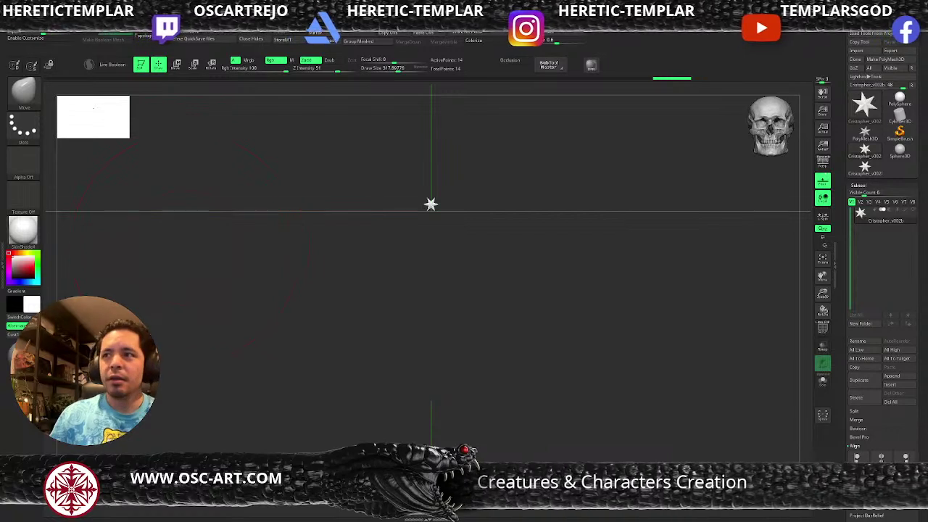
key("f")
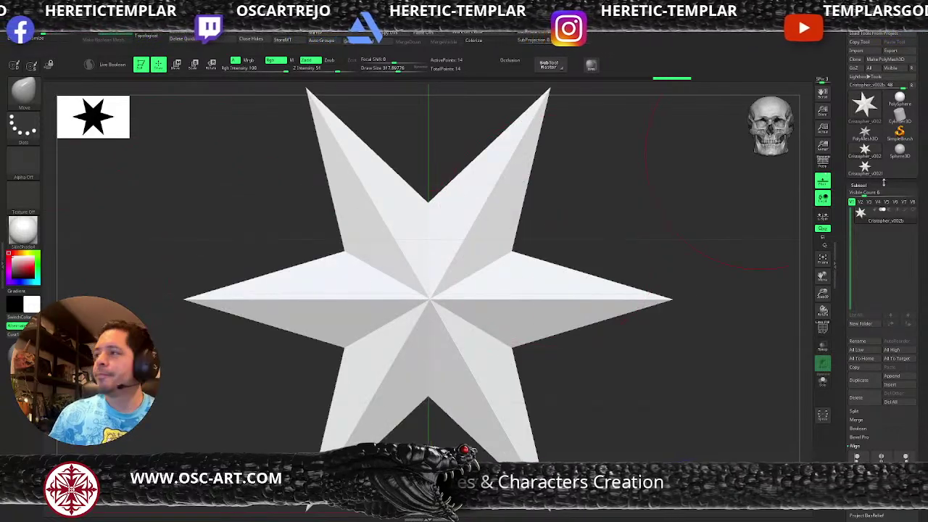
key("p")
left_click_drag(671, 228, 659, 214)
key("f")
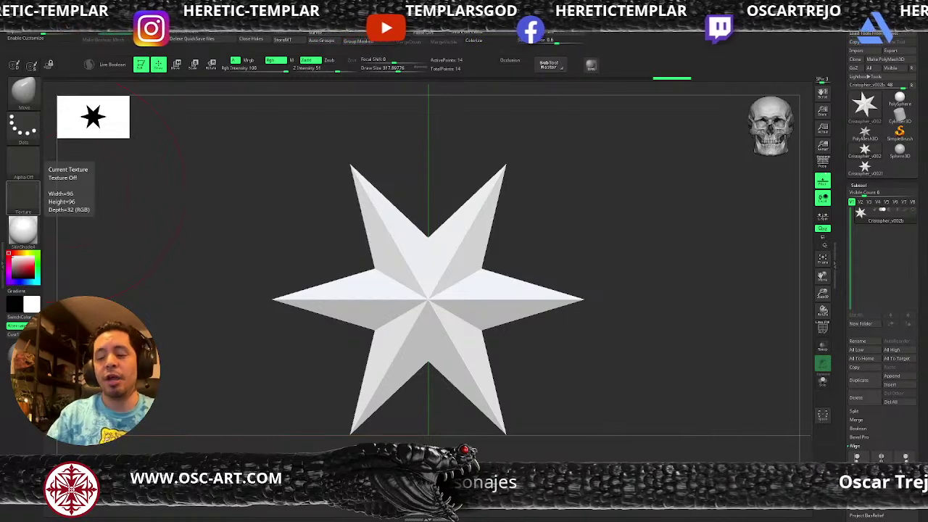
left_click_drag(640, 349, 613, 312, "alt")
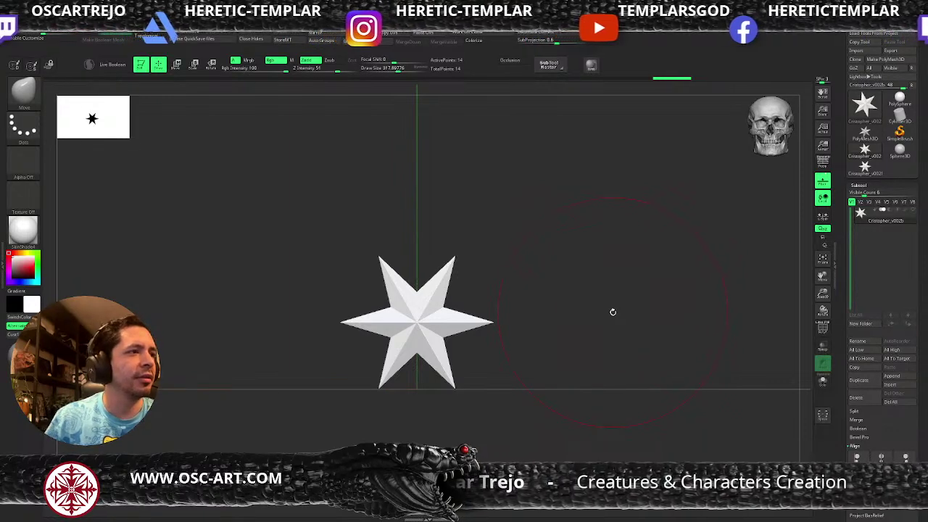
left_click_drag(537, 256, 506, 279, "alt")
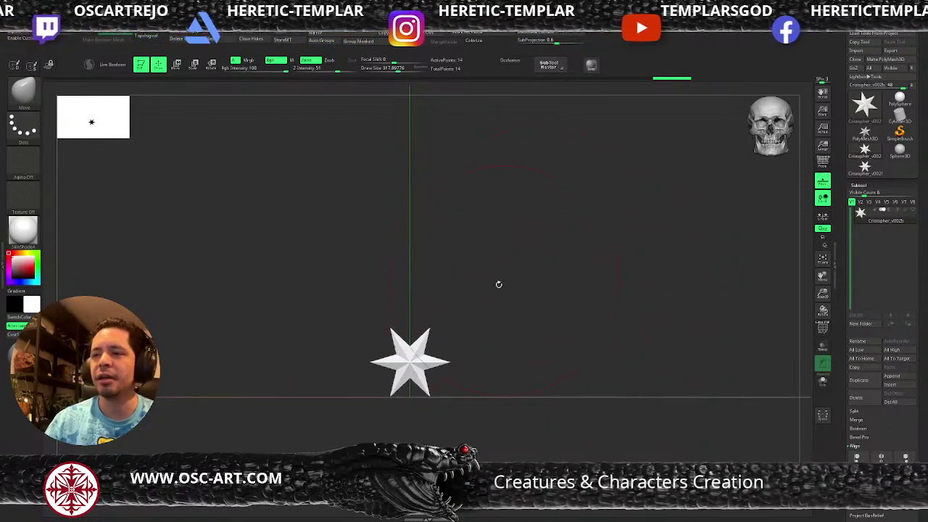
mouse_move(497, 365)
left_mouse_down()
mouse_move(510, 317)
mouse_move(505, 362)
left_mouse_up()
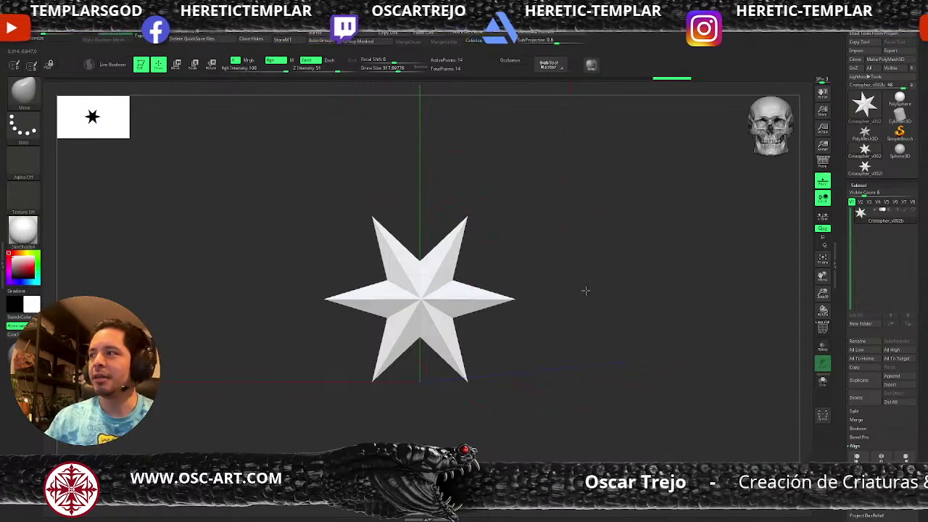
Switch the active tool to the PolySphere as the base mesh for sculpting.
left_click(897, 151)
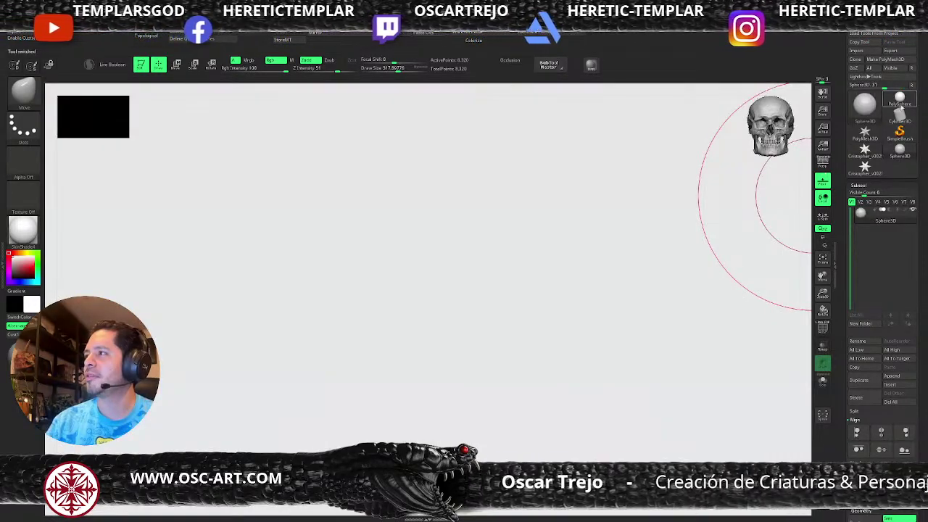
left_click(900, 100)
key("f")
right_click_drag(702, 321, 681, 281, "ctrl")
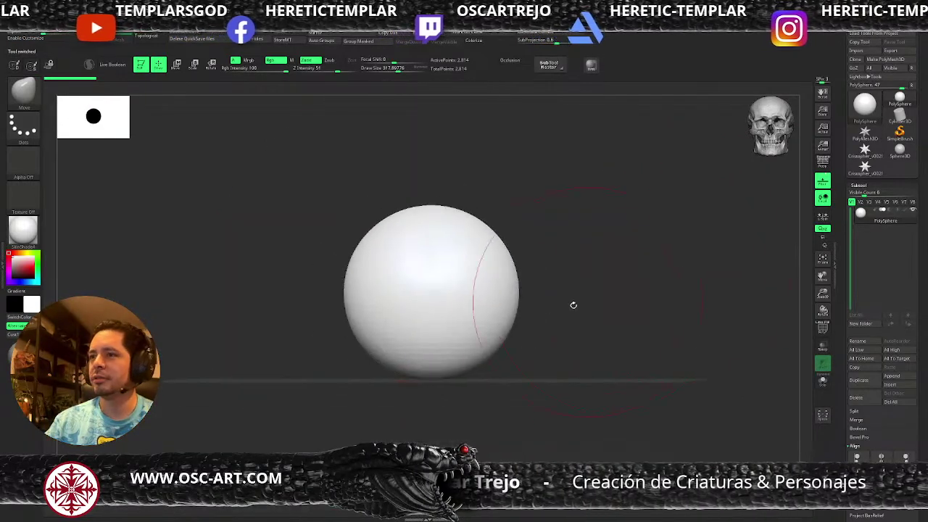
Resize the Move brush and push the sides of the sphere inward.
key("s")
left_click_drag(486, 317, 479, 321)
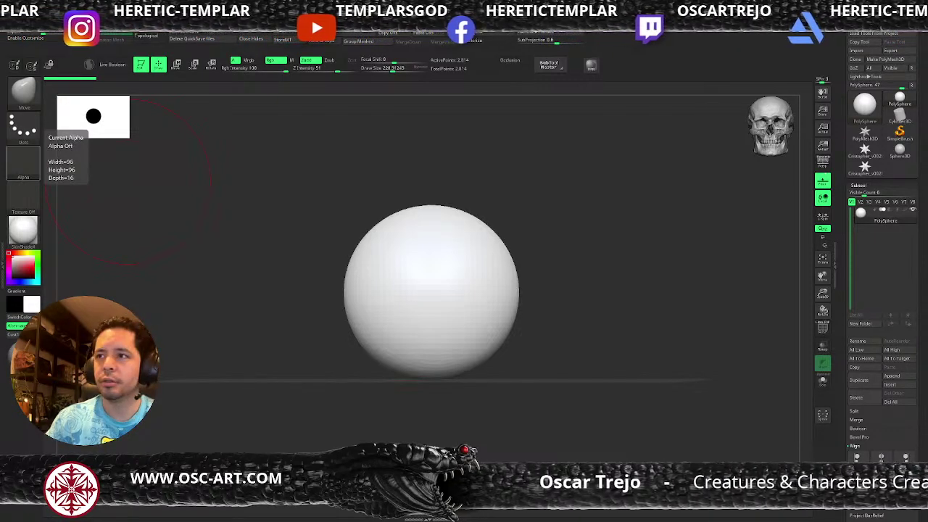
key("bracketright")
key("bracketright")
mouse_move(505, 291)
left_mouse_down()
mouse_move(498, 300)
mouse_move(476, 294)
mouse_move(457, 254)
left_mouse_up()
key("bracketleft")
key("bracketleft")
key("bracketleft")
key("bracketleft")
key("bracketleft")
left_click_drag(464, 309, 457, 305)
Pull the front of the sphere forward and down with the Move brush into a long tapered beak.
left_click_drag(545, 299, 512, 305, "shift")
key("s")
mouse_move(510, 305)
left_mouse_down()
mouse_move(518, 305)
mouse_move(380, 275)
mouse_move(391, 326)
mouse_move(325, 348)
mouse_move(288, 379)
mouse_move(283, 397)
left_mouse_up()
key("s")
key("s")
left_click_drag(330, 362, 321, 351)
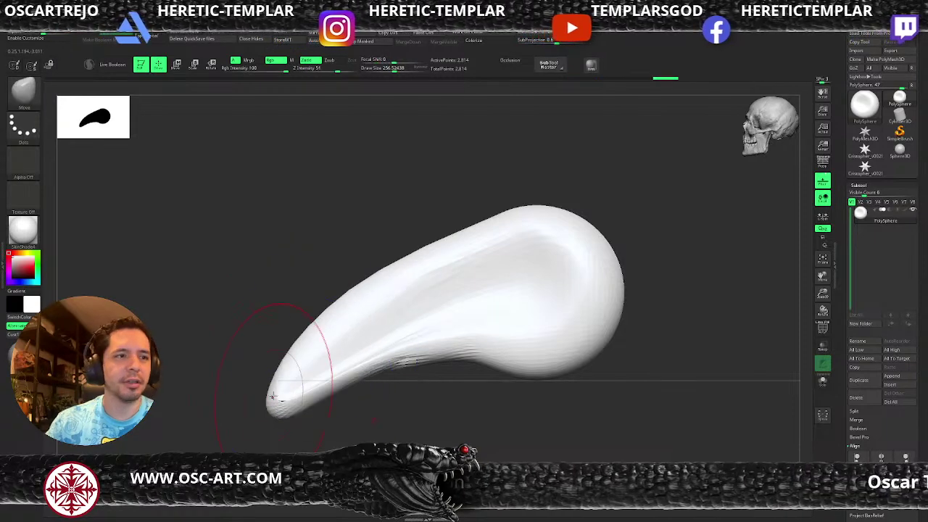
Bend the beak into a downward curve and lift its underside with the Move brush.
left_click_drag(920, 326, 920, 308)
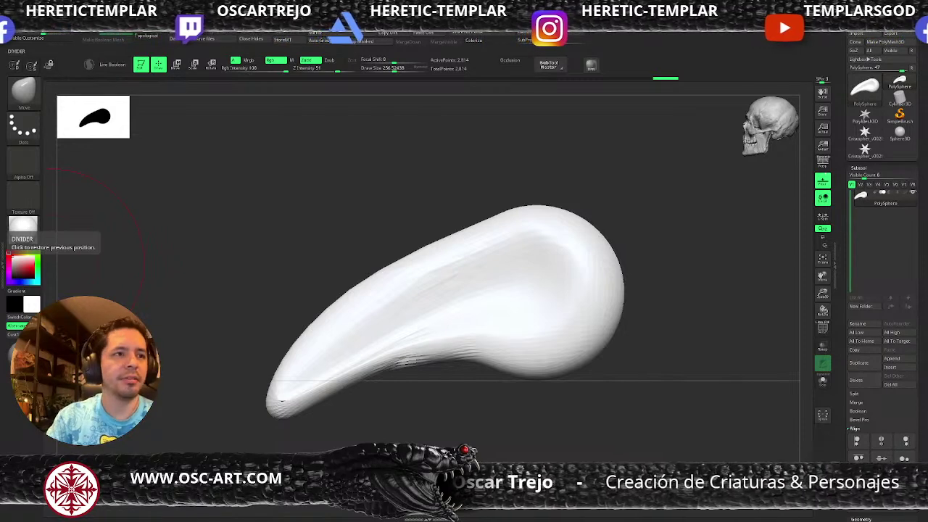
left_click_drag(398, 413, 553, 372)
left_click_drag(477, 385, 501, 380)
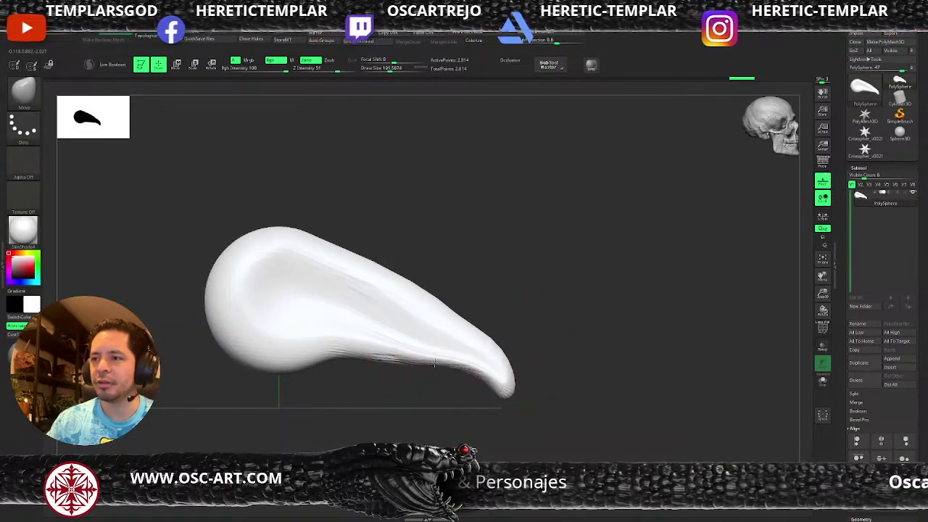
left_click_drag(378, 344, 384, 331)
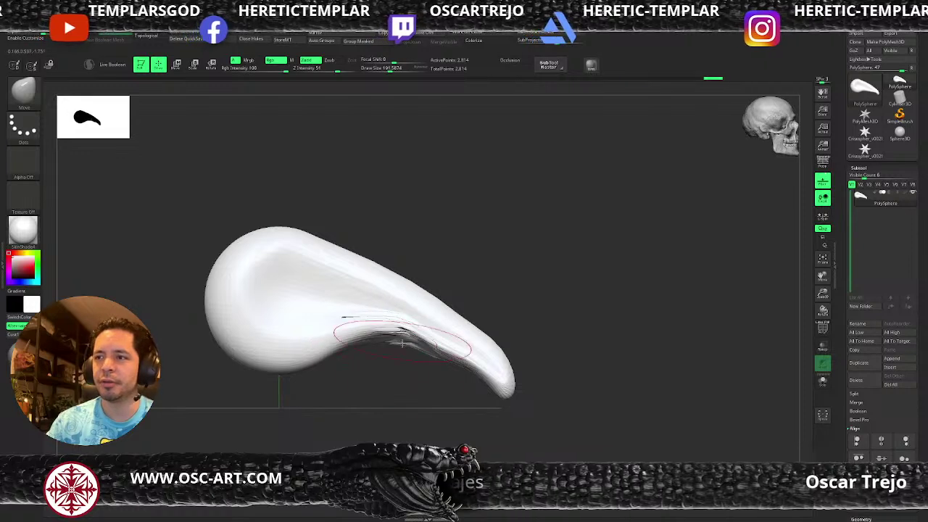
left_click_drag(442, 403, 399, 393)
mouse_move(437, 344)
left_mouse_down("shift")
mouse_move(458, 357)
mouse_move(450, 348)
left_mouse_up("shift")
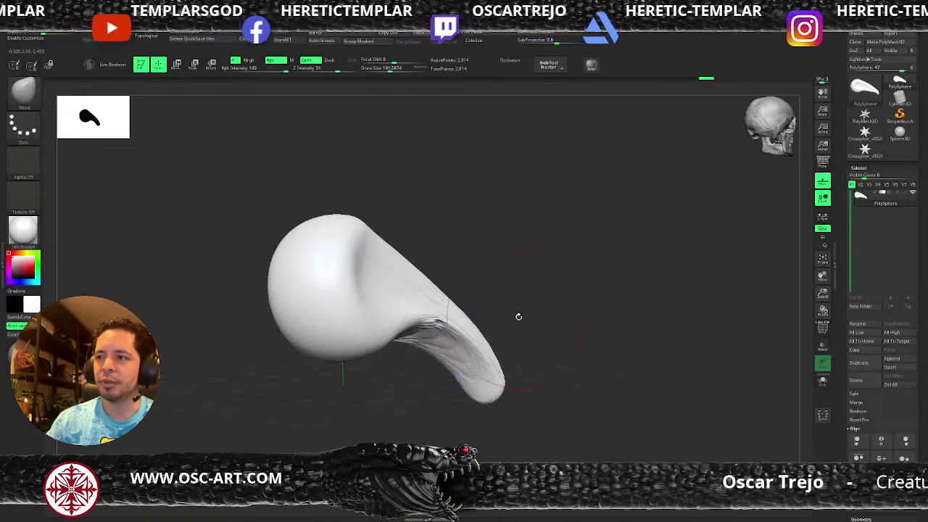
left_click_drag(514, 317, 500, 334)
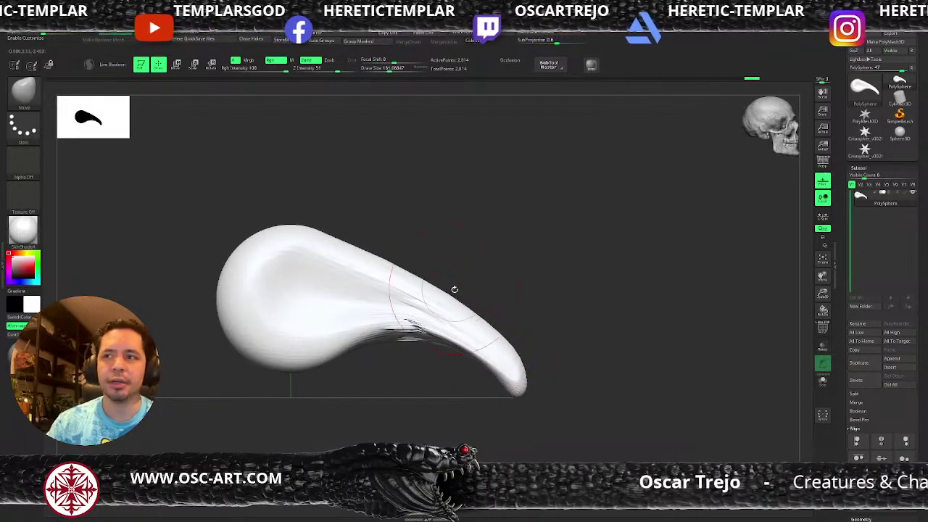
mouse_move(435, 311)
left_mouse_down()
mouse_move(450, 328)
mouse_move(466, 323)
mouse_move(373, 327)
mouse_move(379, 336)
mouse_move(372, 326)
mouse_move(357, 330)
mouse_move(369, 316)
mouse_move(348, 323)
left_mouse_up()
key("s")
key("s")
Add clay inside the hollow on the side of the head with the ClayBuildup brush.
key("b")
key("s")
key("t")
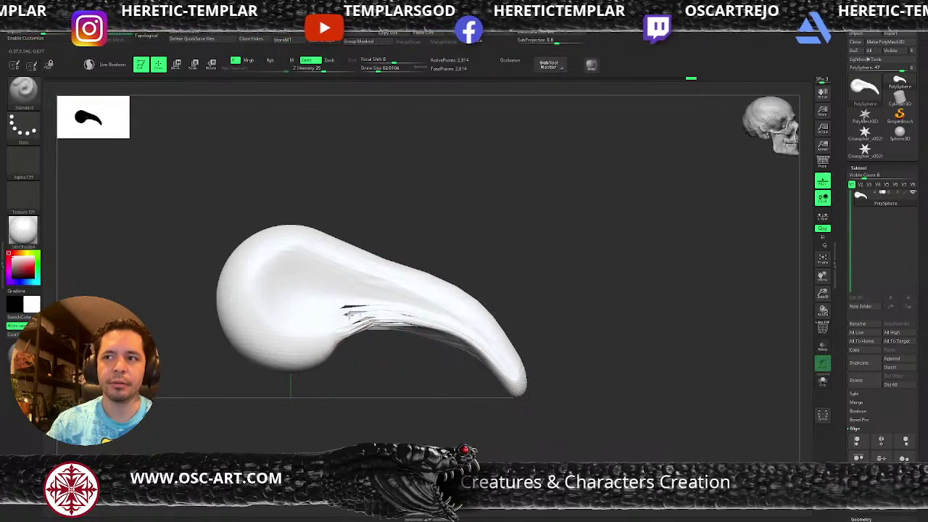
key("b")
key("c")
key("b")
mouse_move(322, 289)
left_mouse_down()
mouse_move(312, 275)
mouse_move(305, 297)
left_mouse_up()
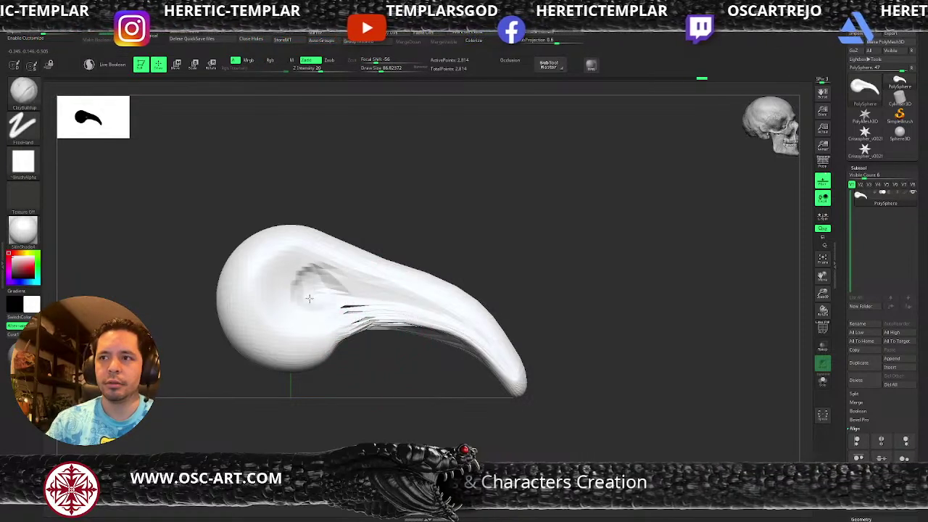
Remesh the head with DynaMesh, then apply Mirror And Weld to it.
left_click_drag(478, 262, 416, 309, "ctrl")
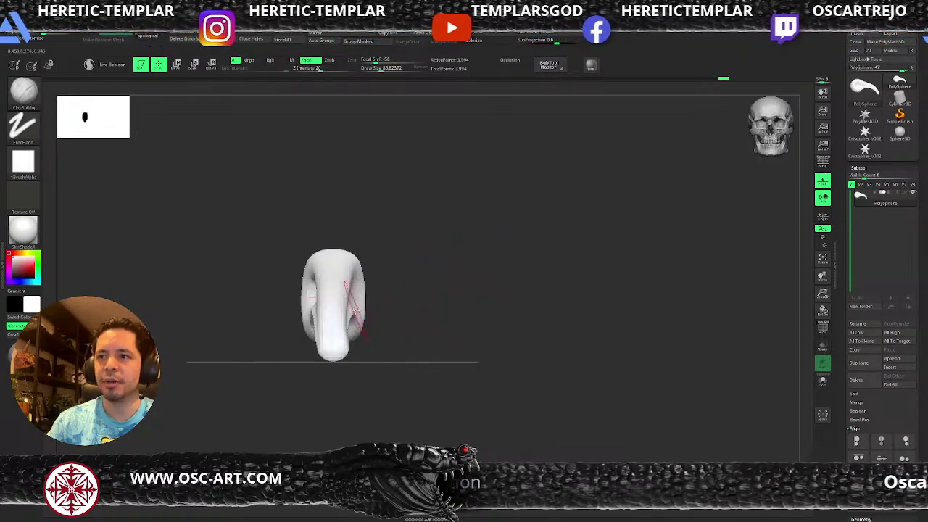
left_click(328, 59)
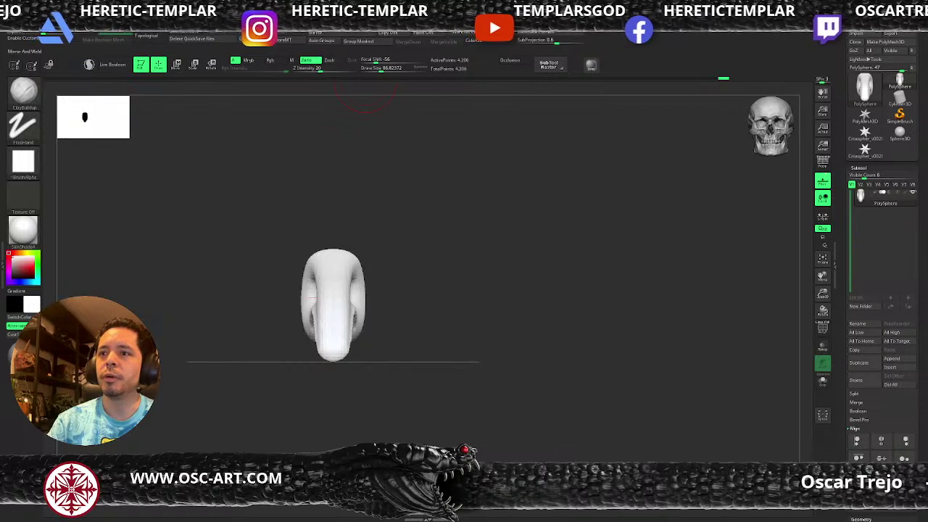
mouse_move(355, 295)
left_mouse_down("shift")
mouse_move(339, 354)
mouse_move(354, 352)
left_mouse_up("shift")
Change the model's material to MatCap Gray.
mouse_move(276, 319)
left_mouse_down()
mouse_move(254, 348)
mouse_move(256, 336)
left_mouse_up()
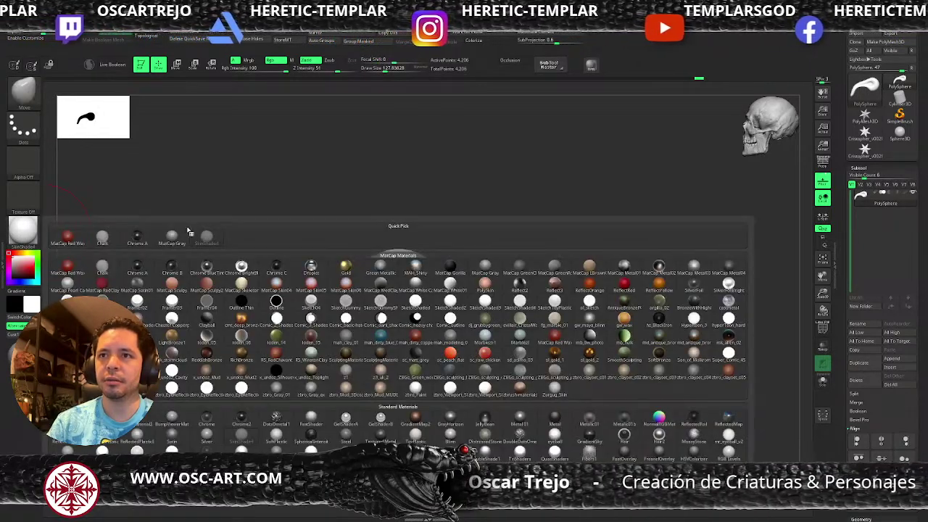
left_click(174, 235)
left_click_drag(202, 242, 479, 189, "shift")
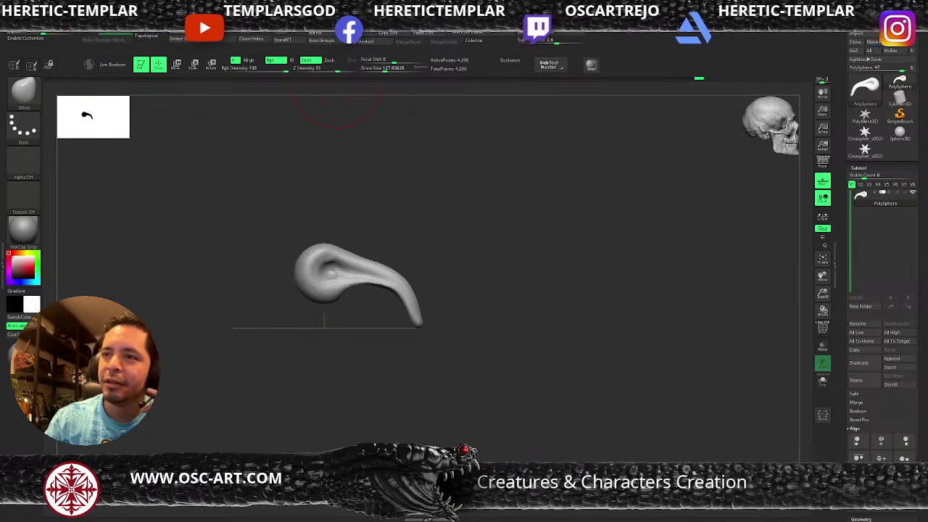
Carve the eye socket and the crease where the beak meets the head with the DamStandard brush.
mouse_move(430, 263)
left_mouse_down()
mouse_move(441, 263)
mouse_move(437, 274)
mouse_move(474, 307)
mouse_move(381, 244)
mouse_move(317, 277)
left_mouse_up()
key("b")
key("d")
key("s")
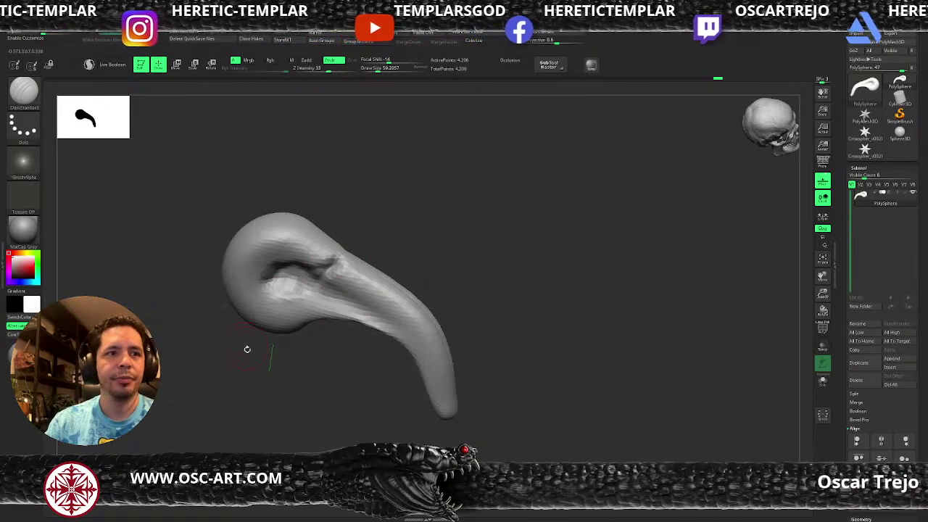
left_click_drag(246, 347, 255, 344)
left_click_drag(283, 281, 314, 290)
left_click_drag(288, 351, 306, 344)
left_click_drag(295, 290, 289, 295)
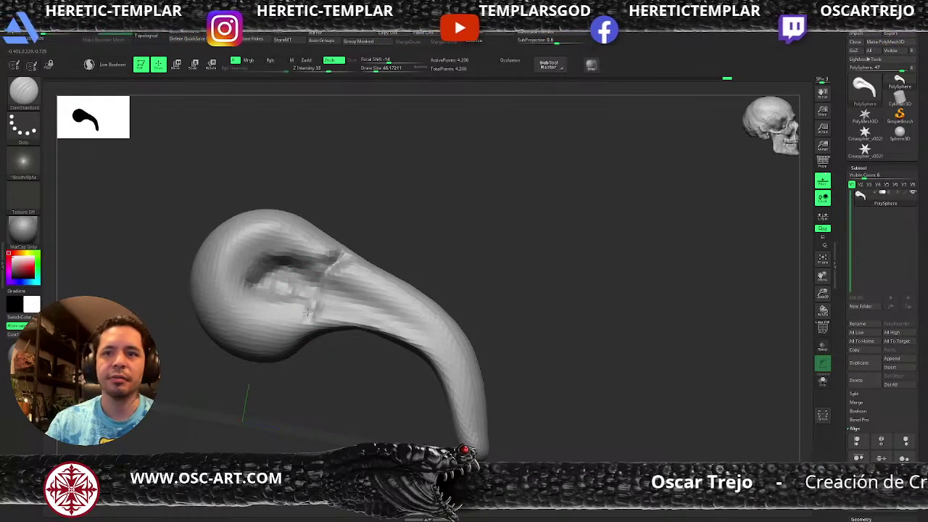
Reshape the beak's curve and its hooked tip with the Move brush, adjusting the draw size between strokes.
mouse_move(313, 382)
left_mouse_down()
mouse_move(356, 362)
mouse_move(365, 313)
mouse_move(418, 319)
left_mouse_up()
key("b")
key("m")
key("v")
key("s")
left_click_drag(415, 324, 464, 379)
key("s")
left_click_drag(462, 390, 473, 394)
key("s")
left_click_drag(467, 396, 473, 403)
key("s")
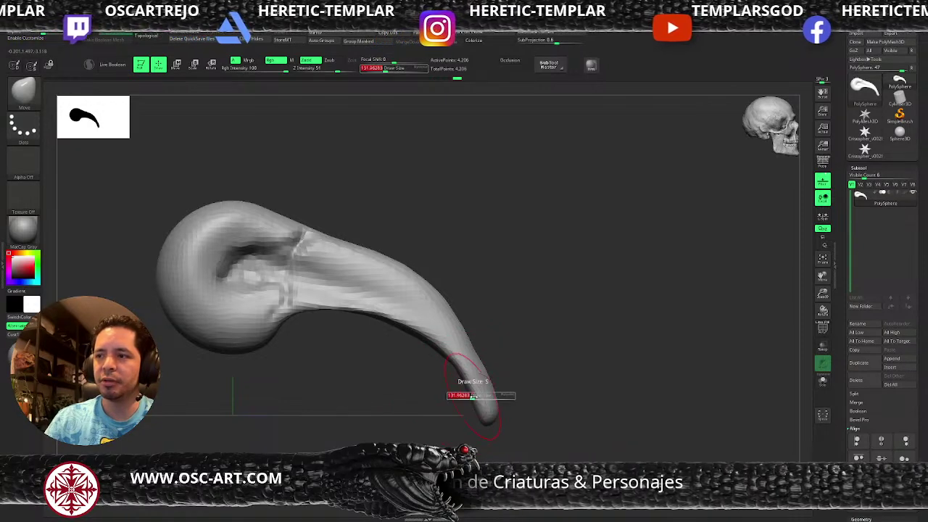
Carve long creases down the side of the beak toward its tip with the DamStandard brush.
key("b")
key("s")
key("t")
mouse_move(514, 369)
left_mouse_down()
mouse_move(490, 348)
mouse_move(452, 275)
mouse_move(474, 307)
mouse_move(472, 394)
mouse_move(475, 233)
mouse_move(485, 384)
left_mouse_up()
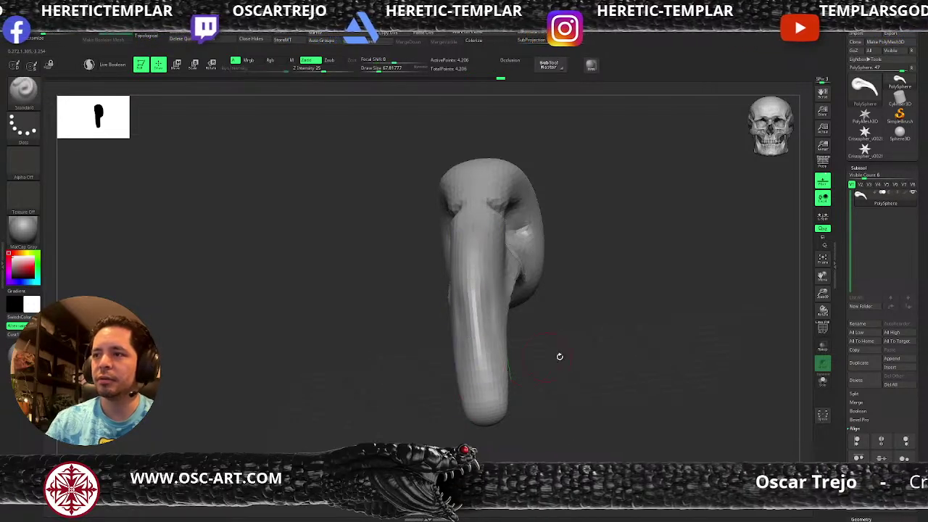
left_click_drag(541, 357, 542, 373)
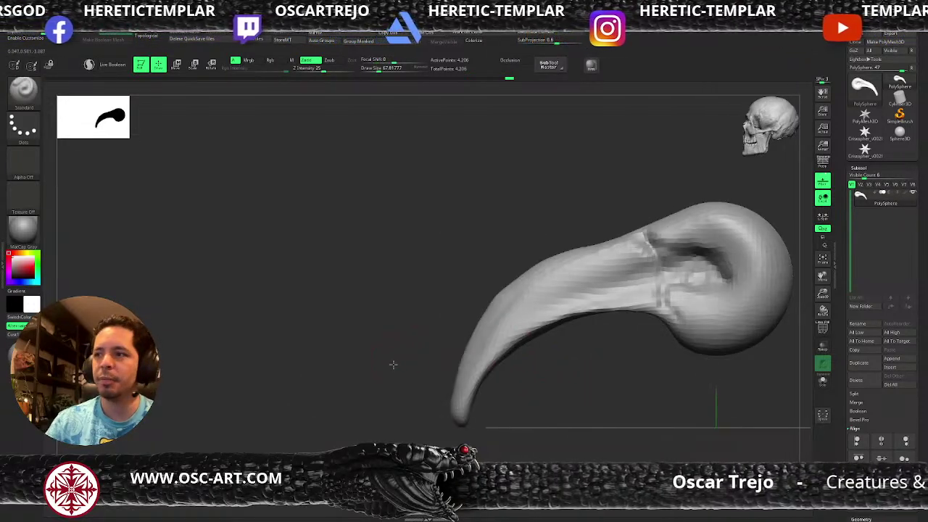
left_click_drag(392, 362, 446, 333)
key("b")
key("d")
key("s")
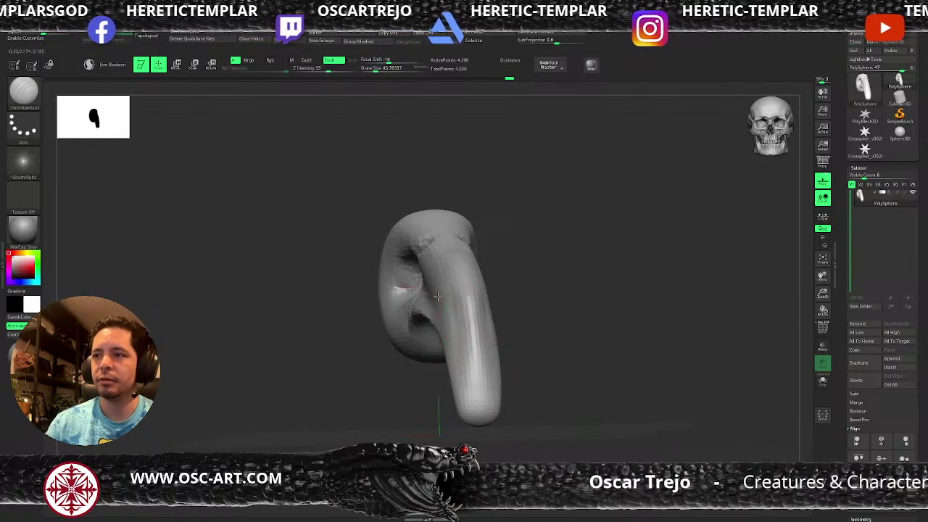
left_click_drag(437, 293, 460, 357)
left_click_drag(437, 322, 466, 390)
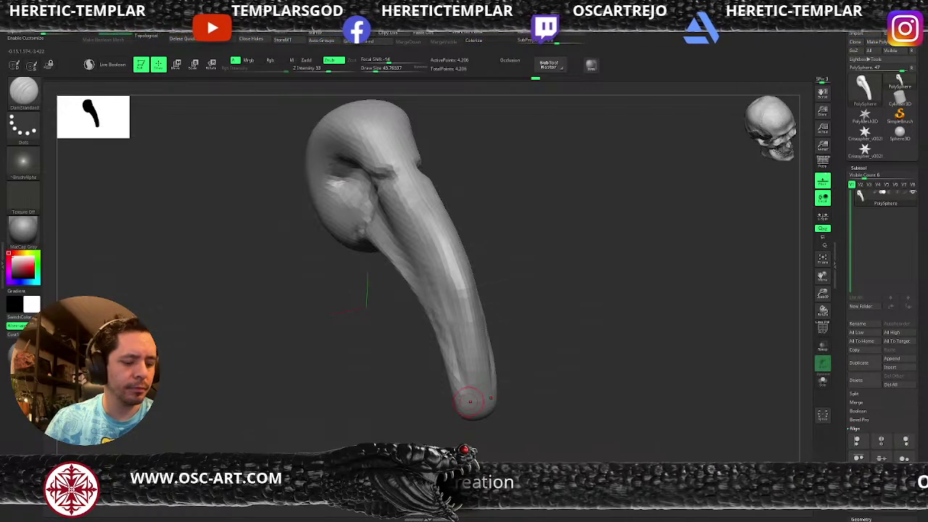
Refine the silhouette of the head and the hooked beak with the Move brush.
mouse_move(343, 314)
left_mouse_down()
mouse_move(517, 246)
mouse_move(527, 281)
left_mouse_up()
key("b")
key("m")
key("v")
key("s")
key("s")
left_click_drag(516, 315, 523, 314)
left_click_drag(574, 263, 583, 318, "shift")
left_click_drag(507, 336, 521, 338)
Raise the upper bridge at the base of the beak with a smaller Move brush.
mouse_move(512, 380)
left_mouse_down()
mouse_move(522, 387)
mouse_move(550, 305)
mouse_move(545, 284)
mouse_move(582, 236)
mouse_move(582, 261)
mouse_move(548, 254)
left_mouse_up()
key("bracketleft")
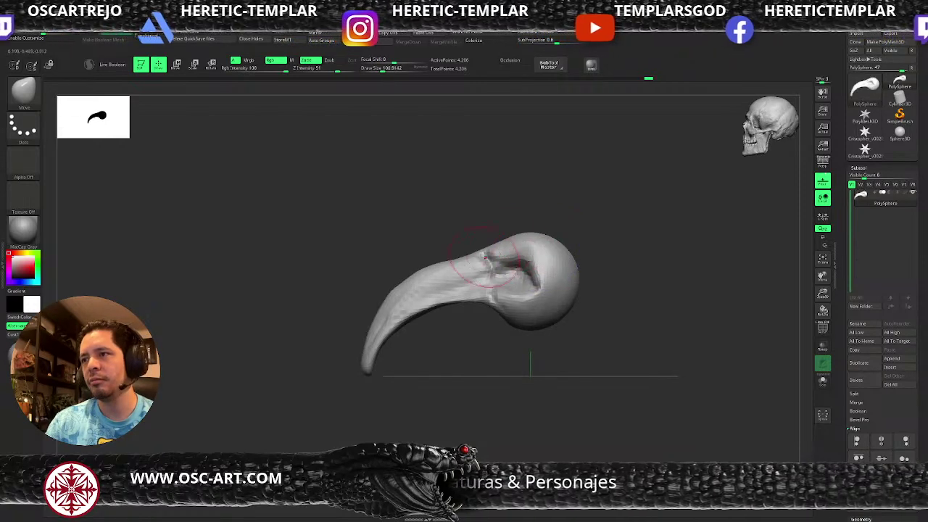
left_click_drag(464, 250, 417, 298)
mouse_move(407, 408)
left_mouse_down()
mouse_move(456, 411)
mouse_move(504, 387)
left_mouse_up()
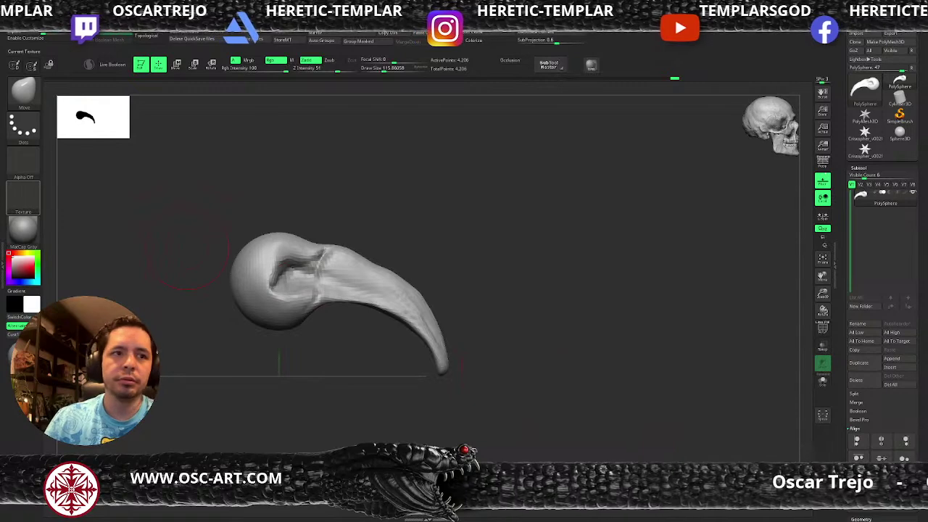
Insert a sphere primitive beneath the head with the IMM Primitives brush.
mouse_move(472, 252)
left_mouse_down("alt")
mouse_move(527, 232)
mouse_move(527, 248)
mouse_move(455, 243)
left_mouse_up("alt")
key("b")
key("i")
key("p")
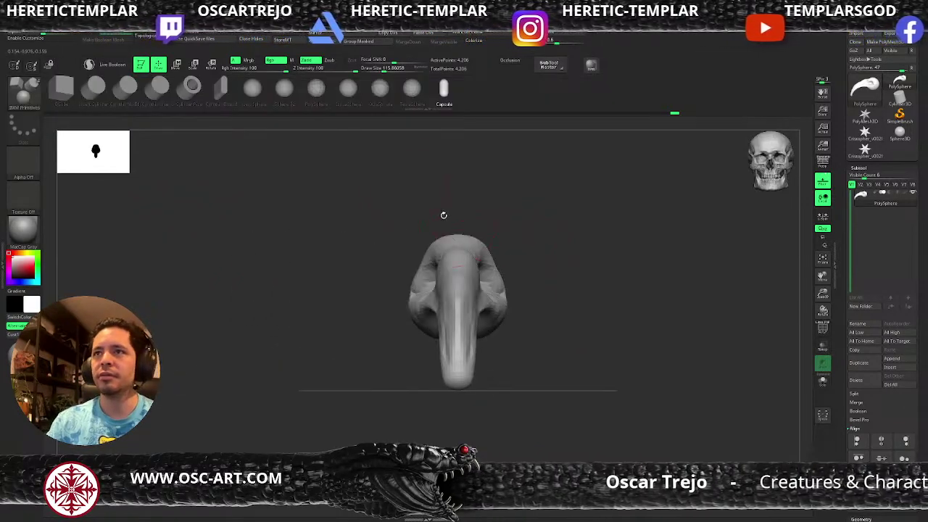
left_click(253, 88)
mouse_move(535, 345)
left_mouse_down("shift")
mouse_move(467, 406)
mouse_move(574, 383)
mouse_move(591, 394)
mouse_move(647, 372)
mouse_move(650, 280)
left_mouse_up("shift")
Move the inserted sphere up and forward beneath the base of the beak with the transform gizmo.
key("b")
key("m")
key("v")
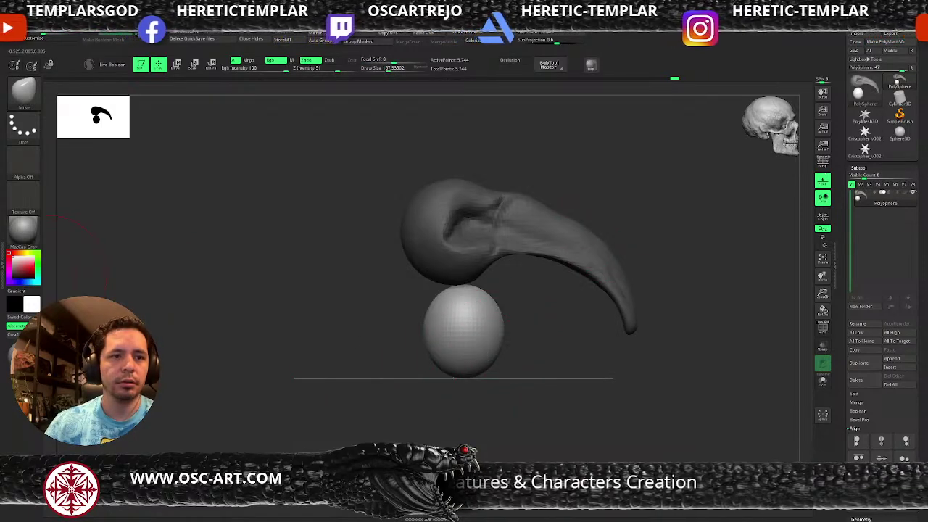
scroll(883, 242, "up", 1)
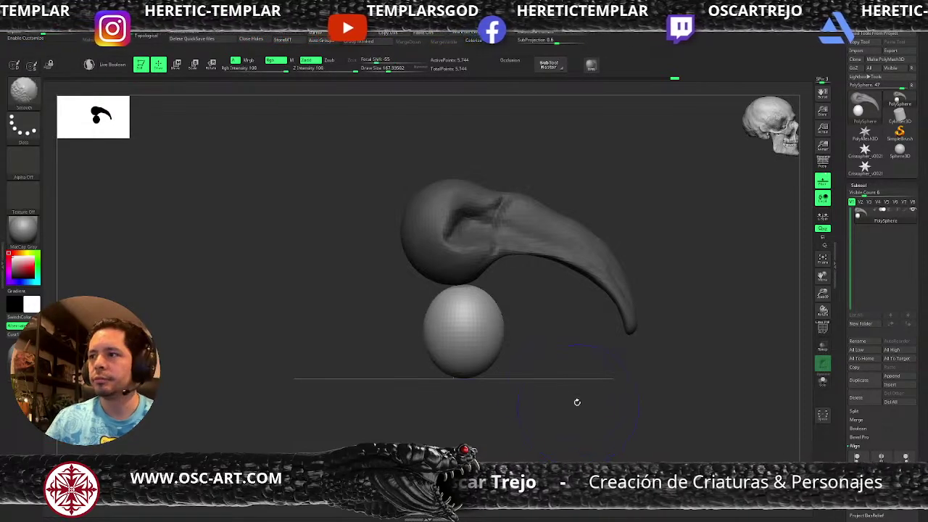
key("w")
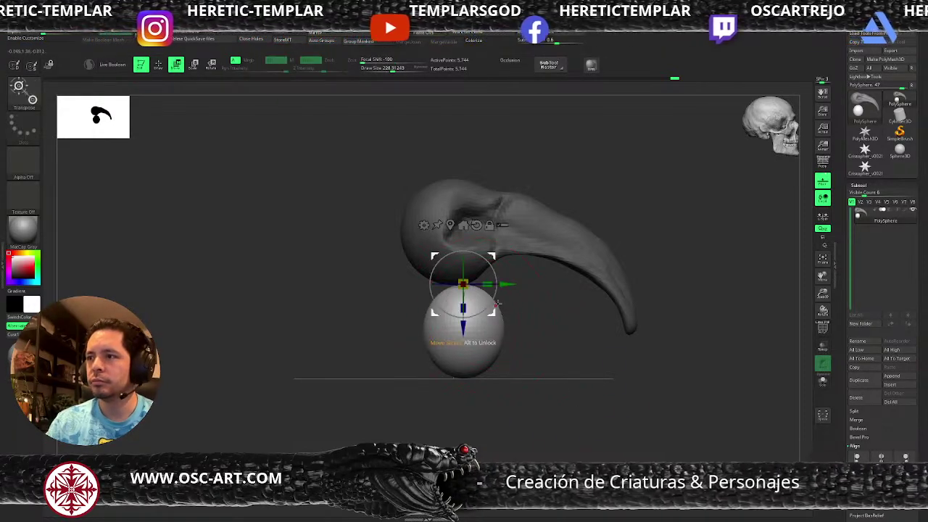
mouse_move(495, 308)
left_mouse_down()
mouse_move(523, 277)
mouse_move(608, 346)
mouse_move(578, 321)
mouse_move(477, 310)
mouse_move(527, 262)
left_mouse_up()
key("q")
key("s")
left_click(500, 281)
key("ctrl+z")
Stretch the inserted sphere with the Move brush into a curved lower beak that follows the upper one.
key("b")
key("m")
key("v")
key("b")
key("m")
key("v")
key("s")
left_click_drag(605, 207, 668, 236)
mouse_move(519, 317)
left_mouse_down("shift")
mouse_move(565, 240)
mouse_move(532, 244)
mouse_move(504, 378)
left_mouse_up("shift")
left_click_drag(518, 344, 511, 347)
left_click_drag(518, 314, 510, 315)
mouse_move(601, 270)
left_mouse_down()
mouse_move(611, 322)
mouse_move(542, 305)
mouse_move(505, 280)
left_mouse_up()
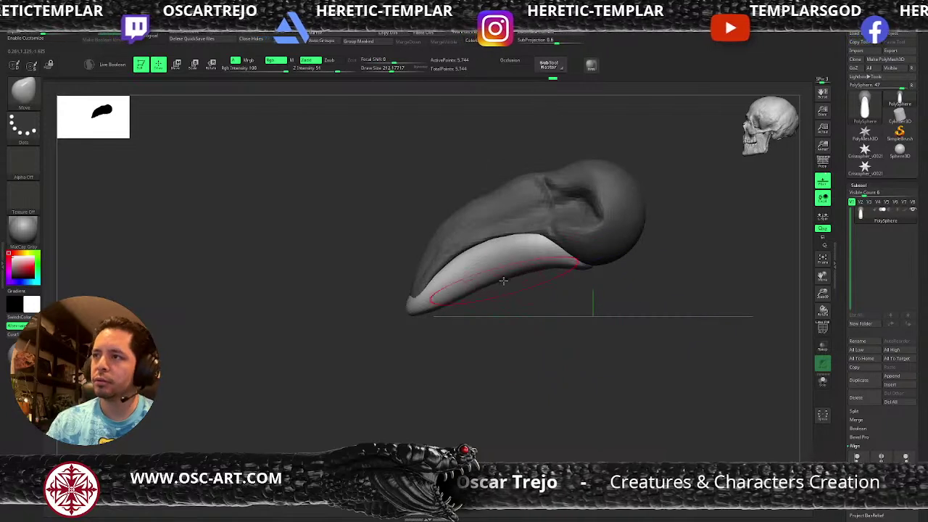
Adjust the tip and underside of the lower beak with the Move brush to fit beneath the upper beak.
left_click_drag(500, 341, 496, 348)
mouse_move(410, 302)
left_mouse_down()
mouse_move(423, 312)
mouse_move(496, 280)
left_mouse_up()
key("ctrl+z")
left_click_drag(516, 316, 510, 331, "shift")
mouse_move(466, 300)
left_mouse_down()
mouse_move(463, 293)
mouse_move(511, 305)
left_mouse_up()
left_click_drag(518, 271, 588, 280)
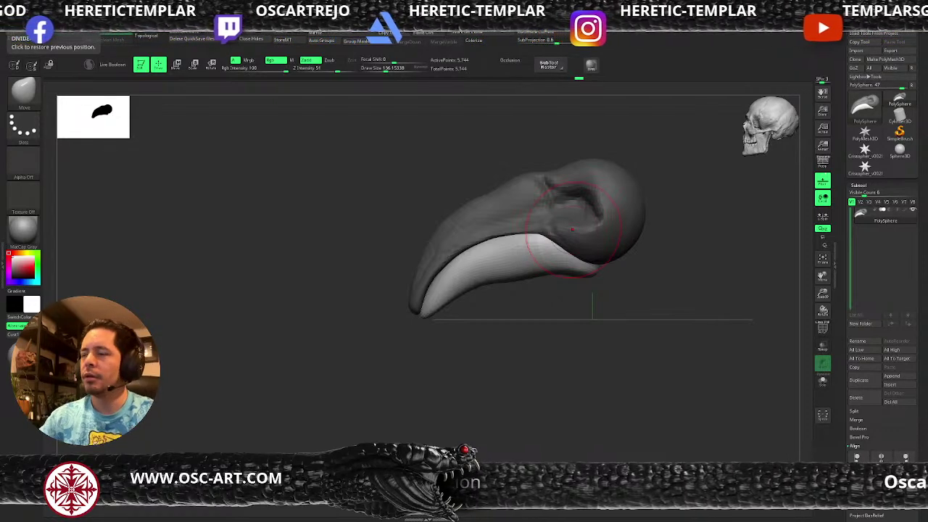
Insert a mirrored sphere primitive on each side of the head behind the base of the lower beak.
left_click_drag(451, 330, 597, 261)
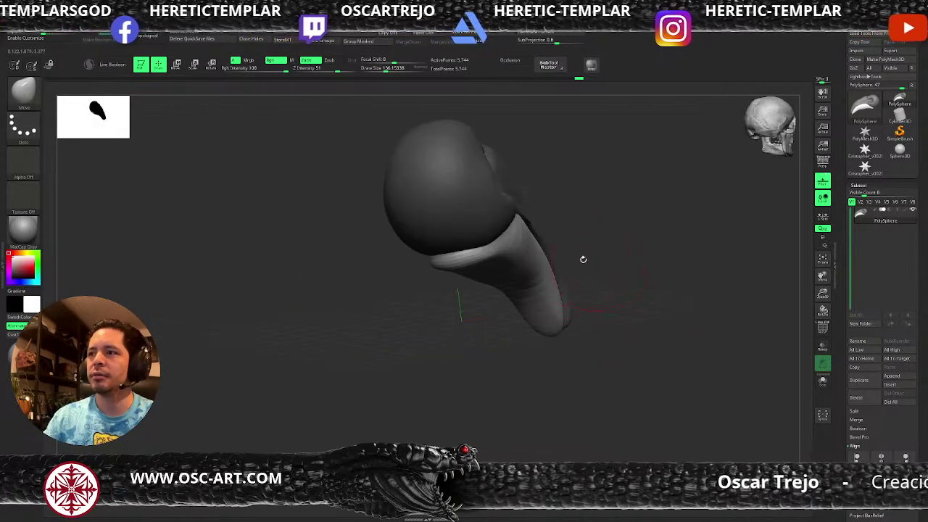
right_click_drag(529, 222, 542, 269)
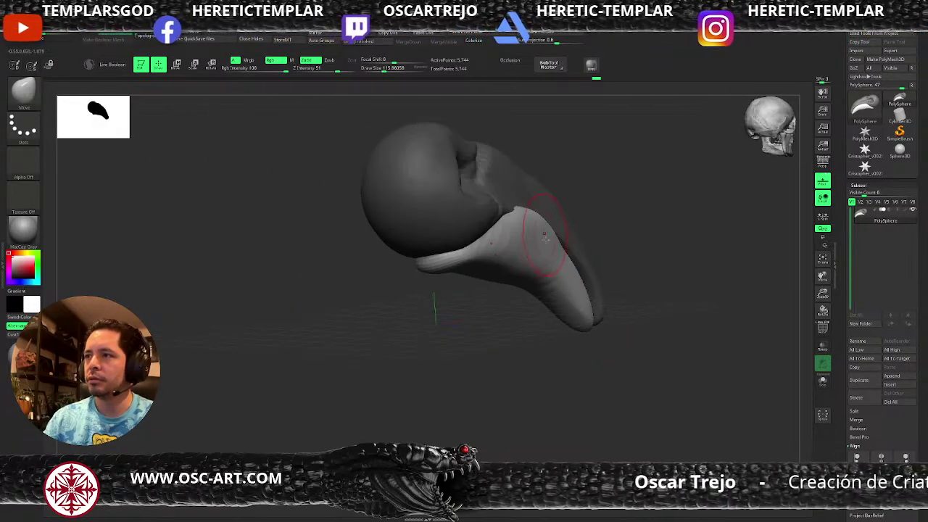
mouse_move(611, 267)
left_mouse_down()
mouse_move(553, 269)
mouse_move(507, 241)
mouse_move(475, 238)
left_mouse_up()
left_click_drag(470, 308, 447, 319)
left_click_drag(446, 319, 471, 362, "alt")
key("ctrl+z")
mouse_move(422, 343)
left_mouse_down("alt")
mouse_move(457, 356)
mouse_move(457, 366)
mouse_move(436, 353)
mouse_move(437, 341)
mouse_move(505, 300)
mouse_move(423, 312)
mouse_move(416, 293)
left_mouse_up("alt")
Stretch the inserted side spheres back along the head with the Move brush and smooth them.
key("b")
key("b")
key("m")
key("v")
mouse_move(437, 323)
left_mouse_down()
mouse_move(440, 345)
mouse_move(391, 366)
left_mouse_up()
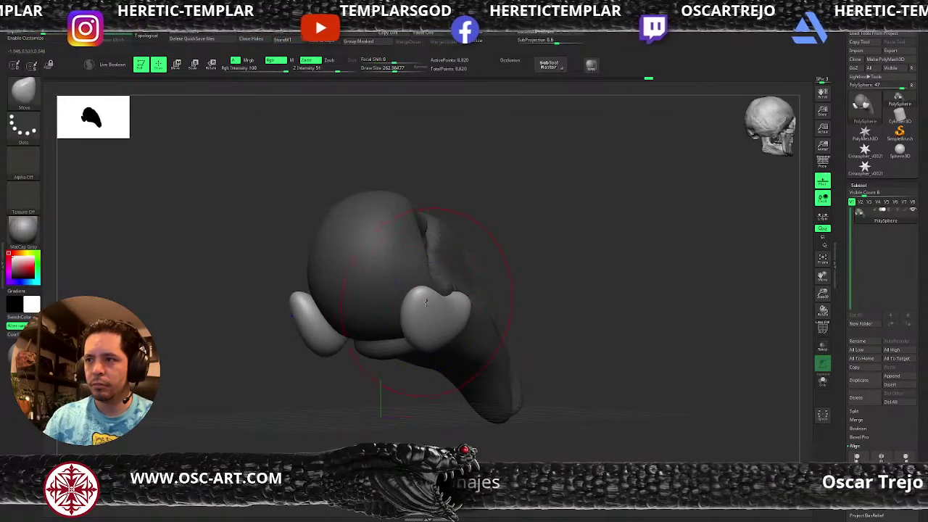
left_click_drag(374, 275, 367, 266)
left_click_drag(419, 331, 435, 329, "shift")
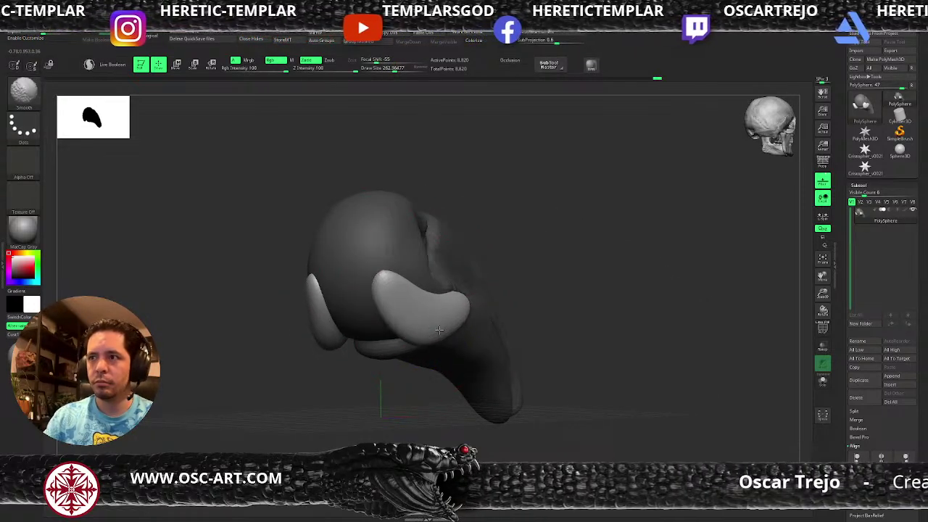
left_click_drag(442, 388, 395, 384, "shift")
left_click_drag(499, 308, 487, 313, "shift")
Refine the side pieces into slim crescents curving from the beak's corner to the back of the head.
left_click_drag(652, 252, 589, 272)
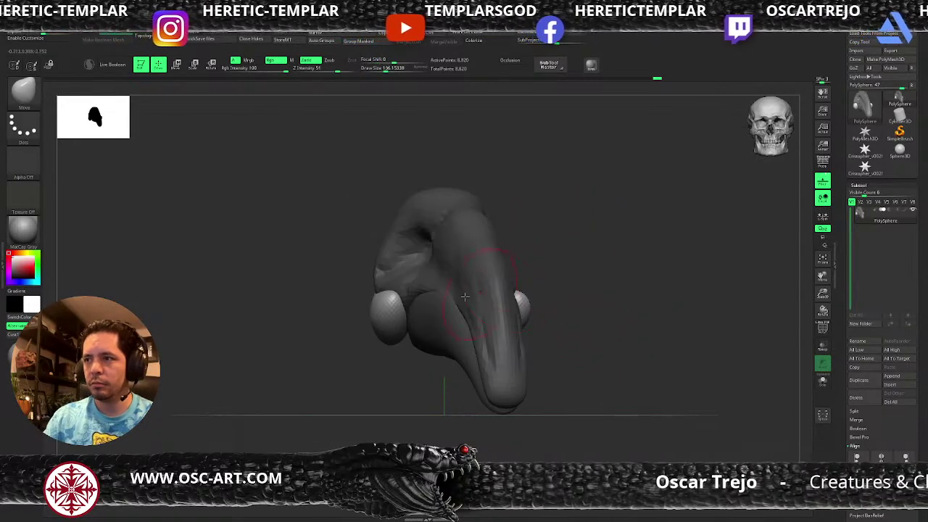
mouse_move(490, 291)
left_mouse_down()
mouse_move(414, 314)
mouse_move(411, 286)
left_mouse_up()
left_click_drag(398, 319, 380, 338, "shift")
left_click_drag(507, 217, 524, 253, "shift")
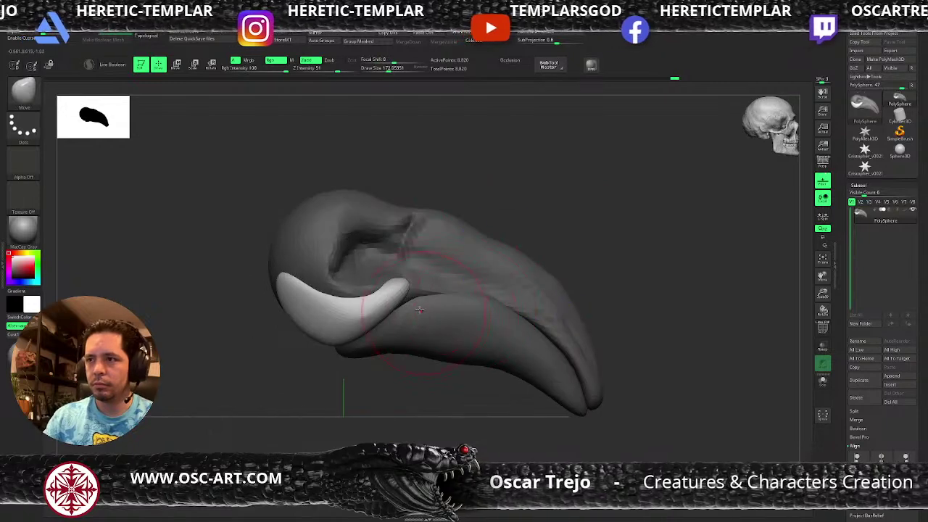
mouse_move(389, 377)
left_mouse_down()
mouse_move(520, 228)
mouse_move(528, 291)
left_mouse_up()
Insert a small sphere primitive inside the eye socket as an eyeball.
key("b")
key("i")
key("p")
left_click_drag(361, 327, 363, 334)
key("w")
Split the eyeball sphere off into its own subtool and clear the mask.
key("b")
key("m")
key("v")
left_click(365, 303, "ctrl+shift")
left_click_drag(444, 234, 441, 249, "ctrl+shift")
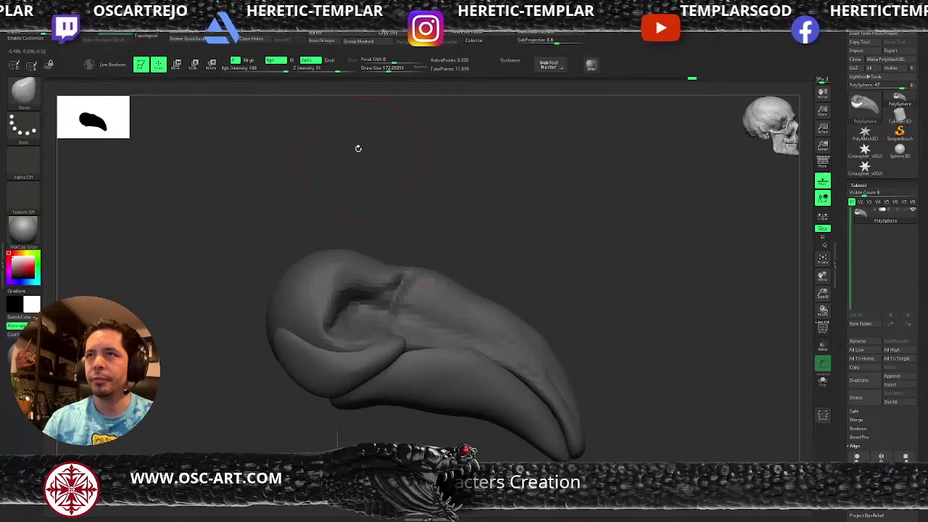
left_click(362, 168, "ctrl+shift")
key("w")
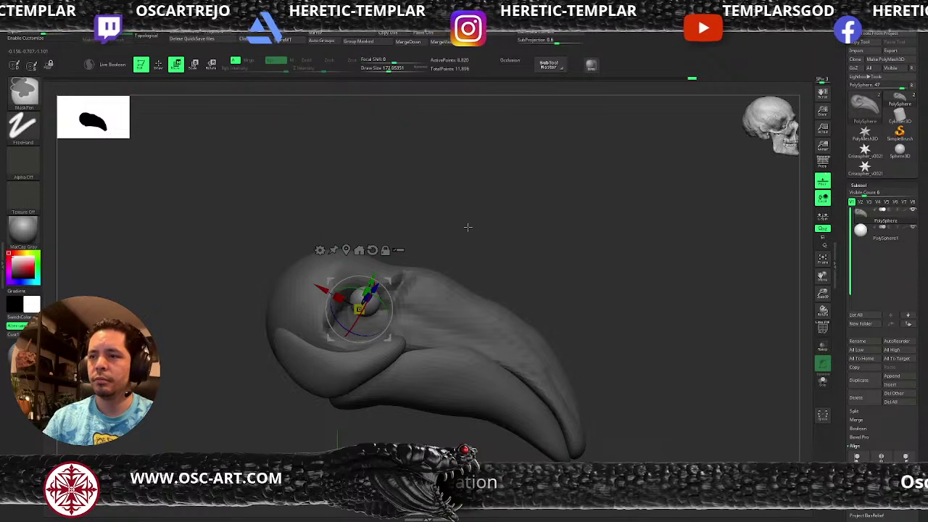
left_click_drag(467, 220, 465, 232, "ctrl")
Select the eyeball subtool, reset the transform gizmo onto it and position the eyeball within the socket.
key("q")
left_click(367, 302, "alt")
key("w")
left_click(372, 250, "alt")
left_click(346, 250, "alt")
left_click_drag(386, 274, 361, 304)
key("q")
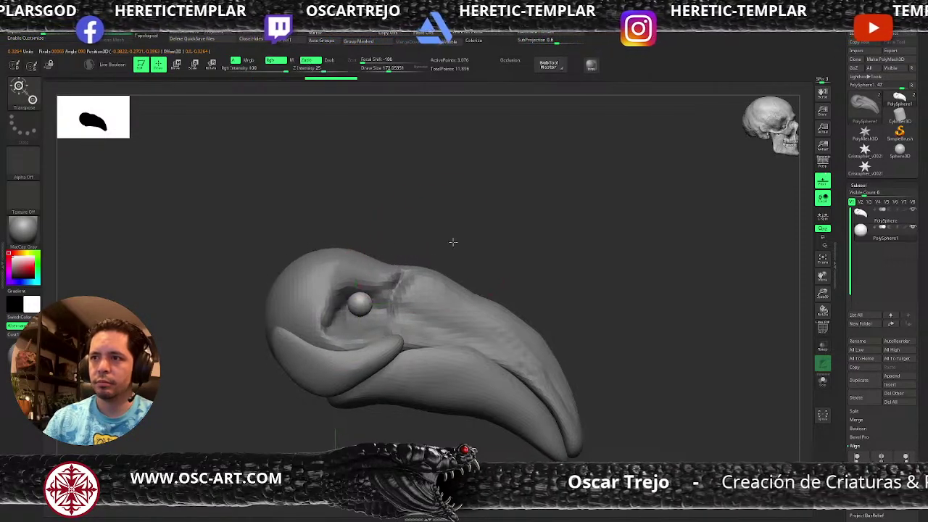
left_click_drag(456, 243, 412, 231, "alt")
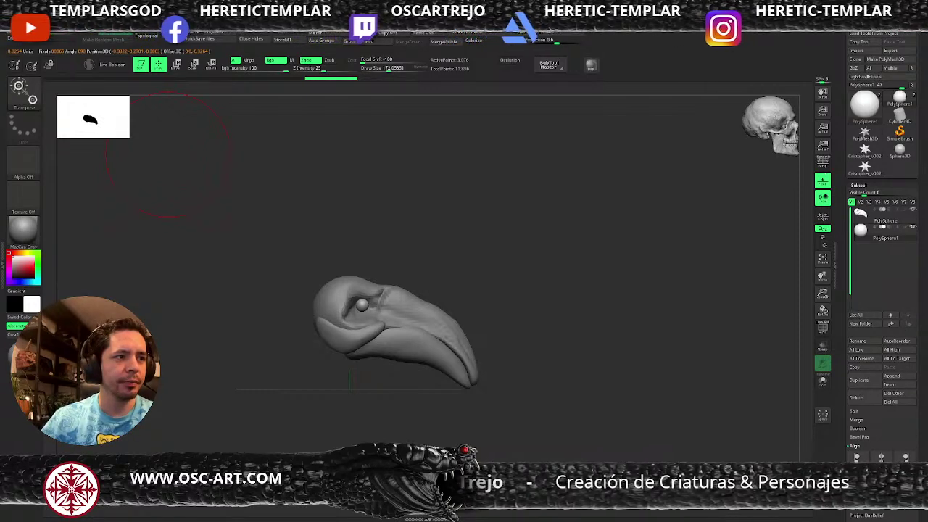
key("w")
left_click_drag(503, 227, 504, 274, "alt")
key("q")
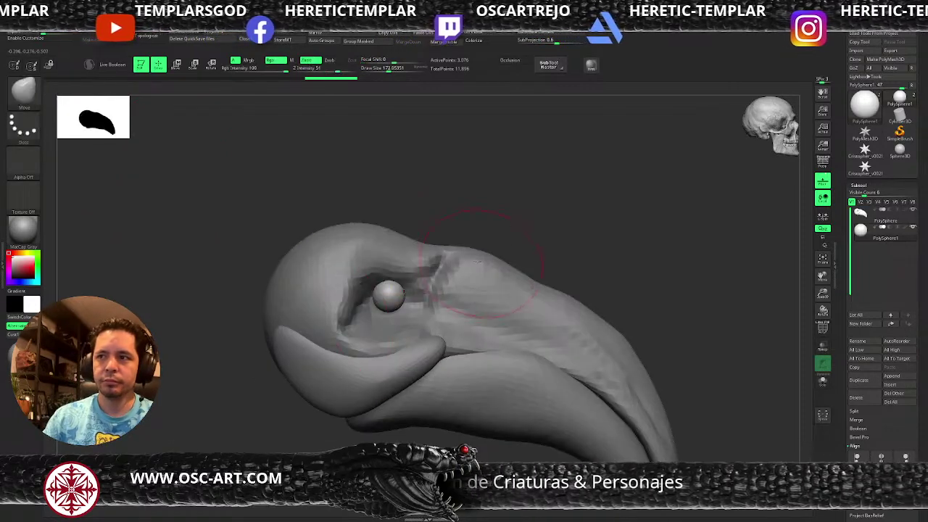
Choose the Paint brush with the ToyPlastic material and fill the eyeball with orange.
key("b")
key("p")
key("a")
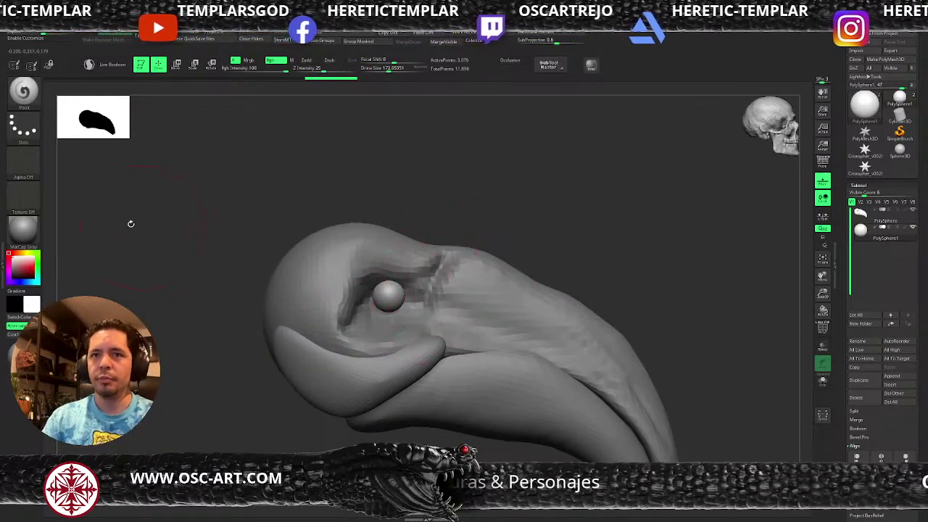
left_click(22, 229)
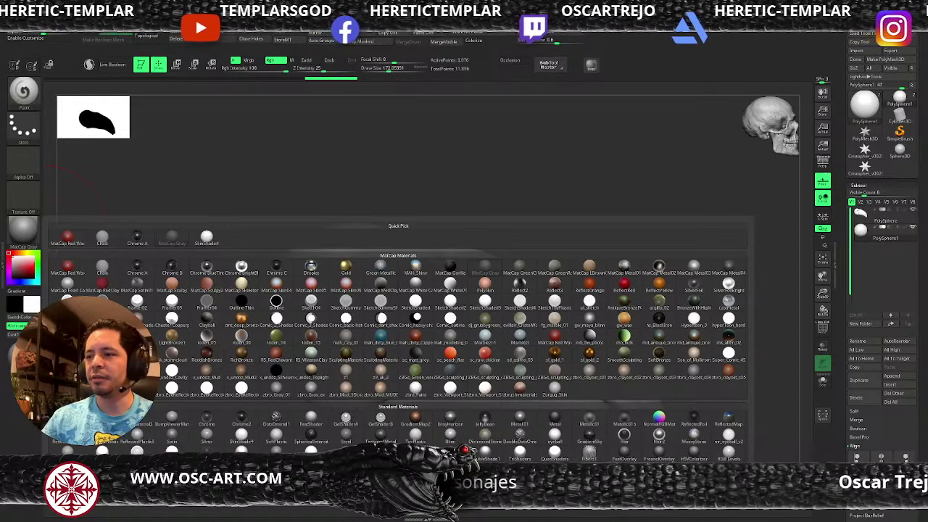
left_click(433, 384)
left_click(22, 229)
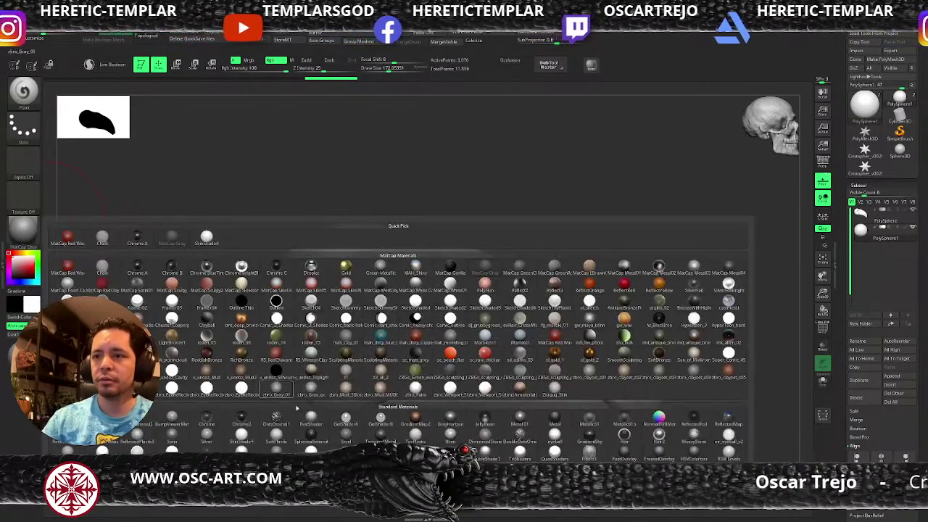
left_click(417, 435)
left_click_drag(478, 203, 427, 259, "alt")
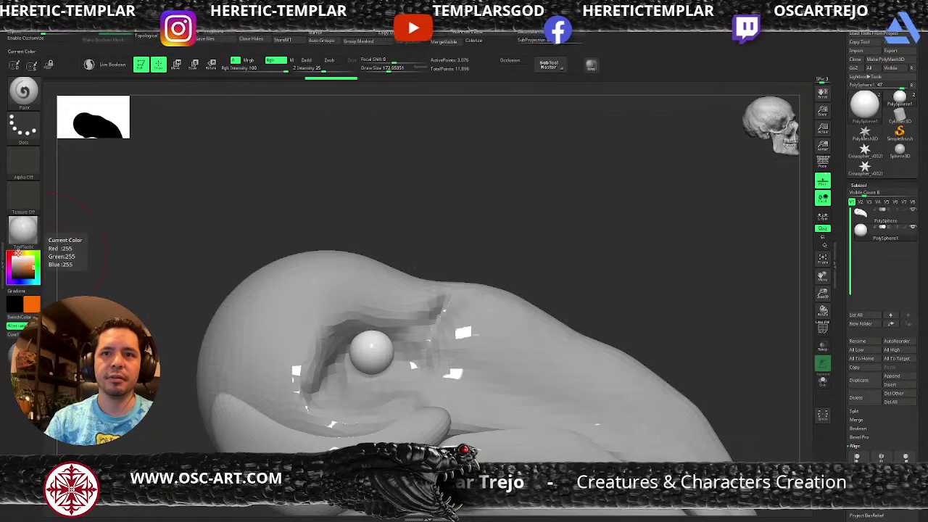
left_click(18, 256)
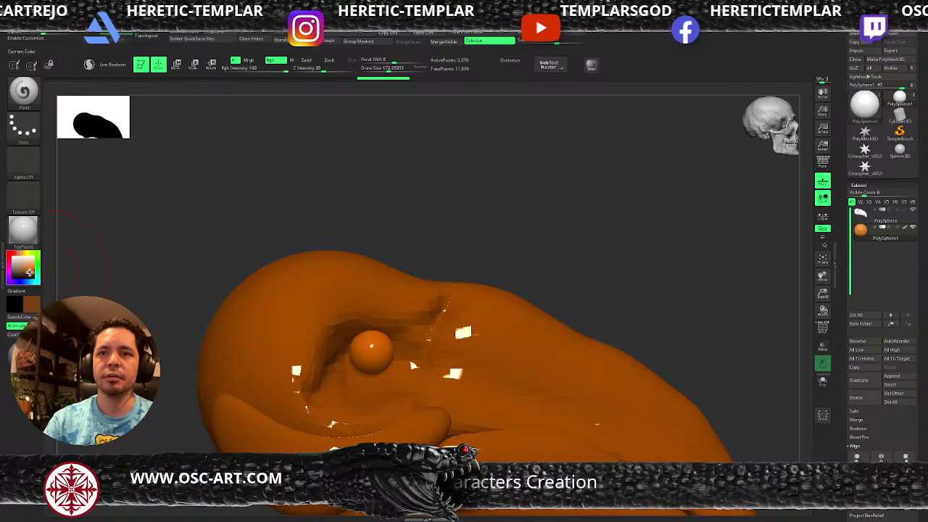
Paint the eyeball with dark brown and orange, switching between the two colours.
left_click(29, 273)
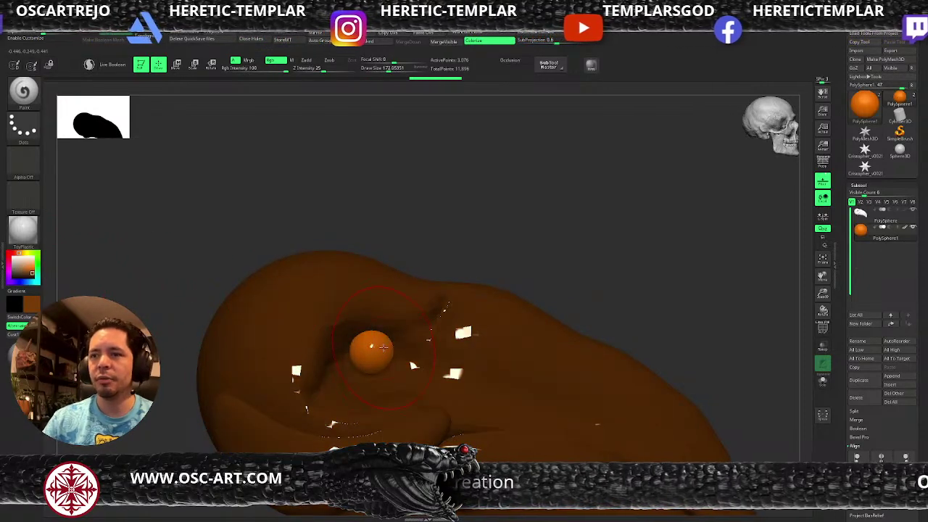
key("v")
key("c")
key("v")
key("s")
mouse_move(377, 348)
left_mouse_down()
mouse_move(352, 366)
mouse_move(385, 340)
left_mouse_up()
key("v")
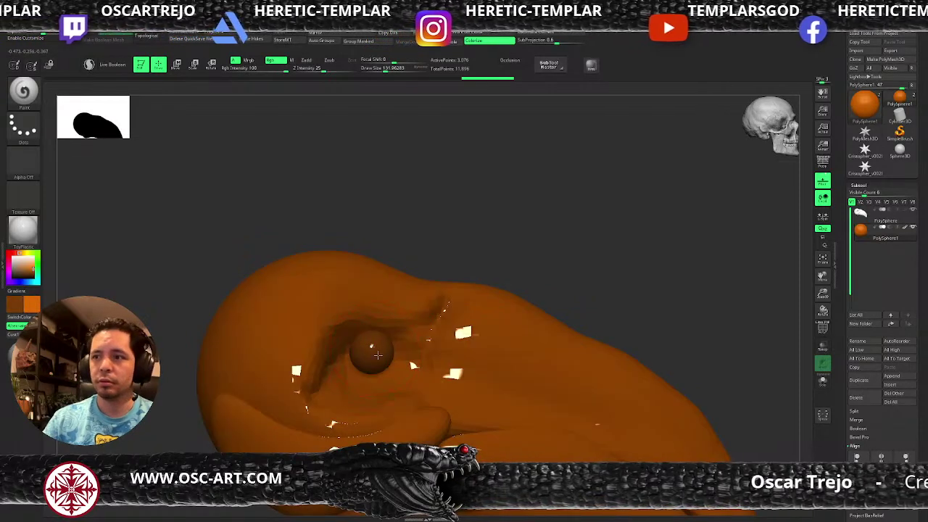
key("v")
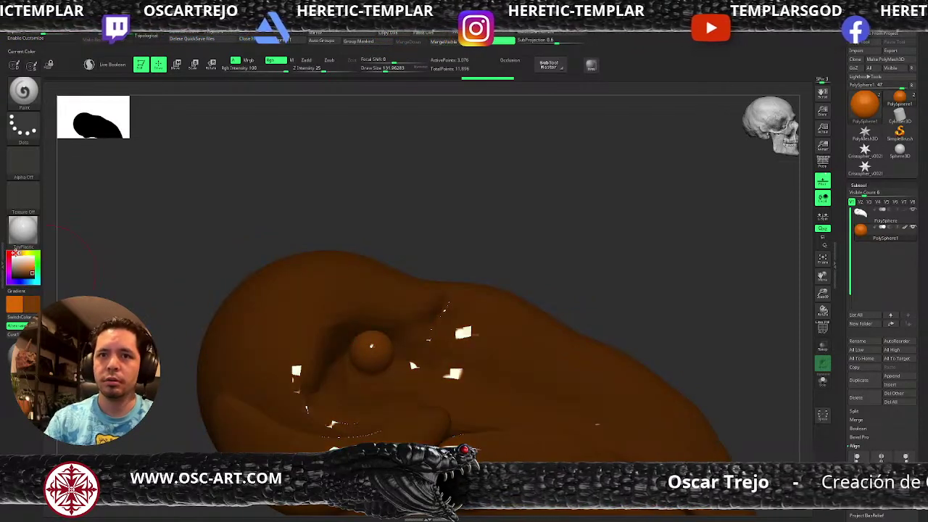
Fill the eyeball with dark red and paint an orange iris in its centre with a smaller brush.
left_click(29, 271)
left_click_drag(347, 344, 378, 357)
key("s")
left_click(372, 335)
key("s")
left_click(375, 348)
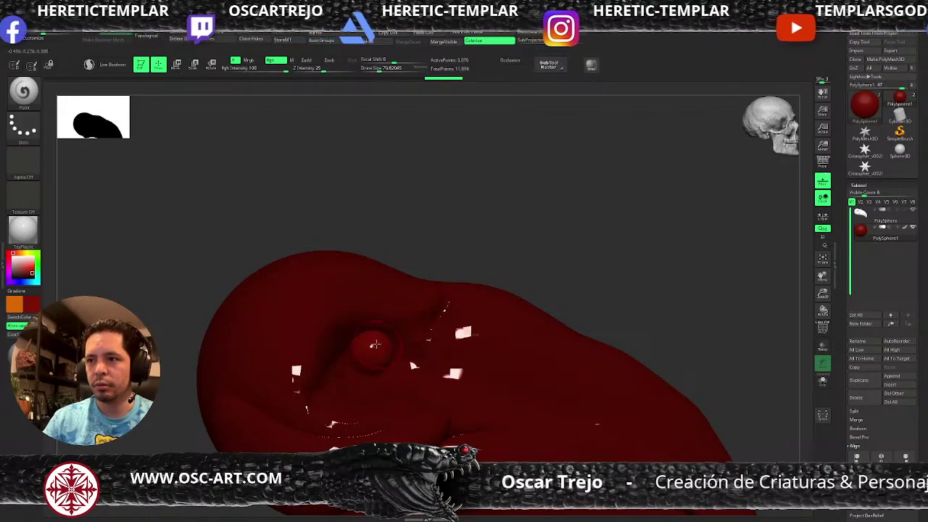
key("v")
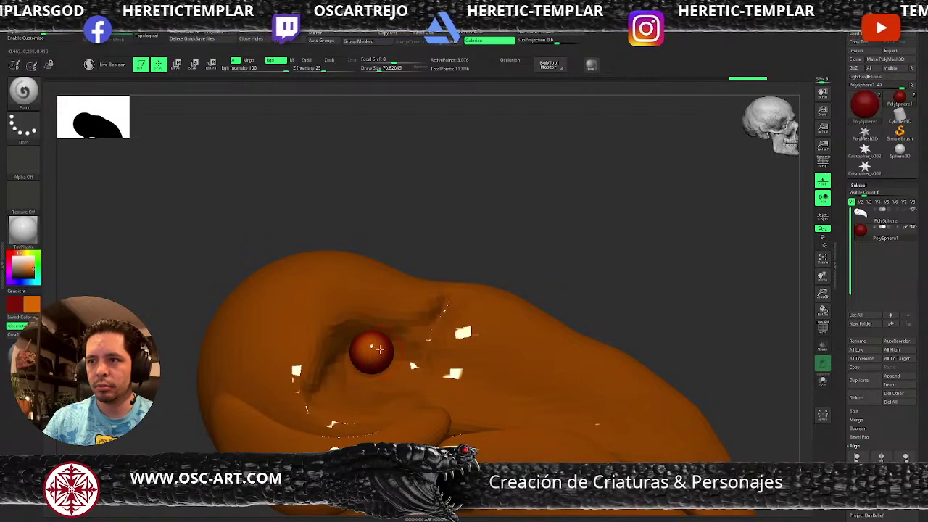
key("v")
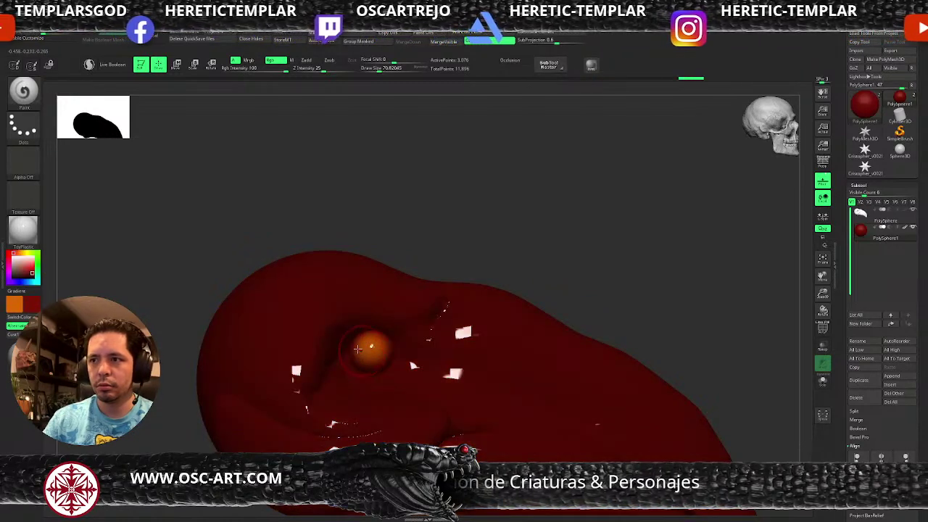
Paint a small black pupil in the middle of the orange iris.
left_click_drag(22, 271, 15, 281)
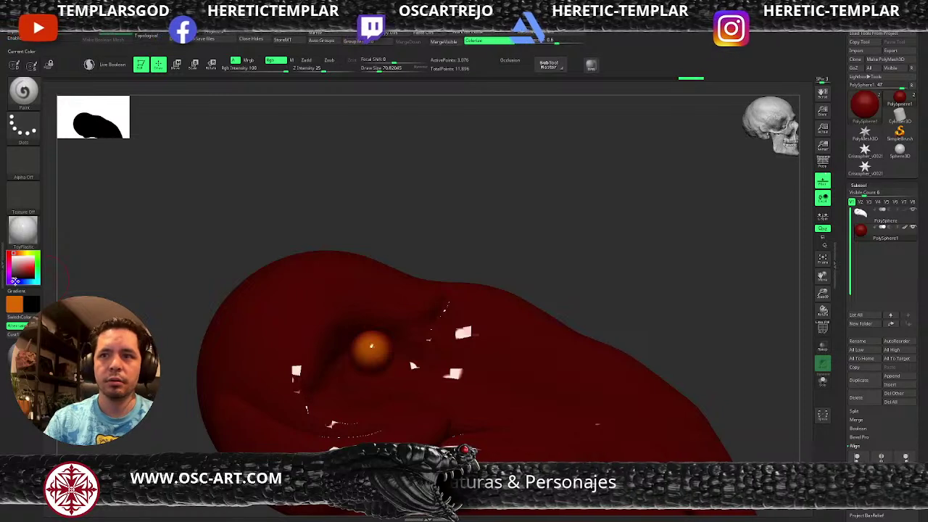
key("s")
left_click_drag(363, 359, 356, 359)
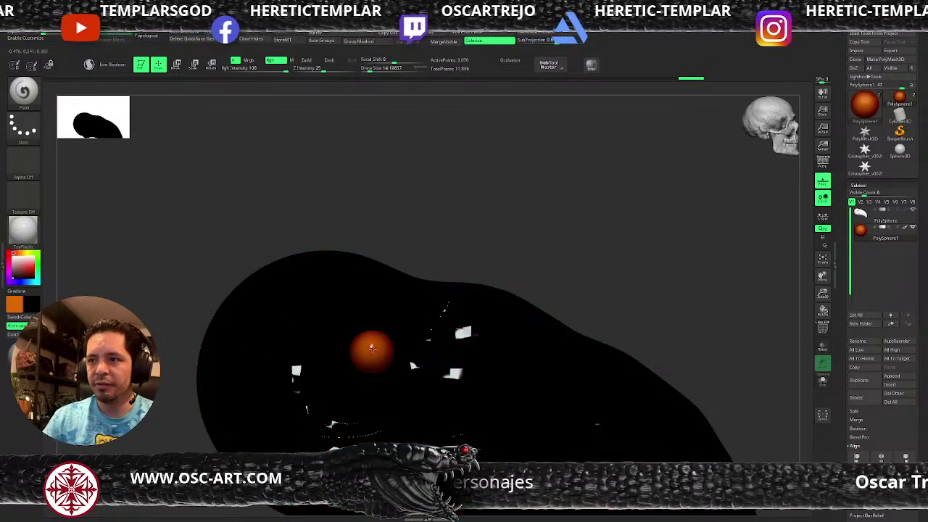
left_click_drag(505, 264, 399, 280, "alt")
key("v")
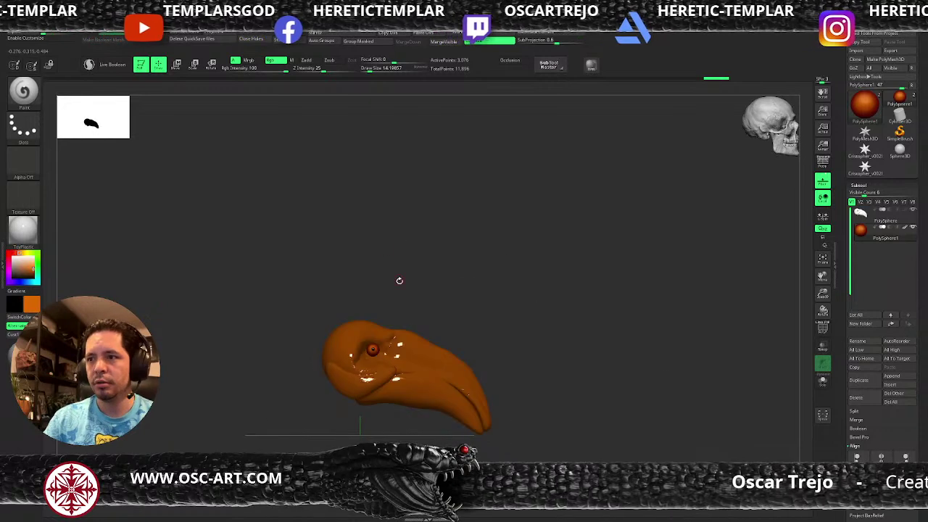
Switch the active material back to MatCap Gray and the active colour to white.
left_click(25, 230)
left_click(180, 236)
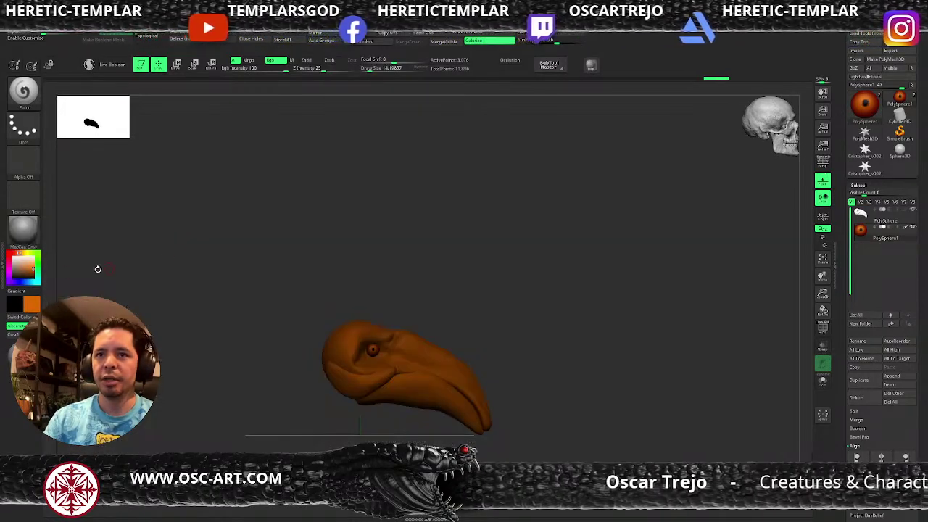
left_click(12, 254)
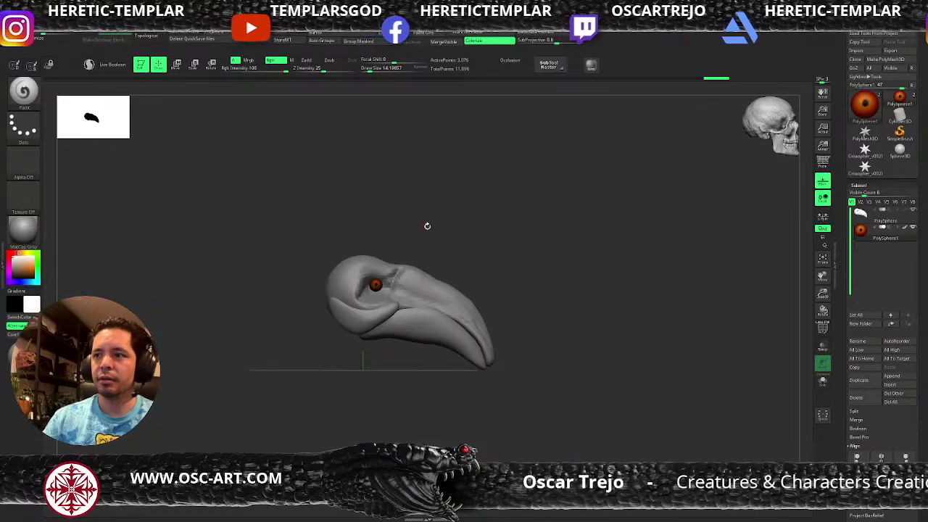
left_click_drag(428, 239, 390, 296, "alt")
key("shift")
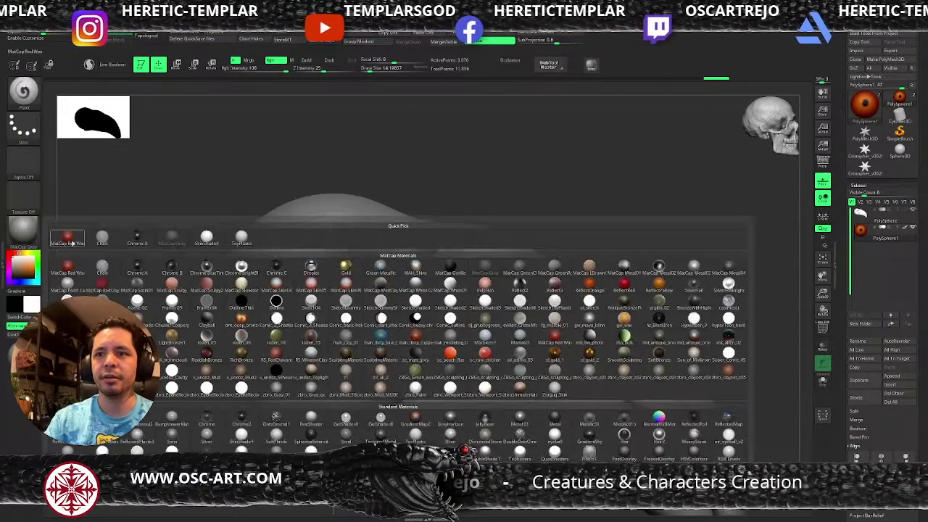
Fill only the eyeball with the ToyPlastic material, then make MatCap Gray the active material again.
left_click(25, 230)
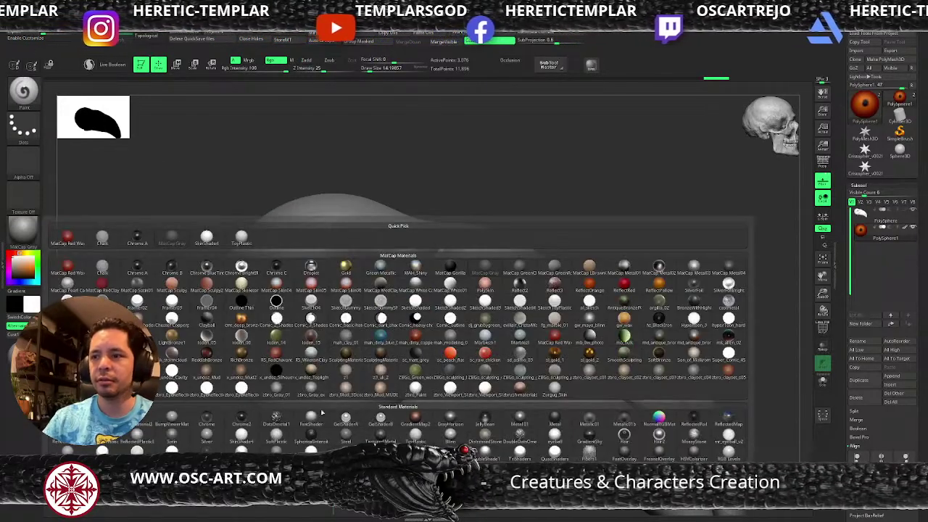
left_click(415, 433)
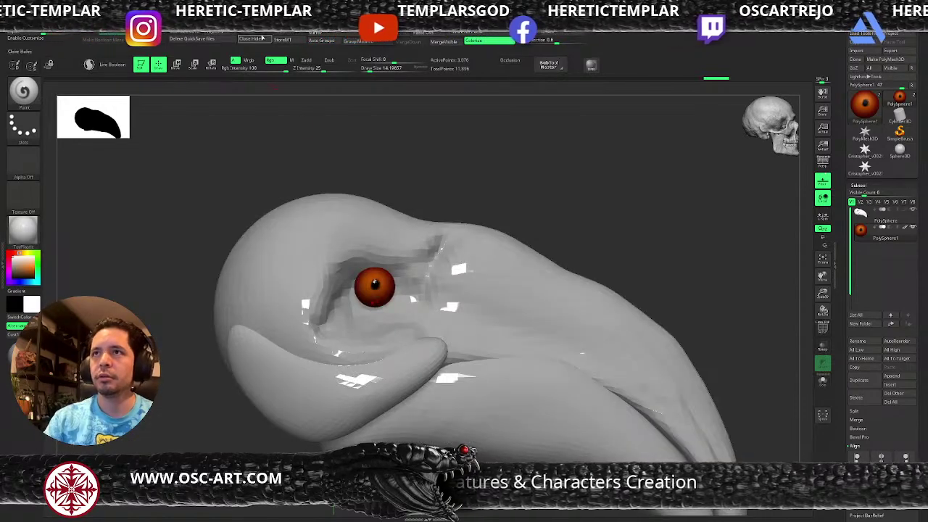
left_click(292, 60)
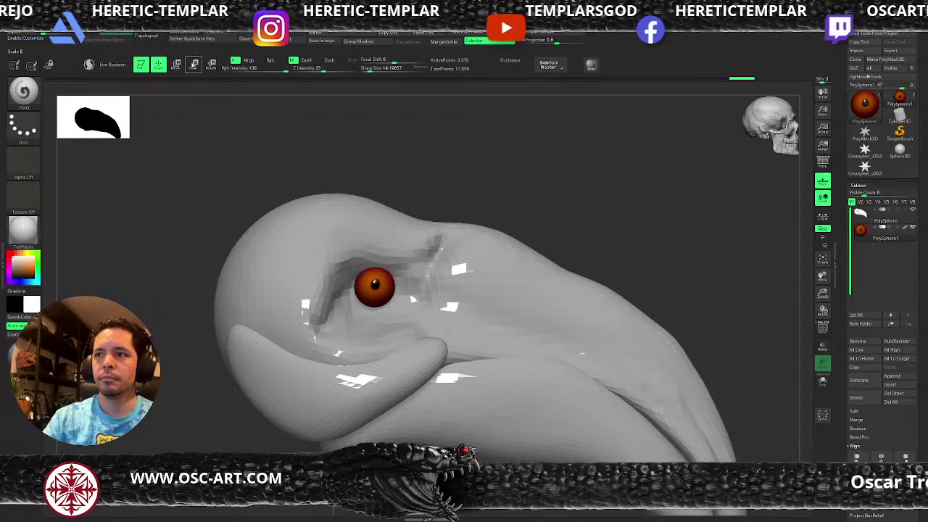
left_click(40, 237)
left_click(218, 340)
left_click_drag(243, 434, 271, 373, "alt")
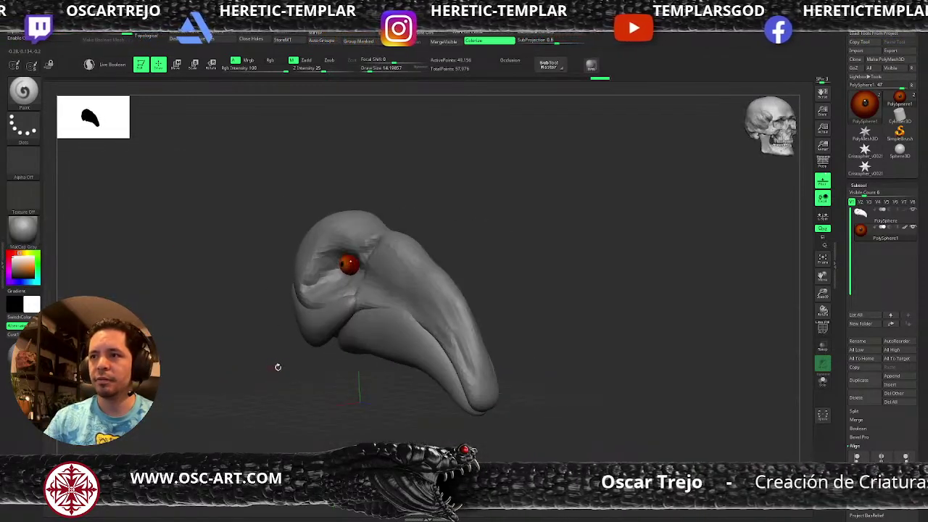
Choose the Move brush, make the head the active subtool and show its polyframe.
left_click_drag(523, 270, 487, 275, "shift")
key("b")
key("m")
key("v")
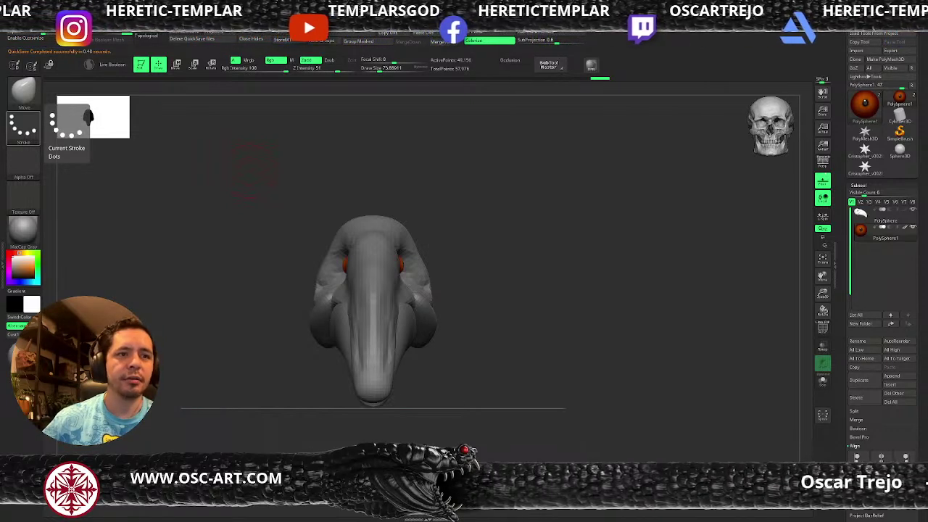
mouse_move(248, 169)
left_mouse_down()
mouse_move(493, 315)
mouse_move(496, 242)
mouse_move(522, 228)
mouse_move(468, 259)
mouse_move(448, 405)
left_mouse_up()
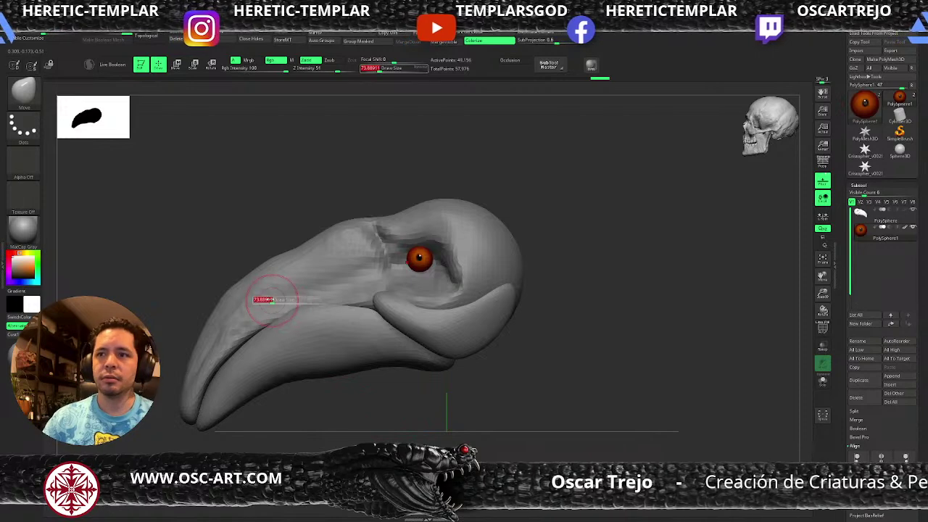
left_click(264, 292, "alt")
key("shift+f")
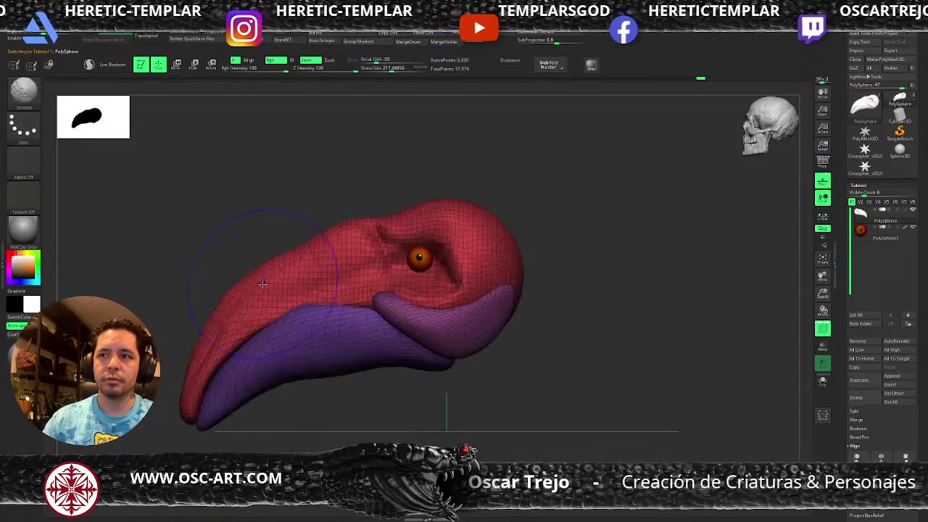
Mask the lower beak and crescent cheek pieces, leaving only the head and upper beak open for sculpting.
left_click(263, 279, "ctrl+shift")
left_click_drag(233, 236, 554, 420, "ctrl+shift")
left_click(554, 421, "ctrl+shift")
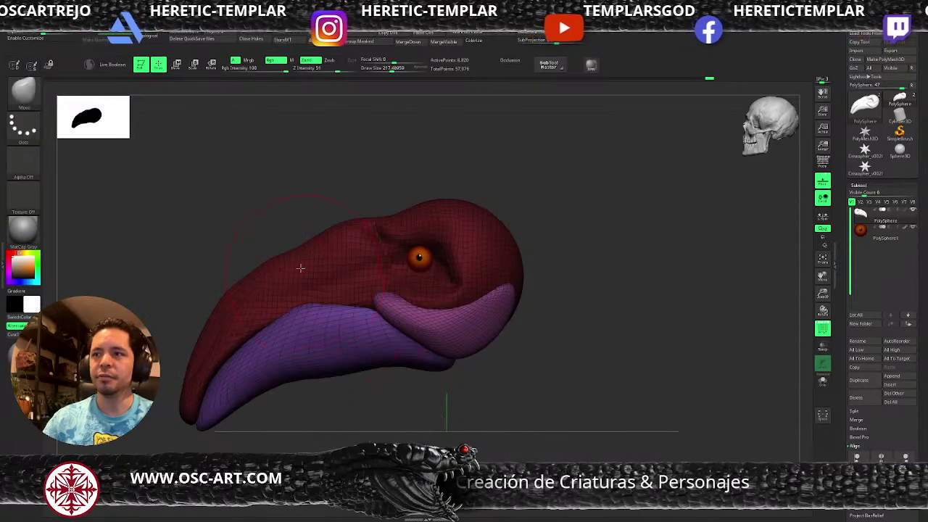
left_click(284, 221, "ctrl")
left_click(287, 220, "ctrl")
left_click(287, 219, "ctrl")
Raise the bridge of the upper beak with the Move brush and start lifting its lower edge off the lower beak.
key("s")
mouse_move(285, 242)
left_mouse_down()
mouse_move(294, 242)
mouse_move(291, 229)
mouse_move(277, 248)
mouse_move(369, 215)
left_mouse_up()
key("s")
key("s")
left_click_drag(444, 203, 446, 205)
key("s")
mouse_move(279, 292)
left_mouse_down()
mouse_move(267, 292)
mouse_move(319, 307)
mouse_move(364, 291)
mouse_move(271, 299)
mouse_move(240, 325)
left_mouse_up()
key("s")
right_click_drag(239, 325, 231, 328)
Thin the upper beak into a slender downward hook, opening a curved gap above the lower beak.
mouse_move(233, 334)
left_mouse_down()
mouse_move(183, 340)
mouse_move(204, 369)
mouse_move(196, 394)
mouse_move(209, 326)
left_mouse_up()
left_click_drag(234, 273, 237, 284)
key("s")
mouse_move(229, 279)
left_mouse_down()
mouse_move(241, 284)
mouse_move(258, 267)
left_mouse_up()
key("s")
left_click_drag(224, 312, 232, 309)
key("s")
mouse_move(221, 342)
left_mouse_down()
mouse_move(211, 364)
mouse_move(220, 374)
mouse_move(209, 370)
left_mouse_up()
key("s")
key("s")
left_click_drag(256, 288, 262, 284)
mouse_move(227, 345)
left_mouse_down()
mouse_move(218, 330)
mouse_move(244, 291)
left_mouse_up()
key("s")
key("s")
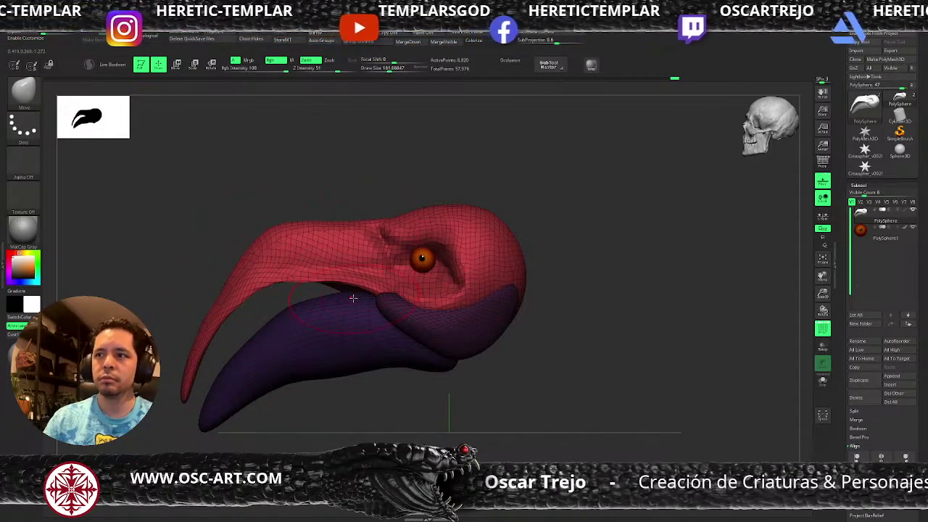
Refine the mouth corner with the Move brush and pull the back of the head outward and down over the cheek piece's rear.
key("s")
left_click_drag(362, 286, 355, 286)
key("s")
key("s")
key("s")
left_click(421, 247)
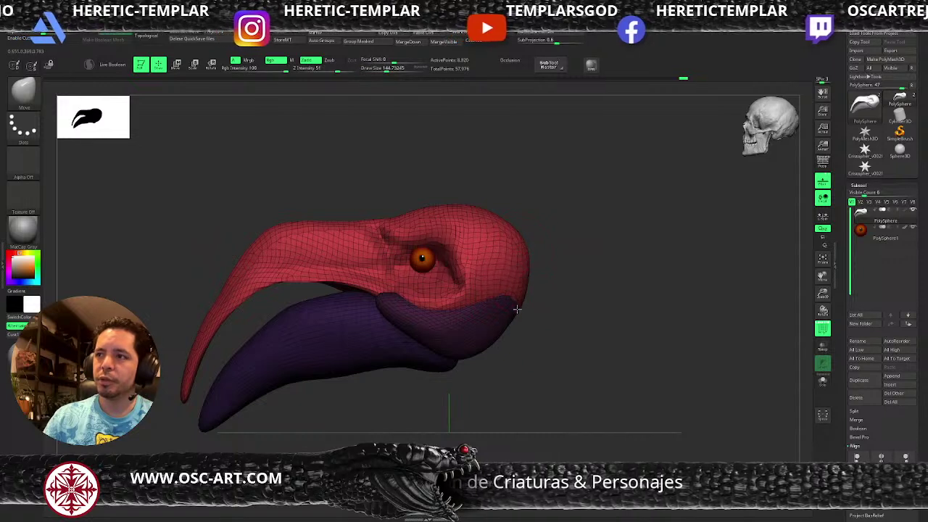
left_click_drag(500, 330, 496, 362)
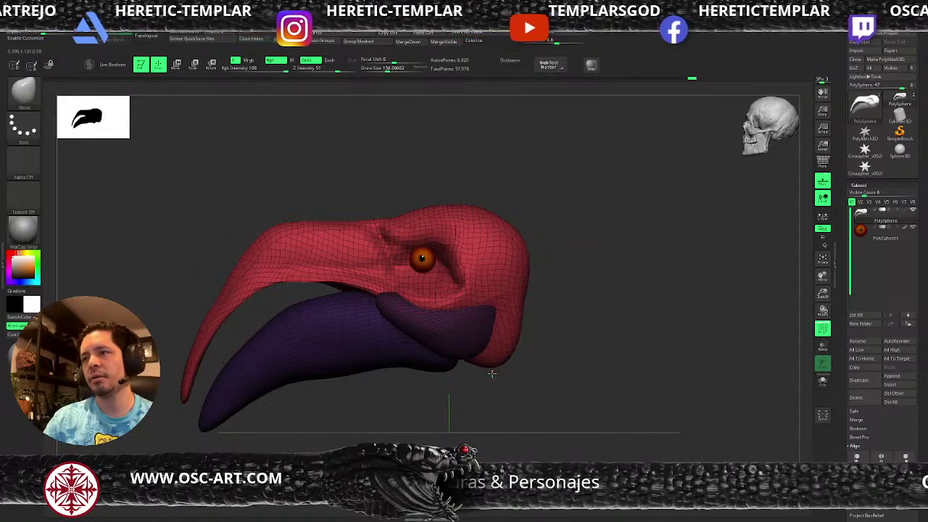
left_click_drag(515, 309, 530, 301)
left_click_drag(508, 343, 483, 355)
Compare the back of the head before and after the last Move strokes by undoing and redoing them.
key("ctrl+z")
key("ctrl+z")
key("ctrl+z")
key("ctrl+z")
key("ctrl+shift+z")
key("ctrl+shift+z")
key("ctrl+shift+z")
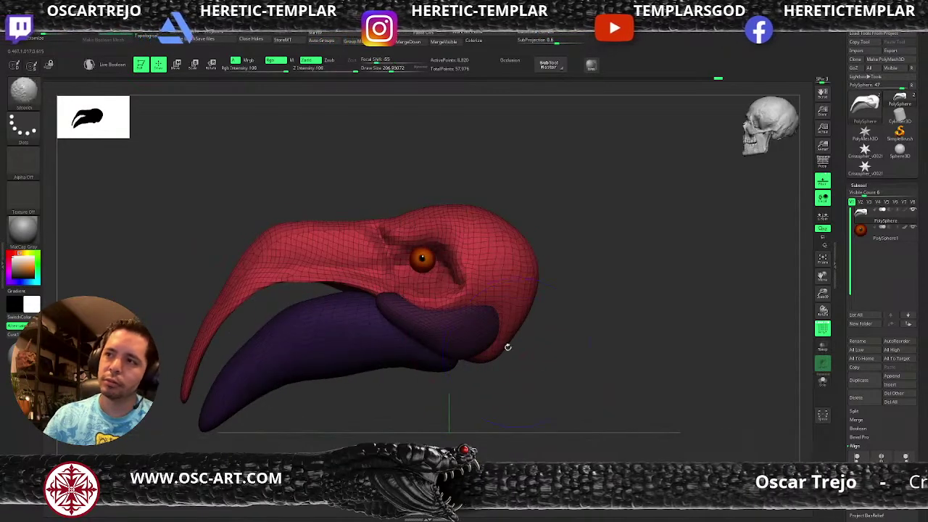
Reshape the upper beak's taper from above and adjust its underside curve from the side with the Move brush.
mouse_move(403, 207)
right_mouse_down()
mouse_move(423, 221)
mouse_move(408, 284)
right_mouse_up()
key("s")
mouse_move(388, 240)
left_mouse_down()
mouse_move(380, 217)
mouse_move(268, 233)
left_mouse_up()
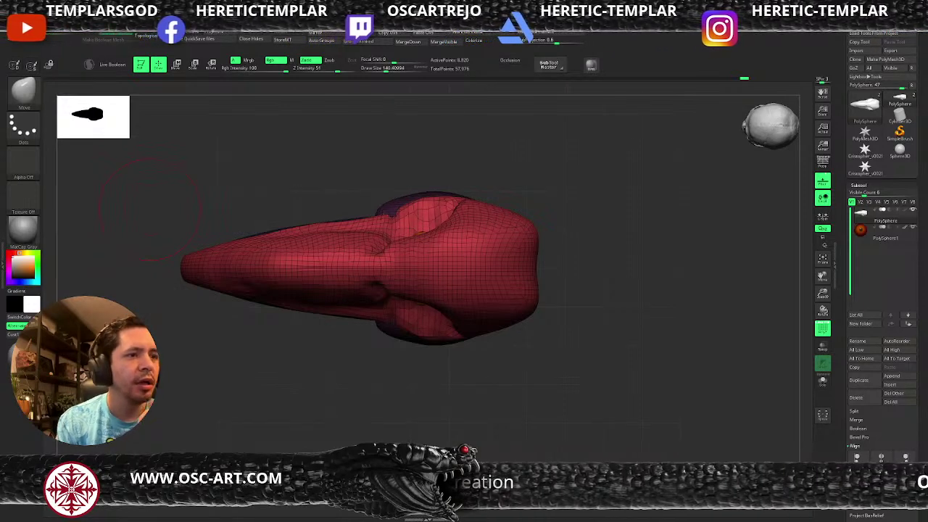
left_click_drag(360, 402, 356, 348, "shift")
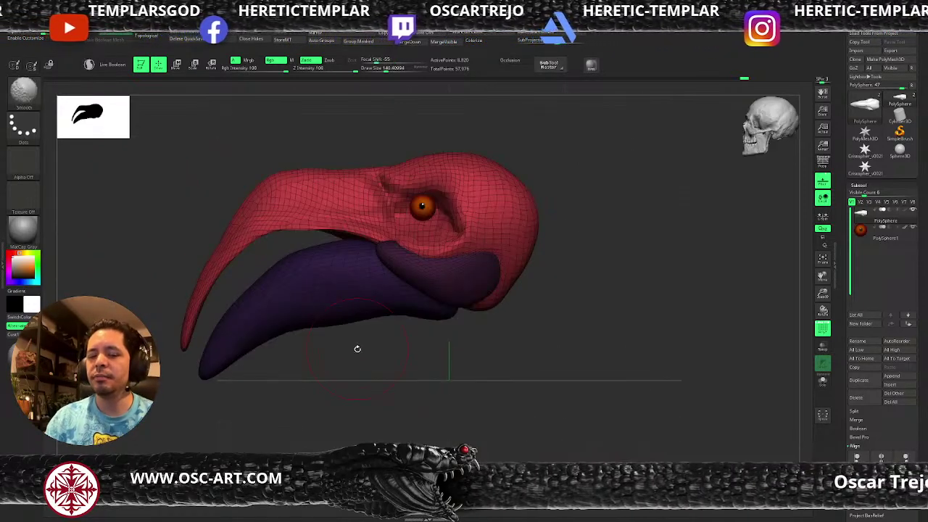
left_click_drag(343, 382, 411, 430, "alt")
key("s")
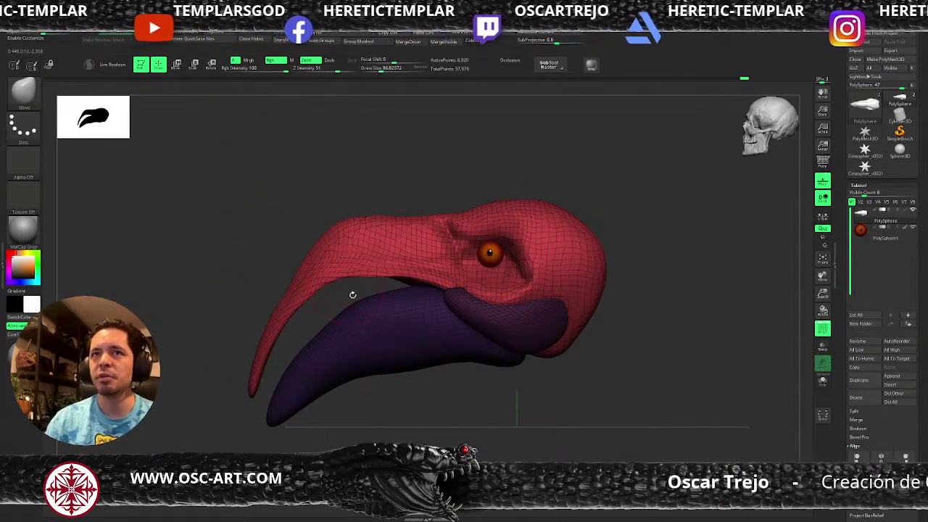
key("s")
left_click_drag(353, 276, 351, 279)
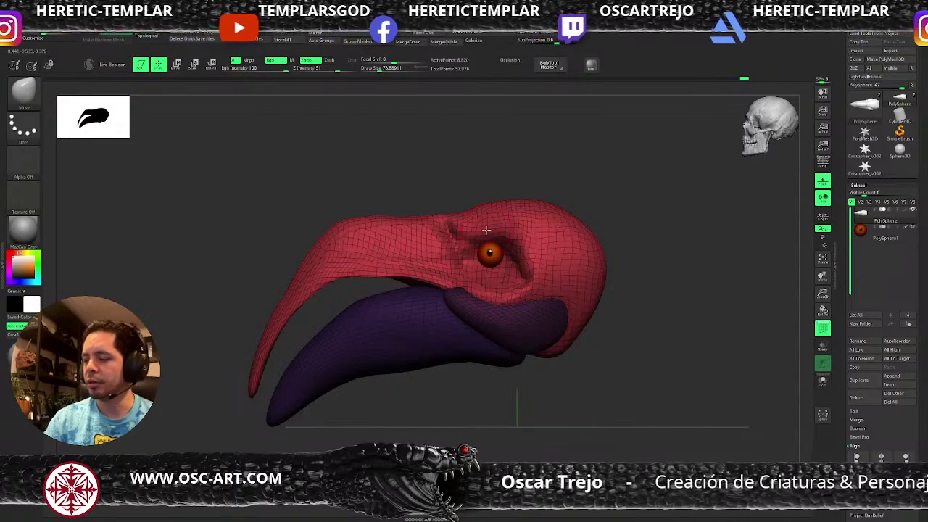
left_click_drag(436, 167, 499, 247)
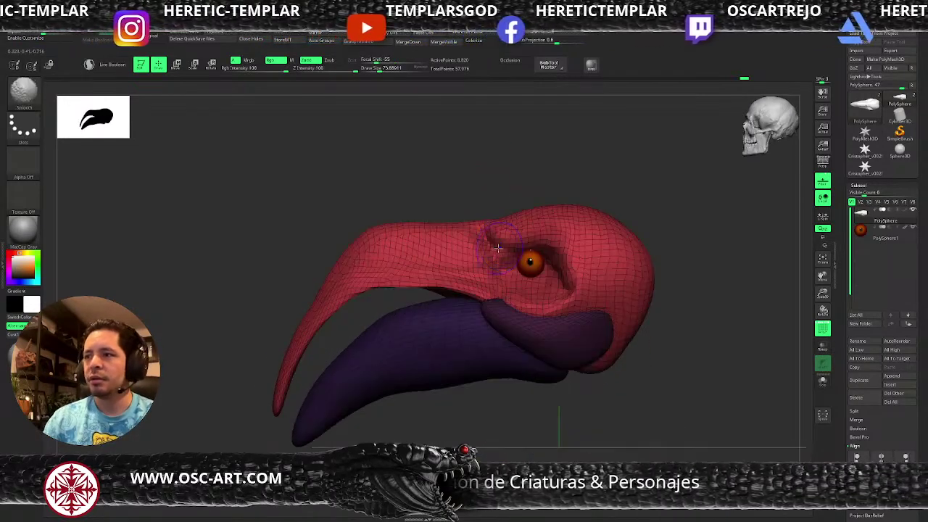
Stroke the side of the upper beak with the Standard brush.
mouse_move(457, 202)
left_mouse_down()
mouse_move(500, 189)
mouse_move(345, 301)
mouse_move(387, 280)
left_mouse_up()
key("b")
key("s")
key("t")
key("s")
left_click(424, 272)
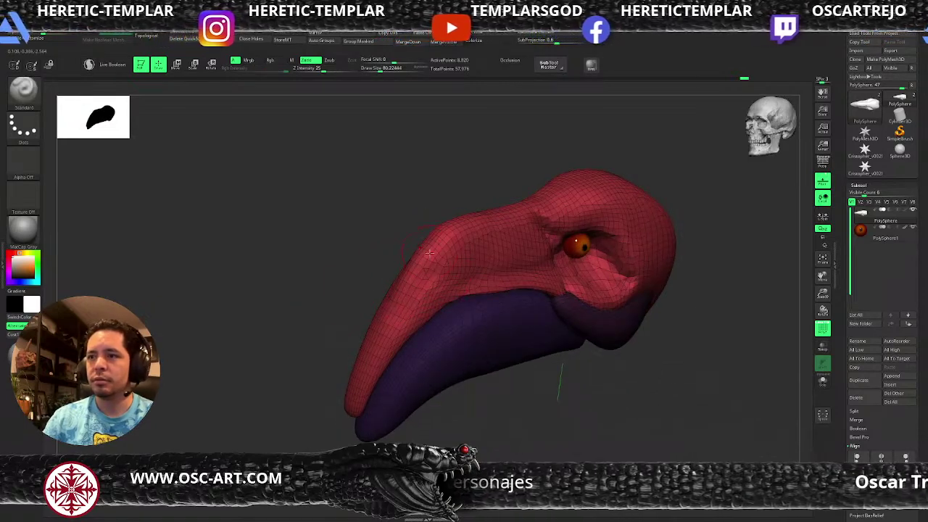
left_click_drag(384, 234, 367, 239, "shift")
key("[")
Carve a shallow nostril hollow on each side of the upper beak's bridge with a smaller ClayBuildup brush.
key("b")
key("c")
key("b")
mouse_move(578, 253)
left_mouse_down()
mouse_move(500, 244)
mouse_move(565, 241)
left_mouse_up()
left_click_drag(543, 194, 541, 250, "shift")
key("s")
mouse_move(518, 230)
left_mouse_down()
mouse_move(556, 232)
mouse_move(517, 229)
mouse_move(532, 228)
left_mouse_up()
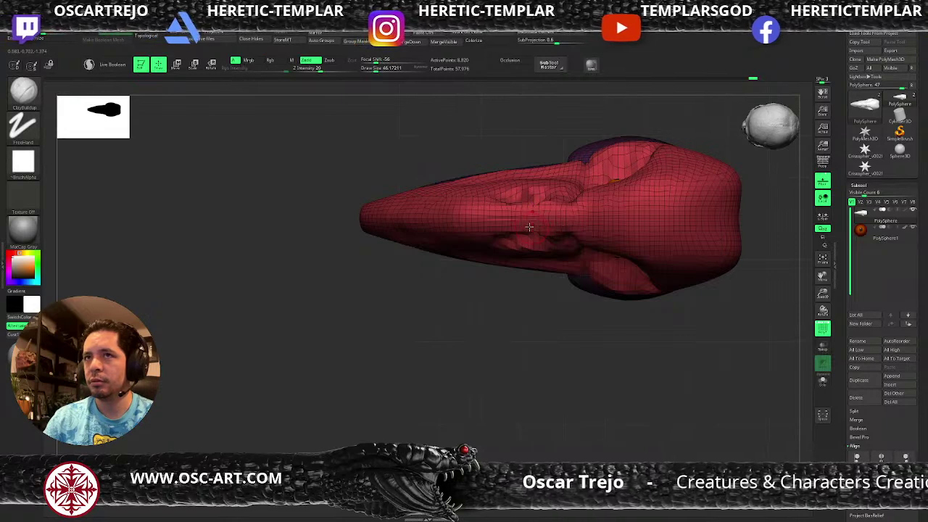
left_click(180, 32)
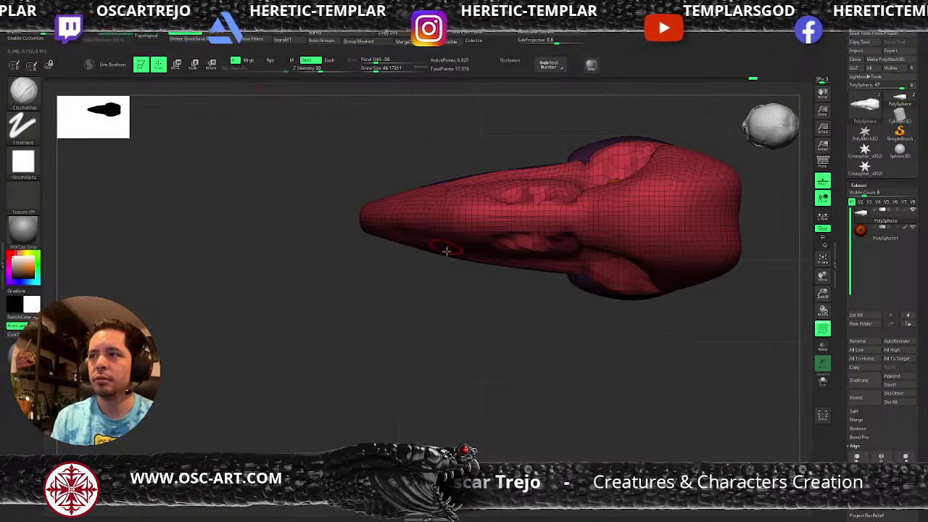
left_click_drag(497, 237, 534, 224)
Deepen the nostrils into narrow horizontal openings with the ClayBuildup brush, varying its size.
left_click_drag(487, 286, 492, 233, "shift")
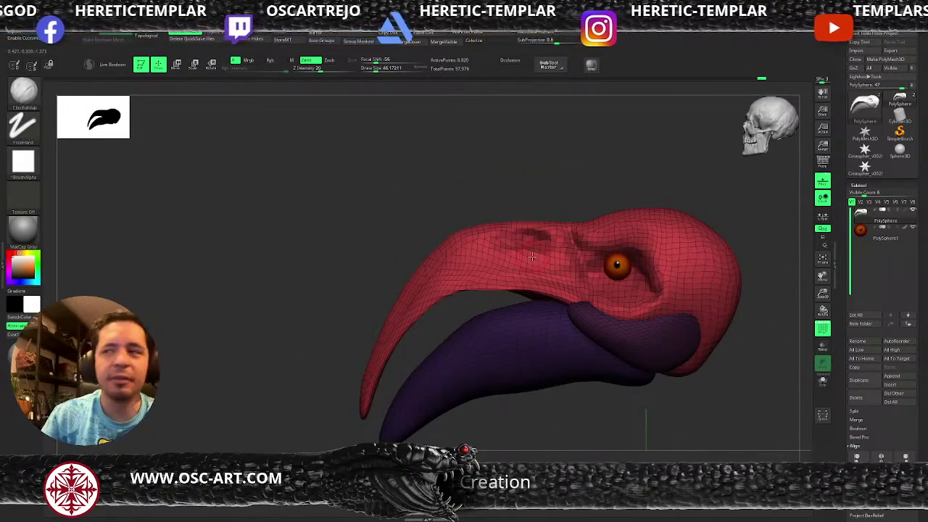
left_click_drag(563, 187, 563, 201)
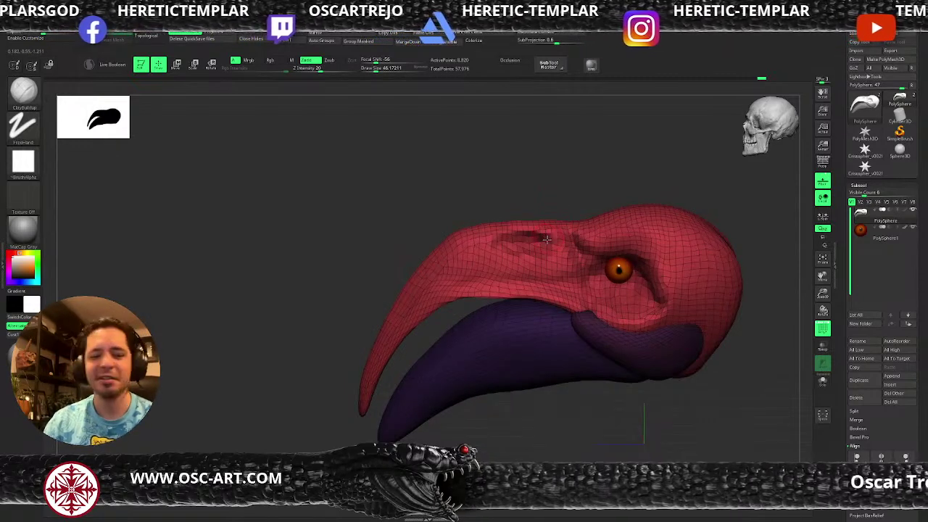
key("s")
left_click(545, 243)
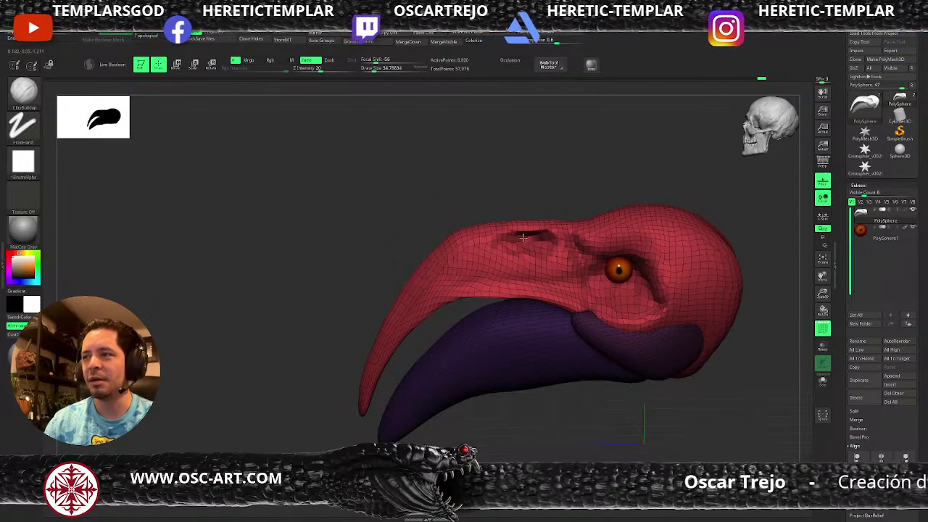
mouse_move(565, 191)
left_mouse_down()
mouse_move(538, 233)
mouse_move(572, 191)
left_mouse_up()
key("s")
left_click(551, 232)
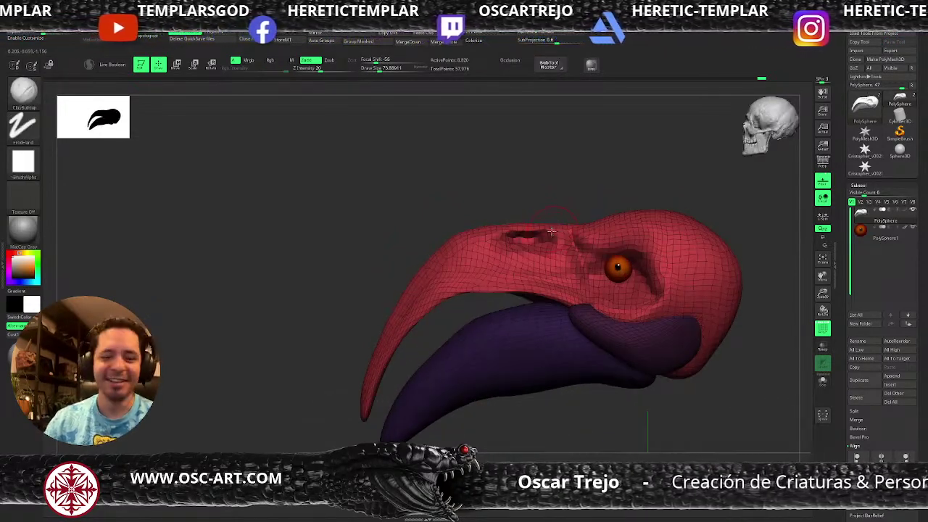
Sharpen the nostril rims with a small Move Topological brush.
key("b")
key("m")
key("t")
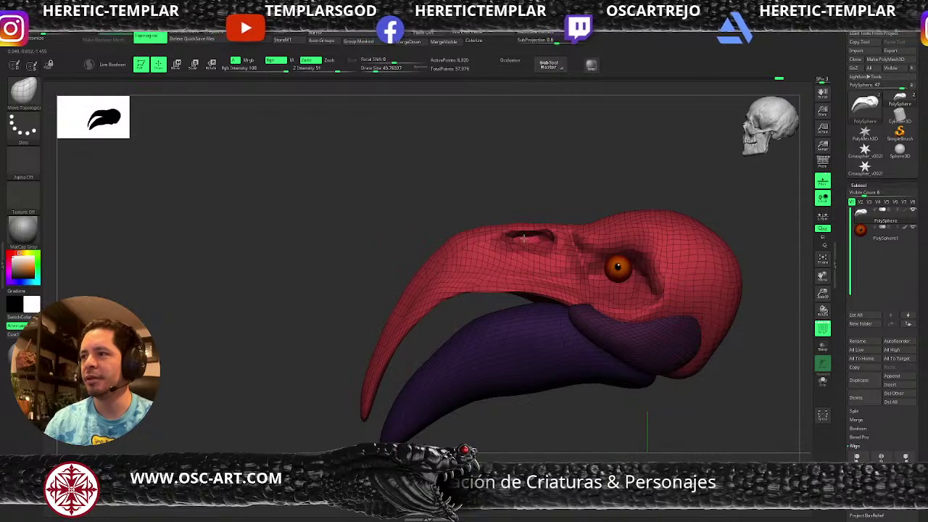
key("s")
mouse_move(521, 236)
left_mouse_down()
mouse_move(507, 239)
mouse_move(518, 251)
left_mouse_up()
key("s")
key("s")
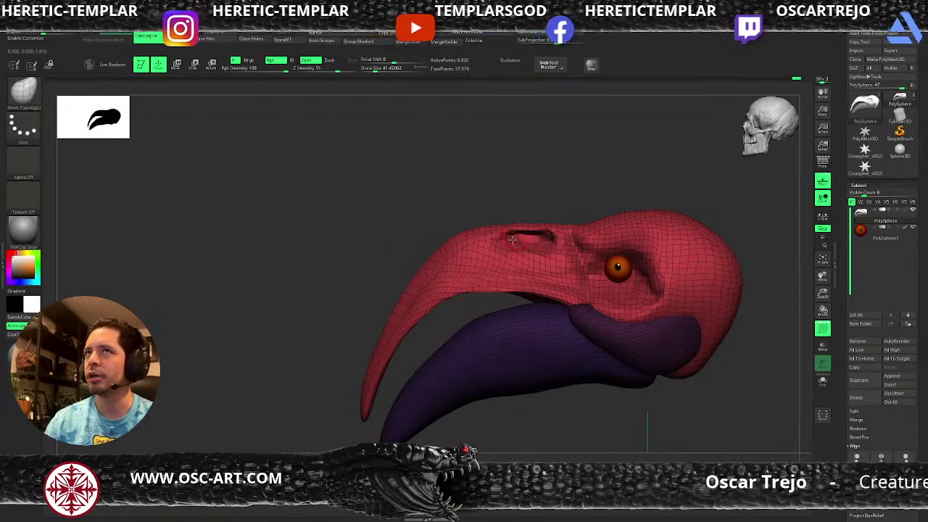
Enlarge the nostrils and stretch them into long slots with the Move Topological brush, working from above and the side.
mouse_move(553, 193)
left_mouse_down()
mouse_move(526, 230)
mouse_move(559, 200)
left_mouse_up()
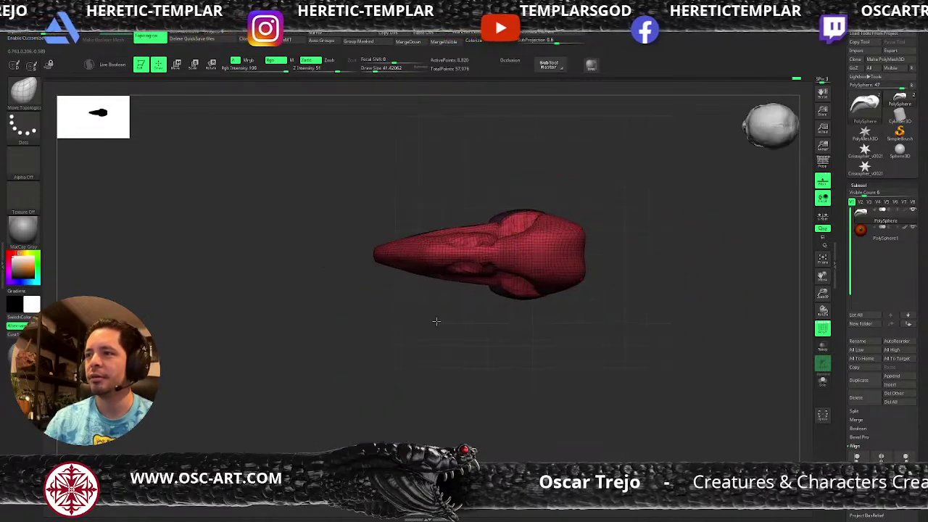
left_click_drag(435, 319, 485, 328, "alt")
key("s")
mouse_move(491, 282)
left_mouse_down()
mouse_move(519, 270)
mouse_move(442, 254)
left_mouse_up()
left_click_drag(423, 342, 432, 274)
key("s")
left_click_drag(488, 267, 515, 271)
left_click_drag(458, 272, 447, 275)
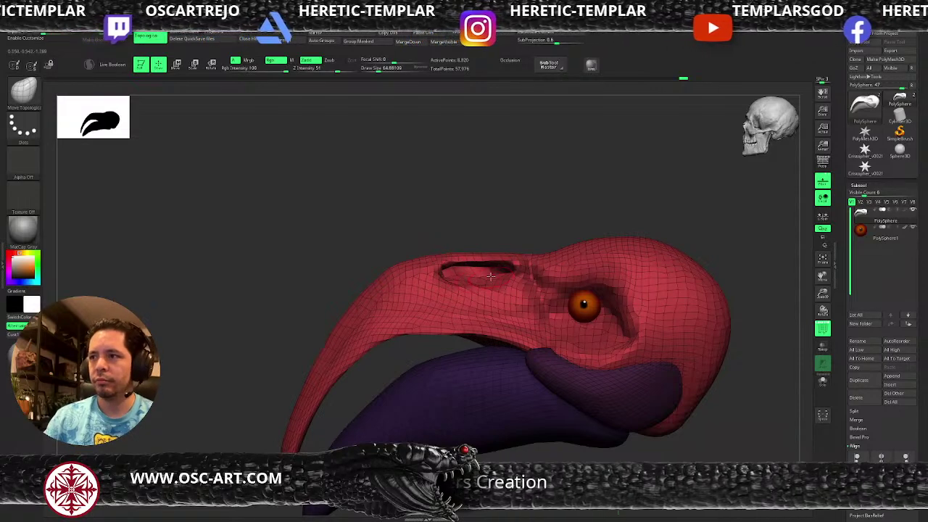
Carve the eye socket deeper above and behind the eye with the ClayBuildup brush.
mouse_move(575, 229)
left_mouse_down()
mouse_move(567, 218)
mouse_move(500, 213)
left_mouse_up()
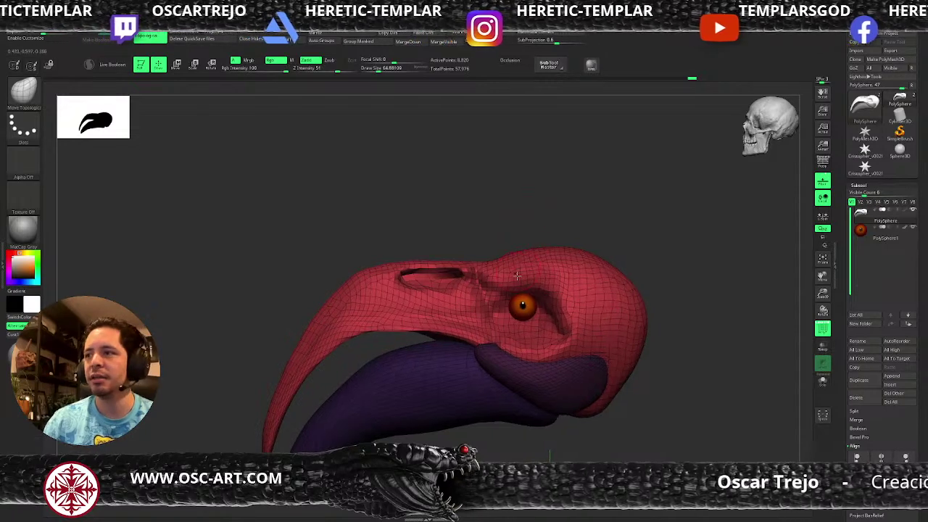
key("b")
key("c")
key("b")
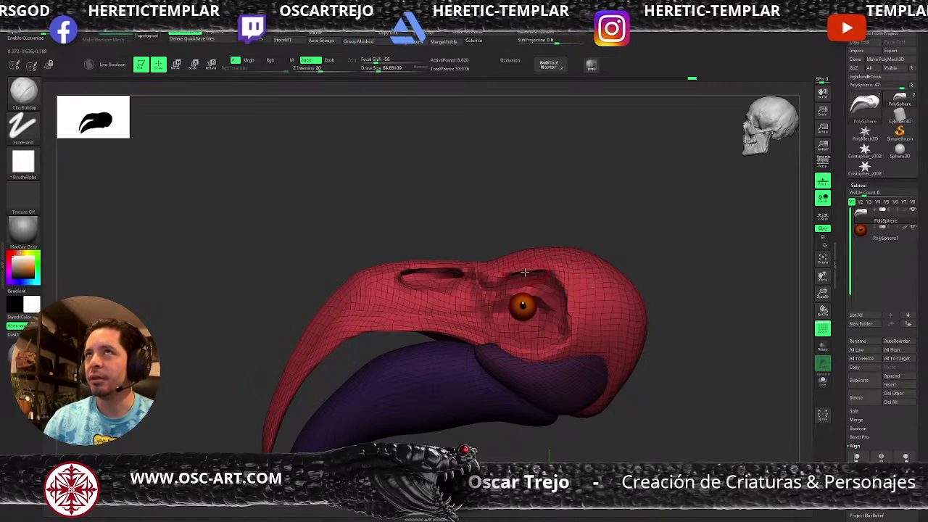
Adjust the brow and the forehead outline above the eye with the Move brush, working from above and the side.
mouse_move(567, 191)
left_mouse_down("shift")
mouse_move(584, 213)
mouse_move(552, 276)
mouse_move(573, 291)
mouse_move(551, 291)
left_mouse_up("shift")
key("b")
key("m")
key("v")
key("s")
key("s")
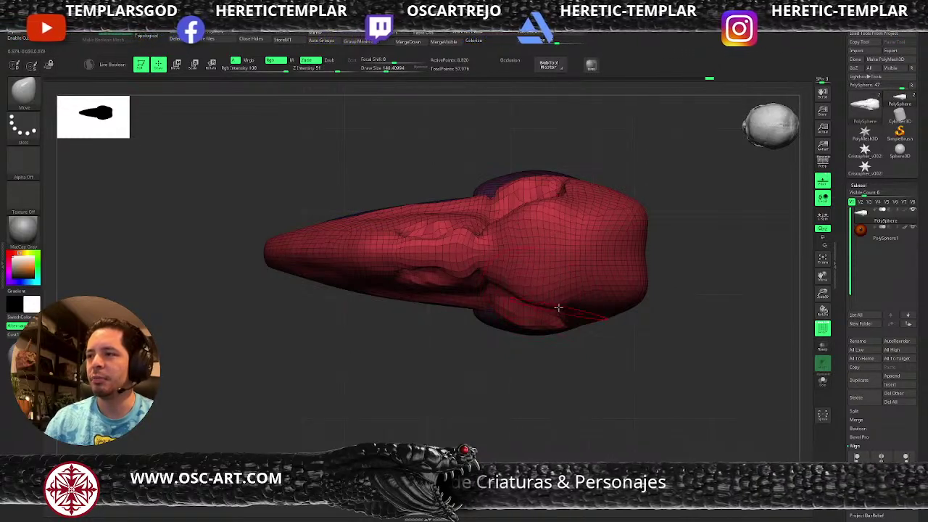
left_click_drag(589, 382, 559, 303, "shift")
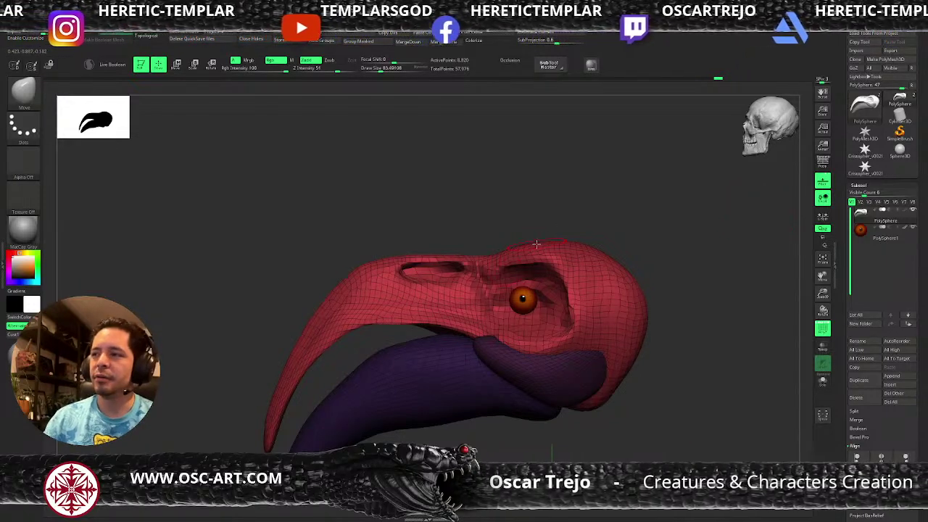
left_click_drag(509, 232, 504, 222)
Carve the front corner of the eye socket and a groove running forward under the nostril with the ClayBuildup brush.
key("b")
key("c")
key("b")
key("s")
left_click_drag(495, 274, 492, 270)
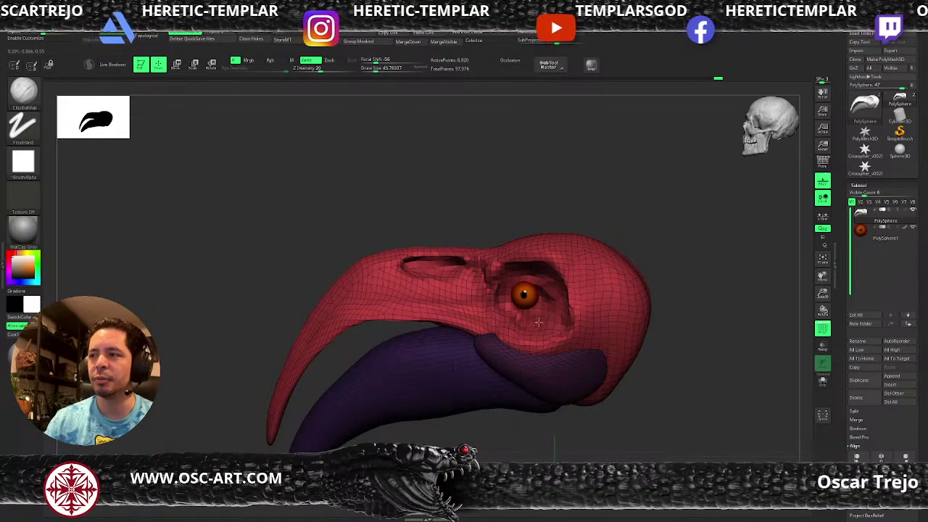
left_click_drag(602, 218, 597, 277)
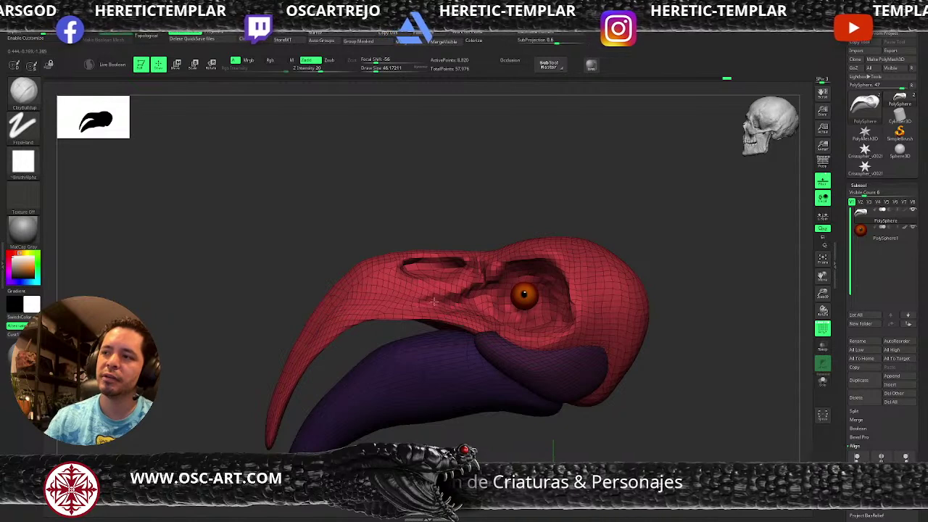
Hide the polyframe and adjust the brow over the eye with the Move brush.
key("shift+f")
key("s")
left_click_drag(535, 269, 545, 268)
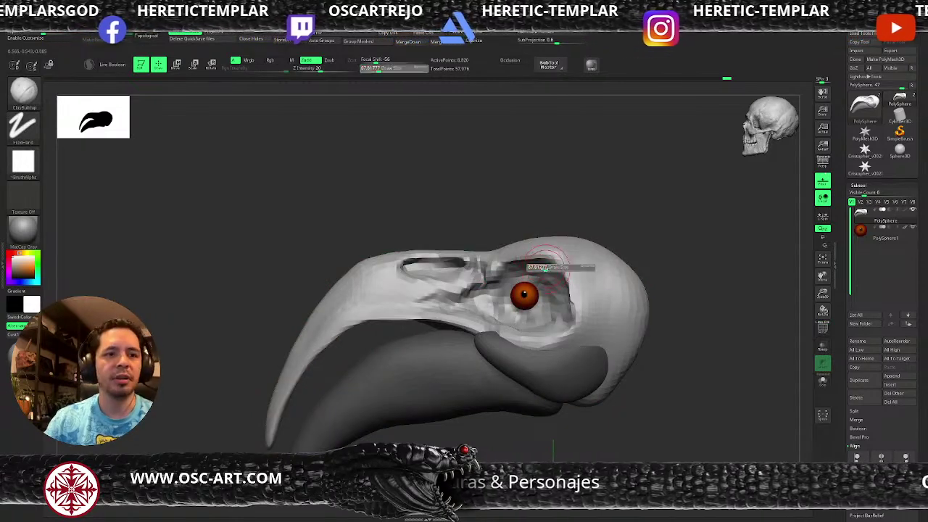
key("b")
key("m")
key("v")
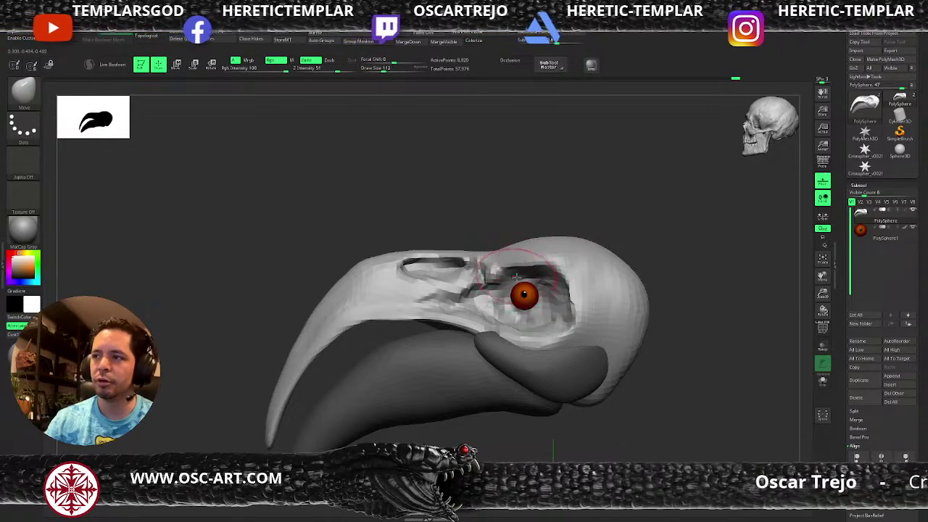
Build up the brow, the socket's rear rim and the area behind the eye with ClayBuildup, varying the brush size.
key("b")
key("c")
key("b")
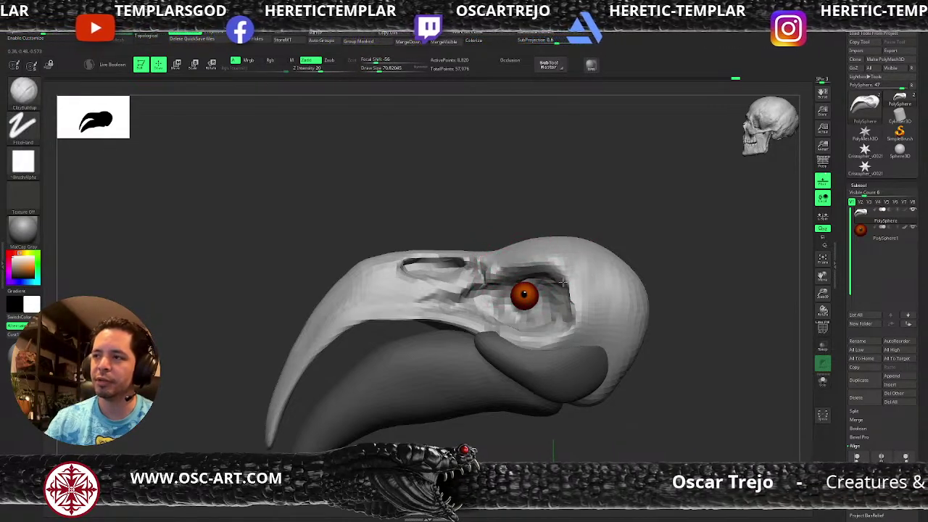
left_click_drag(561, 288, 544, 331)
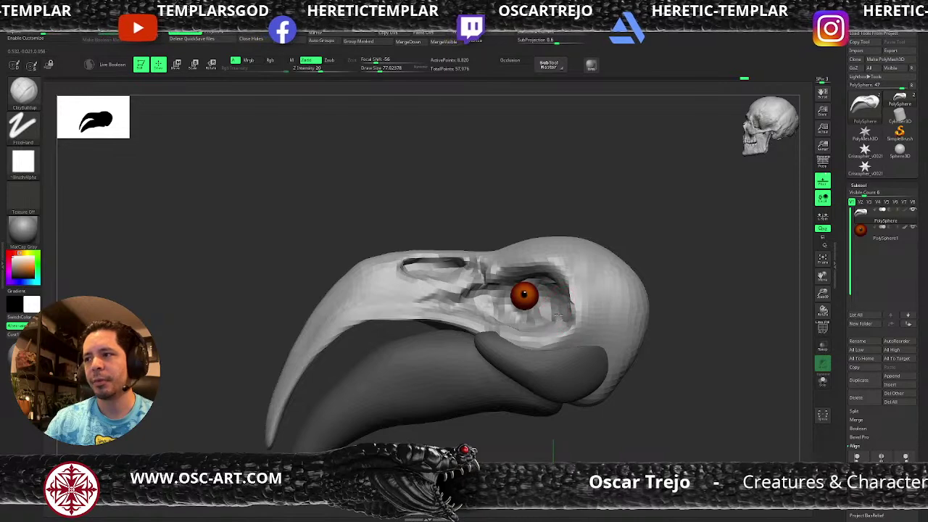
key("]")
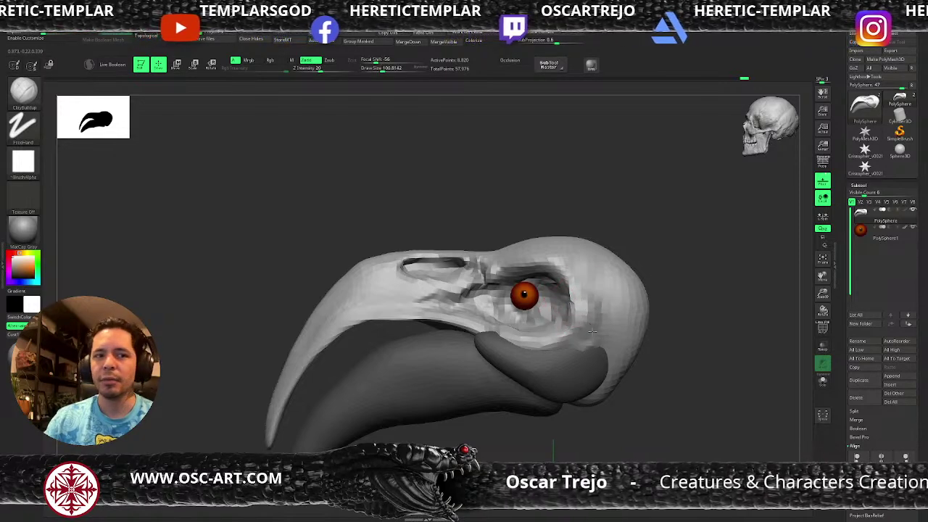
key("[")
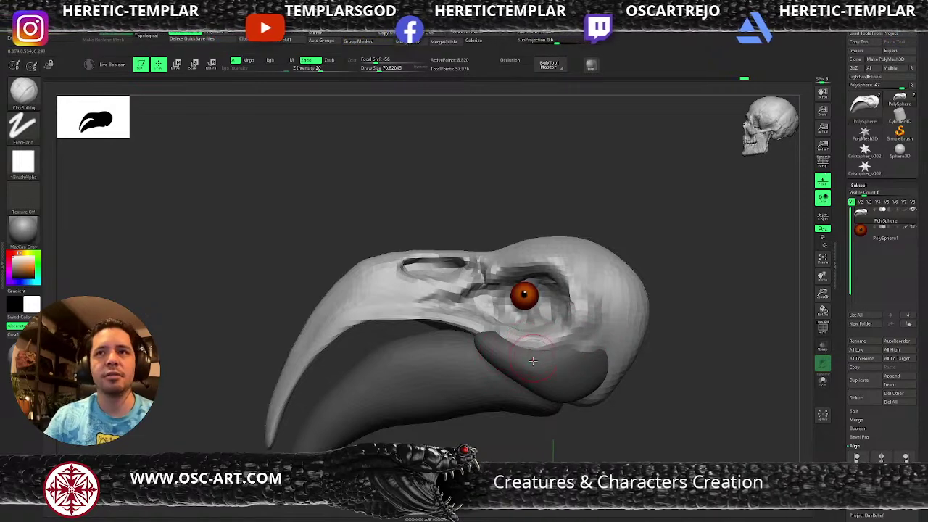
Clear the mask and hide the crescent cheek pieces.
left_click_drag(662, 349, 678, 364, "ctrl")
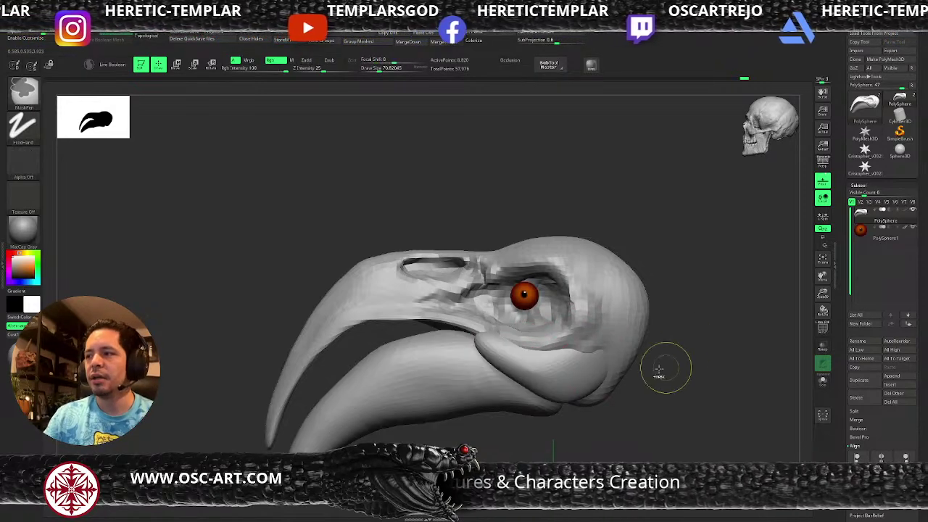
left_click(582, 368, "ctrl+shift")
left_click_drag(672, 319, 662, 348, "ctrl+shift")
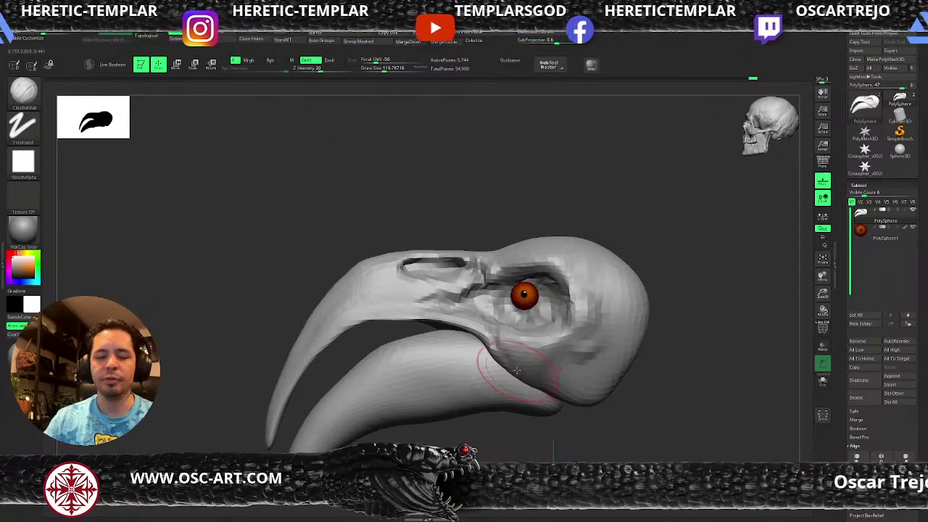
Reshape the lower beak's rear end under the cheek with the Move Topological and Move brushes.
key("b")
key("m")
key("t")
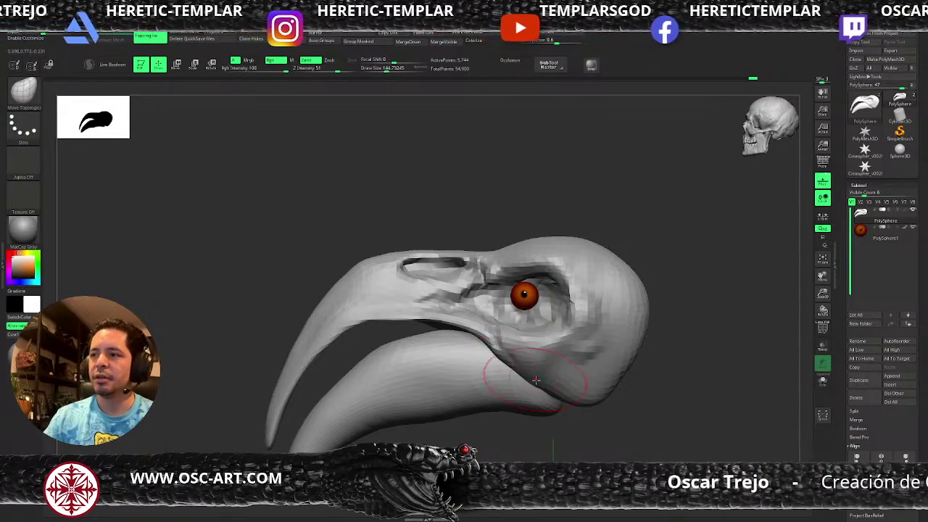
mouse_move(564, 397)
left_mouse_down()
mouse_move(601, 435)
mouse_move(616, 430)
mouse_move(609, 386)
mouse_move(594, 388)
left_mouse_up()
key("b")
key("m")
key("v")
key("s")
left_click_drag(600, 383, 587, 392)
Isolate the lower beak and carve a hollow along its inner side with the DamStandard and ClayBuildup brushes.
mouse_move(683, 341)
left_mouse_down()
mouse_move(670, 377)
mouse_move(684, 385)
mouse_move(655, 396)
mouse_move(589, 323)
mouse_move(559, 331)
mouse_move(532, 324)
left_mouse_up()
key("bracketleft")
key("s")
key("s")
left_click_drag(669, 356, 569, 369)
left_click_drag(521, 419, 520, 319)
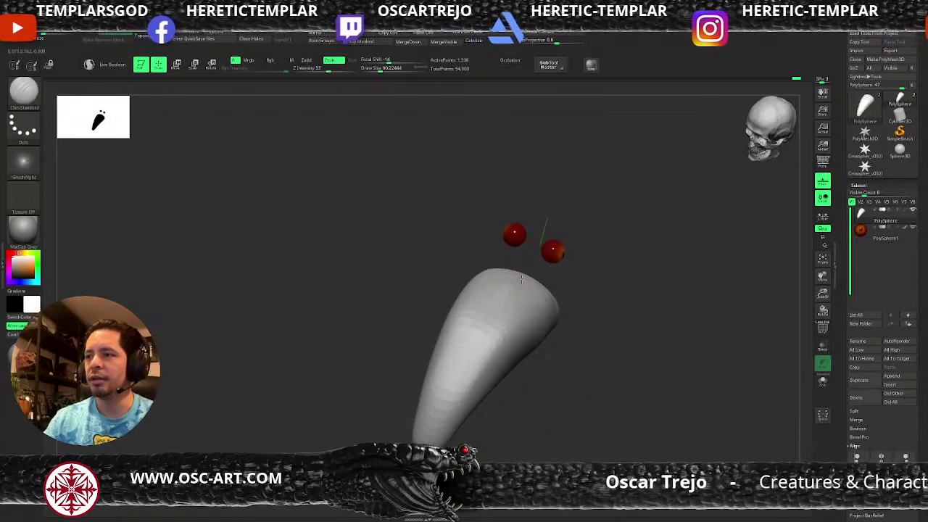
key("b")
key("d")
key("s")
key("b")
key("c")
key("b")
mouse_move(499, 284)
left_mouse_down()
mouse_move(479, 322)
mouse_move(474, 312)
mouse_move(442, 411)
mouse_move(448, 398)
mouse_move(428, 424)
mouse_move(464, 348)
mouse_move(512, 296)
mouse_move(482, 319)
mouse_move(519, 287)
mouse_move(509, 285)
left_mouse_up()
left_click_drag(580, 329, 574, 302, "shift")
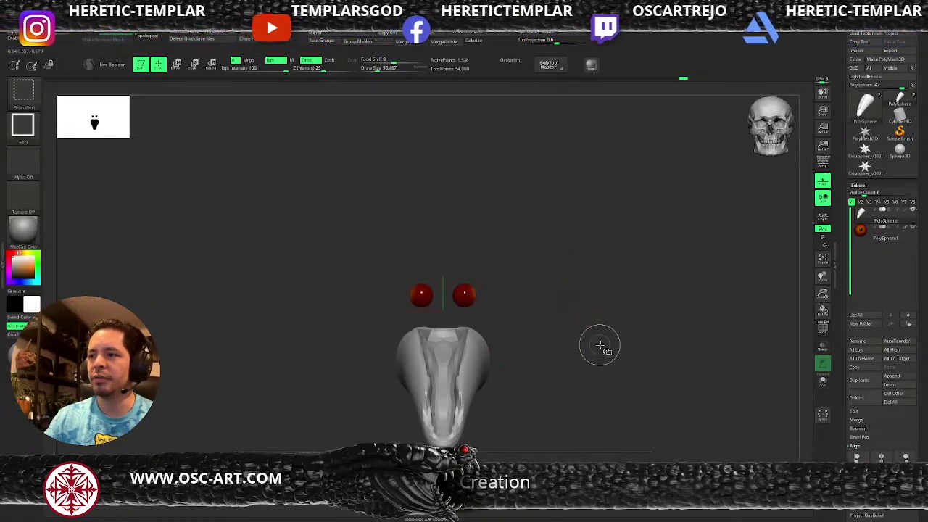
Show the whole head again and adjust the lower beak's tip with the Move brush.
left_click(599, 354, "ctrl+shift")
left_click_drag(597, 374, 552, 396, "shift")
left_click_drag(514, 432, 520, 406, "alt")
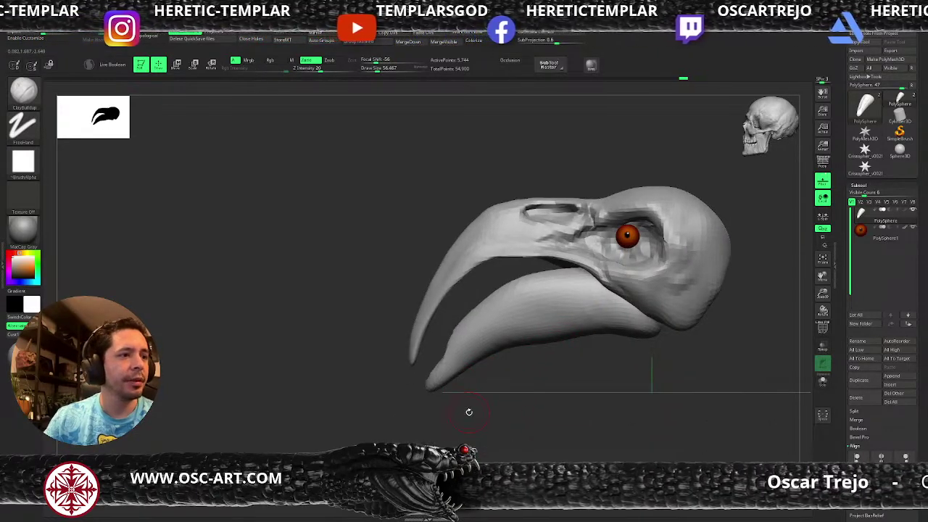
key("b")
key("m")
key("v")
key("s")
left_click_drag(445, 364, 441, 355)
key("s")
left_click_drag(429, 387, 435, 387)
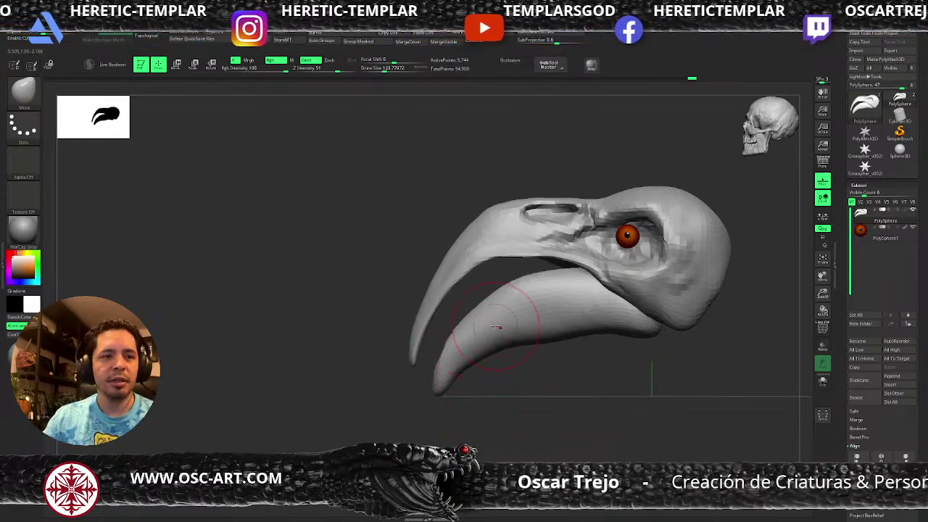
Bend the lower beak's front and stretch its rear back to the skull's lower corner with Move Topological.
key("b")
key("m")
key("t")
key("s")
left_click_drag(493, 324, 501, 324)
left_click_drag(495, 313, 486, 302)
key("s")
mouse_move(546, 328)
left_mouse_down()
mouse_move(679, 334)
mouse_move(637, 337)
left_mouse_up()
key("s")
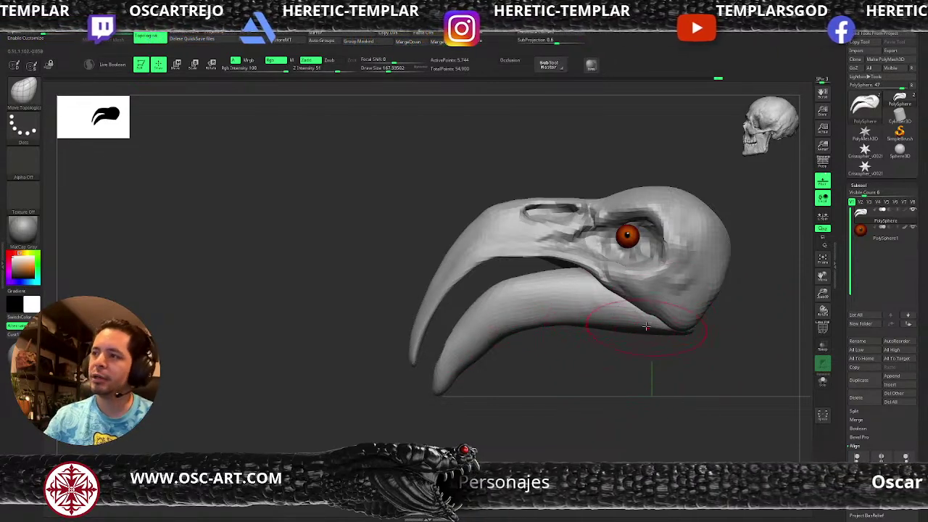
Pull the lower beak's rear end slightly downward with the Move brush.
key("b")
key("s")
key("t")
left_click_drag(639, 397, 570, 375, "ctrl")
key("s")
left_click_drag(596, 343, 599, 343)
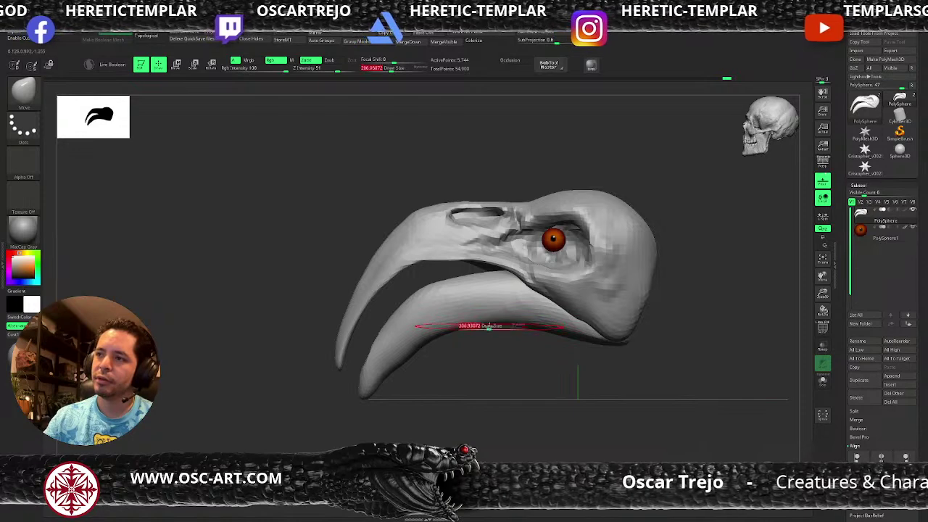
key("s")
left_click(448, 334)
Push the lower beak's front curve toward the upper beak and refine its tip with Move Topological.
key("b")
key("m")
key("t")
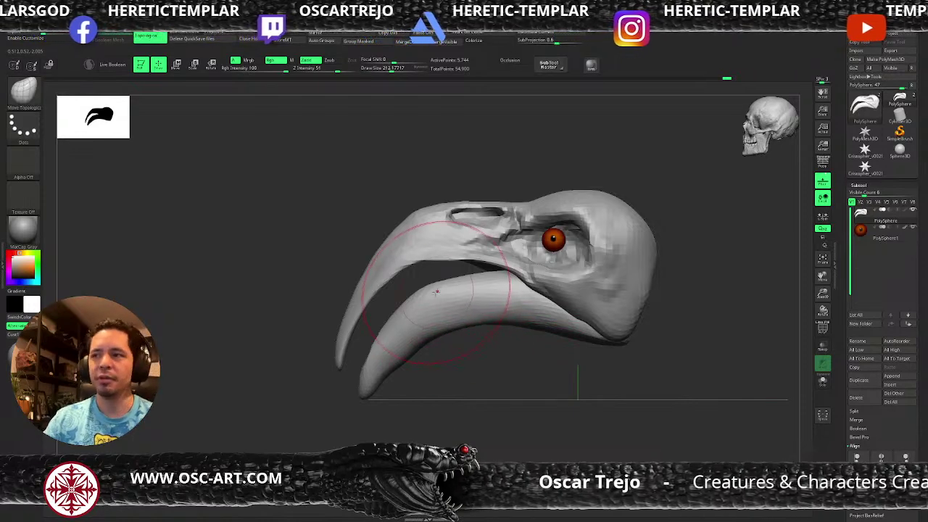
key("s")
left_click_drag(419, 307, 406, 307)
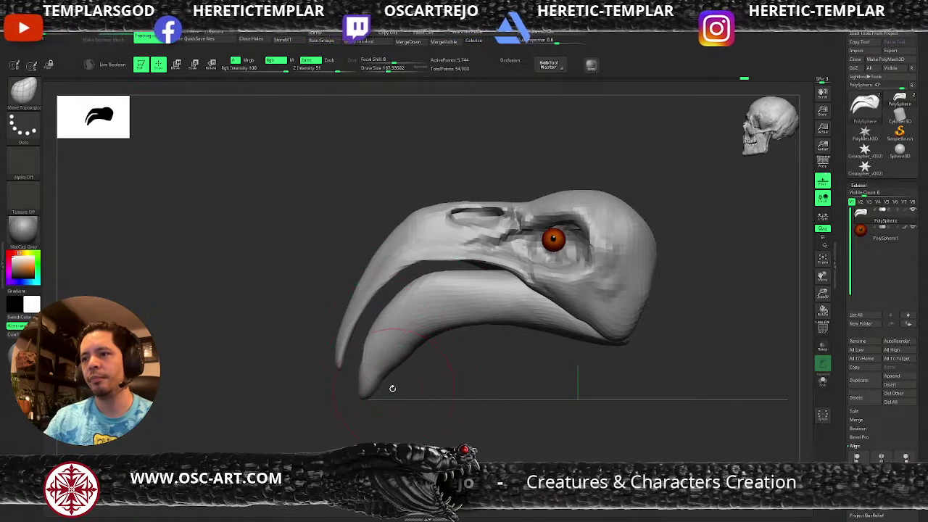
left_click_drag(382, 381, 377, 375)
left_click_drag(394, 376, 404, 361)
Smooth the underside of the lower beak.
key("s")
key("s")
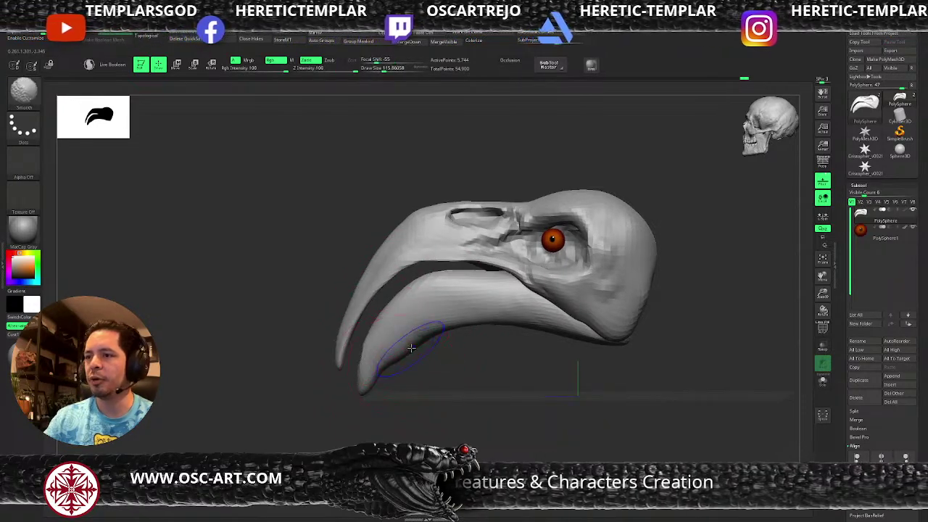
mouse_move(442, 331)
left_mouse_down("shift")
mouse_move(464, 338)
mouse_move(470, 354)
mouse_move(458, 338)
left_mouse_up("shift")
key("s")
left_click_drag(592, 315, 611, 331, "alt")
Widen the rear of the lower beak from the underside view with Move Topological.
mouse_move(622, 292)
left_mouse_down()
mouse_move(535, 373)
mouse_move(554, 308)
mouse_move(501, 356)
mouse_move(507, 328)
mouse_move(536, 344)
left_mouse_up()
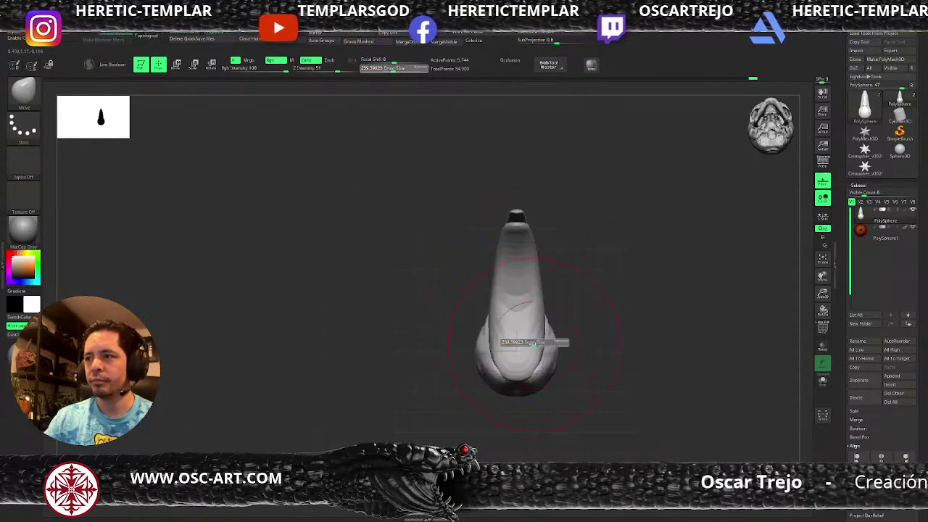
key("b")
key("m")
key("t")
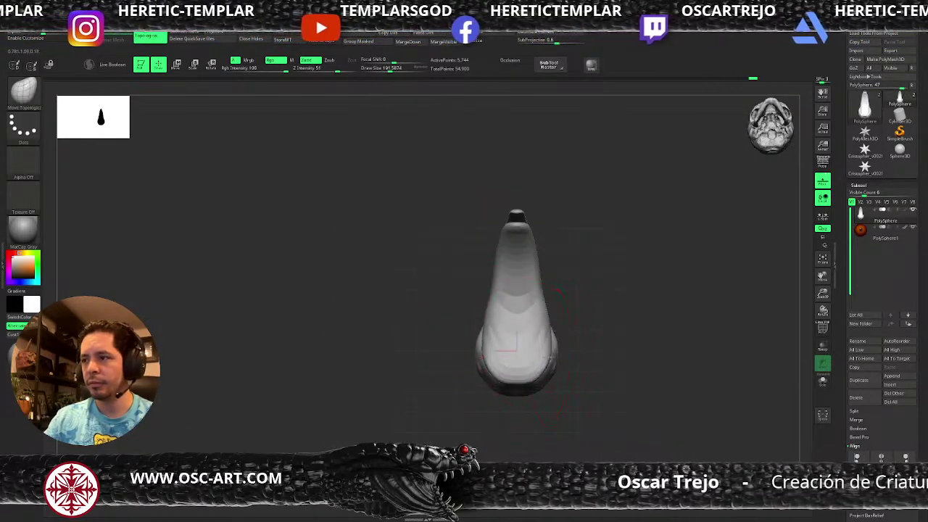
mouse_move(546, 322)
left_mouse_down()
mouse_move(597, 269)
mouse_move(607, 356)
mouse_move(558, 329)
mouse_move(590, 306)
mouse_move(550, 363)
left_mouse_up()
key("w")
key("q")
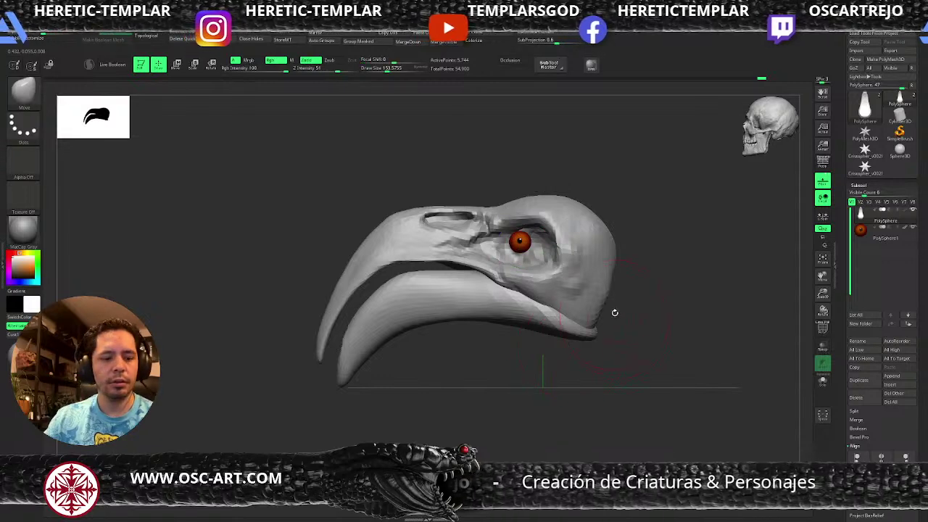
Insert a sphere primitive behind the head and move it over the back of the skull as a cranium.
key("b")
key("i")
key("p")
mouse_move(616, 265)
left_mouse_down()
mouse_move(630, 304)
mouse_move(554, 287)
left_mouse_up()
left_click_drag(510, 308, 509, 357)
key("b")
key("m")
key("v")
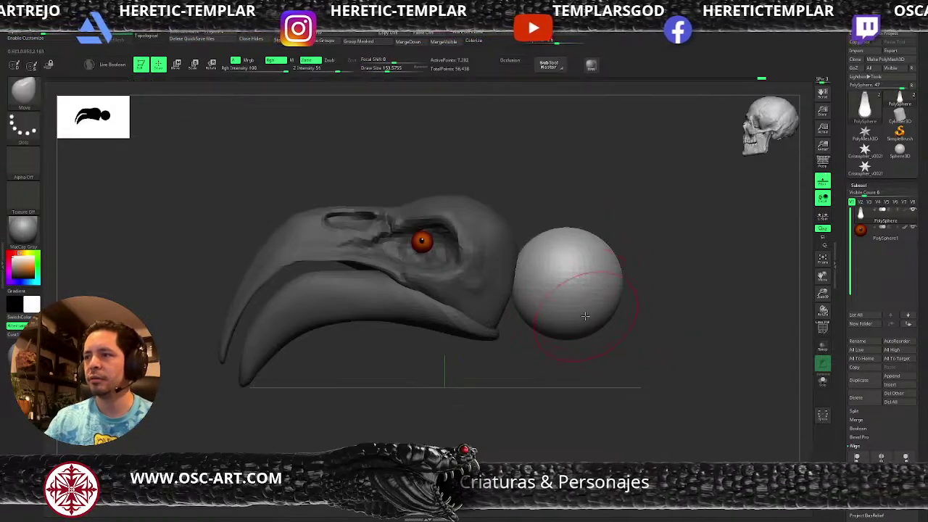
key("w")
left_click_drag(481, 255, 477, 263)
key("q")
left_click_drag(565, 290, 536, 319)
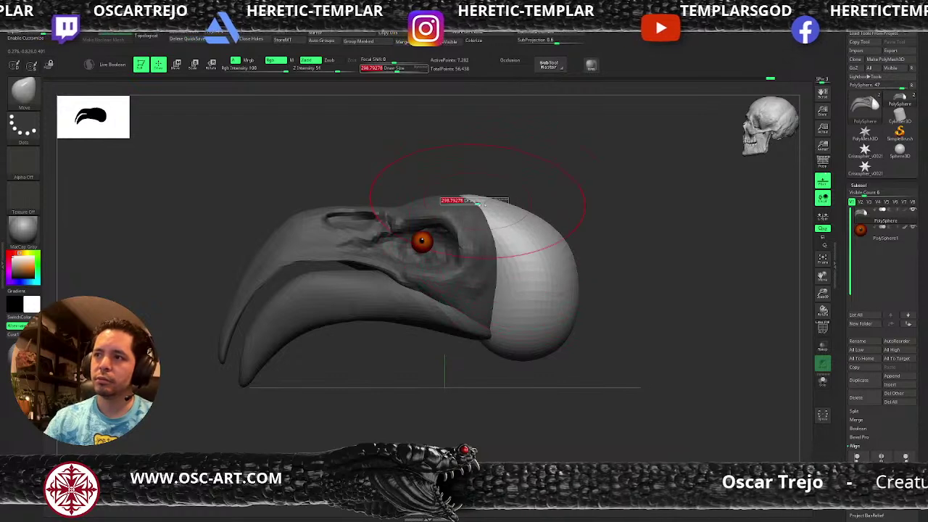
Mould the inserted sphere to the head's top and back with the Move brush at varying sizes.
mouse_move(470, 200)
left_mouse_down()
mouse_move(447, 190)
mouse_move(439, 200)
left_mouse_up()
key("bracketleft")
key("bracketleft")
left_click_drag(543, 192, 547, 250)
key("s")
mouse_move(547, 253)
left_mouse_down()
mouse_move(564, 248)
mouse_move(606, 312)
mouse_move(615, 257)
mouse_move(634, 263)
mouse_move(621, 230)
mouse_move(647, 274)
mouse_move(620, 282)
mouse_move(628, 321)
mouse_move(612, 327)
mouse_move(611, 338)
left_mouse_up()
key("s")
key("s")
left_click_drag(611, 338, 588, 332)
key("s")
left_click_drag(593, 319, 569, 314)
mouse_move(562, 320)
left_mouse_down()
mouse_move(571, 301)
mouse_move(576, 310)
left_mouse_up()
key("s")
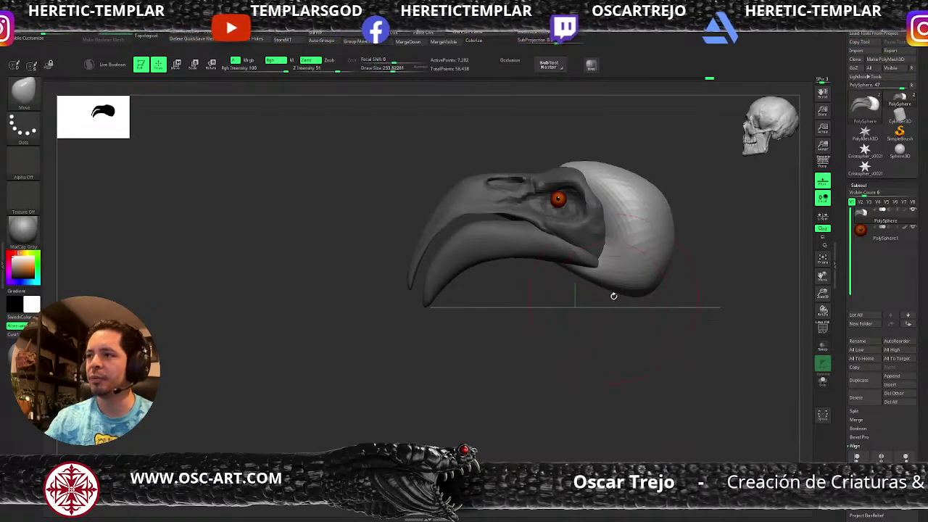
Pull the cranium's lower edge down and forward under the lower beak to form the throat.
left_click_drag(614, 296, 616, 313)
key("bracketleft")
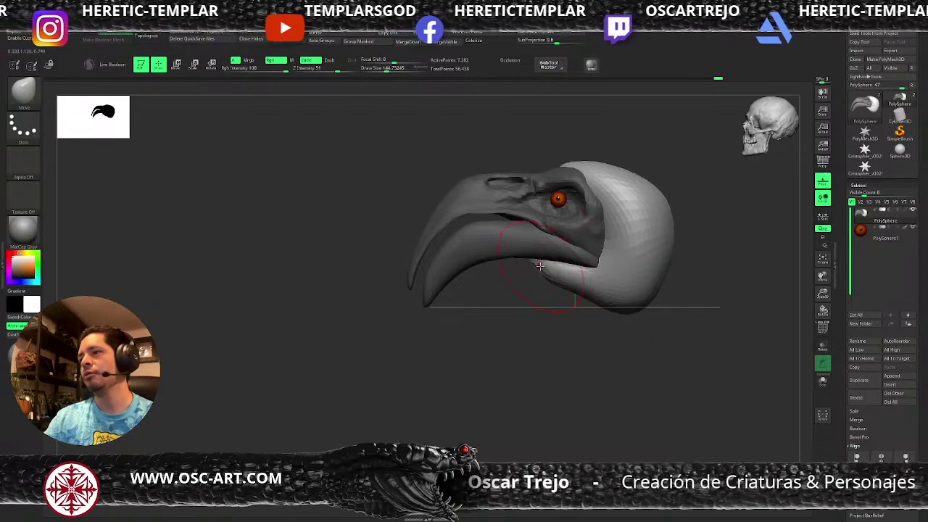
mouse_move(587, 334)
left_mouse_down()
mouse_move(524, 327)
mouse_move(549, 275)
mouse_move(480, 277)
left_mouse_up()
key("bracketright")
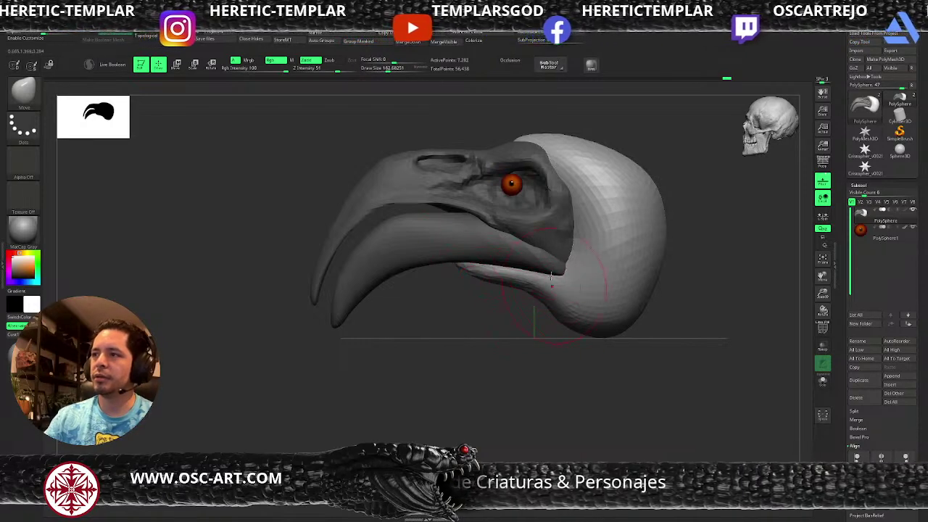
key("bracketright")
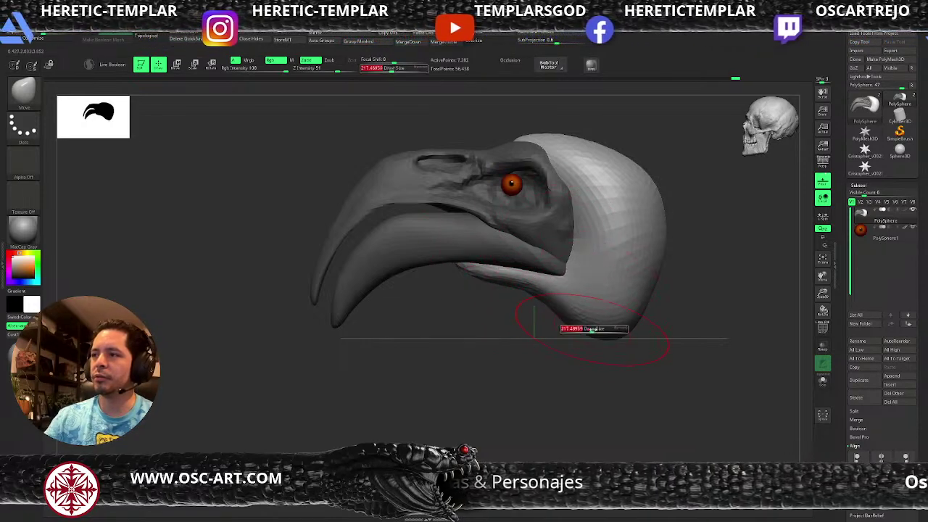
Shape the cranium's bottom and broaden its sides from the underside view with a larger Move brush.
key("s")
mouse_move(592, 327)
left_mouse_down()
mouse_move(587, 291)
mouse_move(510, 408)
left_mouse_up()
mouse_move(529, 267)
left_mouse_down()
mouse_move(527, 245)
mouse_move(540, 259)
left_mouse_up()
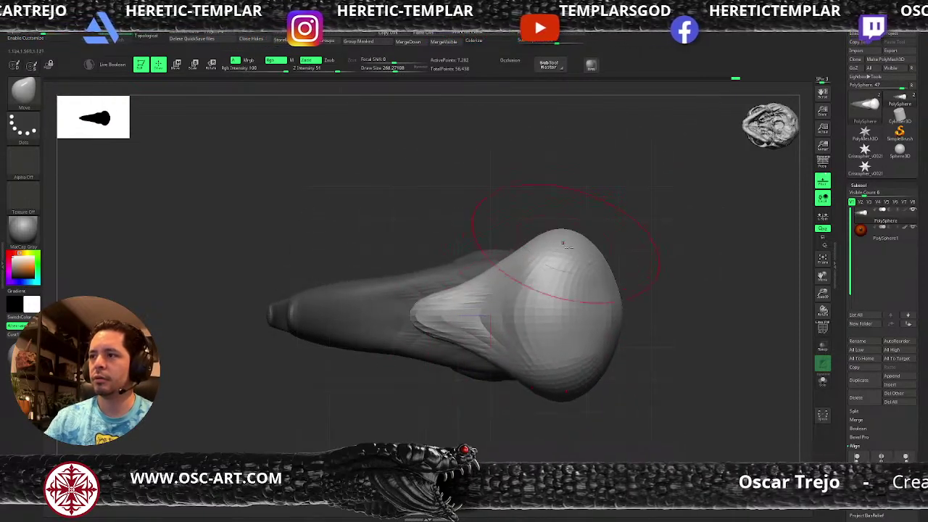
mouse_move(631, 304)
left_mouse_down()
mouse_move(636, 244)
mouse_move(667, 249)
mouse_move(605, 263)
mouse_move(545, 219)
mouse_move(586, 187)
left_mouse_up()
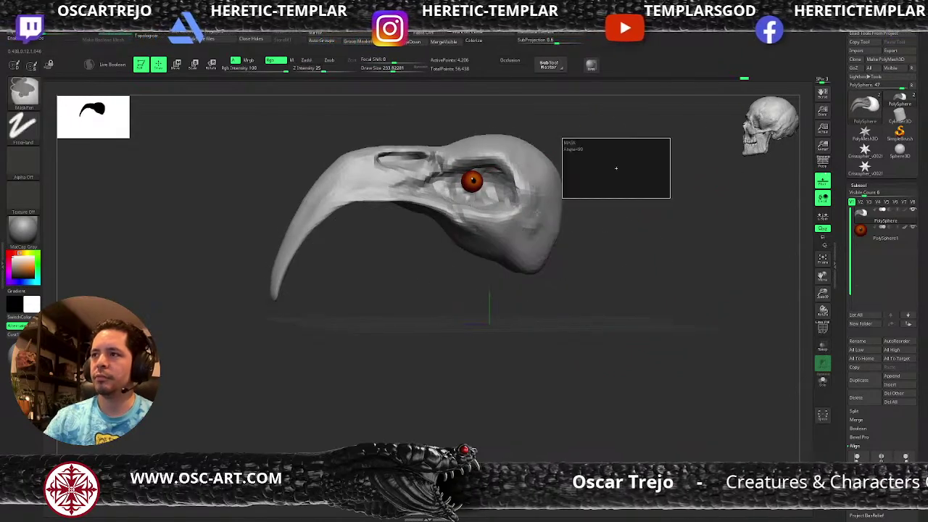
Mask the cranium and pull the face piece's rear cheek edge back over it with the Move brush.
left_click_drag(254, 104, 660, 348, "ctrl+shift")
mouse_move(452, 352)
left_mouse_down()
mouse_move(534, 263)
mouse_move(545, 264)
left_mouse_up()
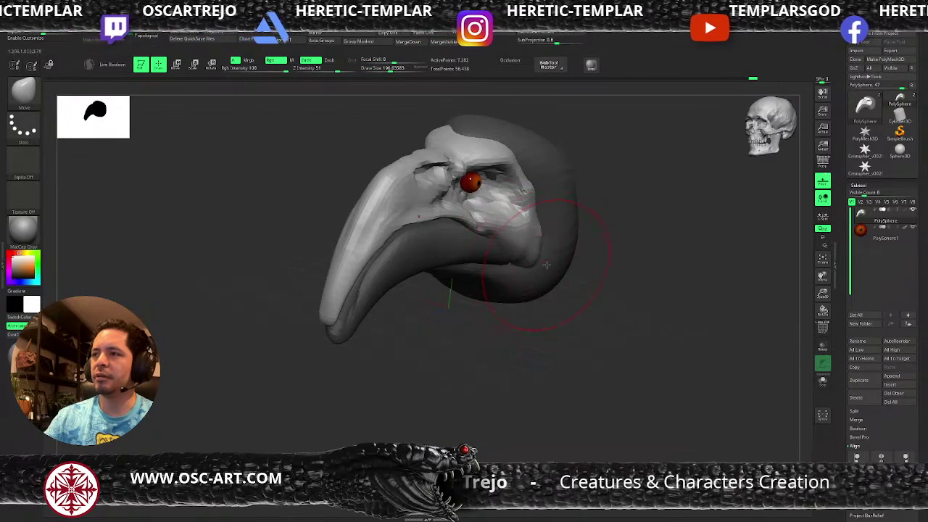
left_click_drag(535, 223, 543, 251)
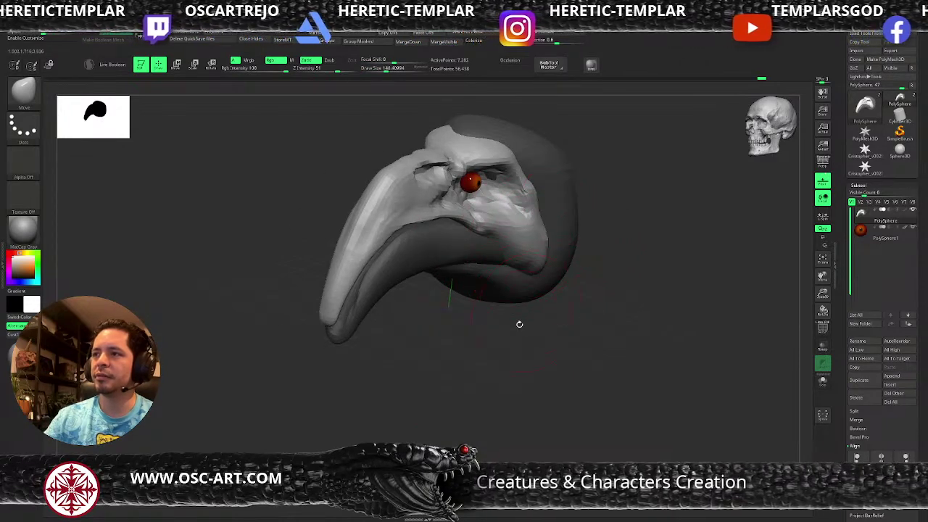
left_click_drag(525, 315, 477, 325, "shift")
Adjust the side edges of the face piece against the cranium from above, and clear the mask.
left_click_drag(628, 243, 437, 377)
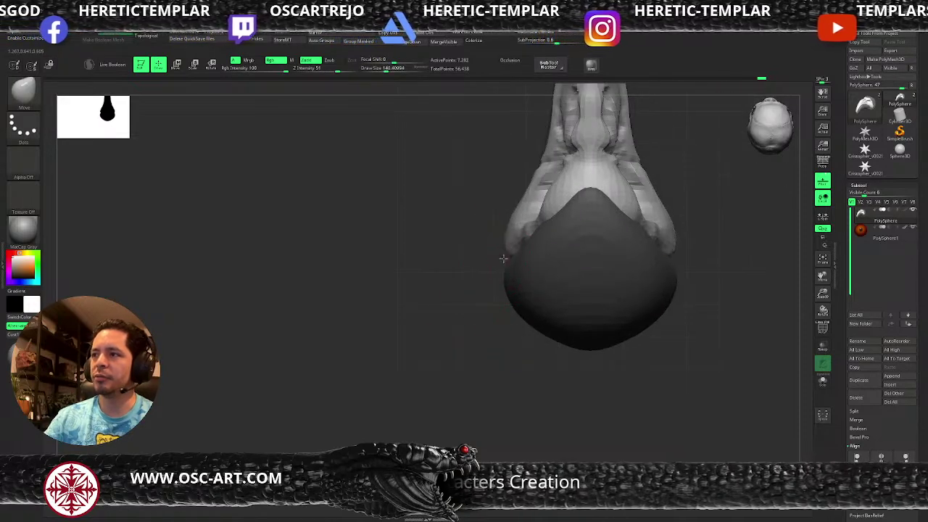
key("s")
left_click_drag(462, 263, 531, 266)
mouse_move(597, 280)
left_mouse_down()
mouse_move(585, 275)
mouse_move(628, 263)
mouse_move(607, 294)
mouse_move(573, 253)
mouse_move(589, 321)
mouse_move(580, 313)
mouse_move(599, 297)
mouse_move(594, 278)
mouse_move(640, 229)
mouse_move(638, 198)
left_mouse_up()
left_click_drag(640, 243, 671, 325, "ctrl")
Refine the throat and the jaw corner where the lower beak meets the cheek with Move Topological.
key("b")
key("m")
key("t")
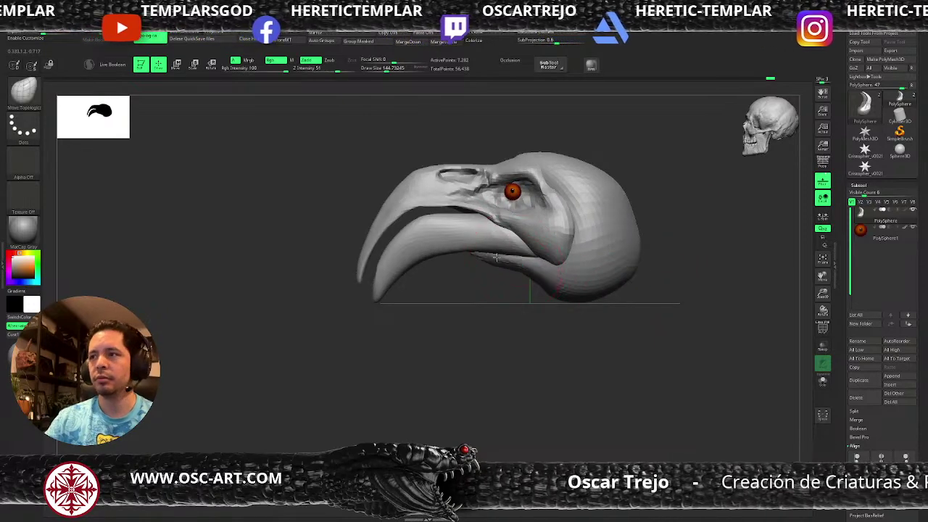
mouse_move(507, 256)
left_mouse_down()
mouse_move(541, 267)
mouse_move(553, 289)
left_mouse_up()
mouse_move(575, 259)
left_mouse_down()
mouse_move(555, 286)
mouse_move(578, 272)
left_mouse_up()
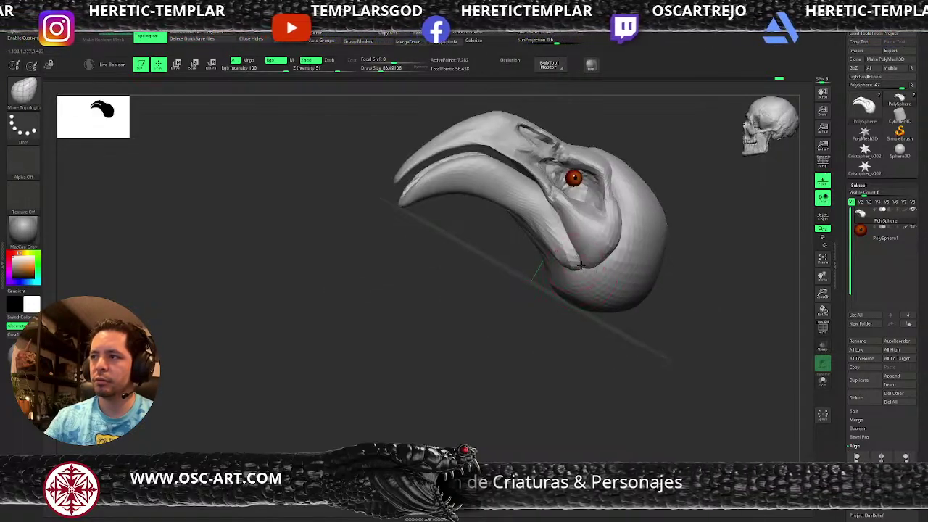
left_click_drag(534, 296, 540, 239)
mouse_move(446, 315)
left_mouse_down()
mouse_move(538, 285)
mouse_move(539, 271)
mouse_move(568, 273)
left_mouse_up()
mouse_move(540, 314)
left_mouse_down()
mouse_move(481, 314)
mouse_move(504, 324)
left_mouse_up()
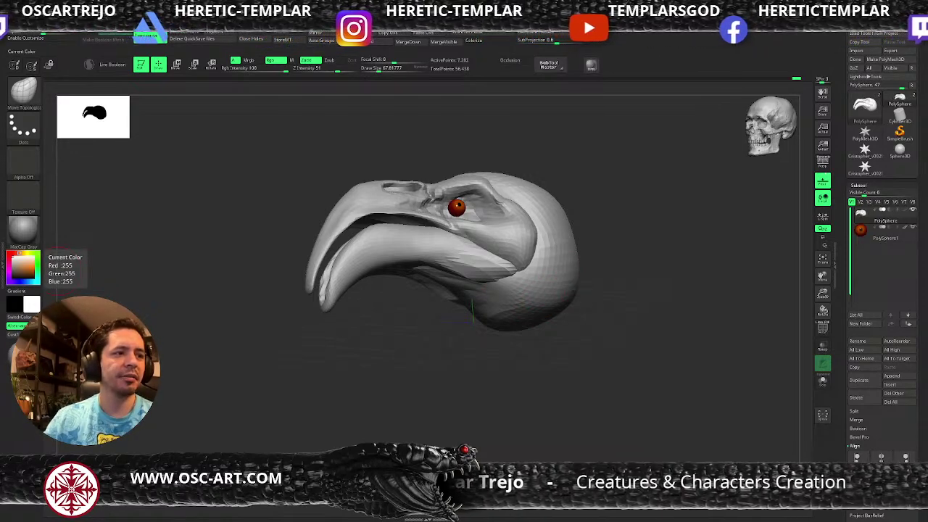
left_click_drag(406, 344, 414, 300)
Work on the throat with the Standard brush and pull it downward behind the lower beak with the Move brush.
key("b")
key("s")
key("t")
mouse_move(472, 309)
left_mouse_down()
mouse_move(542, 346)
mouse_move(615, 366)
left_mouse_up()
key("b")
key("m")
key("v")
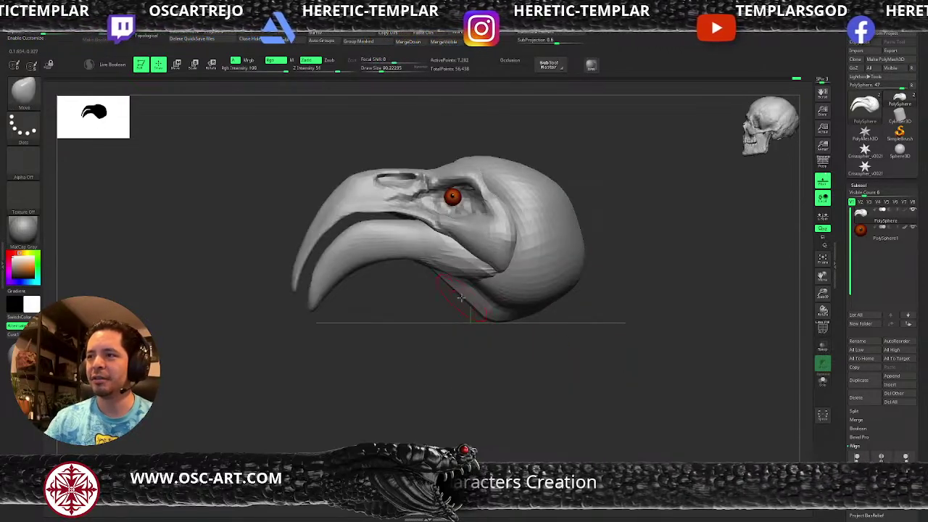
left_click_drag(462, 299, 487, 328)
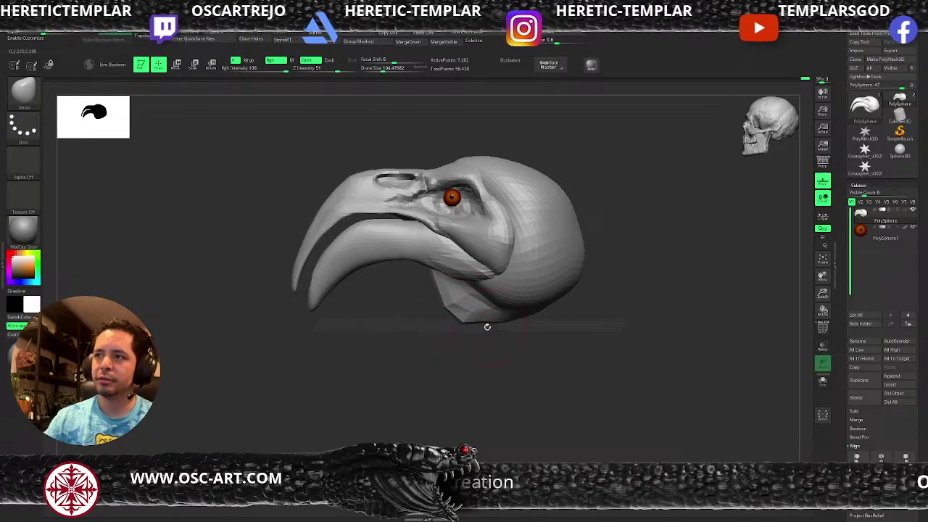
Insert another sphere primitive at the back of the head as the base for the neck.
left_click_drag(547, 354, 572, 317, "alt")
mouse_move(574, 245)
left_mouse_down("alt")
mouse_move(544, 293)
mouse_move(532, 263)
mouse_move(506, 242)
left_mouse_up("alt")
key("bracketright")
key("bracketright")
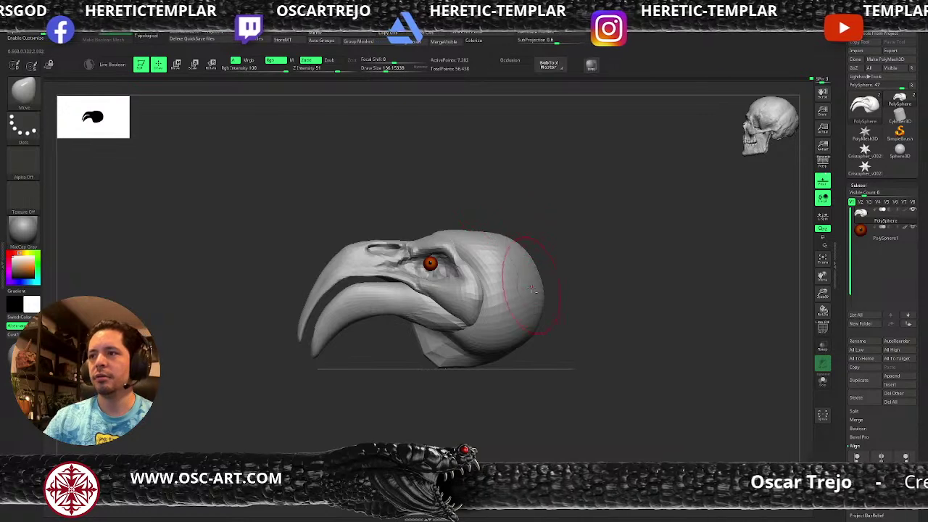
left_click_drag(512, 363, 524, 225, "alt")
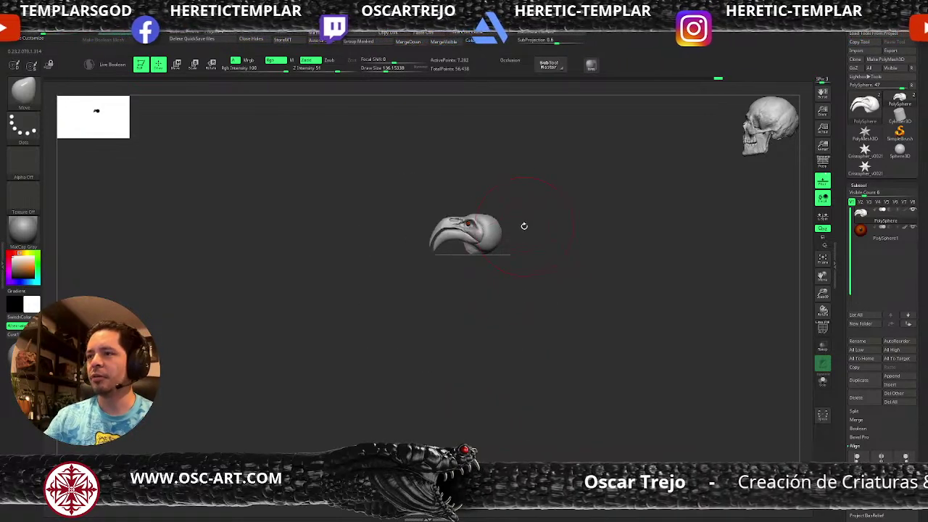
mouse_move(521, 284)
left_mouse_down("alt")
mouse_move(497, 297)
mouse_move(529, 331)
left_mouse_up("alt")
key("b")
key("i")
key("p")
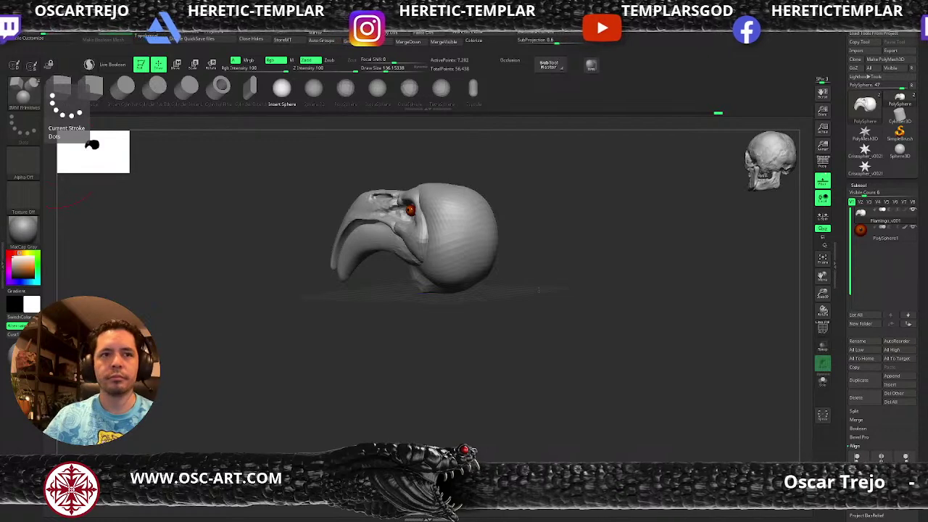
left_click_drag(539, 290, 322, 383, "shift")
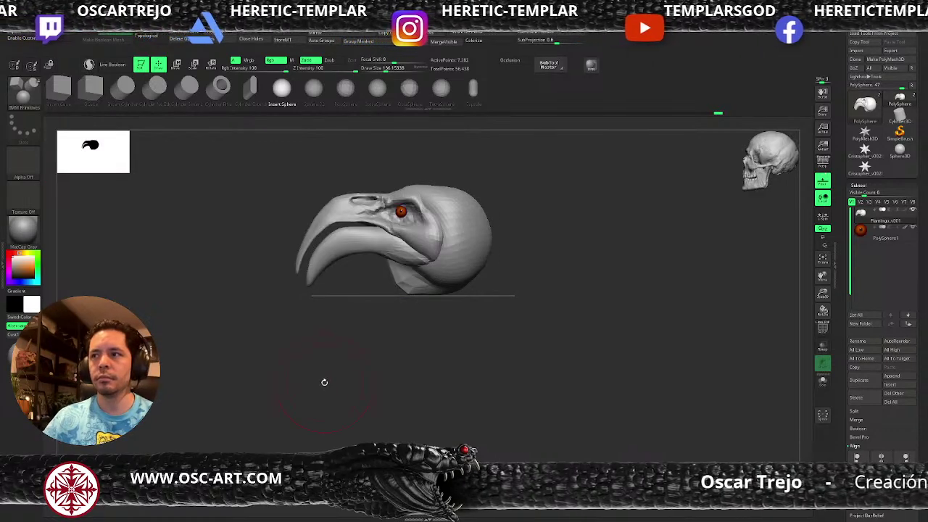
left_click_drag(398, 356, 506, 308)
mouse_move(544, 337)
left_mouse_down("shift")
mouse_move(487, 367)
mouse_move(494, 333)
left_mouse_up("shift")
Stretch the inserted sphere down and back from the cranium into a neck stump with the Move brush.
key("b")
key("m")
key("v")
key("s")
left_click(488, 284)
mouse_move(491, 273)
left_mouse_down()
mouse_move(473, 268)
mouse_move(480, 227)
mouse_move(500, 292)
left_mouse_up()
key("s")
left_click(493, 261)
key("s")
left_click(502, 290)
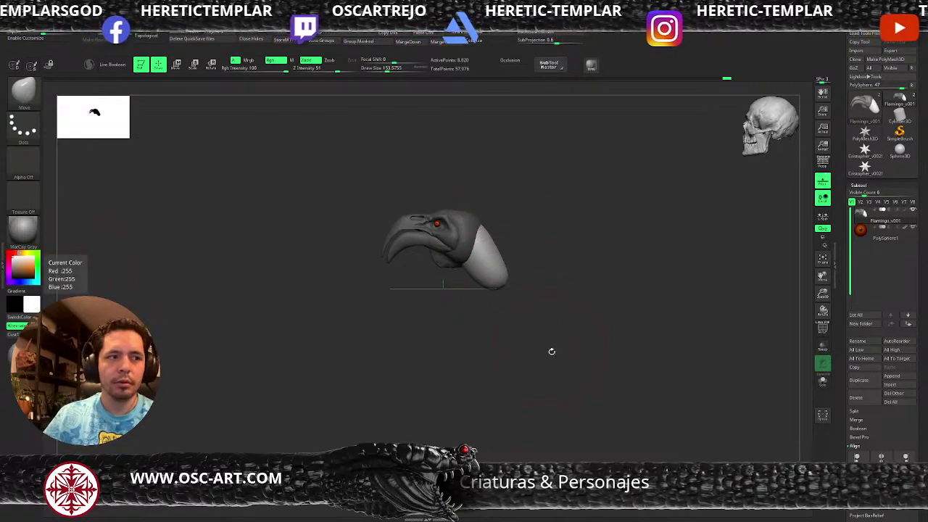
Stretch the neck stump downward below the head with the Move brush.
mouse_move(498, 284)
left_mouse_down()
mouse_move(486, 341)
mouse_move(472, 353)
mouse_move(461, 344)
left_mouse_up()
left_click_drag(467, 389, 459, 399)
mouse_move(474, 356)
left_mouse_down()
mouse_move(448, 345)
mouse_move(446, 378)
mouse_move(461, 380)
left_mouse_up()
key("s")
key("s")
mouse_move(447, 378)
left_mouse_down()
mouse_move(461, 388)
mouse_move(450, 382)
mouse_move(473, 341)
mouse_move(481, 350)
left_mouse_up()
mouse_move(529, 319)
left_mouse_down("shift")
mouse_move(545, 310)
mouse_move(520, 335)
mouse_move(525, 290)
left_mouse_up("shift")
key("s")
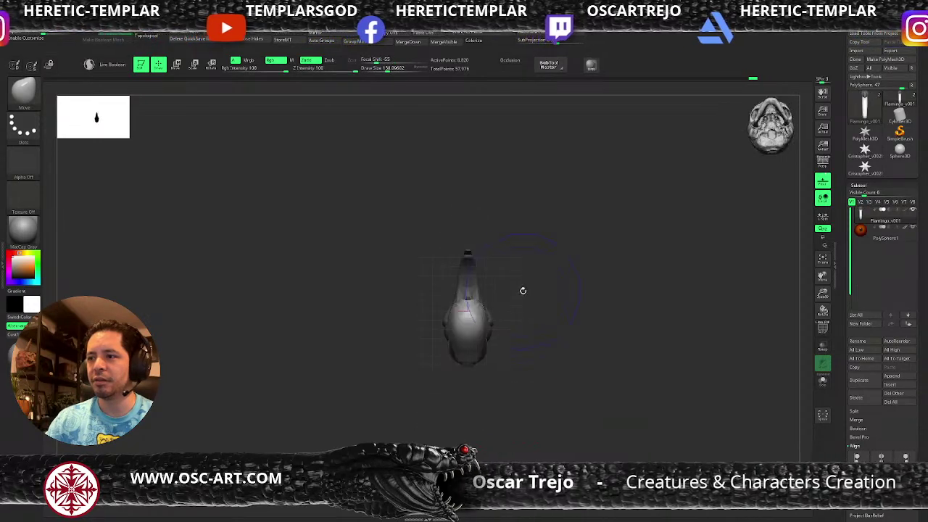
Pull the neck into a long, gently curved shape with a wider base using the Move brush.
mouse_move(490, 322)
left_mouse_down()
mouse_move(490, 353)
mouse_move(555, 327)
mouse_move(591, 389)
left_mouse_up()
mouse_move(549, 353)
left_mouse_down()
mouse_move(472, 293)
mouse_move(476, 279)
left_mouse_up()
left_click_drag(465, 316, 498, 316)
mouse_move(494, 284)
left_mouse_down()
mouse_move(488, 268)
mouse_move(518, 254)
mouse_move(523, 223)
left_mouse_up()
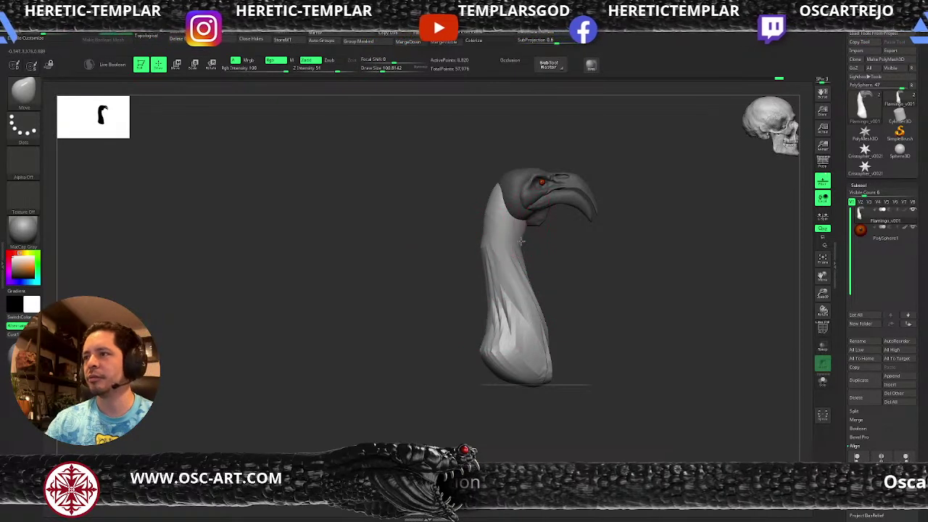
Adjust the neck's width from the front and smooth and reshape its lower end from the side.
left_click_drag(480, 249, 549, 247, "shift")
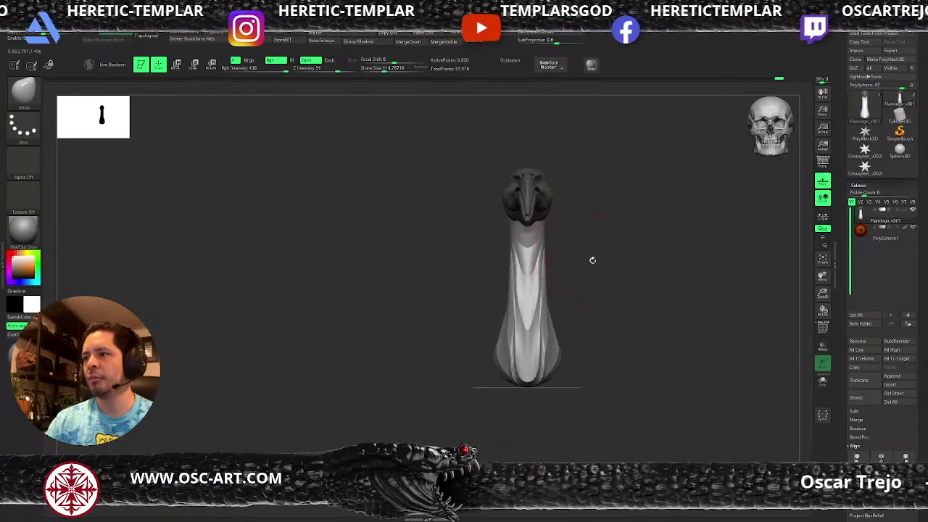
left_click_drag(624, 259, 588, 268, "shift")
left_click_drag(582, 343, 572, 329, "alt")
left_click_drag(508, 354, 518, 369)
mouse_move(603, 316)
left_mouse_down()
mouse_move(554, 294)
mouse_move(572, 294)
left_mouse_up()
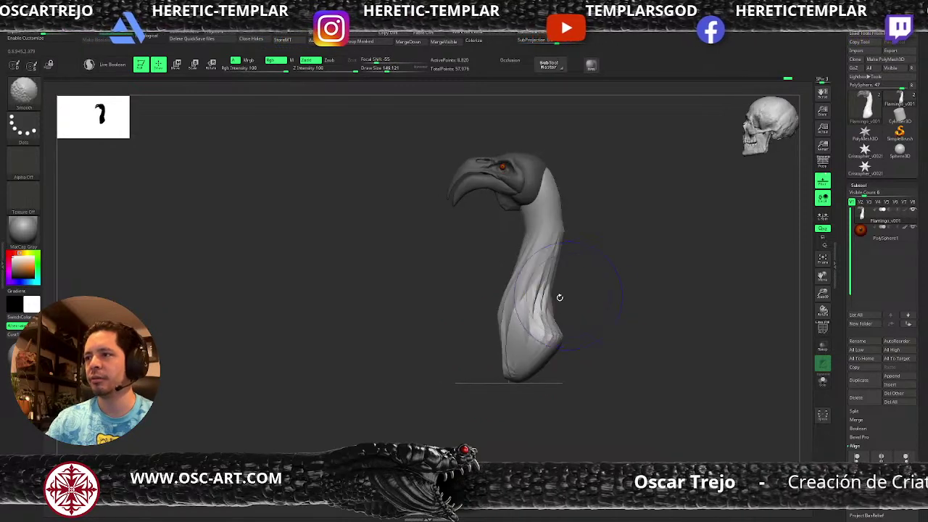
left_click_drag(473, 332, 602, 304)
mouse_move(575, 262)
left_mouse_down("alt")
mouse_move(562, 311)
mouse_move(552, 300)
mouse_move(592, 269)
left_mouse_up("alt")
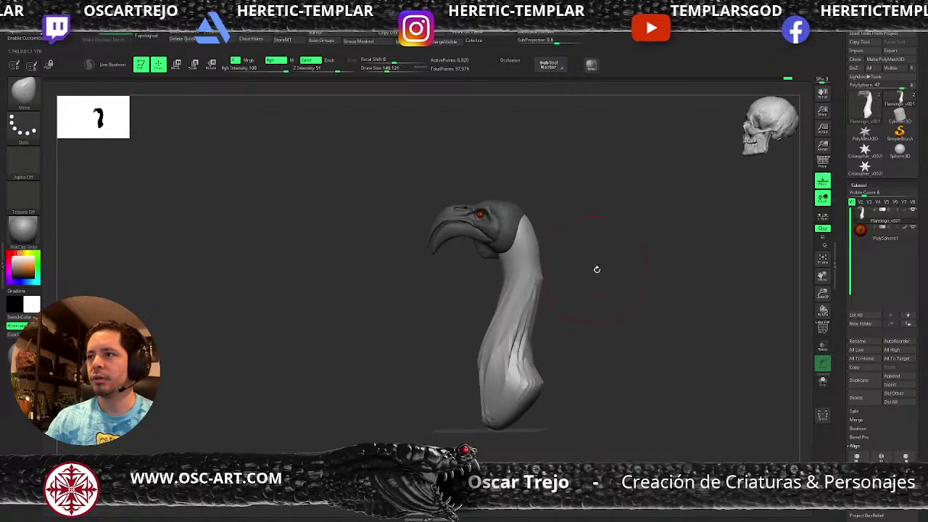
Shape the upper neck beneath the throat and behind the cranium with the Move brush.
mouse_move(595, 222)
left_mouse_down()
mouse_move(545, 280)
mouse_move(547, 259)
mouse_move(511, 257)
left_mouse_up()
key("s")
left_click_drag(465, 286, 468, 296)
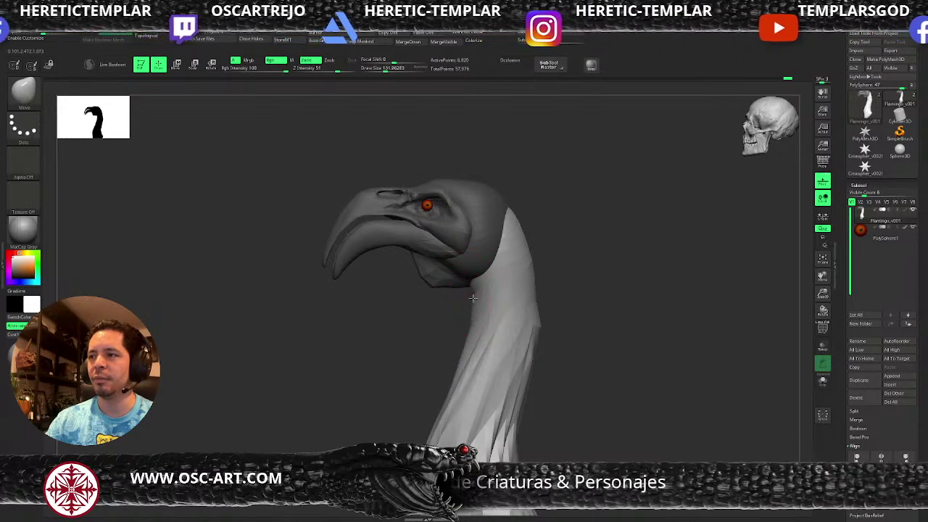
key("s")
mouse_move(525, 239)
left_mouse_down()
mouse_move(509, 216)
mouse_move(515, 221)
left_mouse_up()
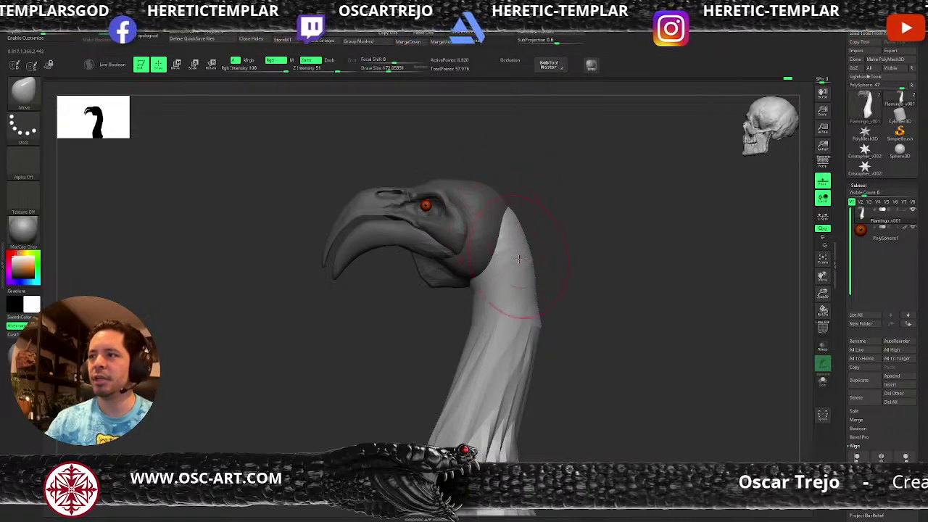
mouse_move(528, 268)
left_mouse_down()
mouse_move(558, 308)
mouse_move(554, 255)
mouse_move(551, 293)
left_mouse_up()
Refine the neck's side profile and push its lower front outward with the Move brush.
key("s")
mouse_move(545, 281)
left_mouse_down()
mouse_move(535, 284)
mouse_move(516, 329)
mouse_move(552, 319)
mouse_move(549, 265)
mouse_move(472, 333)
left_mouse_up()
key("s")
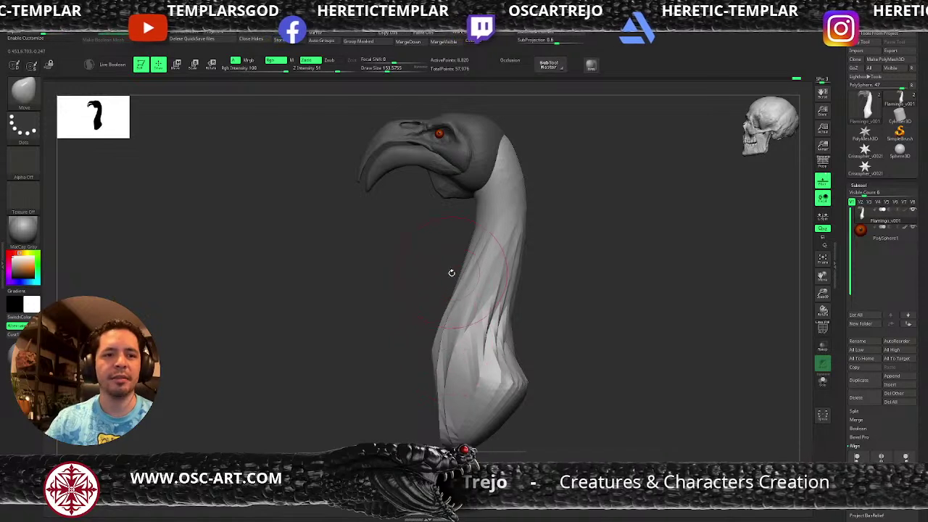
key("s")
mouse_move(450, 345)
left_mouse_down()
mouse_move(468, 346)
mouse_move(394, 342)
mouse_move(396, 352)
left_mouse_up()
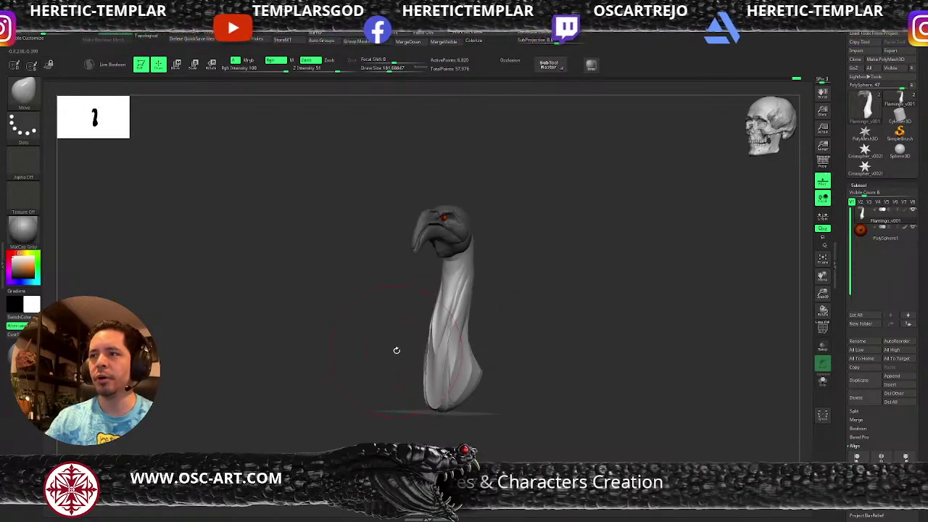
left_click_drag(534, 317, 530, 304)
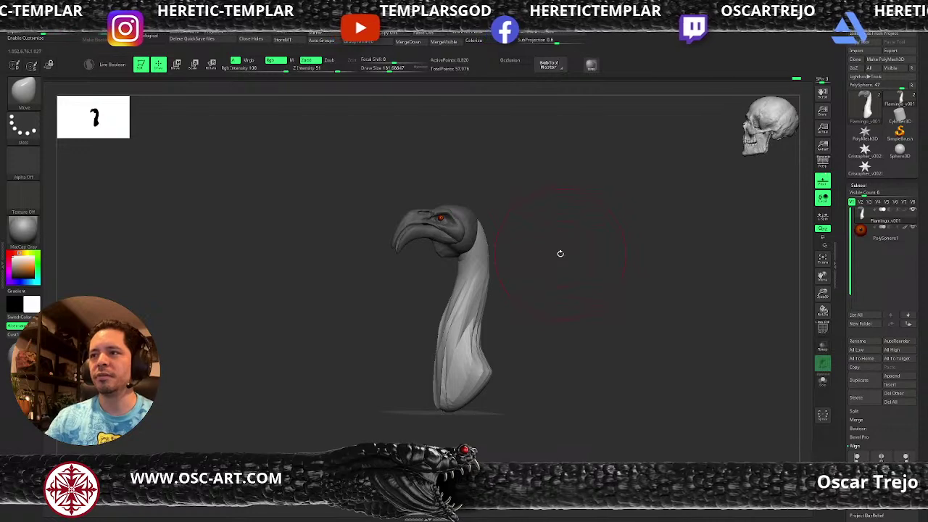
left_click_drag(509, 290, 533, 269)
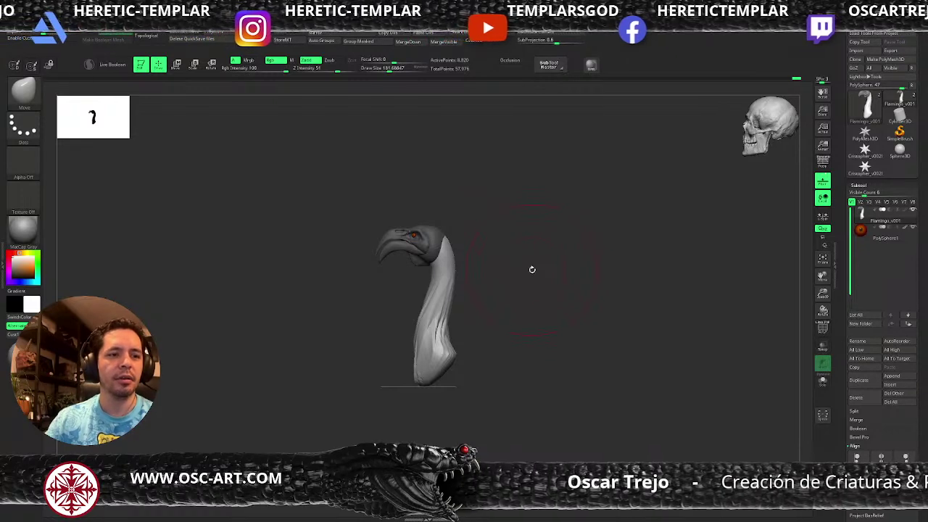
left_click_drag(502, 321, 517, 331, "alt")
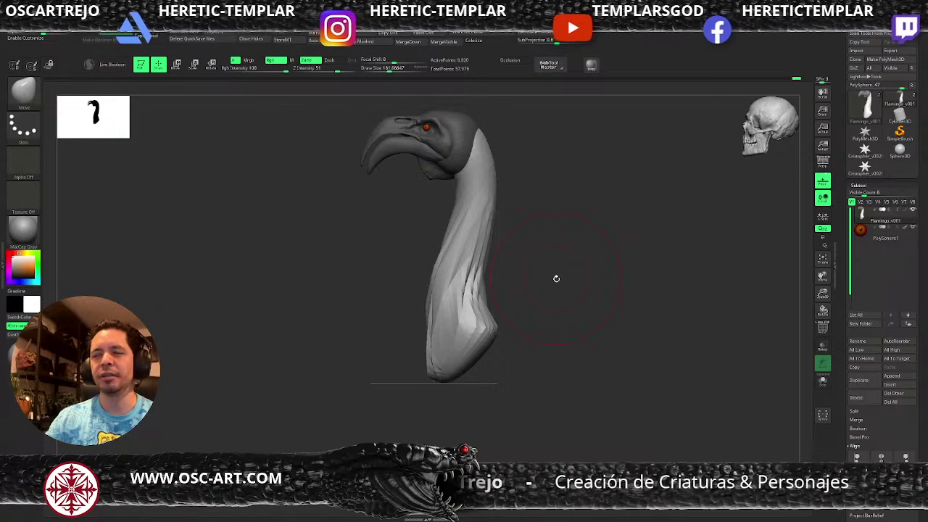
Insert a sphere primitive at the lower back of the neck and reposition it against the neck base.
key("b")
key("i")
key("p")
left_click_drag(587, 356, 561, 360, "shift")
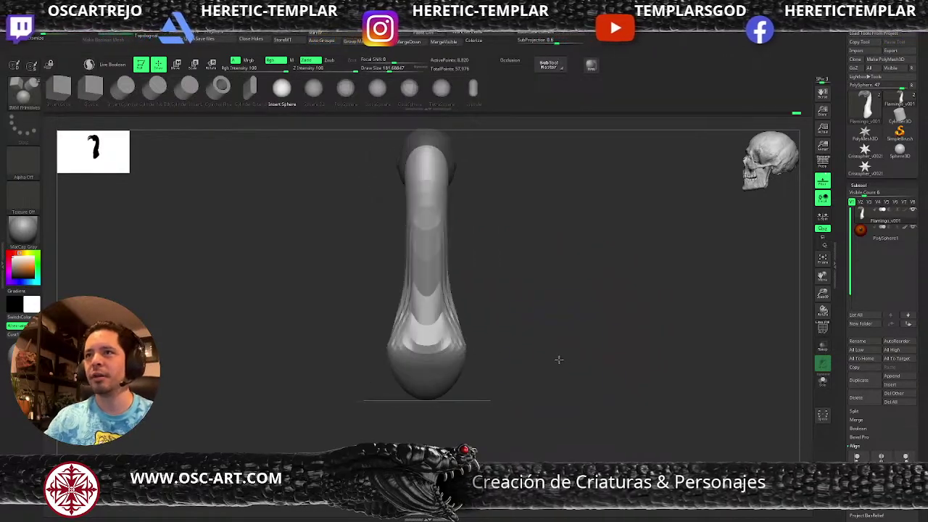
left_click_drag(428, 351, 568, 315)
key("f")
key("w")
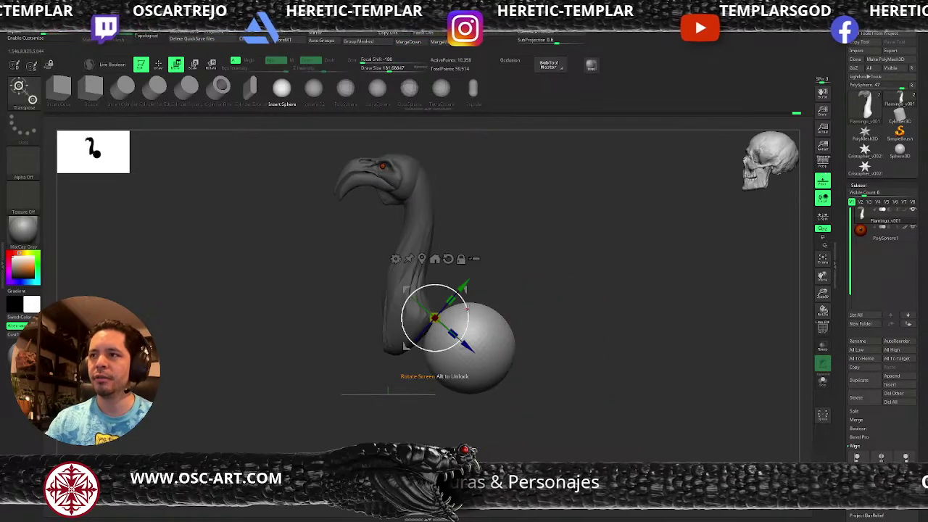
left_click_drag(472, 295, 442, 285)
Mold the inserted sphere around the neck base into a rounded body with the Move brush.
key("q")
key("b")
key("m")
key("v")
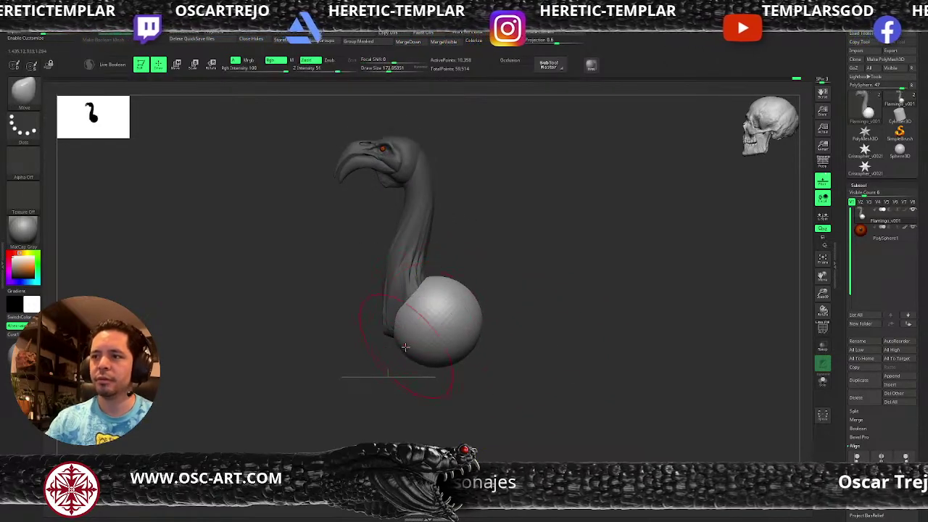
key("bracketleft")
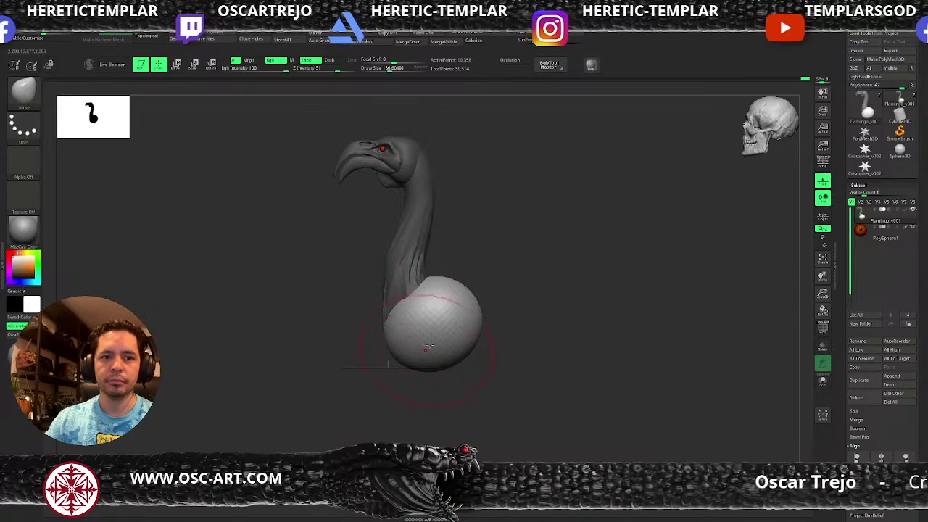
left_click_drag(427, 294, 430, 300)
left_click_drag(470, 268, 503, 265)
key("bracketleft")
left_click_drag(436, 312, 420, 319)
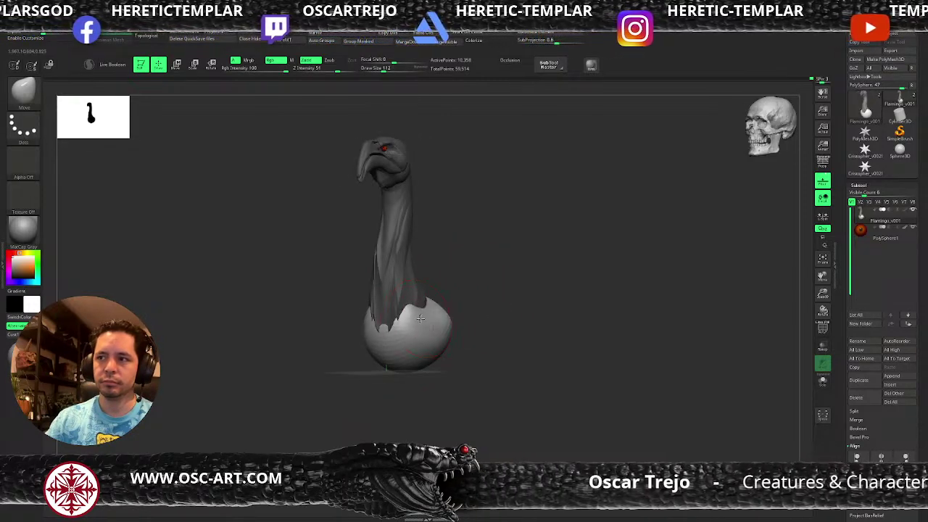
left_click_drag(481, 286, 593, 348)
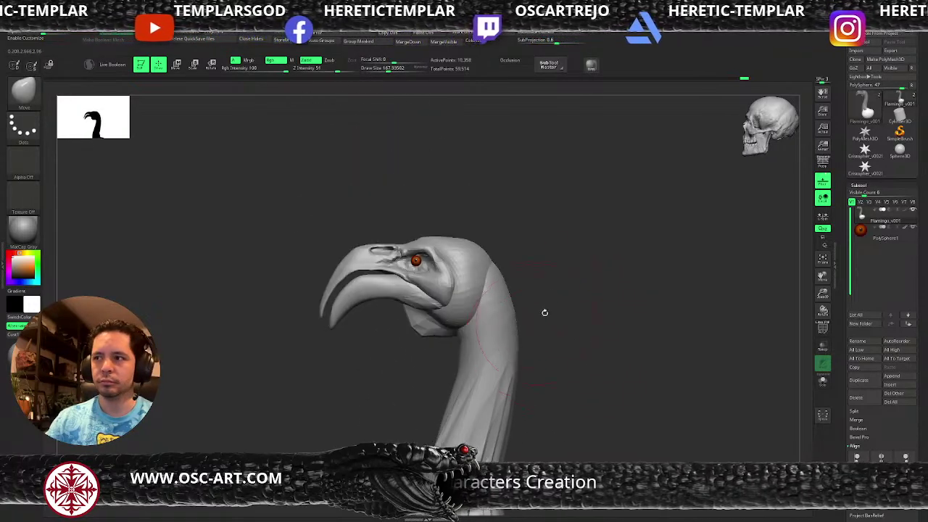
Raise the back of the cranium and pull its rear edge over the top of the neck with Move Topological.
key("b")
key("m")
key("t")
key("s")
left_click_drag(522, 292, 457, 230)
key("ctrl+z")
key("s")
left_click_drag(499, 256, 494, 255)
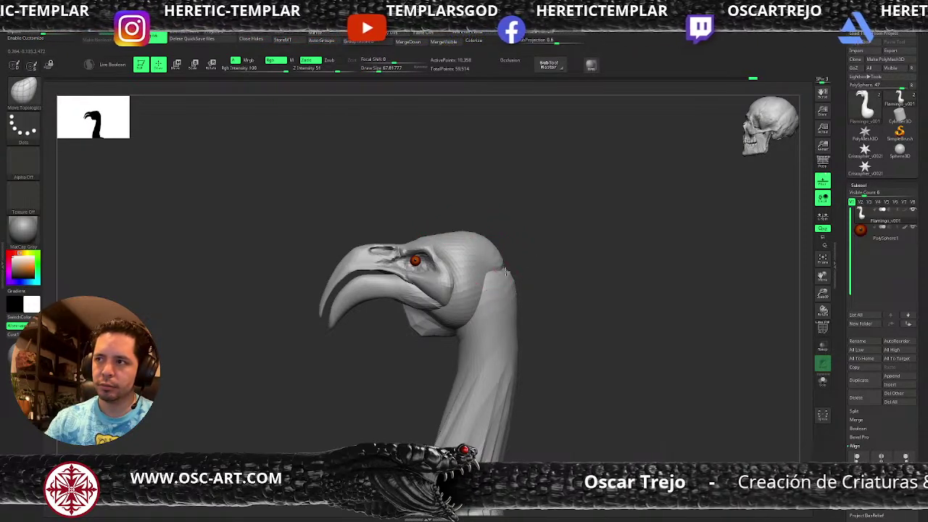
key("s")
left_click_drag(506, 271, 508, 272)
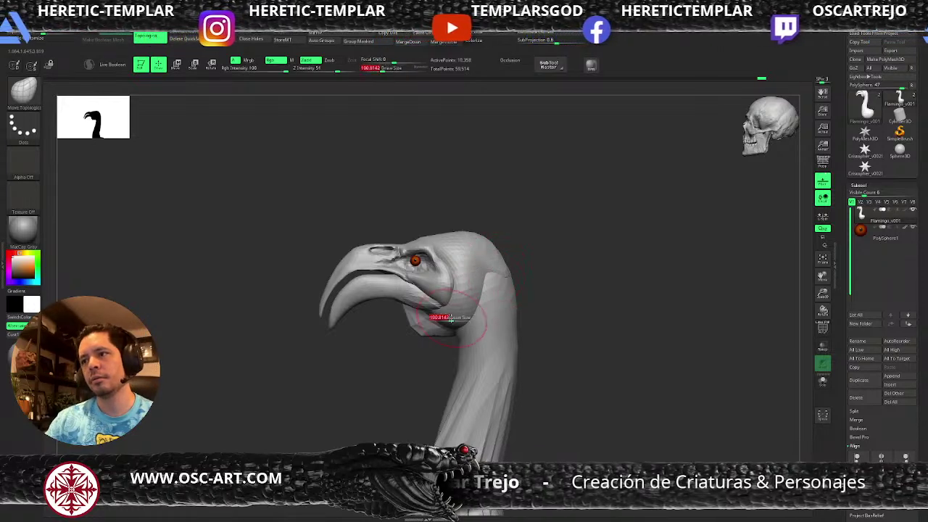
Adjust the throat area behind the lower beak with the Move brush.
key("b")
key("m")
key("v")
key("]")
left_click_drag(425, 320, 359, 346)
key("f")
key("f")
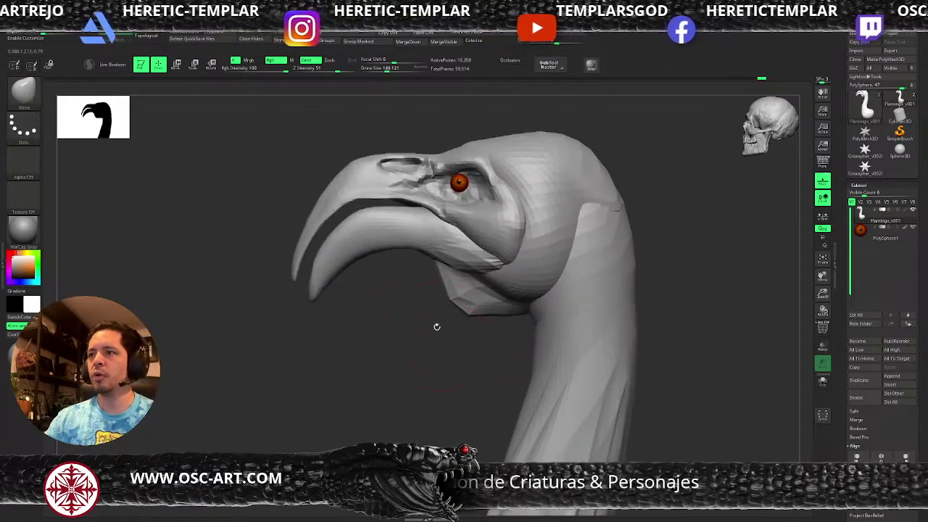
Mask everything except the lower beak and rotate it open about 23 degrees around the jaw corner.
left_click(430, 252, "ctrl+shift")
left_click_drag(579, 199, 221, 378, "ctrl")
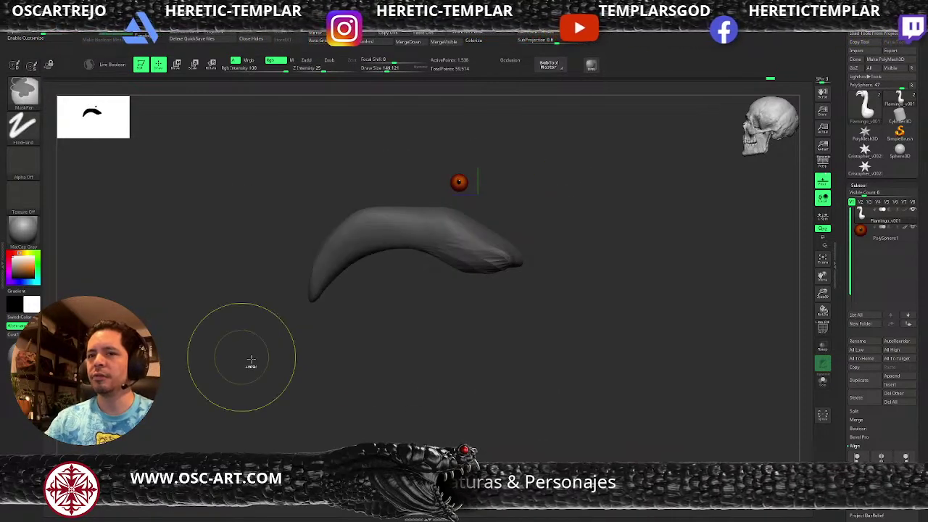
left_click(377, 333, "ctrl+shift")
left_click(442, 344, "ctrl")
key("w")
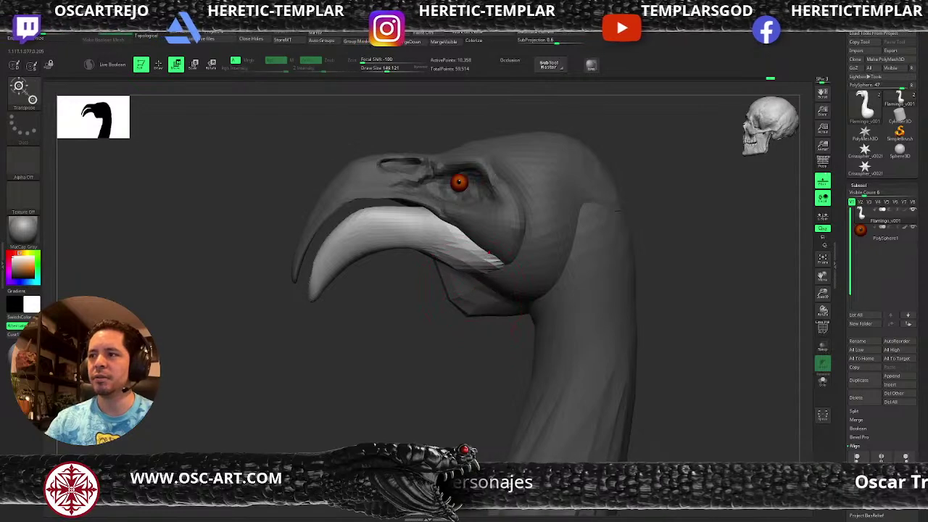
left_click(486, 258)
left_click_drag(507, 232, 514, 228)
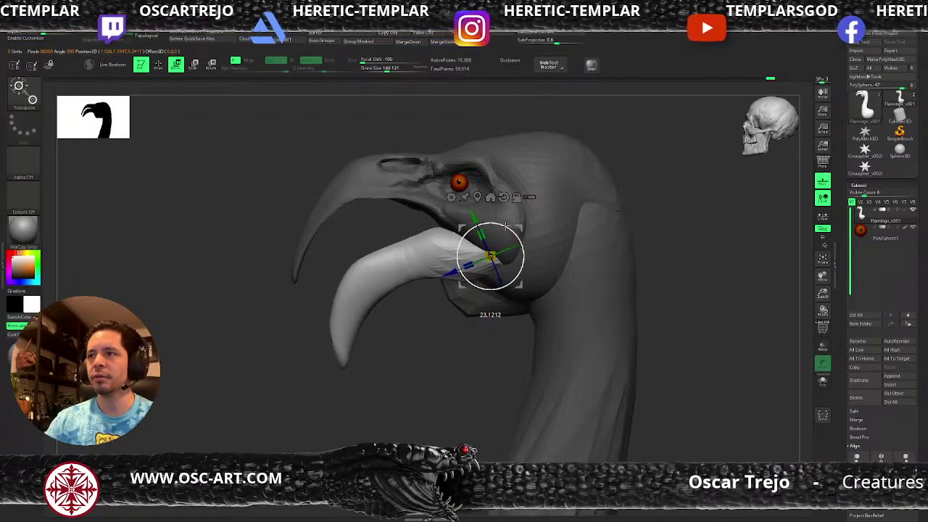
key("q")
mouse_move(437, 362)
left_mouse_down("alt")
mouse_move(358, 325)
mouse_move(551, 264)
mouse_move(509, 252)
left_mouse_up("alt")
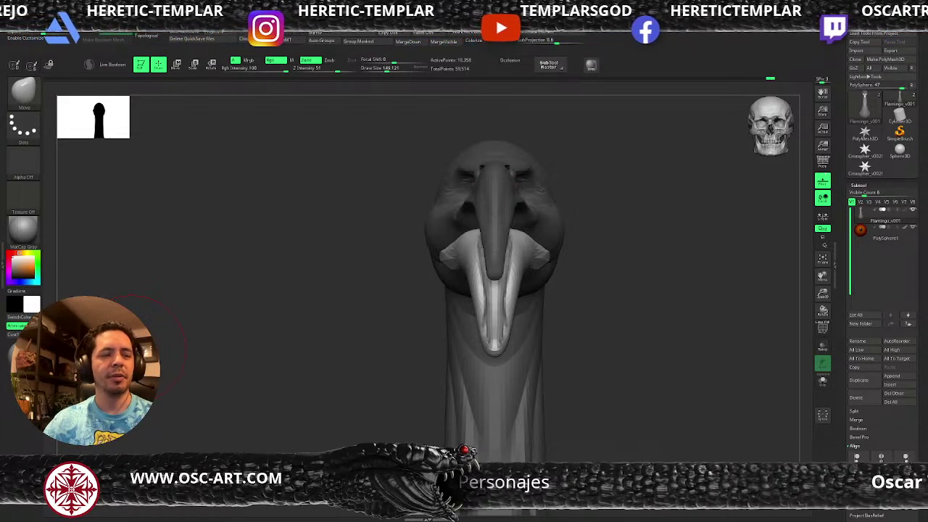
Reshape the rear of the lower beak at the jaw corner with Move Topological and smooth it.
left_click_drag(732, 337, 660, 339)
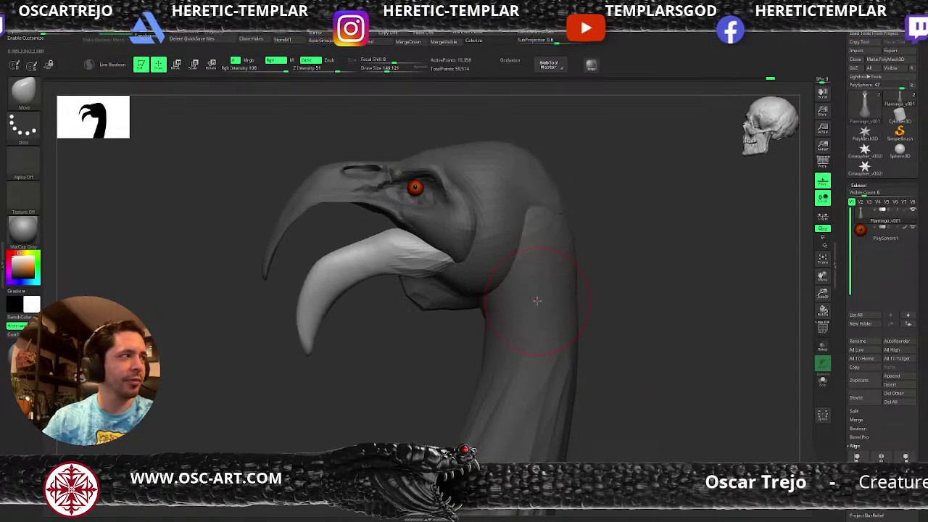
key("b")
key("m")
key("t")
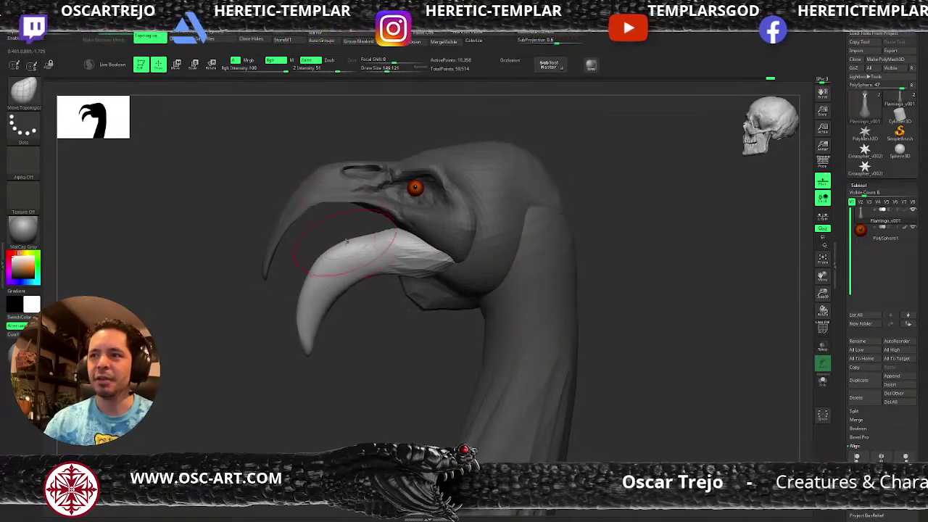
right_click_drag(347, 247, 387, 304)
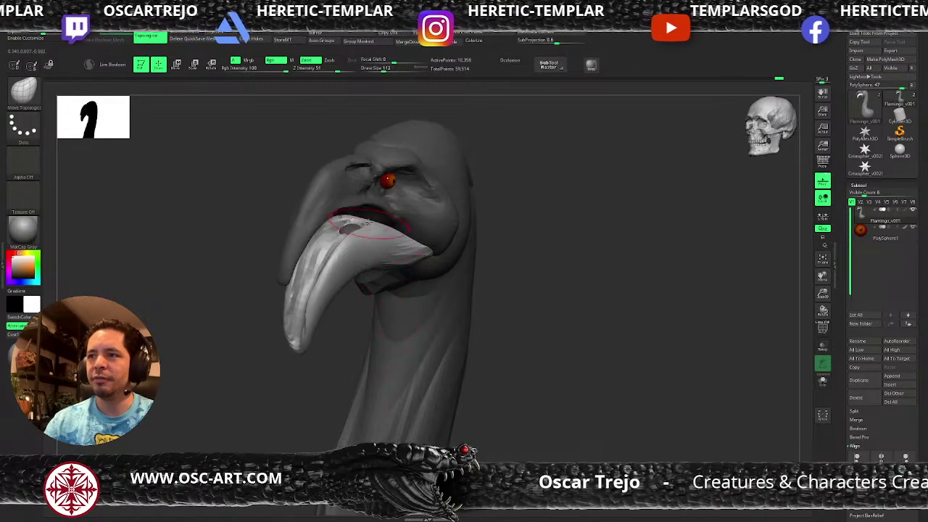
mouse_move(420, 229)
right_mouse_down()
mouse_move(398, 229)
mouse_move(394, 293)
mouse_move(399, 226)
right_mouse_up()
key("shift")
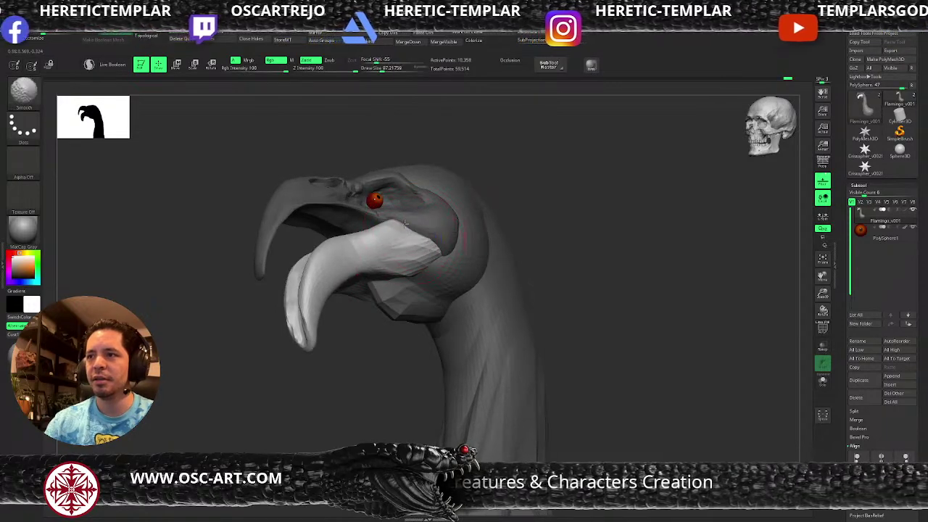
mouse_move(530, 240)
right_mouse_down()
mouse_move(514, 234)
mouse_move(539, 243)
mouse_move(541, 308)
right_mouse_up()
Refine the curve of the opened lower beak along its upper edge with the Move brush.
key("b")
key("m")
key("v")
key("s")
left_click_drag(367, 248, 374, 248)
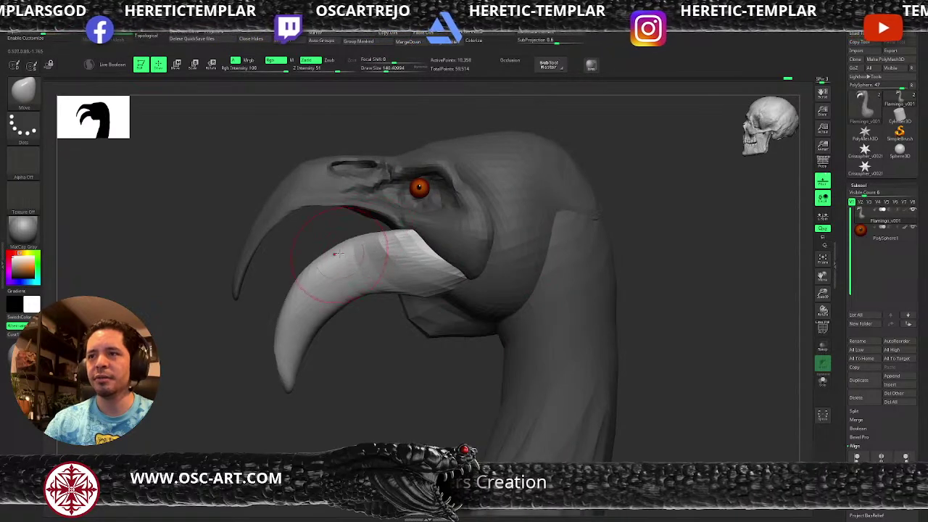
mouse_move(310, 258)
right_mouse_down("ctrl")
mouse_move(236, 250)
mouse_move(357, 272)
mouse_move(480, 258)
mouse_move(481, 297)
right_mouse_up("ctrl")
key("s")
left_click_drag(356, 247, 364, 247)
mouse_move(384, 250)
right_mouse_down()
mouse_move(493, 255)
mouse_move(476, 245)
mouse_move(477, 254)
mouse_move(407, 247)
right_mouse_up()
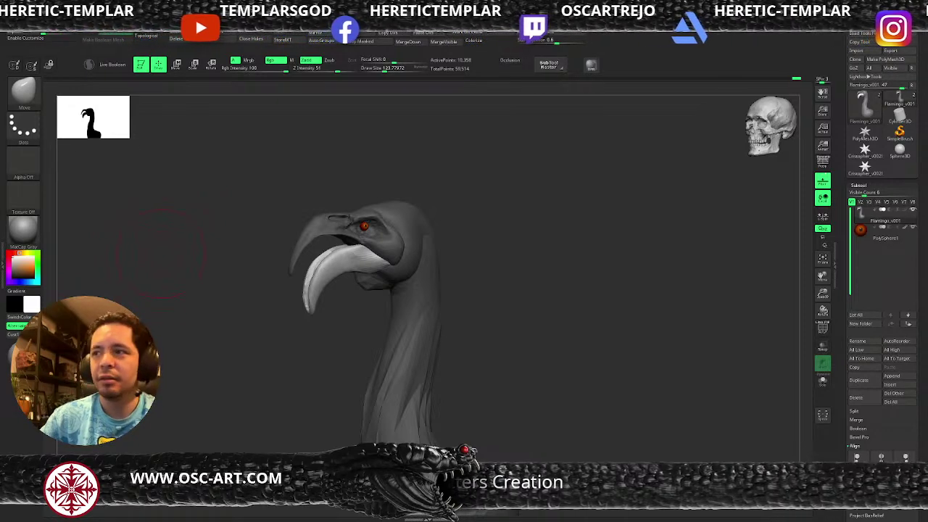
Adjust the lower beak's rear edges at the mouth corners from the front with the Move brush.
mouse_move(535, 260)
left_mouse_down()
mouse_move(539, 252)
mouse_move(542, 293)
mouse_move(507, 296)
left_mouse_up()
key("b")
key("s")
key("t")
key("s")
mouse_move(352, 296)
left_mouse_down()
mouse_move(328, 286)
mouse_move(306, 300)
mouse_move(274, 395)
mouse_move(413, 341)
mouse_move(410, 326)
left_mouse_up()
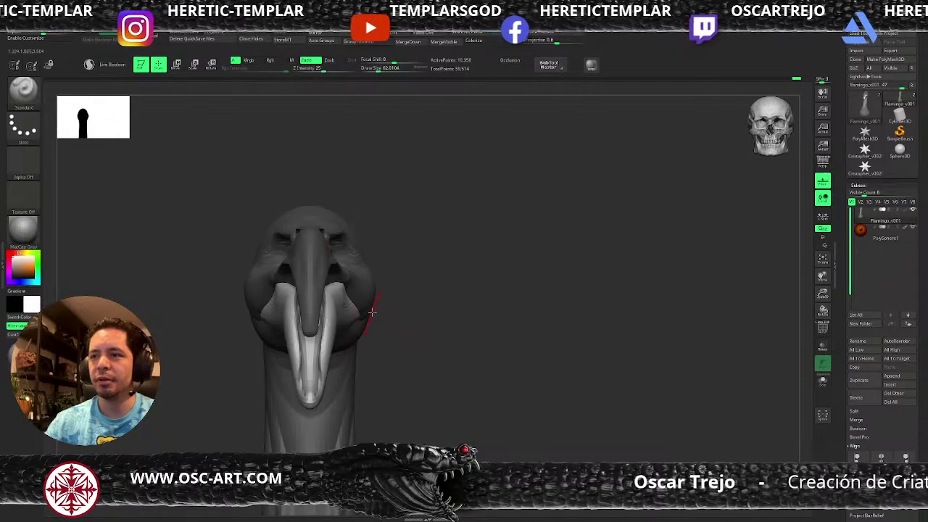
key("b")
key("m")
key("v")
key("s")
left_click_drag(365, 298, 326, 290)
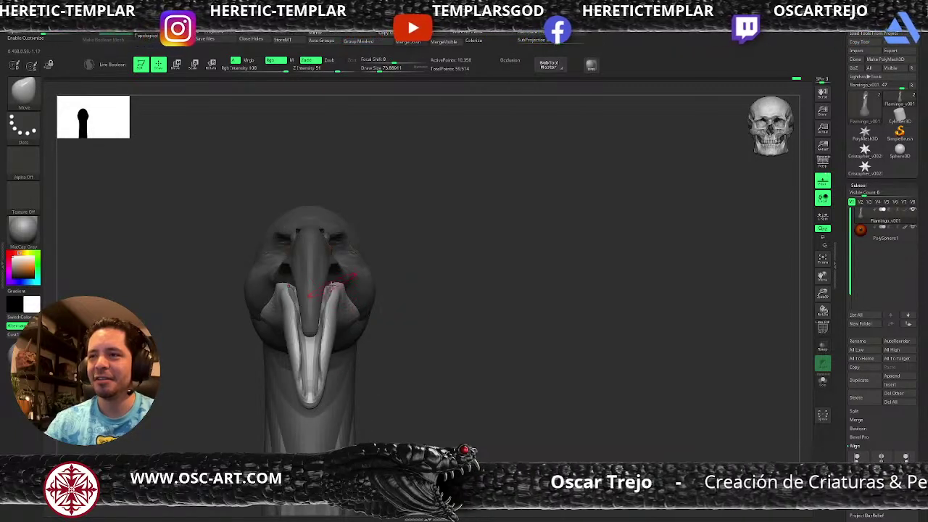
left_click_drag(450, 294, 397, 306)
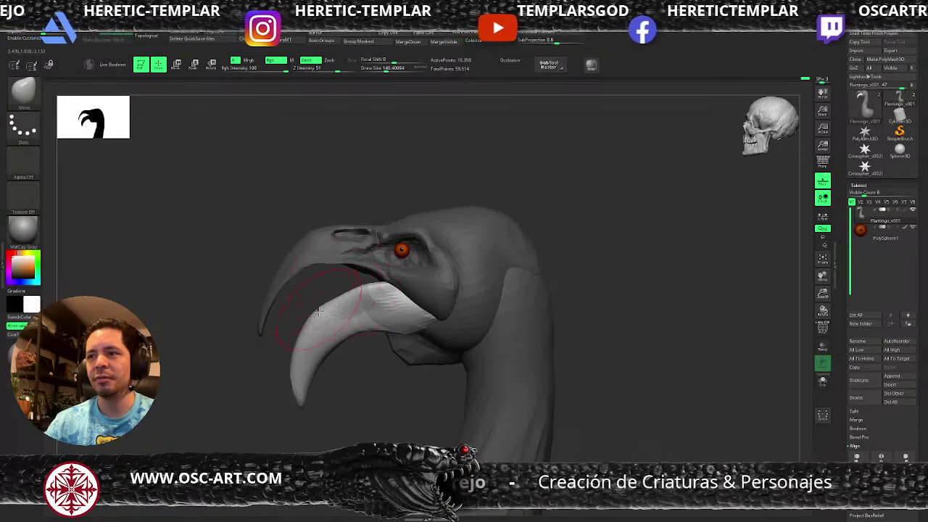
Reshape the lower beak's hooked front end with the Move brush and fine-tune the beak's placement with the gizmo.
left_click_drag(293, 356, 340, 375)
key("w")
left_click_drag(436, 283, 433, 281)
key("q")
left_click_drag(353, 373, 279, 374, "alt")
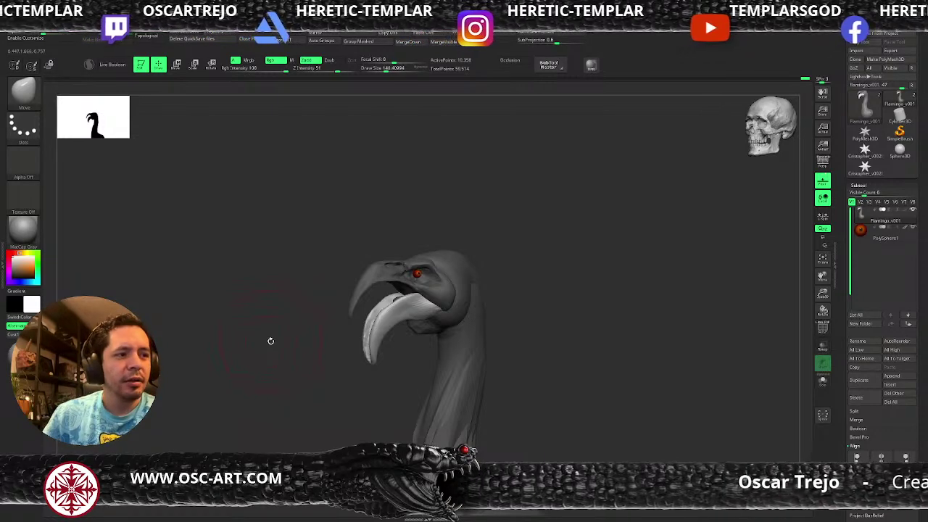
Adjust the lower beak's rear ends and inner side edges from the front with a resized Move brush.
mouse_move(321, 348)
left_mouse_down("shift")
mouse_move(503, 295)
mouse_move(499, 384)
left_mouse_up("shift")
key("[")
key("[")
left_click_drag(487, 331, 490, 327)
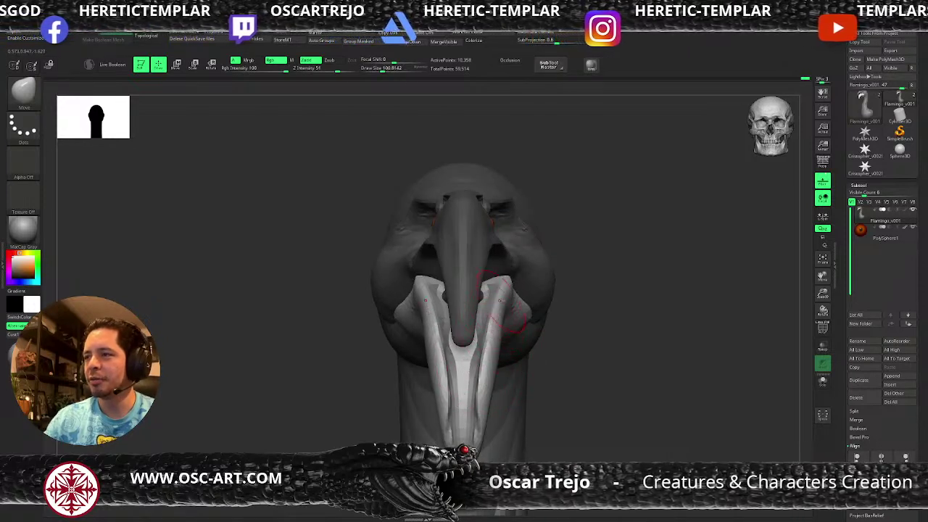
key("bracketright")
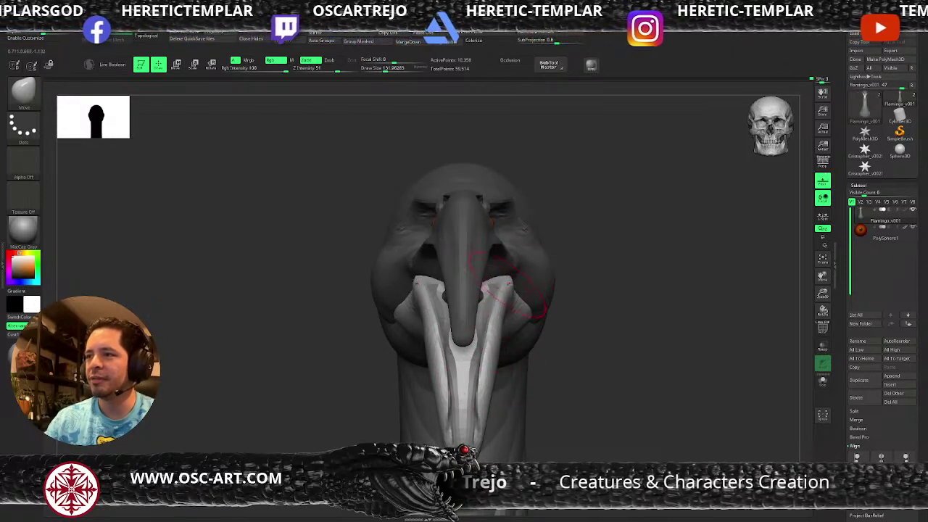
left_click_drag(509, 277, 512, 276)
left_click_drag(483, 370, 493, 368)
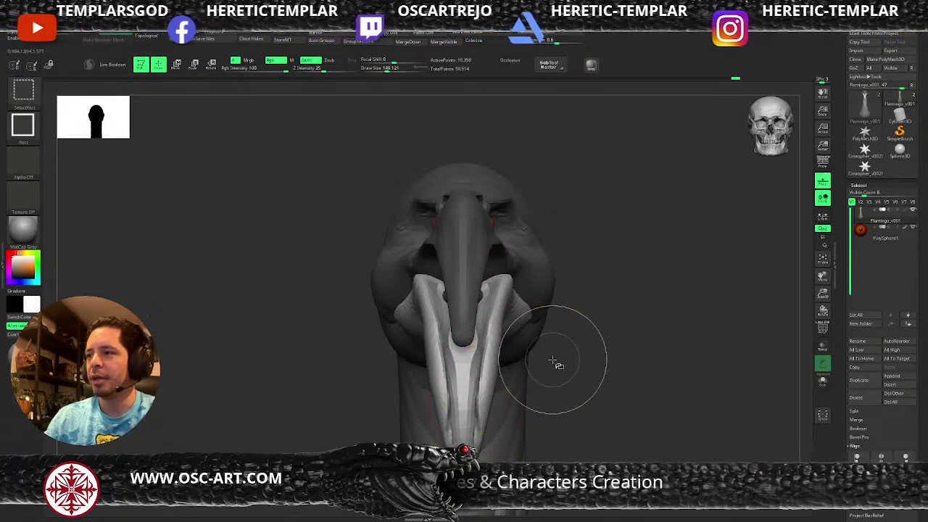
Clear the mask and refine the front curve of the hooked upper beak from the side with the Move brush.
left_click_drag(600, 370, 380, 403)
key("b")
key("m")
key("t")
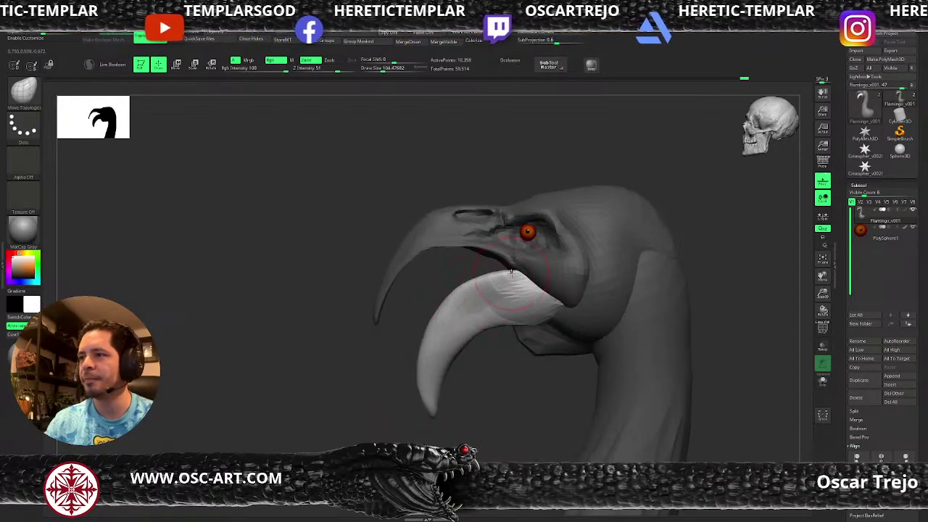
key("b")
key("m")
key("v")
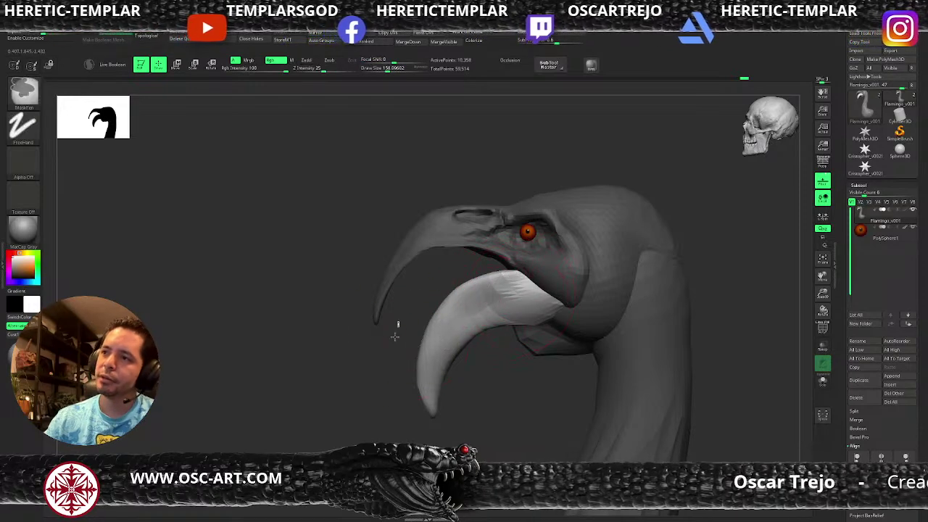
left_click(396, 321, "ctrl")
key("bracketright")
left_click_drag(401, 274, 392, 277)
Hide the body polygroup and split it off from the head and neck as a separate subtool.
left_click_drag(352, 341, 550, 309, "alt")
key("shift+f")
key("shift+f")
mouse_move(481, 308)
left_mouse_down("alt")
mouse_move(470, 319)
mouse_move(568, 313)
mouse_move(532, 325)
mouse_move(512, 322)
mouse_move(445, 370)
left_mouse_up("alt")
left_click(445, 372, "ctrl+shift")
left_click(481, 324, "ctrl+shift")
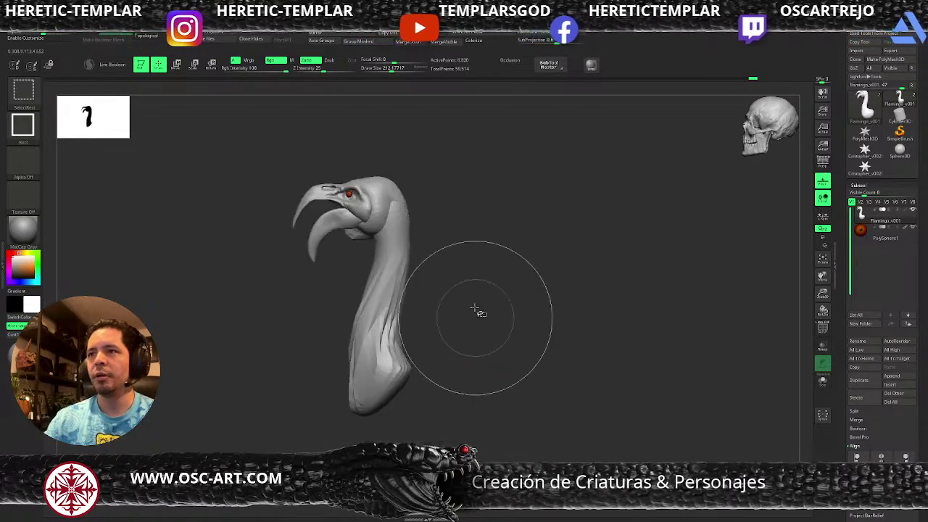
left_click(278, 57)
Isolate the lower beak, invert the visibility, and split the beak off as its own subtool.
mouse_move(486, 261)
left_mouse_down("alt")
mouse_move(535, 352)
mouse_move(460, 205)
mouse_move(490, 336)
left_mouse_up("alt")
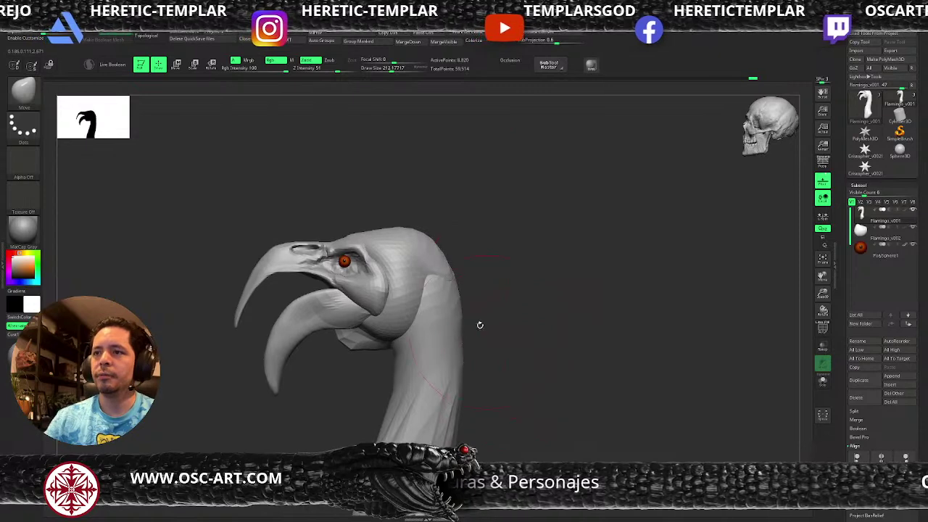
left_click(353, 327, "ctrl+shift")
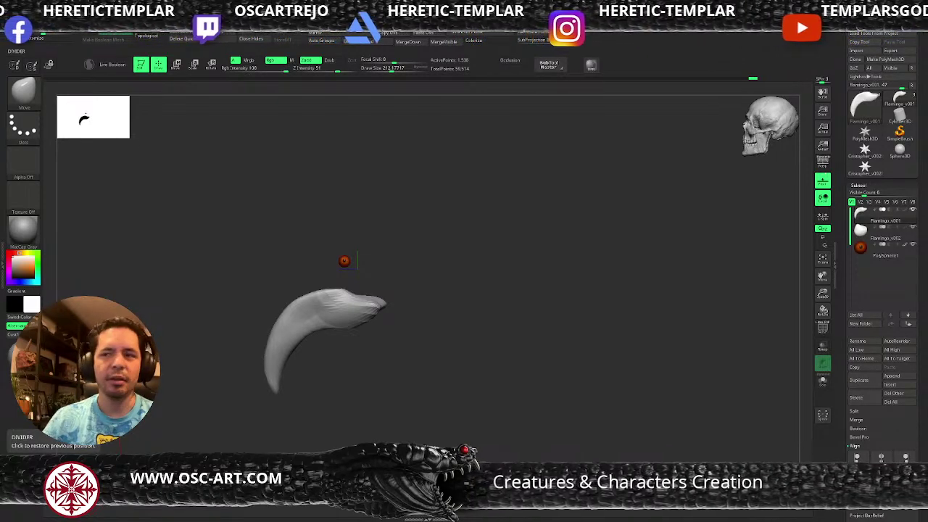
left_click(397, 151, "ctrl+shift")
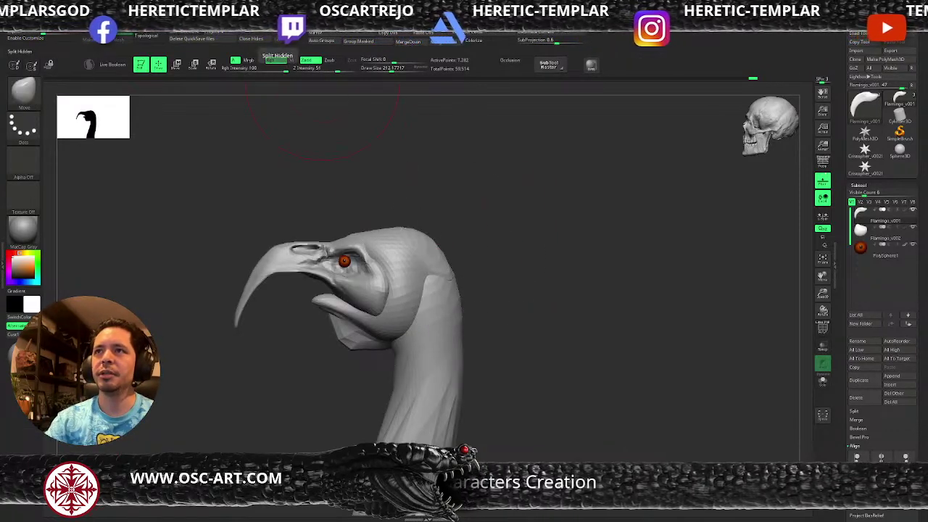
left_click(275, 61)
Adjust the upper beak's lower edge at the mouth with the Move brush, then switch to ClayBuildup.
left_click_drag(259, 302, 293, 283)
left_click_drag(370, 296, 296, 252)
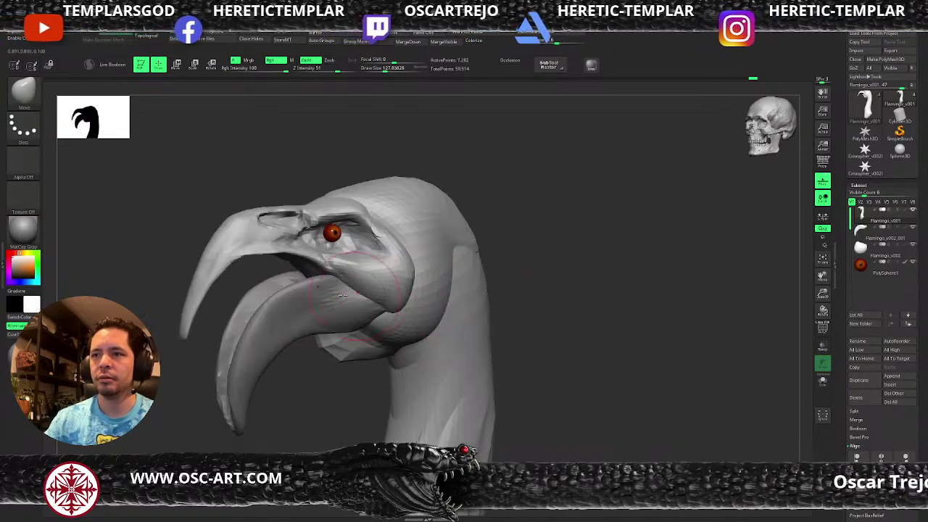
mouse_move(238, 368)
left_mouse_down()
mouse_move(290, 348)
mouse_move(322, 361)
left_mouse_up()
left_click_drag(425, 299, 288, 301)
key("b")
key("c")
key("b")
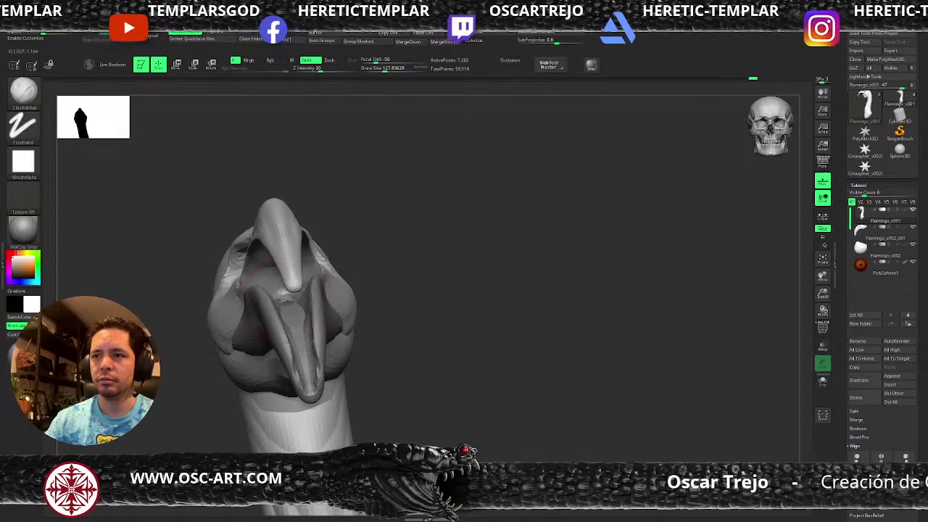
mouse_move(363, 304)
left_mouse_down()
mouse_move(404, 305)
mouse_move(409, 249)
mouse_move(416, 262)
mouse_move(381, 263)
mouse_move(483, 239)
mouse_move(407, 290)
left_mouse_up()
key("b")
key("m")
key("v")
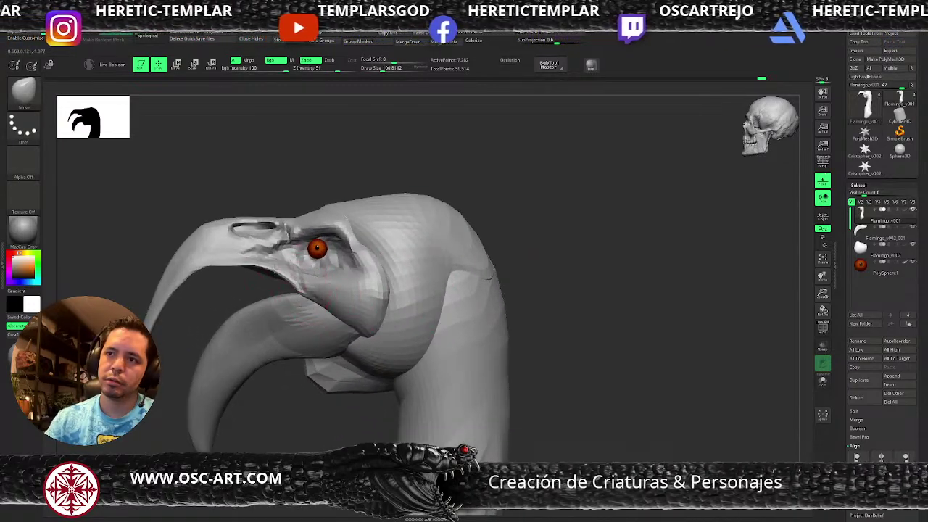
mouse_move(274, 270)
left_mouse_down()
mouse_move(250, 279)
mouse_move(236, 252)
mouse_move(272, 270)
left_mouse_up()
key("b")
key("c")
key("b")
left_click_drag(208, 310, 486, 345)
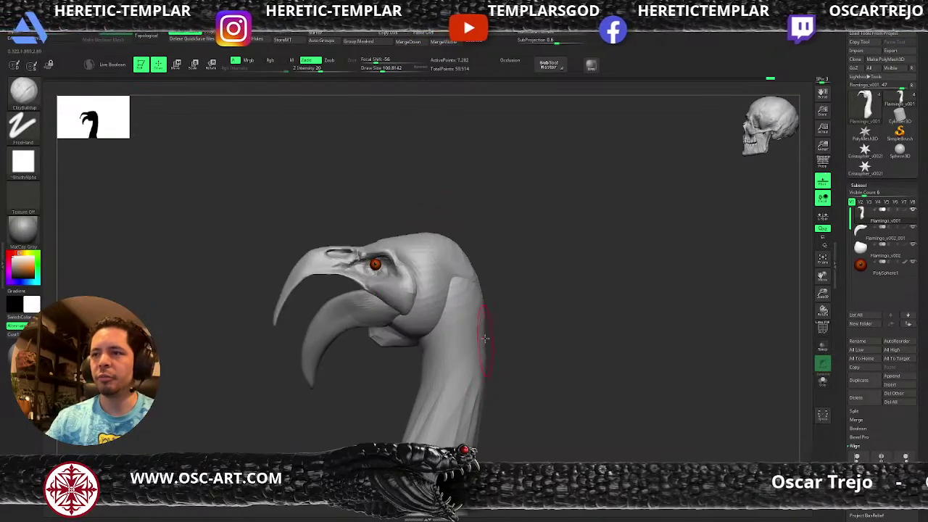
Try to remesh the head and neck with the gizmo's Remesh By Dynamesh deformer.
key("w")
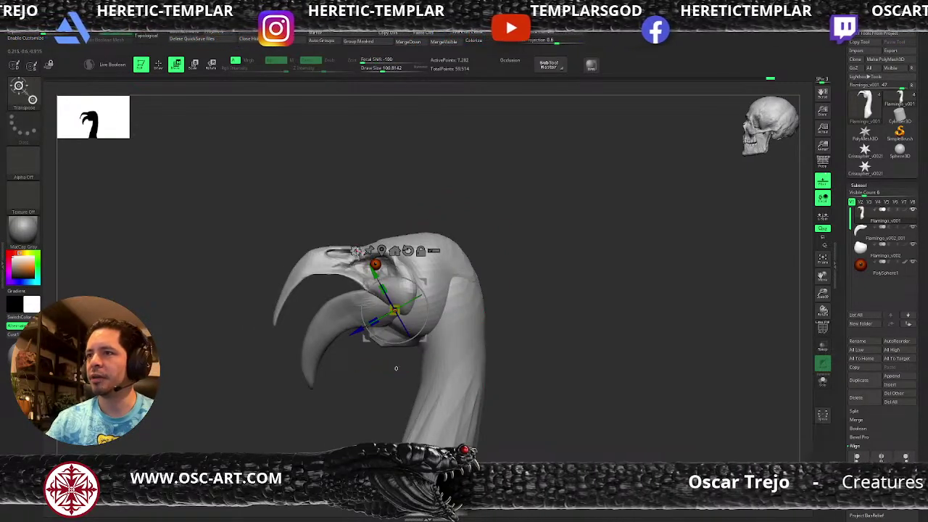
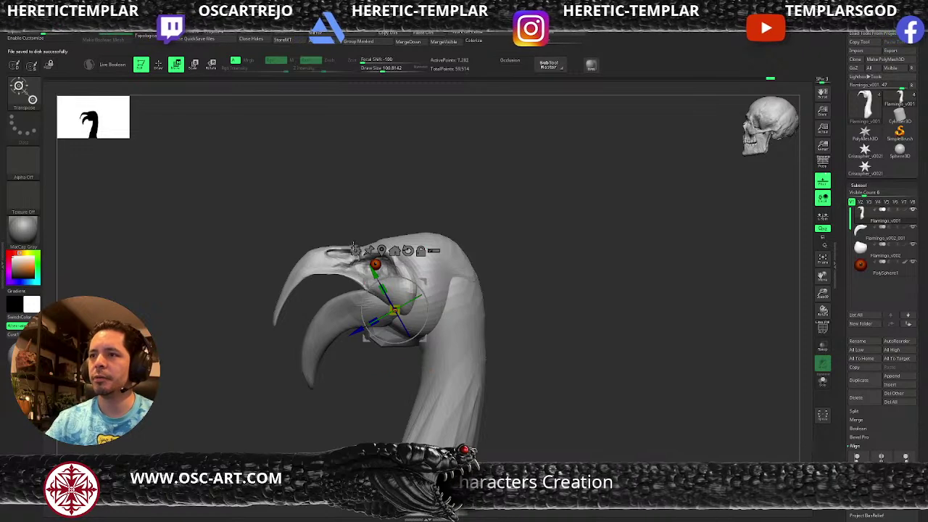
left_click(355, 251)
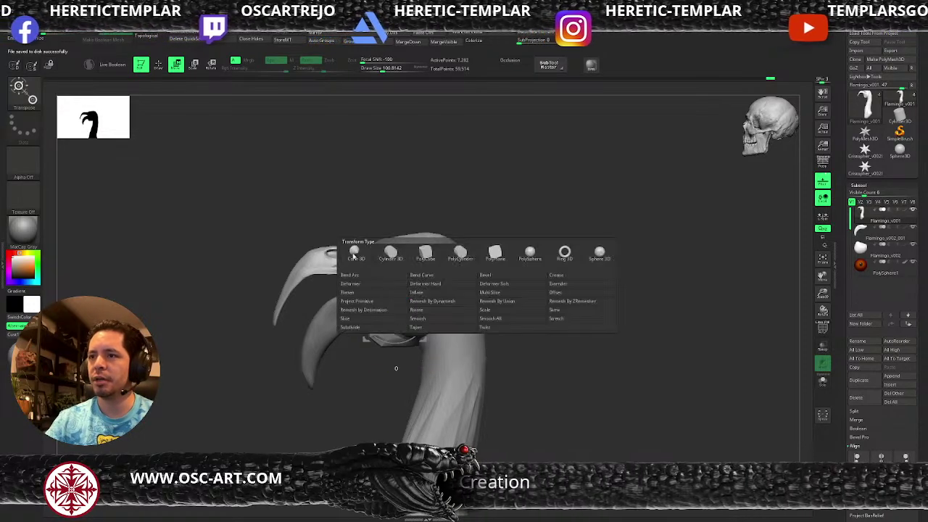
left_click(442, 305)
left_click_drag(531, 249, 472, 249, "alt")
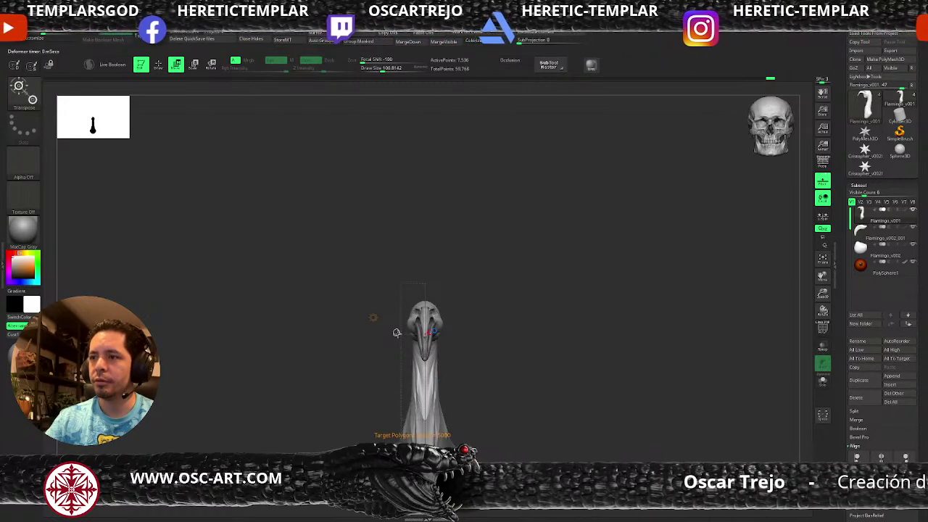
left_click_drag(503, 294, 458, 314)
left_click(374, 318)
left_click(456, 314)
left_click(373, 317)
left_click(595, 321)
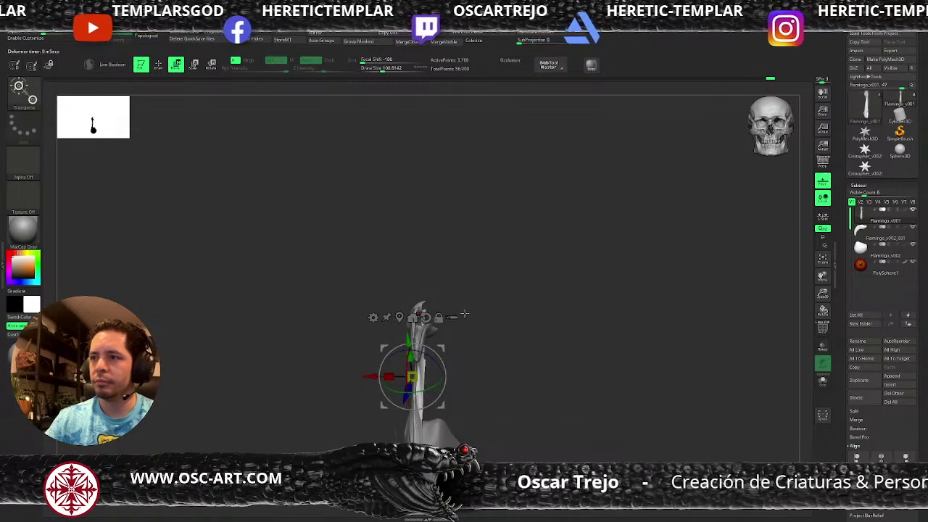
left_click(409, 328)
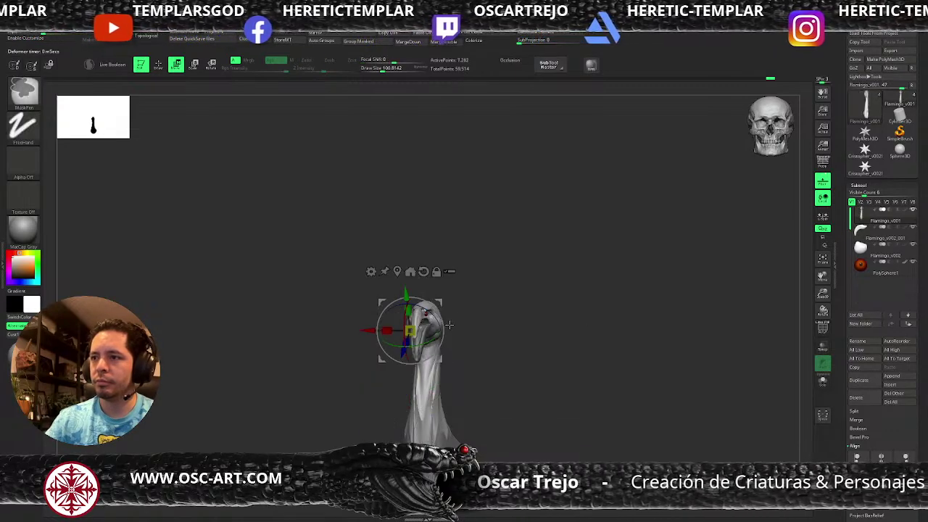
Reset the gizmo's orientation and centre it on the unmasked head and neck mesh.
left_click_drag(493, 258, 457, 266, "shift")
left_click(424, 271, "alt")
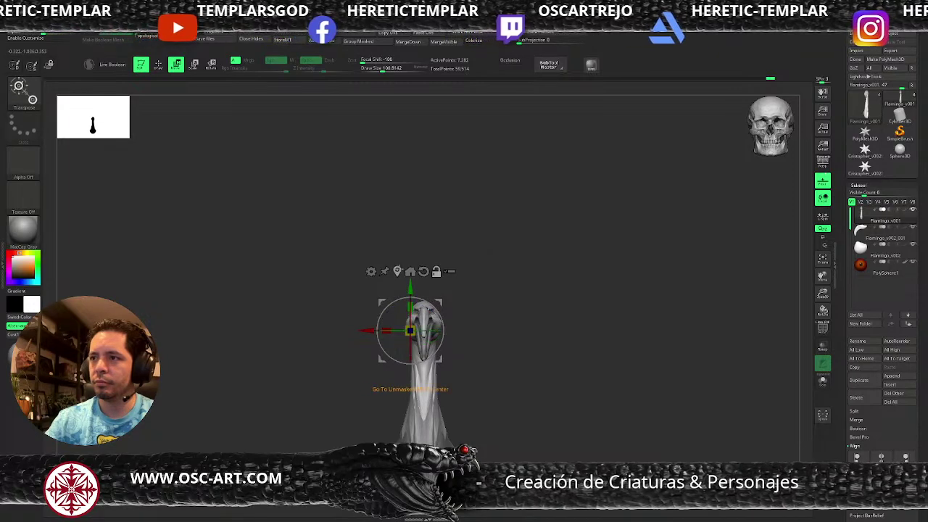
left_click(397, 271)
Remesh the head and neck with the Remesh By Dynamesh deformer at a denser resolution and accept the result.
left_click(385, 324)
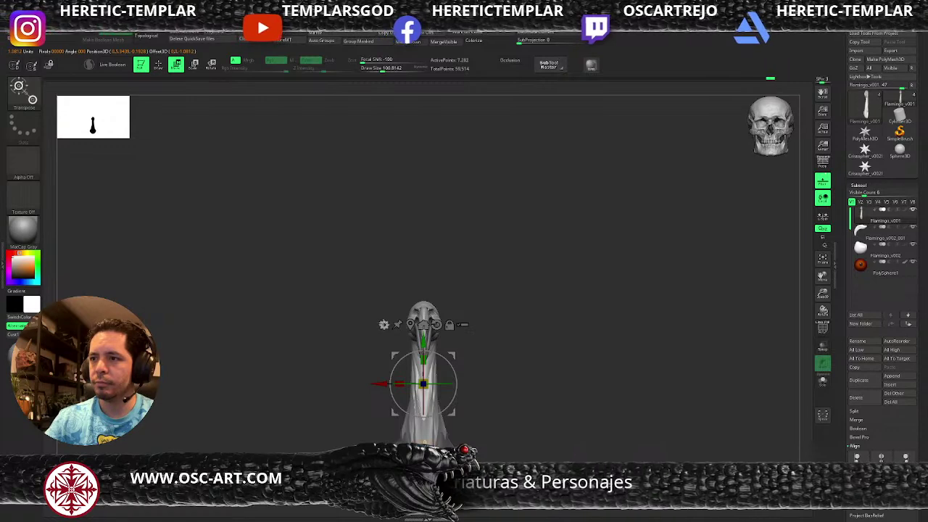
left_click(385, 325)
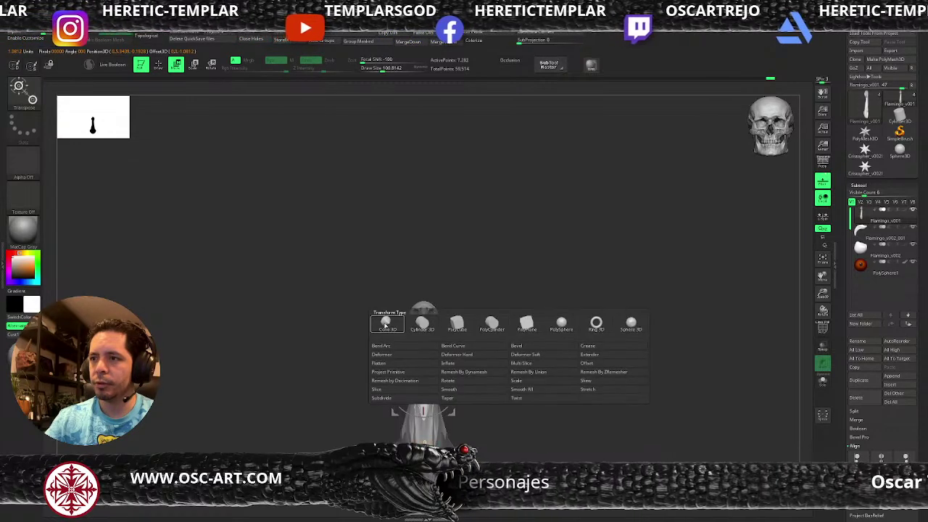
left_click(488, 372)
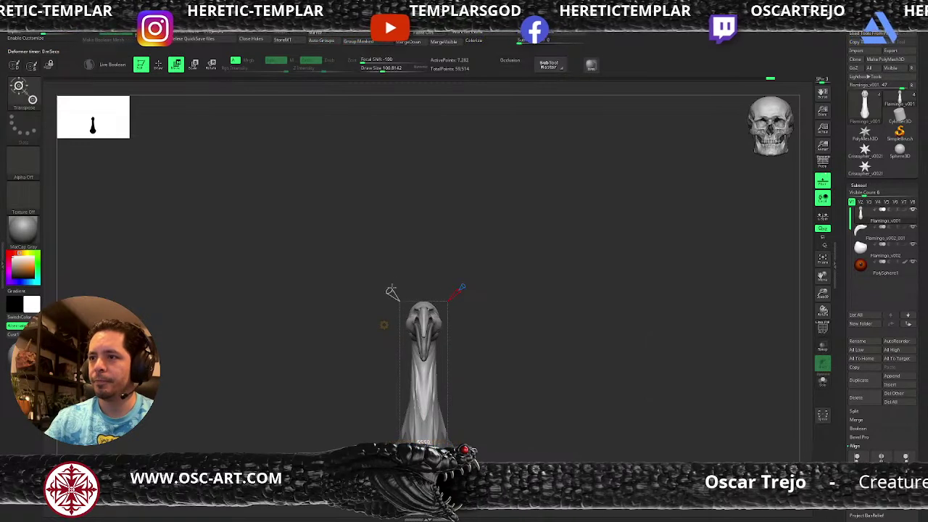
left_click_drag(440, 259, 424, 261)
left_click_drag(477, 227, 284, 195, "alt")
key("shift+f")
left_click_drag(279, 239, 305, 224)
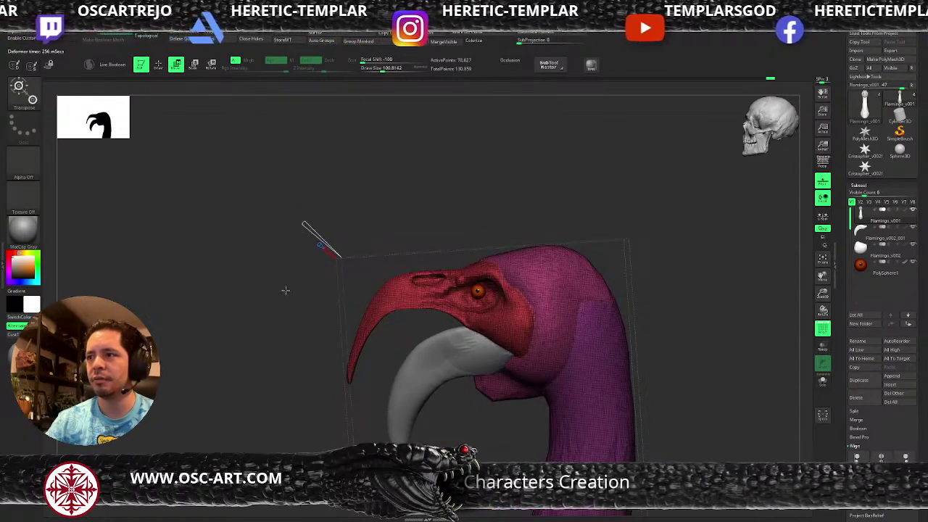
left_click_drag(290, 292, 395, 277)
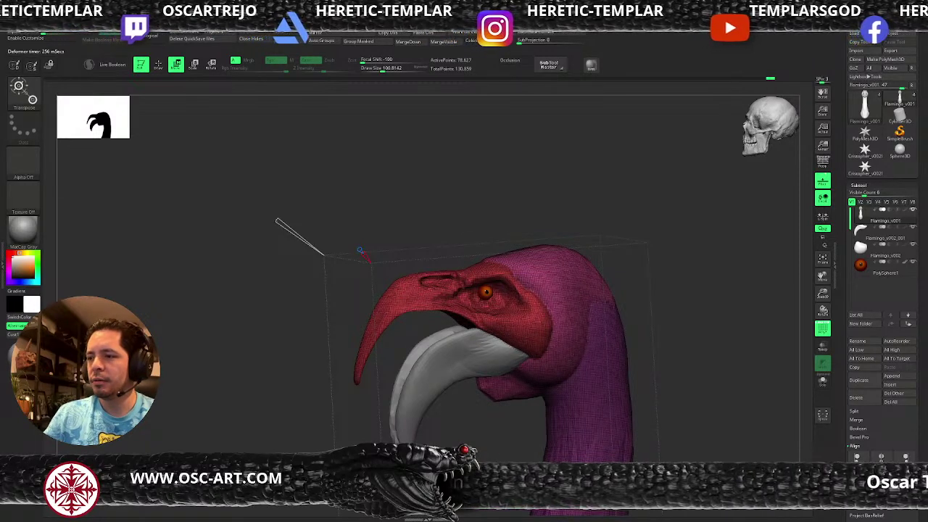
left_click(565, 464)
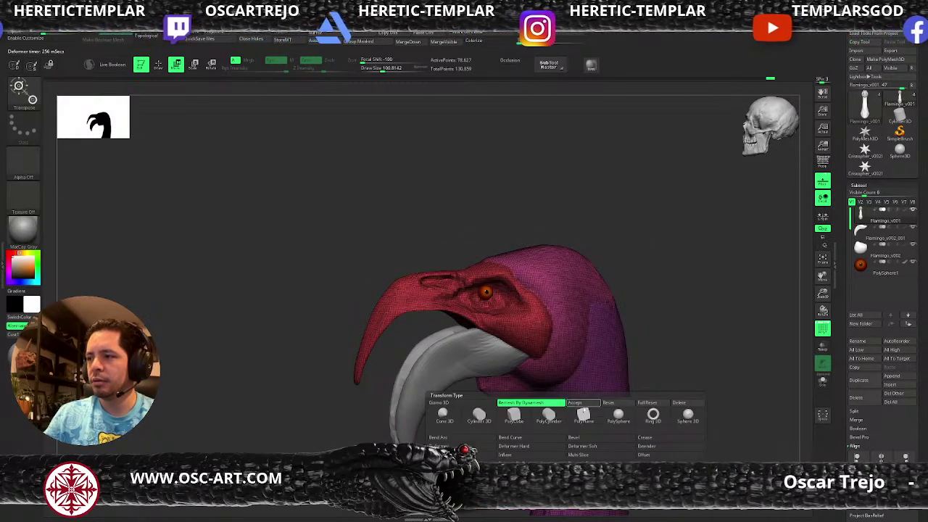
Build up an eyelid rim around the eye with a smaller ClayBuildup brush, using transparency to see through the eyeball.
left_click_drag(410, 267, 378, 269)
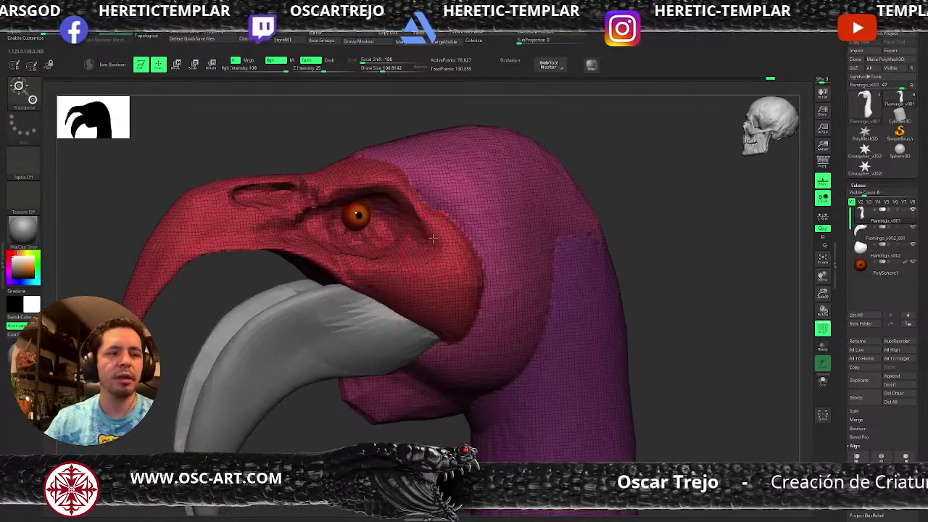
key("q")
key("s")
key("s")
left_click_drag(358, 217, 361, 217)
mouse_move(294, 133)
left_mouse_down()
mouse_move(553, 158)
mouse_move(552, 175)
mouse_move(495, 184)
left_mouse_up()
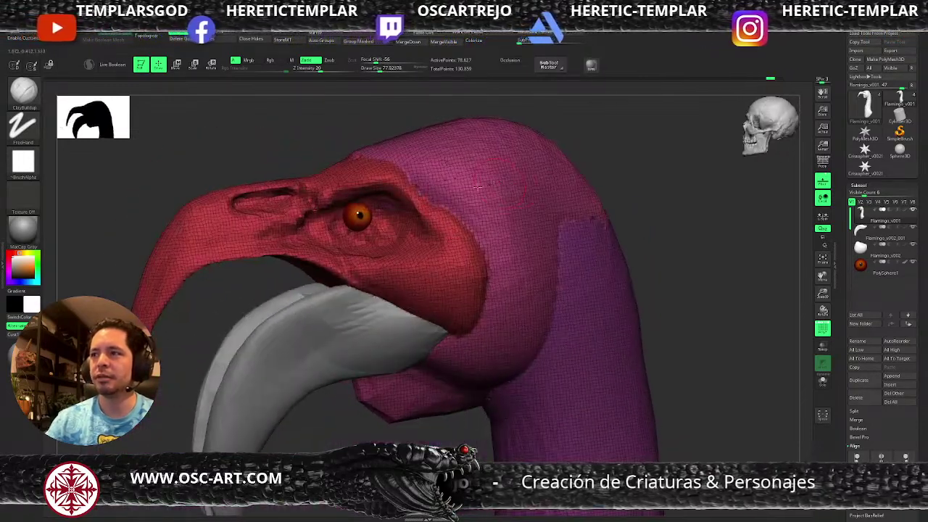
key("s")
left_click_drag(359, 216, 355, 214)
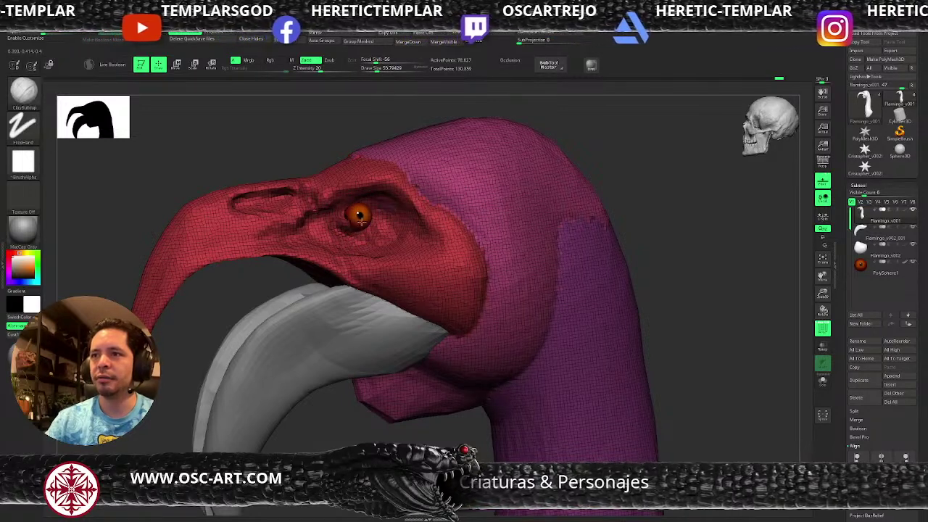
key("shift+f")
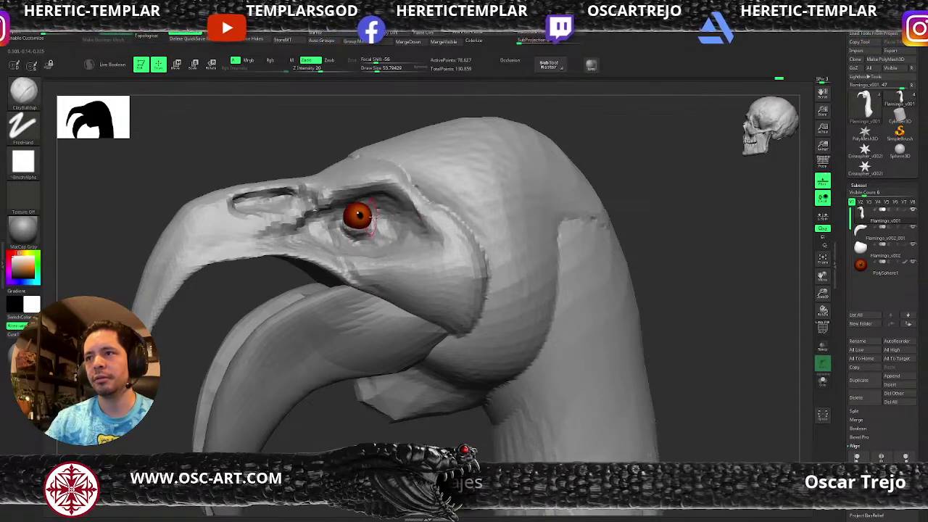
left_click(822, 347)
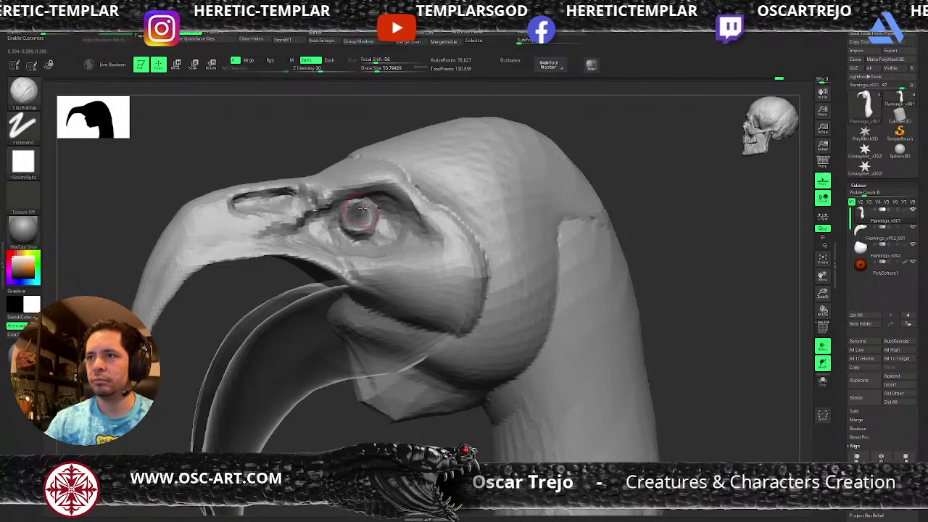
left_click_drag(357, 212, 327, 209)
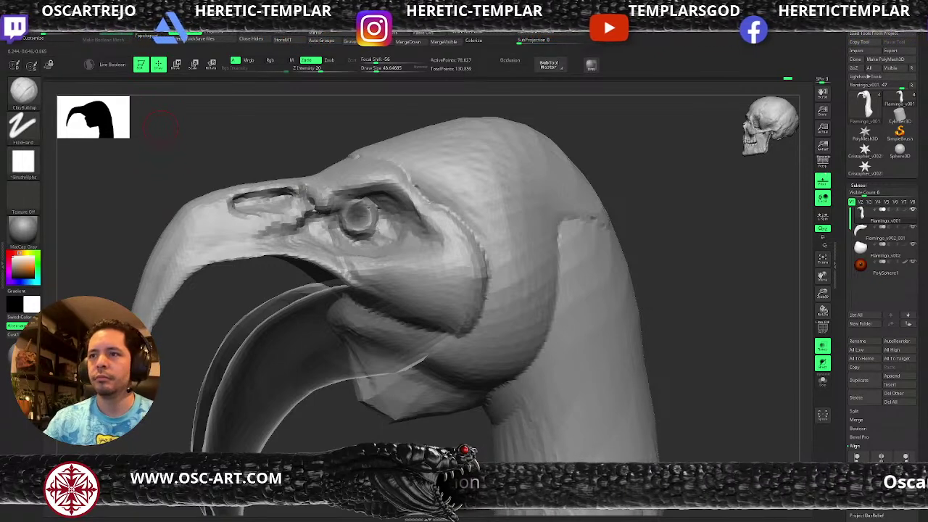
Turn off transparency and make the eyeball the active subtool.
left_click_drag(700, 319, 685, 317)
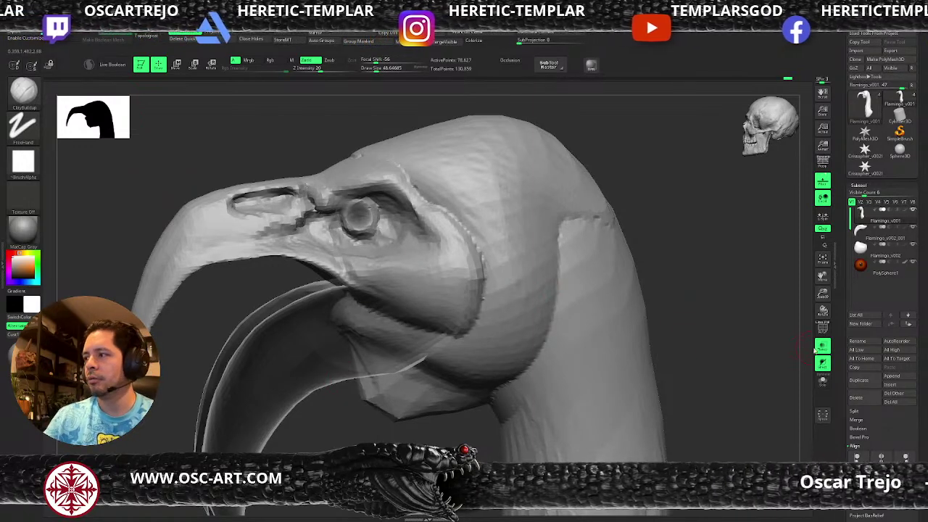
left_click(819, 347)
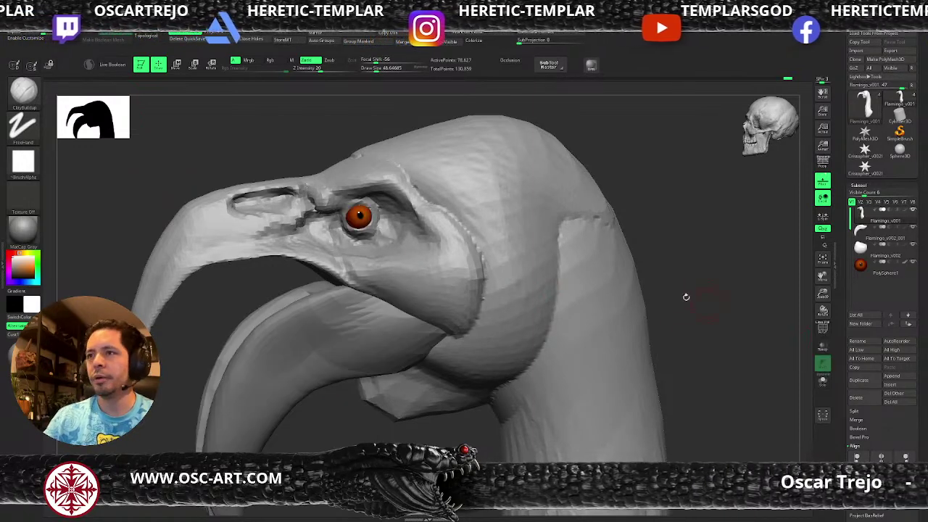
left_click(358, 216, "alt")
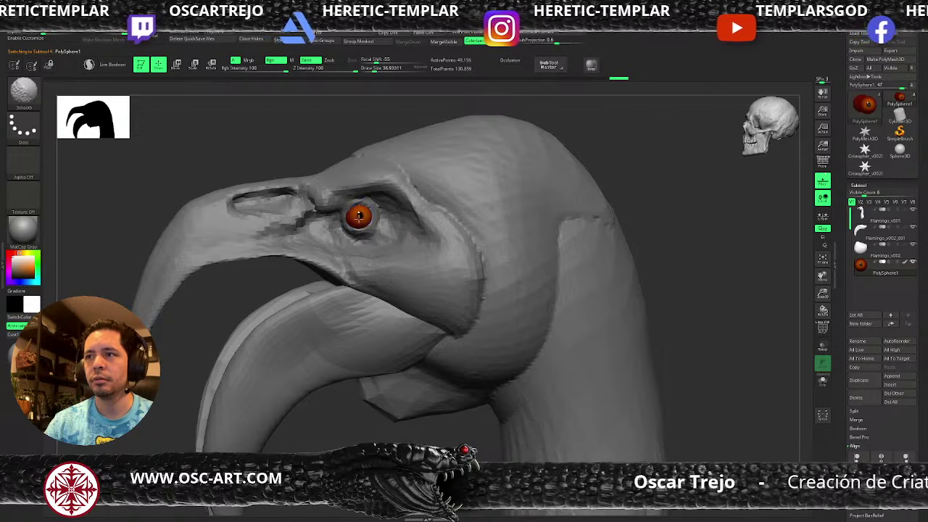
Undo the last change, sample the iris orange, enable Rgb on the Paint brush and paint over the eyeball's old pupil.
key("ctrl+z")
key("s")
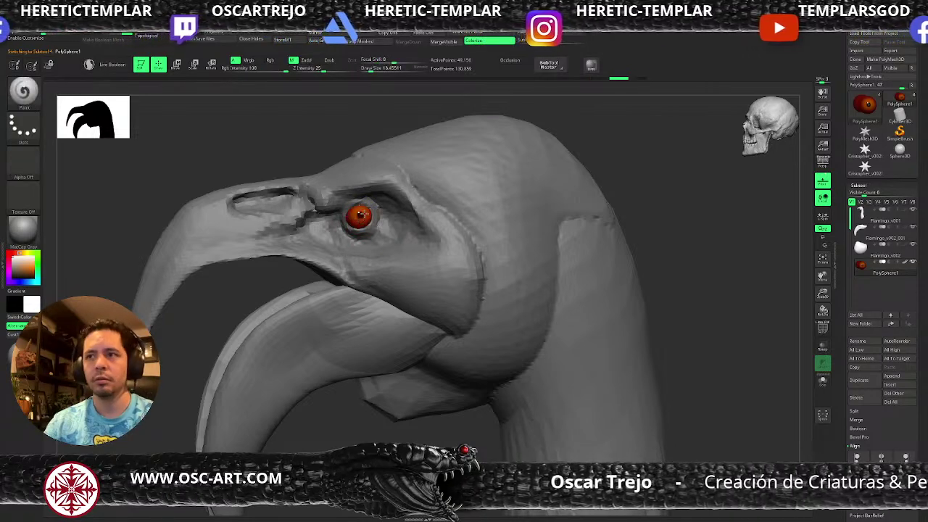
key("c")
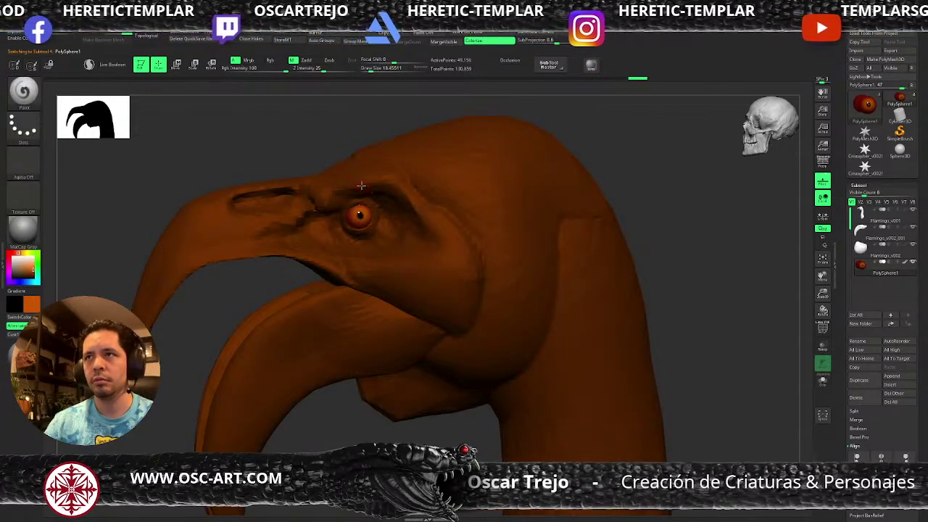
left_click(272, 61)
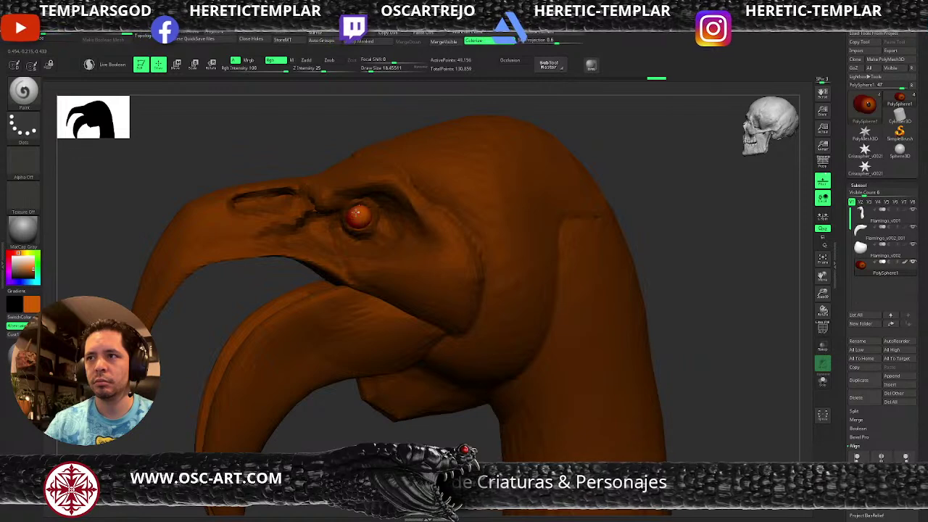
scroll(358, 215, "up", 5)
left_click(358, 216)
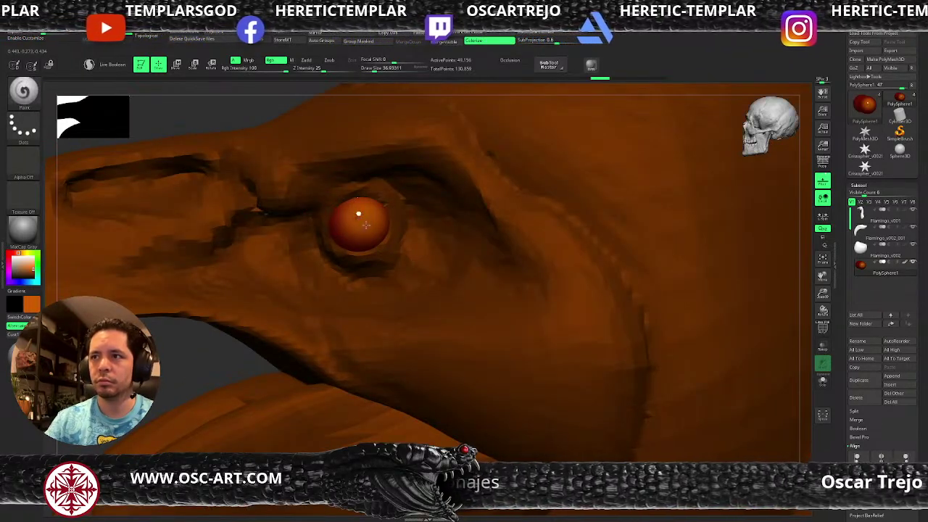
left_click(364, 226)
Paint a small black pupil on the orange eyeball with a draw size of about 20.
key("v")
key("s")
left_click_drag(364, 221, 361, 221)
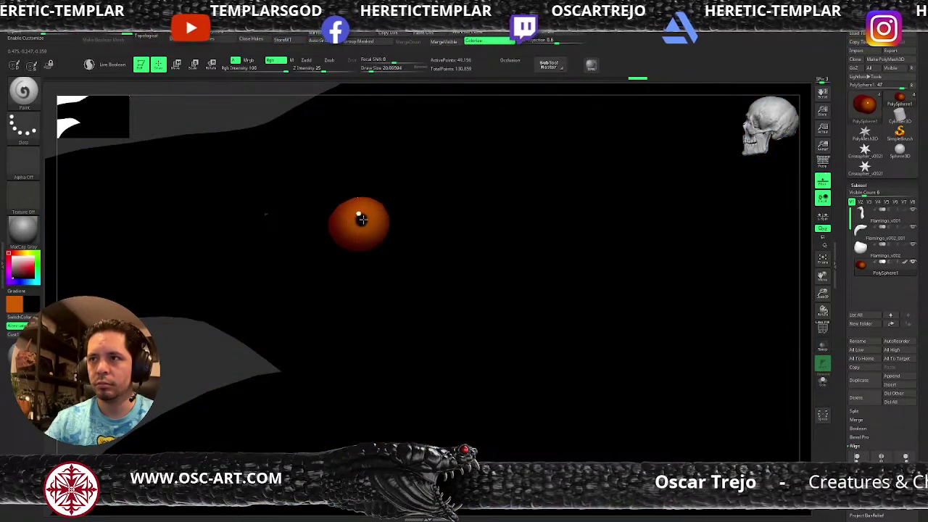
key("v")
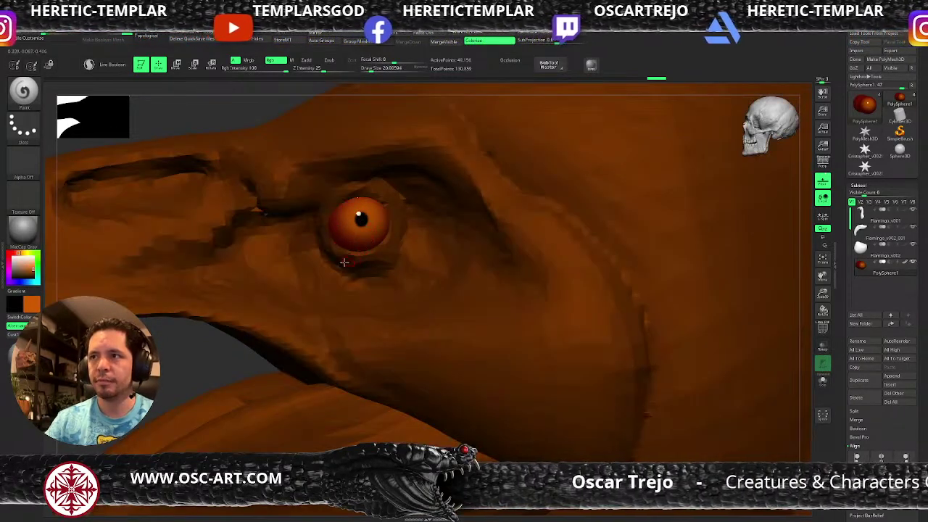
Repaint the pupil in black on the orange eyeball with a draw size of about 29.
key("bracketright")
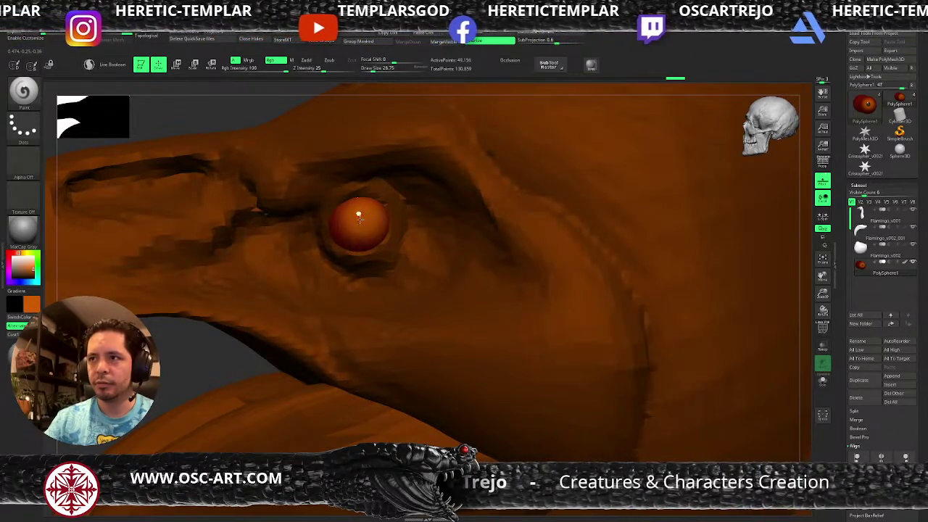
key("v")
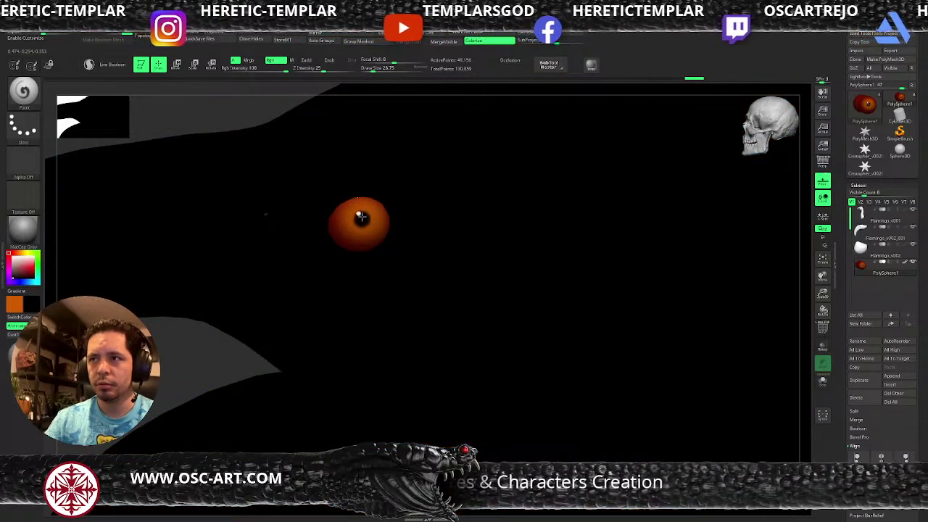
key("v")
Set the active colour back to white and make the head and neck mesh the active subtool.
key("f")
key("f")
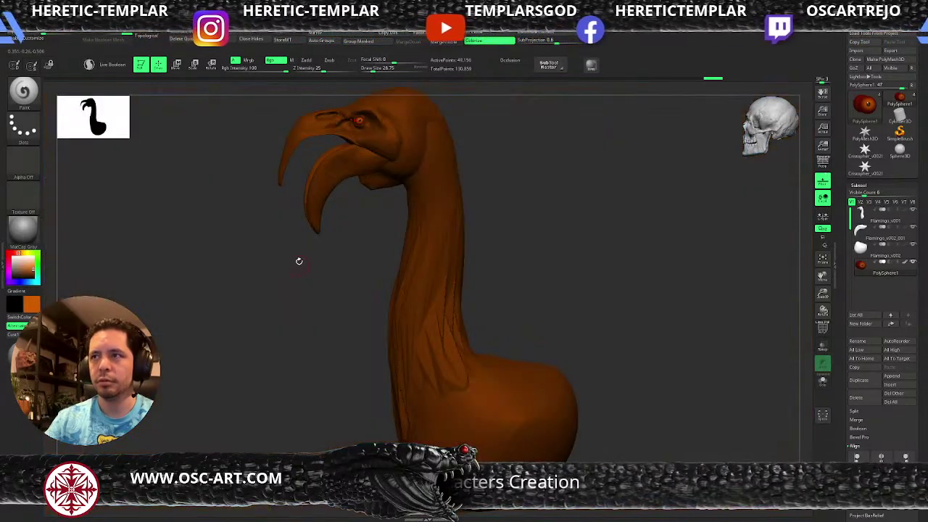
key("b")
key("m")
key("v")
left_click(334, 202, "alt")
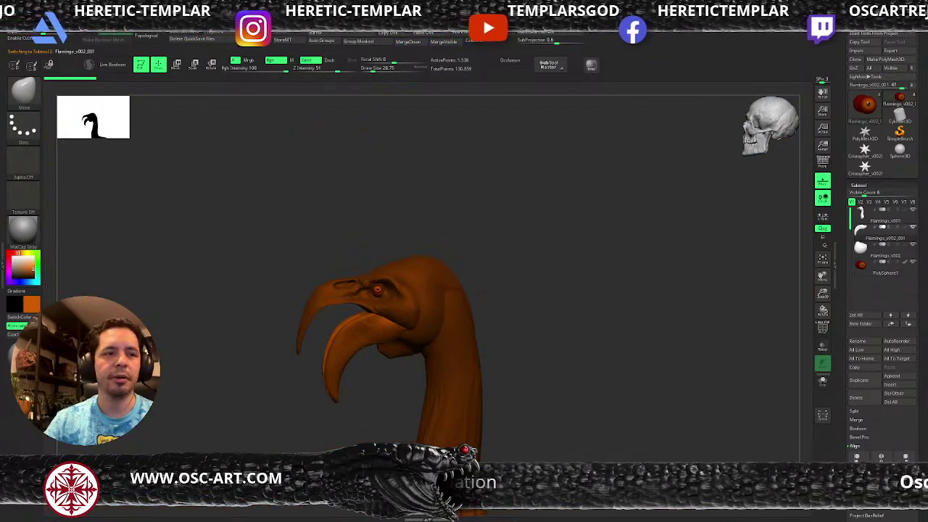
left_click_drag(22, 273, 11, 257)
left_click_drag(341, 173, 364, 311, "alt")
left_click(336, 343, "alt")
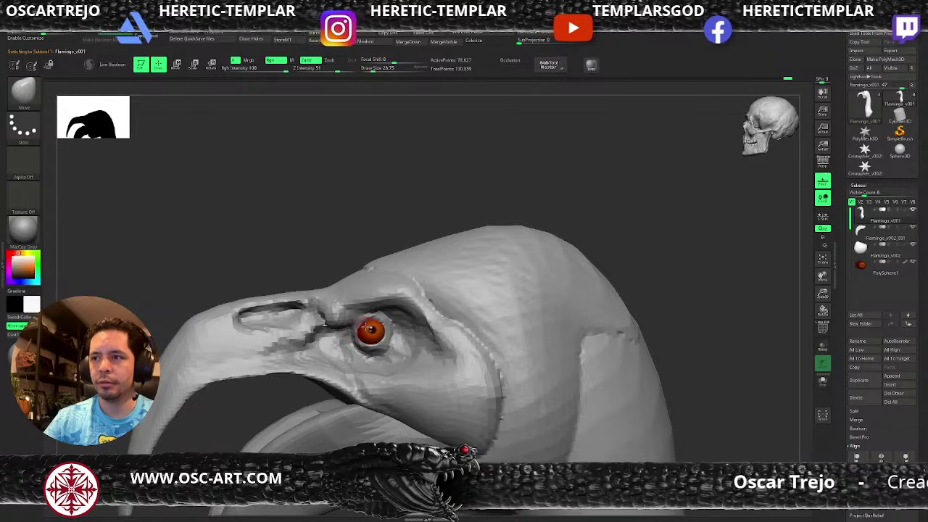
Build up the skin below and in front of the eye with the Standard brush at about size 51 and ClayBuildup.
key("b")
key("s")
key("t")
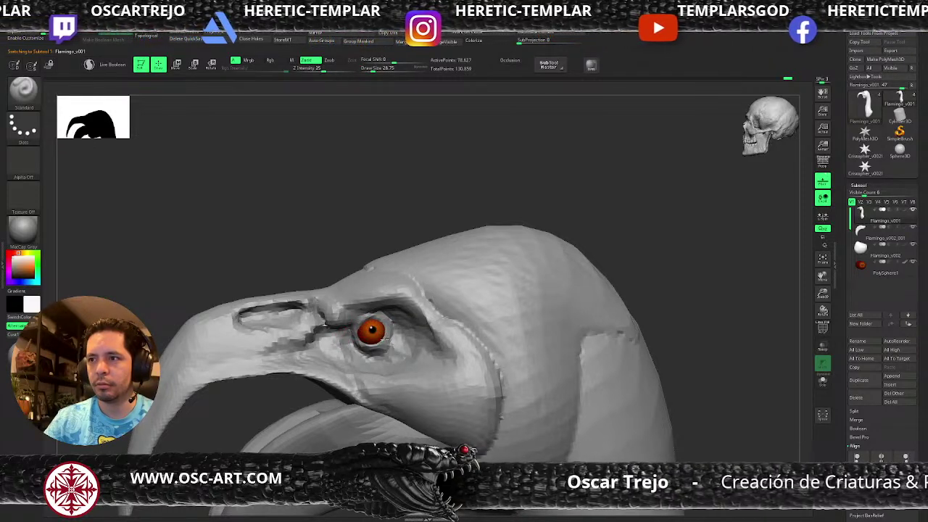
key("s")
left_click_drag(379, 349, 393, 346)
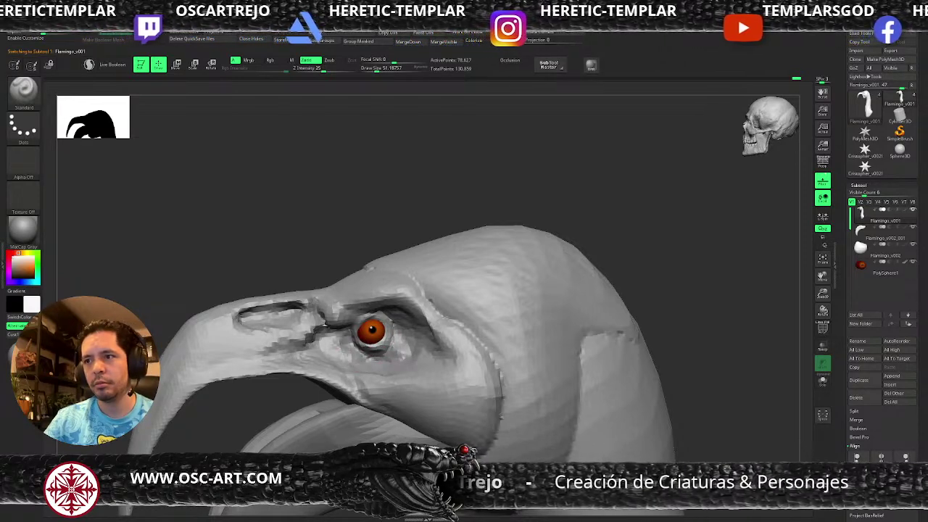
key("b")
key("c")
key("b")
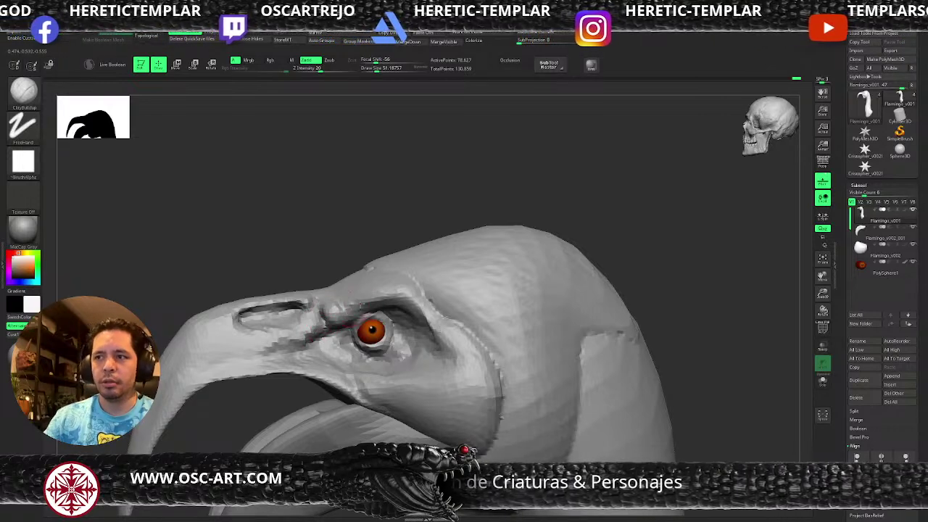
Carve creases along the upper eyelid and the eye's rear corner with a smaller DamStandard brush.
key("b")
key("d")
key("s")
key("s")
left_click_drag(374, 311, 362, 319)
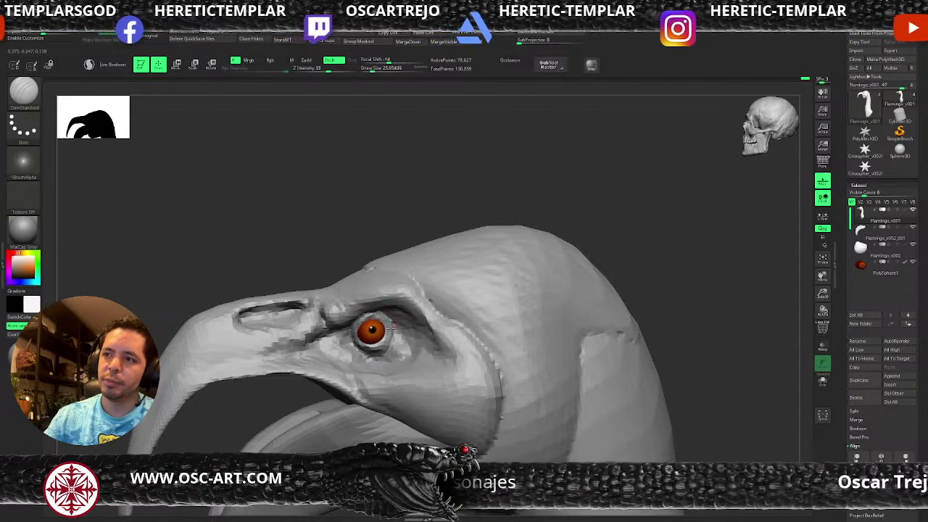
key("s")
left_click_drag(392, 329, 399, 325)
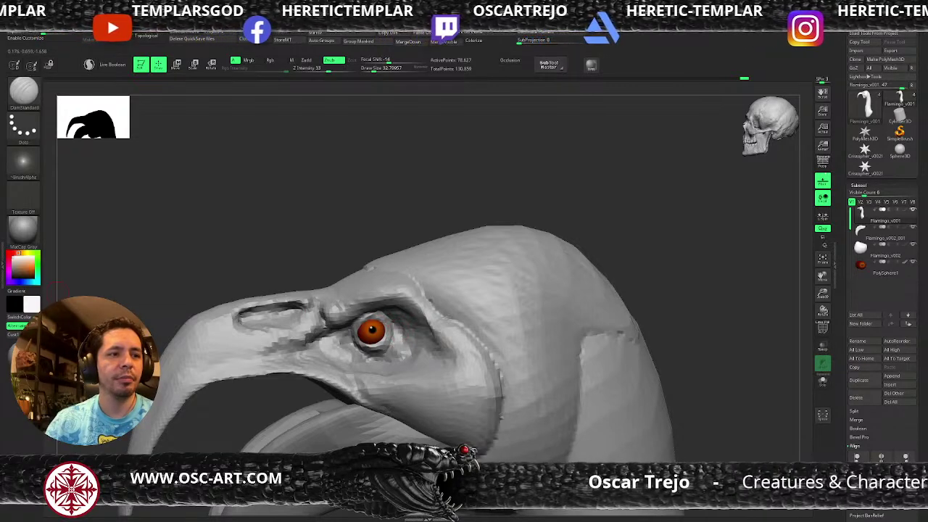
Refine the upper eyelid on the opposite side of the head with the Standard brush, adjusting its size.
mouse_move(231, 376)
left_mouse_down()
mouse_move(259, 276)
mouse_move(348, 302)
left_mouse_up()
key("b")
key("s")
key("t")
key("s")
left_click(420, 316)
key("s")
left_click(419, 319)
key("s")
left_click(418, 313)
Build up the eyelid rim and the skin beneath the eye with a small ClayBuildup brush.
key("b")
key("c")
key("b")
key("s")
left_click(406, 322)
key("s")
left_click(422, 354)
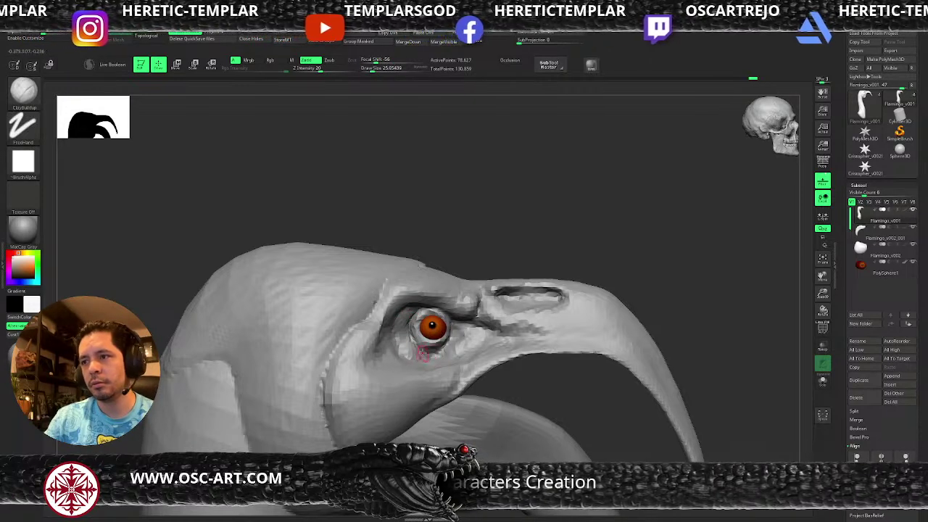
key("s")
left_click(431, 341)
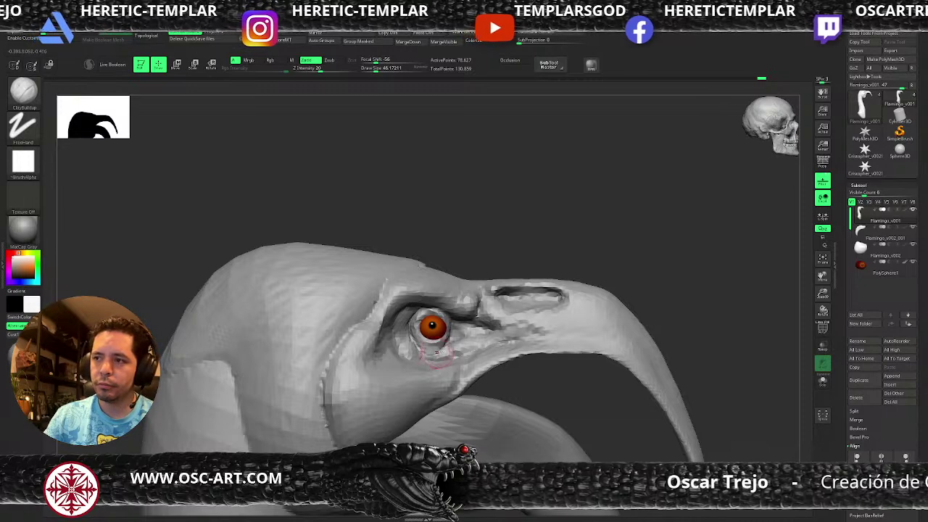
Carve the crease under the lower eyelid with the DamStandard brush.
key("b")
key("d")
key("s")
key("bracketleft")
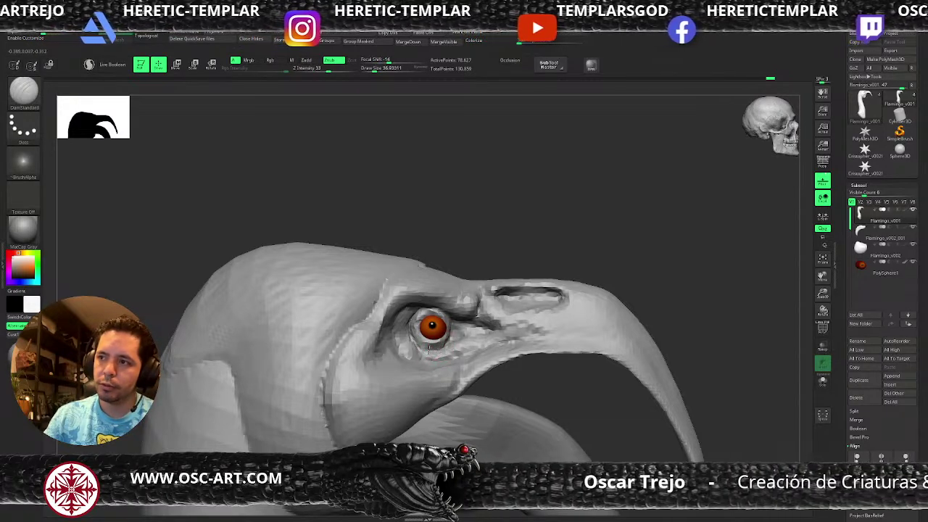
Pull the front corner and rim of the eyelid into shape around the eyeball with the Move brush.
key("b")
key("m")
key("v")
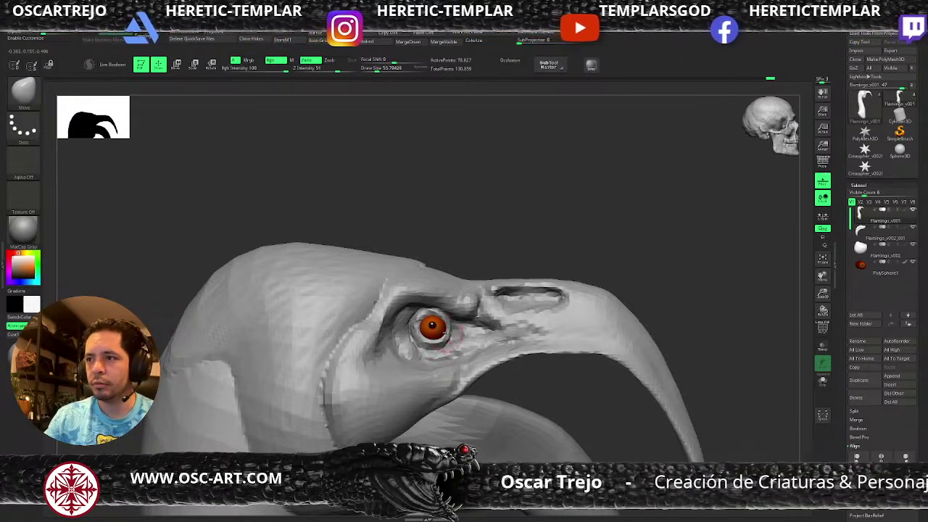
left_click_drag(542, 234, 540, 264)
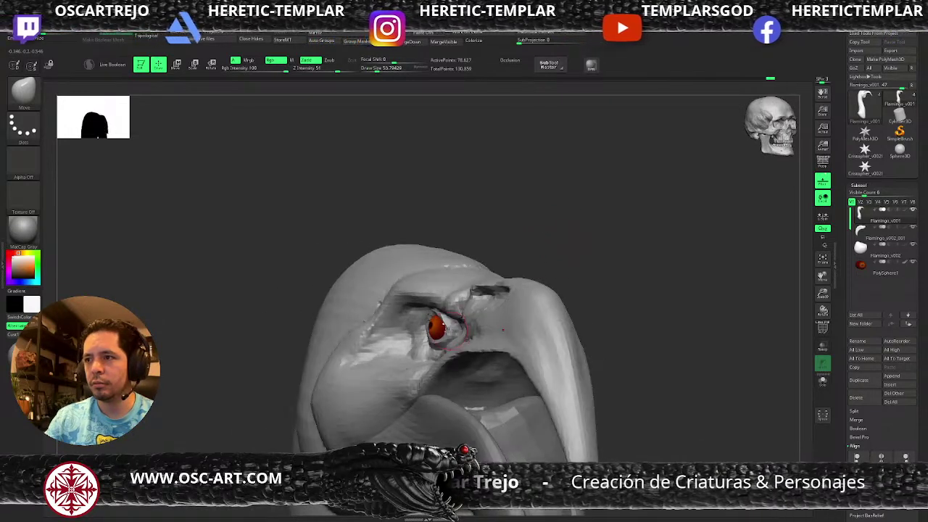
mouse_move(441, 330)
left_mouse_down()
mouse_move(596, 257)
mouse_move(586, 266)
mouse_move(567, 244)
mouse_move(557, 304)
mouse_move(568, 302)
mouse_move(543, 276)
mouse_move(570, 349)
mouse_move(522, 341)
mouse_move(505, 355)
left_mouse_up()
key("s")
left_click(542, 327)
mouse_move(352, 373)
left_mouse_down()
mouse_move(437, 340)
mouse_move(592, 312)
mouse_move(576, 259)
mouse_move(546, 317)
mouse_move(573, 338)
mouse_move(580, 330)
mouse_move(570, 312)
mouse_move(591, 326)
left_mouse_up()
Adjust the eye sockets and lids seen from the front with the Move brush at about size 46.
key("s")
left_click(564, 323)
mouse_move(449, 333)
left_mouse_down()
mouse_move(398, 341)
mouse_move(598, 269)
mouse_move(639, 324)
left_mouse_up()
key("s")
key("s")
left_click_drag(640, 324, 638, 317)
key("s")
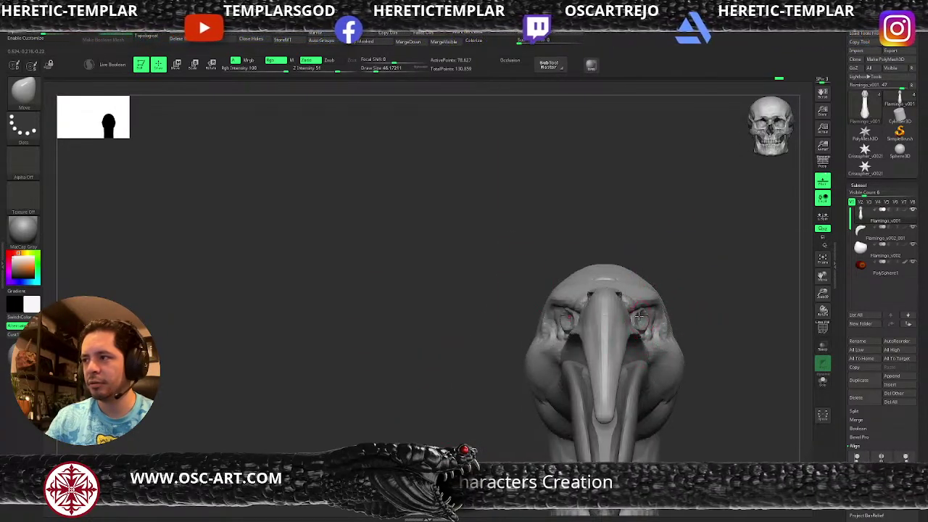
Rotate and reposition the eyeballs in their sockets with the transform gizmo so the pupils face further forward.
left_click(645, 317, "alt")
key("w")
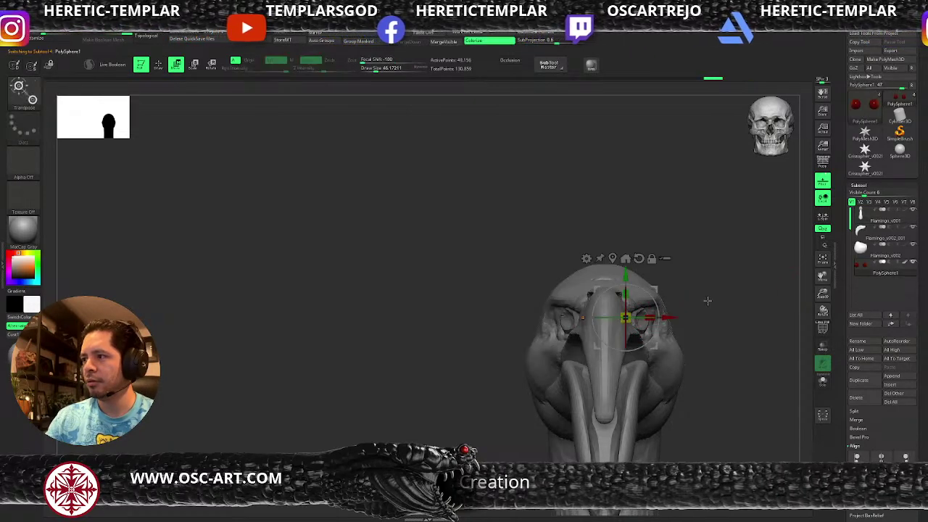
mouse_move(735, 293)
left_mouse_down()
mouse_move(696, 286)
mouse_move(741, 296)
left_mouse_up()
scroll(707, 290, "up", 5)
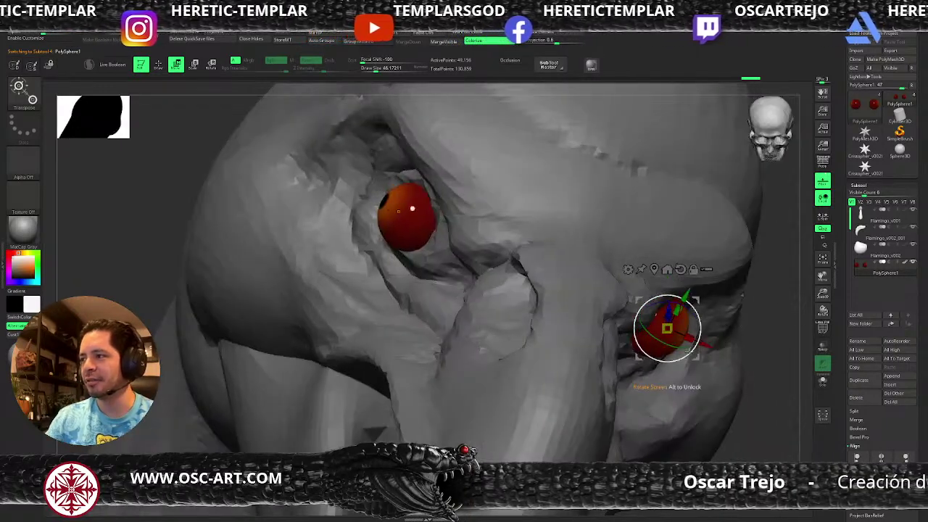
left_click_drag(682, 346, 687, 348)
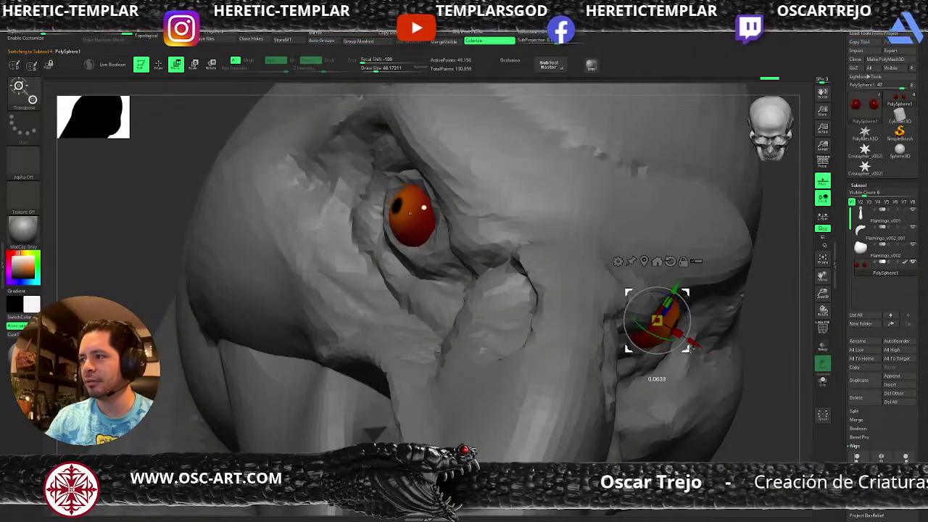
key("q")
Build up a heavy brow mass above the eye on the head mesh with larger ClayBuildup strokes.
left_click_drag(694, 396, 556, 286, "alt")
left_click(570, 315, "alt")
key("1")
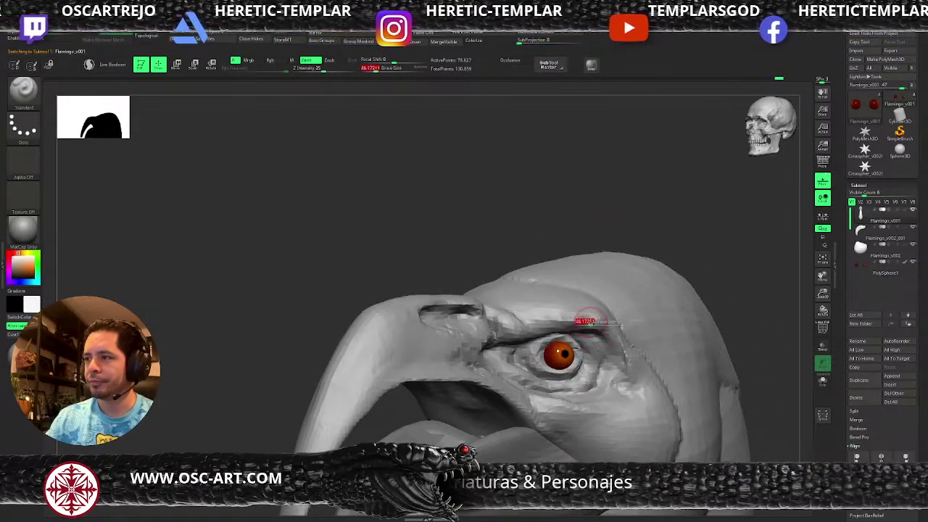
key("b")
key("c")
key("b")
mouse_move(580, 317)
left_mouse_down()
mouse_move(569, 310)
mouse_move(599, 317)
left_mouse_up()
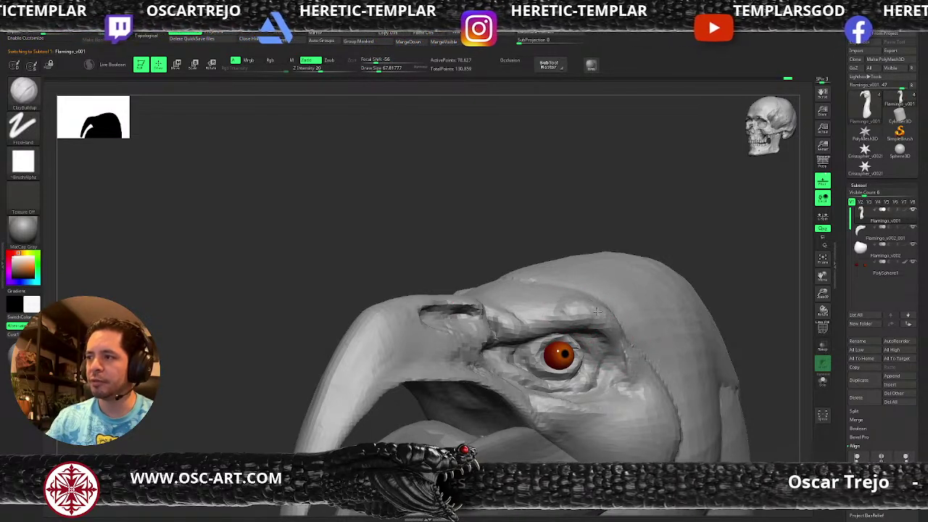
left_click_drag(560, 307, 521, 316)
right_click_drag(521, 316, 497, 291)
mouse_move(497, 291)
left_mouse_down()
mouse_move(602, 298)
mouse_move(516, 270)
mouse_move(508, 289)
mouse_move(539, 270)
mouse_move(603, 284)
mouse_move(625, 321)
mouse_move(616, 275)
mouse_move(612, 287)
left_mouse_up()
key("s")
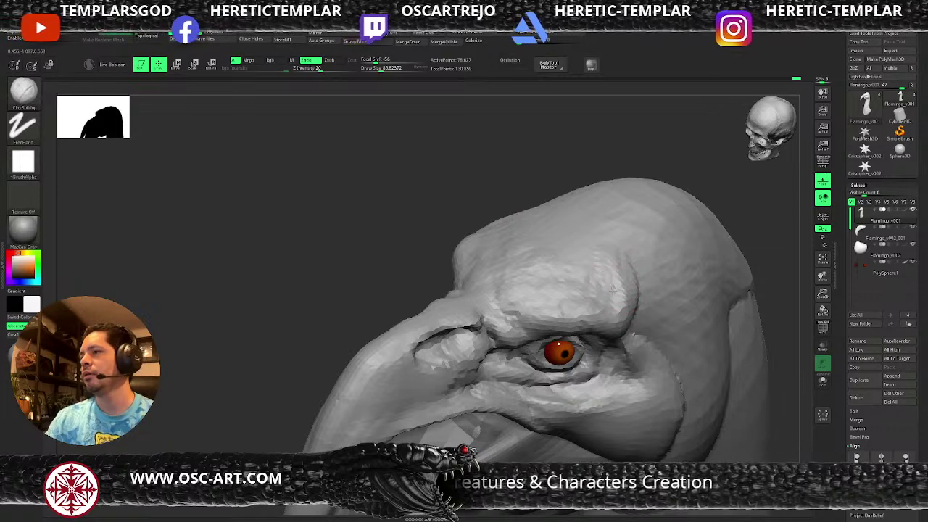
left_click_drag(540, 268, 511, 258)
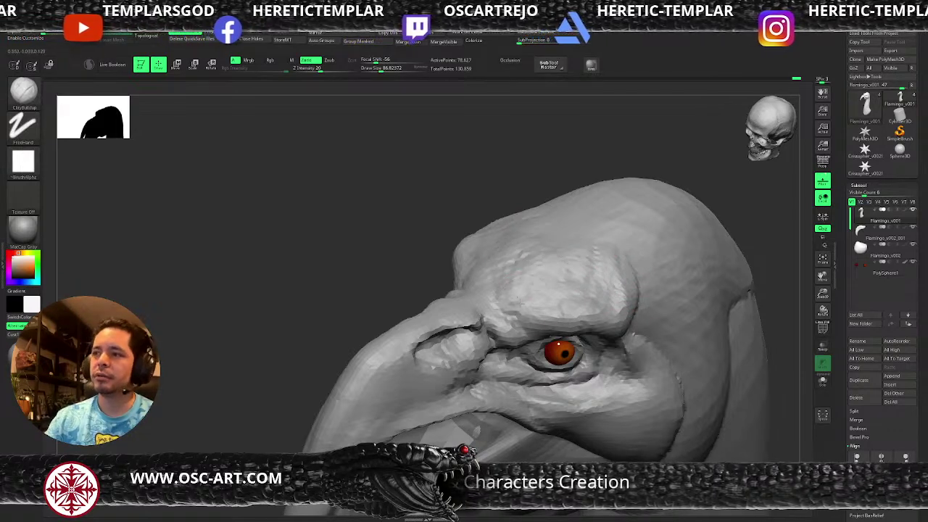
Carve wrinkles into the brow mass and deepen the crease behind the eye with the DamStandard brush.
key("b")
key("d")
key("s")
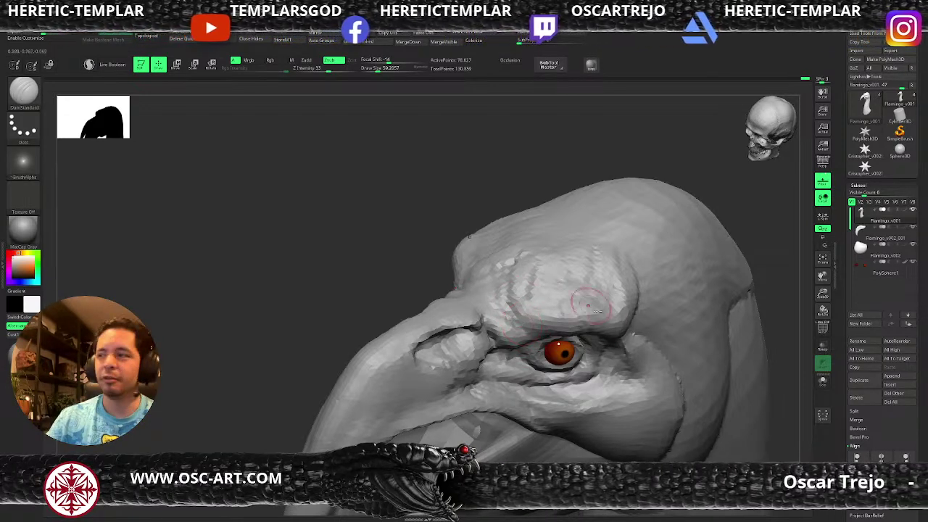
left_click_drag(384, 258, 322, 218)
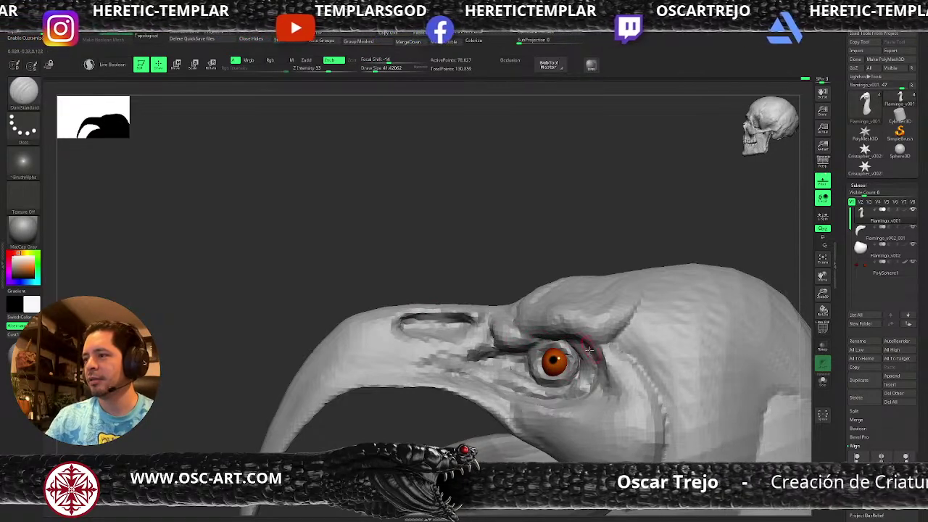
Reshape the brow ridge and forehead profile above the eye with a large Move brush.
key("b")
key("m")
key("v")
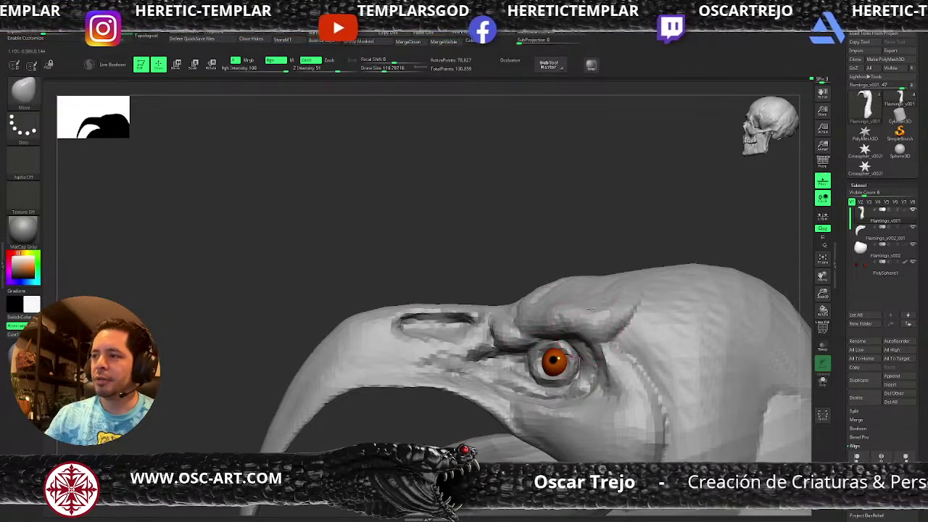
left_click_drag(582, 251, 585, 255)
key("bracketright")
key("bracketright")
left_click_drag(590, 312, 581, 305)
mouse_move(573, 272)
left_mouse_down()
mouse_move(599, 283)
mouse_move(580, 307)
left_mouse_up()
mouse_move(584, 261)
left_mouse_down()
mouse_move(590, 251)
mouse_move(624, 268)
mouse_move(608, 285)
left_mouse_up()
Fill in the area behind the eye over the top of the cheek seam with ClayBuildup.
key("b")
key("c")
key("b")
key("s")
left_click_drag(601, 332, 591, 331)
left_click_drag(586, 319, 600, 339)
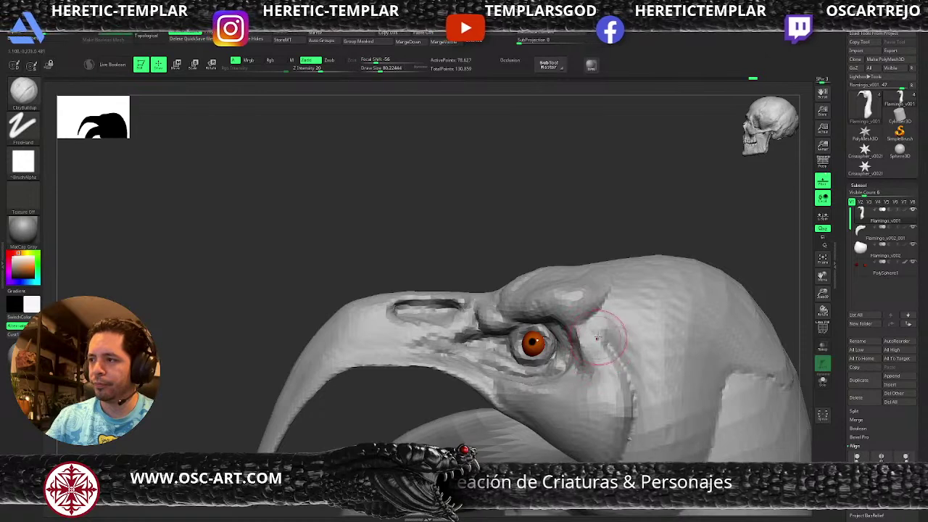
Carve a groove behind the eye at the upper end of the cheek seam with a smaller DamStandard brush.
key("b")
key("d")
key("s")
key("bracketleft")
key("bracketleft")
key("bracketleft")
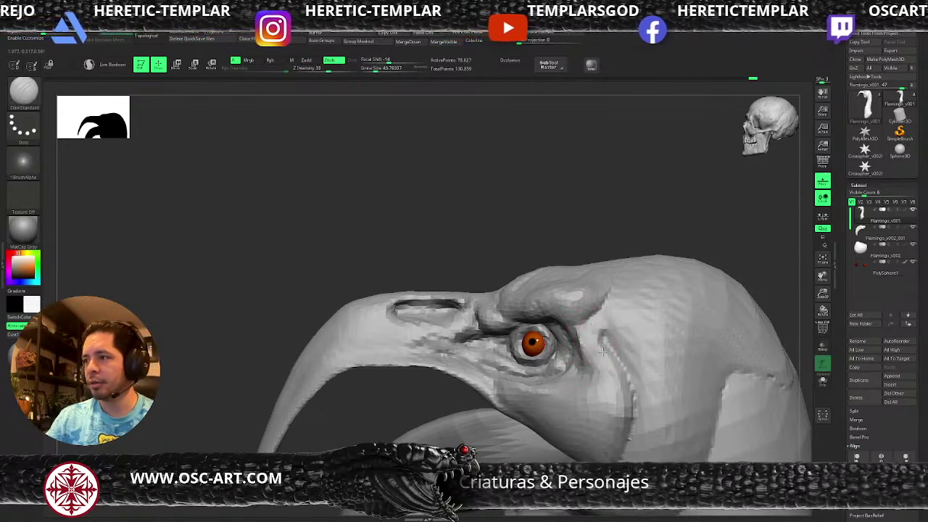
left_click_drag(613, 340, 615, 332)
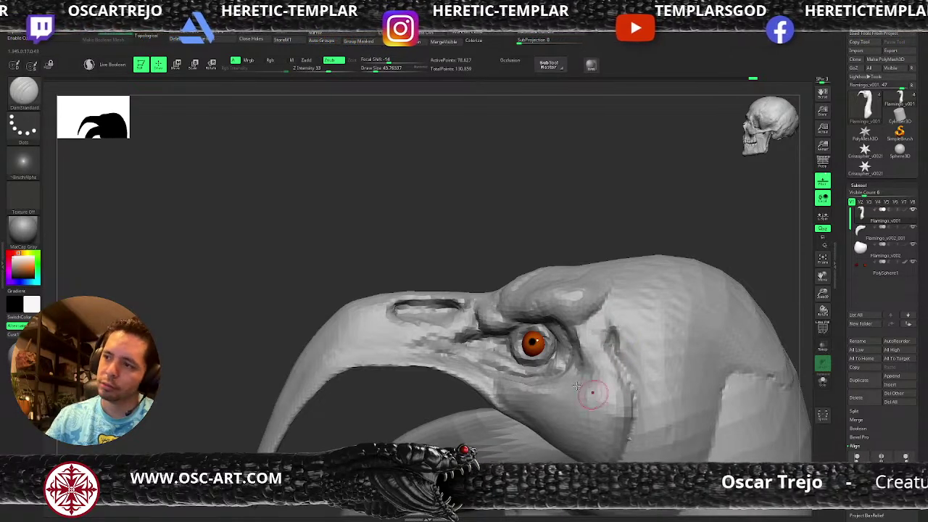
Build up the cheek below the eye toward the mouth corner with a large ClayBuildup brush.
key("b")
key("c")
key("b")
key("bracketright")
key("bracketright")
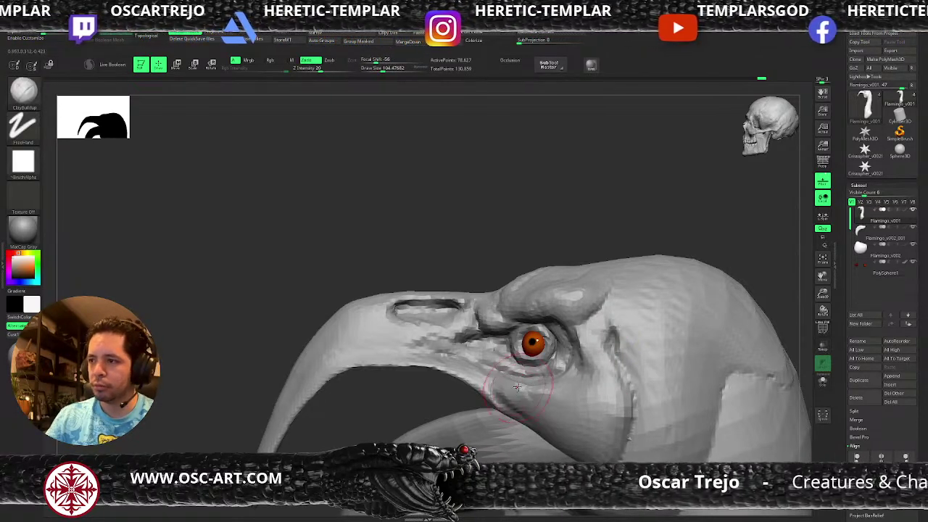
mouse_move(517, 407)
left_mouse_down()
mouse_move(569, 400)
mouse_move(551, 415)
mouse_move(589, 435)
mouse_move(627, 377)
mouse_move(589, 346)
left_mouse_up()
mouse_move(331, 286)
left_mouse_down()
mouse_move(646, 208)
mouse_move(615, 170)
mouse_move(581, 174)
left_mouse_up()
key("s")
left_click_drag(420, 288, 402, 286)
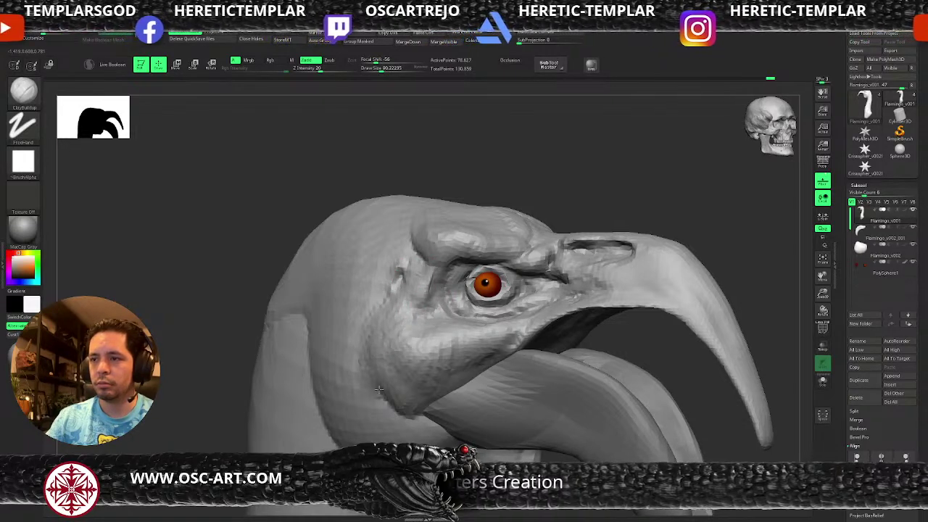
key("bracketright")
key("bracketright")
left_click_drag(456, 380, 502, 355)
Mask everything except the front of the upper beak, pull the nostril forward with the Move brush, and clear the mask.
mouse_move(641, 204)
left_mouse_down("alt")
mouse_move(614, 207)
mouse_move(591, 230)
mouse_move(613, 213)
mouse_move(589, 229)
mouse_move(587, 217)
mouse_move(528, 311)
mouse_move(425, 366)
left_mouse_up("alt")
key("ctrl+i")
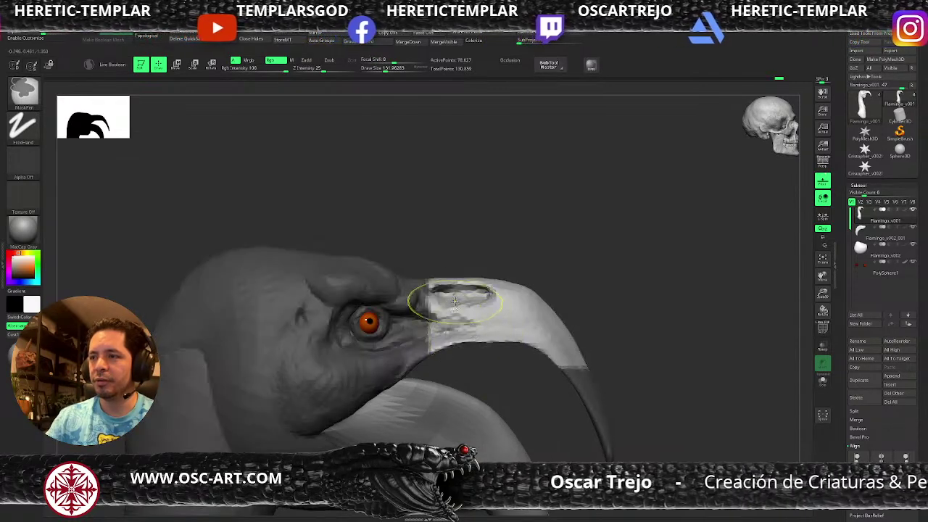
key("b")
key("m")
key("v")
left_click_drag(449, 290, 508, 298)
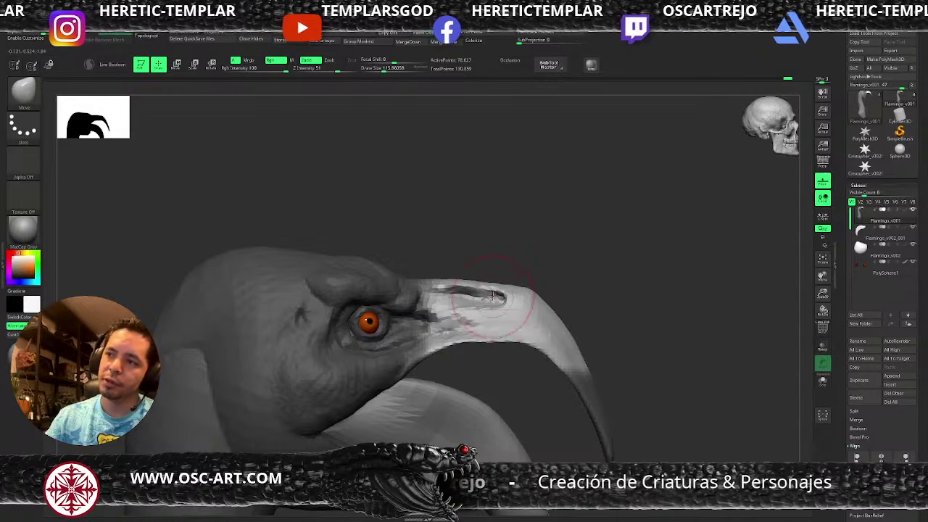
mouse_move(549, 234)
left_mouse_down("ctrl")
mouse_move(535, 214)
mouse_move(384, 290)
left_mouse_up("ctrl")
Sharpen the crease where the brow meets the base of the beak with the DamStandard brush.
key("b")
key("d")
key("s")
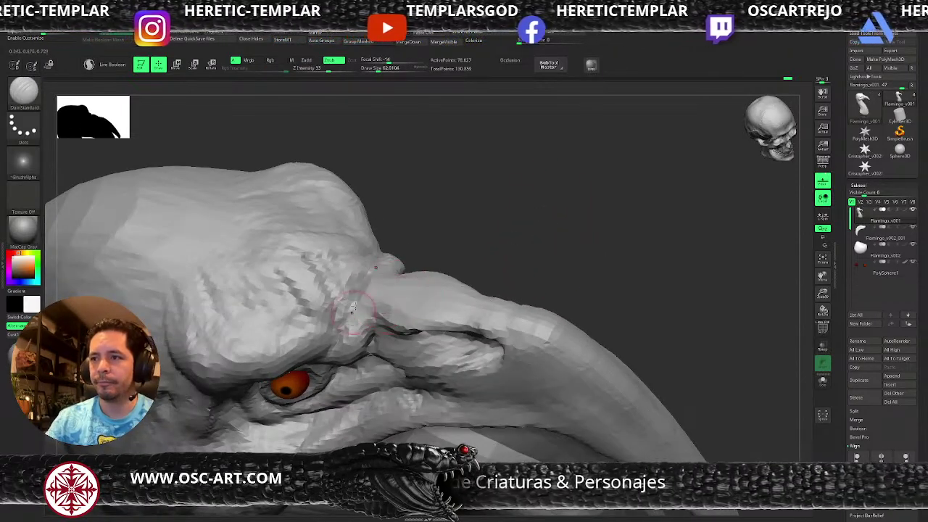
left_click_drag(549, 240, 470, 242)
mouse_move(493, 272)
left_mouse_down("alt")
mouse_move(530, 228)
mouse_move(512, 355)
left_mouse_up("alt")
key("b")
key("m")
key("v")
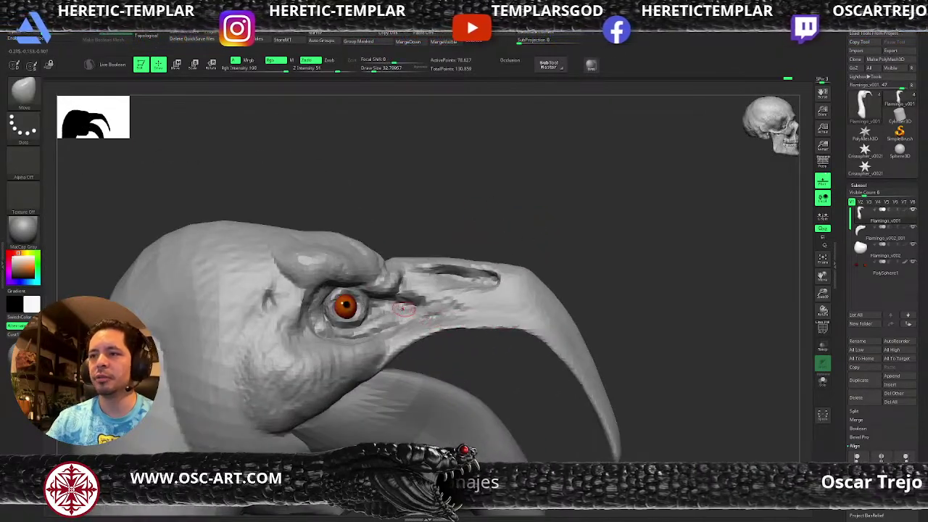
Fill the groove between the eye's front corner and the beak with progressively smaller ClayBuildup strokes.
key("b")
key("c")
key("b")
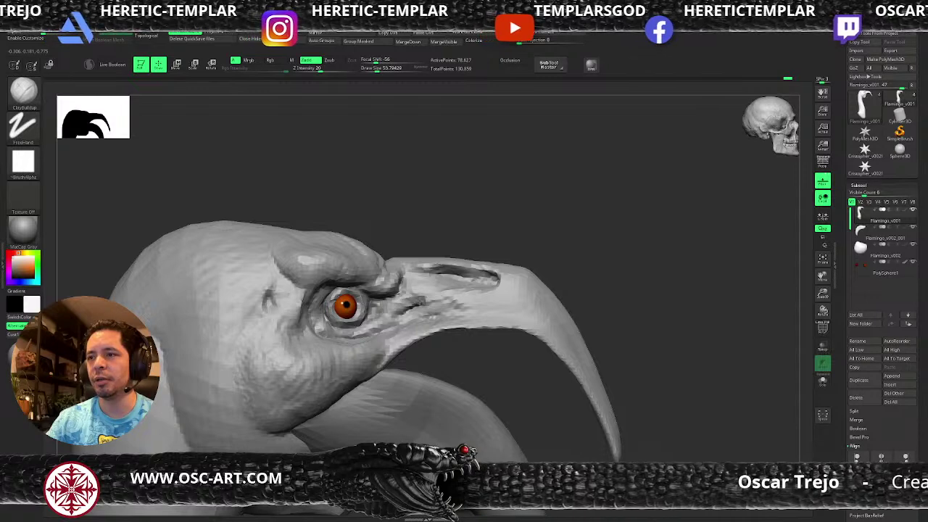
key("shift")
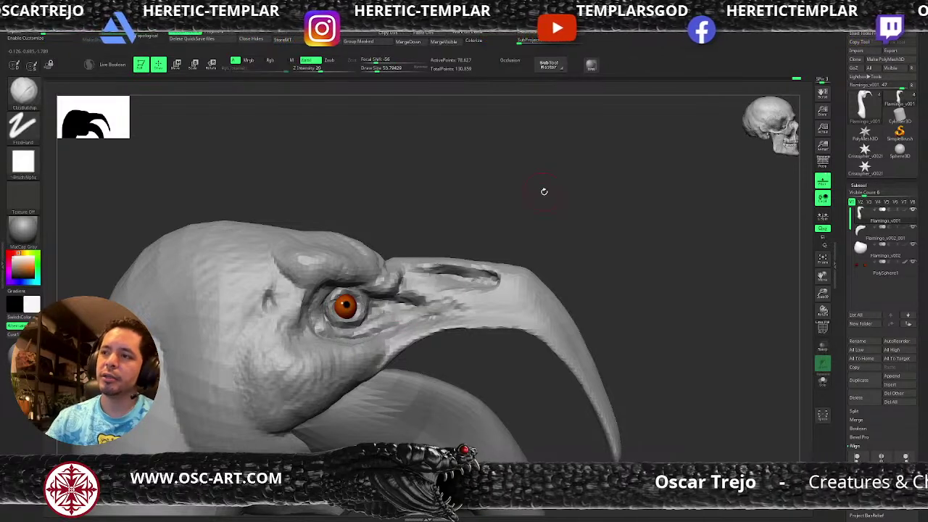
left_click_drag(543, 191, 473, 292)
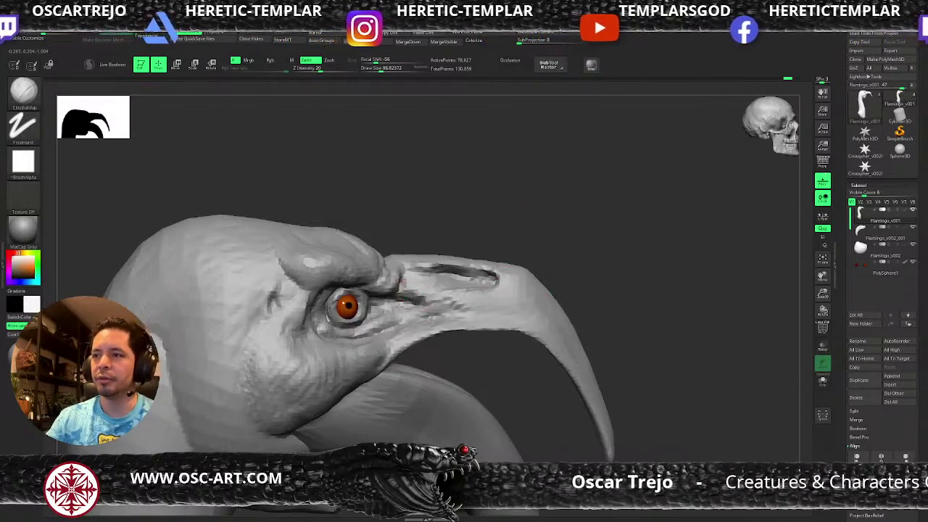
mouse_move(391, 319)
left_mouse_down()
mouse_move(475, 301)
mouse_move(415, 305)
mouse_move(472, 304)
mouse_move(455, 309)
left_mouse_up()
key("bracketleft")
key("bracketleft")
key("bracketleft")
mouse_move(375, 321)
left_mouse_down()
mouse_move(464, 303)
mouse_move(393, 318)
mouse_move(413, 322)
left_mouse_up()
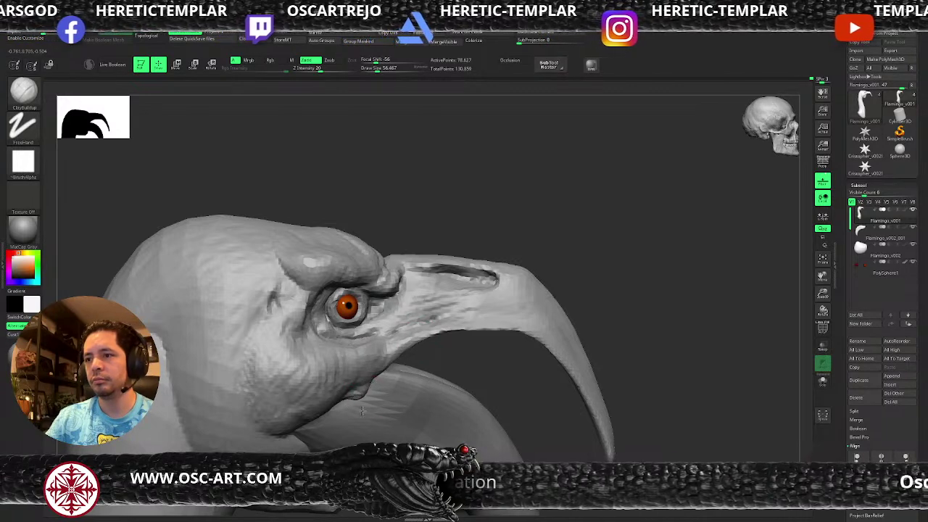
Undo the last stroke and add ClayBuildup strokes along the lower edge of the upper beak.
key("ctrl+z")
key("s")
left_click_drag(443, 333, 447, 333)
key("s")
mouse_move(516, 325)
left_mouse_down()
mouse_move(464, 327)
mouse_move(503, 326)
left_mouse_up()
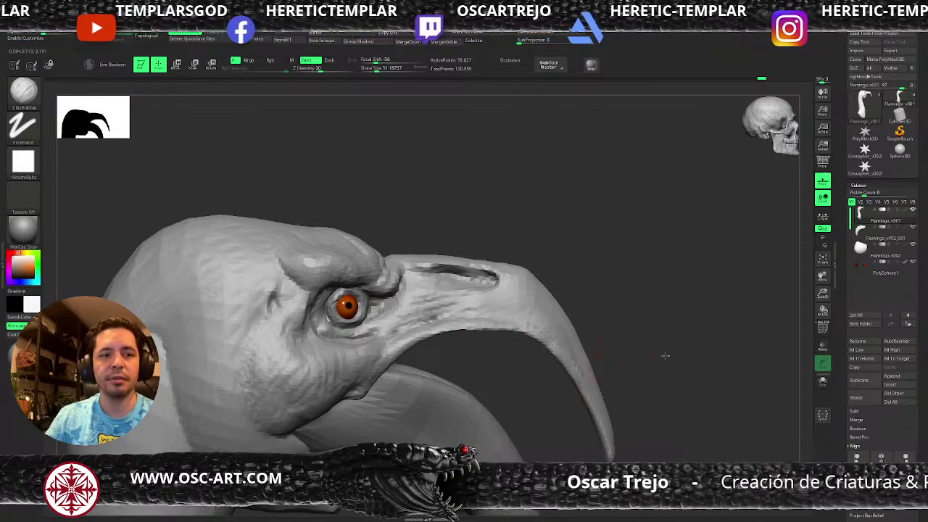
Refine the front end of the nostril with DamStandard and build up its rim and the beak's bridge with ClayBuildup.
left_click_drag(668, 353, 616, 341)
key("b")
key("d")
key("s")
mouse_move(587, 269)
left_mouse_down()
mouse_move(611, 271)
mouse_move(576, 265)
left_mouse_up()
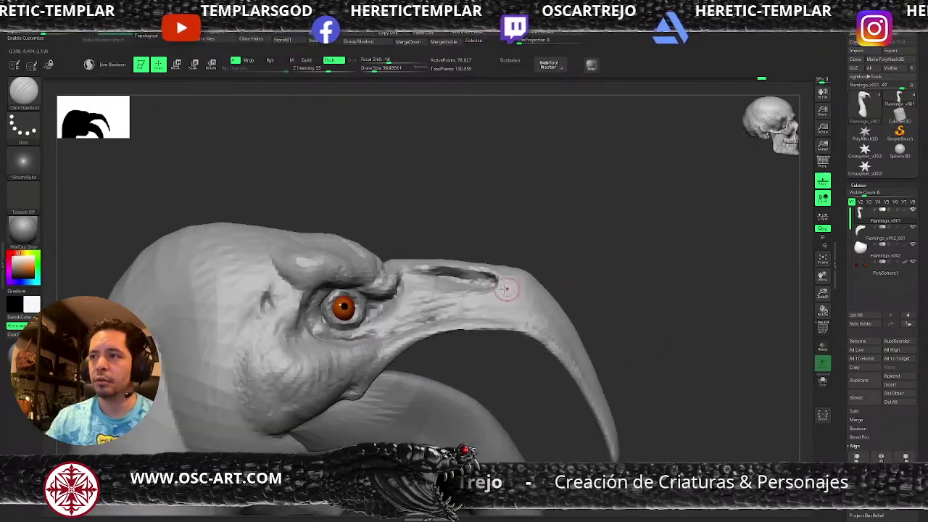
key("b")
key("c")
key("b")
left_click_drag(468, 258, 506, 288)
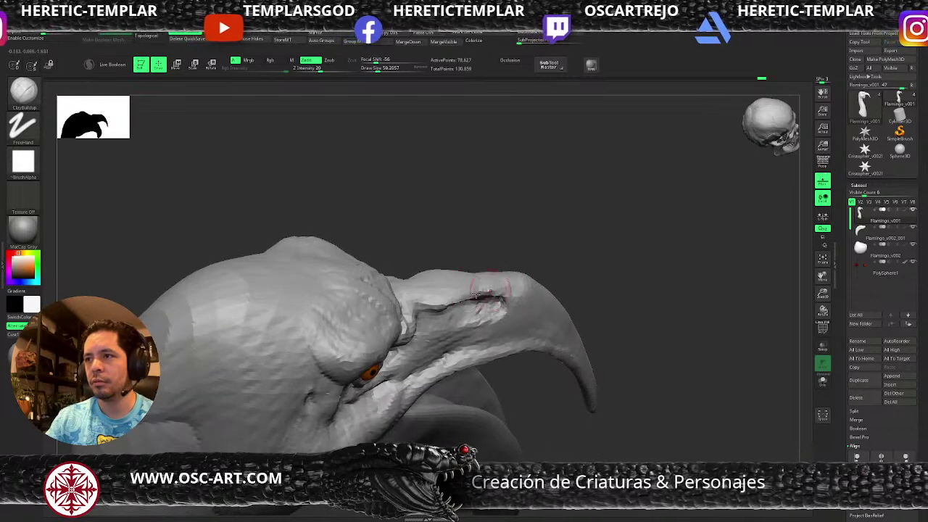
mouse_move(441, 311)
left_mouse_down()
mouse_move(502, 294)
mouse_move(429, 307)
left_mouse_up()
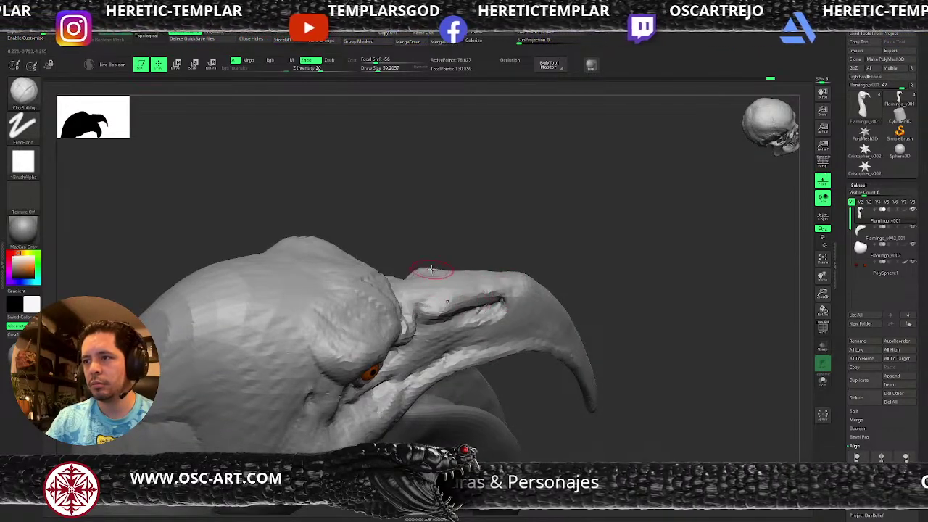
left_click_drag(575, 253, 437, 288)
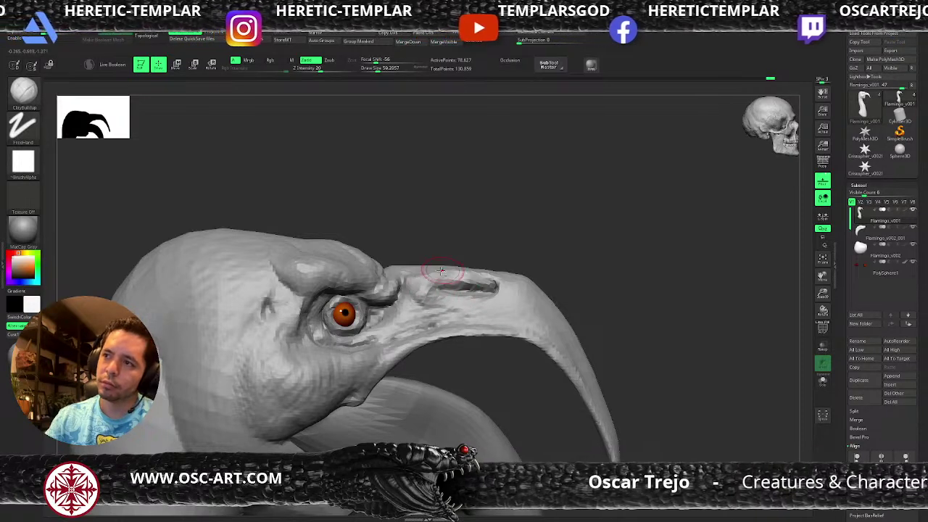
mouse_move(455, 270)
left_mouse_down()
mouse_move(449, 236)
mouse_move(369, 253)
mouse_move(377, 217)
mouse_move(391, 247)
mouse_move(428, 261)
left_mouse_up()
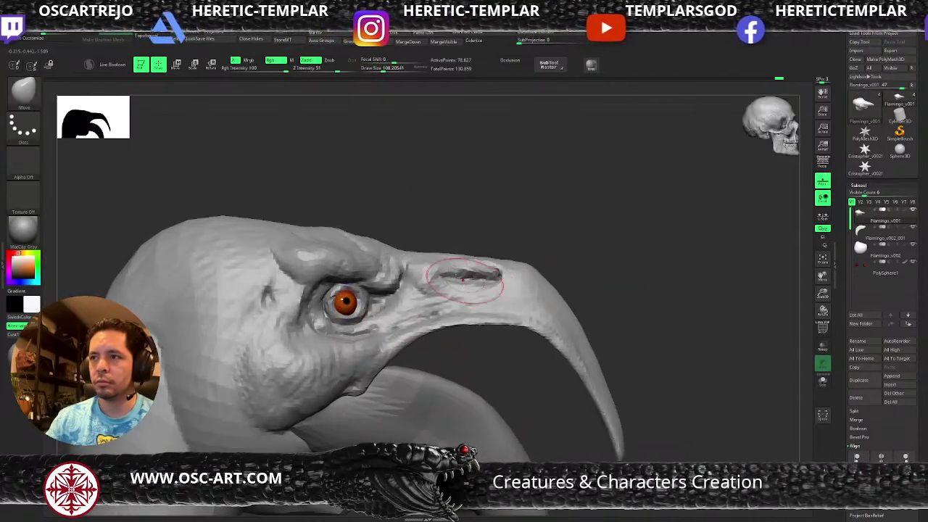
Reshape the bridge and hooked profile of the upper beak with a large Move brush.
left_click_drag(432, 239, 369, 255)
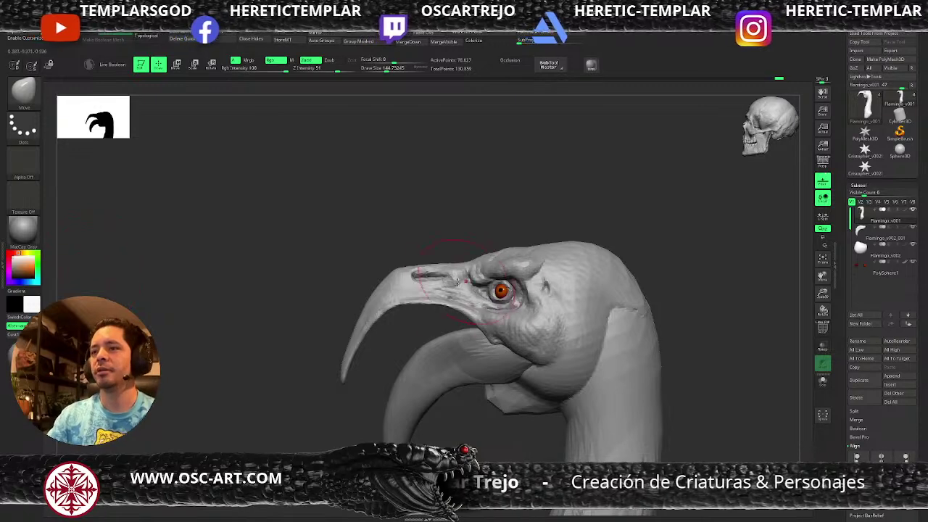
mouse_move(389, 260)
left_mouse_down("shift")
mouse_move(409, 291)
mouse_move(382, 278)
left_mouse_up("shift")
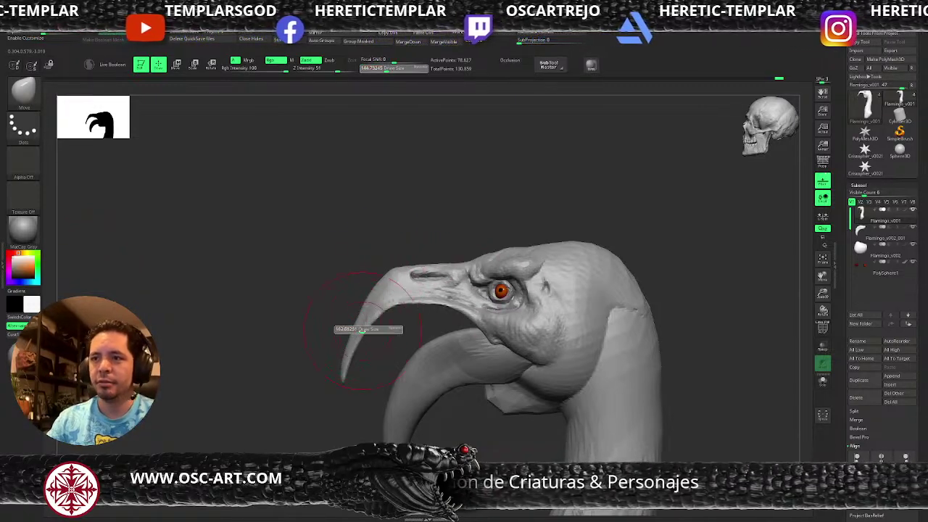
left_click_drag(259, 360, 364, 258)
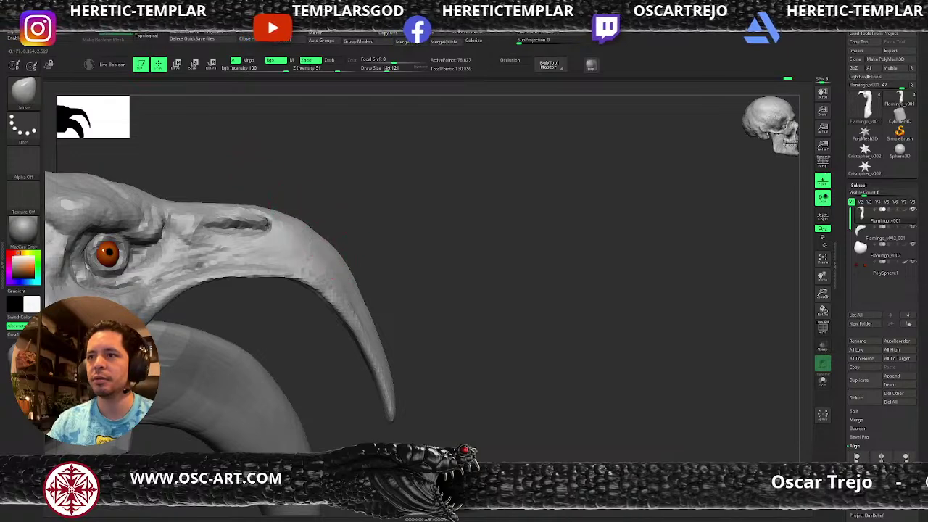
Carve long grooves along the side of the upper beak from the nostril toward the tip with DamStandard.
key("b")
key("d")
key("s")
left_click_drag(366, 268, 331, 290)
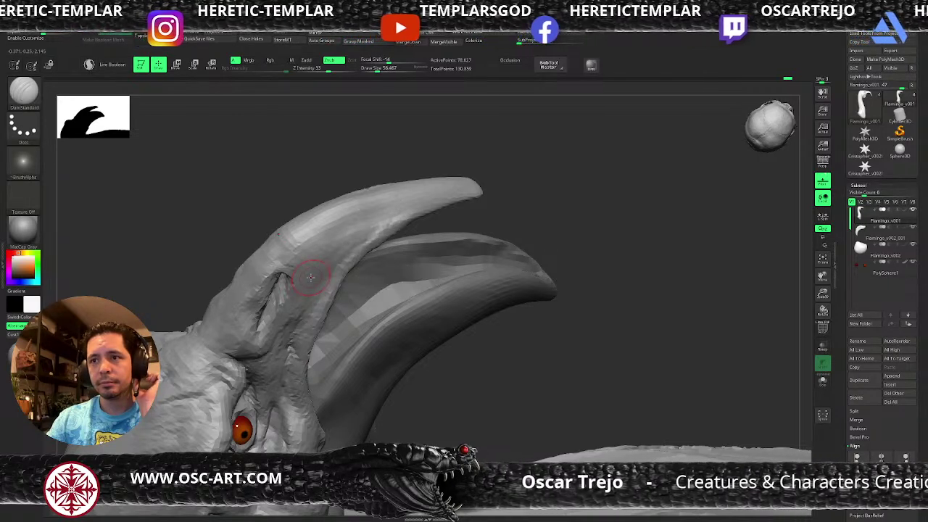
mouse_move(313, 252)
left_mouse_down()
mouse_move(290, 272)
mouse_move(340, 217)
left_mouse_up()
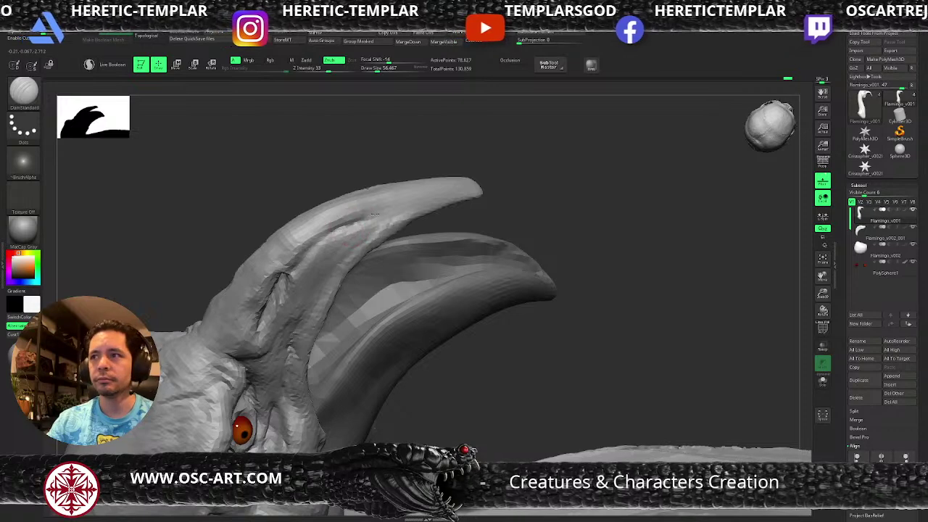
mouse_move(471, 194)
left_mouse_down()
mouse_move(493, 191)
mouse_move(489, 180)
mouse_move(490, 213)
mouse_move(457, 207)
mouse_move(498, 241)
mouse_move(373, 250)
left_mouse_up()
key("s")
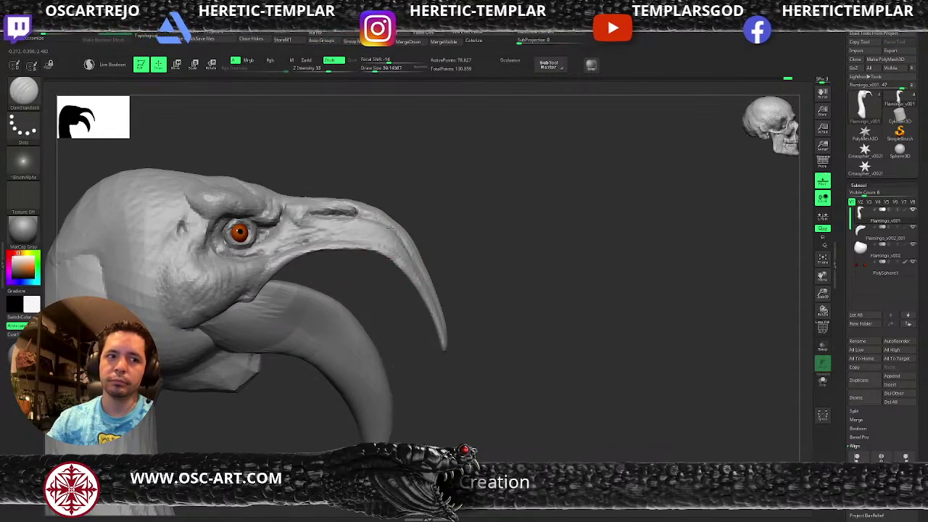
left_click_drag(481, 221, 528, 228)
key("s")
left_click(296, 305)
Adjust the silhouette of the head and upper neck with a much larger Move brush.
key("bracketright")
key("bracketright")
key("bracketright")
key("bracketright")
key("bracketright")
key("bracketright")
key("bracketright")
key("bracketright")
key("bracketright")
key("bracketright")
mouse_move(534, 276)
left_mouse_down()
mouse_move(481, 258)
mouse_move(534, 240)
left_mouse_up()
key("b")
key("m")
key("v")
mouse_move(347, 292)
left_mouse_down()
mouse_move(336, 290)
mouse_move(342, 275)
mouse_move(322, 224)
mouse_move(321, 232)
mouse_move(362, 213)
mouse_move(373, 219)
left_mouse_up()
key("bracketleft")
key("bracketleft")
key("bracketleft")
key("bracketleft")
key("bracketleft")
key("bracketleft")
key("bracketleft")
key("bracketleft")
mouse_move(545, 209)
left_mouse_down("alt")
mouse_move(527, 195)
mouse_move(530, 254)
left_mouse_up("alt")
Add skin folds to the jaw area beneath the cheek with a smaller ClayBuildup brush.
key("b")
key("c")
key("b")
key("bracketleft")
key("bracketleft")
key("bracketleft")
key("bracketleft")
key("bracketleft")
key("bracketleft")
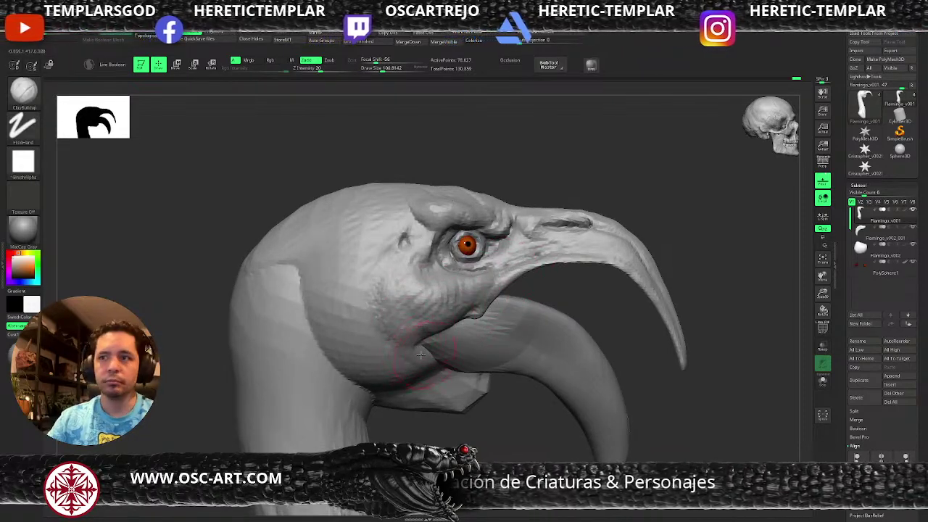
left_click_drag(373, 351, 412, 367)
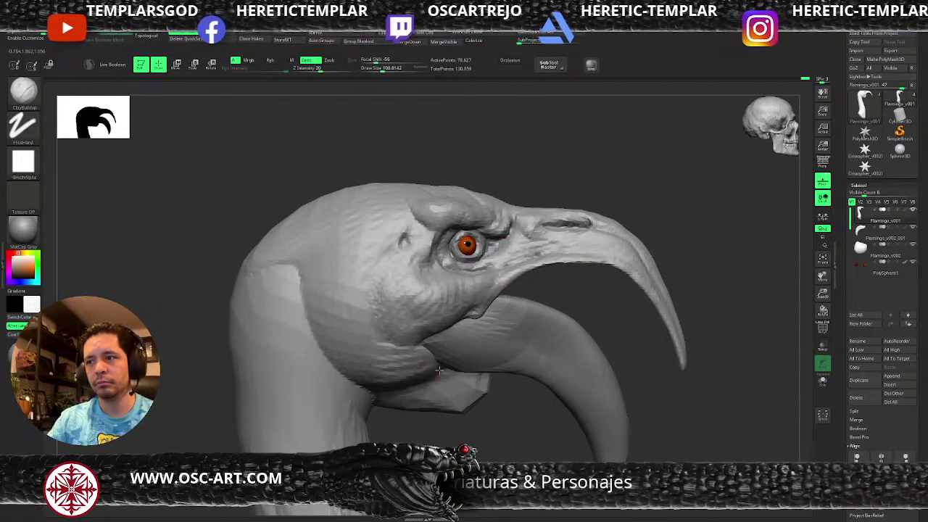
Reshape the angular throat flap under the jaw into a rounded pouch with the Move brush and smooth it.
key("b")
key("d")
key("s")
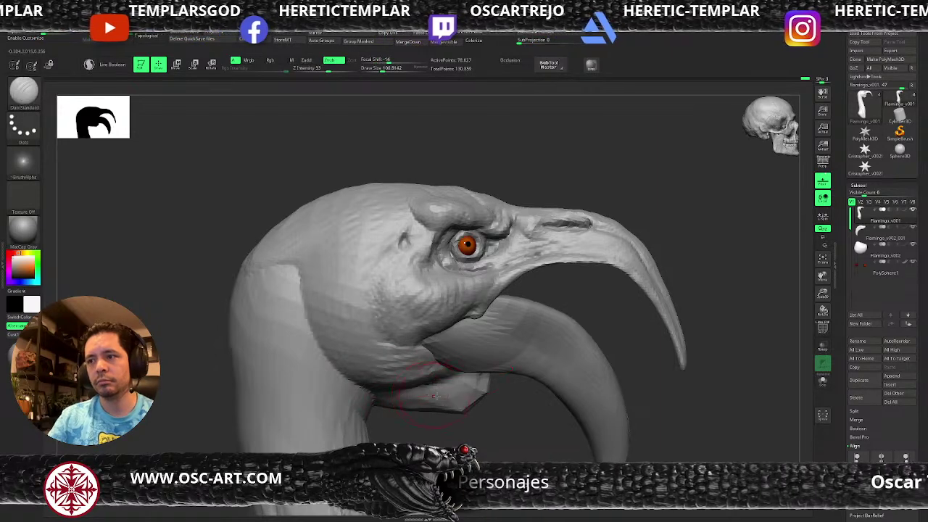
key("b")
key("m")
key("v")
key("ctrl+z")
key("ctrl+z")
mouse_move(377, 415)
left_mouse_down()
mouse_move(390, 429)
mouse_move(389, 360)
left_mouse_up()
mouse_move(464, 353)
left_mouse_down()
mouse_move(459, 338)
mouse_move(462, 346)
mouse_move(475, 339)
left_mouse_up()
key("s")
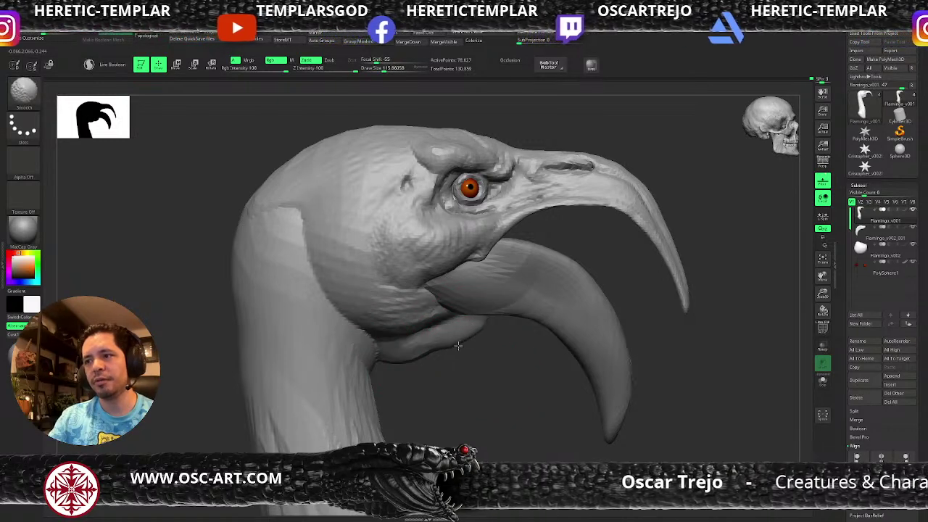
Add volume to the throat pouch beneath the jaw with ClayBuildup.
key("b")
key("c")
key("b")
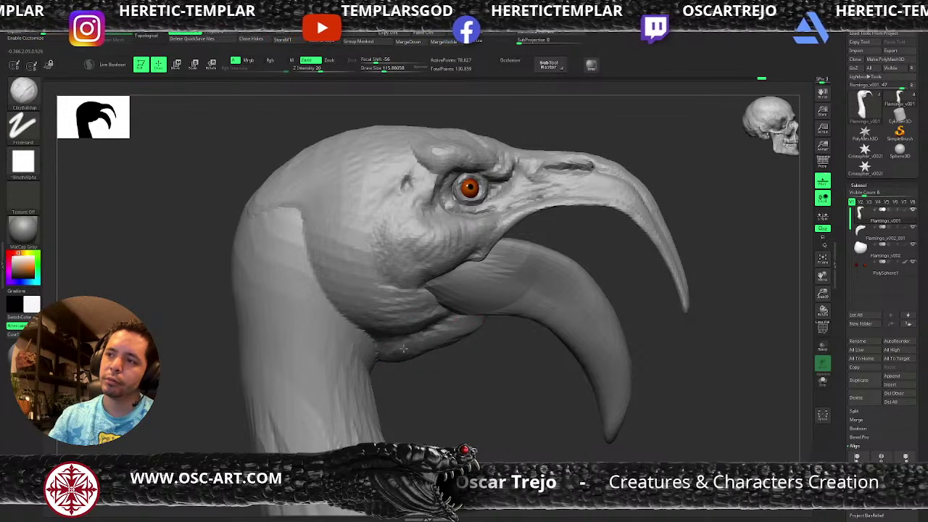
mouse_move(477, 397)
left_mouse_down("alt")
mouse_move(443, 374)
mouse_move(471, 406)
left_mouse_up("alt")
Build long muscle strands down the neck from the head to the body with a larger ClayBuildup brush.
right_click_drag(362, 258, 317, 236)
left_click_drag(330, 219, 312, 263)
mouse_move(322, 217)
left_mouse_down()
mouse_move(308, 297)
mouse_move(313, 373)
left_mouse_up()
right_click_drag(281, 362, 355, 337)
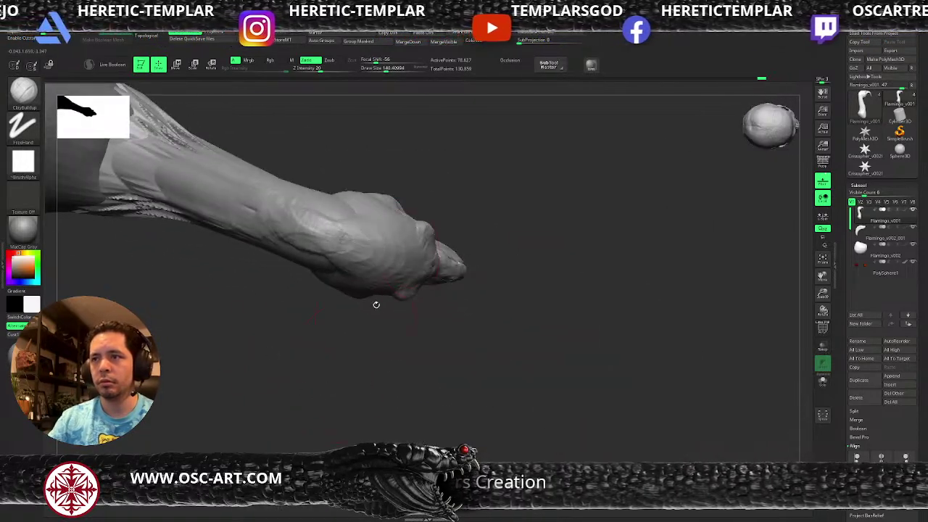
right_click_drag(354, 298, 268, 179)
mouse_move(240, 165)
left_mouse_down()
mouse_move(374, 210)
mouse_move(416, 249)
left_mouse_up()
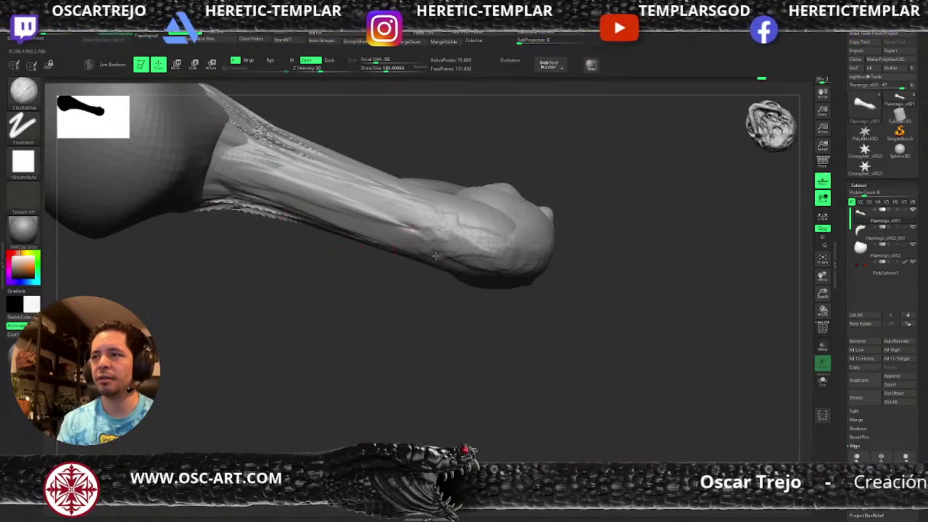
Smooth the rough strands on the side of the neck and layer more ClayBuildup strokes over them.
right_click_drag(394, 296, 249, 269)
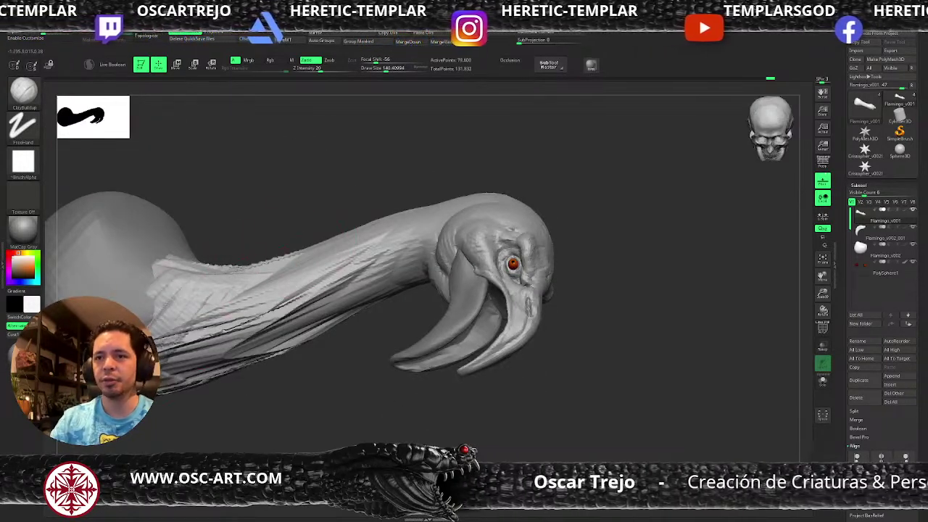
mouse_move(195, 373)
left_mouse_down("shift")
mouse_move(192, 348)
mouse_move(246, 337)
mouse_move(312, 283)
mouse_move(352, 268)
mouse_move(357, 296)
mouse_move(251, 328)
mouse_move(351, 312)
left_mouse_up("shift")
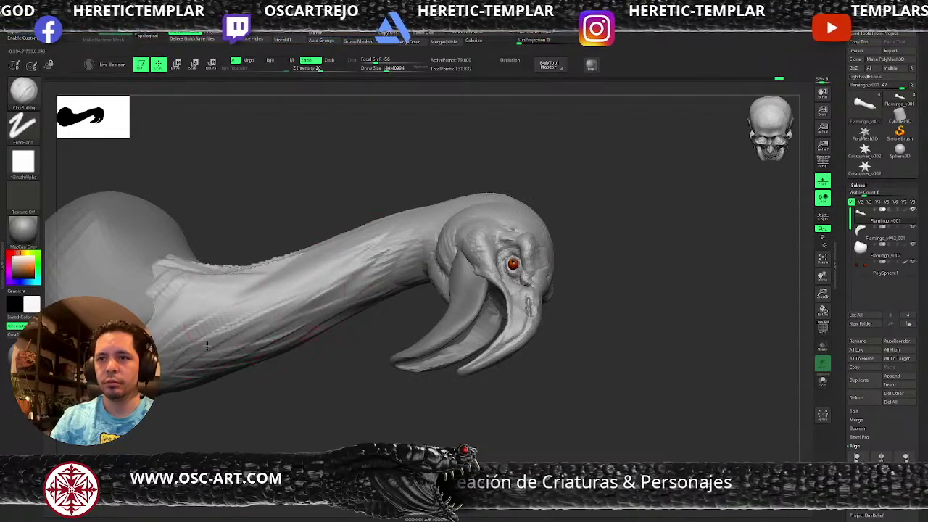
left_click_drag(265, 316, 196, 303)
right_click_drag(196, 303, 293, 250)
left_click_drag(301, 246, 200, 341)
mouse_move(332, 228)
left_mouse_down()
mouse_move(312, 249)
mouse_move(394, 197)
mouse_move(417, 214)
left_mouse_up()
Add strands below the back of the head and smooth the ragged area where the neck joins the body.
mouse_move(503, 183)
right_mouse_down()
mouse_move(527, 180)
mouse_move(475, 207)
right_mouse_up()
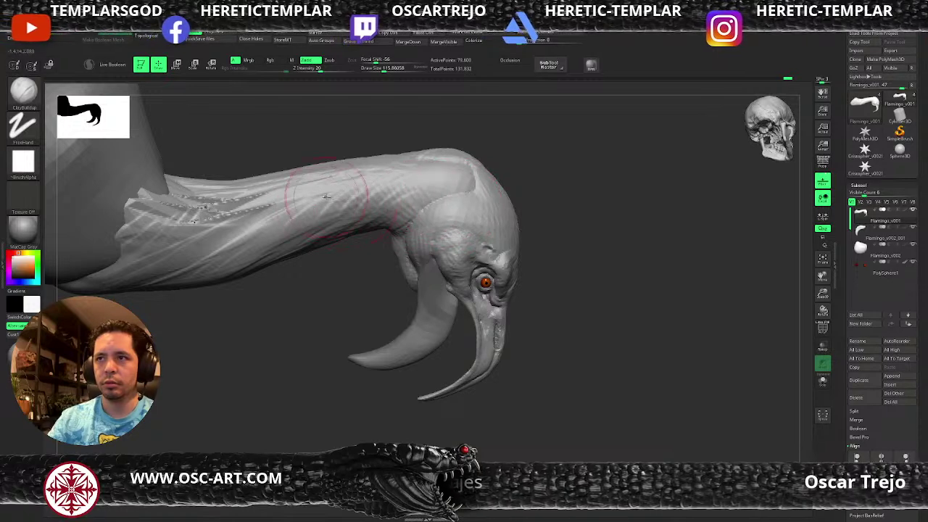
mouse_move(390, 192)
left_mouse_down()
mouse_move(426, 204)
mouse_move(433, 190)
mouse_move(382, 186)
left_mouse_up()
key("bracketleft")
mouse_move(230, 203)
left_mouse_down("shift")
mouse_move(174, 220)
mouse_move(134, 210)
mouse_move(151, 240)
mouse_move(196, 241)
left_mouse_up("shift")
key("s")
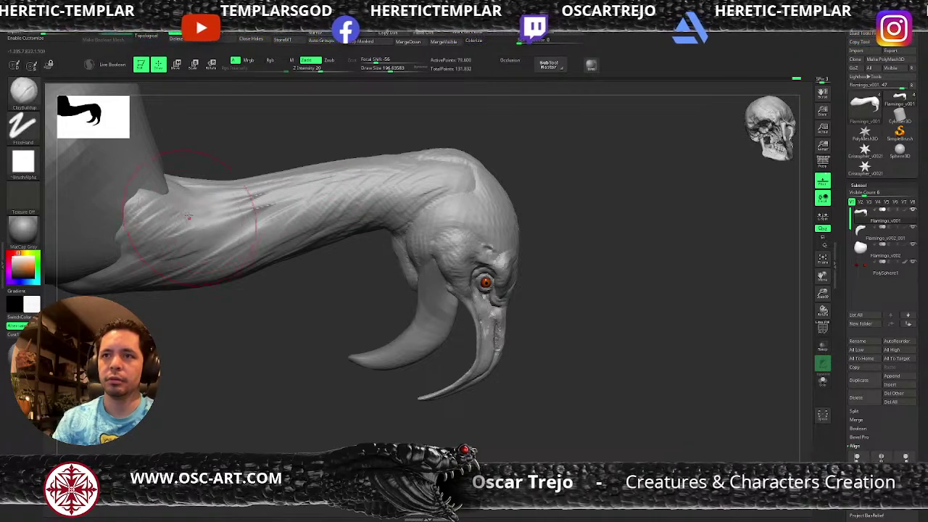
mouse_move(257, 321)
left_mouse_down()
mouse_move(227, 305)
mouse_move(299, 350)
mouse_move(371, 267)
mouse_move(379, 341)
left_mouse_up()
Adjust the curve of the neck with a large Move brush.
key("b")
key("m")
key("v")
key("s")
mouse_move(219, 348)
left_mouse_down()
mouse_move(229, 348)
mouse_move(200, 346)
left_mouse_up()
key("s")
left_click_drag(285, 317, 291, 289)
Flatten and even out the muscle strands along the neck and its base with a large TrimDynamic brush.
key("b")
key("t")
key("d")
mouse_move(284, 248)
left_mouse_down()
mouse_move(277, 275)
mouse_move(266, 270)
mouse_move(257, 293)
left_mouse_up()
left_click_drag(327, 224, 312, 331, "alt")
left_click_drag(267, 294, 248, 363)
mouse_move(281, 254)
left_mouse_down()
mouse_move(266, 349)
mouse_move(271, 294)
left_mouse_up()
left_click_drag(269, 330, 251, 388)
left_click_drag(334, 304, 435, 307)
left_click_drag(262, 298, 269, 377)
left_click_drag(263, 319, 263, 406)
mouse_move(364, 356)
left_mouse_down()
mouse_move(341, 321)
mouse_move(362, 309)
left_mouse_up()
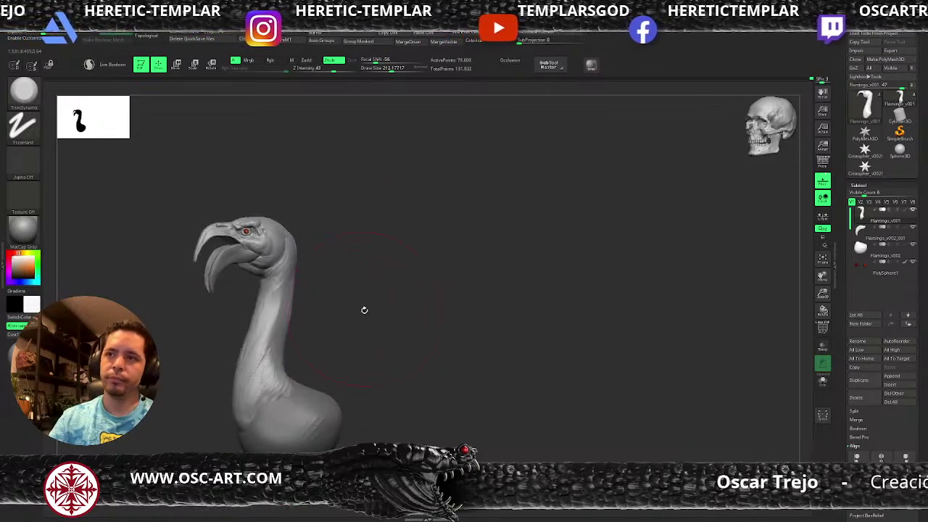
mouse_move(352, 257)
left_mouse_down()
mouse_move(394, 317)
mouse_move(402, 278)
left_mouse_up()
scroll(402, 290, "up", 3)
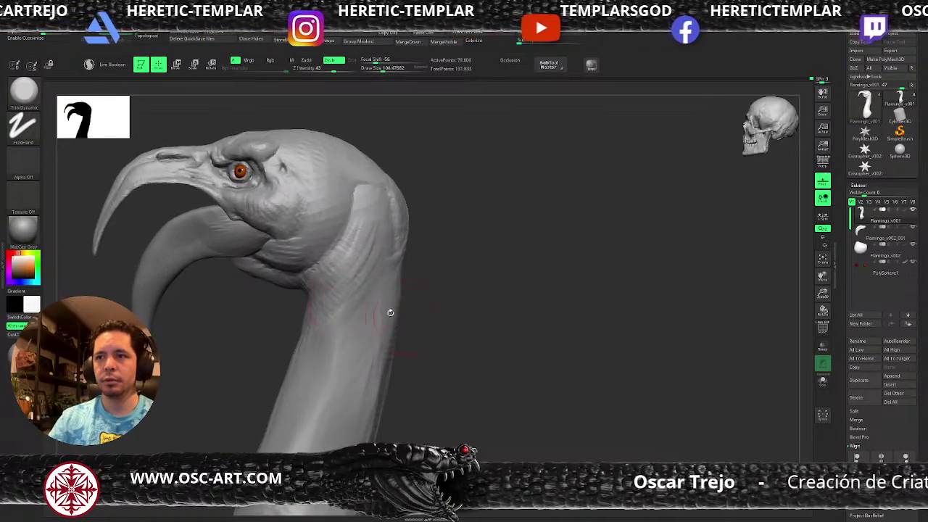
Adjust the throat beneath the jaw and the back of the head with a large Move brush.
key("b")
key("m")
key("v")
key("s")
left_click_drag(310, 290, 303, 293)
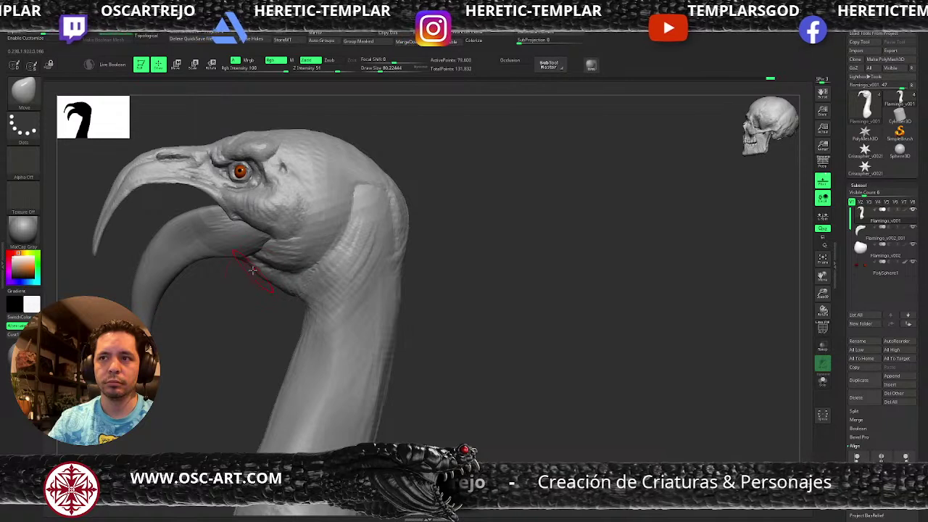
scroll(233, 283, "down", 3)
left_click_drag(218, 290, 433, 256)
scroll(495, 289, "up", 3)
left_click_drag(214, 196, 207, 189)
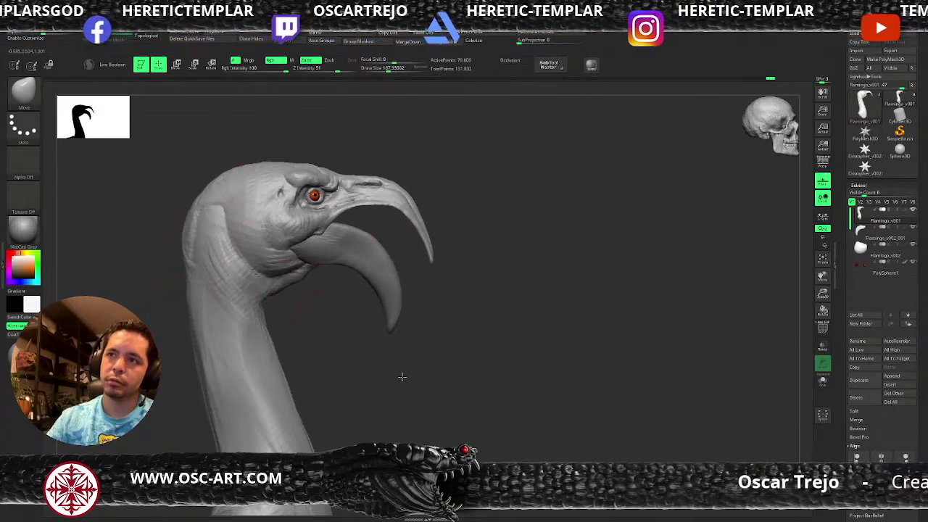
scroll(383, 354, "down", 3)
left_click_drag(384, 353, 500, 308, "alt")
Select the lower beak subtool and check its shape from below and from the side.
mouse_move(900, 216)
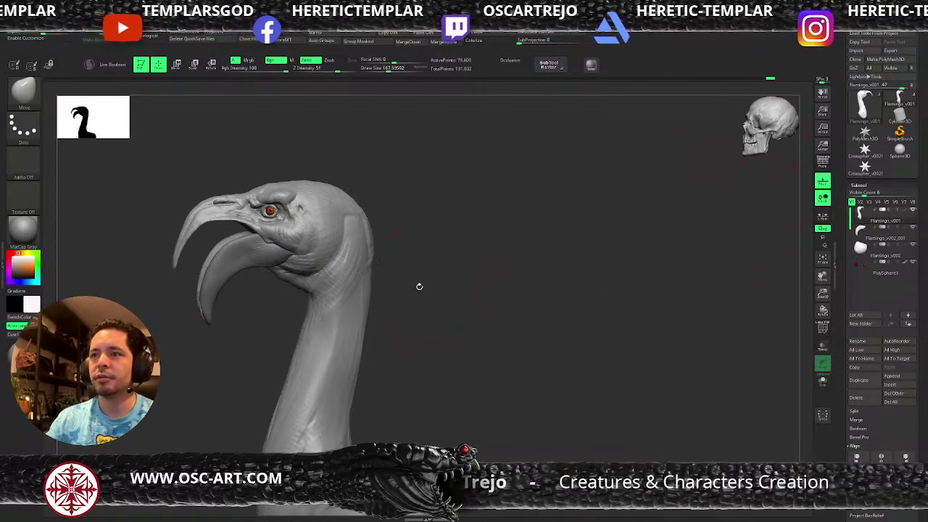
left_click_drag(416, 290, 368, 296)
left_click_drag(231, 338, 416, 448, "alt")
left_click_drag(296, 382, 403, 392)
left_click(403, 393, "alt")
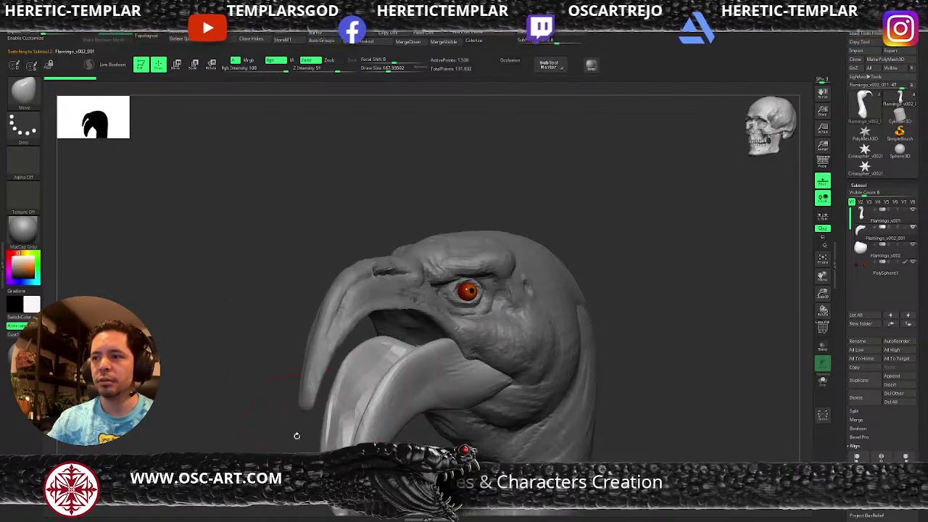
left_click_drag(310, 433, 338, 425)
left_click_drag(414, 387, 434, 391)
left_click_drag(554, 373, 517, 356)
Try to remesh the lower beak with the Remesh By Dynamesh deformer at a higher resolution.
key("w")
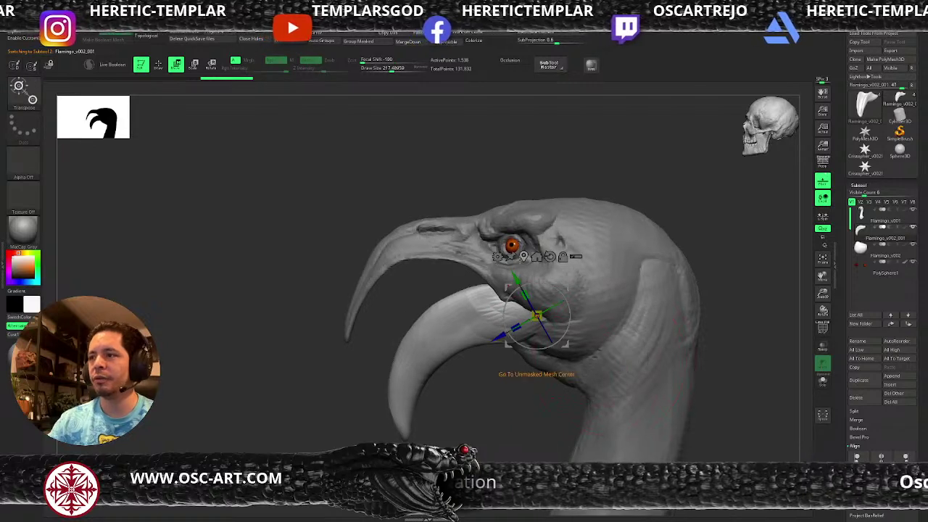
left_click(497, 256)
left_click(589, 307)
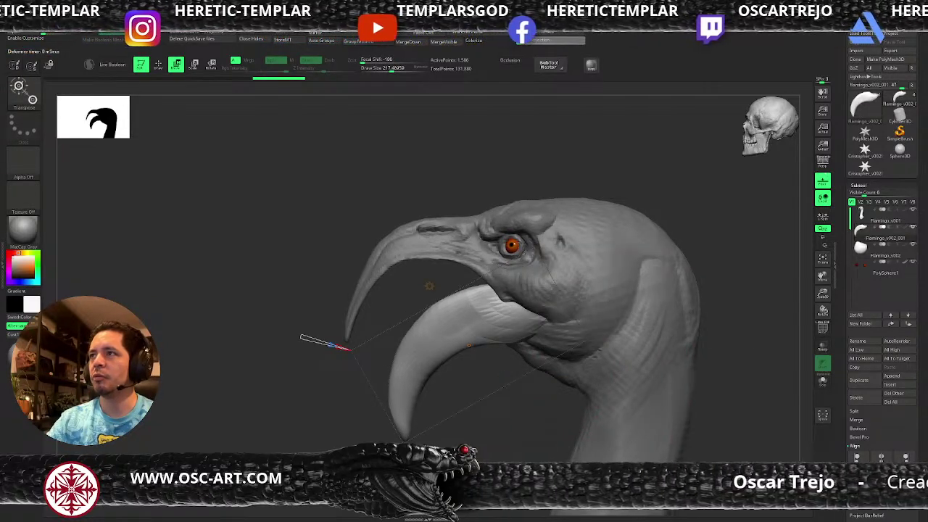
left_click_drag(406, 109, 437, 145, "shift")
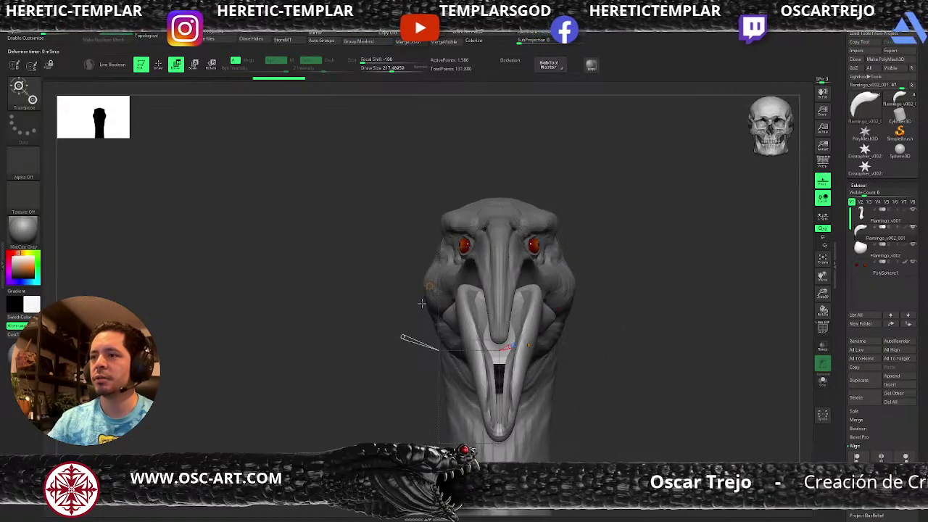
left_click_drag(403, 337, 369, 378)
key("shift+f")
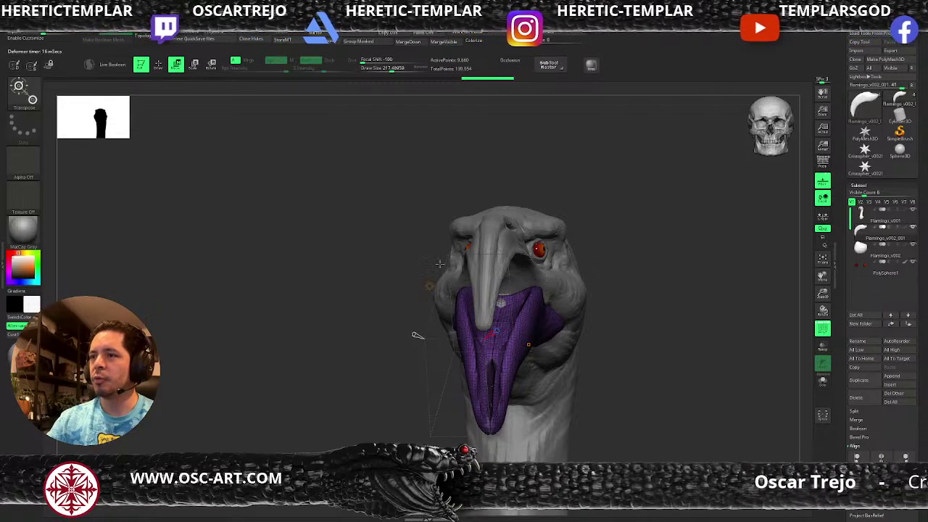
left_click(429, 286)
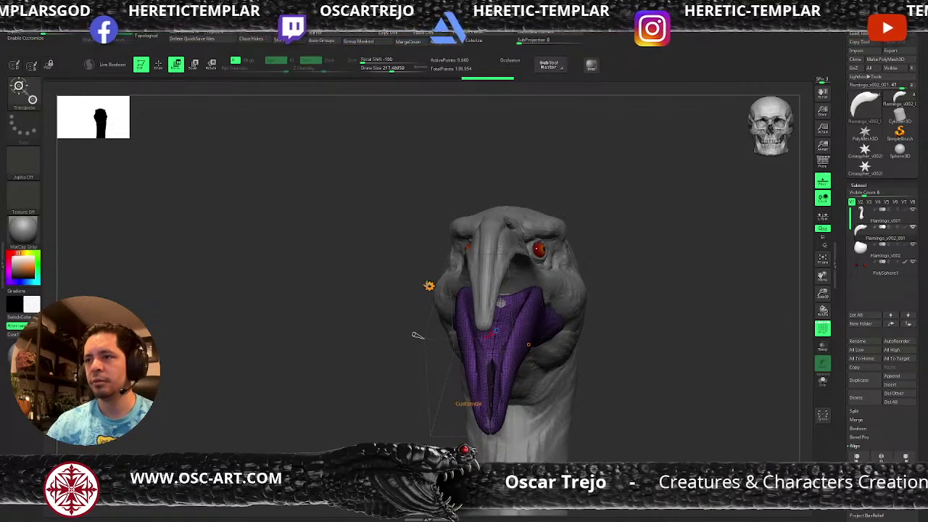
left_click(429, 286)
left_click(666, 285)
mouse_move(665, 283)
left_mouse_down()
mouse_move(641, 280)
mouse_move(642, 213)
mouse_move(645, 265)
left_mouse_up()
Try to close the hole along the middle of the remeshed lower beak and isolate the piece.
key("q")
key("ctrl+shift")
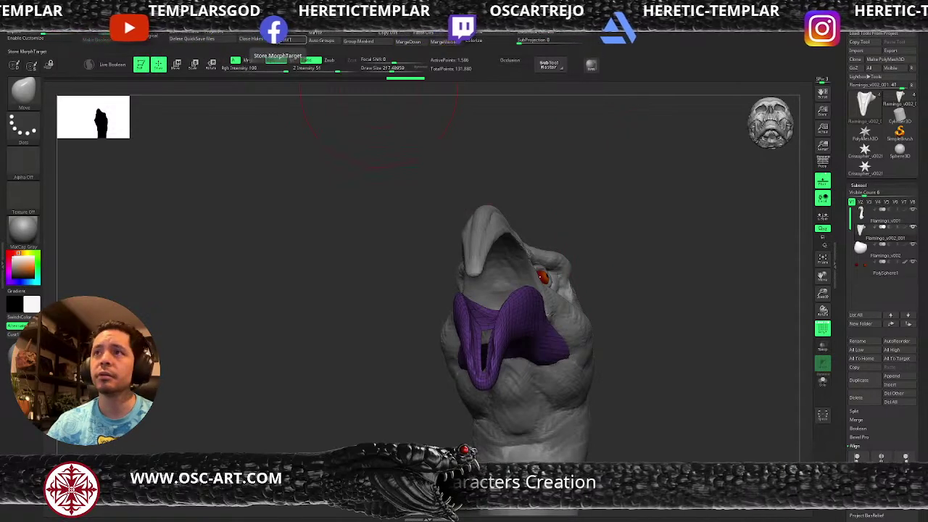
left_click(266, 40)
left_click_drag(286, 217, 285, 241)
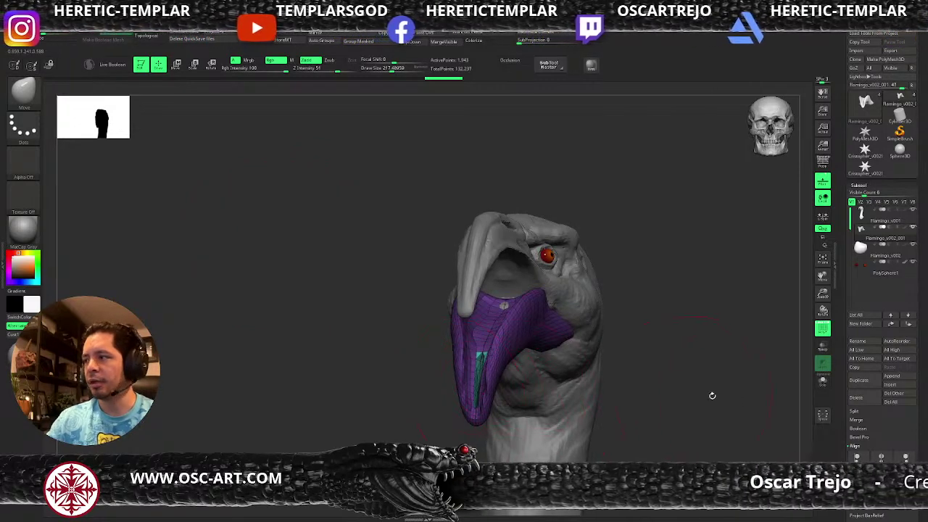
left_click(822, 380)
mouse_move(714, 376)
left_mouse_down()
mouse_move(752, 297)
mouse_move(676, 331)
mouse_move(657, 396)
mouse_move(628, 396)
left_mouse_up()
Try smoothing the gap in the isolated lower beak with a smaller brush, and undo back to the mesh before remeshing.
key("ctrl")
key("s")
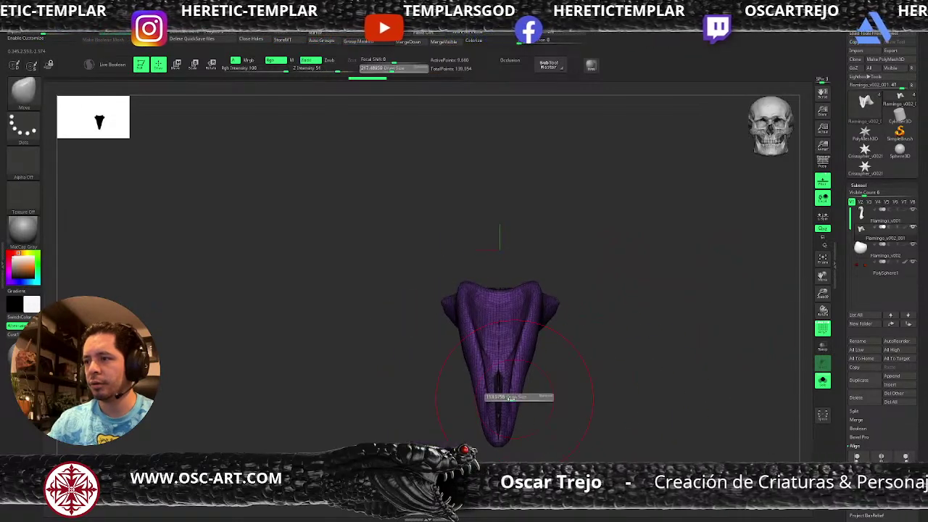
left_click_drag(515, 396, 498, 396)
left_click_drag(498, 396, 495, 349, "shift")
key("ctrl+z")
key("ctrl+z")
key("ctrl+z")
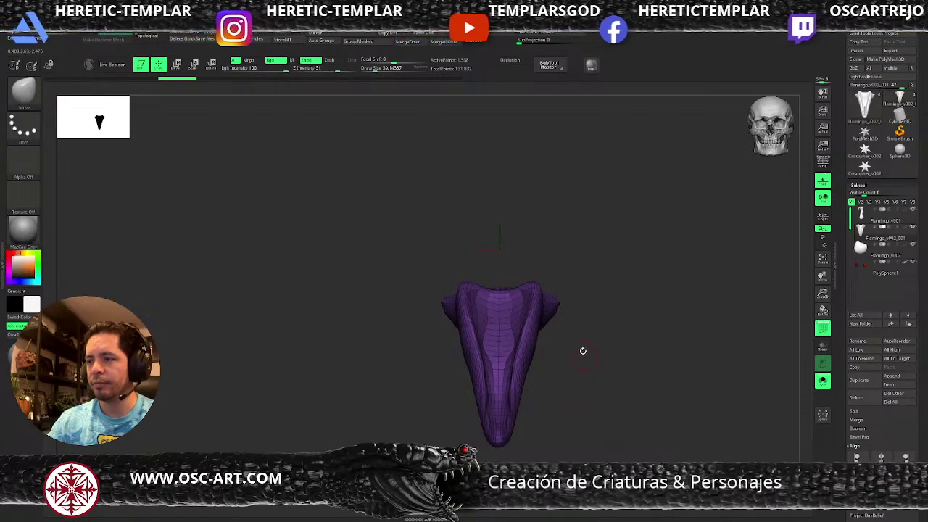
Turn on dynamic subdivision for the isolated lower beak, inspect its underside and show the whole creature again.
left_click_drag(584, 356, 590, 249)
key("d")
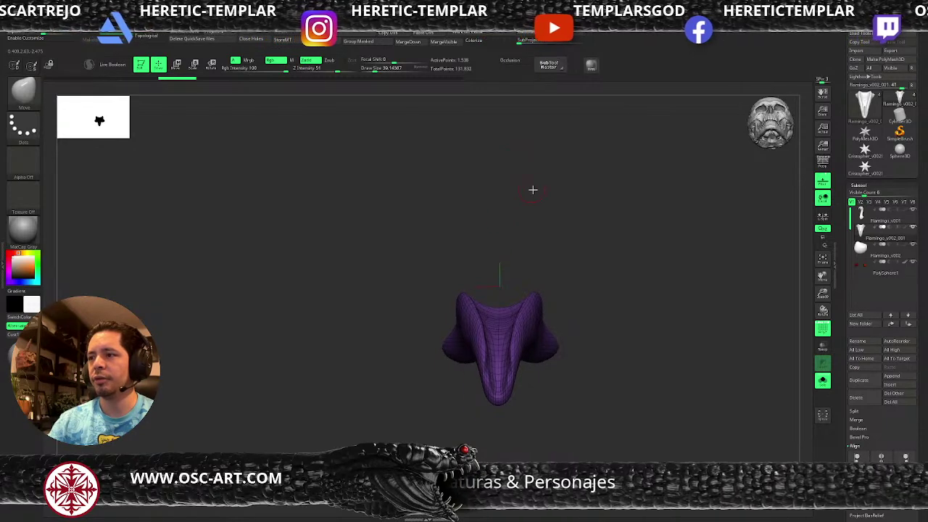
left_click_drag(530, 188, 711, 346)
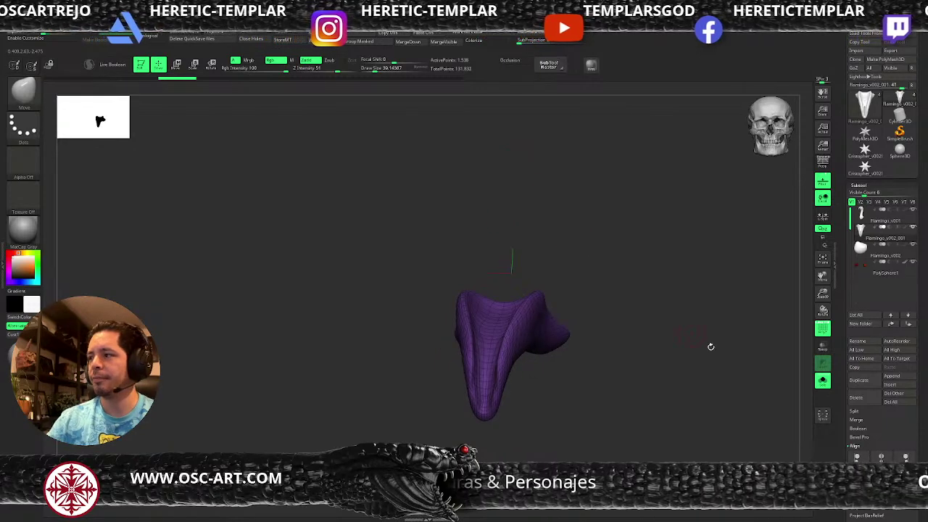
left_click(823, 381)
left_click_drag(733, 377, 522, 340)
Try Remesh By Dynamesh on the lower beak from the front view and undo it.
key("w")
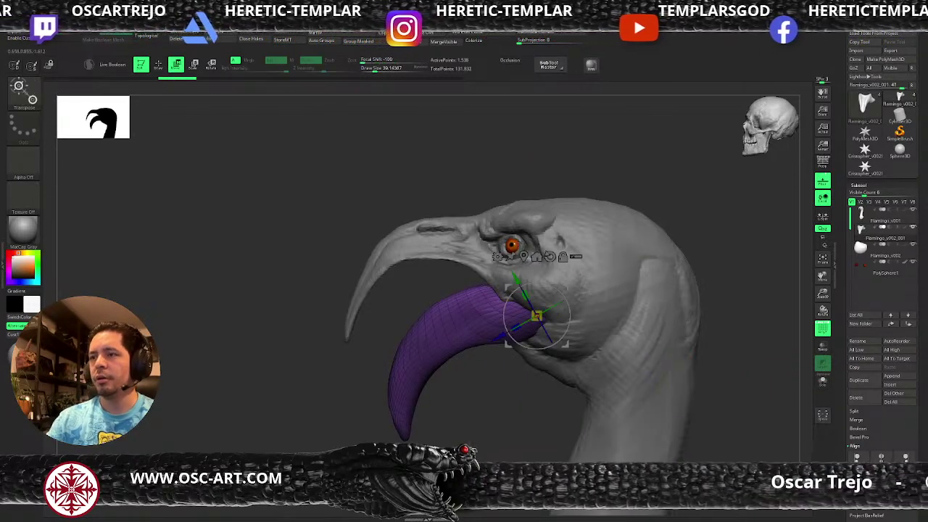
left_click_drag(366, 330, 497, 258, "shift")
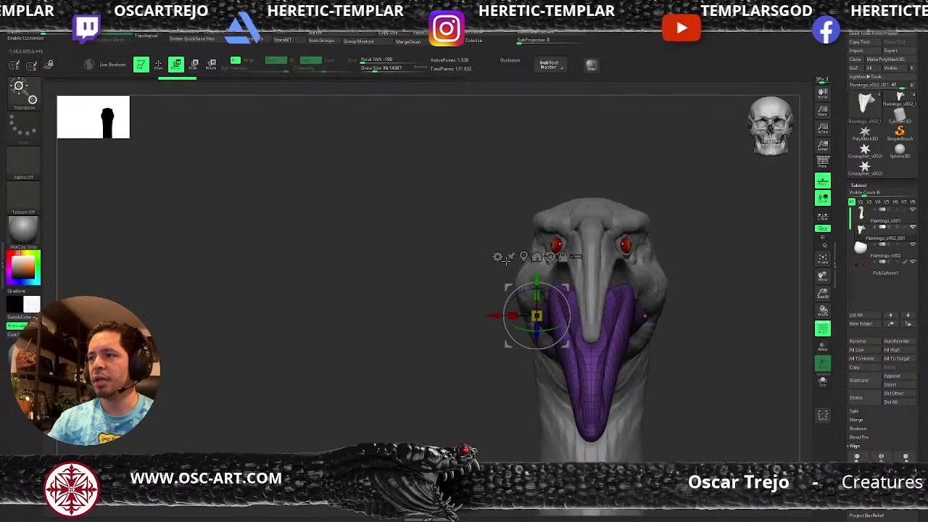
left_click(500, 259)
left_click(564, 297)
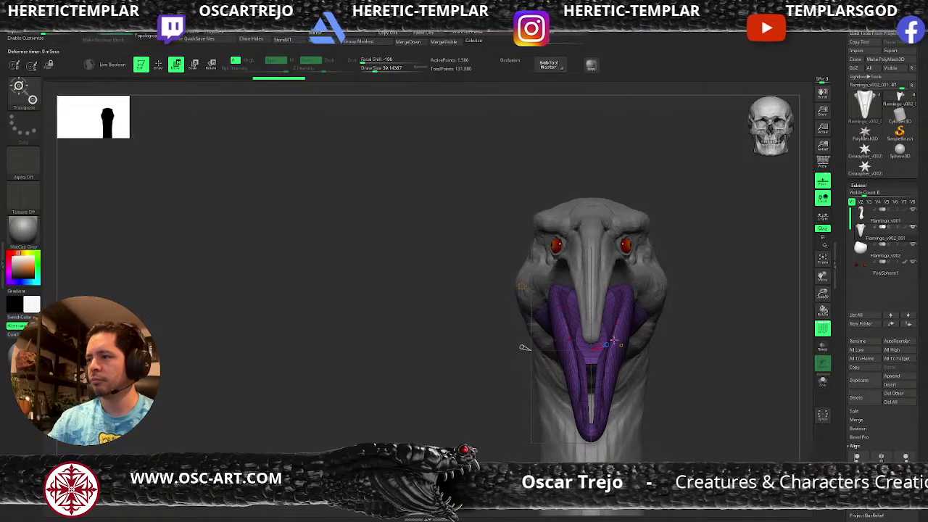
key("ctrl+z")
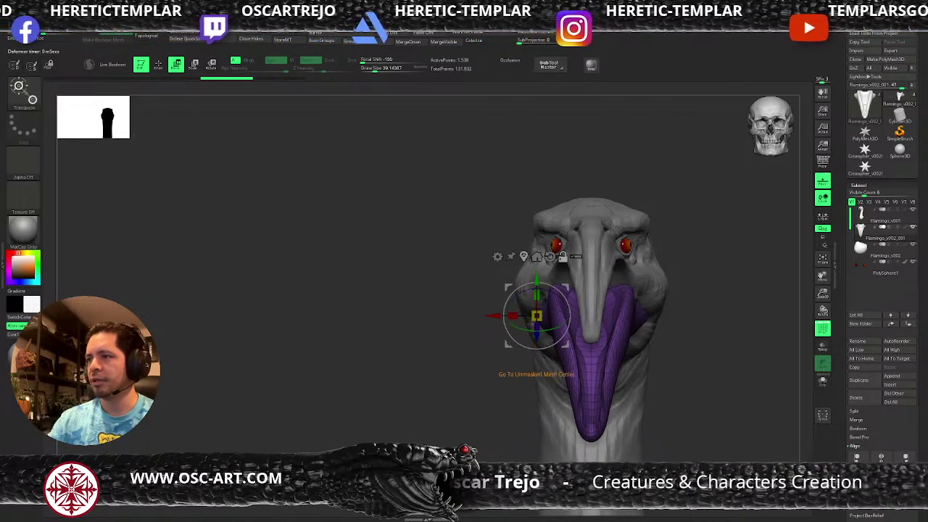
Centre the gizmo on the lower beak, remesh it with Remesh By Dynamesh at a higher resolution, and hide the wireframe.
left_click(536, 257)
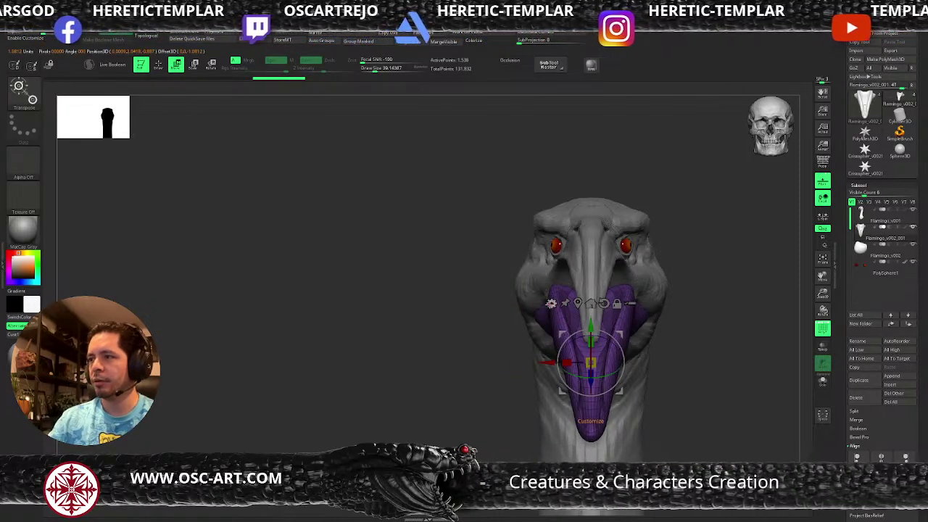
left_click(552, 303)
left_click(613, 353)
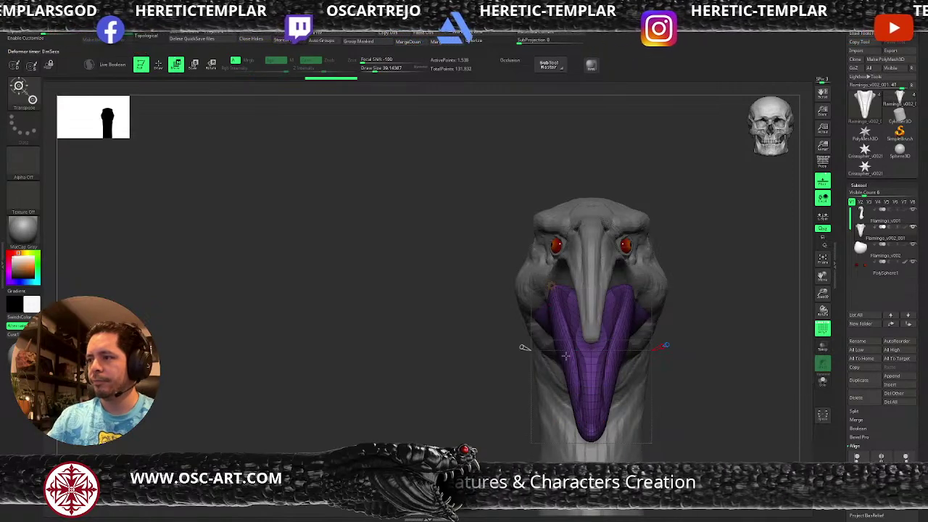
mouse_move(513, 351)
left_mouse_down()
mouse_move(533, 350)
mouse_move(503, 348)
mouse_move(480, 368)
left_mouse_up()
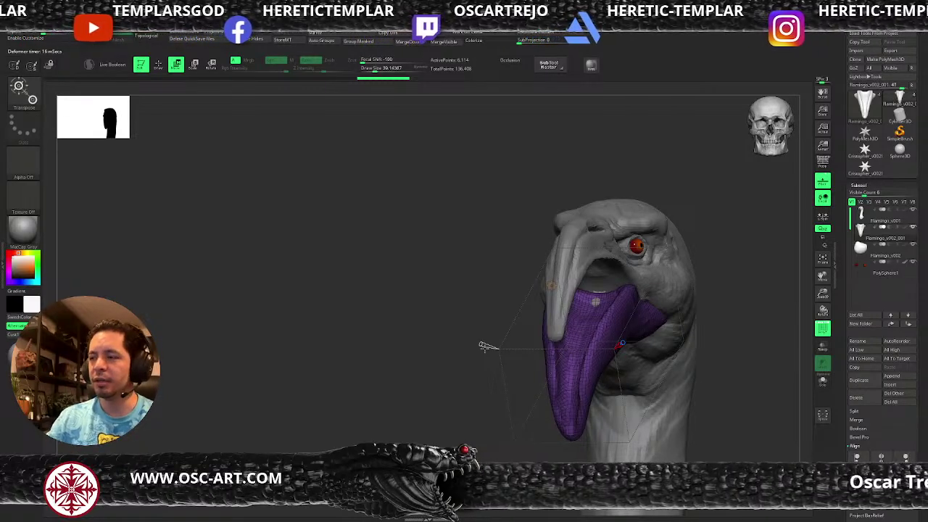
left_click_drag(414, 357, 517, 343)
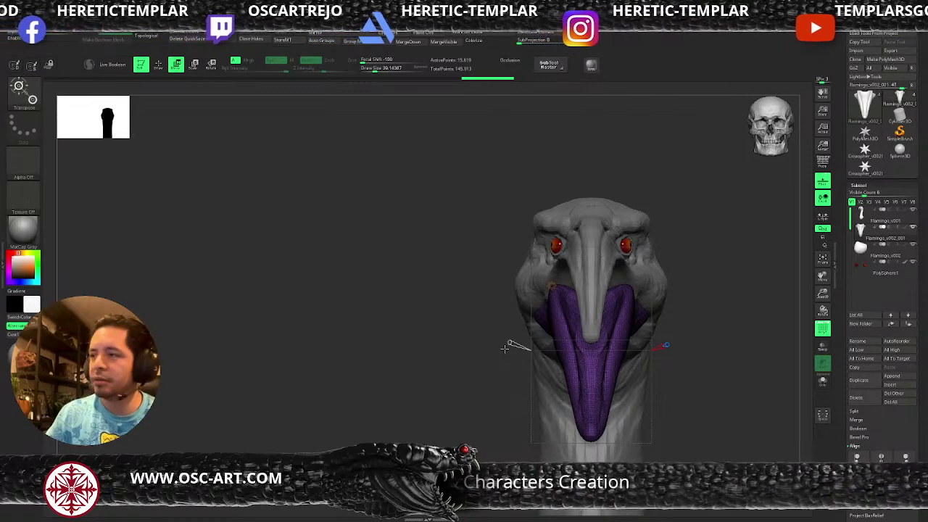
left_click_drag(494, 301, 435, 322)
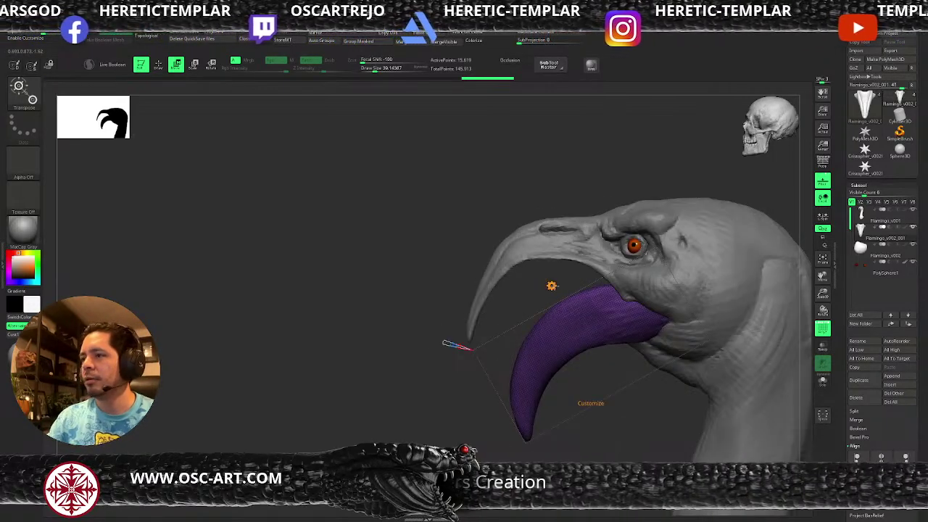
left_click(551, 286)
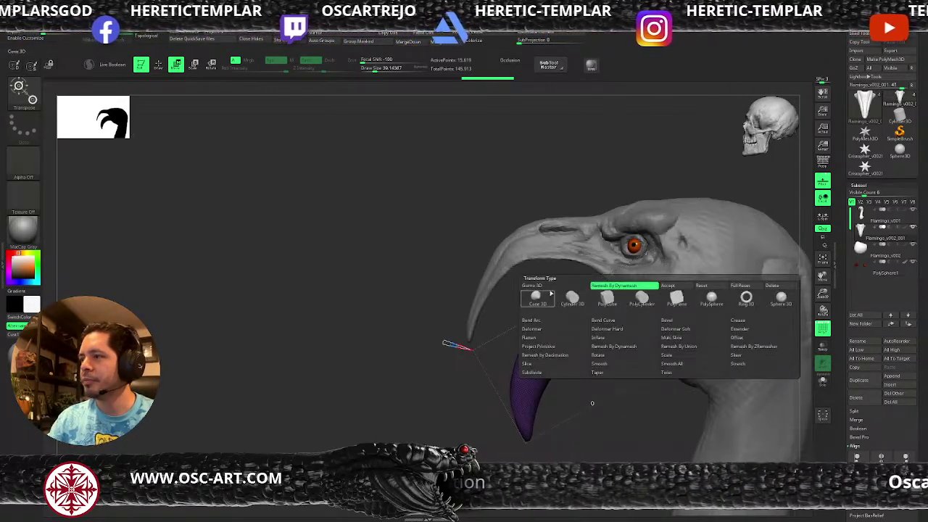
left_click(669, 288)
key("q")
key("shift+f")
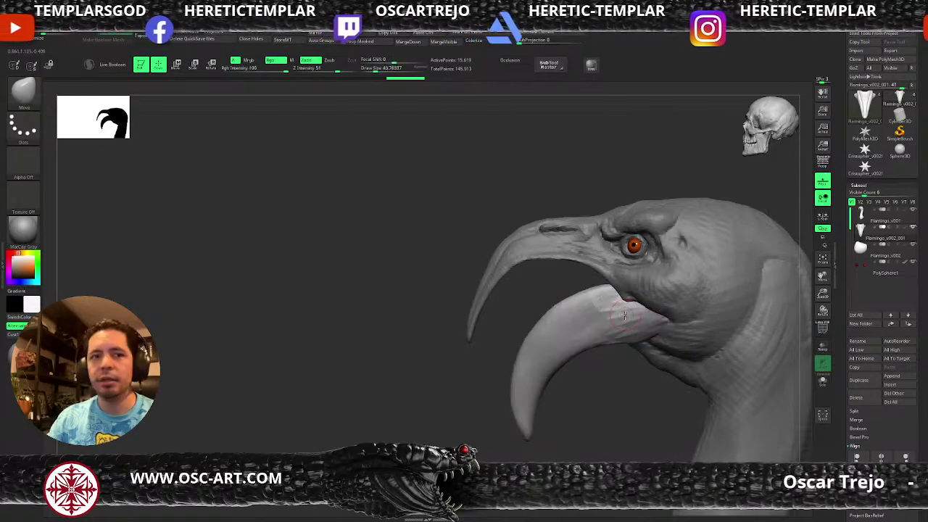
Pull the skin at the corner of the mouth down over the lower beak with the Move brush.
left_click_drag(382, 372, 436, 377)
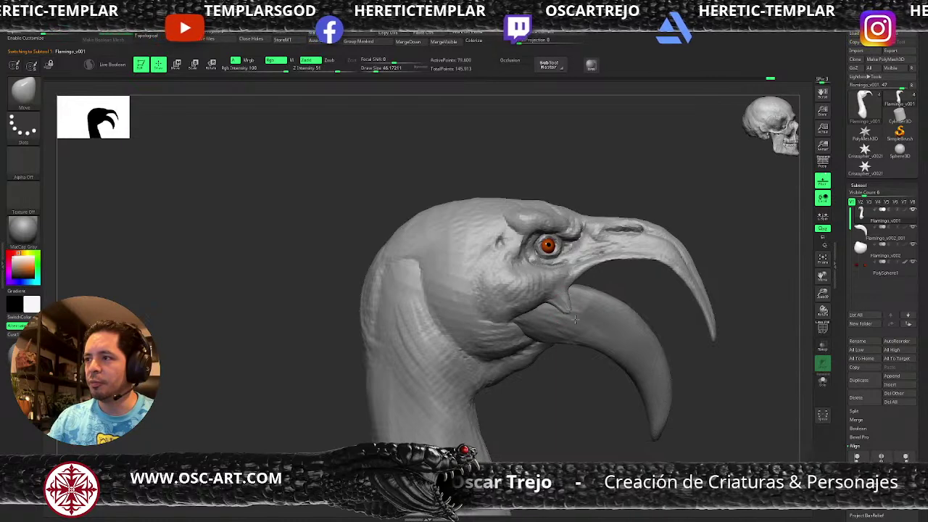
left_click_drag(567, 306, 568, 309)
left_click_drag(678, 331, 610, 325)
left_click_drag(566, 354, 590, 383)
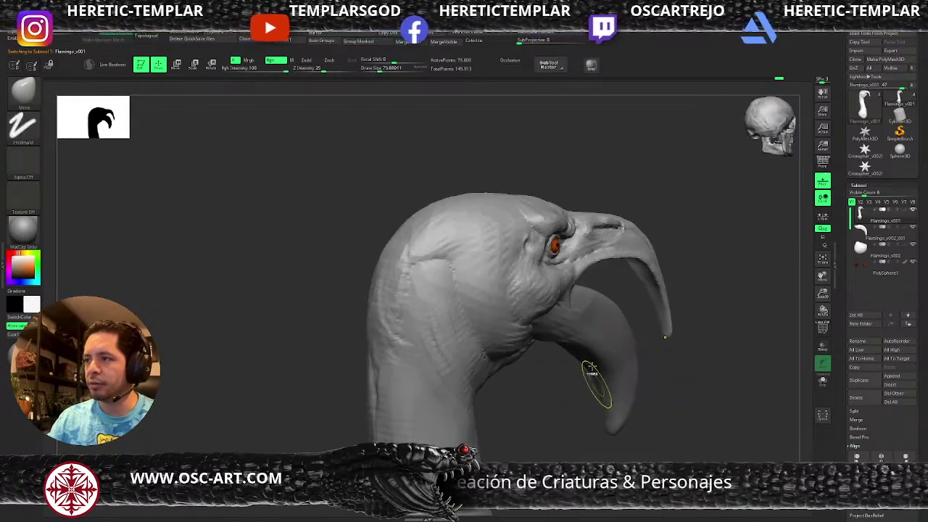
mouse_move(572, 301)
left_mouse_down()
mouse_move(573, 290)
mouse_move(588, 291)
mouse_move(610, 309)
mouse_move(611, 337)
left_mouse_up()
Widen the skin web at the mouth corner with the Move brush and smooth its tip over the lower beak.
key("b")
key("d")
key("s")
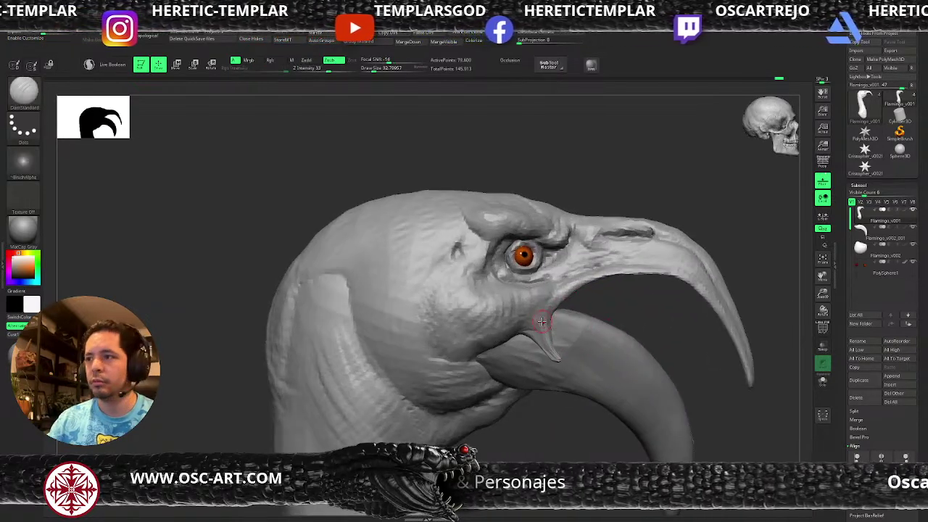
key("b")
key("m")
key("v")
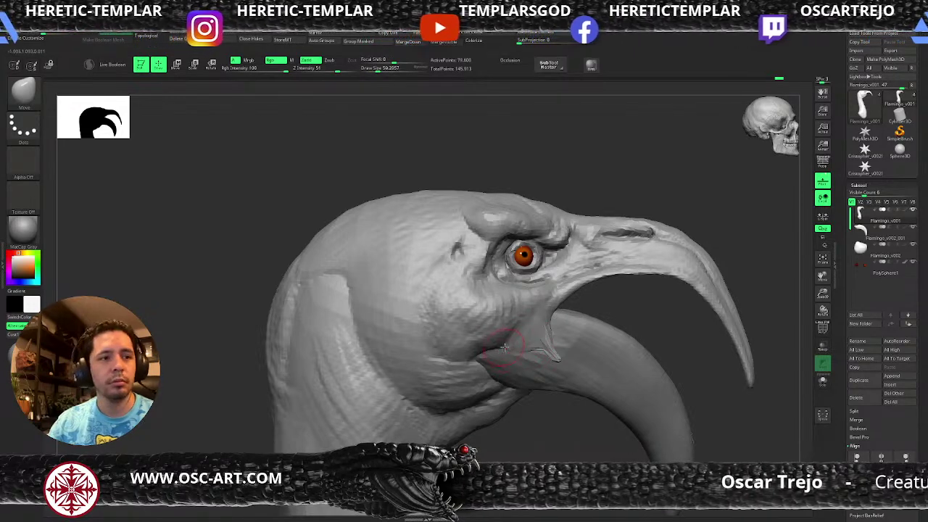
left_click_drag(517, 348, 553, 355)
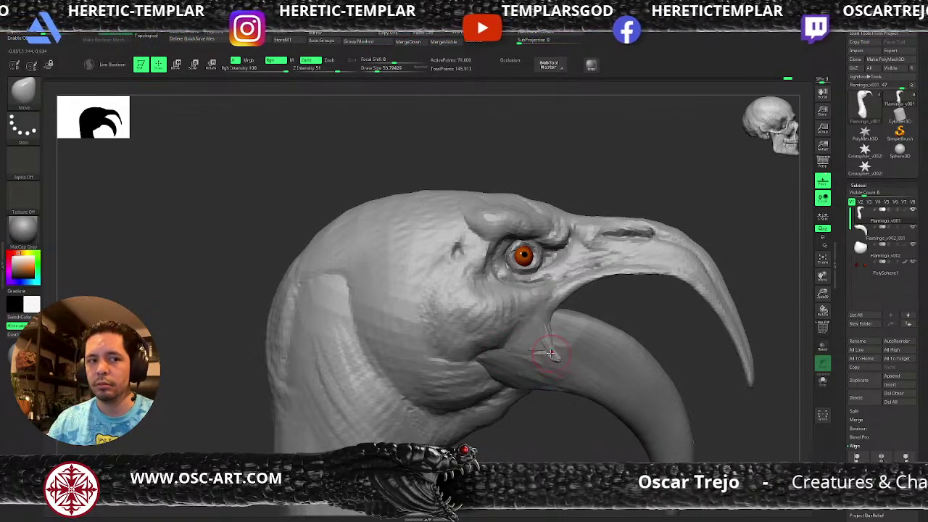
right_click_drag(552, 355, 563, 335)
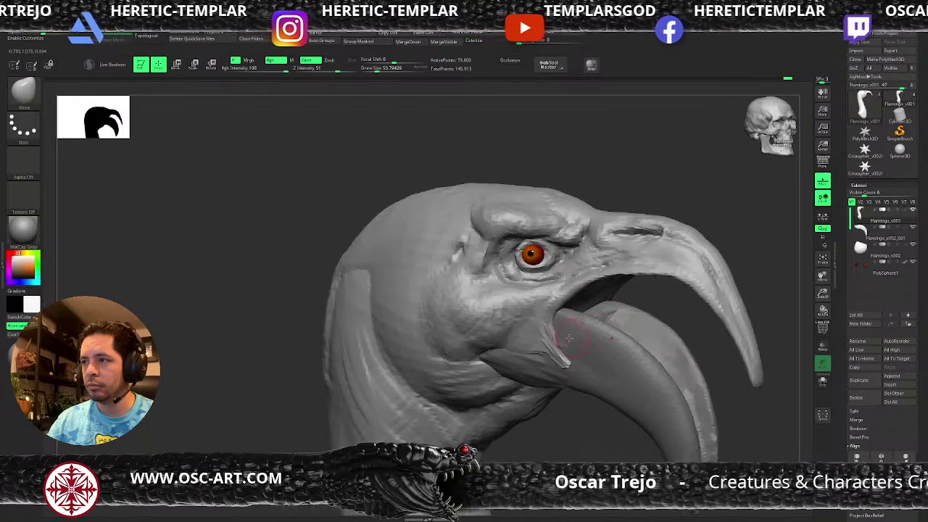
mouse_move(562, 353)
left_mouse_down("shift")
mouse_move(561, 362)
mouse_move(552, 358)
mouse_move(560, 362)
left_mouse_up("shift")
Select the lower beak subtool and work its base beside the mouth corner with the DamStandard brush.
right_click_drag(585, 413, 536, 349)
key("b")
key("s")
key("t")
left_click(537, 300, "alt")
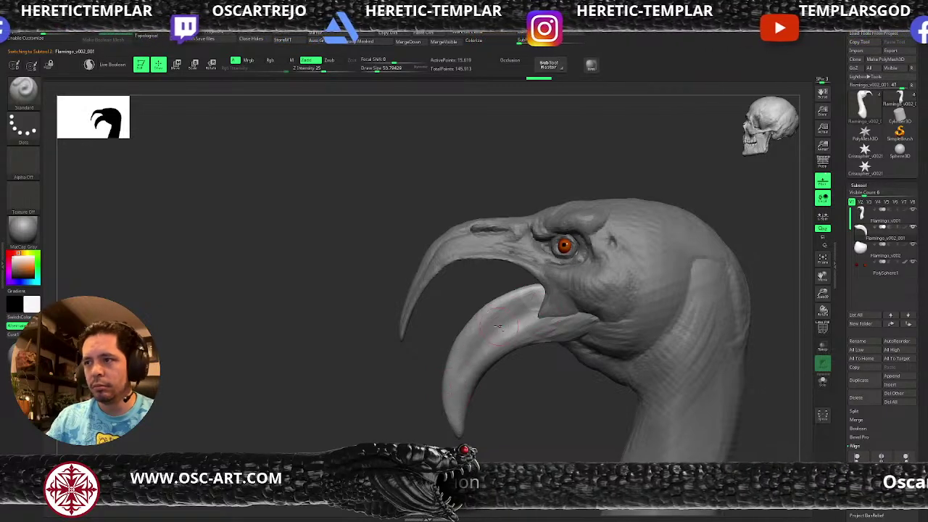
left_click_drag(414, 389, 500, 371)
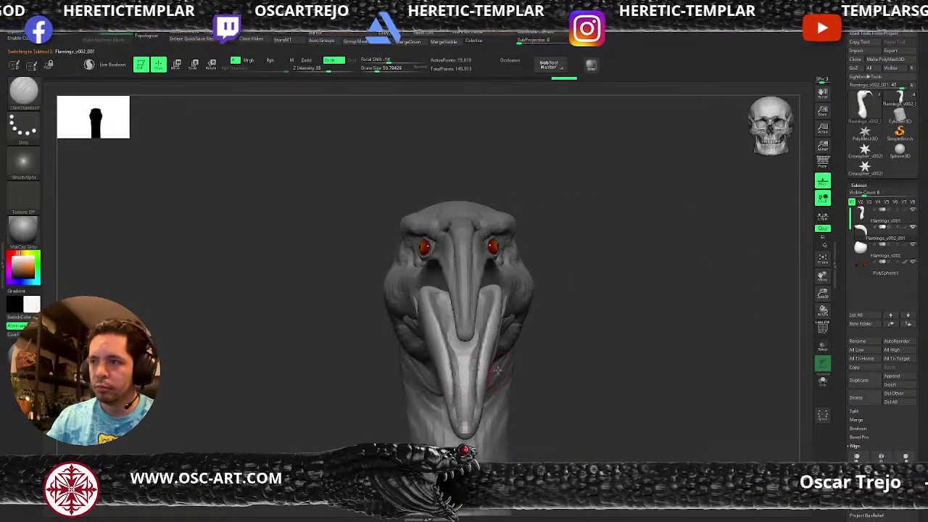
key("b")
key("d")
key("s")
key("s")
mouse_move(330, 393)
left_mouse_down()
mouse_move(464, 344)
mouse_move(438, 323)
left_mouse_up()
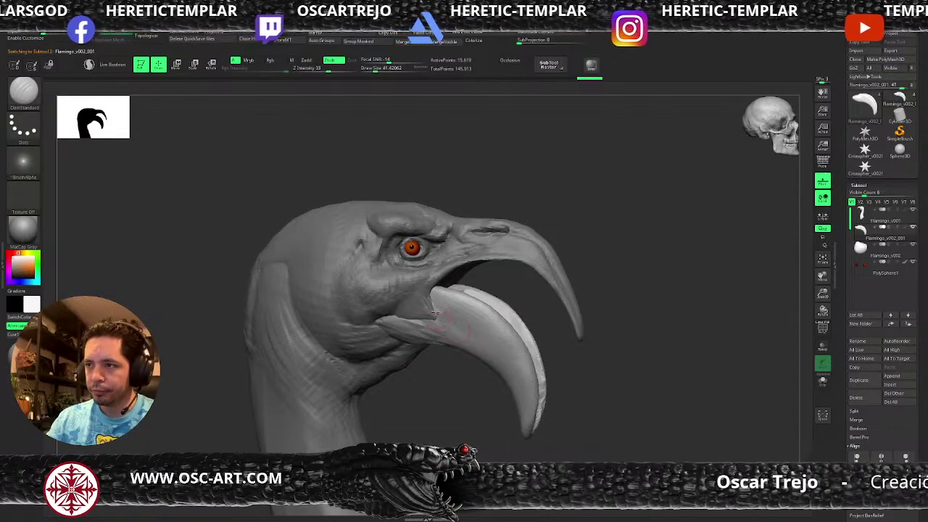
Refine the base of the lower beak with the ClayBuildup and Move brushes at the mouth corner.
mouse_move(472, 375)
left_mouse_down()
mouse_move(428, 334)
mouse_move(392, 330)
mouse_move(435, 337)
mouse_move(400, 293)
mouse_move(398, 328)
left_mouse_up()
key("b")
key("c")
key("b")
key("s")
key("b")
key("m")
key("v")
left_click_drag(544, 319, 445, 398)
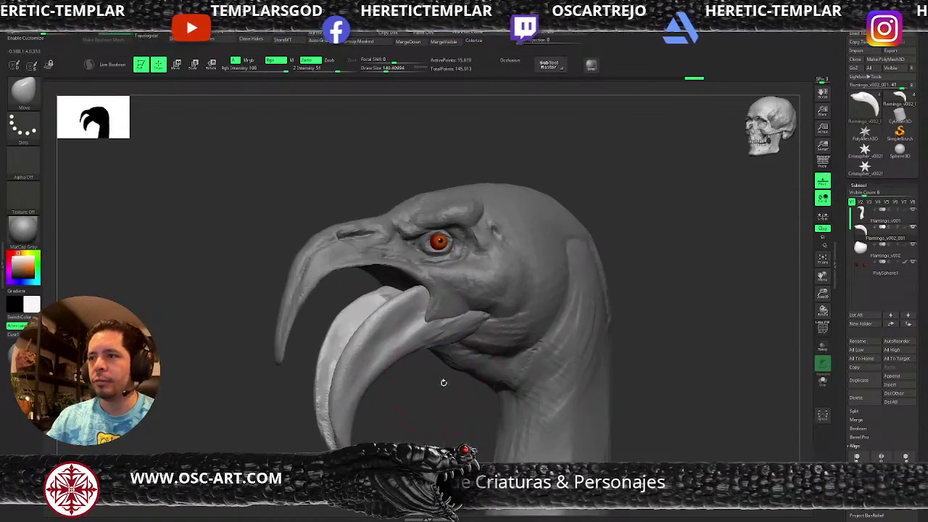
Select the head, extend the mouth-corner skin web over the lower beak, and work its edge with an Inflate brush.
left_click(432, 315, "alt")
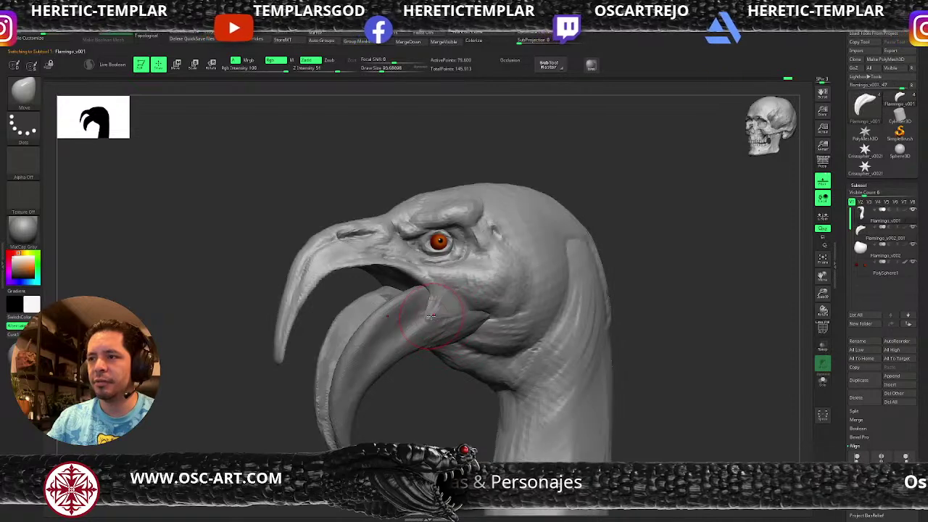
left_click_drag(416, 356, 438, 361)
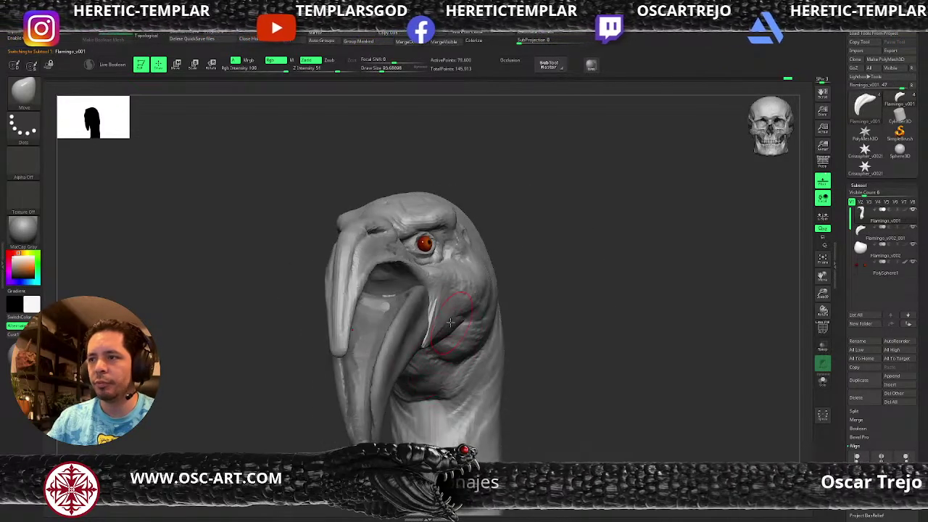
left_click_drag(451, 323, 472, 326)
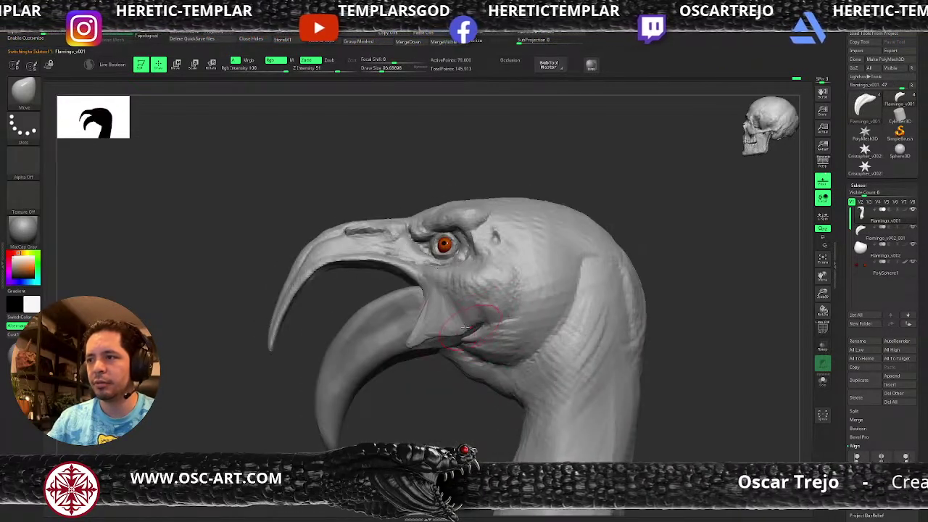
key("b")
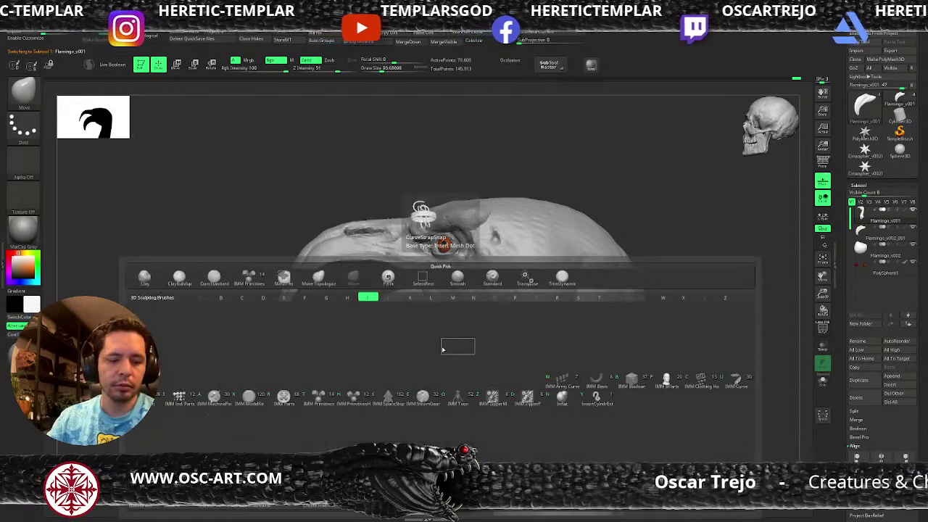
key("i")
key("n")
mouse_move(428, 362)
left_mouse_down()
mouse_move(436, 342)
mouse_move(411, 385)
mouse_move(380, 354)
left_mouse_up()
Fit the front edge of the skin web against the side of the lower beak with the Move brush.
key("b")
key("m")
key("v")
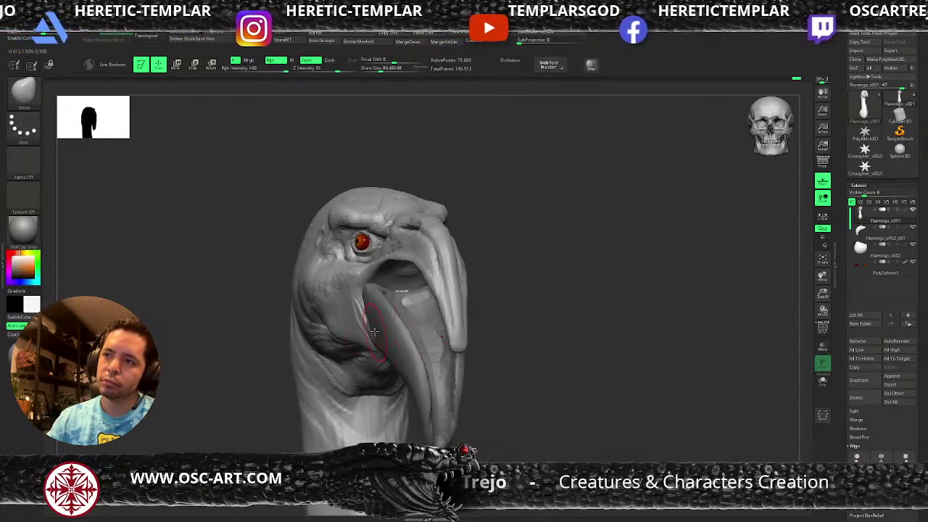
mouse_move(532, 377)
left_mouse_down("shift")
mouse_move(513, 357)
mouse_move(506, 370)
mouse_move(493, 342)
left_mouse_up("shift")
mouse_move(493, 342)
left_mouse_down()
mouse_move(474, 349)
mouse_move(517, 394)
mouse_move(518, 372)
left_mouse_up()
key("s")
left_click_drag(364, 328, 369, 328)
key("s")
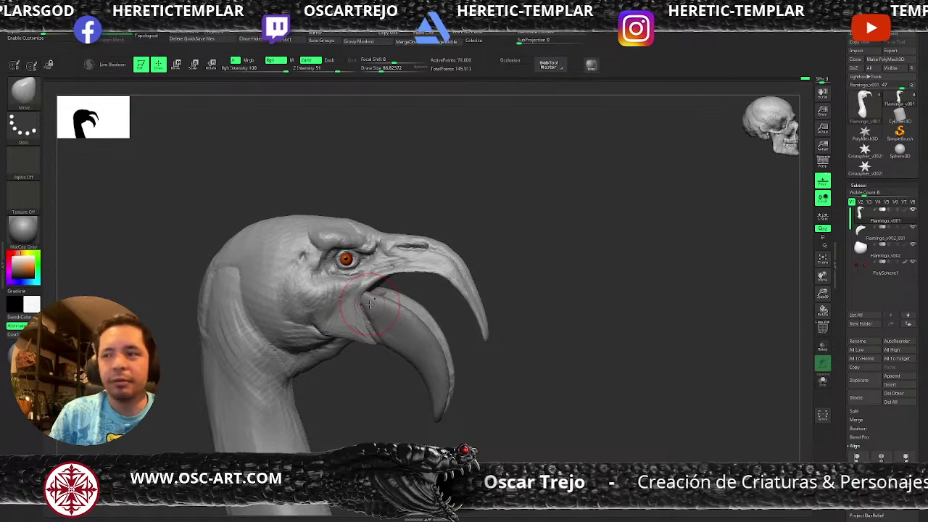
Smooth the edge of the mouth-corner web and reposition its lower tip on the beak with the Move brush.
mouse_move(390, 379)
left_mouse_down()
mouse_move(371, 377)
mouse_move(367, 353)
mouse_move(364, 392)
left_mouse_up()
mouse_move(362, 324)
left_mouse_down("shift")
mouse_move(356, 319)
mouse_move(367, 346)
left_mouse_up("shift")
mouse_move(375, 395)
left_mouse_down("alt")
mouse_move(359, 376)
mouse_move(400, 369)
left_mouse_up("alt")
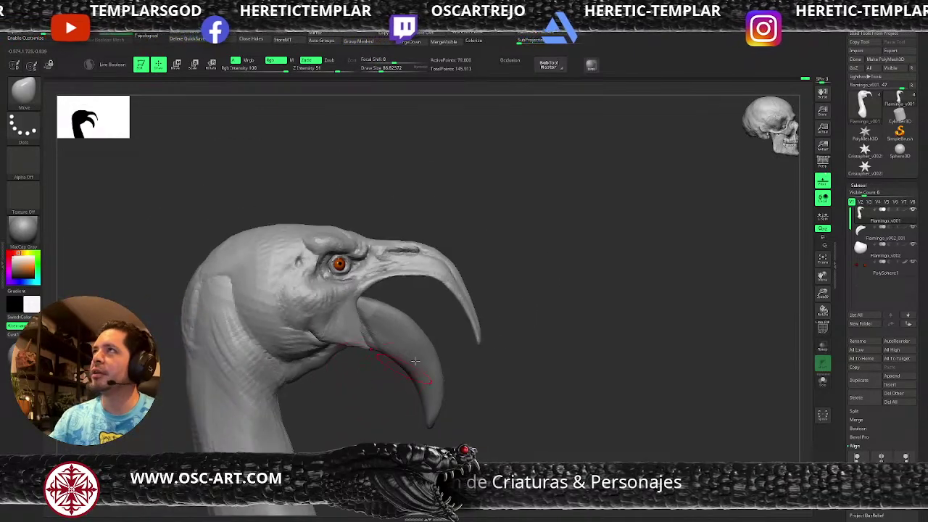
mouse_move(517, 313)
left_mouse_down()
mouse_move(542, 302)
mouse_move(530, 261)
mouse_move(524, 316)
left_mouse_up()
left_click_drag(523, 316, 512, 318)
key("s")
mouse_move(369, 362)
left_mouse_down()
mouse_move(379, 362)
mouse_move(362, 332)
mouse_move(379, 354)
left_mouse_up()
key("s")
Build up the skin under the jaw with ClayBuildup and adjust the web's front edge with the Move brush.
mouse_move(555, 355)
right_mouse_down("ctrl")
mouse_move(561, 325)
mouse_move(586, 344)
mouse_move(557, 309)
mouse_move(559, 370)
mouse_move(497, 342)
mouse_move(379, 315)
right_mouse_up("ctrl")
key("b")
key("c")
key("b")
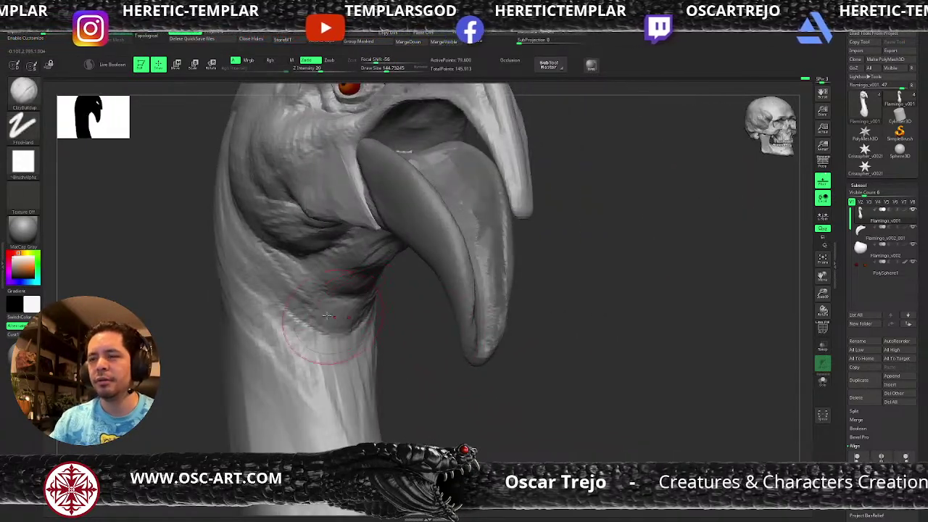
mouse_move(319, 289)
left_mouse_down()
mouse_move(367, 287)
mouse_move(363, 293)
left_mouse_up()
right_click_drag(474, 384, 545, 306, "ctrl")
mouse_move(546, 306)
right_mouse_down("alt")
mouse_move(503, 378)
mouse_move(485, 293)
right_mouse_up("alt")
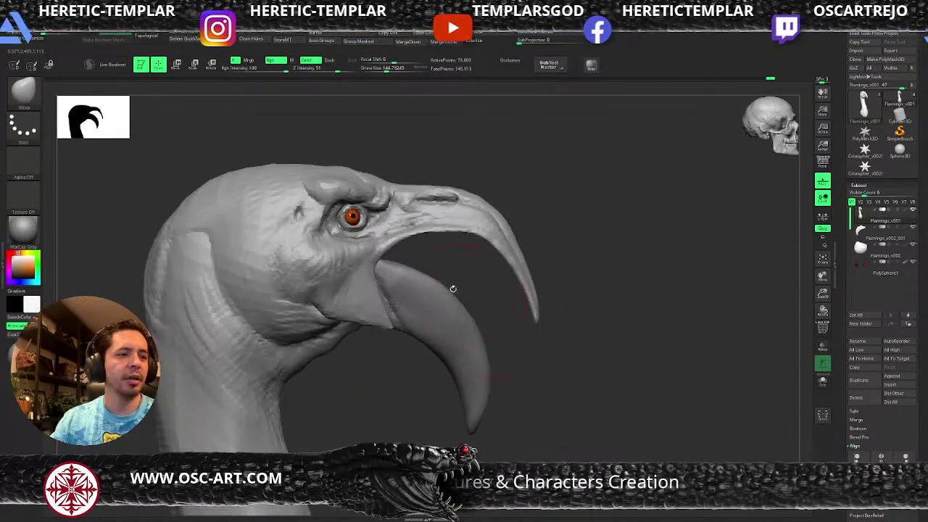
left_click_drag(376, 305, 383, 328)
Select the lower beak and carve a groove along its outer side with the DamStandard brush.
mouse_move(412, 361)
right_mouse_down()
mouse_move(411, 371)
mouse_move(407, 319)
right_mouse_up()
left_click(406, 311, "alt")
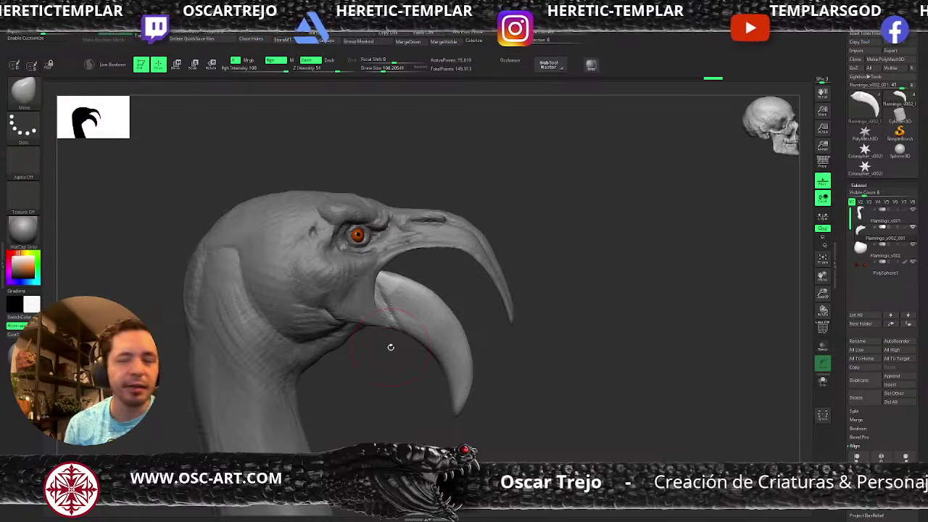
left_click_drag(412, 309, 548, 286)
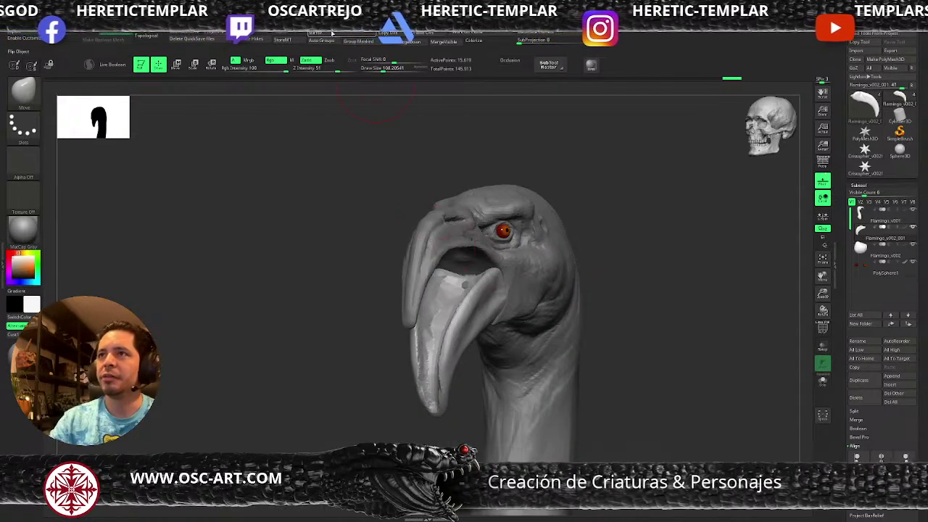
mouse_move(332, 380)
left_mouse_down()
mouse_move(322, 375)
mouse_move(383, 329)
left_mouse_up()
key("b")
key("d")
key("s")
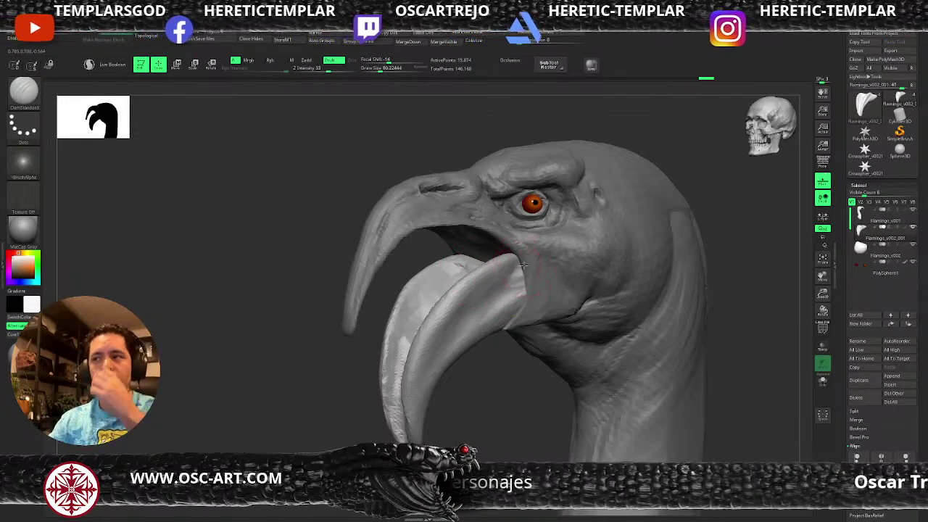
left_click_drag(477, 307, 423, 367)
Shape the rim of the lower beak with the Move brush and build up its side ridge with ClayBuildup.
mouse_move(350, 428)
left_mouse_down("alt")
mouse_move(340, 389)
mouse_move(321, 412)
mouse_move(390, 383)
mouse_move(510, 367)
mouse_move(525, 332)
mouse_move(584, 317)
mouse_move(519, 321)
left_mouse_up("alt")
key("b")
key("m")
key("v")
left_click_drag(459, 281, 456, 297)
key("bracketright")
mouse_move(547, 281)
left_mouse_down()
mouse_move(363, 331)
mouse_move(357, 319)
mouse_move(350, 344)
mouse_move(334, 341)
left_mouse_up()
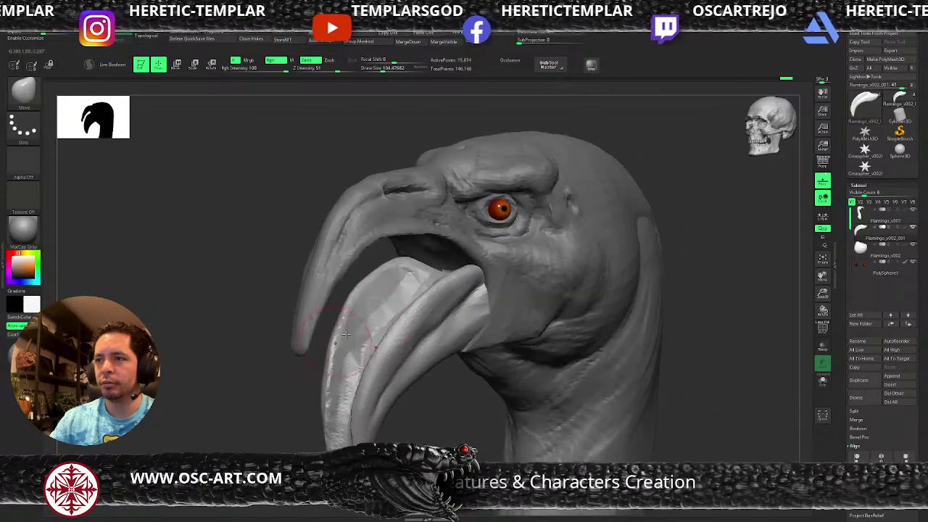
key("b")
key("c")
key("b")
mouse_move(402, 281)
left_mouse_down()
mouse_move(351, 354)
mouse_move(339, 444)
mouse_move(324, 388)
left_mouse_up()
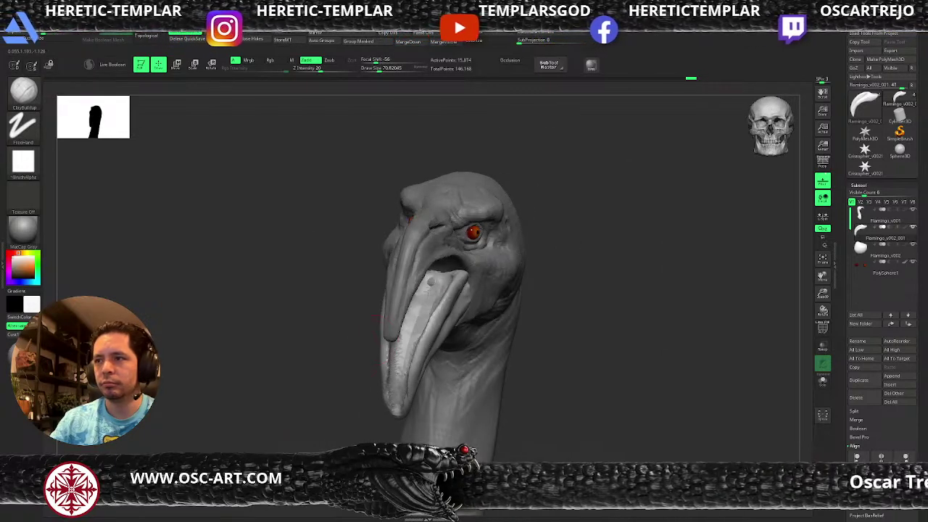
Select the head and reshape the curve of the upper beak's hook with the Move brush.
left_click(434, 277, "alt")
mouse_move(434, 279)
left_mouse_down()
mouse_move(455, 263)
mouse_move(572, 267)
mouse_move(561, 253)
mouse_move(574, 251)
mouse_move(581, 326)
left_mouse_up()
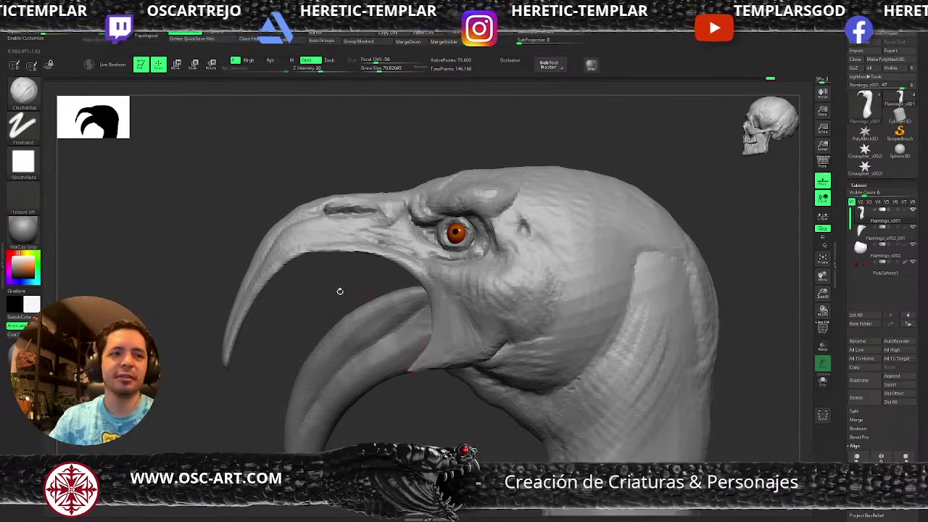
mouse_move(207, 348)
left_mouse_down()
mouse_move(193, 395)
mouse_move(591, 292)
mouse_move(594, 279)
left_mouse_up()
key("b")
key("m")
key("v")
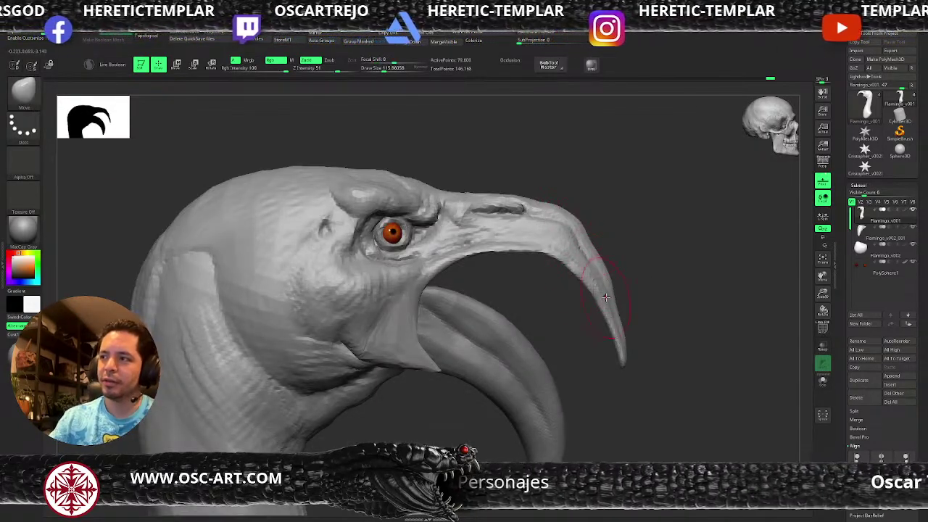
left_click_drag(594, 246, 653, 239)
left_click_drag(578, 247, 614, 305, "alt")
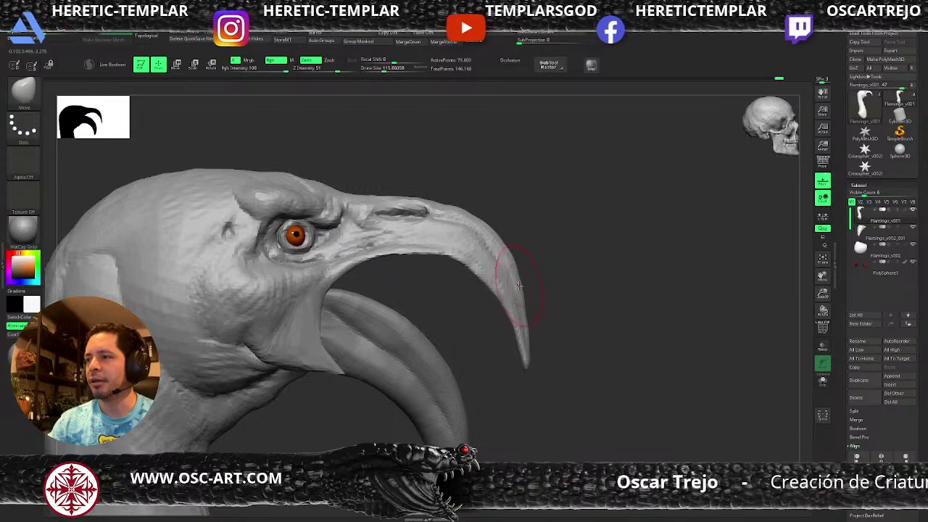
Refine the upper beak's thickness and lower edge with the Move brush at varying sizes.
key("s")
left_click(465, 221)
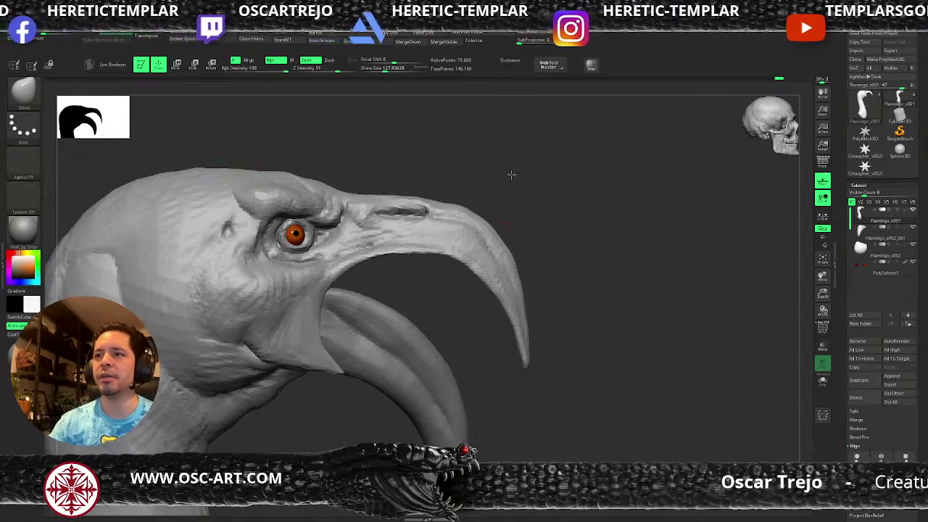
left_click_drag(510, 170, 545, 214, "alt")
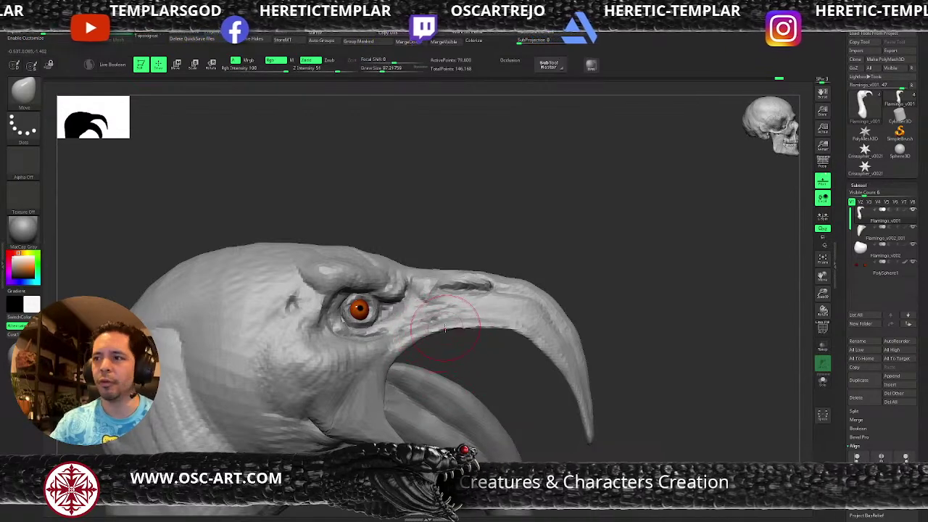
key("bracketleft")
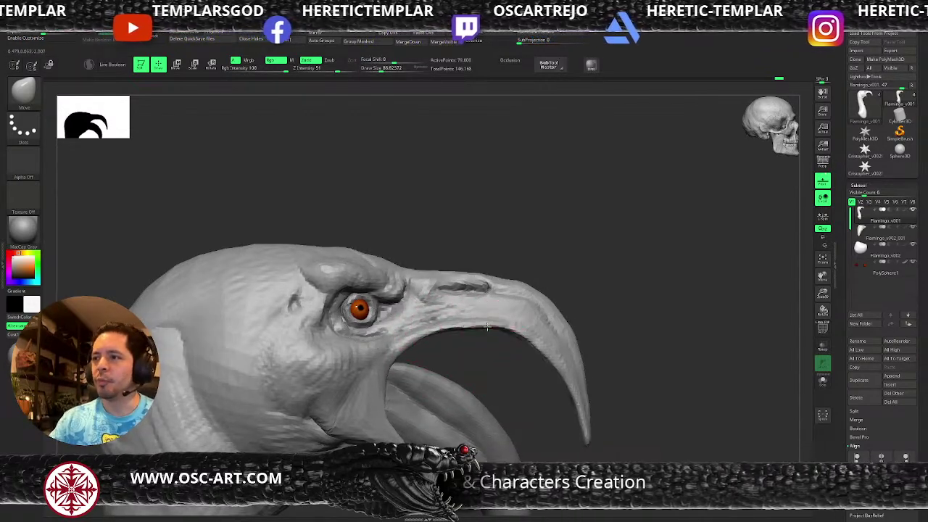
mouse_move(489, 349)
left_mouse_down()
mouse_move(493, 333)
mouse_move(570, 330)
mouse_move(586, 289)
mouse_move(610, 289)
mouse_move(617, 300)
mouse_move(614, 350)
mouse_move(512, 348)
left_mouse_up()
key("bracketright")
Inspect the head from below with Solo toggled and build up the underside of the jaw with ClayBuildup.
left_click_drag(507, 390, 509, 325)
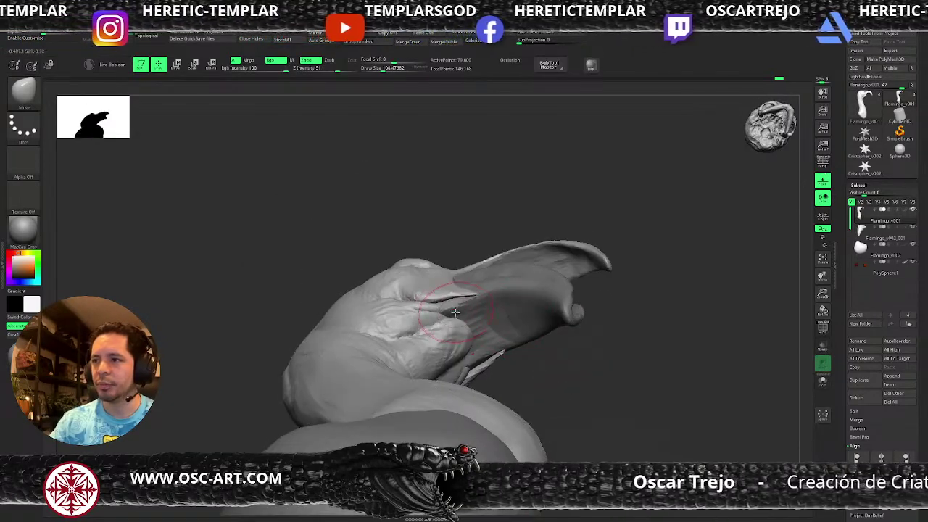
left_click(821, 385)
left_click(822, 385)
mouse_move(669, 358)
left_mouse_down()
mouse_move(614, 413)
mouse_move(604, 366)
left_mouse_up()
key("b")
key("c")
key("b")
mouse_move(502, 331)
left_mouse_down()
mouse_move(468, 348)
mouse_move(493, 356)
left_mouse_up()
mouse_move(471, 307)
left_mouse_down()
mouse_move(441, 332)
mouse_move(476, 310)
mouse_move(484, 338)
left_mouse_up()
left_click_drag(512, 354, 559, 415)
Adjust the reworked skin beneath the beak with the Move brush and check the side profile.
key("b")
key("m")
key("v")
left_click_drag(471, 308, 466, 303)
left_click_drag(493, 358, 472, 348, "alt")
mouse_move(588, 337)
left_mouse_down("alt")
mouse_move(559, 394)
mouse_move(531, 359)
mouse_move(567, 373)
left_mouse_up("alt")
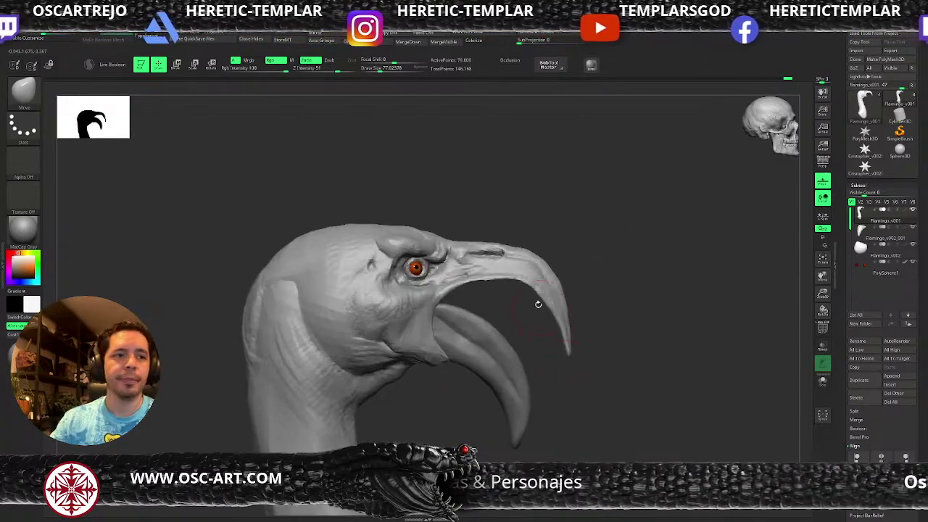
Reshape the nostril on the upper beak and raise the ridge above it with the Move brush.
mouse_move(575, 246)
left_mouse_down("alt")
mouse_move(573, 306)
mouse_move(585, 319)
left_mouse_up("alt")
key("s")
left_click_drag(482, 310, 478, 309)
key("s")
left_click_drag(493, 300, 489, 300)
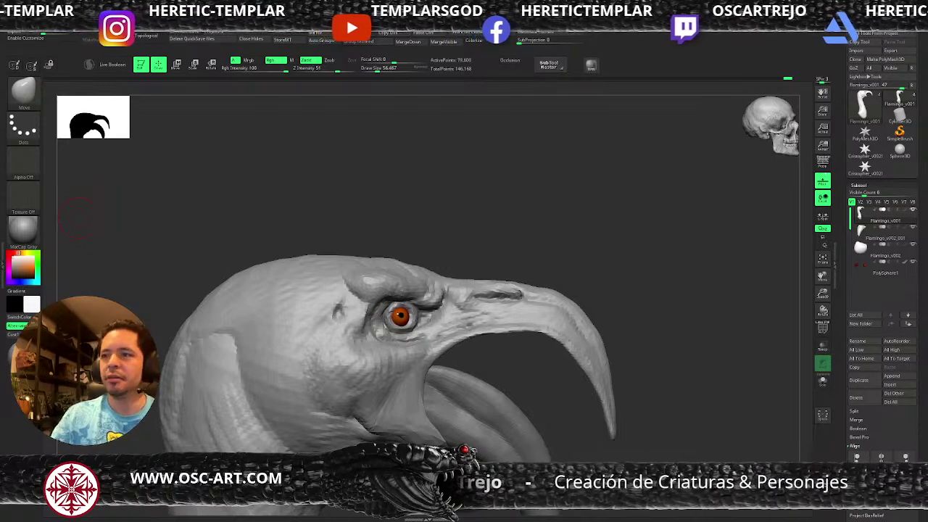
mouse_move(511, 315)
right_mouse_down()
mouse_move(570, 269)
mouse_move(482, 295)
right_mouse_up()
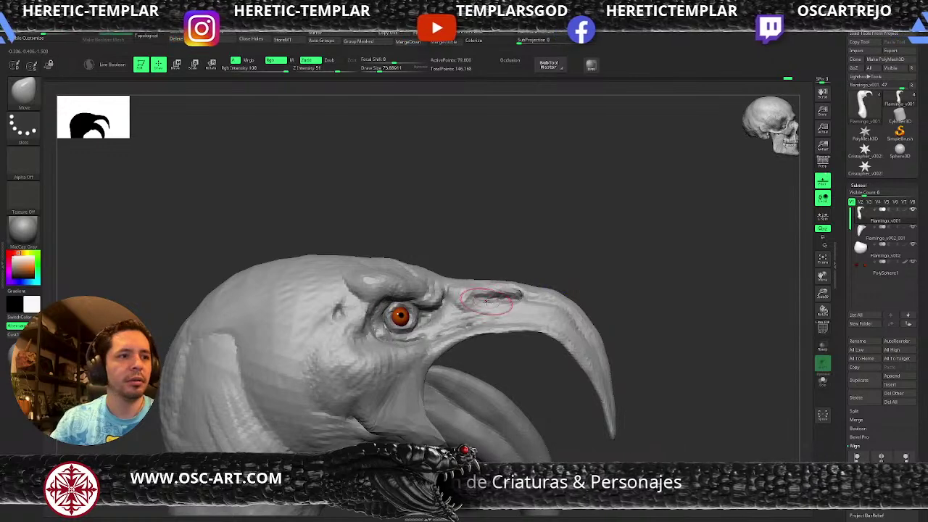
mouse_move(475, 298)
left_mouse_down()
mouse_move(522, 302)
mouse_move(522, 284)
mouse_move(460, 275)
left_mouse_up()
key("bracketleft")
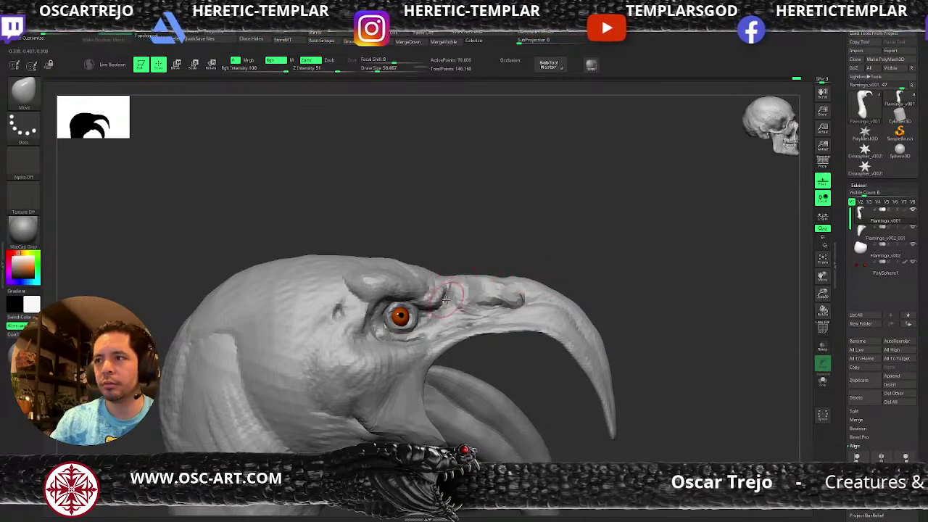
Fill out the beak's bridge above the nostril with ClayBuildup, smooth it, and adjust its front curve with Move.
key("b")
key("c")
key("b")
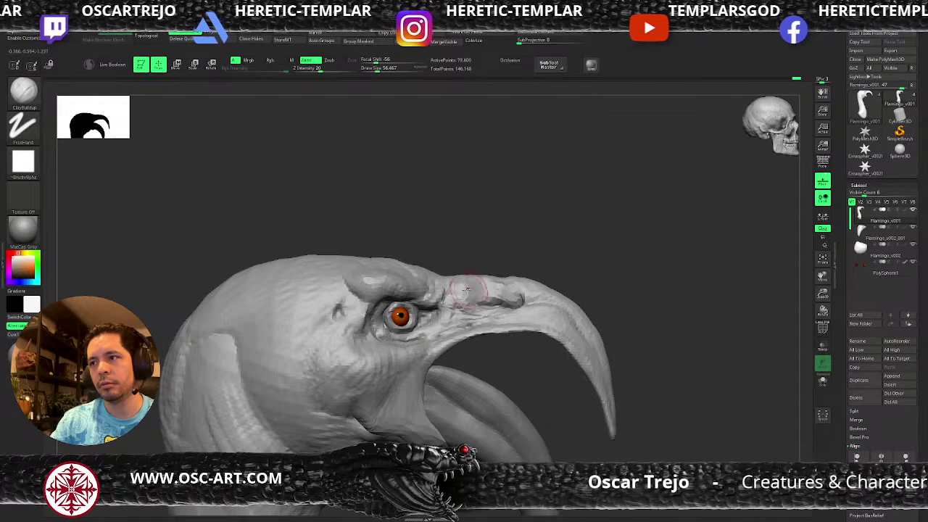
key("shift")
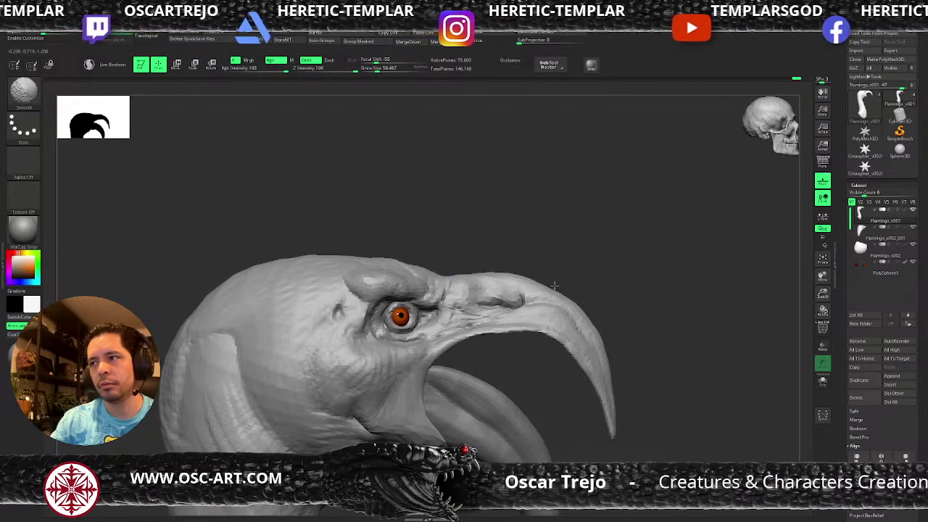
key("s")
key("b")
key("m")
key("v")
left_click_drag(547, 303, 548, 276)
left_click_drag(565, 300, 567, 299)
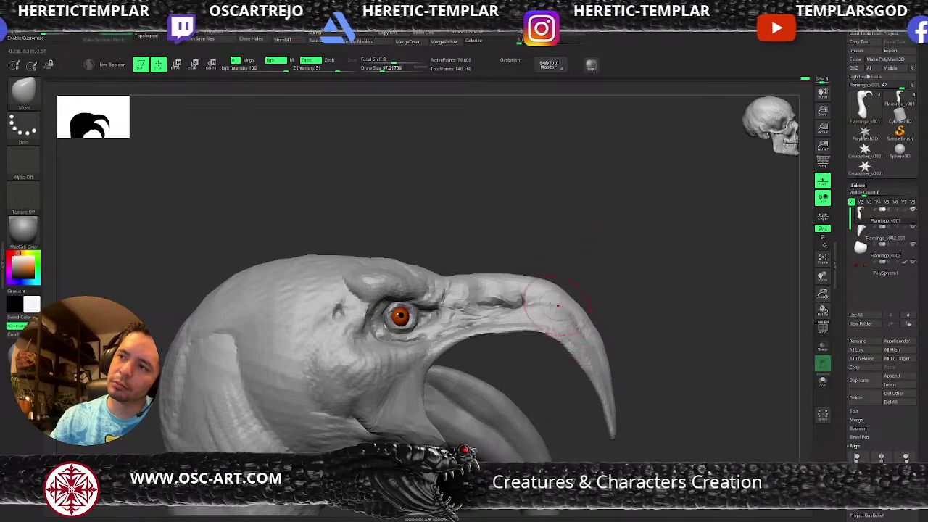
Check the whole head profile and nudge the top contour above the nostril with the Move brush.
scroll(617, 304, "down", 3)
left_click_drag(631, 290, 601, 257)
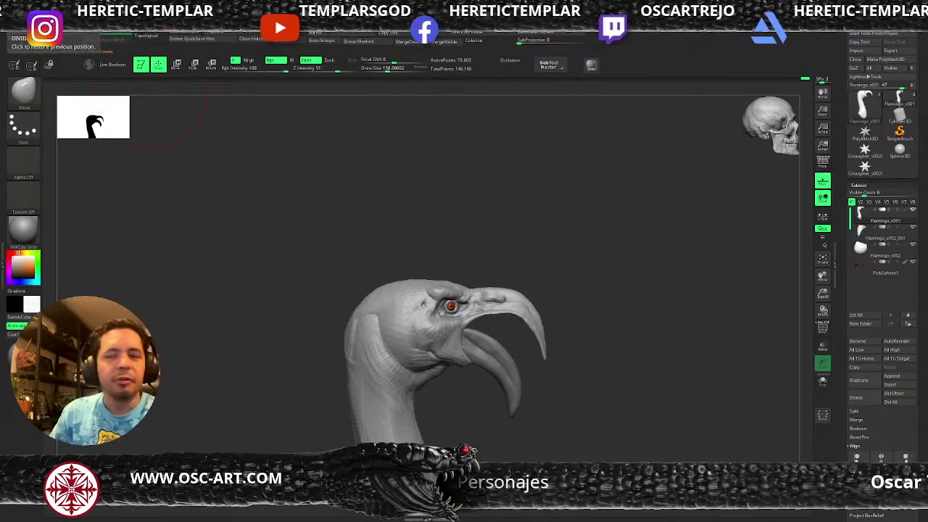
left_click_drag(559, 286, 563, 387, "alt")
left_click_drag(421, 274, 423, 269)
key("[")
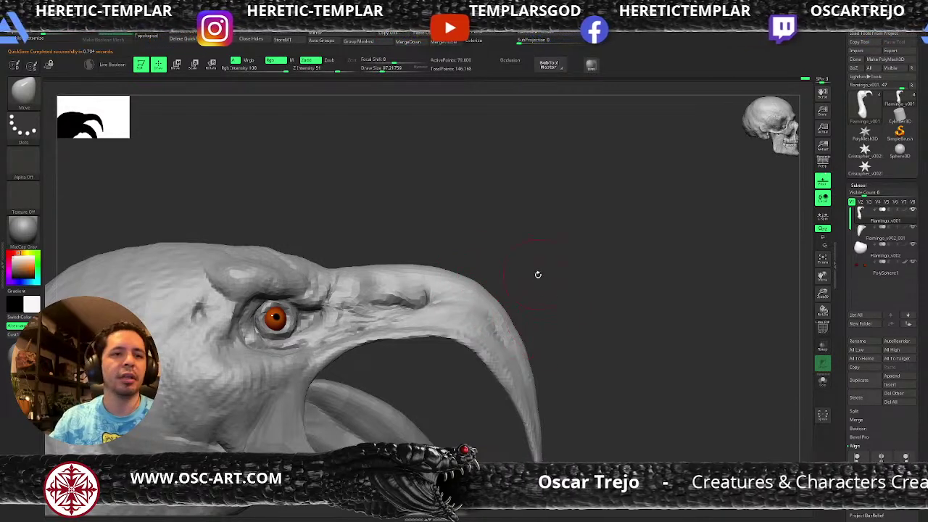
Carve a groove from the nostril forward along the side of the upper beak with DamStandard.
key("b")
key("d")
key("s")
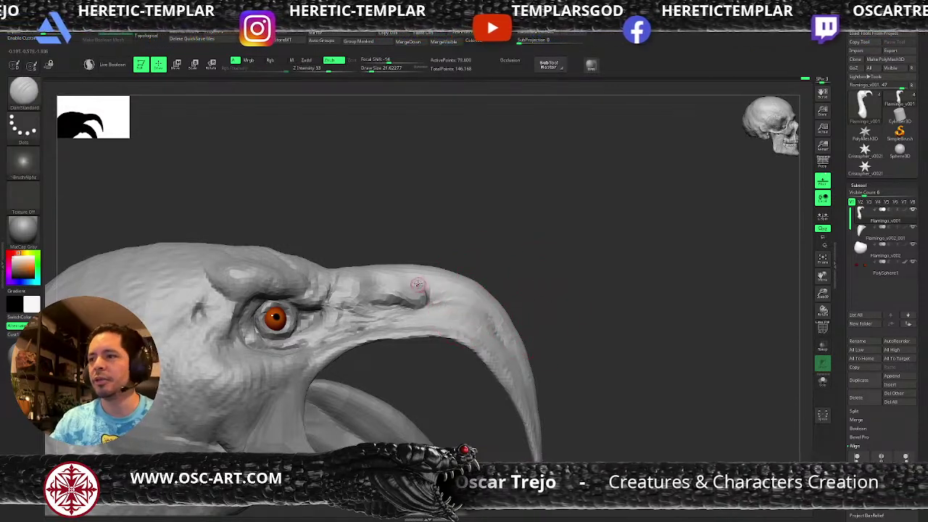
key("s")
left_click_drag(440, 303, 444, 303)
mouse_move(429, 296)
left_mouse_down()
mouse_move(468, 310)
mouse_move(513, 352)
left_mouse_up()
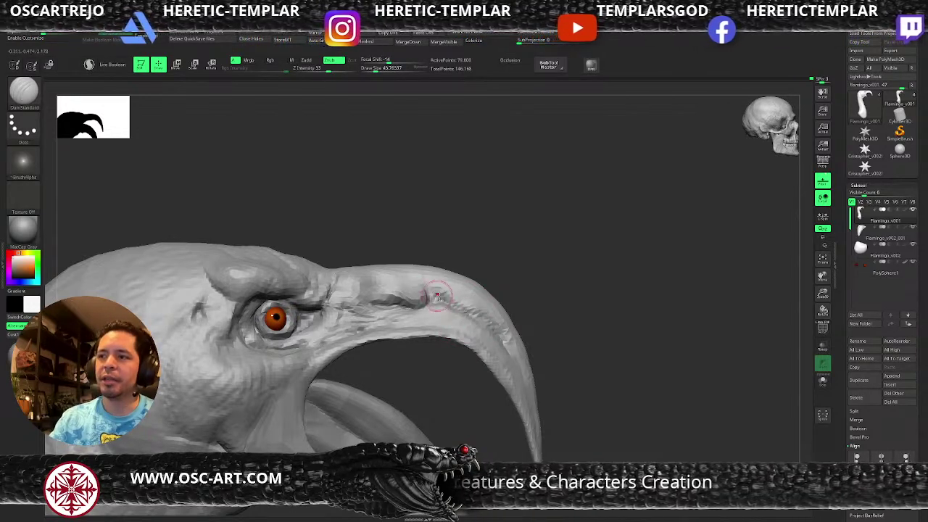
left_click_drag(489, 278, 450, 339)
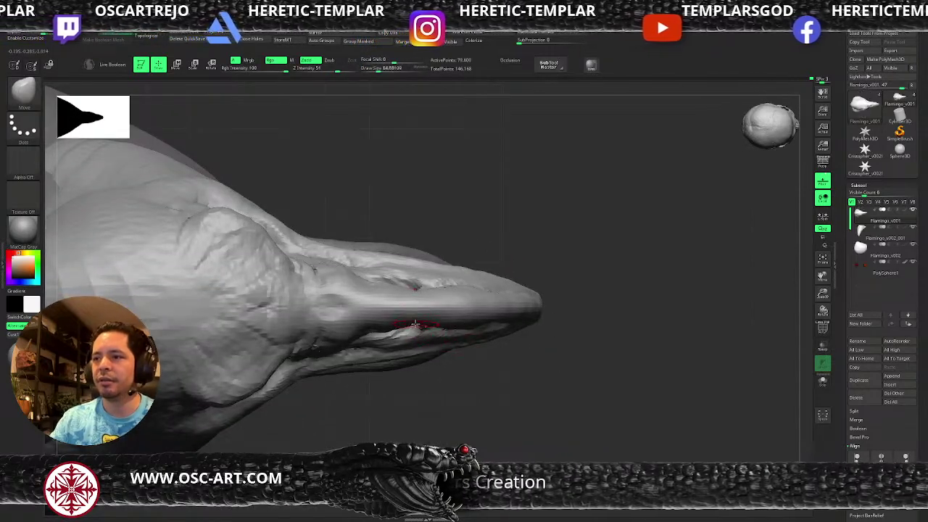
Rework the nostril cavity with ClayBuildup and smooth the rough strokes around it.
key("b")
key("c")
key("b")
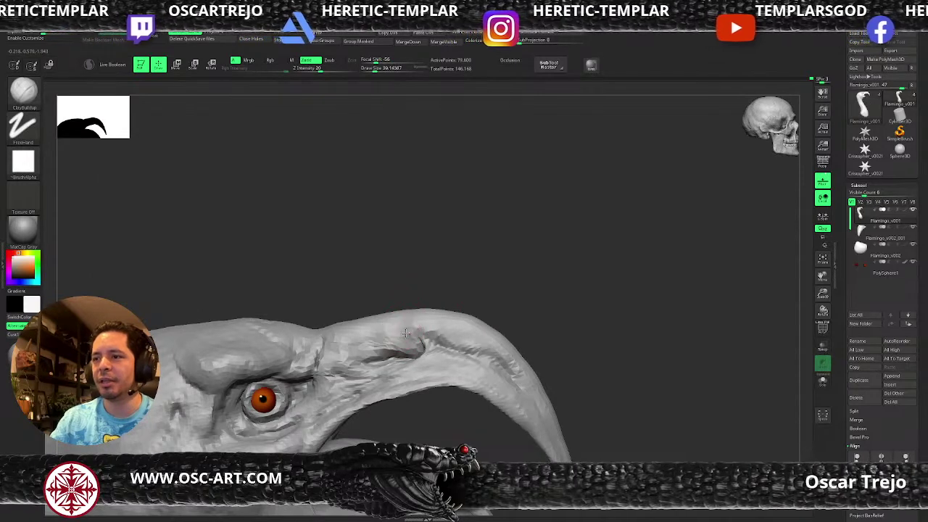
mouse_move(406, 333)
left_mouse_down()
mouse_move(358, 363)
mouse_move(408, 342)
left_mouse_up()
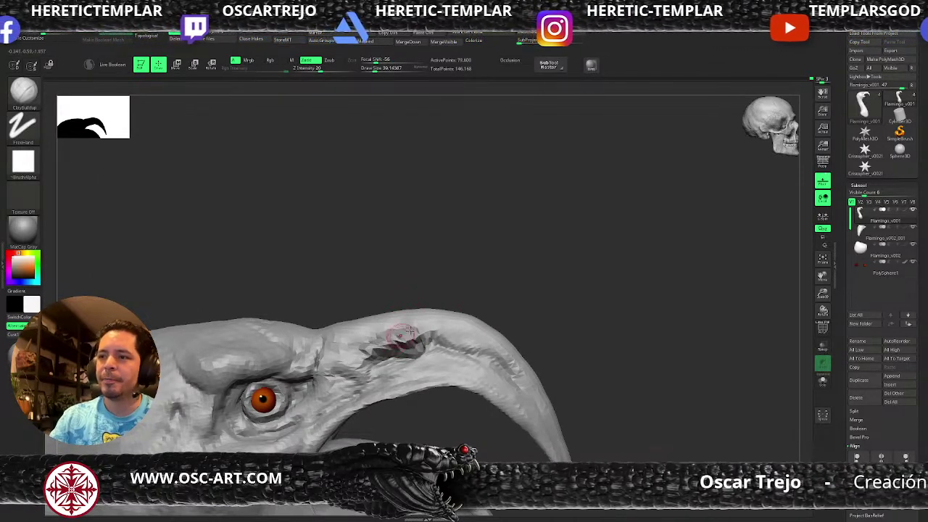
left_click_drag(514, 278, 573, 281)
left_click_drag(413, 334, 404, 348, "shift")
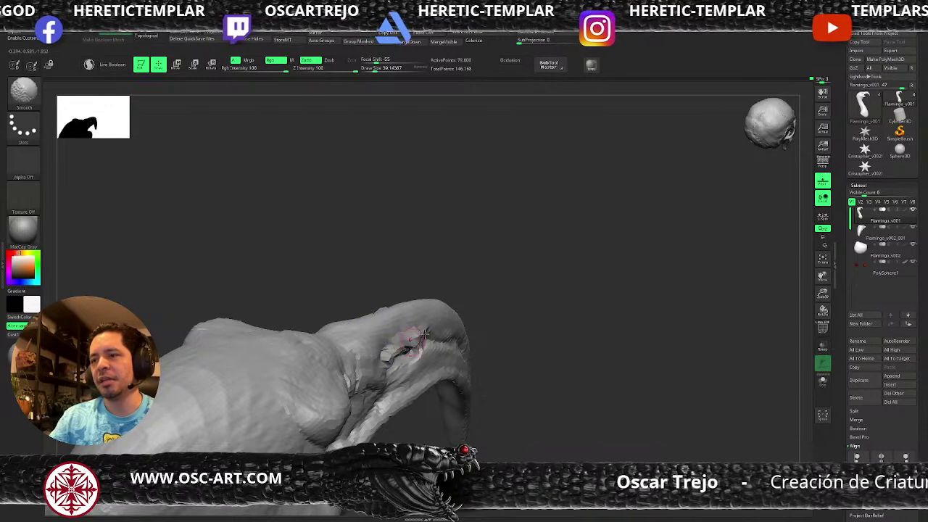
Smooth the ridge above the nostril and sculpt the nostril's rear end with ClayBuildup.
left_click_drag(537, 290, 479, 290)
left_click_drag(444, 323, 395, 339, "shift")
mouse_move(638, 268)
left_mouse_down()
mouse_move(611, 273)
mouse_move(537, 329)
left_mouse_up()
mouse_move(398, 347)
left_mouse_down("shift")
mouse_move(392, 351)
mouse_move(424, 320)
left_mouse_up("shift")
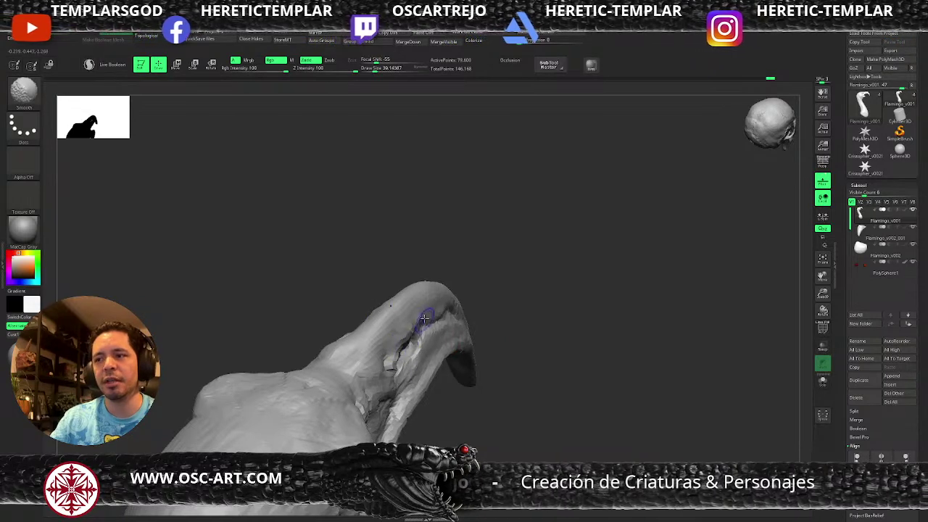
left_click_drag(504, 259, 551, 279)
mouse_move(393, 342)
left_mouse_down()
mouse_move(381, 348)
mouse_move(374, 376)
mouse_move(368, 362)
mouse_move(380, 374)
left_mouse_up()
key("s")
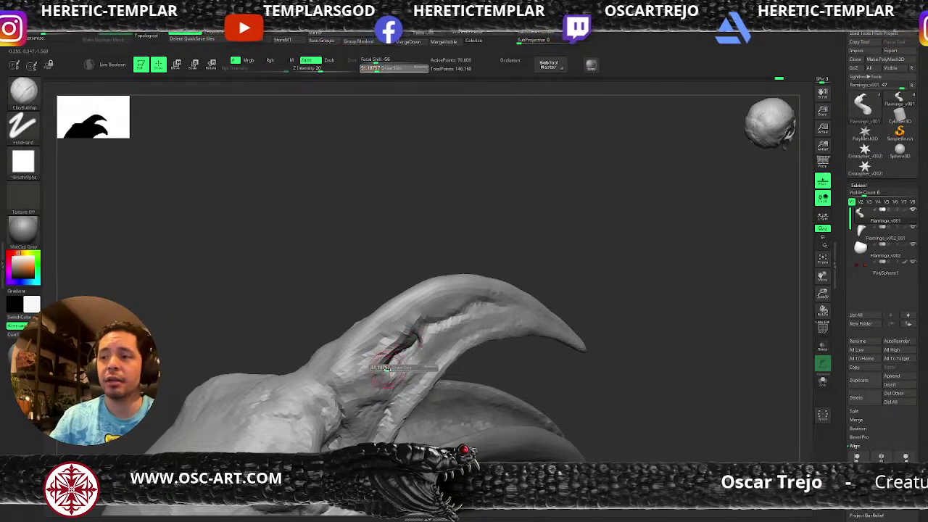
Refine the nostril's rim with the Standard brush and check the head from several angles.
key("b")
key("s")
key("t")
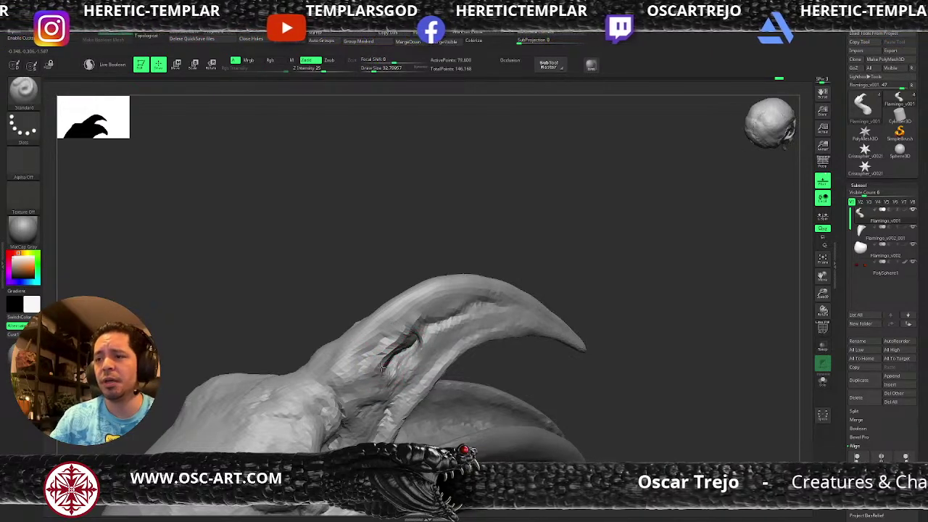
mouse_move(398, 341)
left_mouse_down()
mouse_move(384, 366)
mouse_move(387, 347)
left_mouse_up()
mouse_move(586, 285)
left_mouse_down()
mouse_move(510, 278)
mouse_move(530, 277)
mouse_move(526, 287)
mouse_move(512, 275)
left_mouse_up()
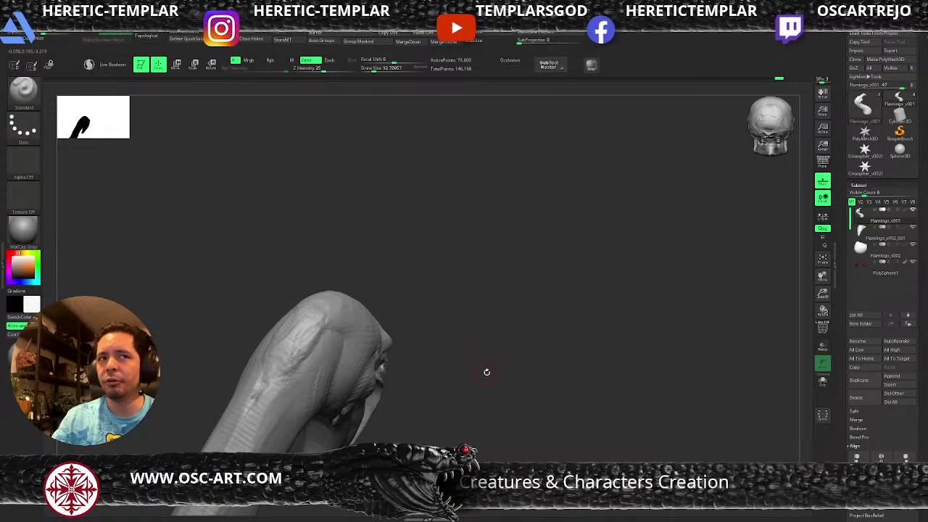
left_click_drag(497, 361, 486, 395)
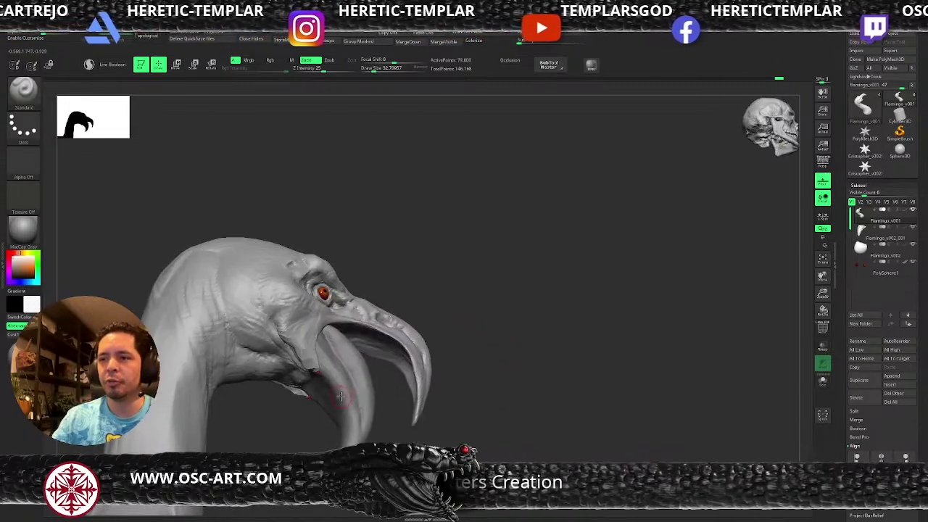
Adjust the base of the lower beak subtool, then make the head subtool active with ClayBuildup.
left_click(339, 397, "alt")
left_click_drag(292, 425, 301, 381)
key("b")
key("c")
key("b")
left_click(300, 384, "alt")
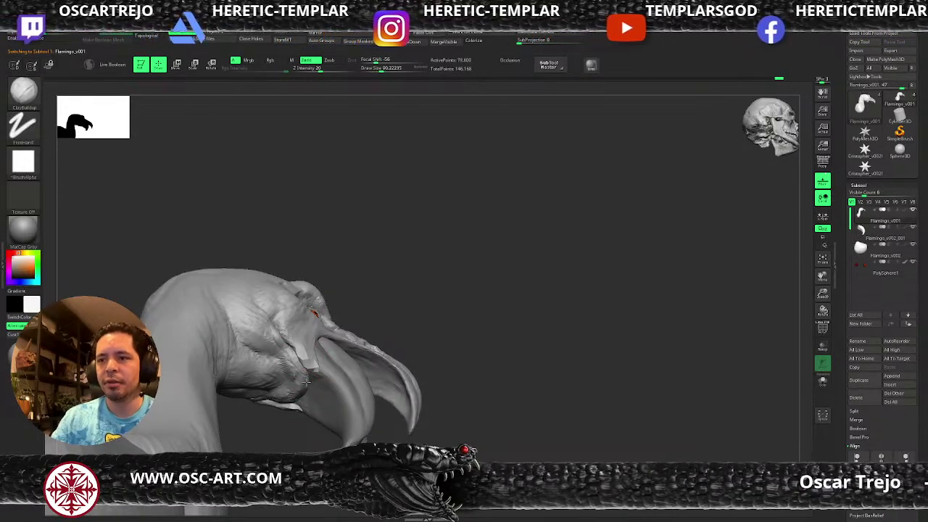
Pull the mouth-corner skin flap over the lower beak and adjust the cheek with the Move brush.
key("b")
key("m")
key("v")
key("s")
left_click_drag(310, 378, 305, 369)
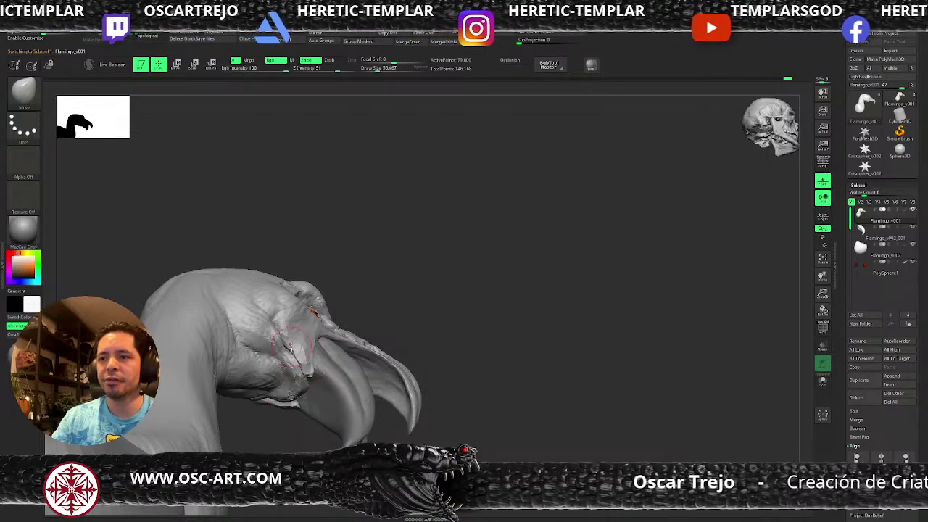
key("s")
left_click_drag(262, 323, 278, 339)
key("s")
mouse_move(431, 296)
left_mouse_down("alt")
mouse_move(403, 282)
mouse_move(435, 317)
mouse_move(427, 330)
left_mouse_up("alt")
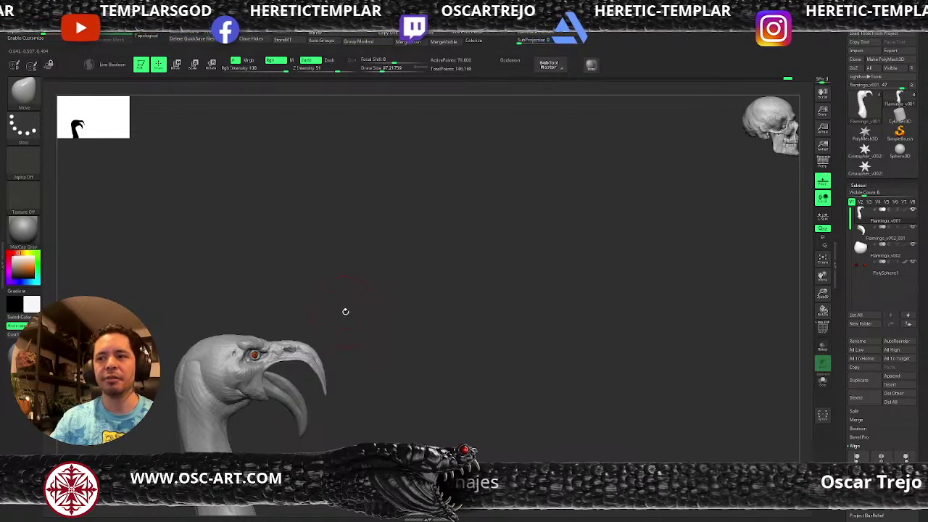
Smooth the surface between the eye and nostril along the base of the upper beak.
left_click_drag(355, 338, 376, 399, "alt")
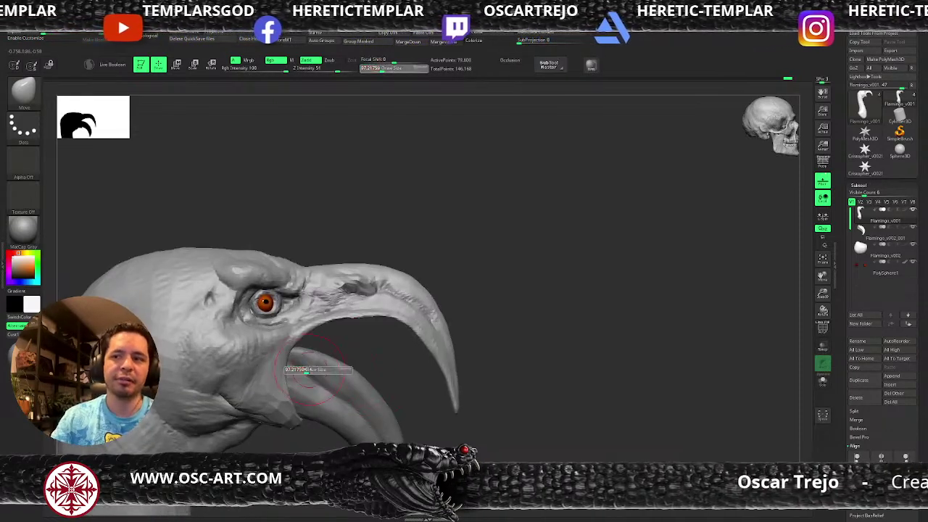
mouse_move(423, 259)
left_mouse_down()
mouse_move(472, 288)
mouse_move(372, 297)
left_mouse_up()
key("b")
key("c")
key("b")
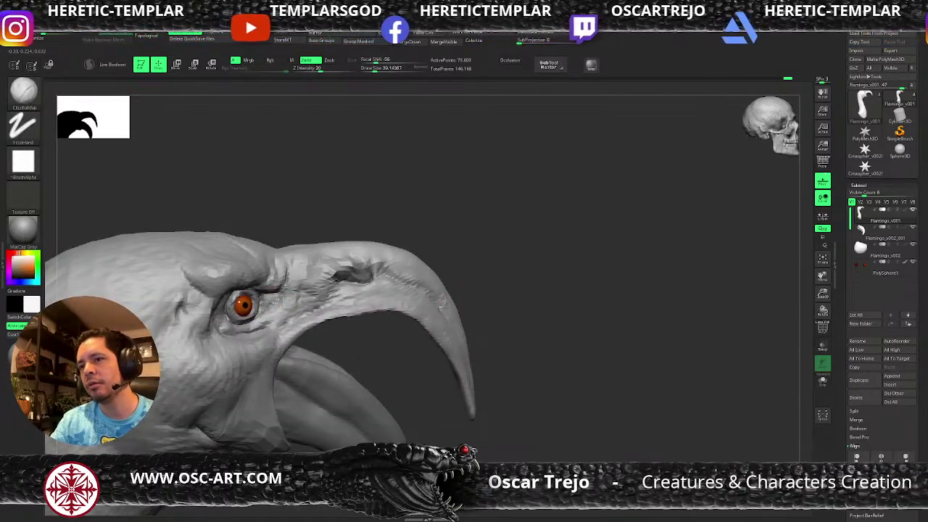
mouse_move(275, 296)
left_mouse_down("shift")
mouse_move(289, 293)
mouse_move(281, 285)
mouse_move(313, 290)
mouse_move(319, 250)
mouse_move(416, 231)
mouse_move(398, 244)
left_mouse_up("shift")
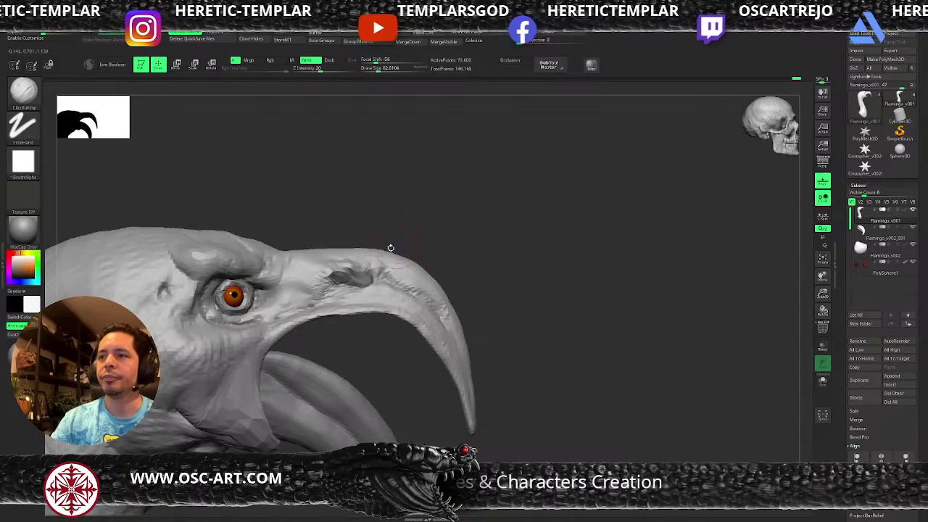
Build up the beak's bridge behind the nostril with ClayBuildup and smooth the nostril's edge.
mouse_move(321, 255)
left_mouse_down()
mouse_move(356, 265)
mouse_move(363, 280)
left_mouse_up()
key("s")
key("ctrl")
left_click_drag(442, 251, 462, 272)
left_click_drag(378, 283, 362, 281, "shift")
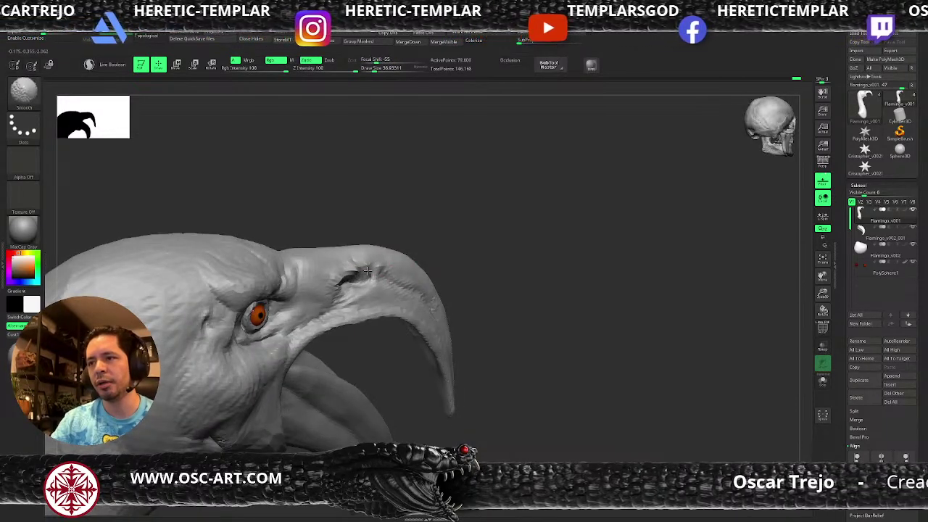
Reduce the nostril opening and fill out the surface around it and along the front groove with ClayBuildup.
left_click_drag(441, 248, 406, 271)
key("b")
key("c")
key("b")
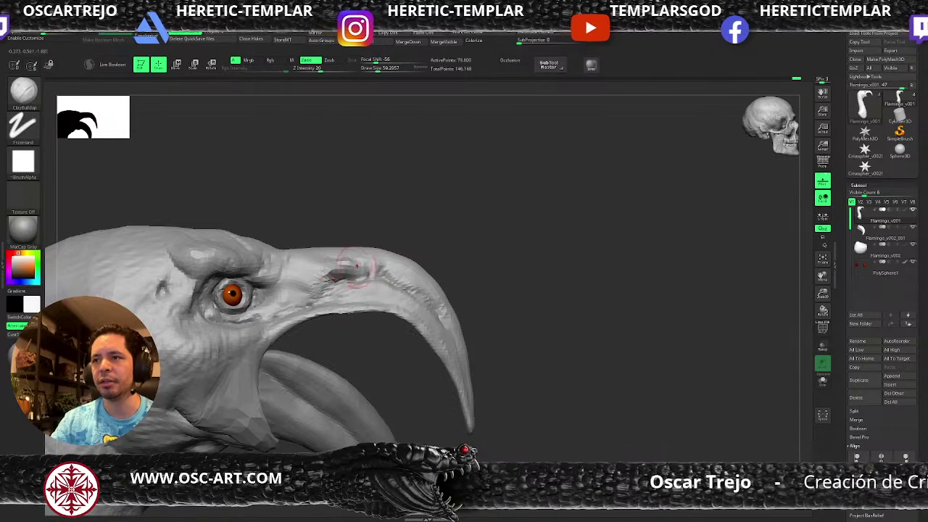
key("s")
left_click_drag(317, 260, 323, 259)
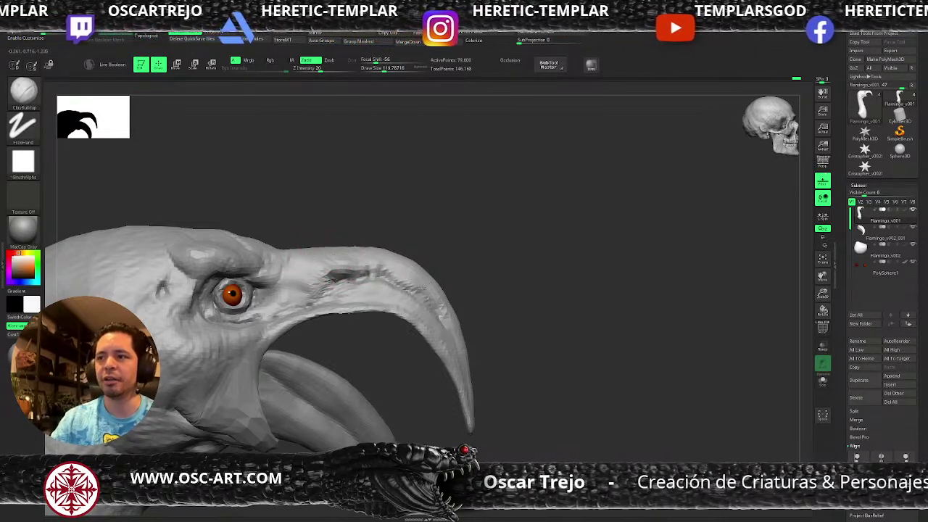
left_click_drag(443, 310, 448, 314)
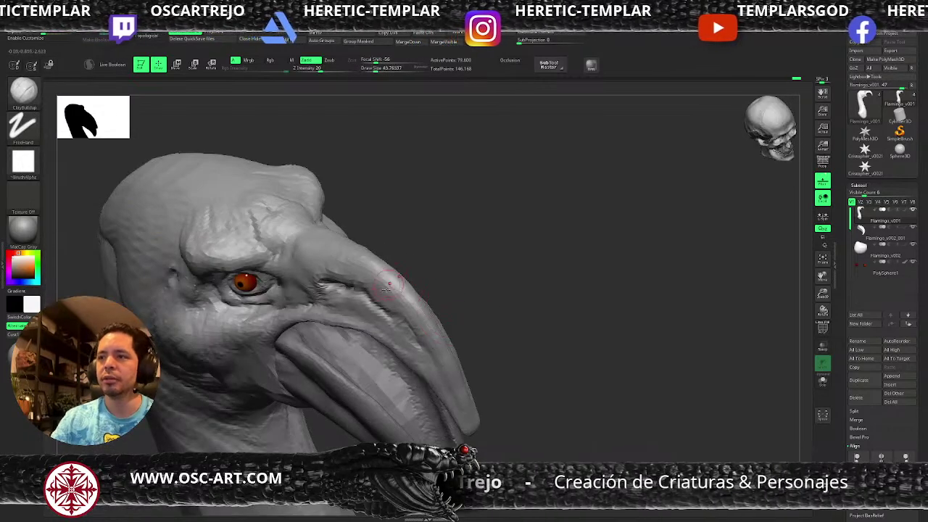
Refine the ridge at the front of the nostril with the Standard brush.
key("b")
key("d")
key("s")
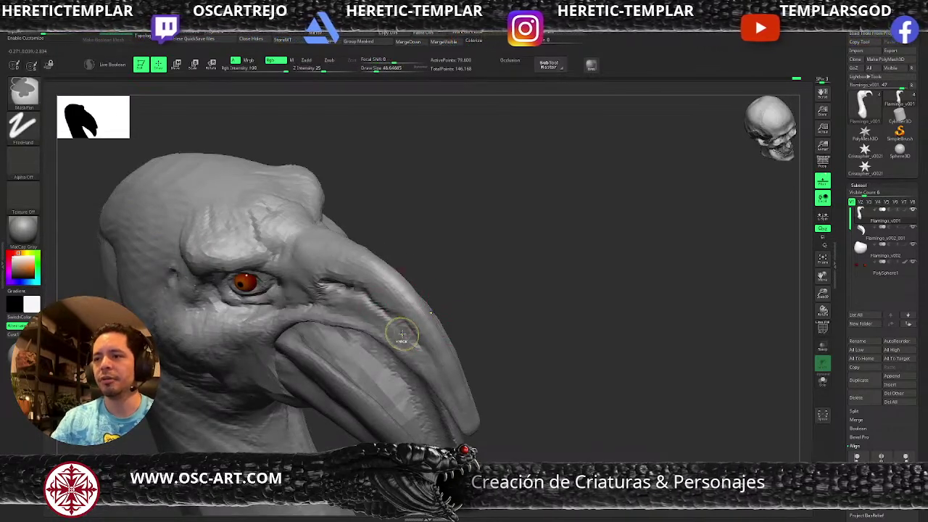
key("b")
key("s")
key("t")
mouse_move(367, 284)
left_mouse_down()
mouse_move(392, 291)
mouse_move(428, 338)
mouse_move(359, 272)
left_mouse_up()
left_click_drag(435, 222, 435, 282, "shift")
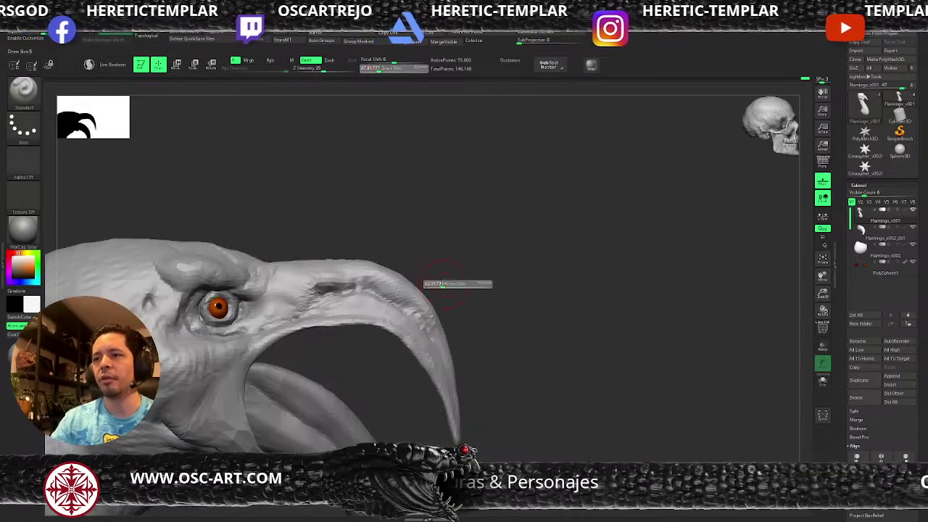
Adjust the upper beak's top contour with the Move brush and check the whole head profile.
key("b")
key("m")
key("v")
mouse_move(396, 248)
left_mouse_down("alt")
mouse_move(411, 239)
mouse_move(460, 253)
mouse_move(450, 265)
mouse_move(500, 336)
mouse_move(500, 356)
mouse_move(478, 365)
left_mouse_up("alt")
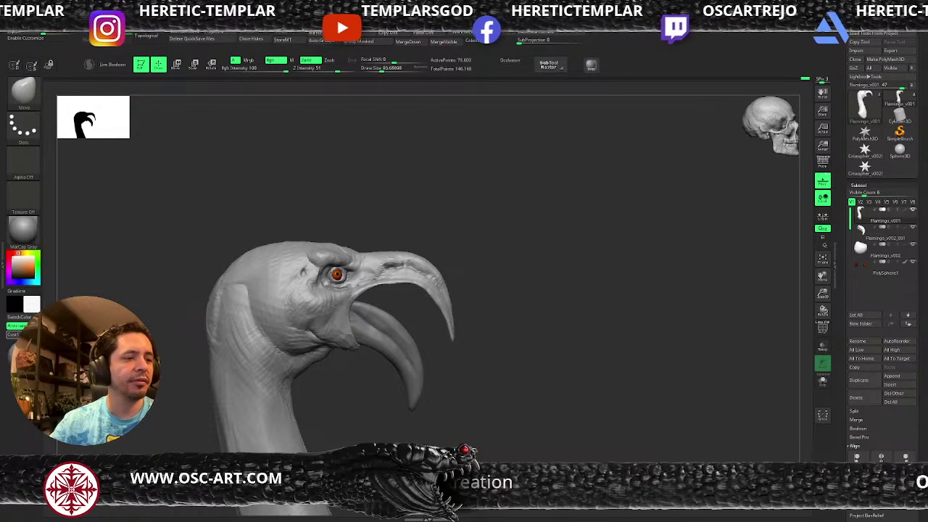
left_click_drag(496, 322, 530, 303)
Sculpt the edges of the upper beak's hooked tip from below with ClayBuildup.
mouse_move(471, 290)
left_mouse_down()
mouse_move(553, 278)
mouse_move(449, 293)
mouse_move(472, 224)
left_mouse_up()
key("b")
key("c")
key("b")
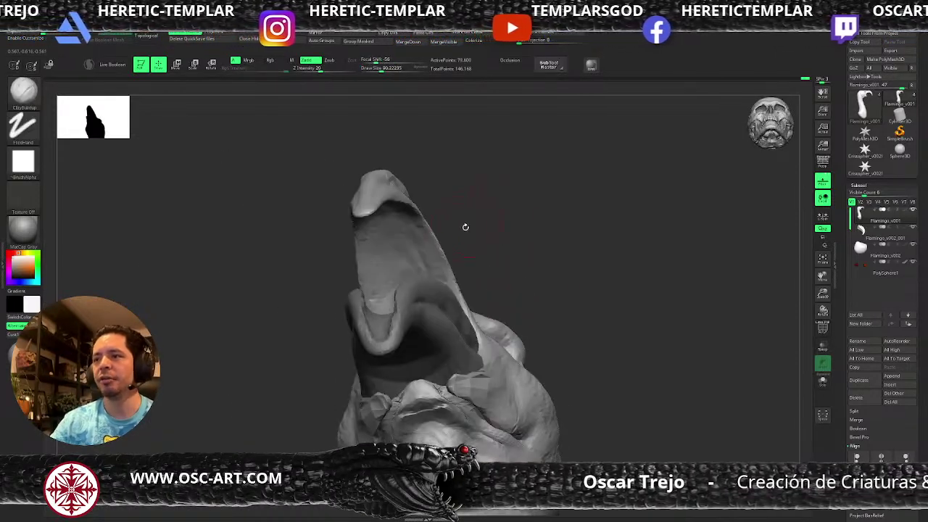
left_click_drag(401, 202, 374, 164)
left_click_drag(352, 198, 270, 188)
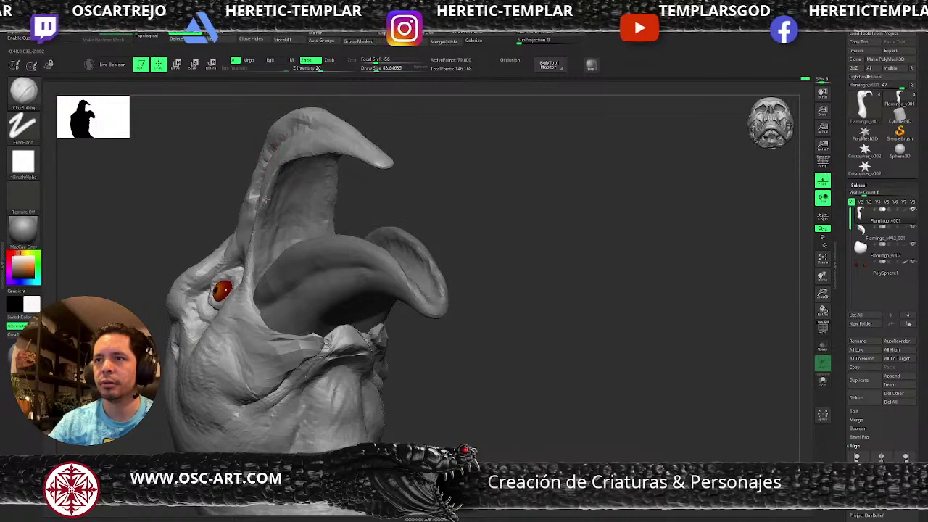
Sharpen the mouth-corner edge where the skin meets the beak with DamStandard.
mouse_move(491, 240)
left_mouse_down("alt")
mouse_move(464, 265)
mouse_move(551, 251)
mouse_move(559, 329)
mouse_move(341, 268)
left_mouse_up("alt")
key("b")
key("d")
key("s")
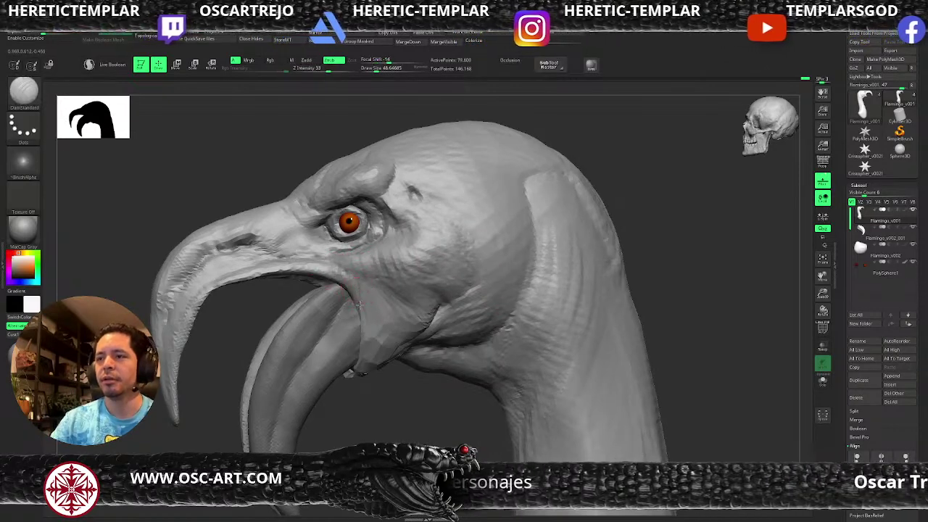
mouse_move(650, 348)
left_mouse_down()
mouse_move(617, 302)
mouse_move(578, 305)
mouse_move(524, 279)
mouse_move(442, 306)
mouse_move(549, 296)
mouse_move(384, 291)
mouse_move(425, 337)
left_mouse_up()
Touch up the upper beak's top contour with the Move and ClayBuildup brushes.
key("b")
key("m")
key("v")
key("b")
key("c")
key("b")
mouse_move(439, 243)
left_mouse_down()
mouse_move(445, 239)
mouse_move(419, 210)
mouse_move(465, 218)
mouse_move(439, 246)
left_mouse_up()
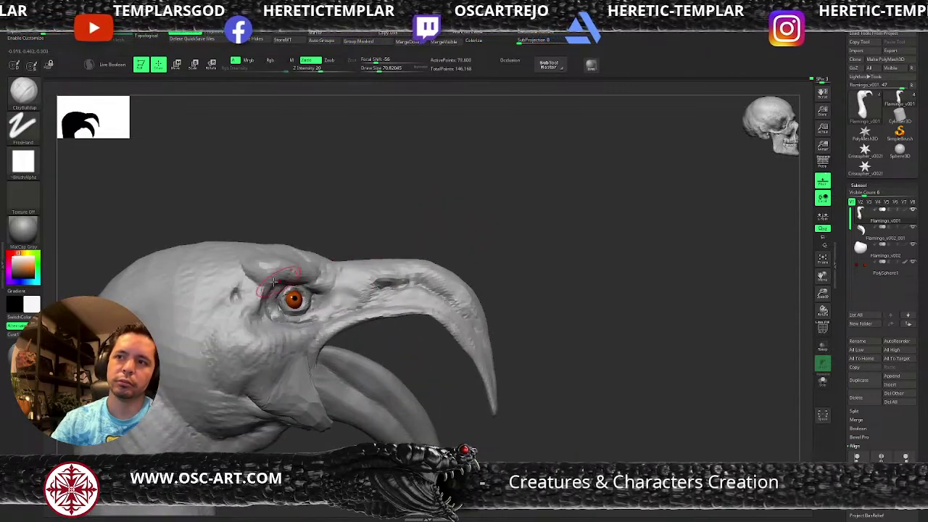
Flatten the brow ridge above the eye into cleaner planes with TrimDynamic.
left_click_drag(326, 208, 319, 222)
key("b")
key("t")
key("d")
left_click_drag(275, 261, 250, 285)
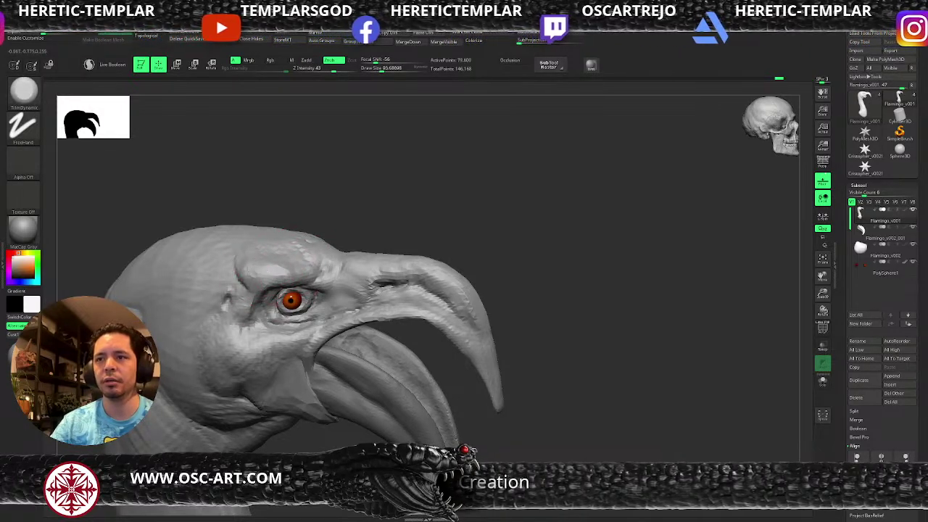
mouse_move(355, 207)
left_mouse_down()
mouse_move(406, 190)
mouse_move(328, 252)
left_mouse_up()
Adjust the brow's shape with the Move brush and build up the inner eye corner with ClayBuildup.
mouse_move(393, 196)
left_mouse_down()
mouse_move(378, 243)
mouse_move(386, 293)
left_mouse_up()
key("b")
key("m")
key("v")
mouse_move(470, 331)
left_mouse_down()
mouse_move(535, 298)
mouse_move(539, 282)
mouse_move(535, 332)
left_mouse_up()
key("b")
key("c")
key("b")
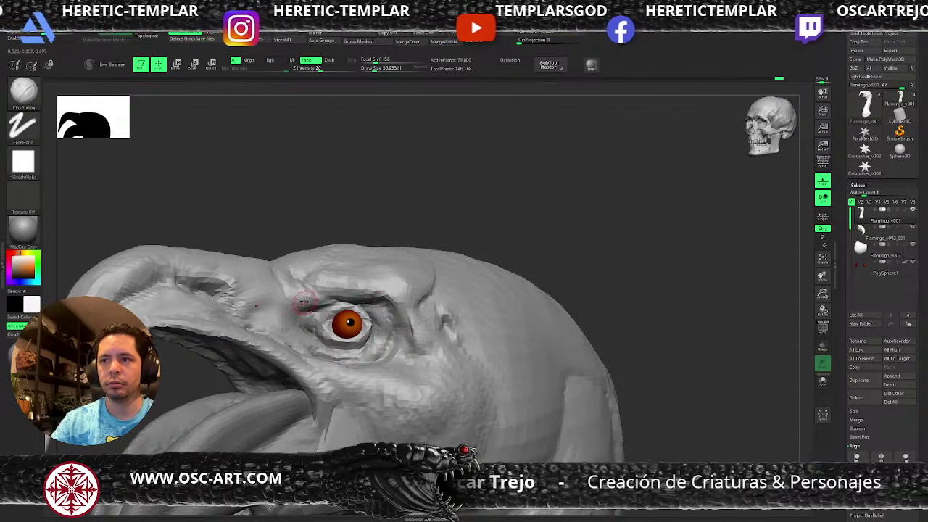
Mask the whole upper beak up to the eye, clearing the mask where it spills onto the head.
key("b")
key("d")
key("s")
key("ctrl")
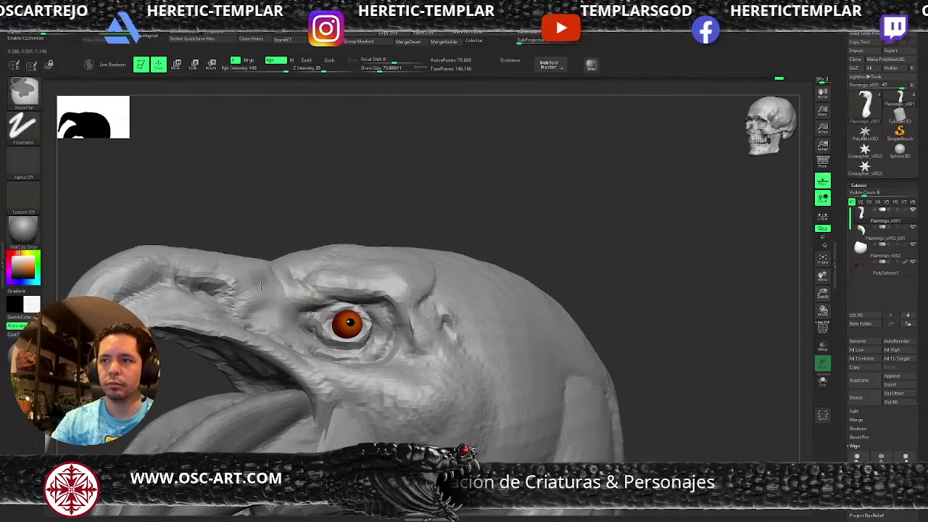
mouse_move(319, 324)
left_mouse_down("ctrl")
mouse_move(392, 341)
mouse_move(308, 350)
mouse_move(322, 294)
mouse_move(287, 363)
mouse_move(305, 348)
mouse_move(250, 327)
mouse_move(245, 293)
mouse_move(219, 277)
left_mouse_up("ctrl")
mouse_move(272, 203)
left_mouse_down()
mouse_move(242, 209)
mouse_move(330, 216)
left_mouse_up()
mouse_move(169, 224)
left_mouse_down("ctrl")
mouse_move(304, 395)
mouse_move(346, 339)
mouse_move(350, 347)
left_mouse_up("ctrl")
left_click_drag(191, 280, 282, 435, "ctrl+alt")
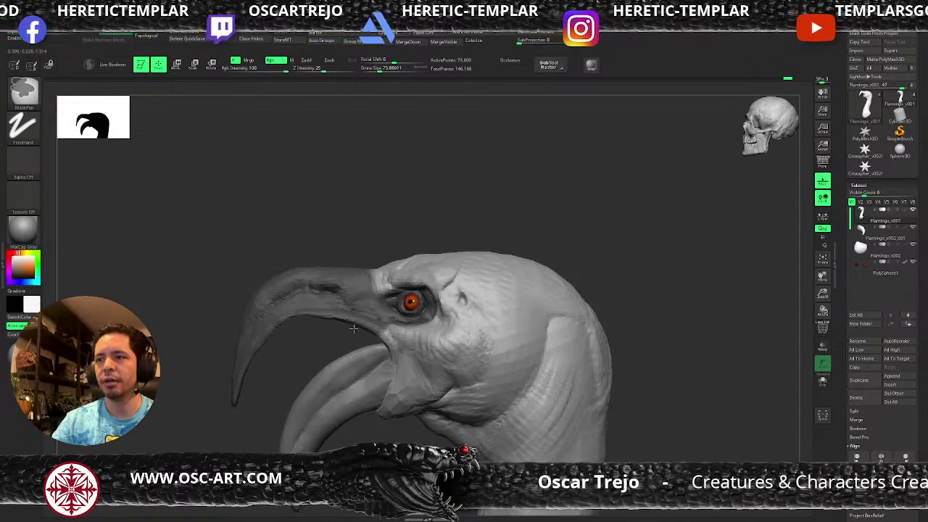
Build up the skin folds between the eye, brow and masked beak base with the Standard brush.
mouse_move(465, 399)
left_mouse_down()
mouse_move(505, 356)
mouse_move(487, 367)
mouse_move(427, 307)
left_mouse_up()
key("b")
key("s")
key("t")
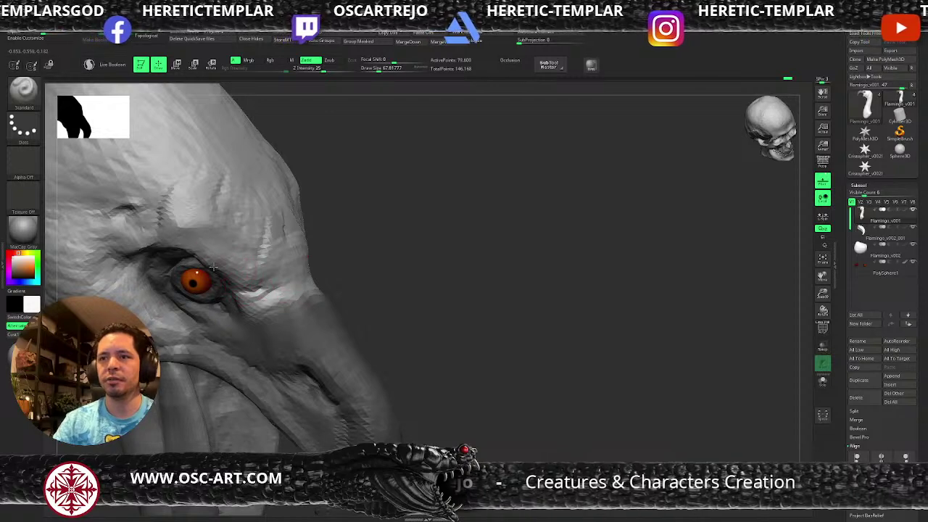
key("s")
mouse_move(266, 303)
left_mouse_down()
mouse_move(257, 302)
mouse_move(305, 287)
left_mouse_up()
mouse_move(377, 265)
left_mouse_down()
mouse_move(319, 276)
mouse_move(375, 249)
mouse_move(412, 269)
mouse_move(391, 318)
left_mouse_up()
Carve the creases around the eye and brow with the DamStandard brush.
key("b")
key("d")
key("s")
mouse_move(294, 256)
left_mouse_down()
mouse_move(298, 279)
mouse_move(322, 291)
left_mouse_up()
key("f")
mouse_move(379, 269)
left_mouse_down()
mouse_move(464, 305)
mouse_move(566, 306)
mouse_move(558, 287)
mouse_move(437, 253)
mouse_move(353, 390)
mouse_move(309, 355)
mouse_move(282, 400)
mouse_move(412, 311)
mouse_move(370, 303)
left_mouse_up()
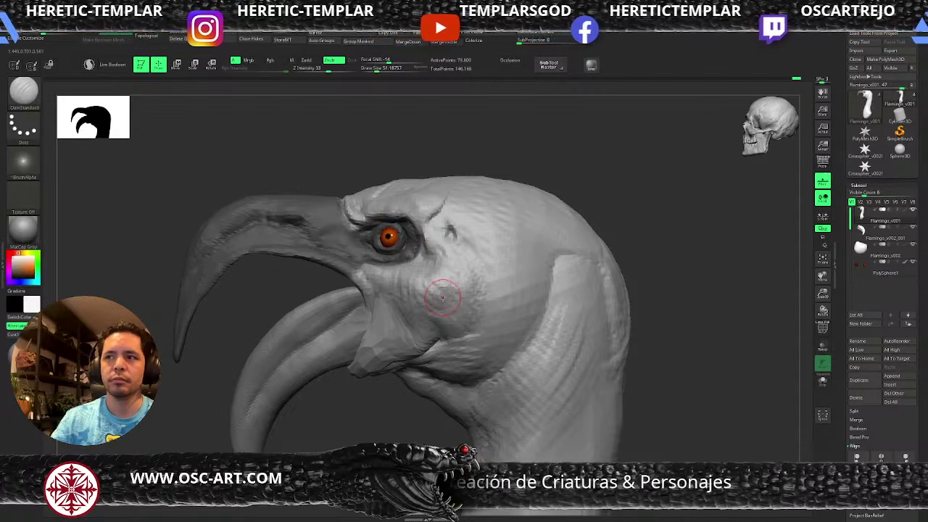
left_click_drag(369, 379, 606, 380)
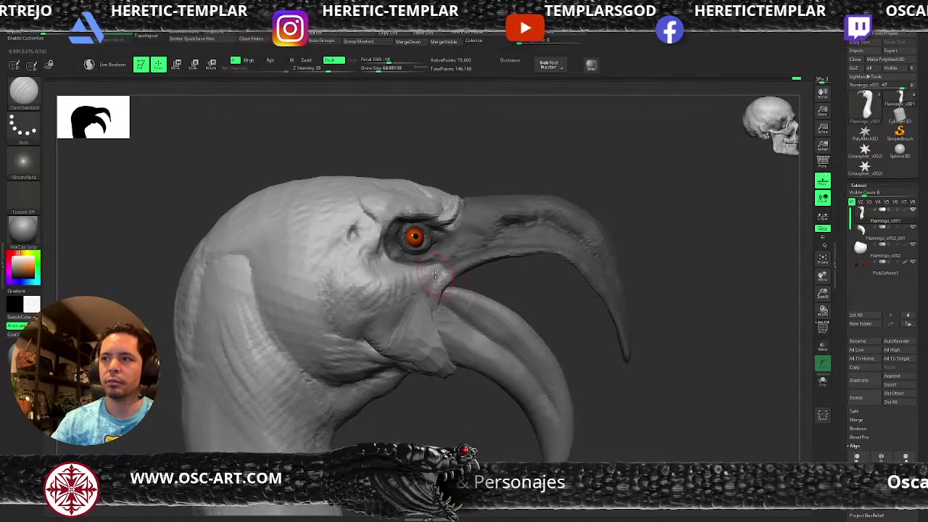
Work the area below the eye with ClayBuildup and extend the beak mask over the mouth corner.
key("b")
key("m")
key("v")
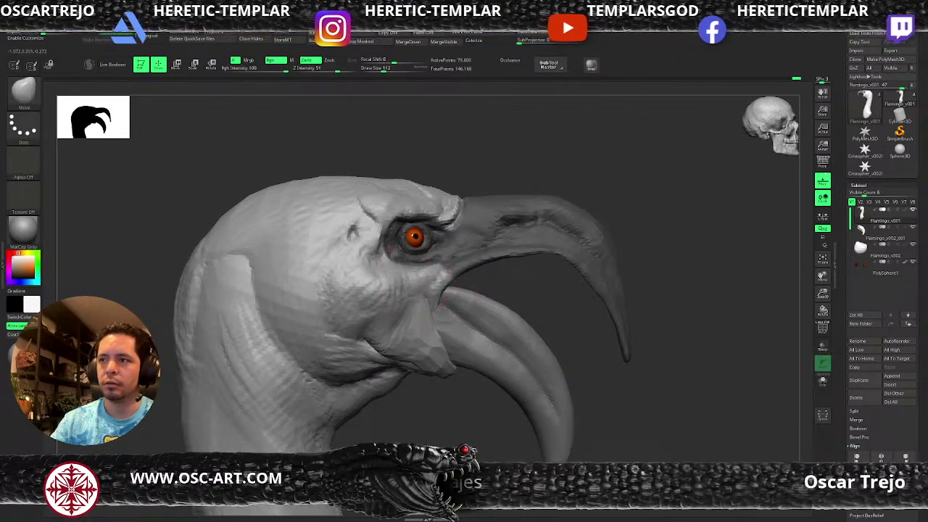
key("b")
key("c")
key("b")
left_click_drag(419, 288, 423, 280)
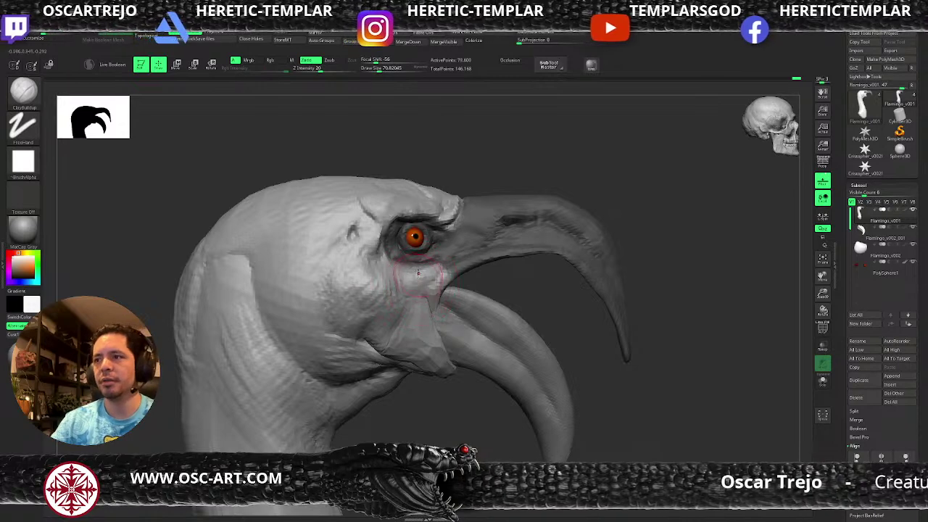
key("ctrl+z")
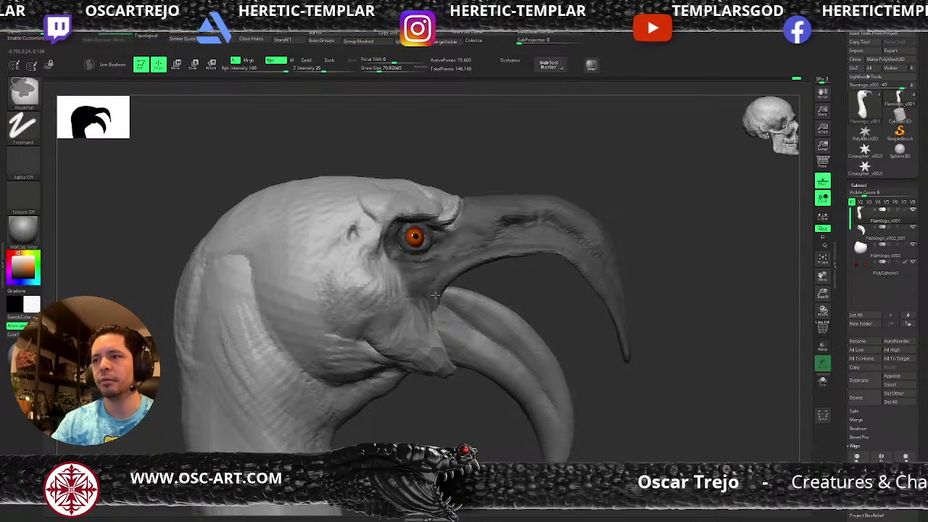
Build up the cheek fold behind the masked mouth corner with ClayBuildup and clear the mask.
key("bracketright")
mouse_move(407, 273)
left_mouse_down()
mouse_move(413, 292)
mouse_move(404, 281)
mouse_move(380, 298)
mouse_move(366, 284)
mouse_move(406, 338)
mouse_move(382, 363)
mouse_move(328, 341)
mouse_move(393, 367)
mouse_move(408, 316)
left_mouse_up()
key("bracketright")
key("bracketleft")
left_click_drag(510, 291, 493, 294, "ctrl")
key("ctrl+z")
Refine the cheek fold beside the mouth with DamStandard and adjust the head's front silhouette with the Move brush.
key("b")
key("d")
key("s")
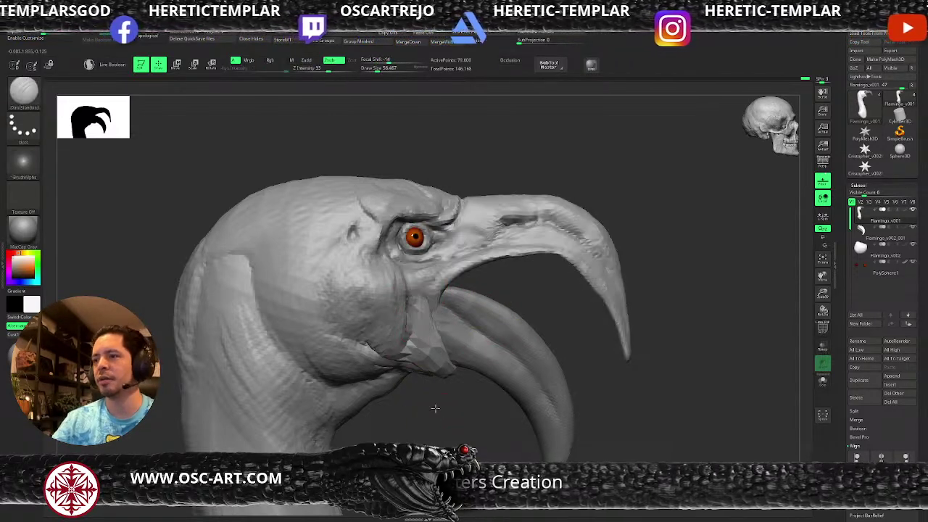
left_click_drag(440, 411, 443, 354, "alt")
left_click_drag(532, 352, 527, 343)
mouse_move(566, 286)
left_mouse_down()
mouse_move(555, 311)
mouse_move(553, 303)
mouse_move(546, 360)
mouse_move(483, 360)
mouse_move(532, 325)
mouse_move(486, 326)
left_mouse_up()
key("b")
key("m")
key("v")
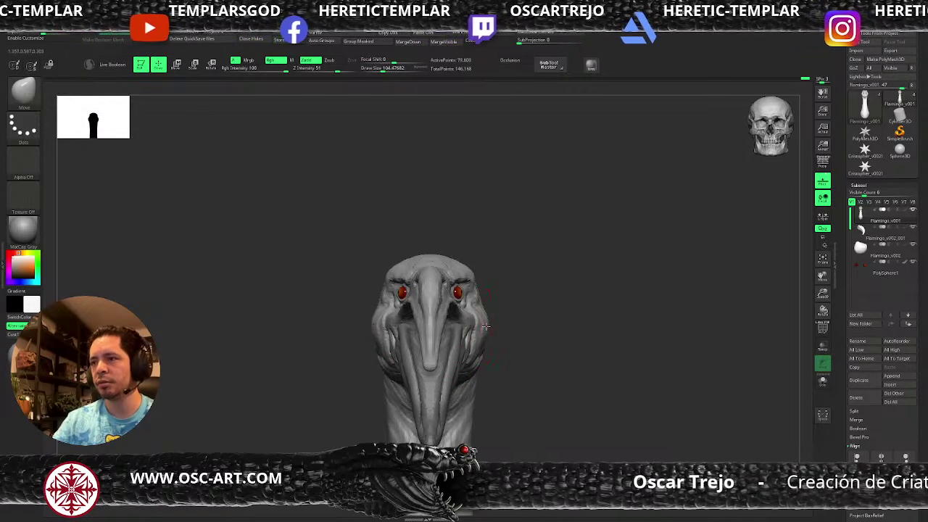
mouse_move(556, 333)
left_mouse_down()
mouse_move(559, 302)
mouse_move(626, 308)
mouse_move(564, 277)
mouse_move(566, 333)
left_mouse_up()
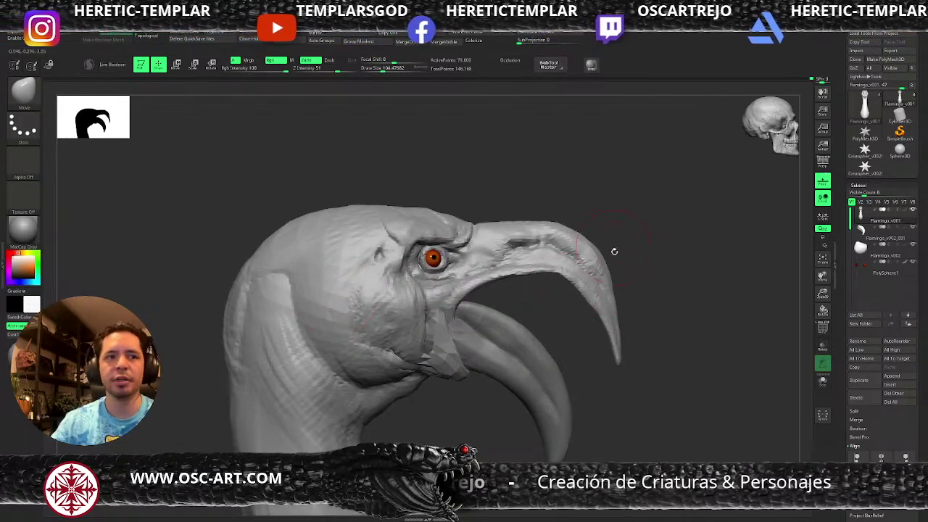
mouse_move(639, 244)
left_mouse_down()
mouse_move(602, 315)
mouse_move(602, 356)
left_mouse_up()
Reshape the eyelid rim around the eye with the Move and ClayBuildup brushes and smooth it.
key("s")
left_click_drag(377, 351, 364, 351)
mouse_move(436, 269)
left_mouse_down()
mouse_move(487, 240)
mouse_move(500, 330)
left_mouse_up()
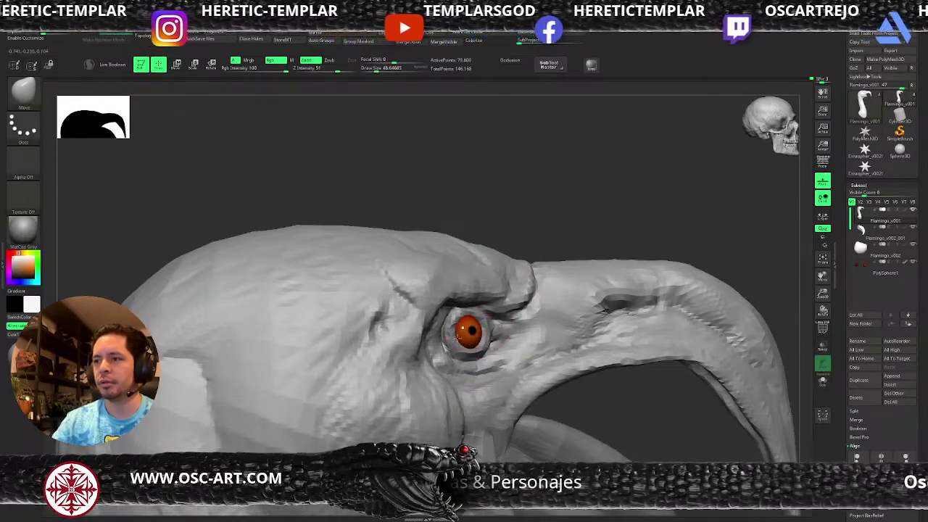
key("b")
key("c")
key("b")
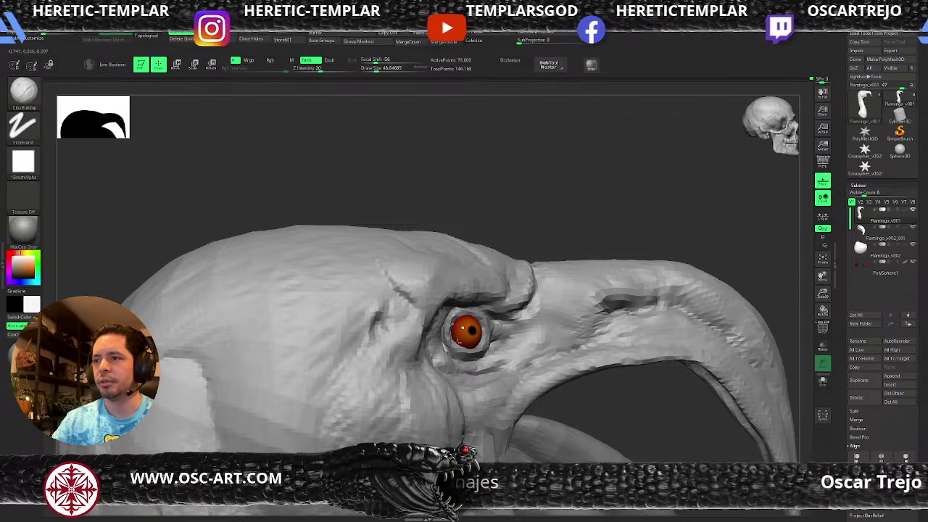
key("shift")
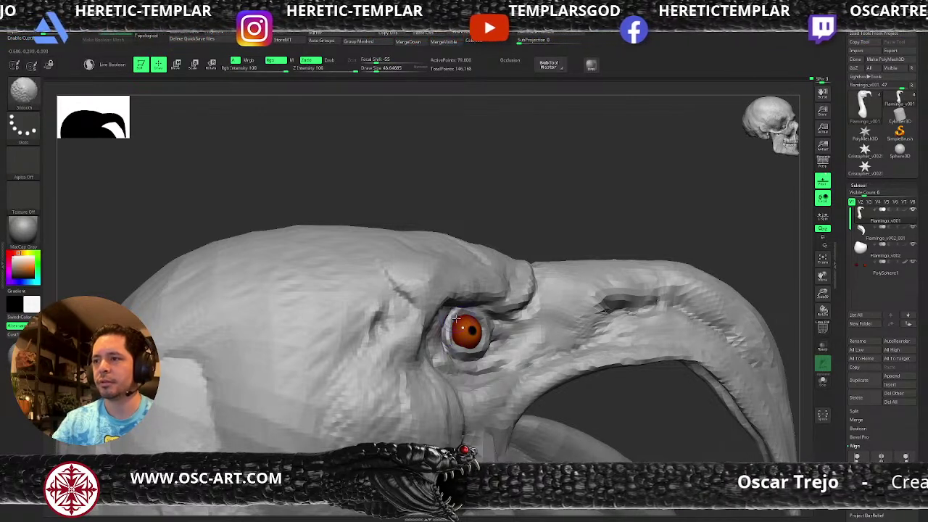
mouse_move(638, 217)
left_mouse_down()
mouse_move(510, 214)
mouse_move(587, 203)
mouse_move(483, 278)
mouse_move(406, 311)
mouse_move(572, 292)
left_mouse_up()
left_click_drag(518, 265, 547, 327, "alt")
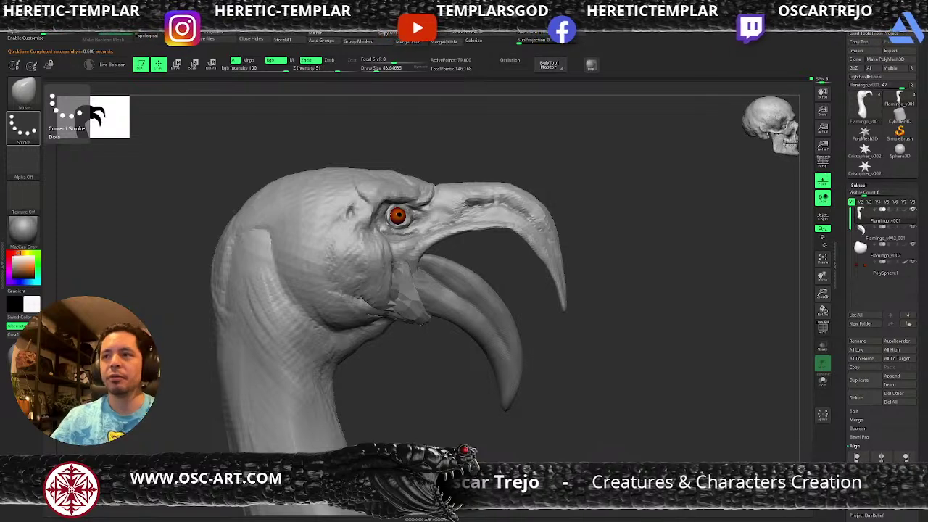
Reshape the faceted skin at the mouth corner with an enlarged Move Topological brush and smooth it.
mouse_move(428, 406)
left_mouse_down("alt")
mouse_move(404, 393)
mouse_move(420, 358)
left_mouse_up("alt")
key("b")
key("m")
key("t")
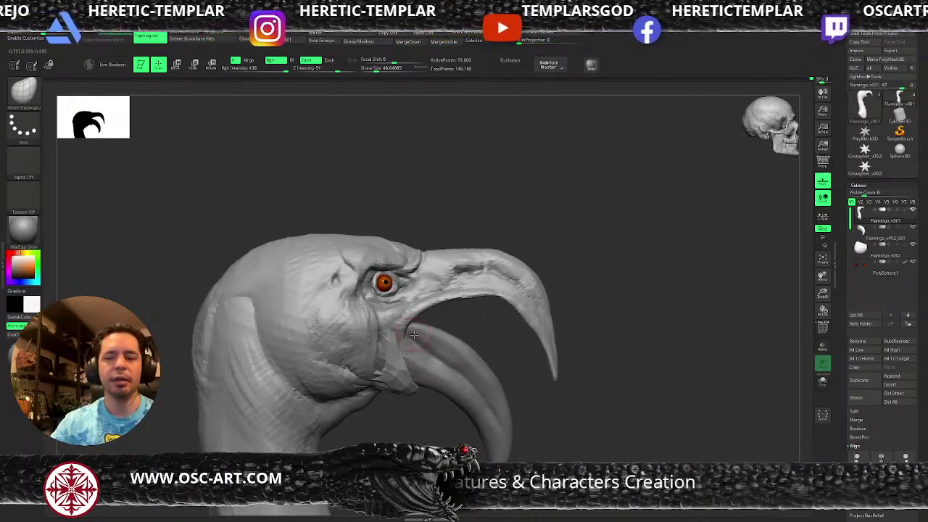
key("bracketright")
key("bracketright")
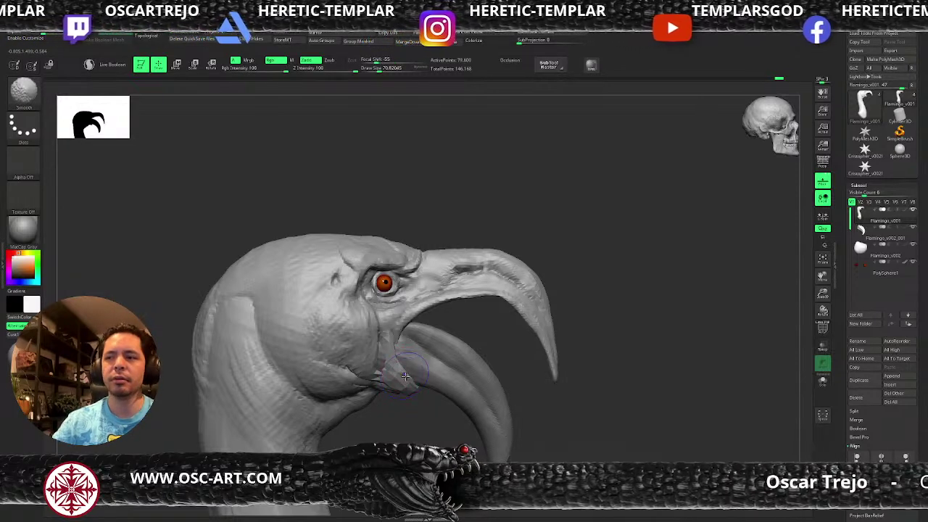
mouse_move(393, 398)
left_mouse_down()
mouse_move(443, 406)
mouse_move(613, 390)
mouse_move(603, 372)
mouse_move(611, 354)
mouse_move(568, 332)
mouse_move(572, 372)
mouse_move(419, 381)
mouse_move(465, 395)
left_mouse_up()
Build up the stretched skin between the cheek and lower beak with an enlarged ClayBuildup brush.
key("b")
key("c")
key("b")
key("bracketright")
mouse_move(466, 349)
left_mouse_down()
mouse_move(493, 388)
mouse_move(461, 404)
mouse_move(463, 321)
mouse_move(490, 357)
mouse_move(502, 343)
mouse_move(482, 406)
left_mouse_up()
mouse_move(487, 398)
right_mouse_down("ctrl")
mouse_move(512, 315)
mouse_move(601, 336)
mouse_move(670, 333)
mouse_move(582, 340)
mouse_move(515, 330)
right_mouse_up("ctrl")
Adjust the cheek fold behind the mouth corner with the Move and ClayBuildup brushes, comparing both sides of the head.
key("b")
key("m")
key("v")
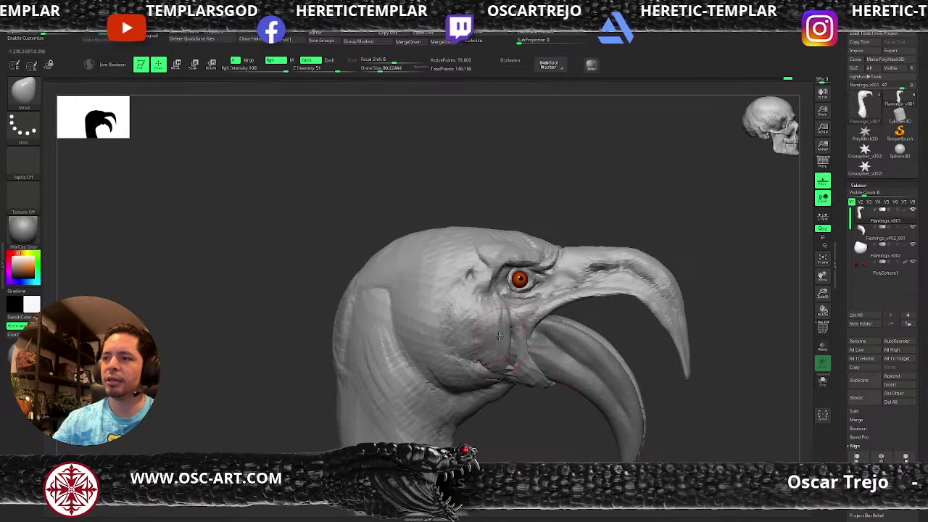
key("b")
key("c")
key("b")
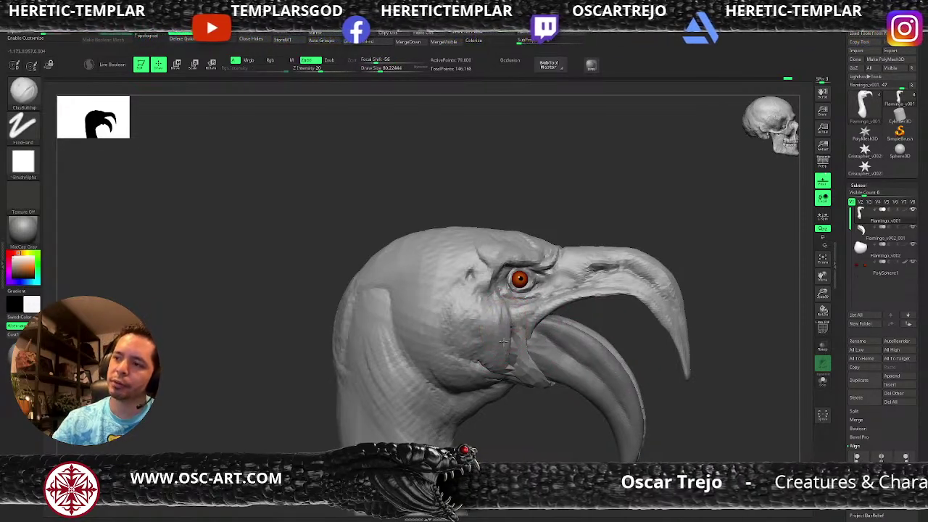
key("b")
key("m")
key("v")
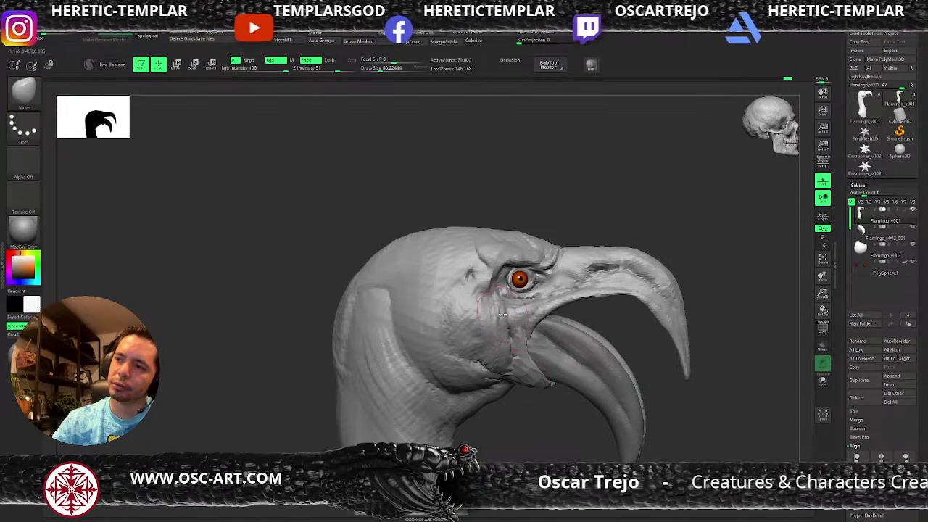
left_click_drag(697, 409, 616, 377, "alt")
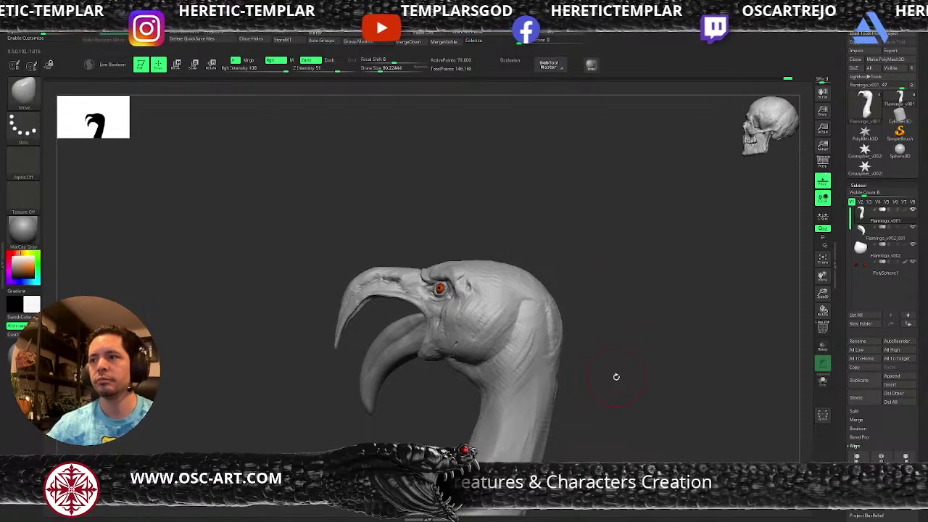
left_click_drag(423, 208, 542, 239)
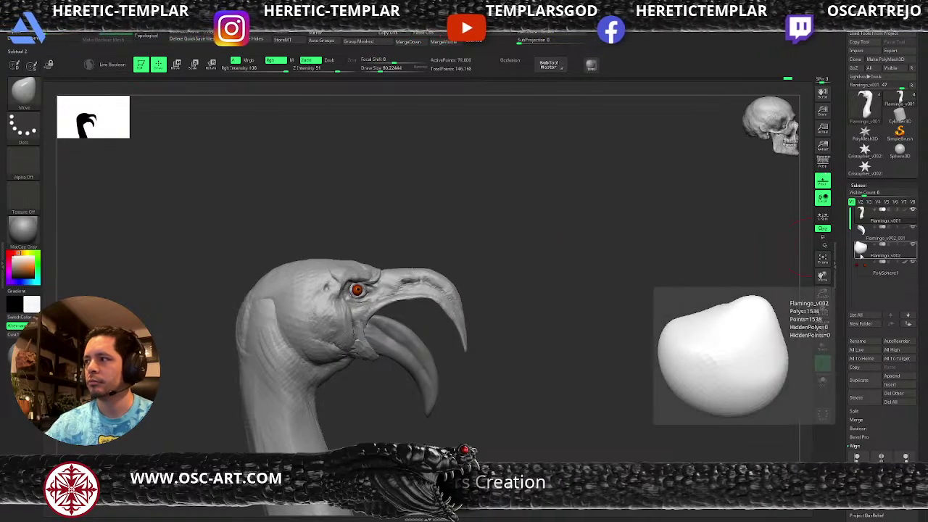
Insert a Capsule from IMM Primitives over the lower beak in the Flamingo_v002 subtool and split it into its own subtool.
left_click(881, 251)
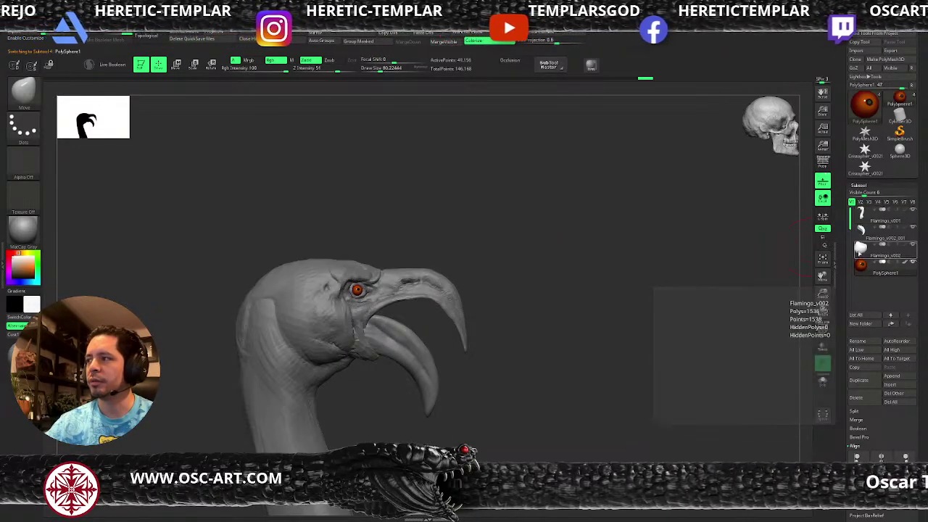
key("b")
key("i")
key("p")
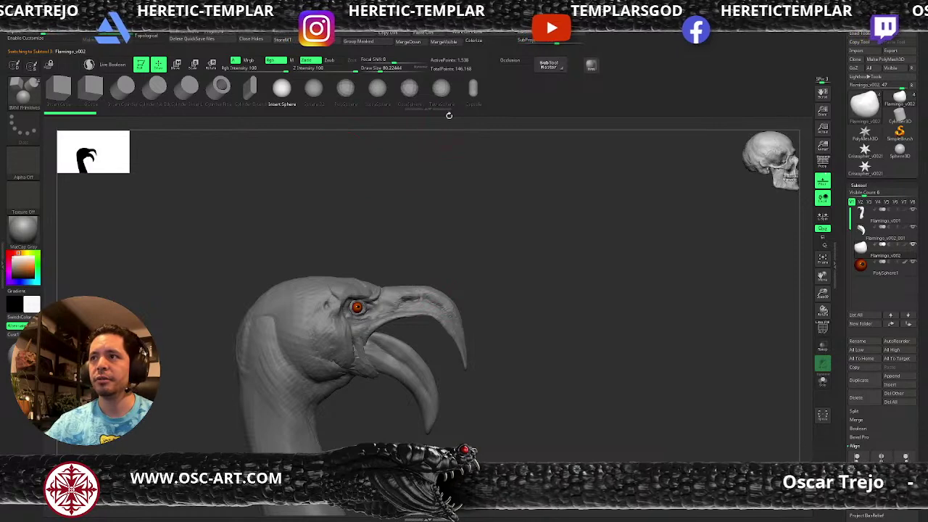
left_click(474, 90)
left_click_drag(477, 193, 479, 205, "alt")
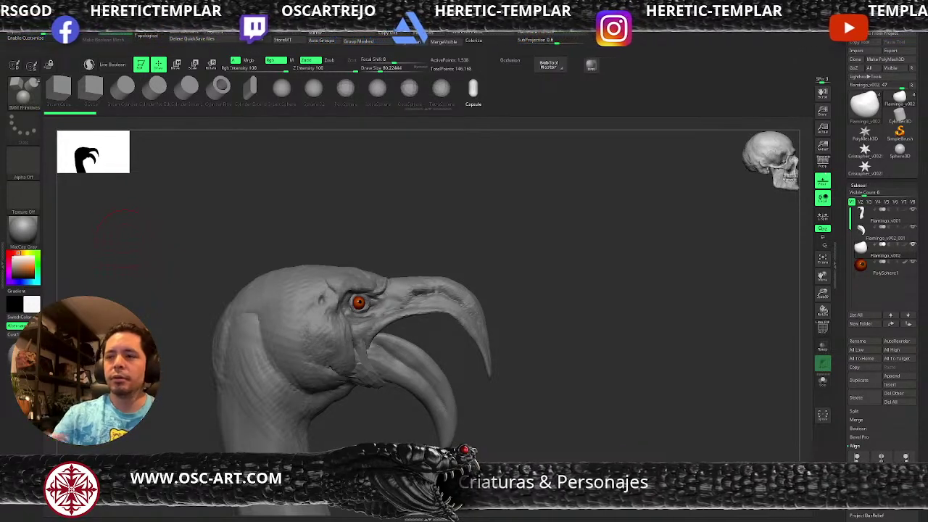
left_click_drag(514, 428, 527, 408, "alt")
key("ctrl+shift")
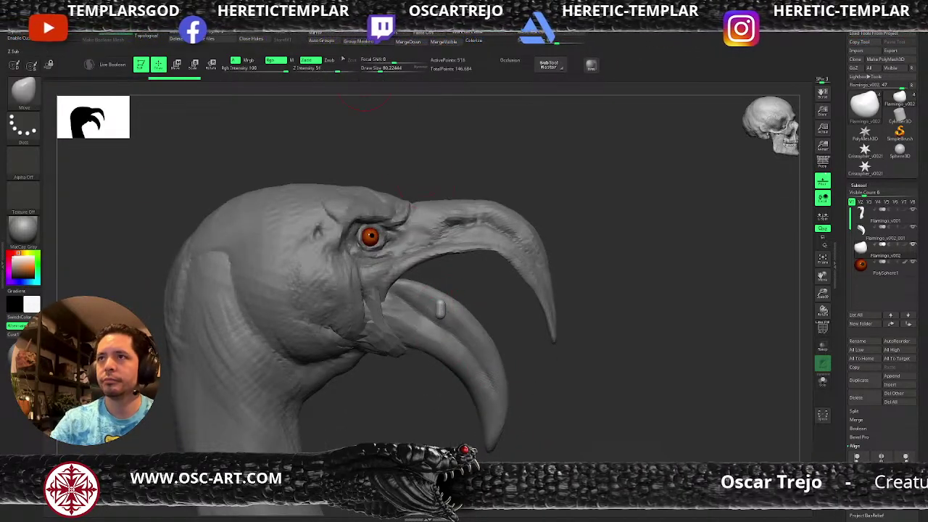
left_click(361, 31)
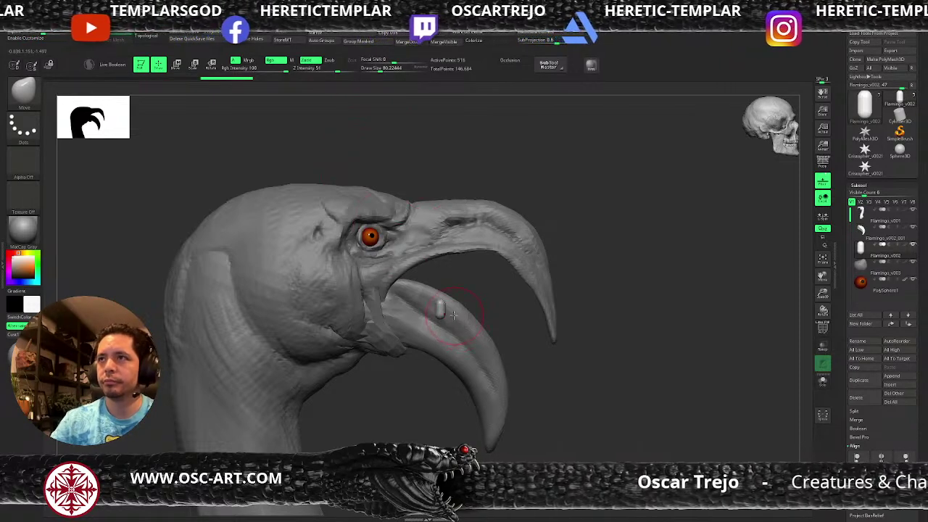
Sculpt the capsule into a tapered, slightly curved tooth with the Move and Smooth brushes.
key("shift")
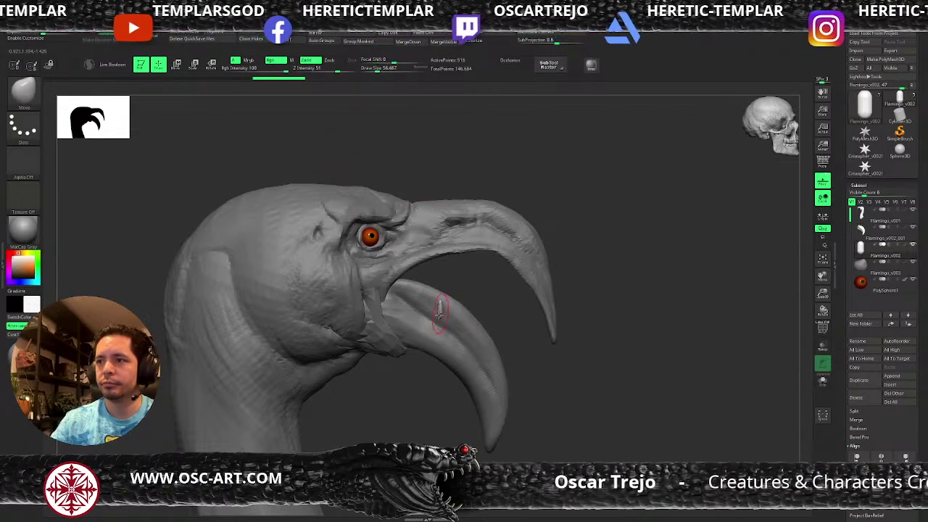
scroll(493, 304, "up", 5)
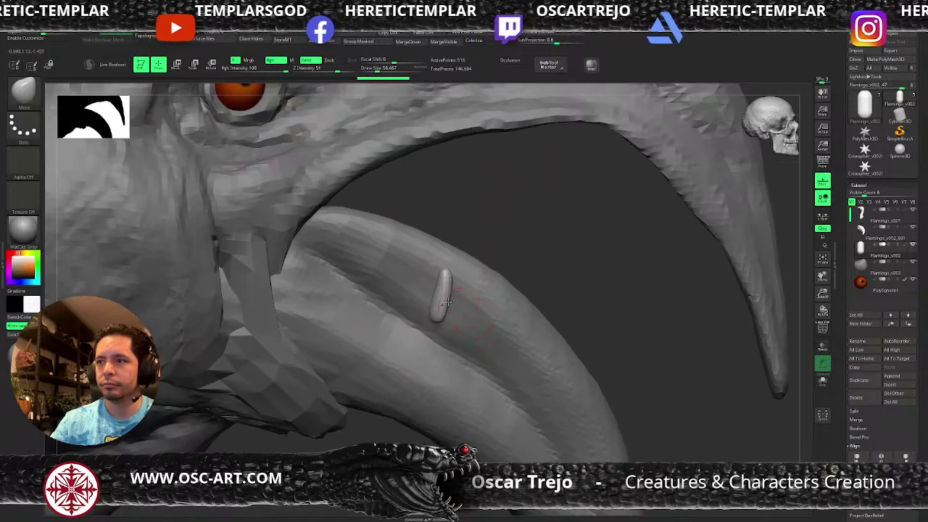
key("shift")
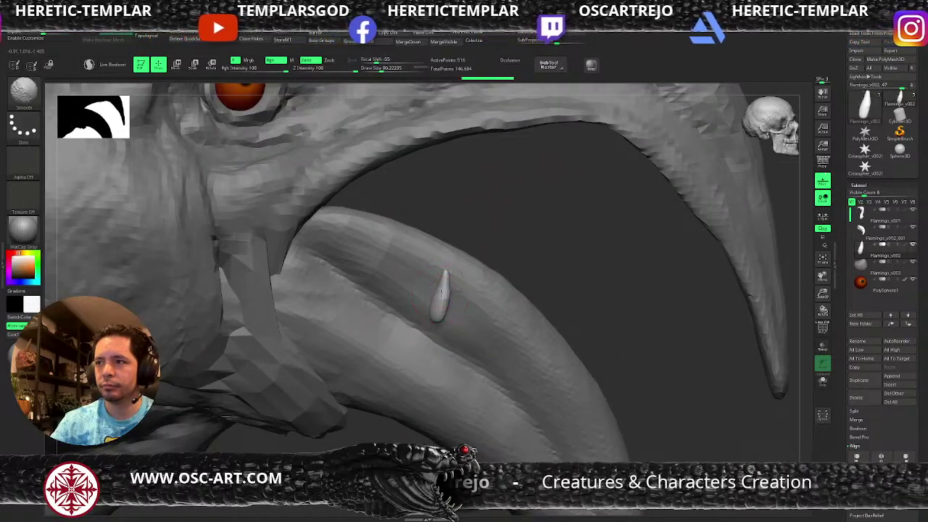
key("s")
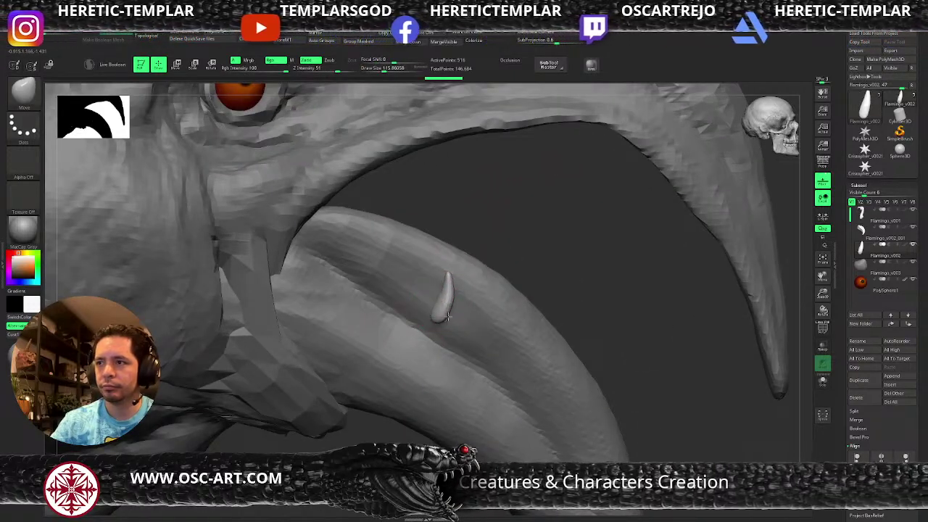
Position the tooth on the upper edge of the lower beak near the mouth corner.
key("w")
mouse_move(483, 269)
left_mouse_down()
mouse_move(504, 195)
mouse_move(472, 222)
mouse_move(512, 199)
mouse_move(495, 216)
mouse_move(569, 208)
mouse_move(600, 215)
left_mouse_up()
key("b")
key("Escape")
left_click(487, 167)
left_click(464, 167)
left_click_drag(365, 356, 496, 324)
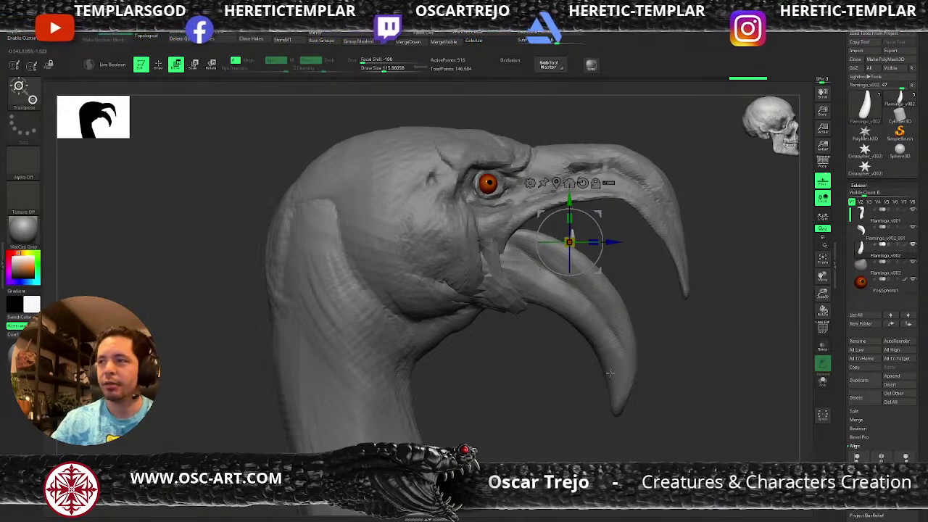
Duplicate the tooth beside the first along the lower beak's edge and vary both shapes with the Move brush.
left_click_drag(682, 368, 602, 326)
mouse_move(532, 269)
left_mouse_down()
mouse_move(479, 255)
mouse_move(465, 272)
mouse_move(462, 253)
mouse_move(476, 272)
mouse_move(461, 276)
mouse_move(581, 275)
mouse_move(458, 281)
left_mouse_up()
key("q")
key("s")
key("w")
key("q")
key("s")
key("w")
key("q")
key("s")
key("s")
key("s")
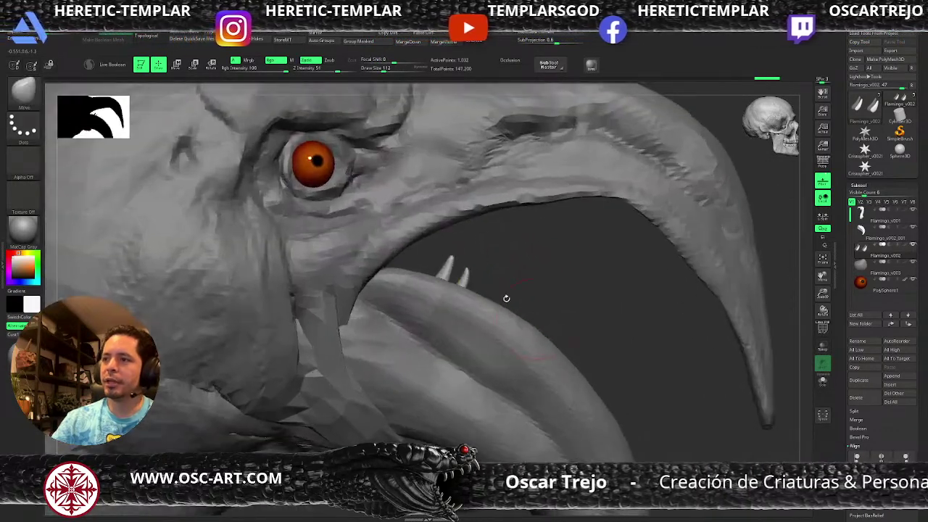
Duplicate the pair of teeth in growing groups to form a row along the lower beak towards its tip.
key("w")
left_click_drag(484, 265, 554, 297)
key("ctrl+z")
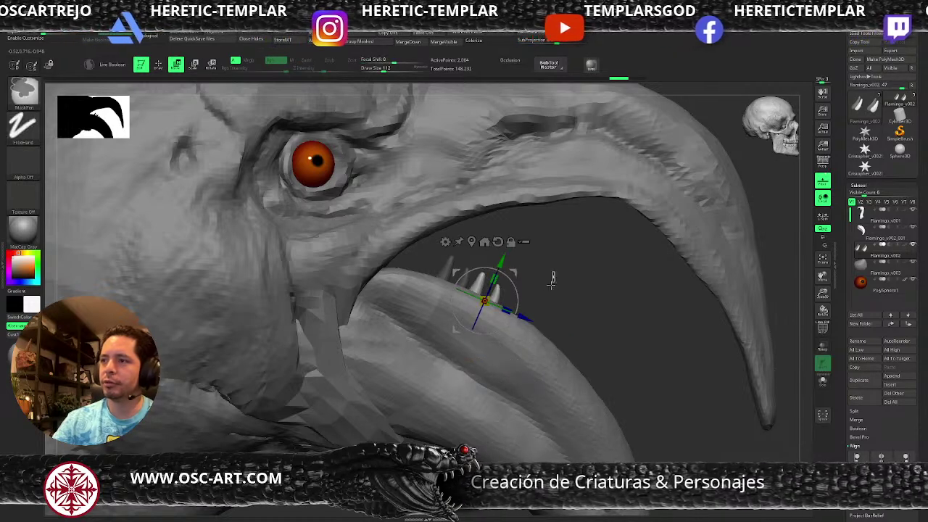
mouse_move(517, 271)
left_mouse_down("ctrl")
mouse_move(566, 285)
mouse_move(577, 306)
mouse_move(592, 303)
mouse_move(676, 348)
mouse_move(702, 379)
mouse_move(698, 358)
left_mouse_up("ctrl")
left_click(656, 353)
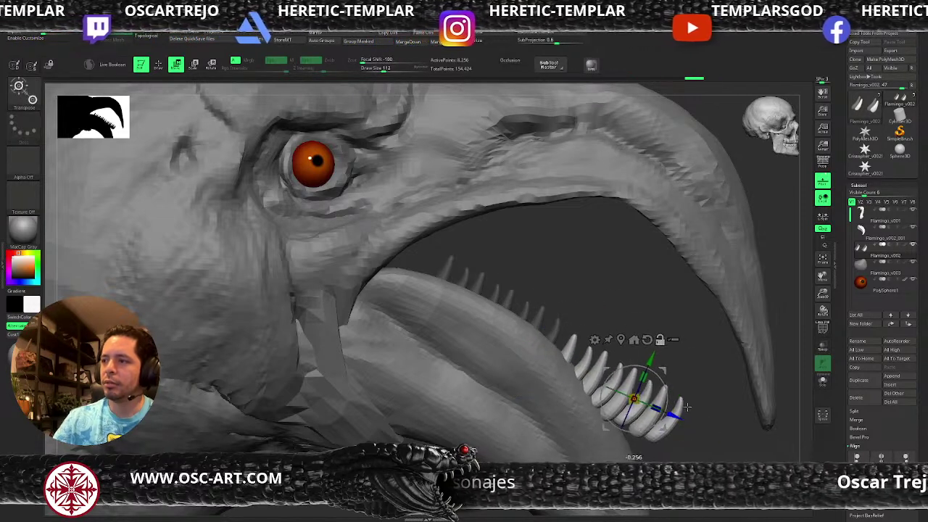
Mirror the row of teeth to the opposite edge of the lower beak with Mirror And Weld.
left_click_drag(671, 327, 670, 232, "alt")
left_click_drag(761, 413, 710, 449, "shift")
mouse_move(564, 340)
left_mouse_down()
mouse_move(566, 319)
mouse_move(596, 290)
left_mouse_up()
key("ctrl+z")
left_click_drag(400, 335, 413, 307, "ctrl")
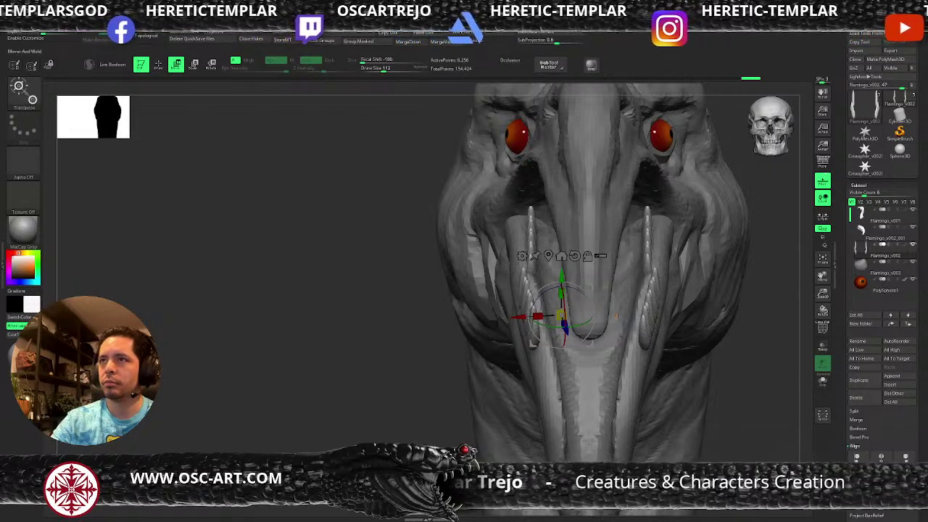
Mask the original teeth by isolating them, leaving only the duplicated front group on the lower beak editable.
mouse_move(391, 185)
left_mouse_down("ctrl")
mouse_move(491, 368)
mouse_move(551, 401)
mouse_move(555, 413)
left_mouse_up("ctrl")
left_click(420, 412, "ctrl")
left_click_drag(401, 398, 462, 391)
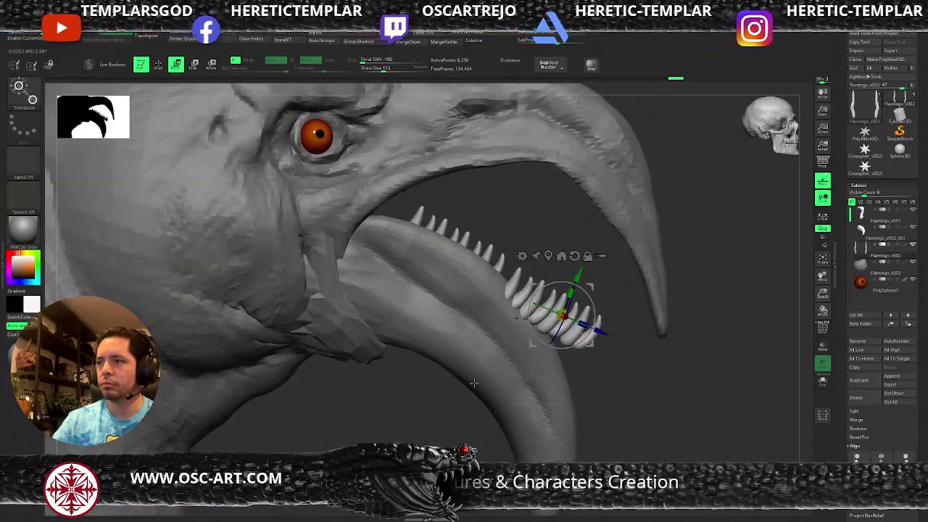
mouse_move(662, 374)
left_mouse_down()
mouse_move(637, 375)
mouse_move(690, 380)
mouse_move(686, 373)
left_mouse_up()
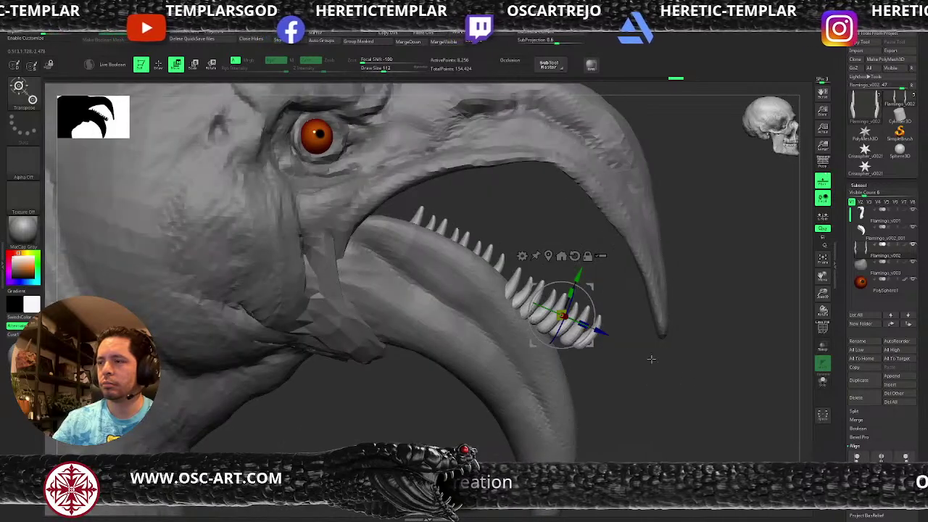
key("q")
left_click_drag(620, 278, 508, 303, "ctrl+shift")
left_click_drag(607, 298, 548, 330, "ctrl+alt+shift")
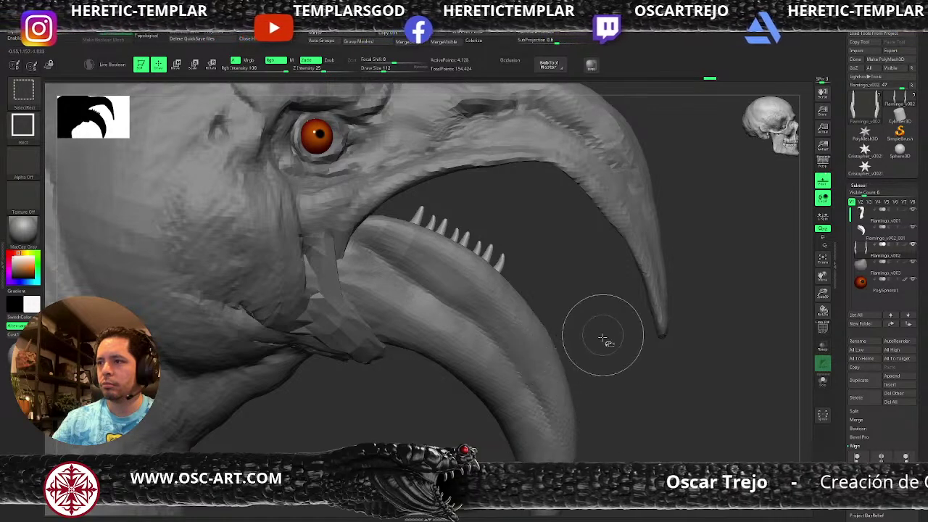
left_click(602, 366, "ctrl+shift")
left_click_drag(711, 274, 469, 398, "ctrl+shift")
left_click_drag(655, 405, 591, 399, "shift")
Move and rotate the duplicated group of teeth so it continues the row along the lower beak towards its tip.
key("s")
left_click_drag(530, 331, 536, 331)
key("w")
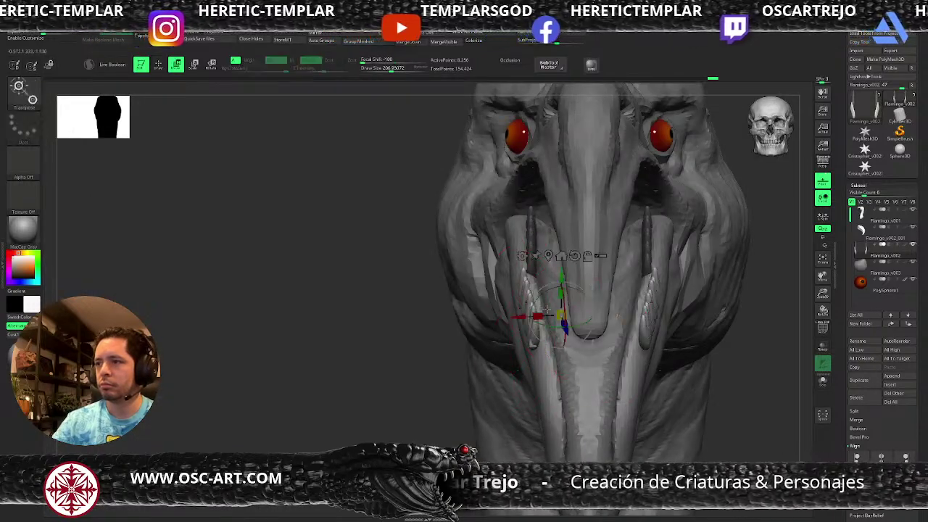
left_click_drag(590, 285, 611, 286)
key("q")
left_click_drag(436, 385, 486, 392)
key("w")
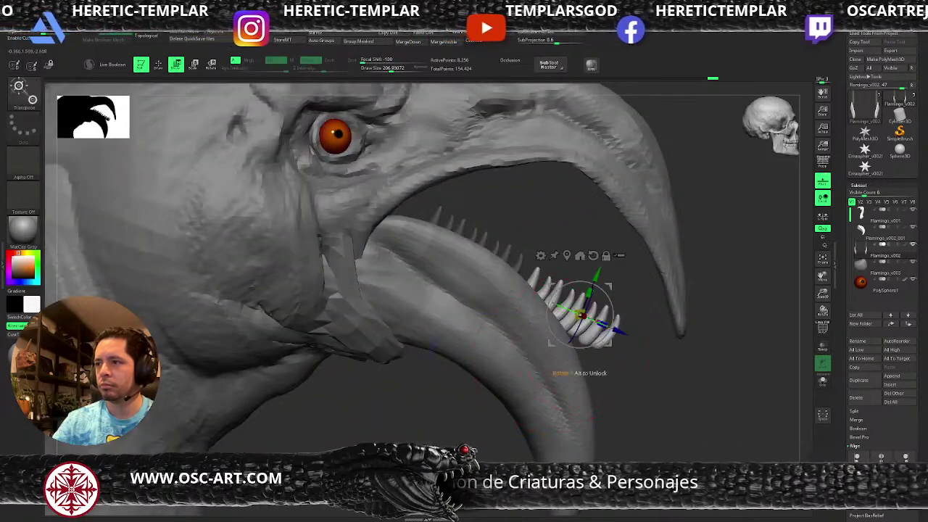
left_click_drag(611, 283, 594, 304)
key("q")
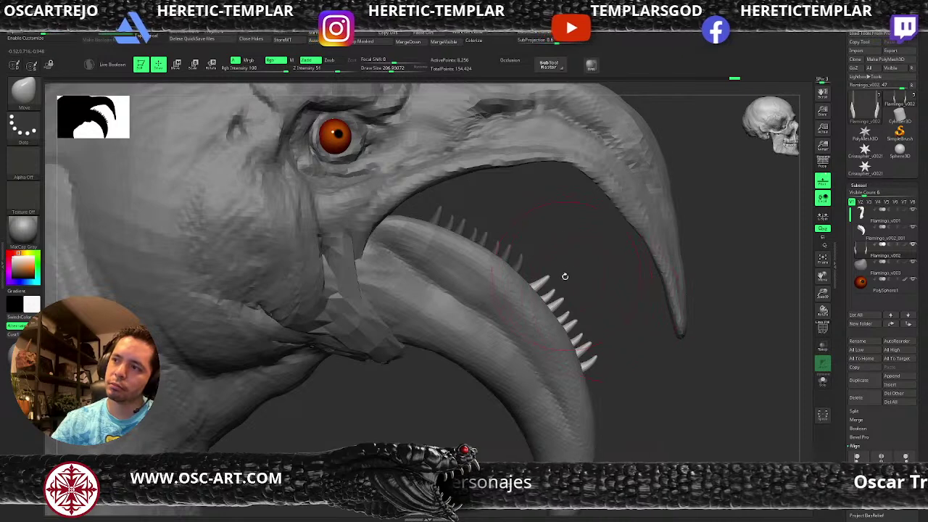
Sink the front teeth into the lower beak's edge with the Move brush and clear the mask.
key("[")
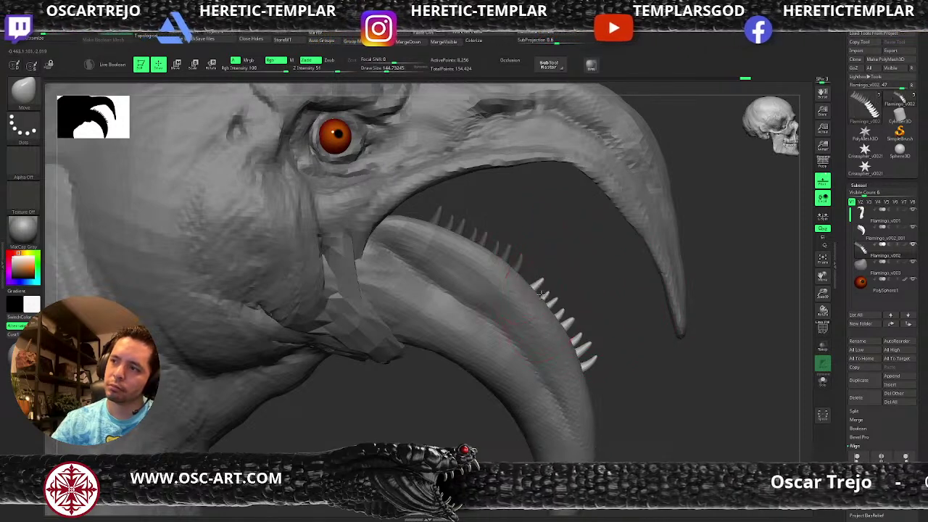
key("s")
left_click_drag(582, 364, 580, 365)
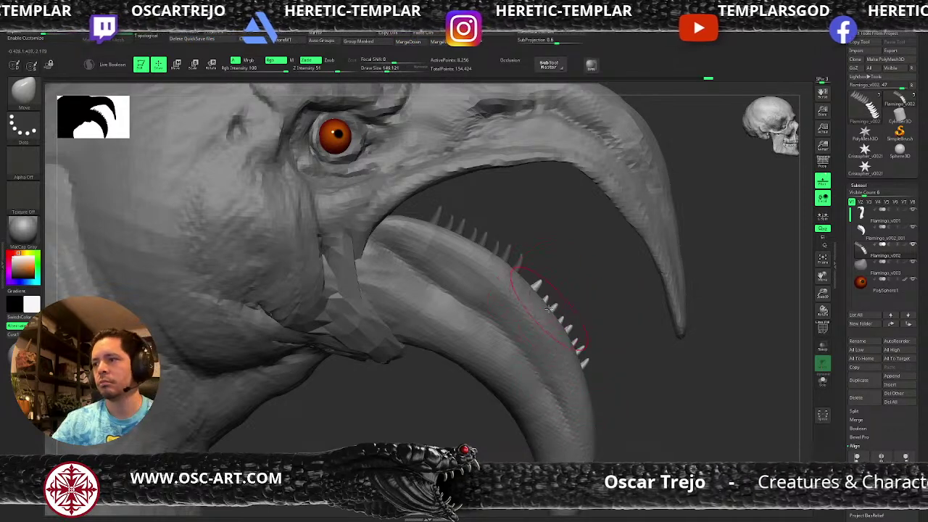
left_click(549, 258, "ctrl")
Adjust the alignment of both tooth rows along the lower beak from the front with the Move Topological brush.
mouse_move(518, 262)
left_mouse_down()
mouse_move(621, 331)
mouse_move(561, 331)
mouse_move(464, 369)
mouse_move(425, 327)
mouse_move(460, 349)
left_mouse_up()
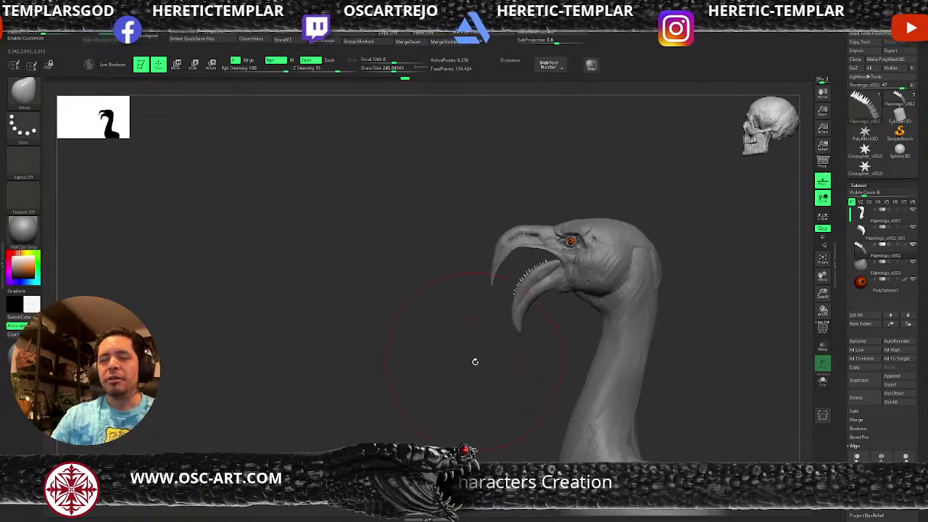
left_click_drag(449, 370, 600, 301)
key("b")
key("m")
key("t")
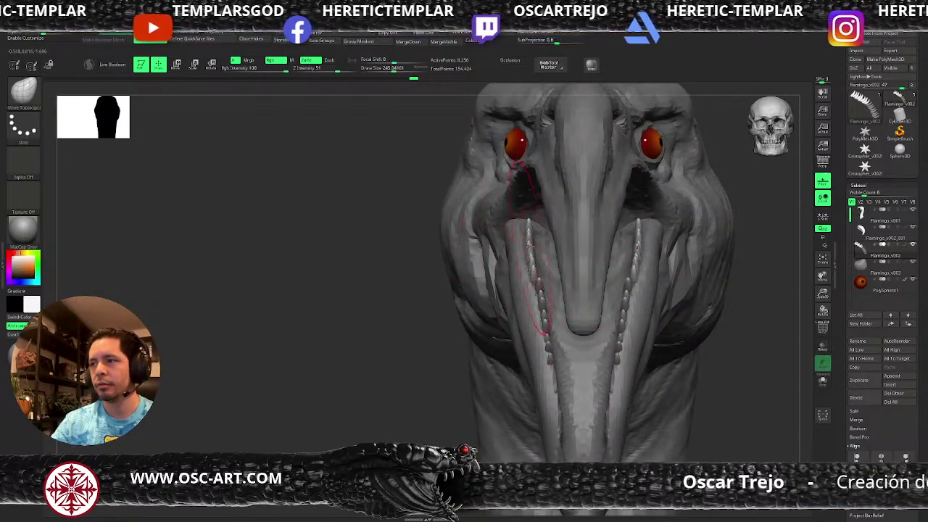
left_click_drag(441, 347, 662, 359)
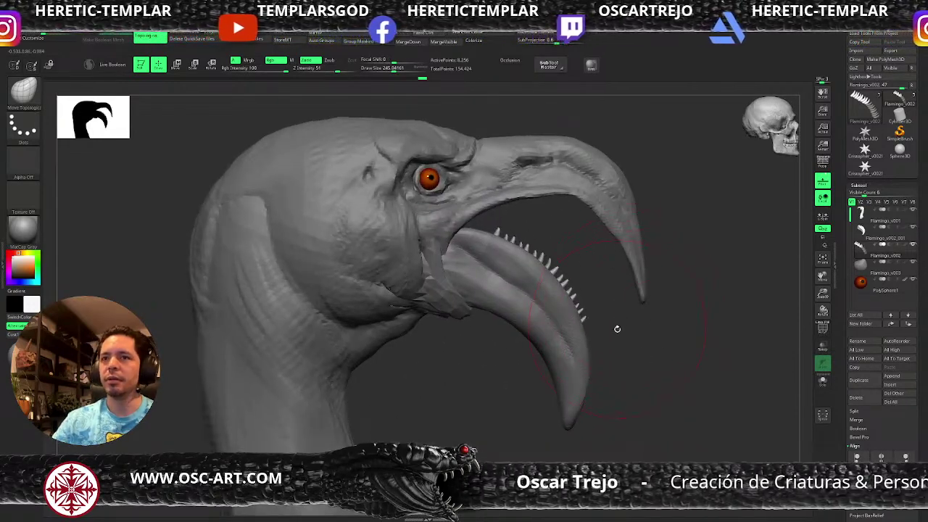
Fit the full tooth rows to the curve of the lower beak's edges with a large Move brush.
key("w")
scroll(624, 326, "down", 3)
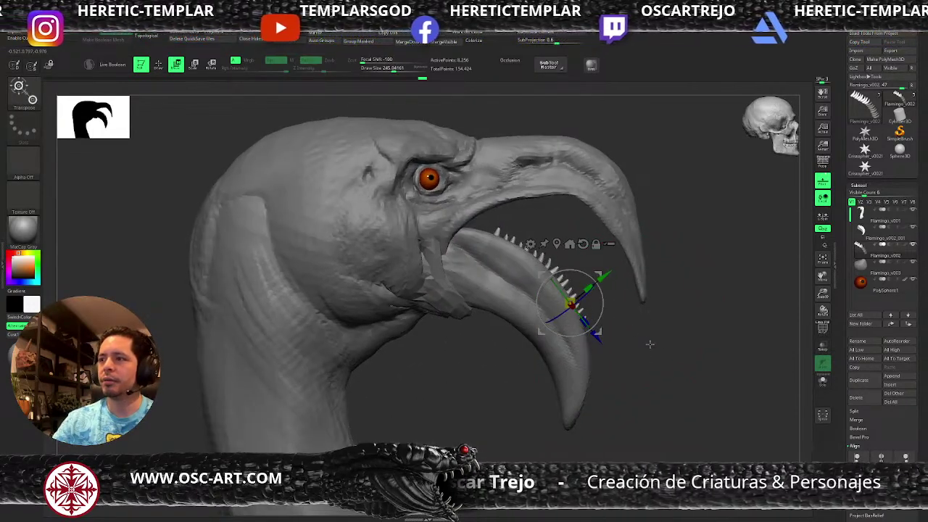
scroll(624, 322, "up", 2)
key("q")
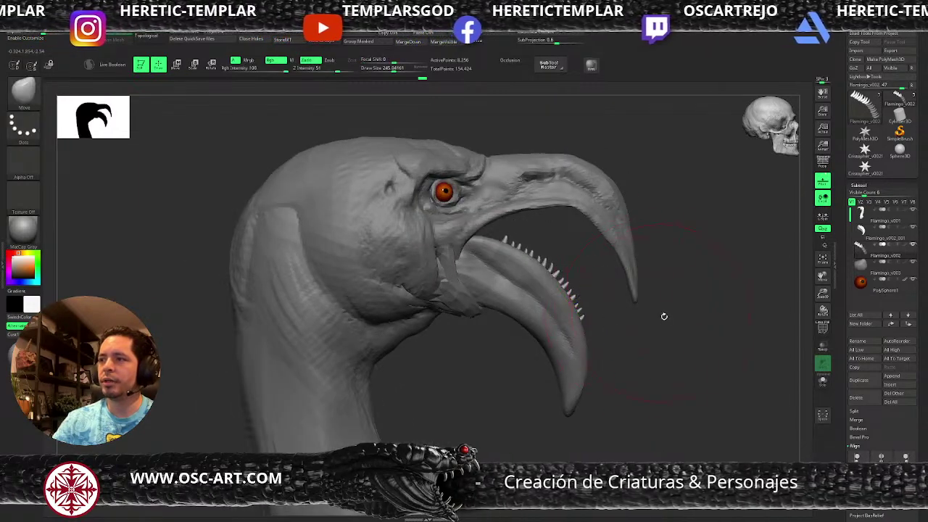
left_click_drag(657, 311, 630, 328)
key("]")
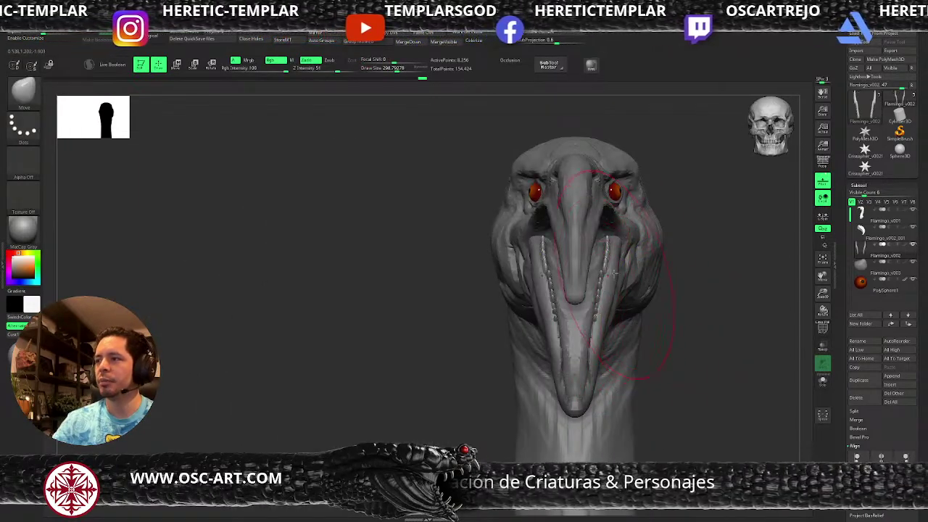
key("bracketleft")
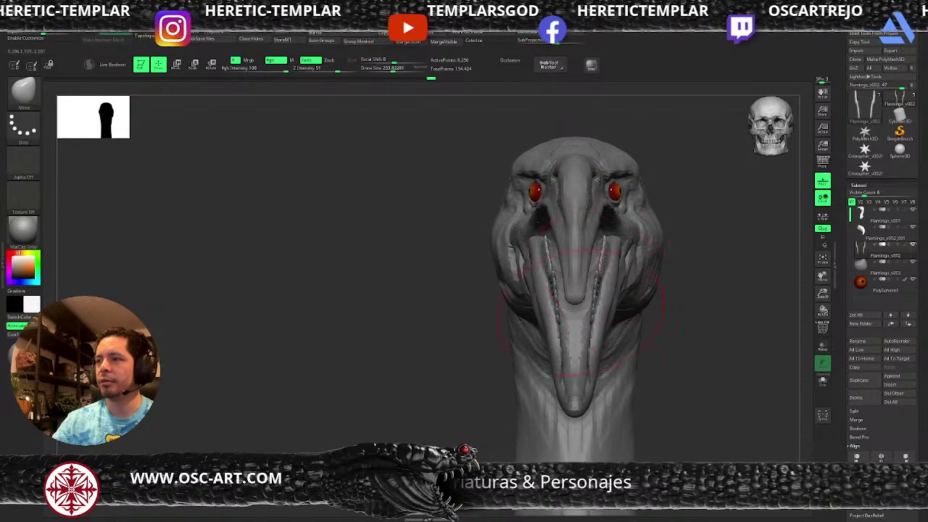
Recentre the transform gizmo on the teeth and duplicate both rows as a second set raised above the first.
mouse_move(445, 342)
left_mouse_down()
mouse_move(688, 346)
mouse_move(669, 352)
mouse_move(673, 372)
mouse_move(677, 353)
mouse_move(644, 345)
left_mouse_up()
key("w")
left_click(588, 267)
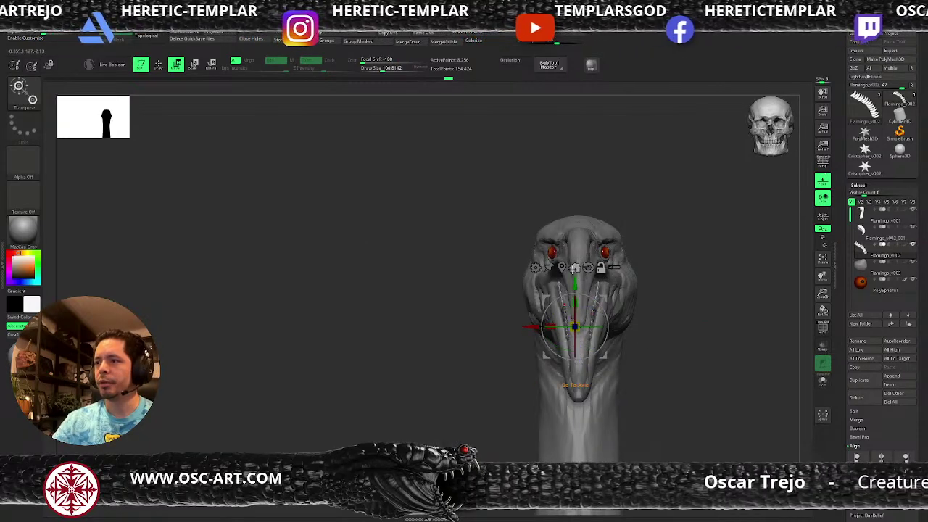
left_click(563, 266)
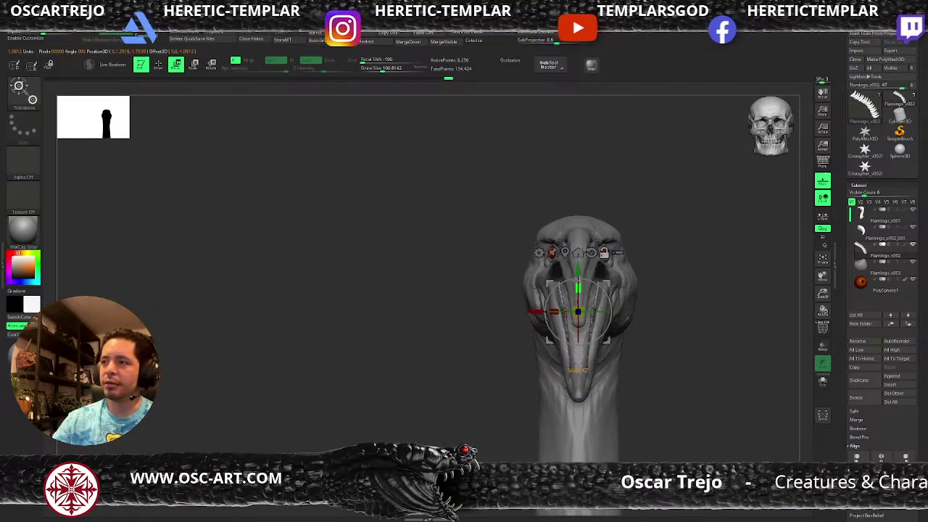
left_click_drag(465, 315, 707, 305)
scroll(645, 283, "up", 5)
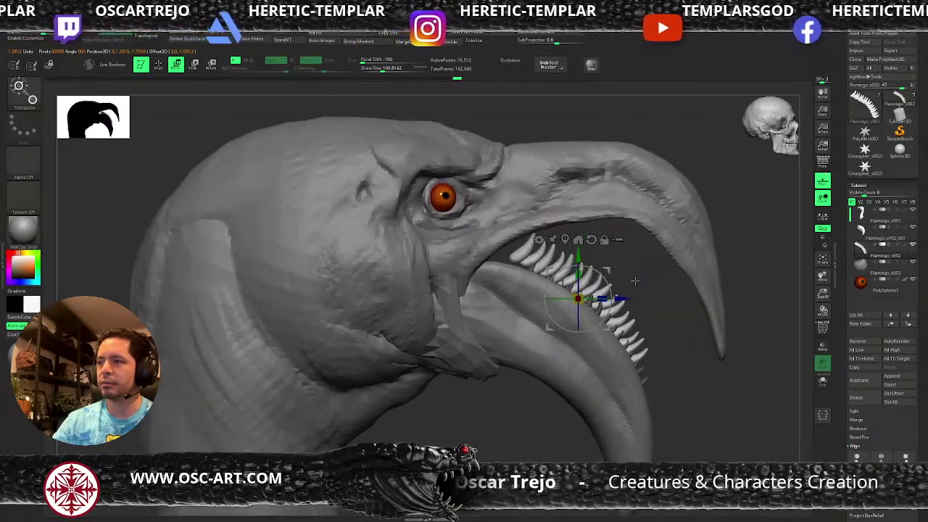
Reshape the duplicated set of teeth with a large Move brush to follow the lower beak's curve.
key("q")
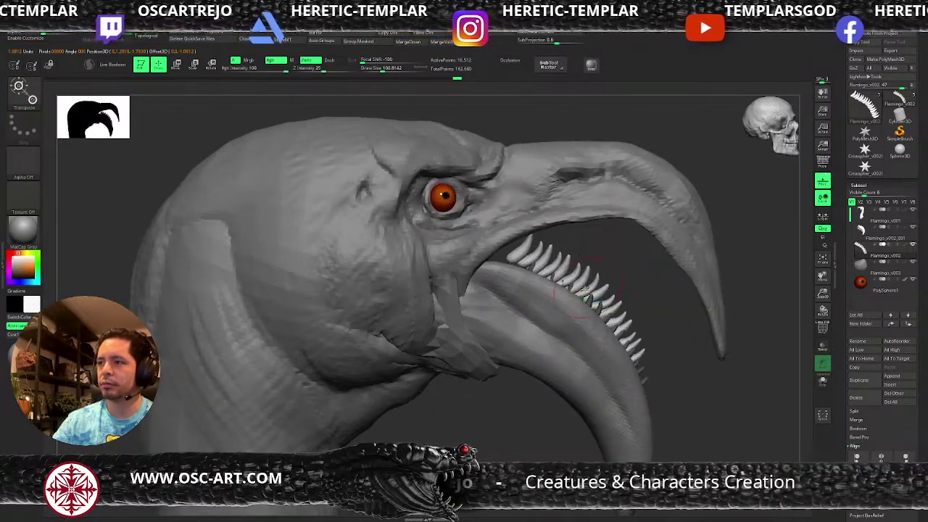
key("bracketright")
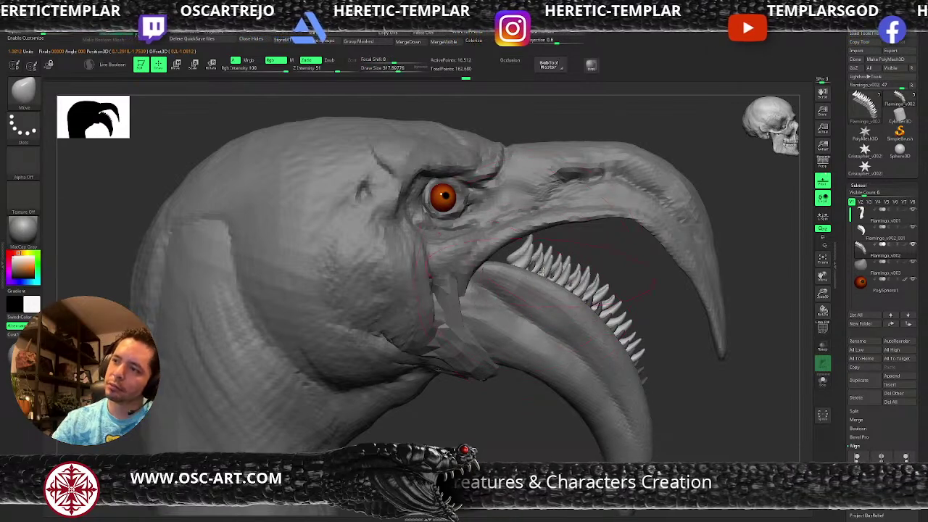
key("bracketright")
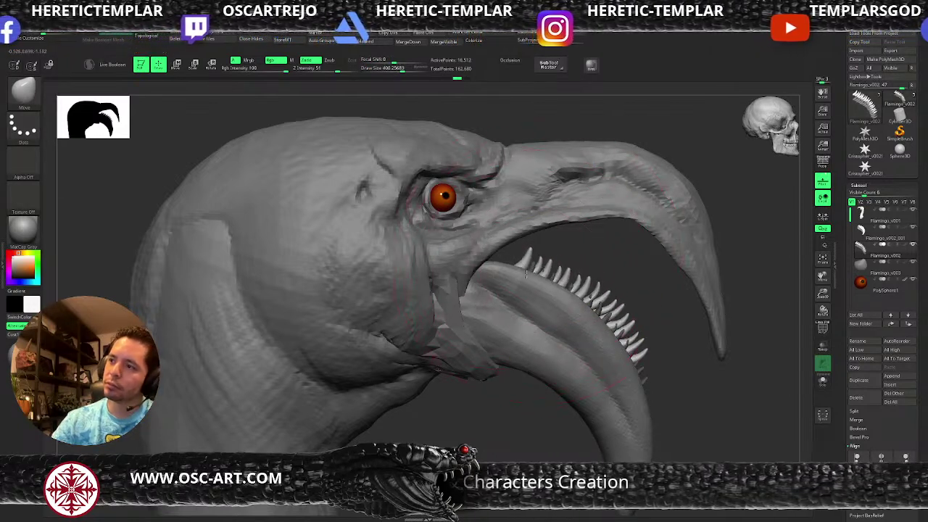
Isolate one set of teeth by hiding the other and split the two sets into separate subtools.
left_click(588, 282, "ctrl+shift")
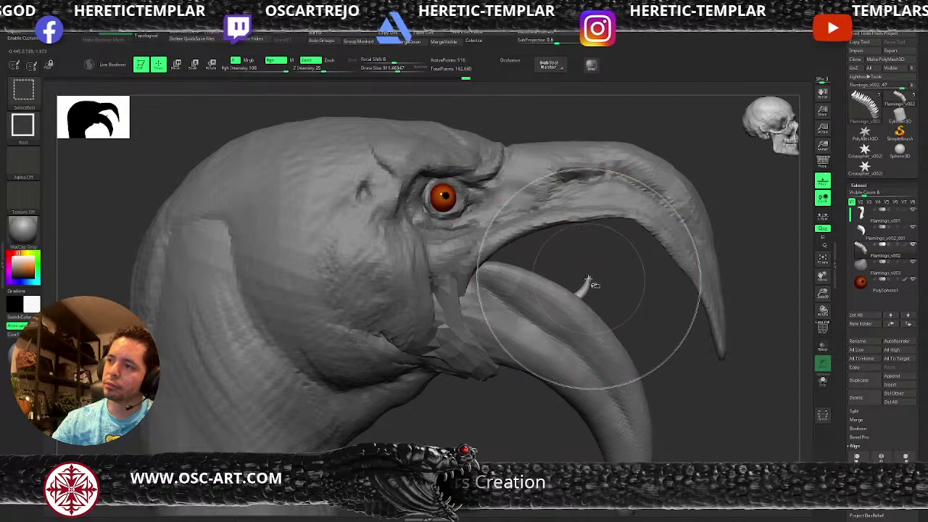
left_click(611, 276, "ctrl+shift")
left_click(598, 301, "ctrl+shift")
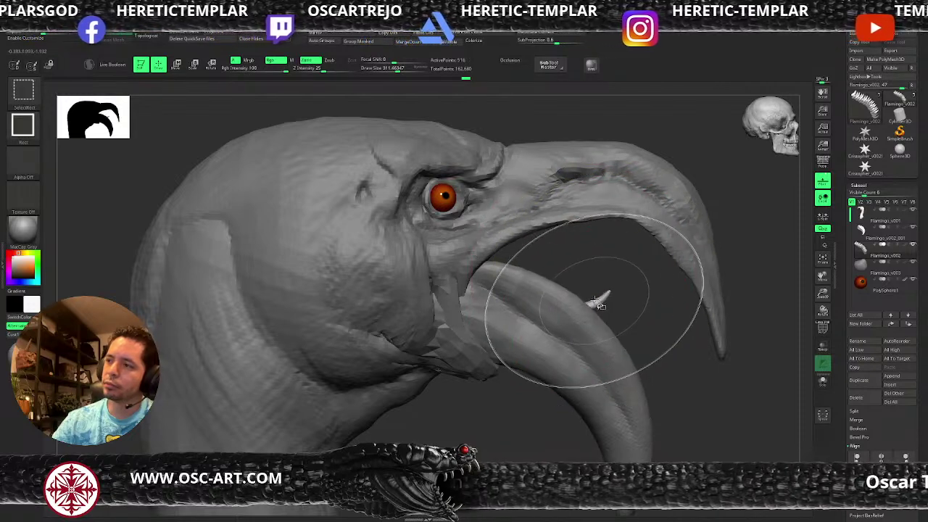
left_click(605, 326, "ctrl+shift")
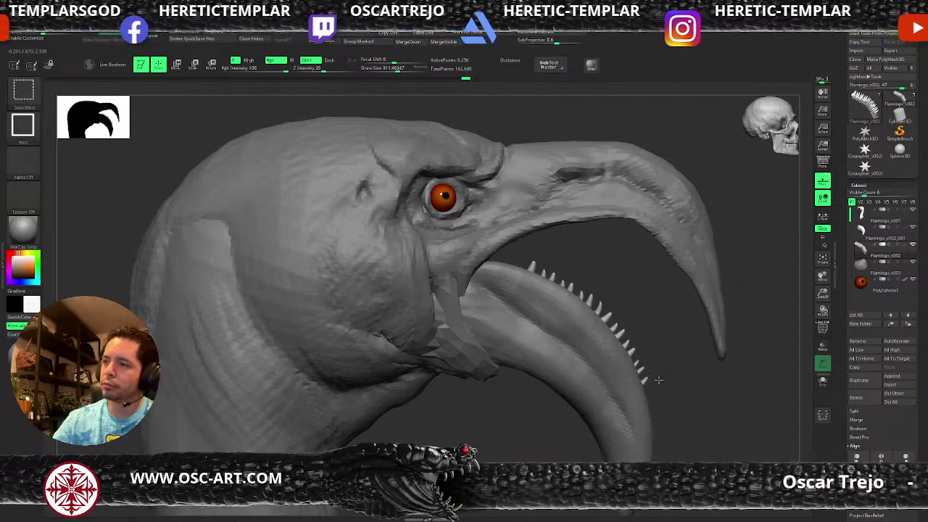
left_click_drag(659, 372, 667, 380, "ctrl+shift")
left_click(354, 34)
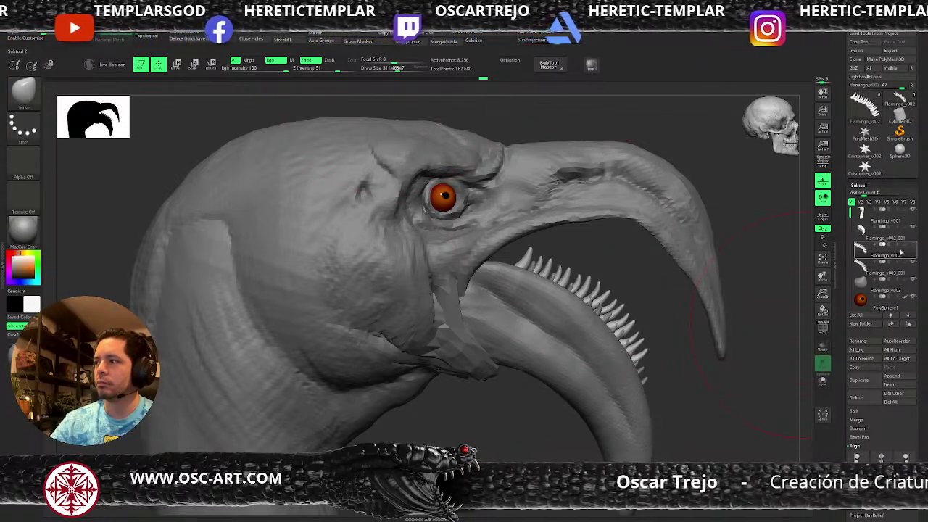
Hide the Flamingo_v003_001 teeth and make the Flamingo_v002 teeth the active subtool.
left_click(861, 264)
mouse_move(672, 336)
left_mouse_down("alt")
mouse_move(696, 396)
mouse_move(665, 395)
left_mouse_up("alt")
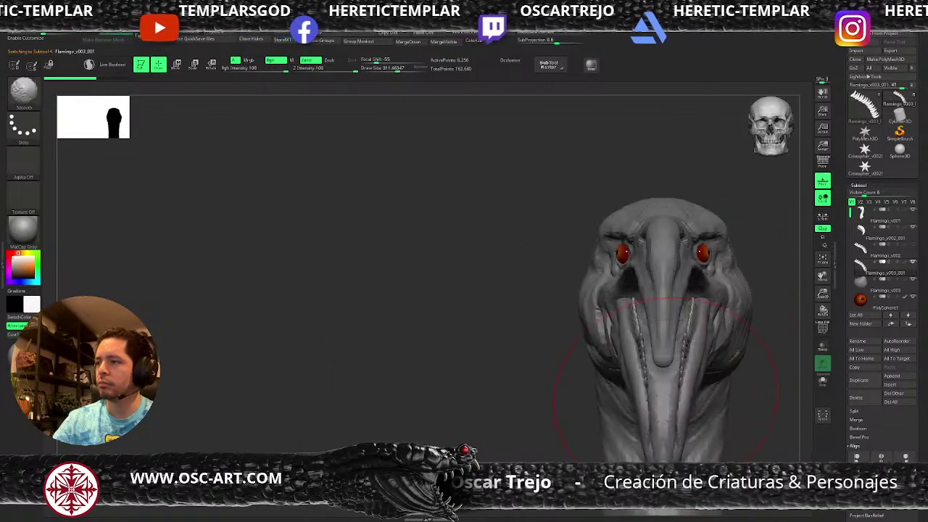
left_click(907, 250)
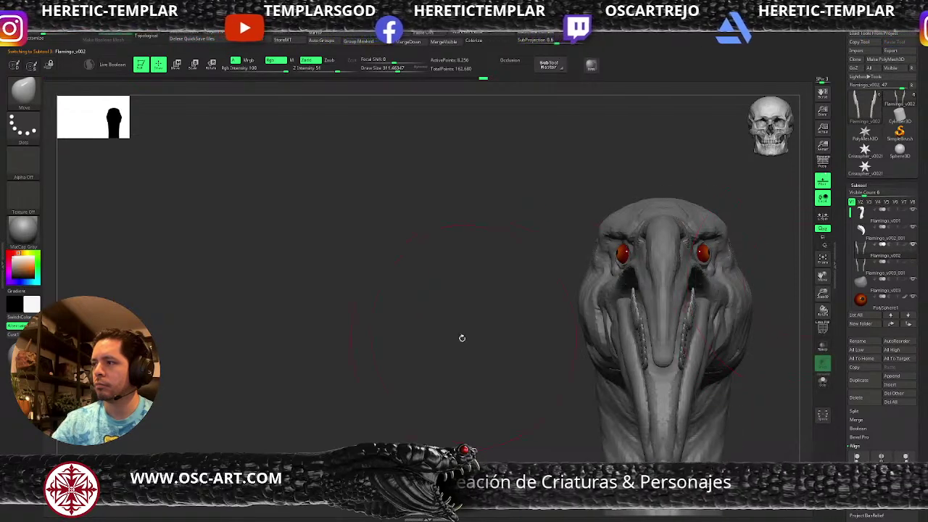
left_click_drag(516, 369, 596, 349, "shift")
left_click_drag(646, 323, 635, 331, "shift")
Adjust individual teeth in the middle of the visible row with a small Move brush.
key("bracketleft")
key("bracketleft")
key("bracketleft")
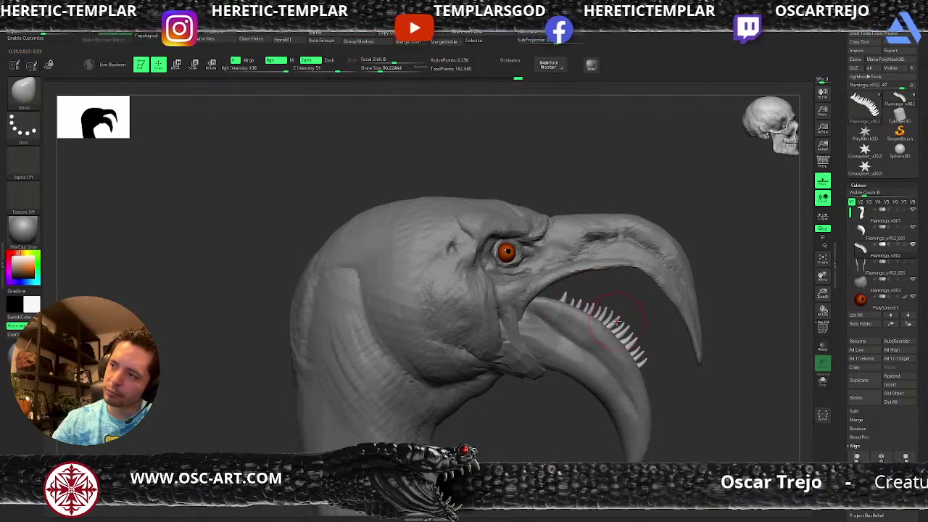
key("bracketleft")
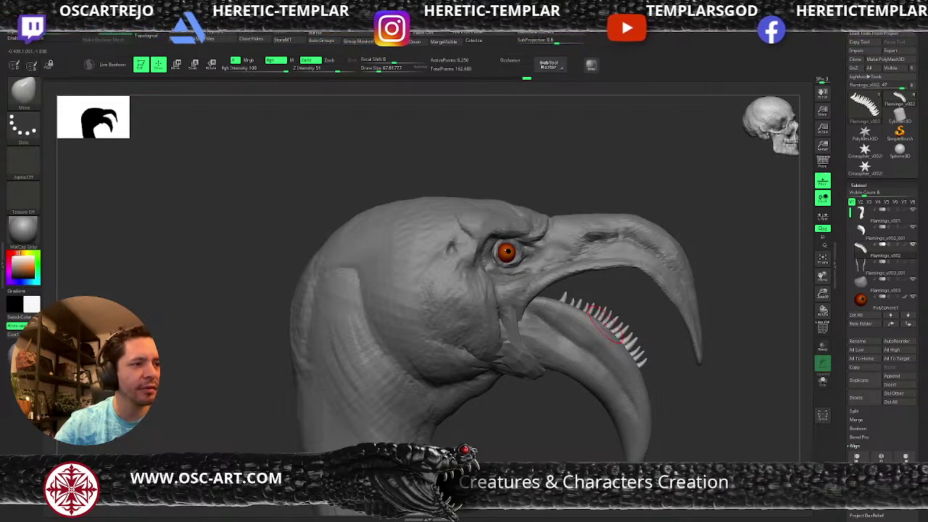
Seat the visible teeth on the lower beak's edge and vary their shapes with the Move Topological brush.
left_click_drag(644, 327, 621, 319, "alt")
key("s")
left_click_drag(622, 320, 596, 317)
key("s")
key("s")
key("s")
mouse_move(548, 277)
left_mouse_down()
mouse_move(510, 256)
mouse_move(522, 261)
mouse_move(567, 235)
left_mouse_up()
key("s")
key("s")
key("s")
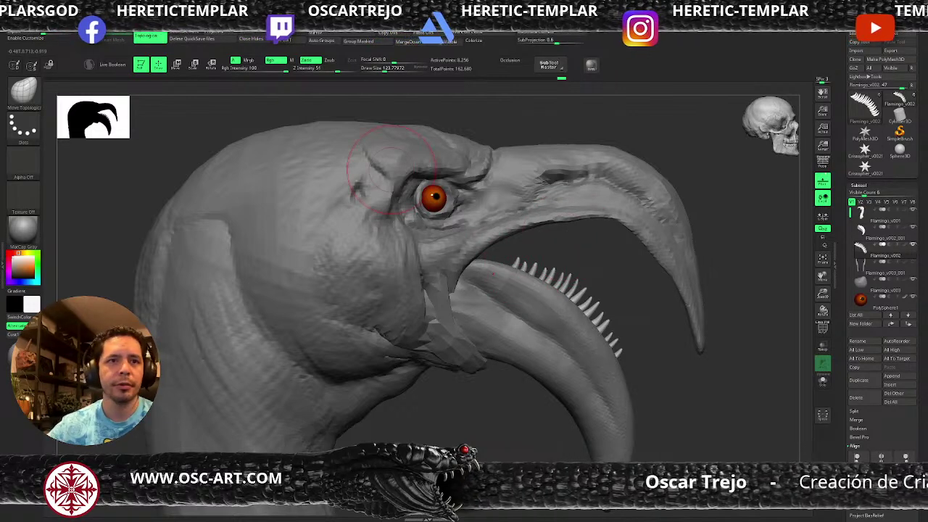
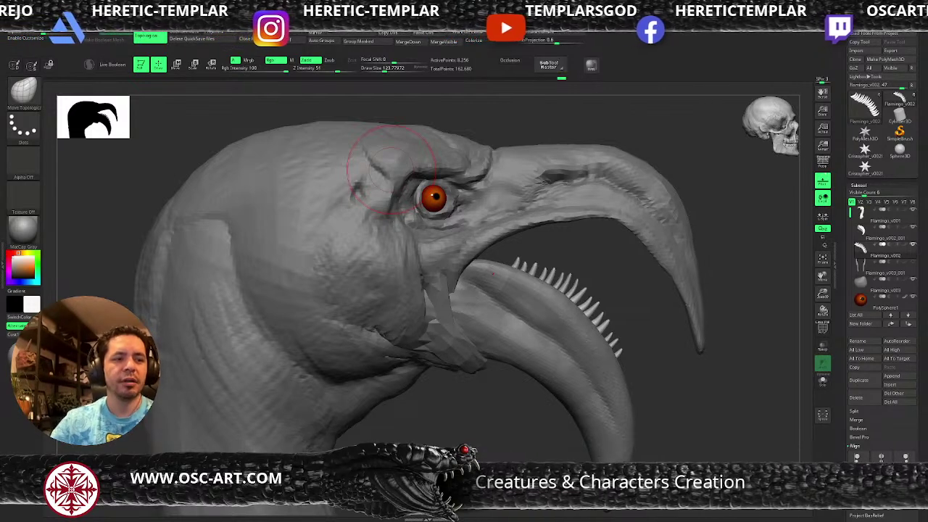
Make the Flamingo_v003_001 teeth the active subtool and move them up toward the upper beak.
mouse_move(665, 392)
right_mouse_down("ctrl")
mouse_move(646, 369)
mouse_move(540, 362)
mouse_move(467, 373)
mouse_move(586, 339)
mouse_move(677, 398)
right_mouse_up("ctrl")
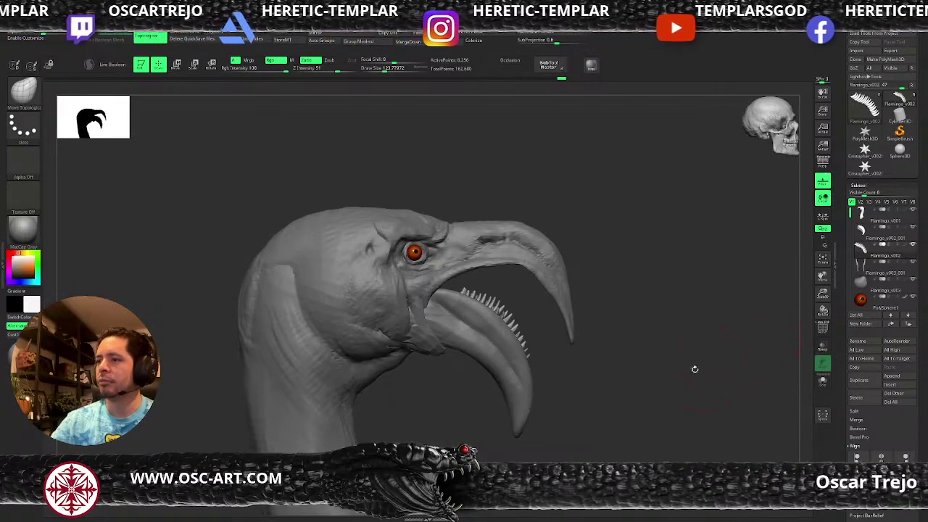
right_click_drag(710, 360, 648, 373)
key("w")
right_click_drag(659, 304, 683, 313)
left_click(863, 268)
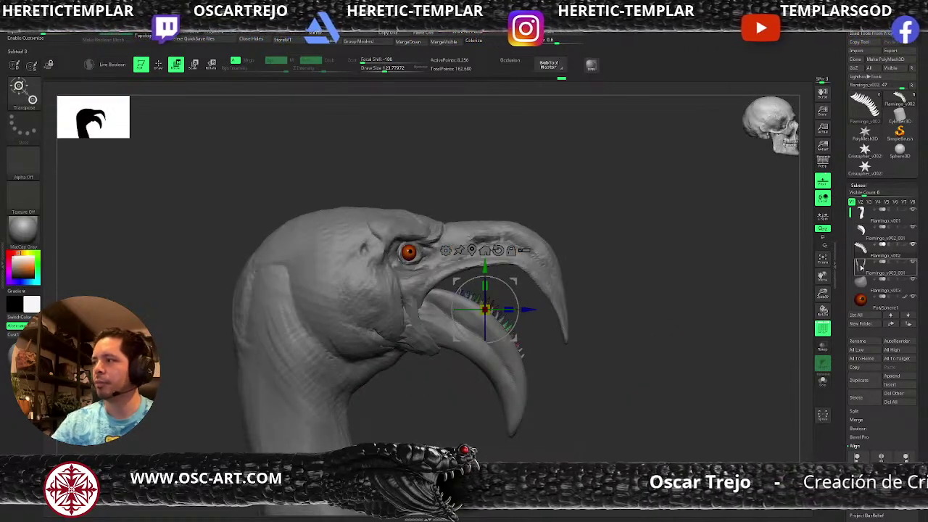
right_click_drag(674, 282, 498, 288)
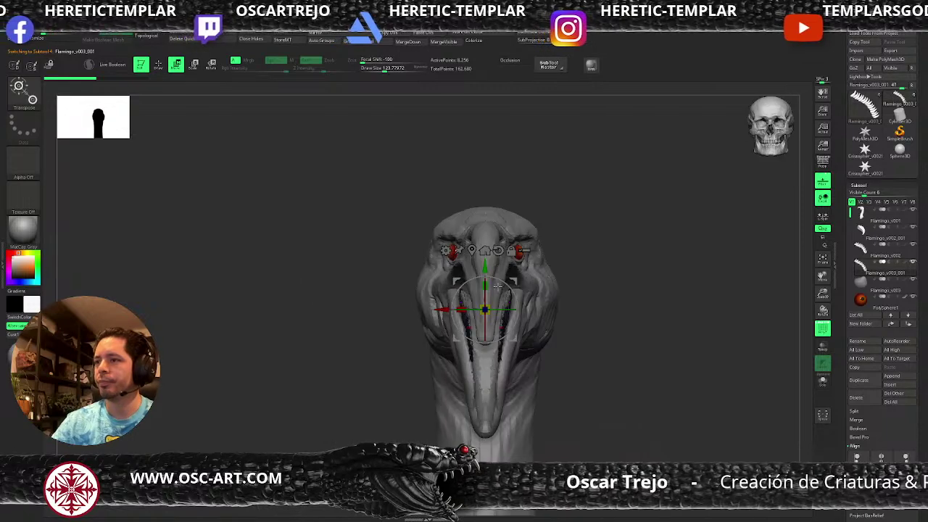
right_click_drag(380, 337, 428, 332)
left_click_drag(514, 281, 579, 247)
Rotate the active teeth to point downward and position the row along the upper beak's inner edge.
right_click_drag(628, 257, 566, 269)
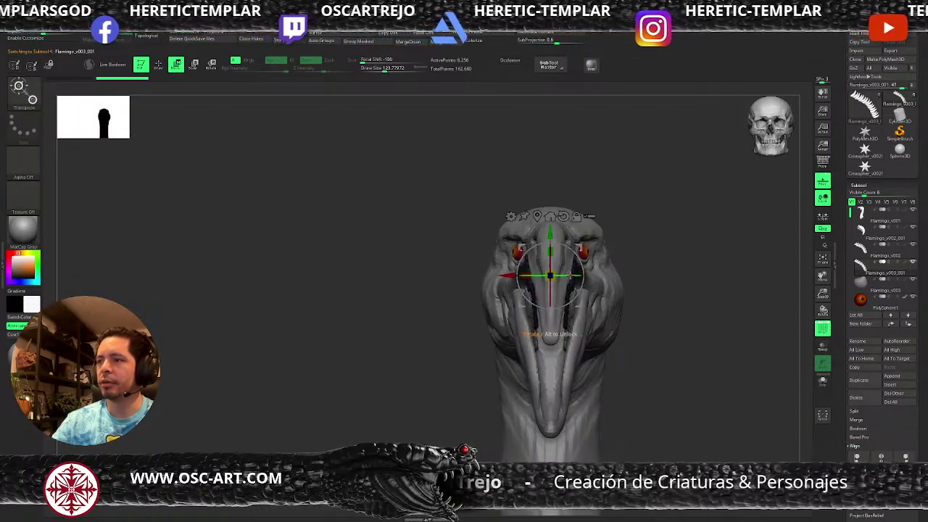
mouse_move(638, 263)
right_mouse_down()
mouse_move(674, 261)
mouse_move(628, 267)
right_mouse_up()
left_click_drag(551, 279, 595, 338)
left_click_drag(666, 353, 610, 307)
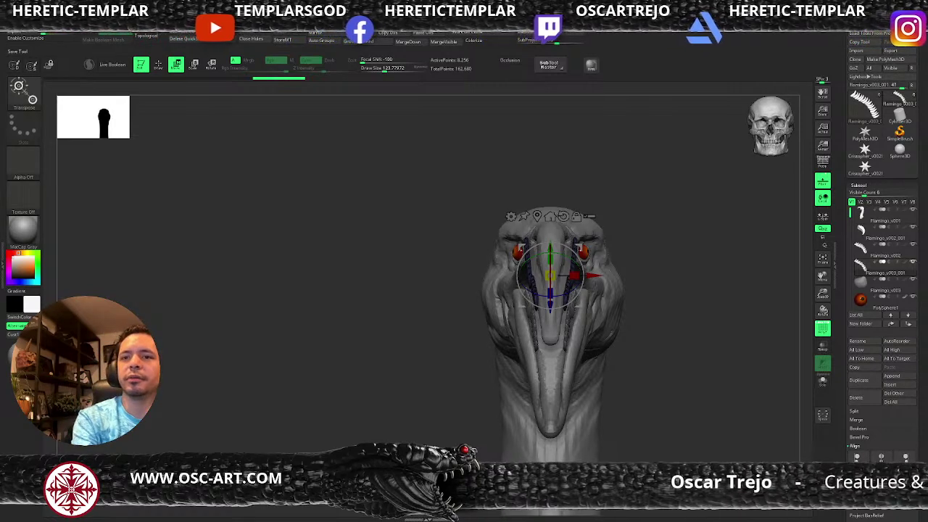
left_click_drag(482, 404, 573, 370)
left_click_drag(579, 248, 543, 265)
Bend the tooth row along the curve of the upper beak with a large Move brush.
key("q")
key("s")
mouse_move(531, 298)
left_mouse_down()
mouse_move(572, 309)
mouse_move(559, 314)
left_mouse_up()
key("s")
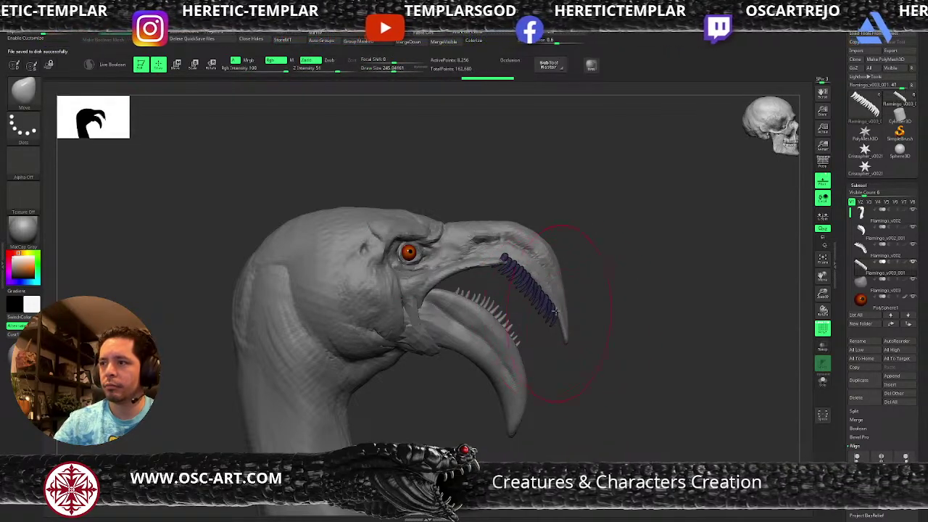
mouse_move(505, 259)
left_mouse_down()
mouse_move(496, 258)
mouse_move(523, 275)
mouse_move(532, 267)
left_mouse_up()
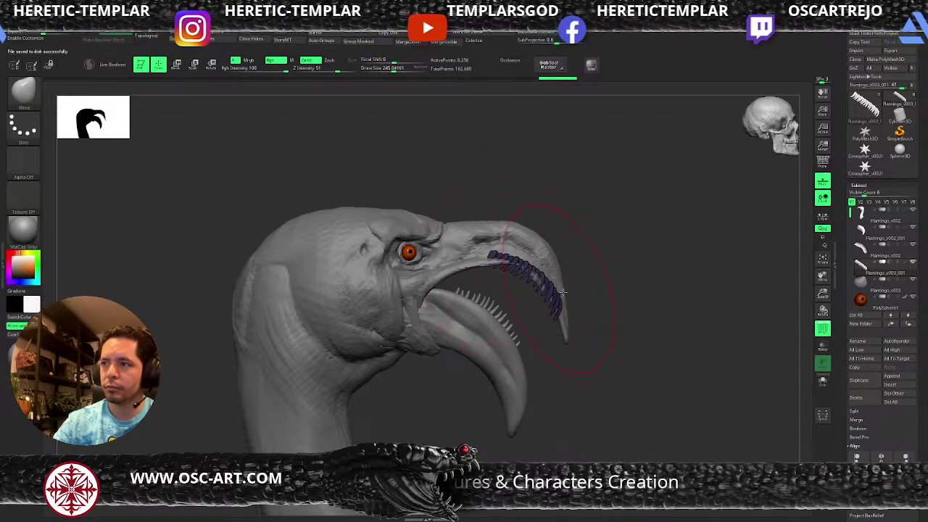
key("s")
left_click_drag(570, 309, 568, 308)
right_click_drag(568, 307, 553, 292, "shift")
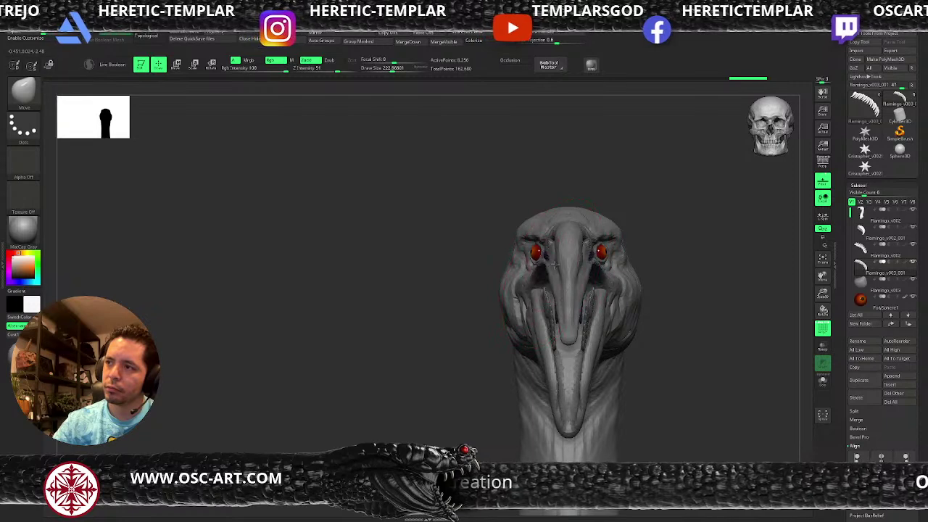
right_click_drag(499, 292, 515, 312, "shift")
Turn off the polyframe display and tuck the upper teeth against the beak's edge with a smaller Move brush.
key("s")
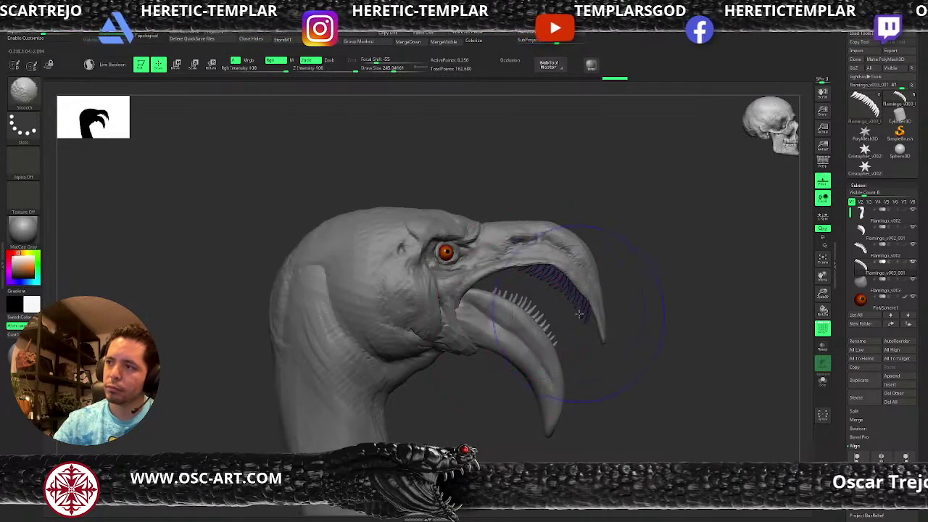
key("shift+f")
key("s")
right_click_drag(588, 317, 593, 322)
key("s")
mouse_move(594, 322)
left_mouse_down()
mouse_move(588, 299)
mouse_move(564, 277)
mouse_move(568, 268)
left_mouse_up()
mouse_move(657, 303)
right_mouse_down()
mouse_move(627, 302)
mouse_move(648, 294)
mouse_move(600, 248)
mouse_move(628, 251)
mouse_move(599, 261)
right_mouse_up()
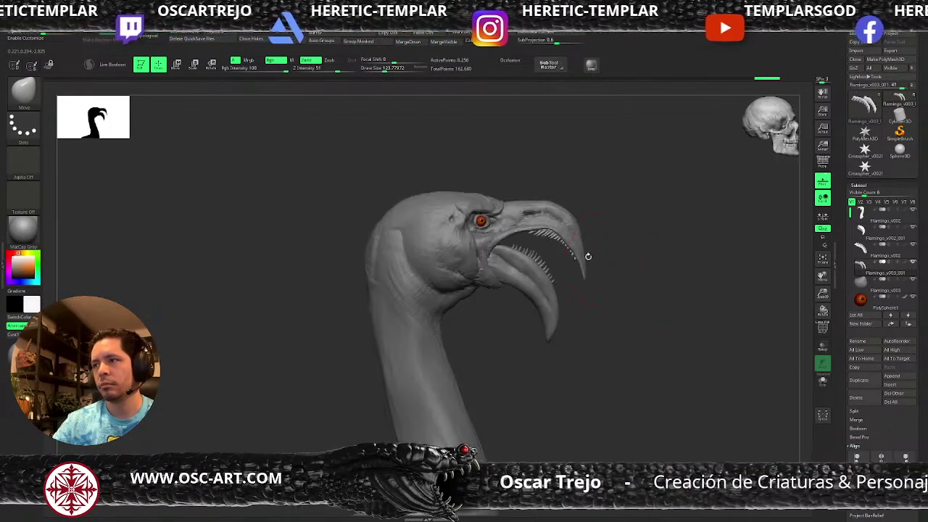
Adjust the upper tooth row's fit with varying Move brush sizes and undo the last stroke.
right_click_drag(605, 219, 622, 262, "ctrl")
key("s")
mouse_move(553, 233)
left_mouse_down()
mouse_move(592, 285)
mouse_move(575, 262)
left_mouse_up()
key("s")
left_click_drag(545, 232, 578, 244)
key("s")
key("ctrl+z")
Hide both sets of teeth and pull jagged serrations along the upper beak's edge with a small Move brush.
mouse_move(637, 280)
left_mouse_down("alt")
mouse_move(639, 254)
mouse_move(532, 306)
mouse_move(694, 311)
left_mouse_up("alt")
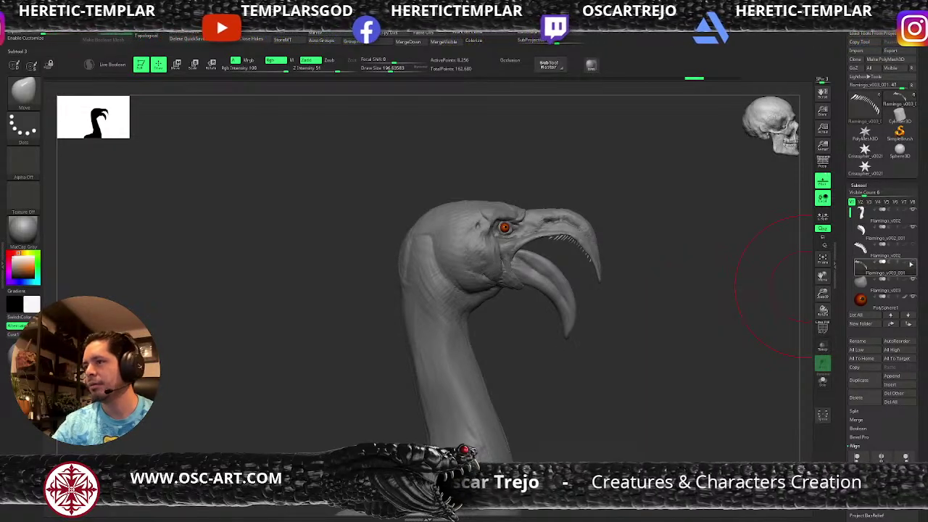
left_click(848, 234)
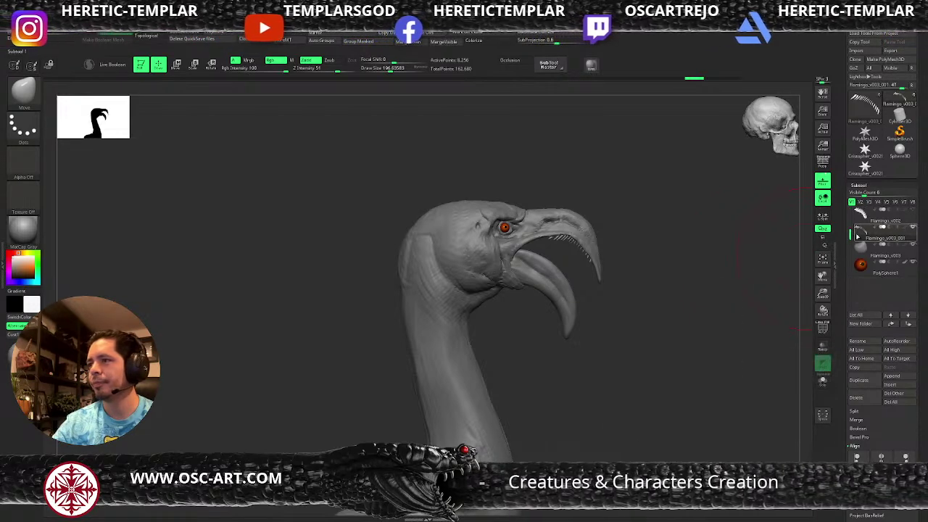
left_click_drag(692, 225, 628, 340, "alt")
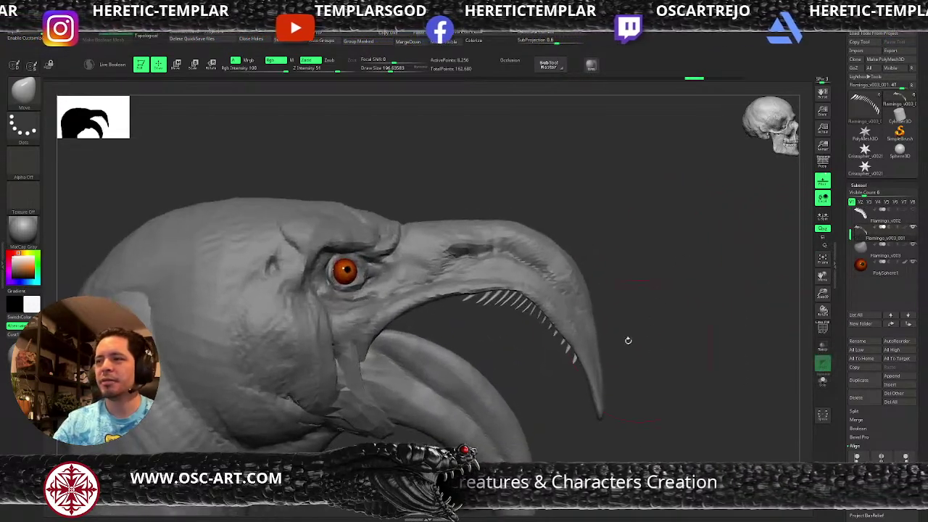
left_click(574, 317, "alt")
left_click_drag(621, 284, 615, 311, "alt")
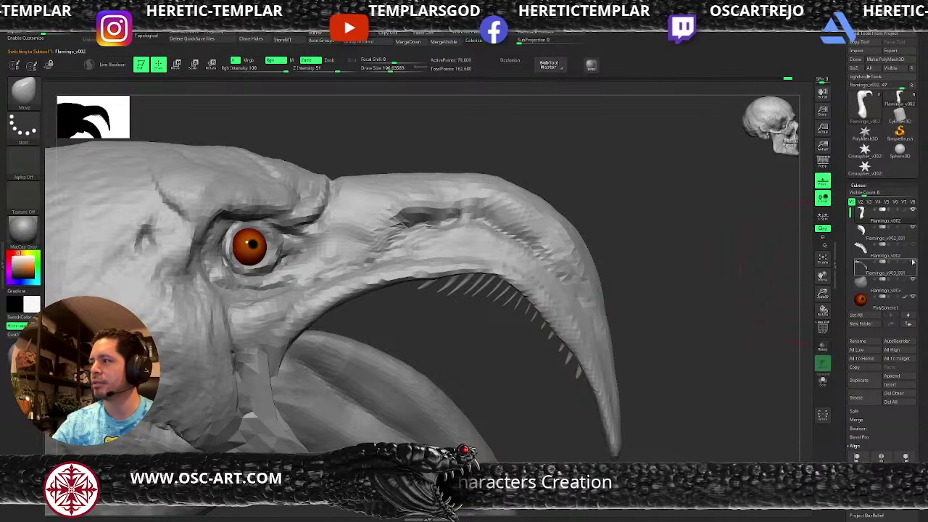
mouse_move(399, 306)
left_mouse_down()
mouse_move(431, 307)
mouse_move(383, 300)
left_mouse_up()
key("s")
key("s")
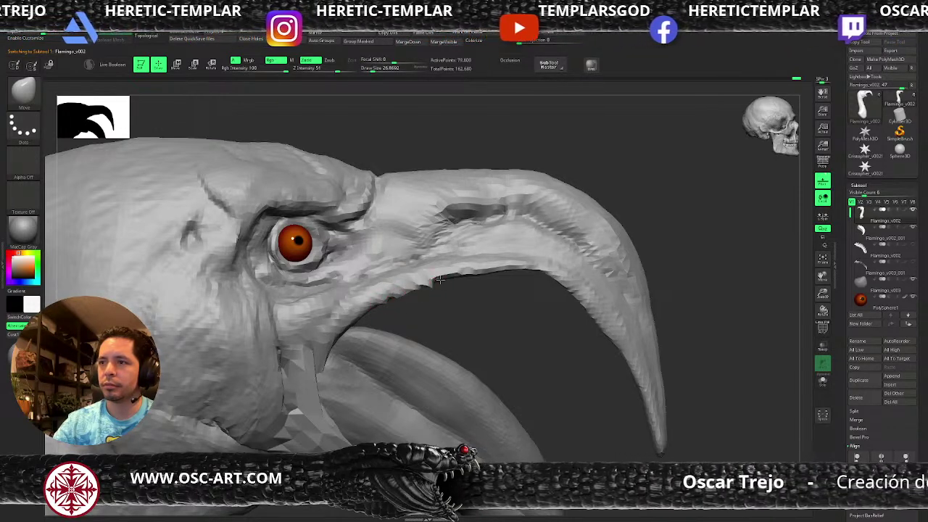
mouse_move(499, 273)
left_mouse_down()
mouse_move(560, 286)
mouse_move(574, 316)
mouse_move(613, 354)
left_mouse_up()
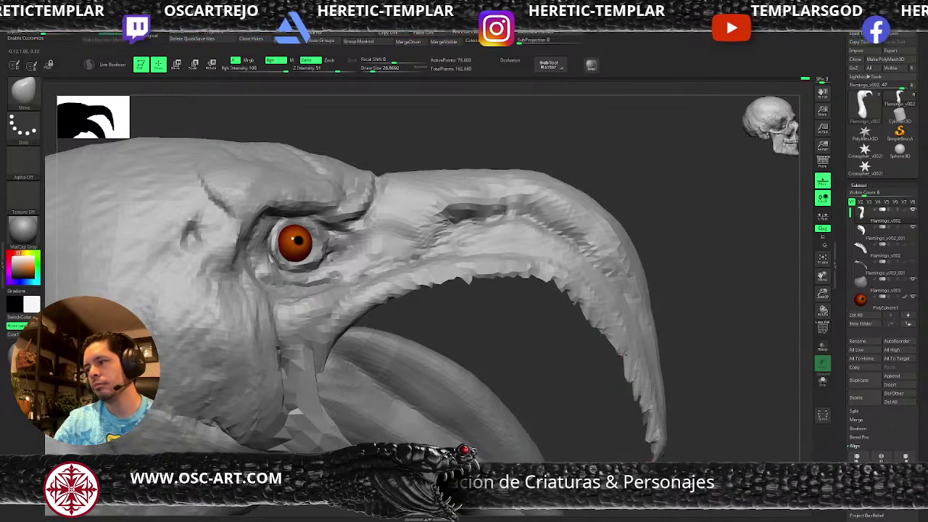
left_click_drag(660, 458, 698, 324)
Pull matching jagged serrations along the lower beak's edge on the Flamingo_v002_001 subtool.
key("f")
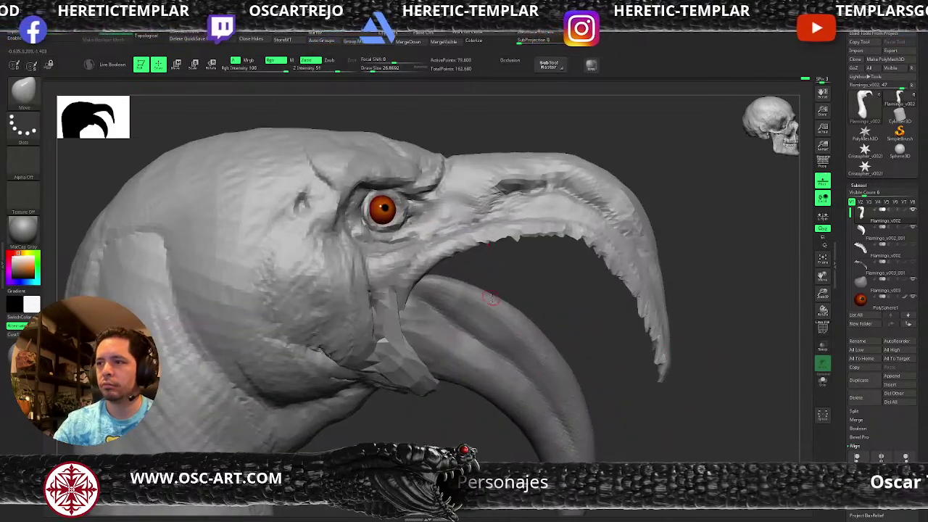
left_click(439, 281, "alt")
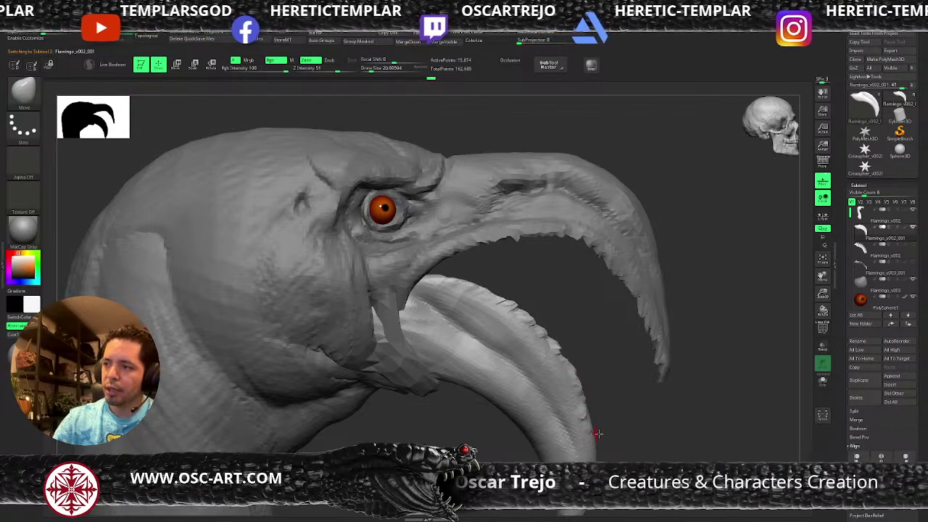
right_click_drag(594, 434, 570, 332, "alt")
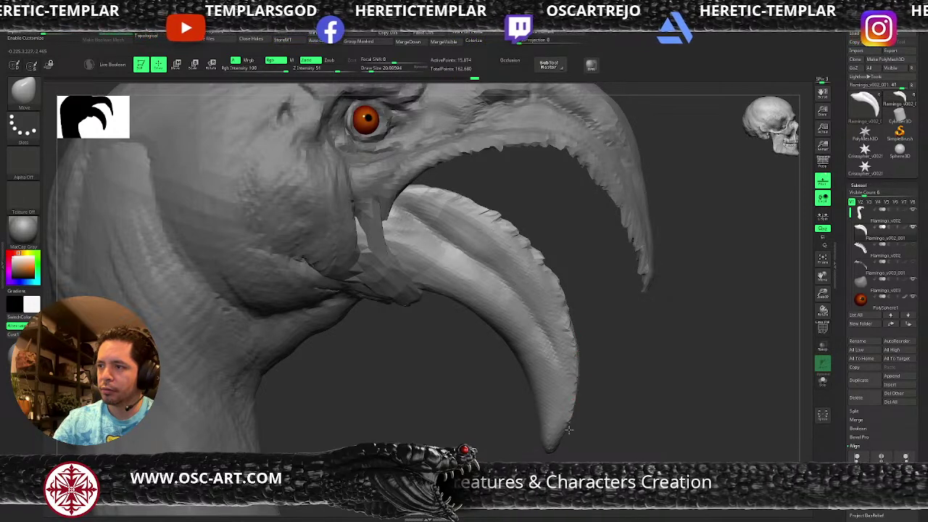
mouse_move(624, 419)
right_mouse_down("alt")
mouse_move(615, 406)
mouse_move(636, 355)
mouse_move(602, 356)
right_mouse_up("alt")
mouse_move(675, 352)
right_mouse_down("shift")
mouse_move(643, 346)
mouse_move(495, 413)
mouse_move(423, 356)
mouse_move(484, 433)
mouse_move(605, 426)
right_mouse_up("shift")
right_click_drag(605, 426, 561, 375, "ctrl")
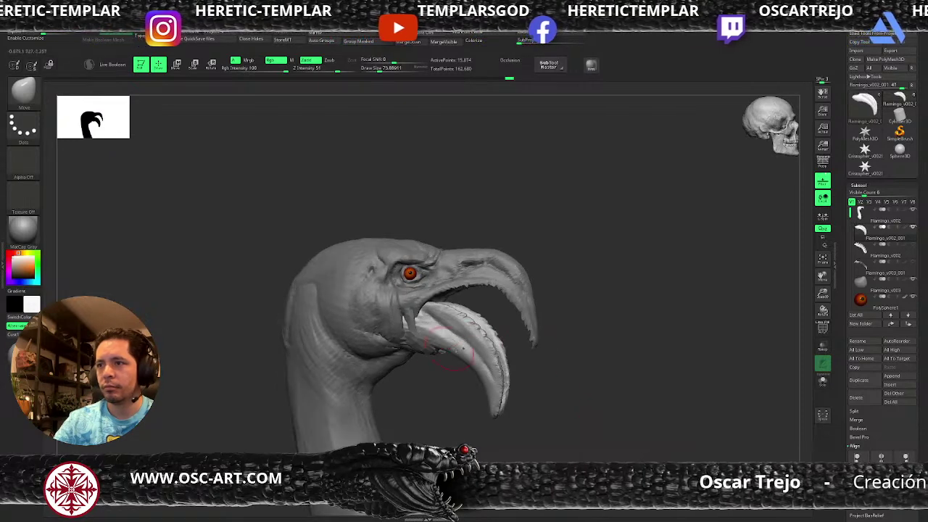
Make the head the active subtool and soften the upper beak's serrations down to the tip with the Smooth brush.
right_click_drag(450, 345, 500, 321)
left_click(415, 332, "alt")
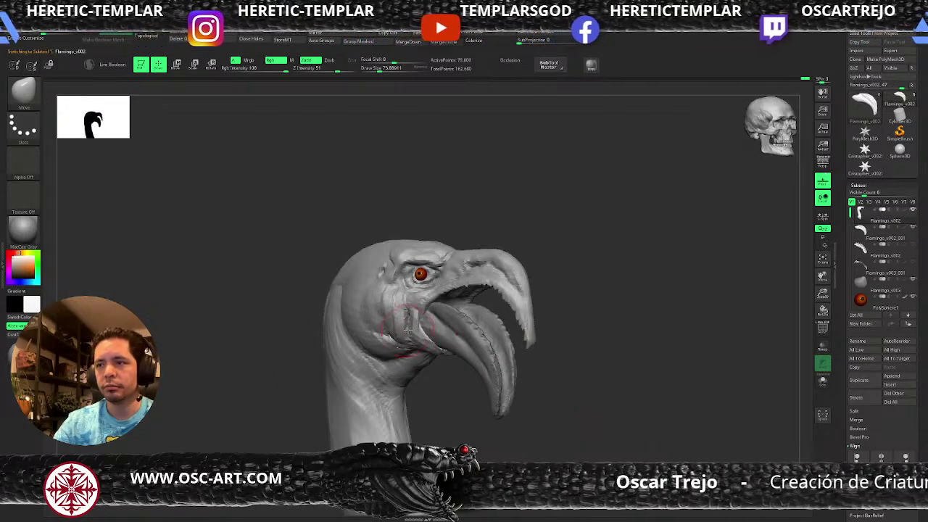
mouse_move(615, 349)
right_mouse_down()
mouse_move(547, 326)
mouse_move(568, 335)
mouse_move(632, 316)
mouse_move(631, 393)
right_mouse_up()
mouse_move(533, 310)
left_mouse_down("shift")
mouse_move(591, 330)
mouse_move(609, 372)
left_mouse_up("shift")
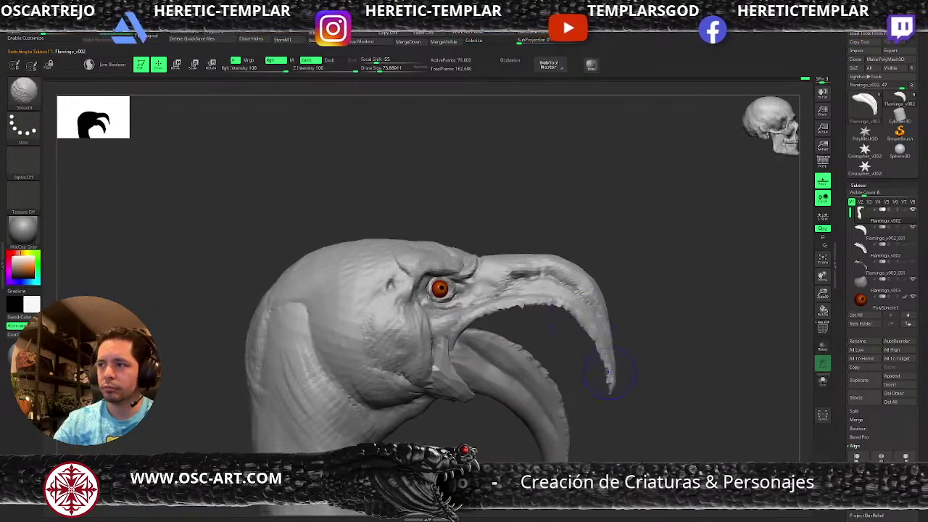
Reshape the base and upper contour of the lower beak with an enlarged Move brush.
left_click(545, 383, "alt")
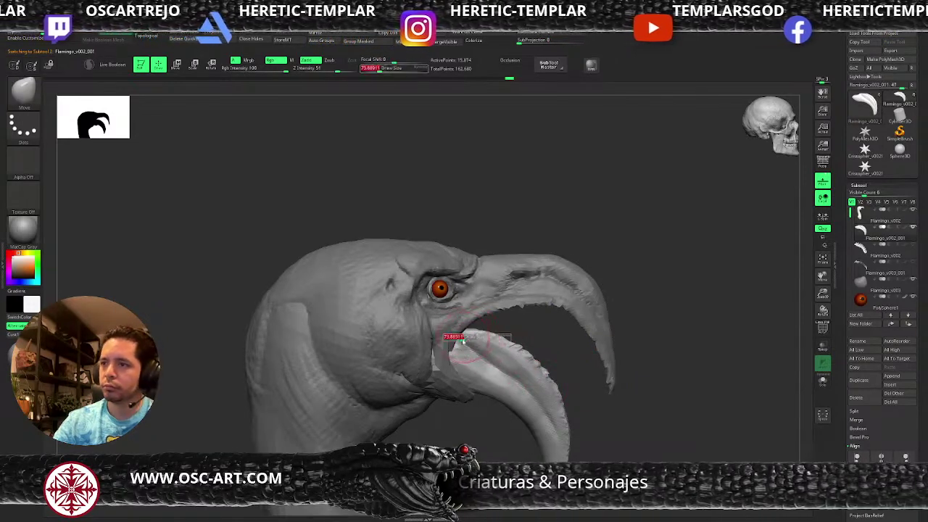
key("bracketright")
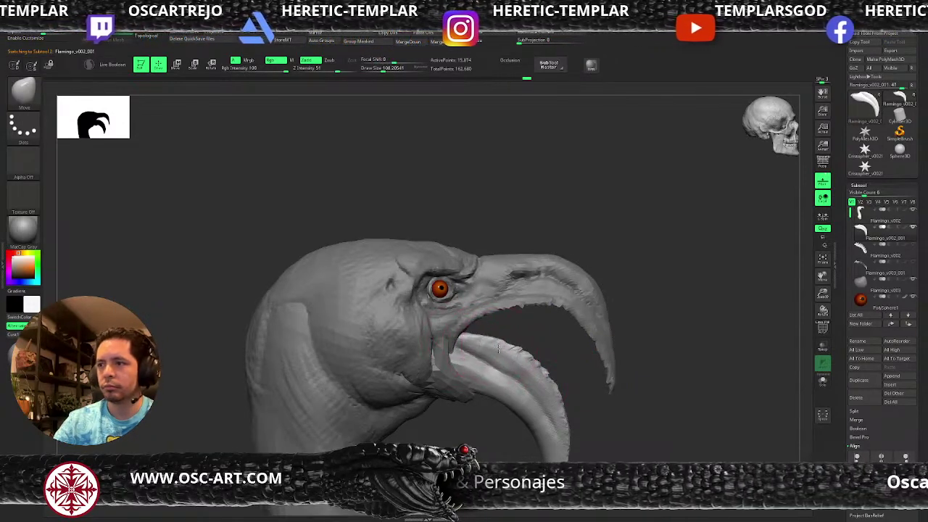
key("s")
left_click_drag(458, 340, 460, 340)
mouse_move(488, 348)
left_mouse_down()
mouse_move(485, 358)
mouse_move(512, 357)
mouse_move(533, 372)
left_mouse_up()
key("s")
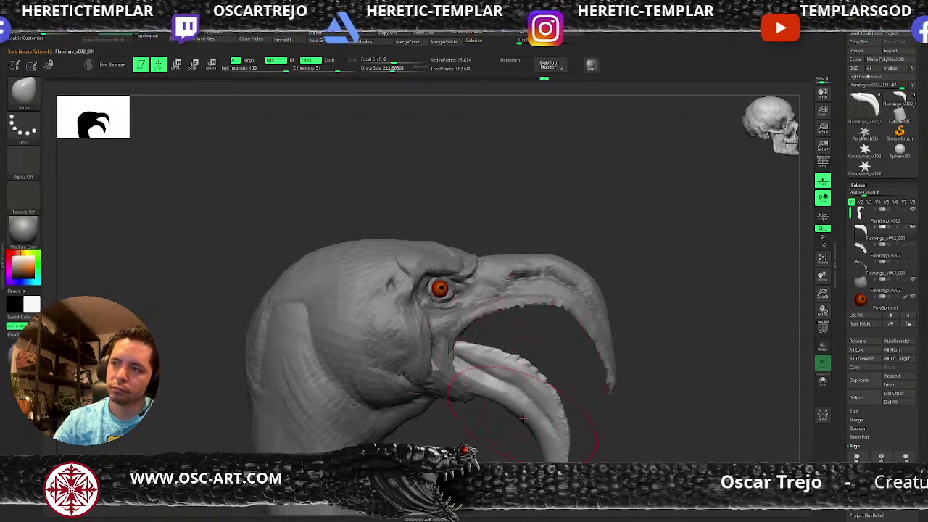
left_click_drag(522, 418, 514, 418)
Refine the lower beak from the front and opposite side, and adjust the head around the mouth corner.
mouse_move(572, 432)
right_mouse_down("ctrl")
mouse_move(655, 390)
mouse_move(616, 392)
right_mouse_up("ctrl")
key("s")
left_click_drag(617, 392, 606, 392)
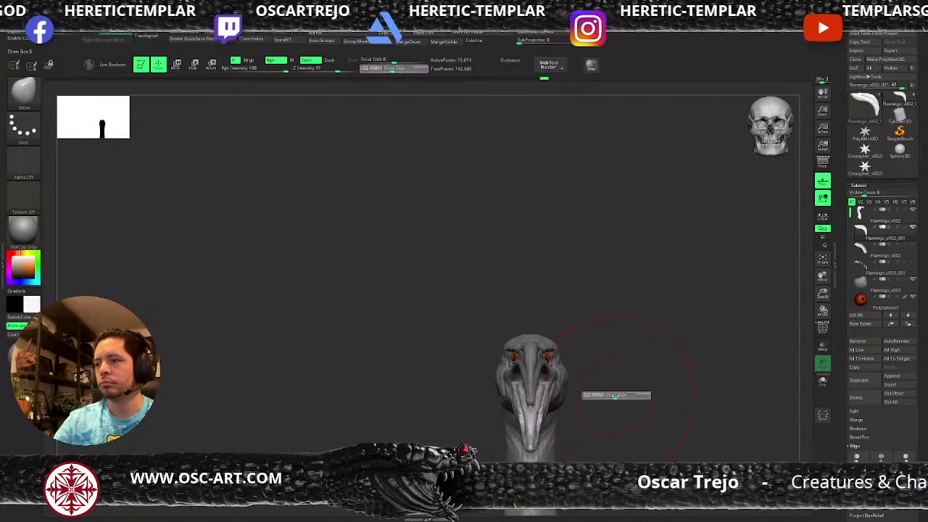
right_click_drag(608, 392, 586, 388)
key("s")
left_click_drag(585, 388, 578, 390)
right_click_drag(579, 390, 677, 345)
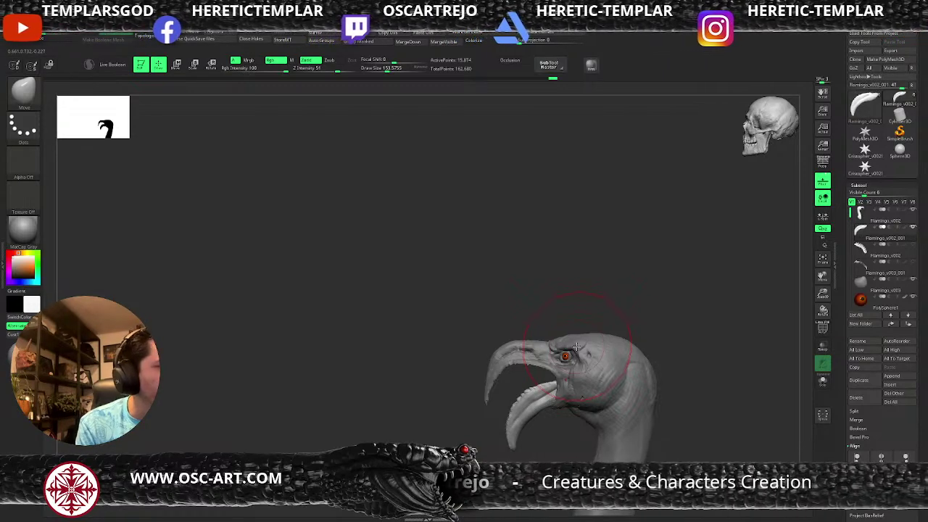
right_click_drag(536, 378, 546, 350, "ctrl")
mouse_move(499, 319)
left_mouse_down()
mouse_move(445, 314)
mouse_move(452, 307)
mouse_move(412, 384)
left_mouse_up()
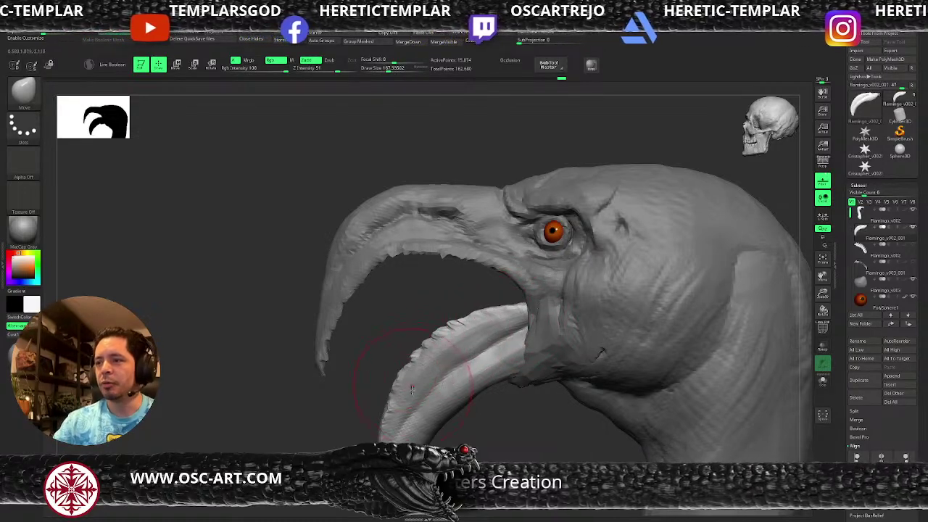
mouse_move(512, 414)
left_mouse_down()
mouse_move(509, 368)
mouse_move(513, 381)
left_mouse_up()
left_click(548, 352, "alt")
left_click_drag(549, 353, 680, 370)
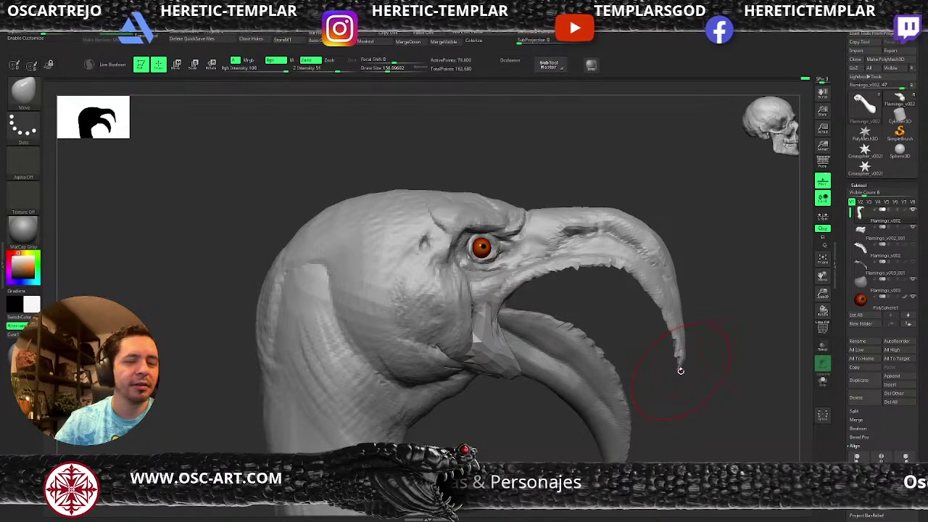
Nudge the lower beak's base and serrated edge into shape with progressively smaller Move brushes.
left_click(508, 308, "alt")
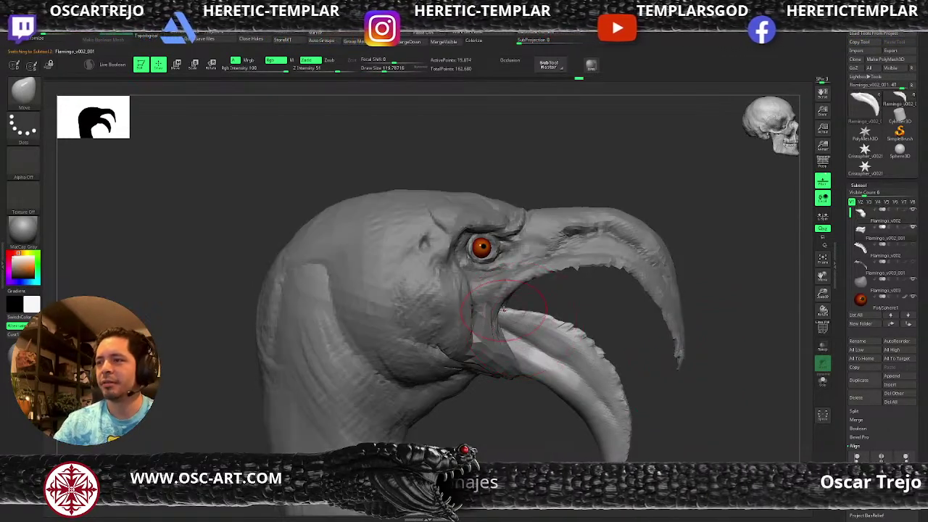
left_click_drag(503, 312, 499, 307)
key("s")
left_click_drag(553, 327, 542, 326)
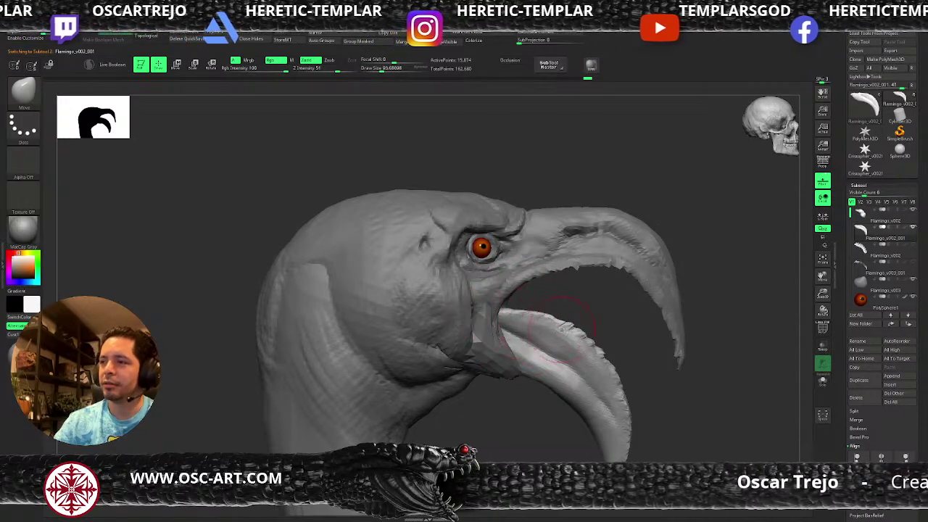
key("s")
left_click_drag(622, 373, 616, 372)
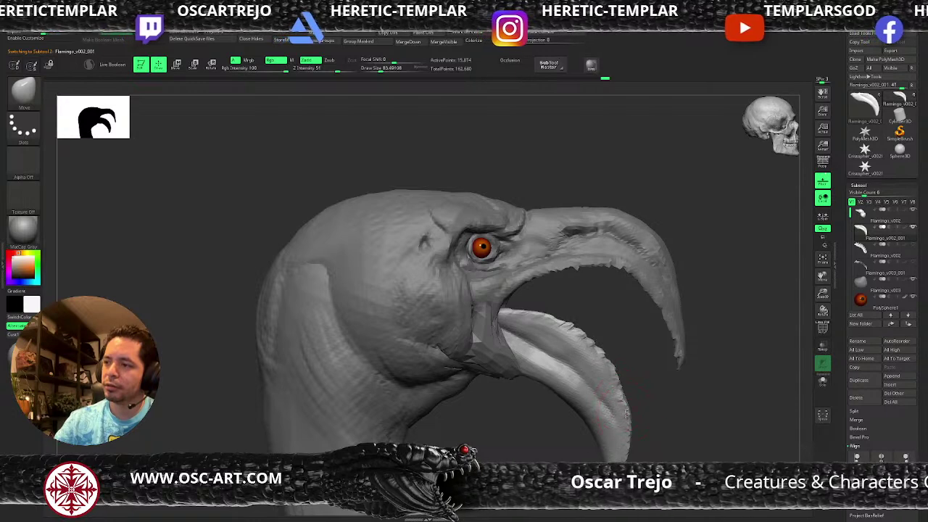
key("s")
left_click_drag(627, 412, 626, 412)
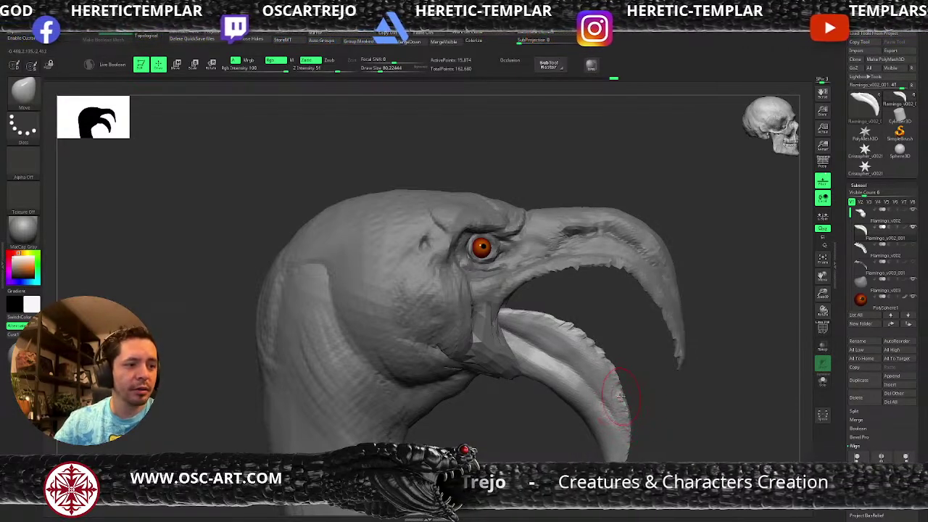
Make the head the active subtool and adjust the cheek beside the mouth corner with an enlarged Move brush.
left_click_drag(658, 397, 688, 369)
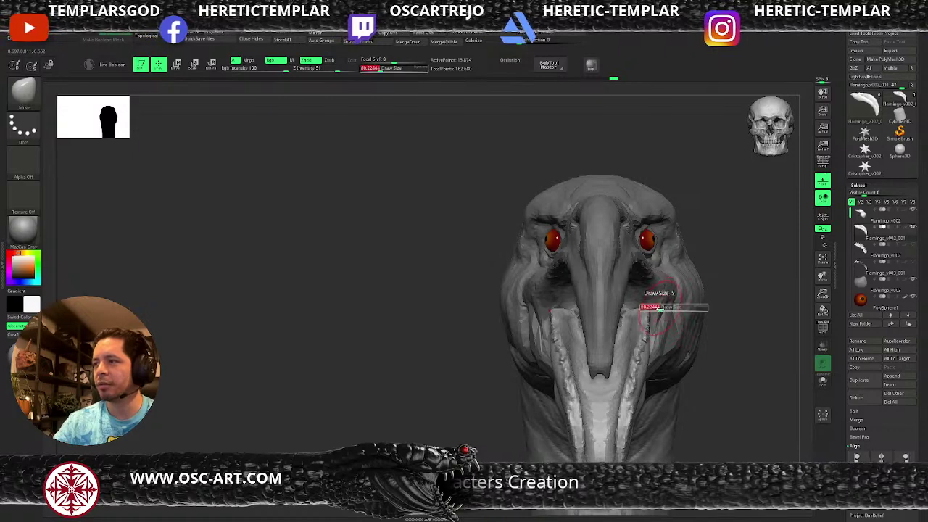
left_click(667, 305, "alt")
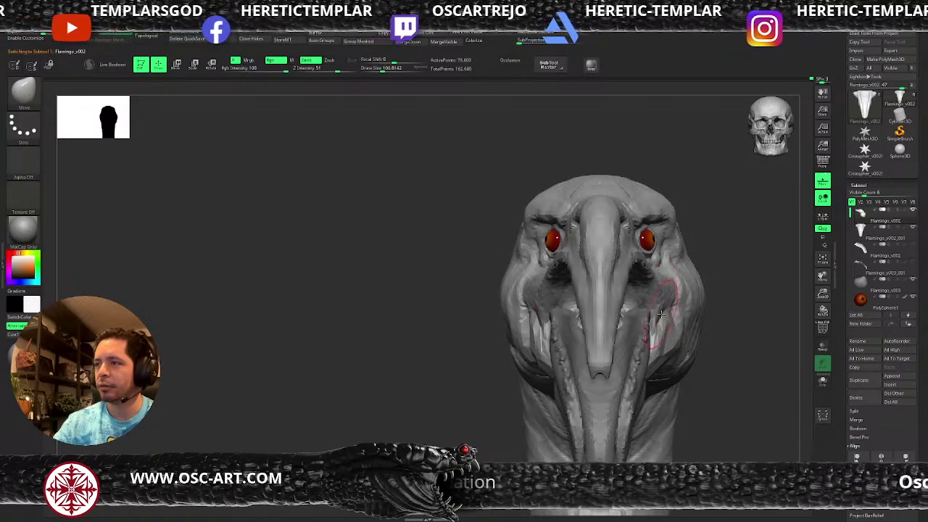
mouse_move(672, 300)
left_mouse_down()
mouse_move(720, 271)
mouse_move(746, 282)
mouse_move(670, 207)
mouse_move(656, 236)
mouse_move(653, 224)
left_mouse_up()
key("b")
key("c")
key("b")
mouse_move(603, 285)
left_mouse_down()
mouse_move(595, 280)
mouse_move(604, 299)
mouse_move(566, 259)
left_mouse_up()
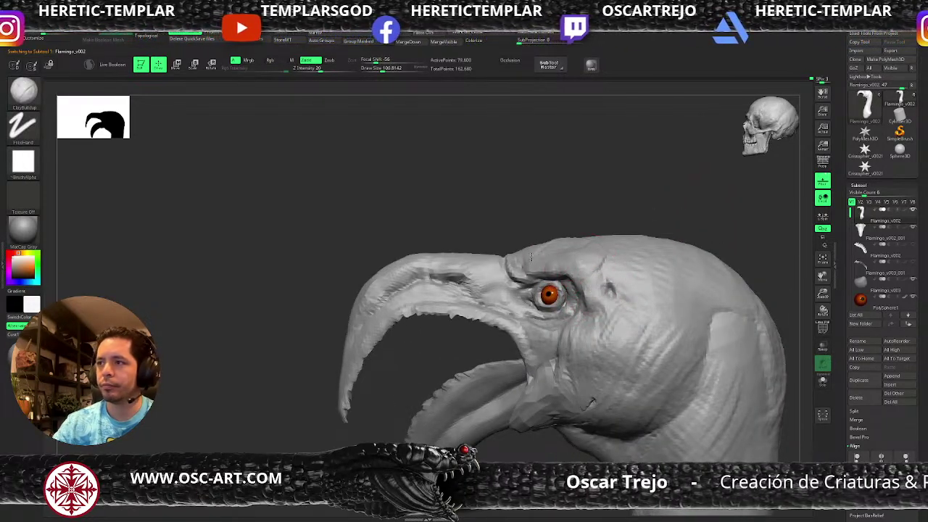
key("bracketleft")
key("bracketleft")
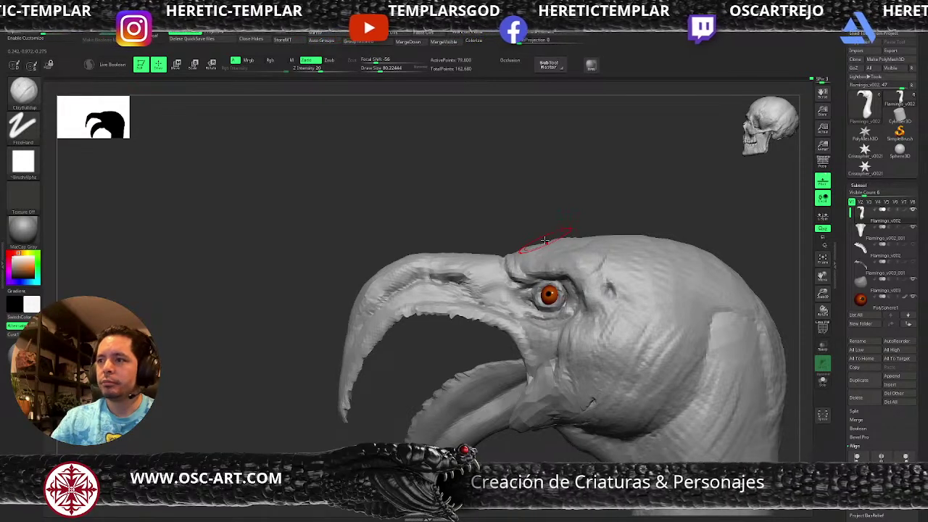
Set up the Move brush at a draw size of about 124 for the head and neck, and save the tool.
right_click_drag(368, 433, 353, 375, "ctrl")
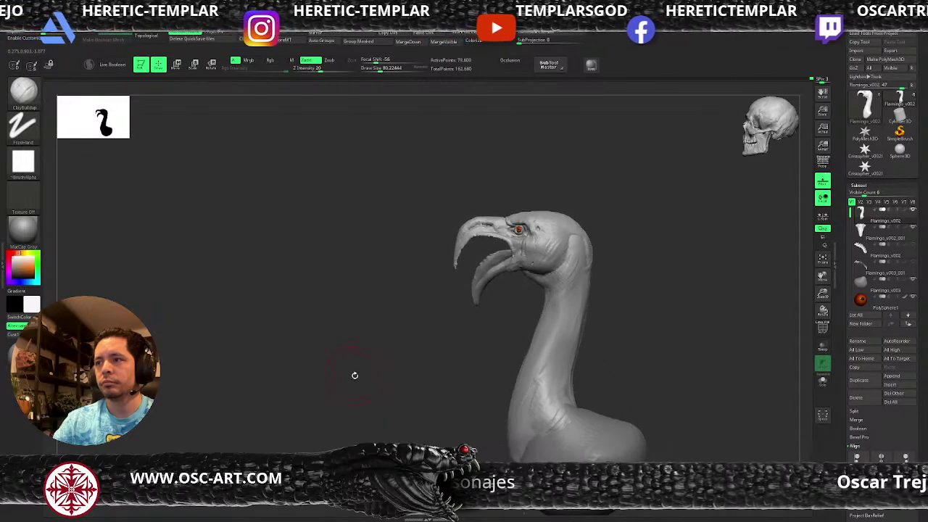
mouse_move(418, 403)
right_mouse_down("alt")
mouse_move(354, 390)
mouse_move(369, 425)
mouse_move(506, 369)
right_mouse_up("alt")
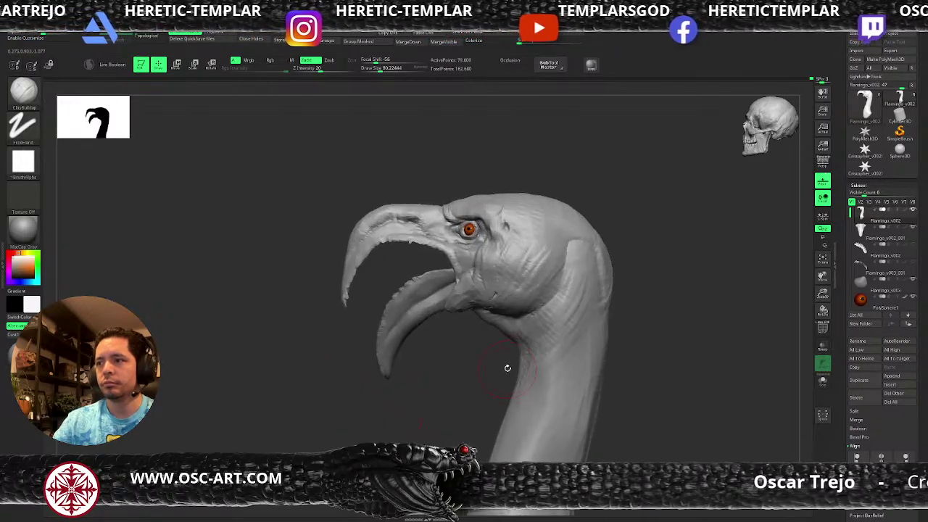
key("b")
key("m")
key("v")
key("s")
left_click_drag(528, 345, 533, 345)
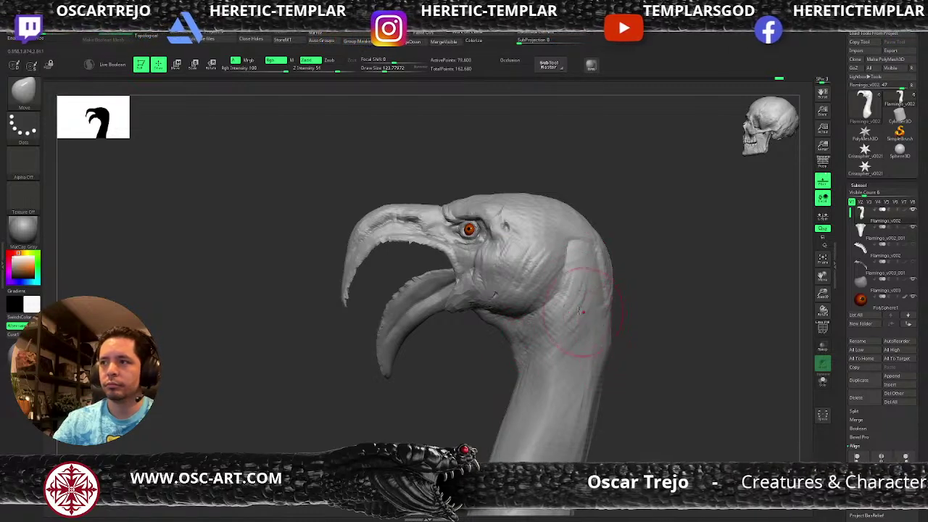
mouse_move(603, 356)
right_mouse_down()
mouse_move(462, 386)
mouse_move(559, 381)
mouse_move(428, 364)
mouse_move(329, 385)
mouse_move(437, 328)
right_mouse_up()
key("w")
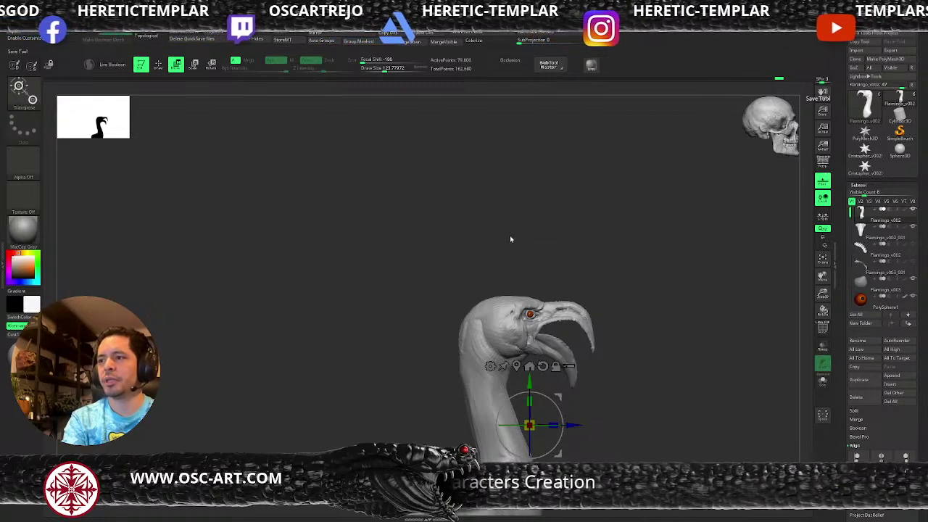
key("ctrl+s")
left_click_drag(665, 376, 621, 369)
left_click(475, 336)
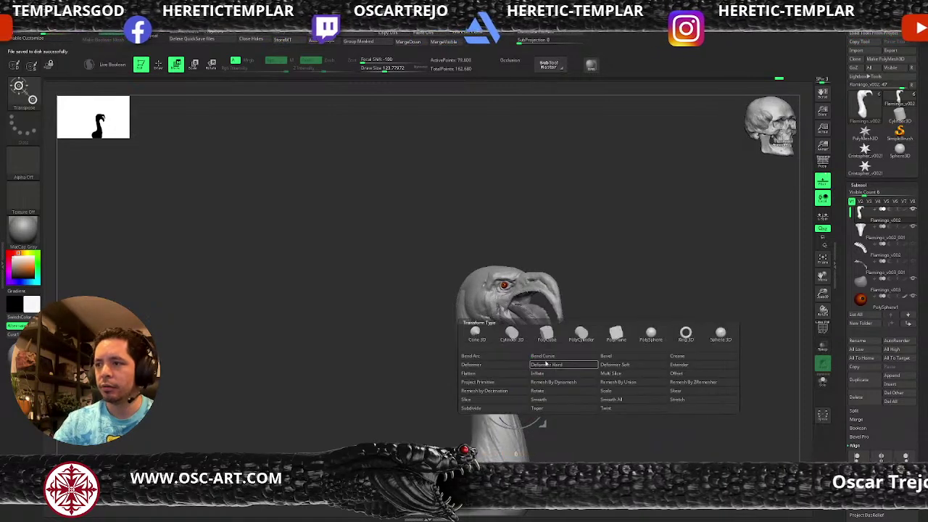
left_click(555, 379)
left_click_drag(628, 320, 688, 272)
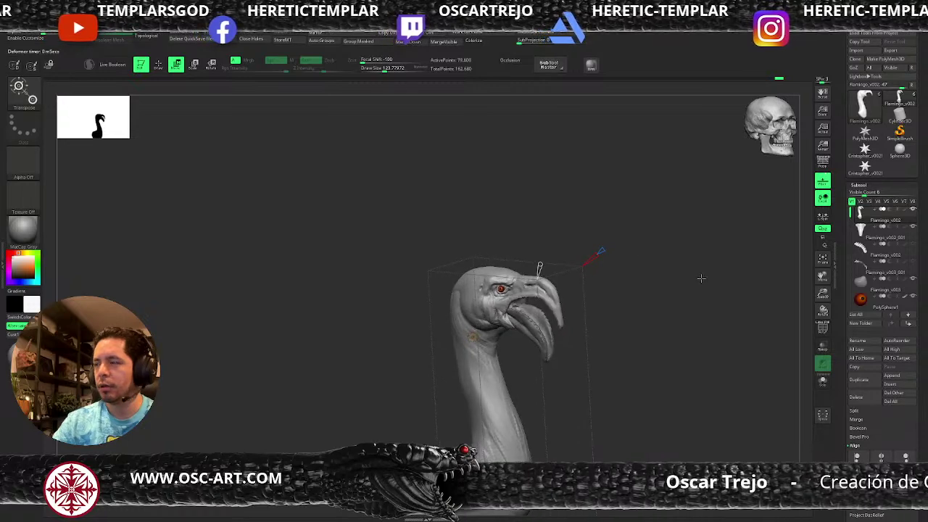
left_click(472, 337)
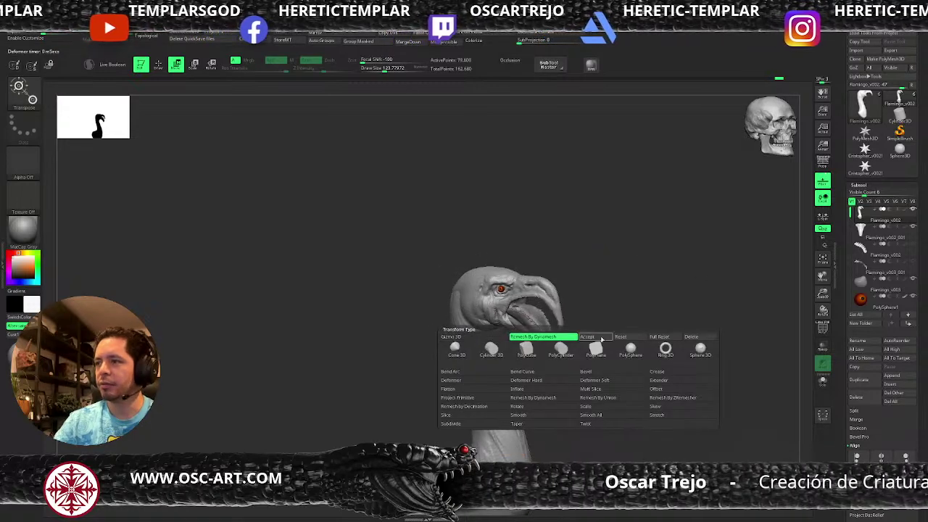
left_click(693, 337)
left_click_drag(683, 326, 663, 329)
key("q")
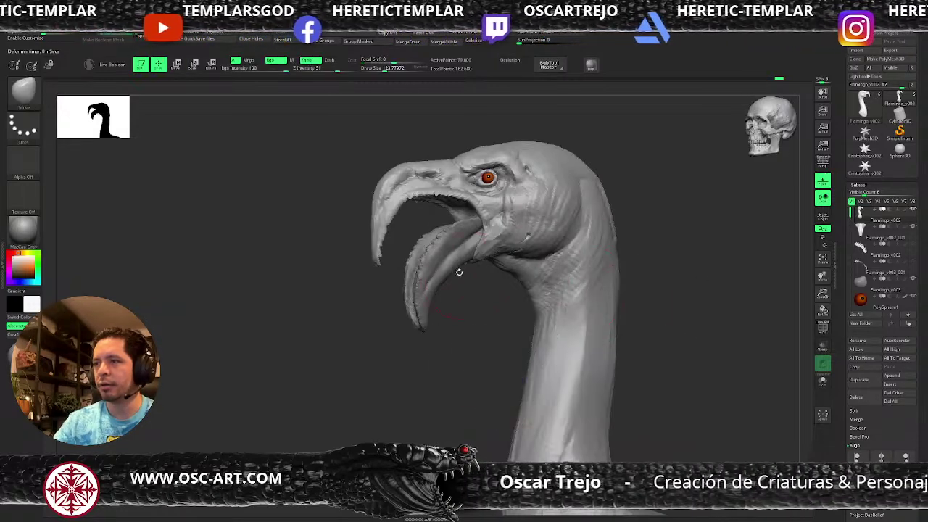
Merge the lower beak into the head subtool and mask the lower beak's polygroup.
left_click(450, 268, "alt")
left_click_drag(513, 314, 528, 315)
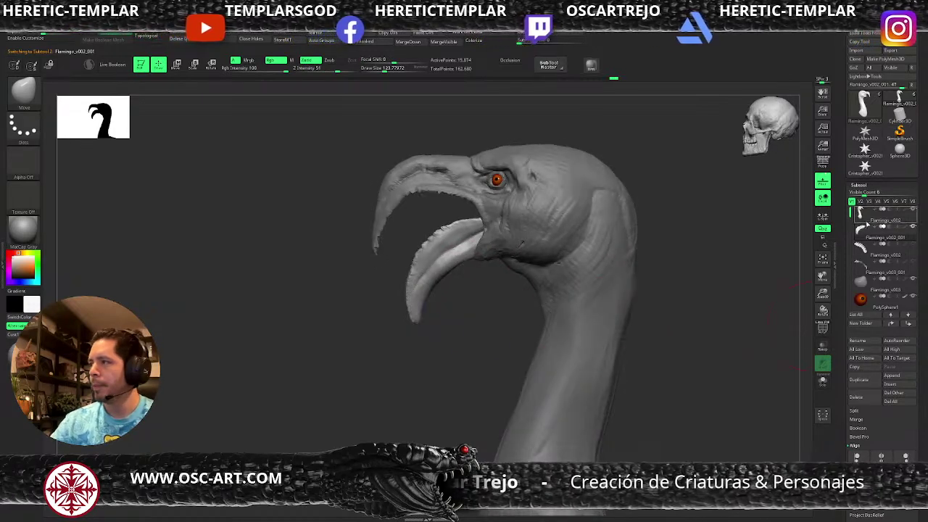
left_click(877, 213)
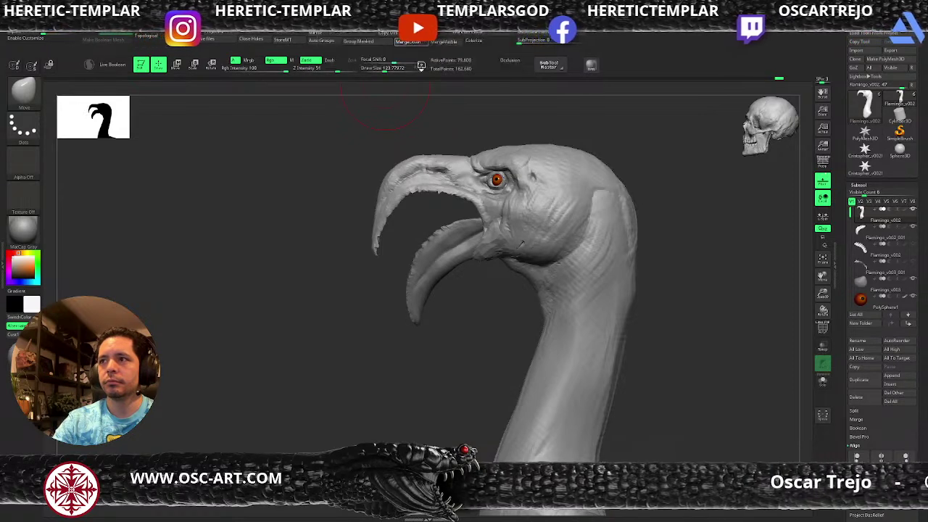
mouse_move(470, 376)
left_mouse_down()
mouse_move(538, 373)
mouse_move(611, 315)
mouse_move(636, 352)
mouse_move(601, 311)
mouse_move(648, 268)
left_mouse_up()
key("w")
left_click(471, 315, "ctrl")
left_click(648, 268, "ctrl")
key("q")
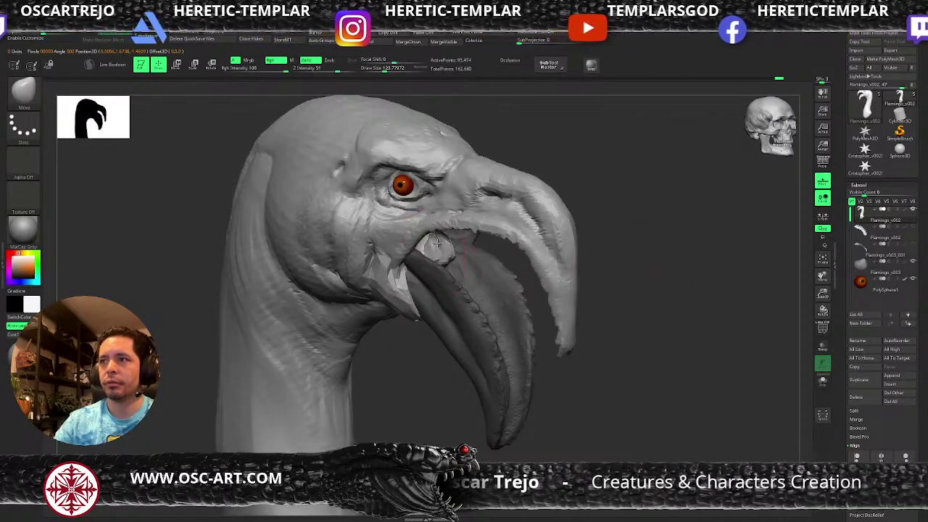
Smooth the mouth interior behind the masked lower beak and build it up with the ClayBuildup brush.
left_click_drag(613, 253, 572, 242)
mouse_move(458, 232)
left_mouse_down("shift")
mouse_move(420, 238)
mouse_move(440, 238)
left_mouse_up("shift")
key("b")
key("c")
key("b")
mouse_move(609, 305)
left_mouse_down("alt")
mouse_move(605, 267)
mouse_move(621, 276)
mouse_move(624, 265)
left_mouse_up("alt")
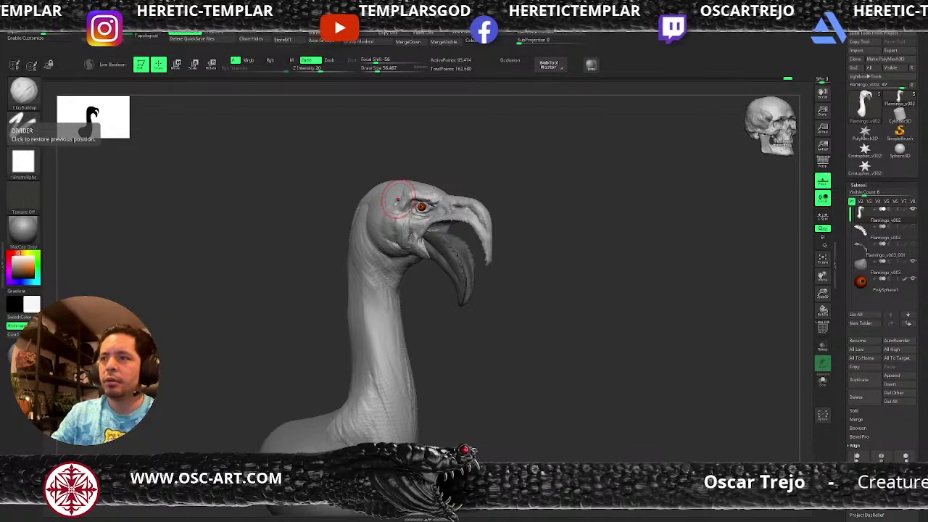
Remesh the unmasked head and lower beak together with the Remesh By Dynamesh deformer, adjusting its resolution while checking the wireframe.
mouse_move(508, 348)
left_mouse_down()
mouse_move(563, 358)
mouse_move(570, 328)
mouse_move(553, 369)
left_mouse_up()
key("ctrl")
key("w")
left_click(421, 263)
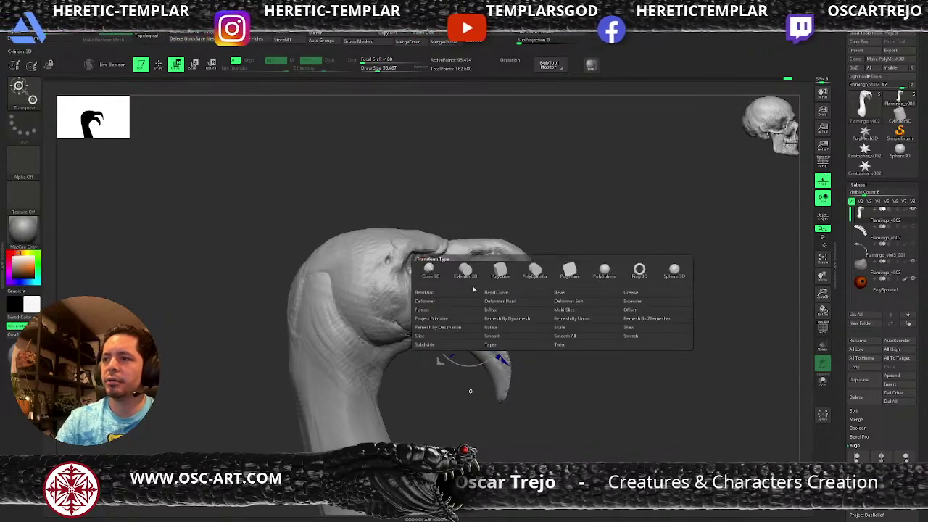
left_click(545, 322)
left_click_drag(607, 271, 337, 358)
left_click_drag(517, 309, 552, 290)
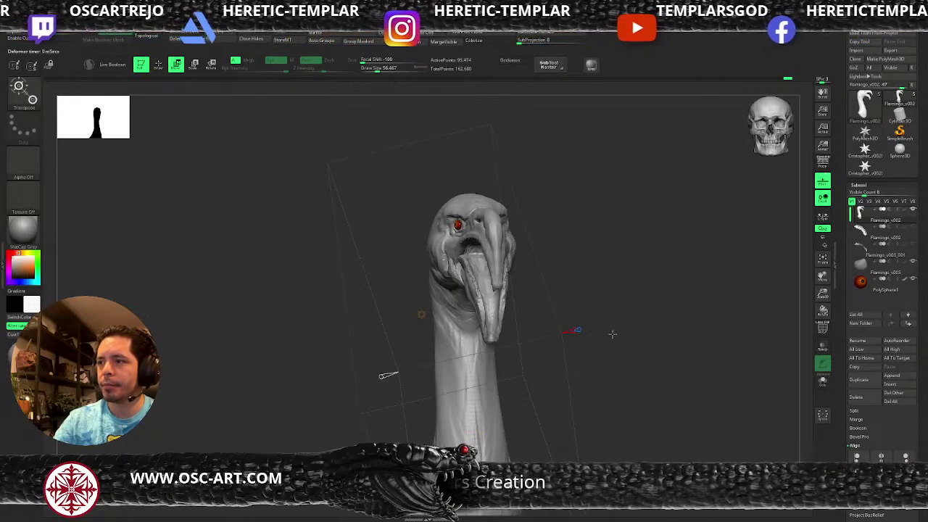
key("shift+f")
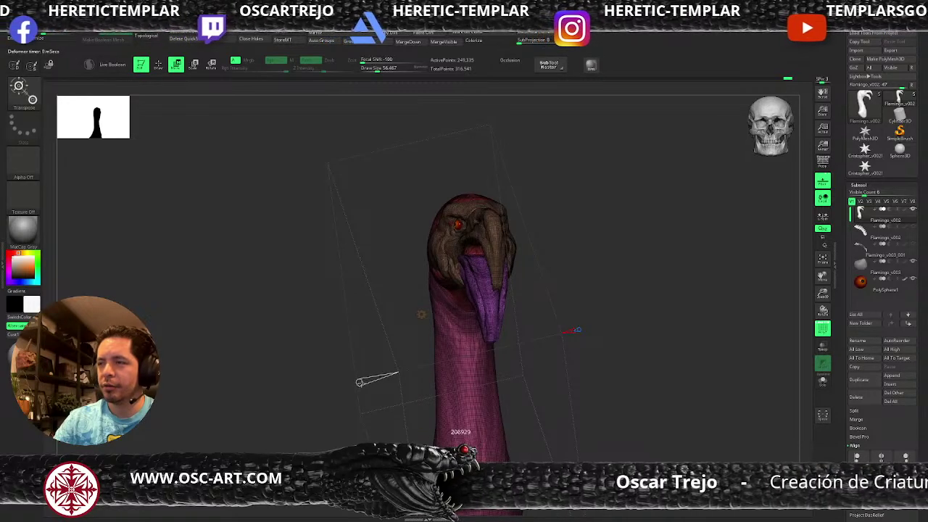
left_click_drag(296, 363, 390, 372)
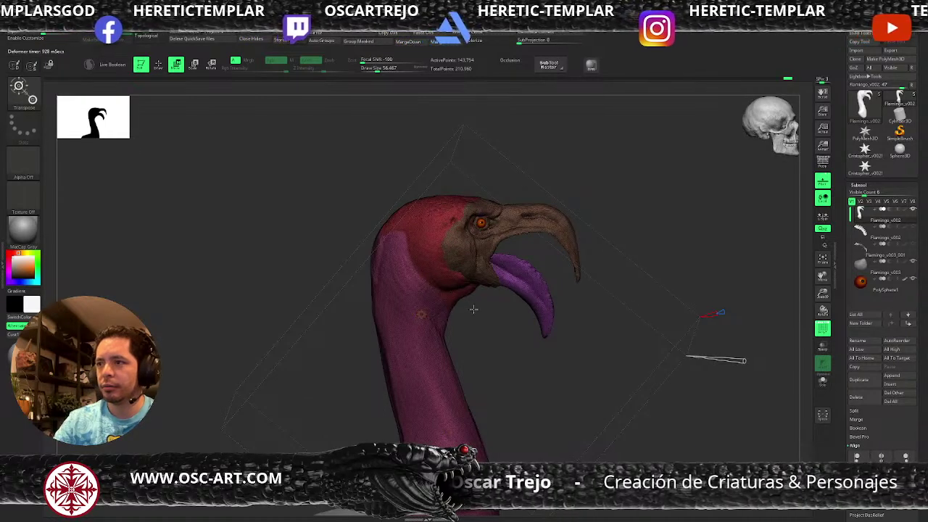
left_click(422, 316)
key("q")
Make the eyeball the active subtool and add two layers to it, named Base and grey.
mouse_move(647, 272)
left_mouse_down("alt")
mouse_move(588, 355)
mouse_move(598, 335)
left_mouse_up("alt")
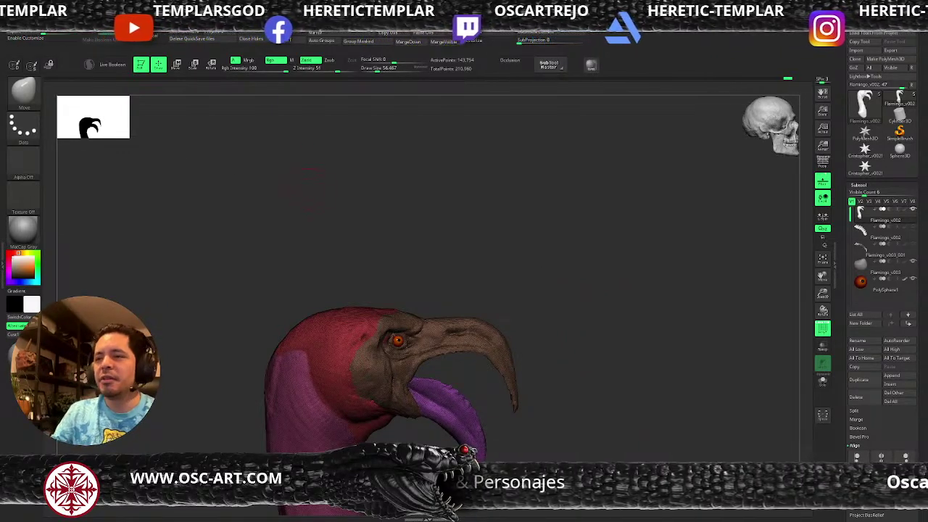
left_click_drag(595, 302, 551, 319)
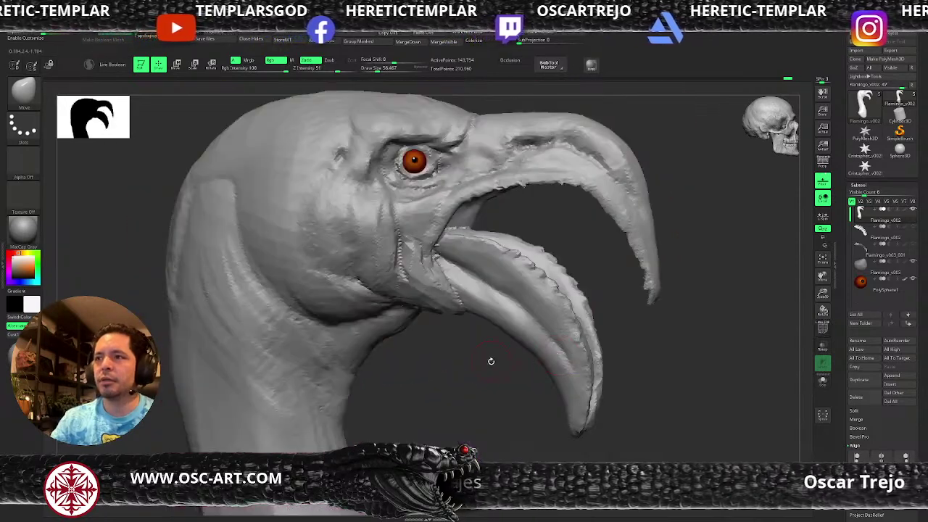
left_click_drag(491, 356, 463, 341)
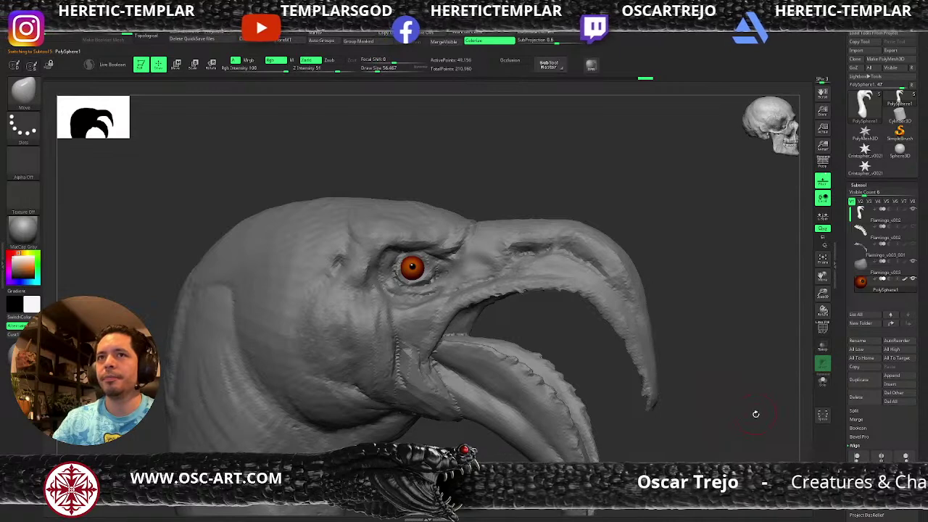
left_click_drag(838, 434, 860, 330)
left_click(858, 356)
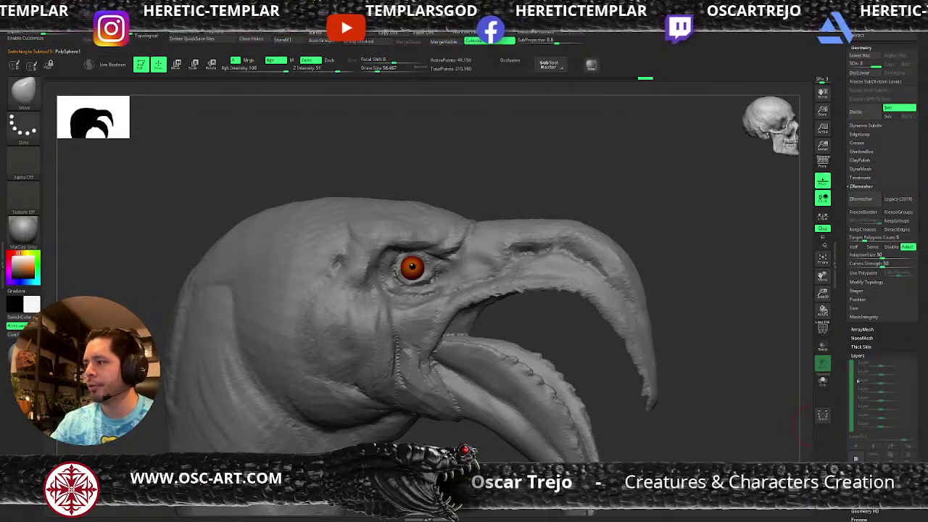
left_click(858, 457)
left_click(873, 457)
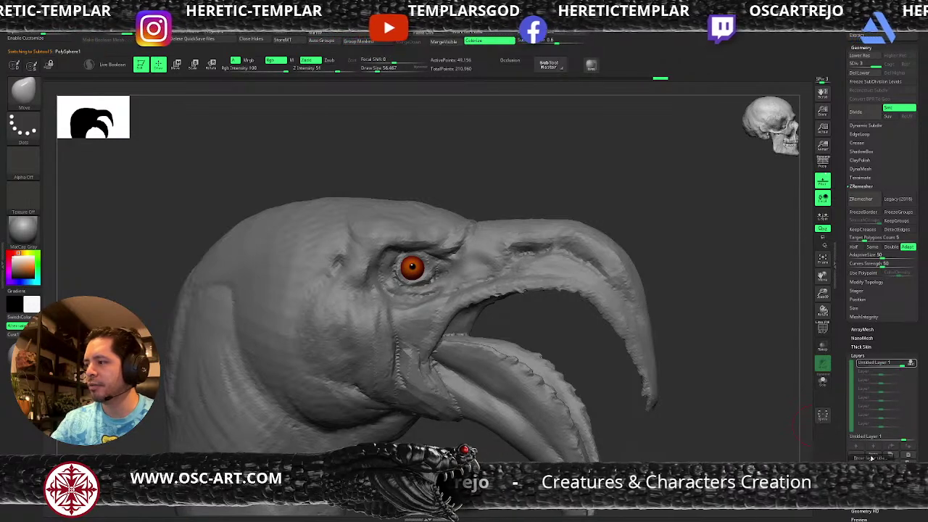
type("Base")
key("Return")
left_click(857, 457)
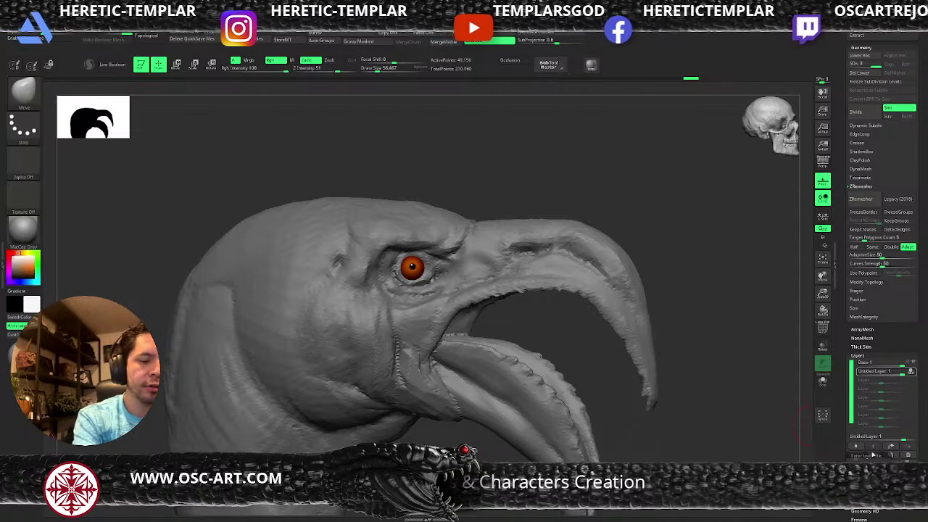
type("grey")
key("Return")
Switch to the Paint brush and choose a pale muted green as the fill colour for the eyeball.
mouse_move(606, 320)
left_mouse_down()
mouse_move(563, 187)
mouse_move(609, 271)
mouse_move(553, 262)
left_mouse_up()
key("b")
key("p")
key("a")
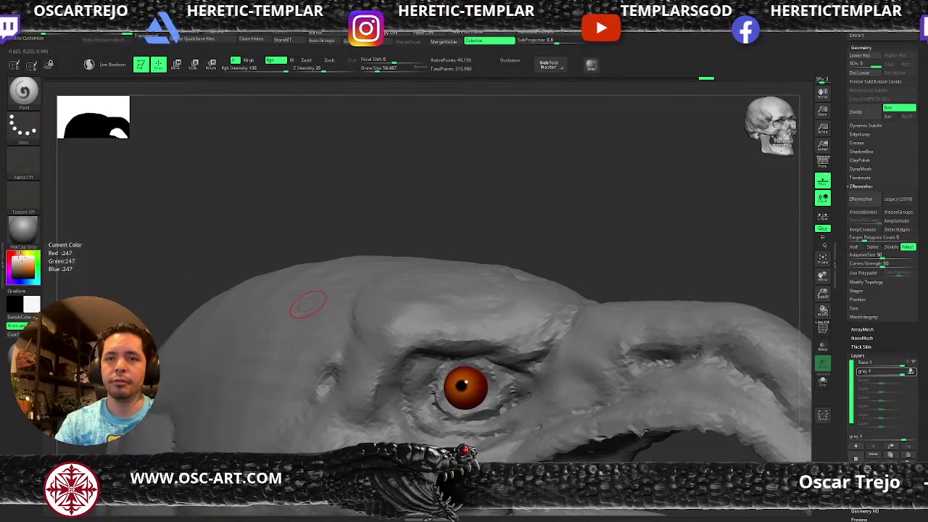
left_click(32, 254)
key("ctrl+f")
left_click_drag(30, 266, 17, 265)
key("ctrl+f")
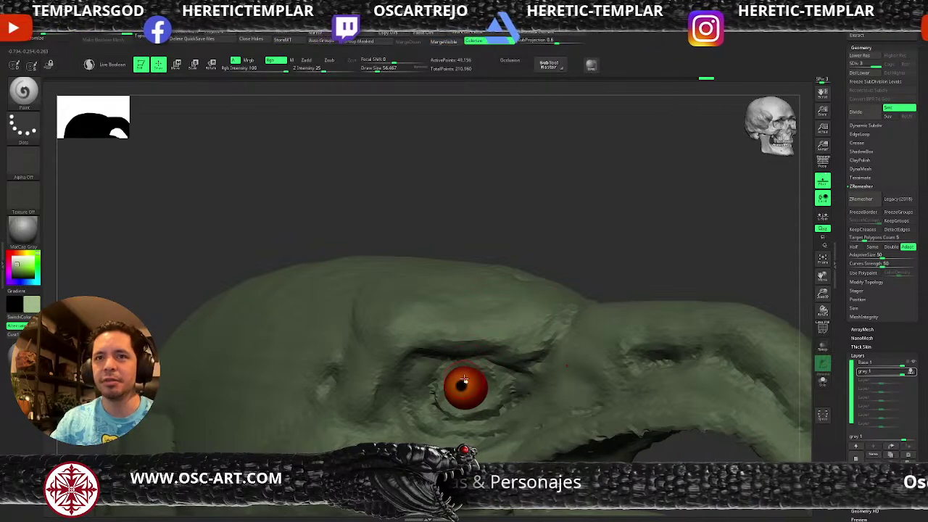
Paint the front of the eyeball pale green on the grey layer, adjusting the brush size to cover the iris.
key("bracketright")
key("bracketright")
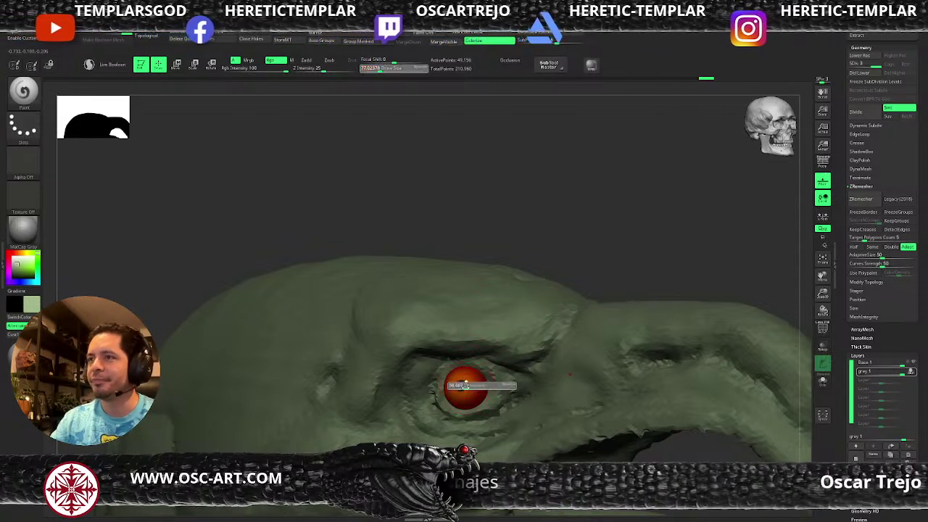
key("bracketleft")
key("bracketleft")
left_click_drag(465, 384, 465, 394)
key("bracketright")
key("bracketright")
key("bracketright")
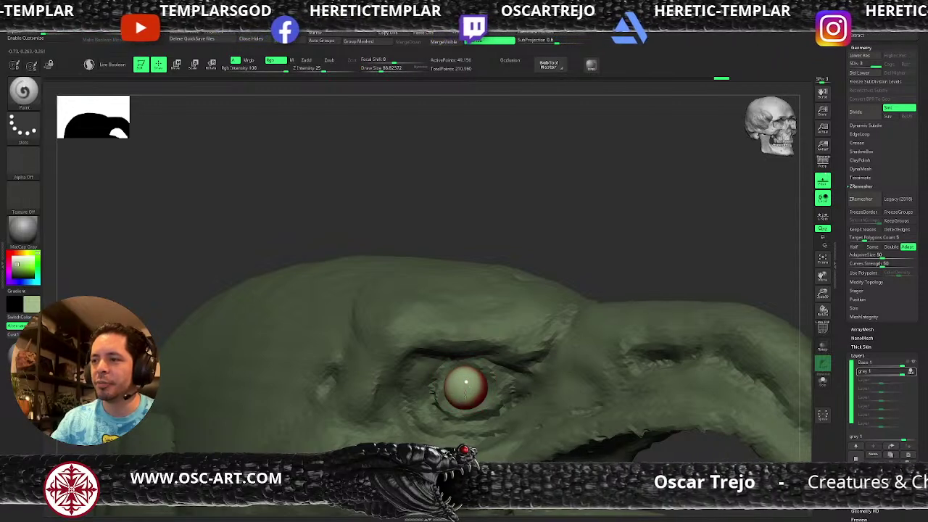
Paint a small black pupil on the eyeball with a draw size of about 22, and switch back to pale green.
mouse_move(585, 276)
left_mouse_down()
mouse_move(551, 263)
mouse_move(589, 284)
mouse_move(577, 246)
mouse_move(577, 310)
left_mouse_up()
key("v")
key("s")
left_click_drag(466, 364, 463, 364)
key("s")
left_click_drag(557, 268, 435, 213, "alt")
key("v")
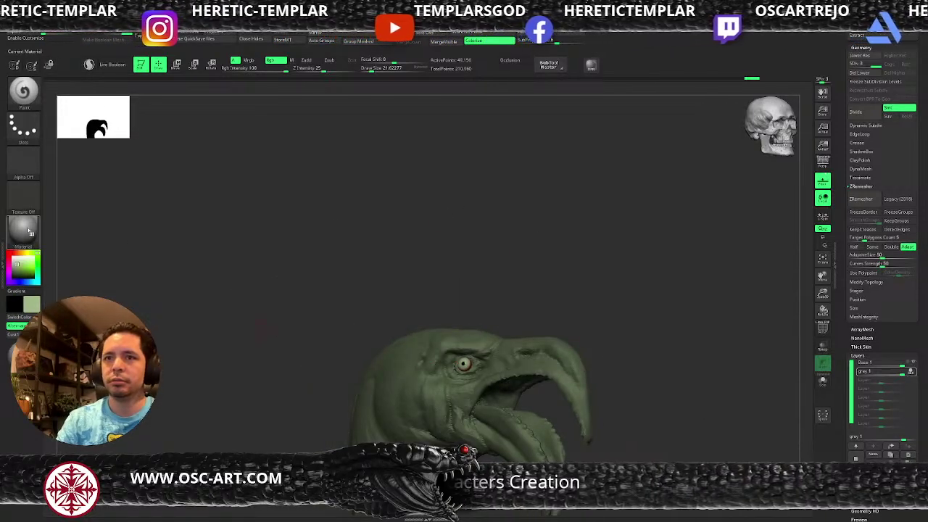
Try the zbro_Mud_MUDBOX material, set the main colour to white, and switch to a brownish zbro_clayset material.
left_click(23, 229)
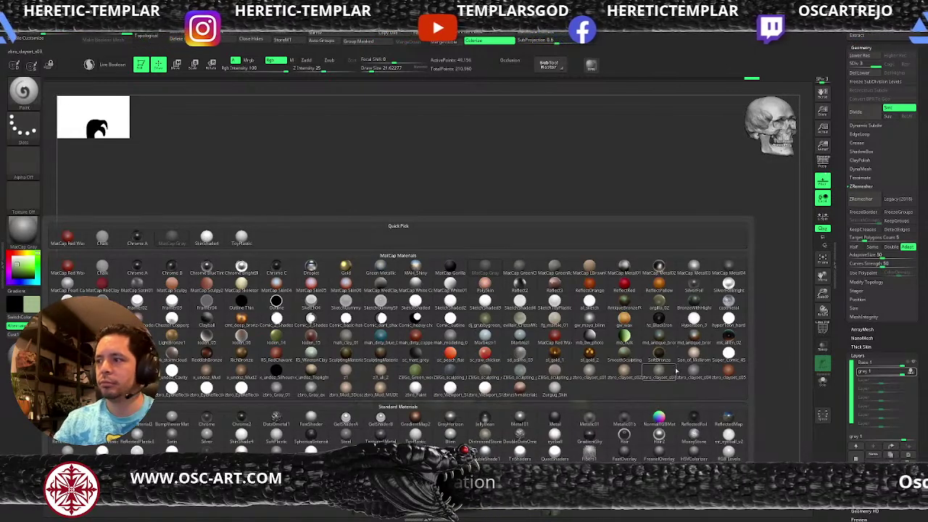
mouse_move(669, 372)
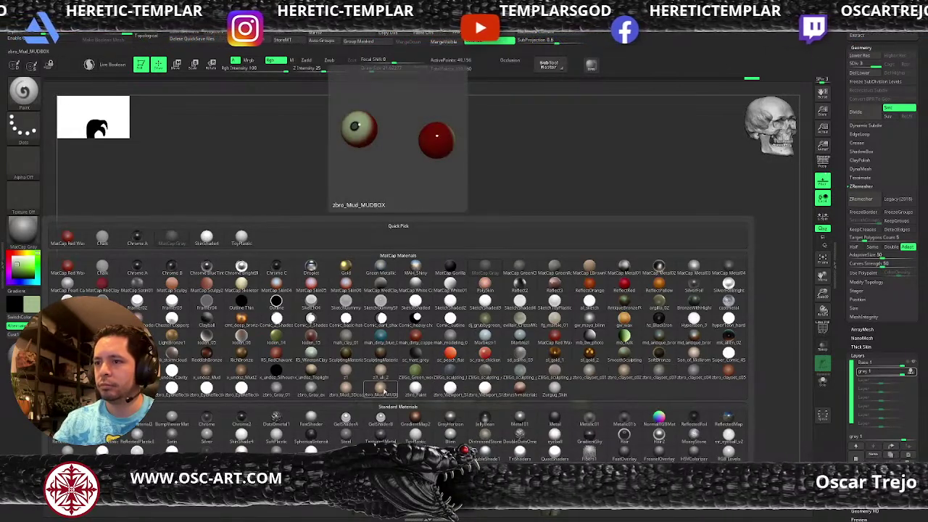
left_click(374, 391)
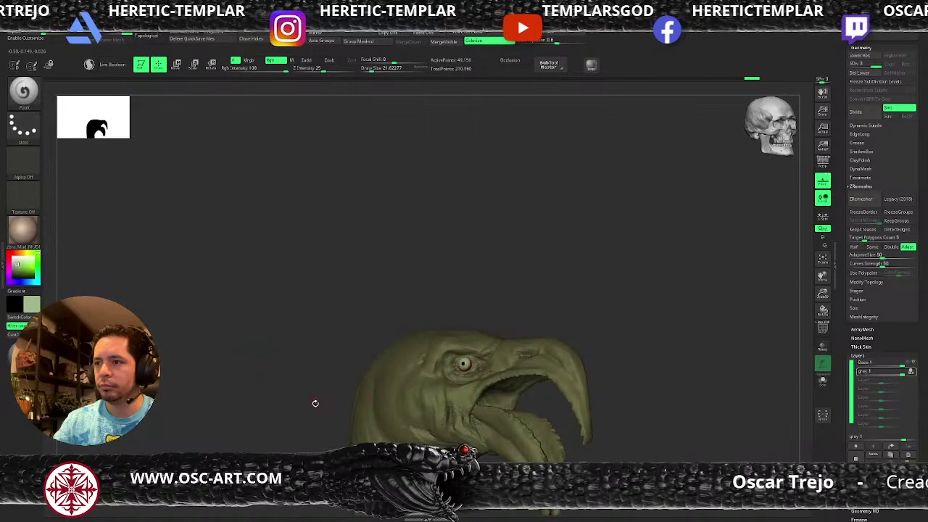
left_click_drag(16, 271, 8, 253)
left_click(24, 242)
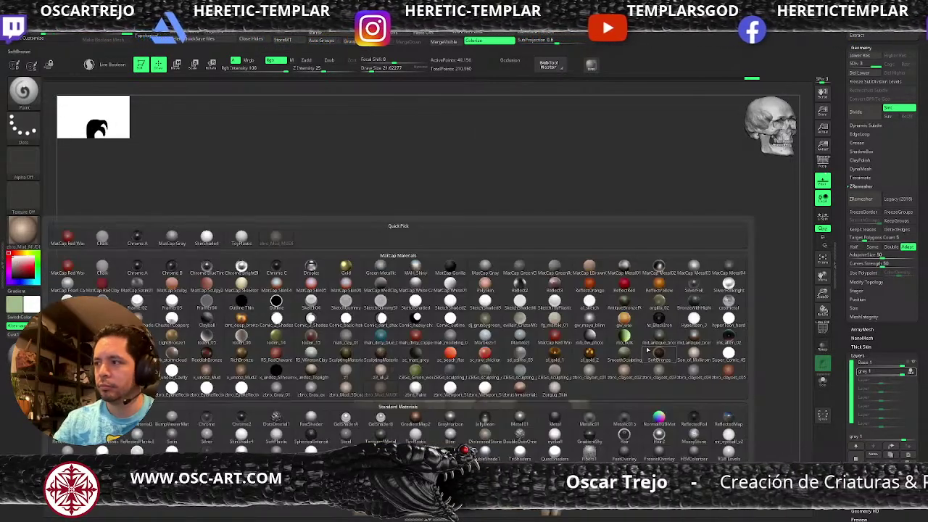
left_click(624, 371)
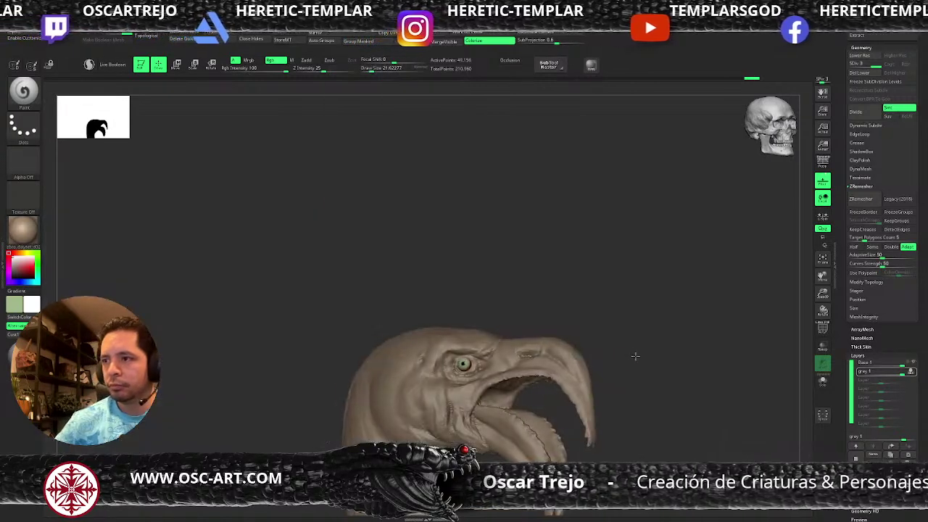
Make the flamingo head the active subtool and switch to the lighter grey zbro_clayset material.
left_click(541, 365, "alt")
mouse_move(618, 342)
left_mouse_down()
mouse_move(632, 334)
mouse_move(608, 331)
left_mouse_up()
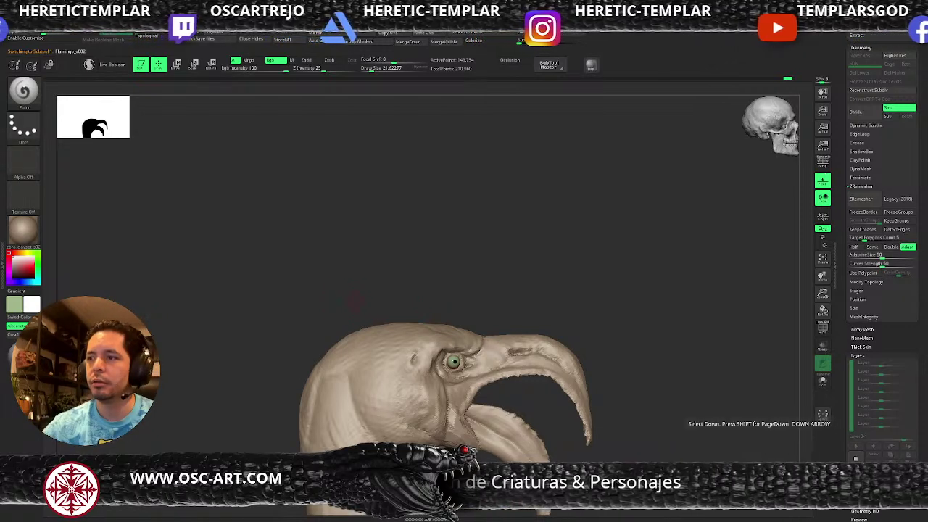
left_click(24, 231)
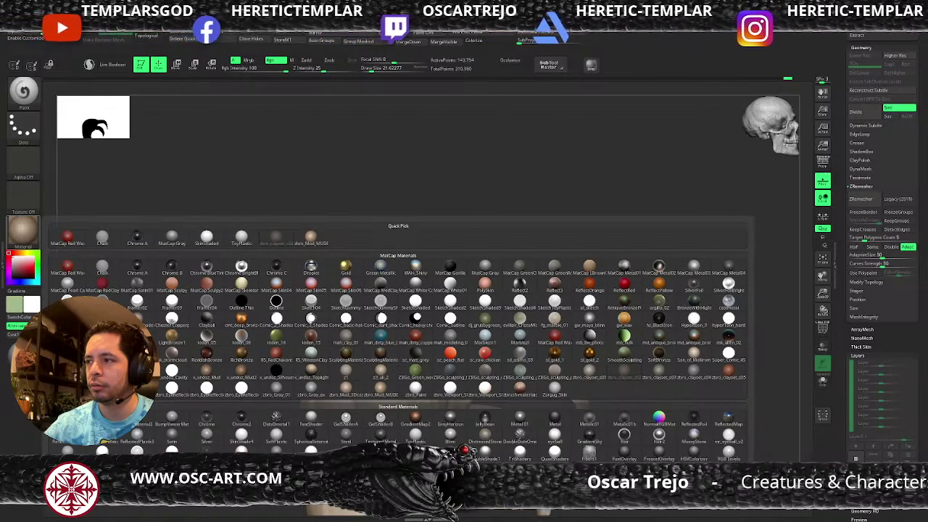
left_click(586, 368)
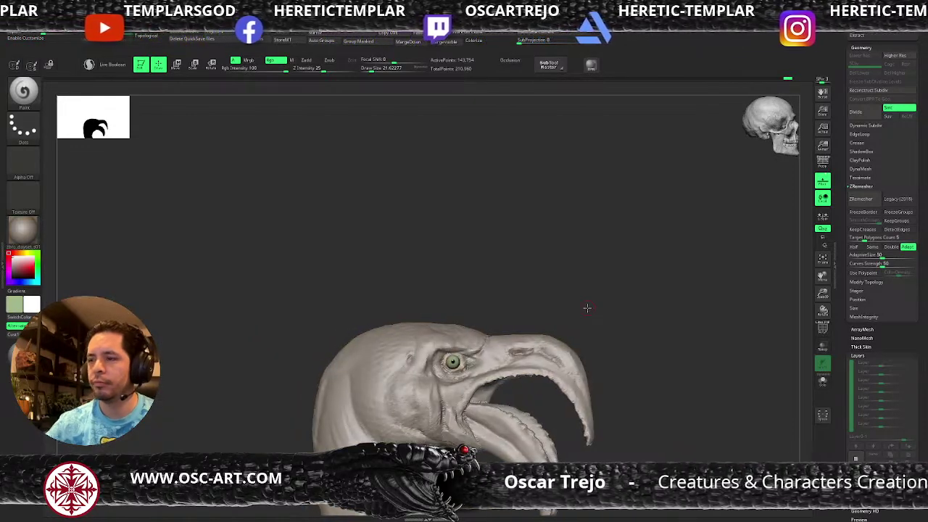
Switch to the ClayBuildup brush and turn on the polyframe display for the head.
scroll(520, 288, "up", 5)
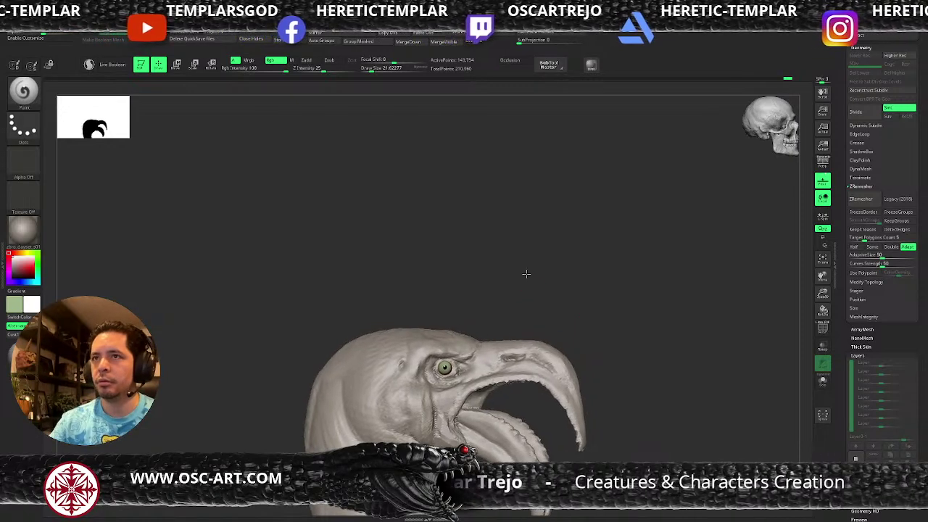
key("b")
key("c")
key("b")
key("shift+f")
key("shift+f")
scroll(495, 229, "down", 5)
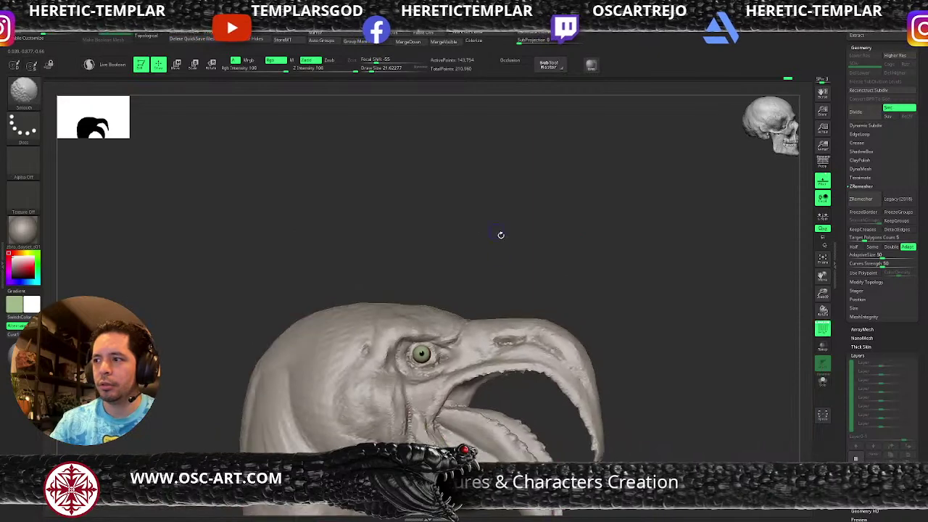
Apply the Remesh By Dynamesh deformer to the head and neck mesh and increase its resolution.
key("w")
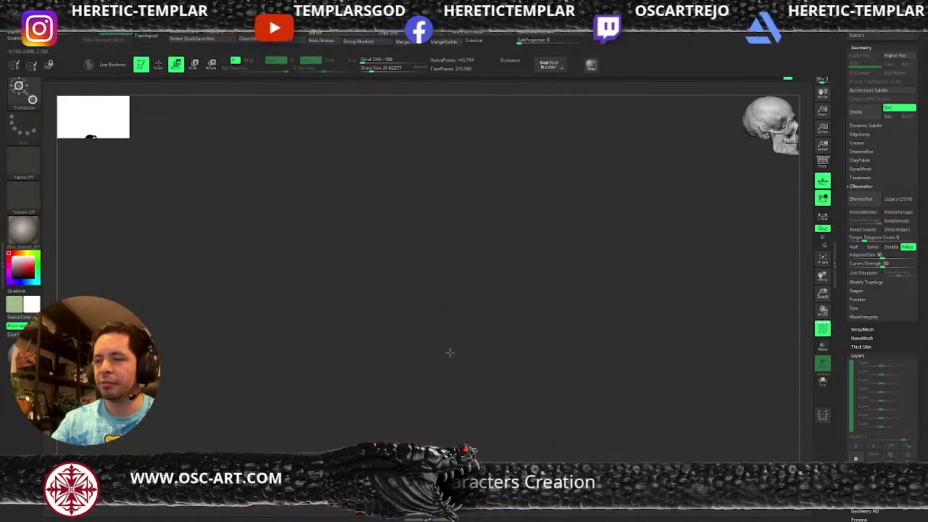
key("f")
left_click_drag(549, 365, 576, 395, "alt")
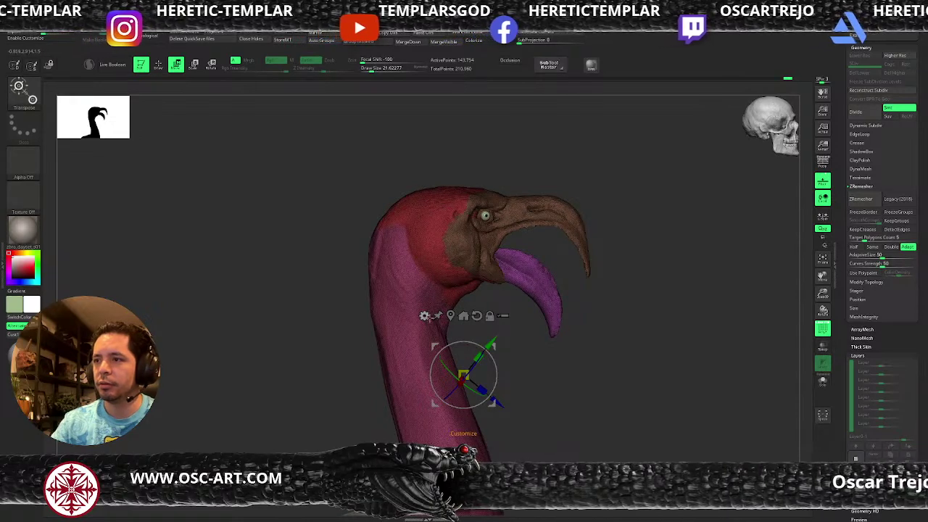
left_click(425, 315)
left_click(521, 363)
left_click_drag(548, 379, 716, 390)
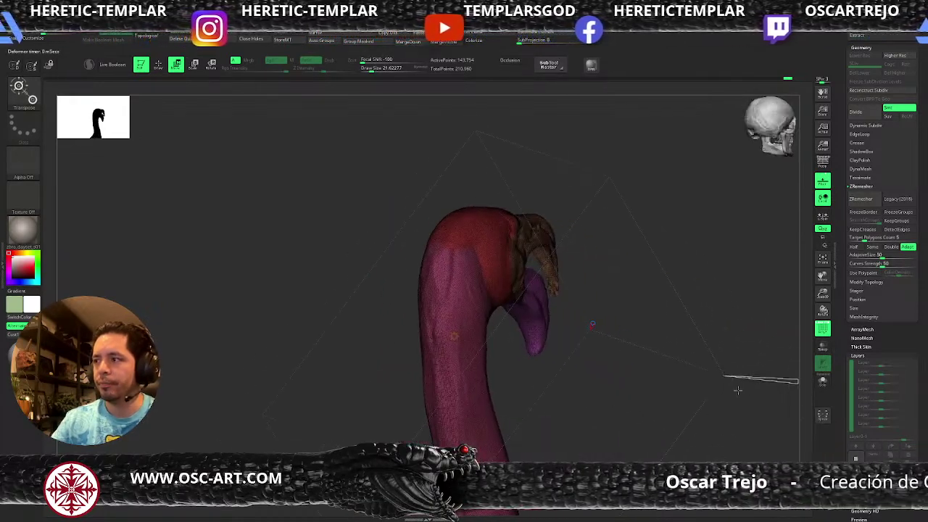
left_click_drag(764, 407, 719, 401, "alt")
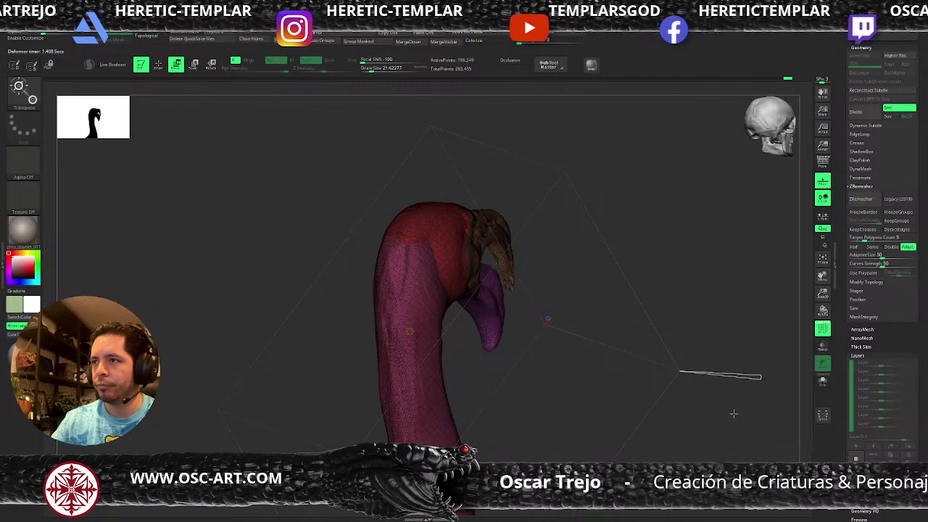
left_click_drag(737, 411, 676, 395)
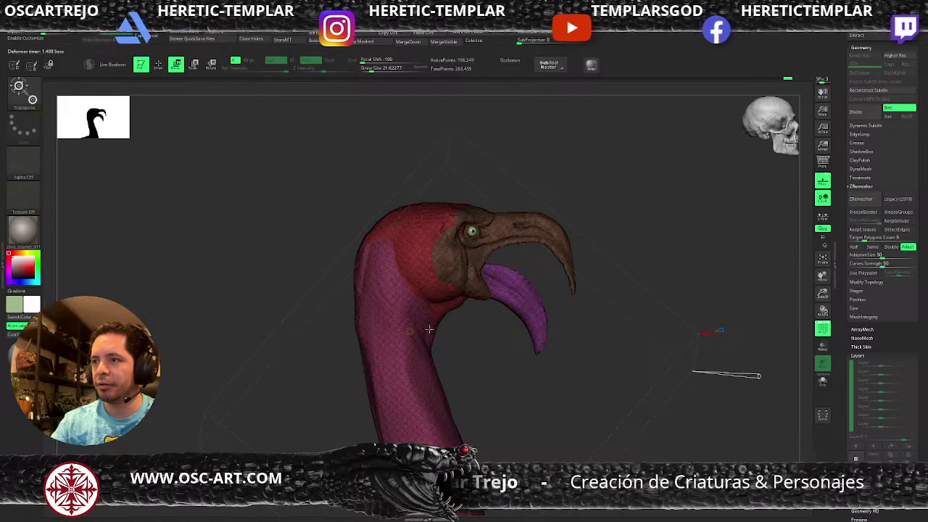
Accept the Remesh By Dynamesh result and return to draw mode.
left_click(411, 331)
left_click(395, 331)
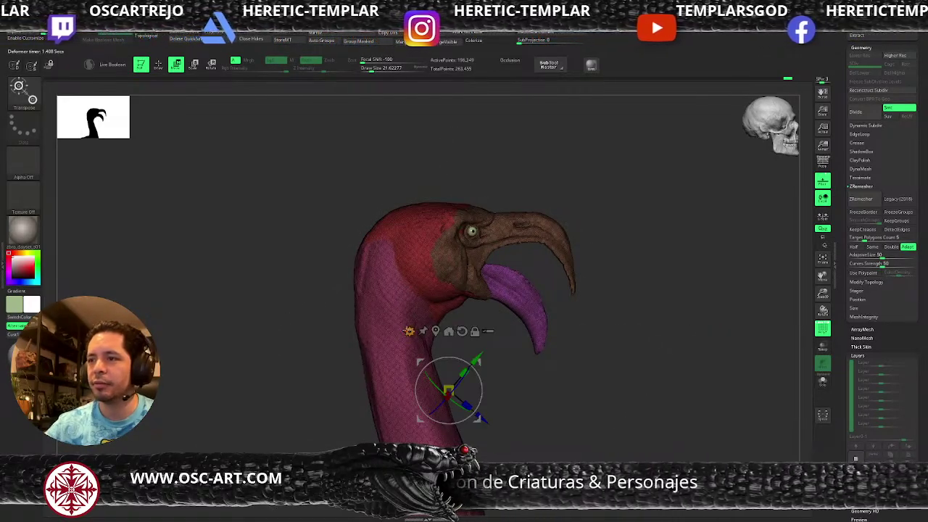
left_click(409, 331)
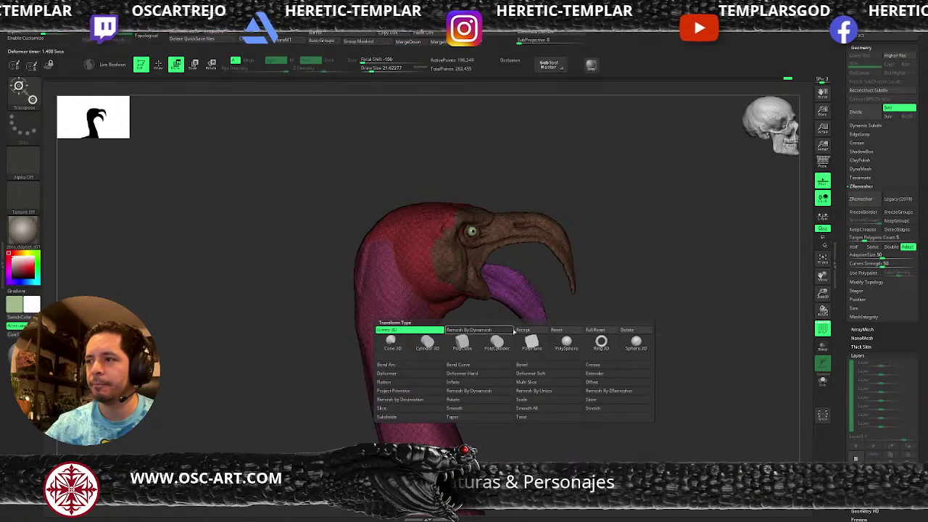
left_click(520, 330)
key("q")
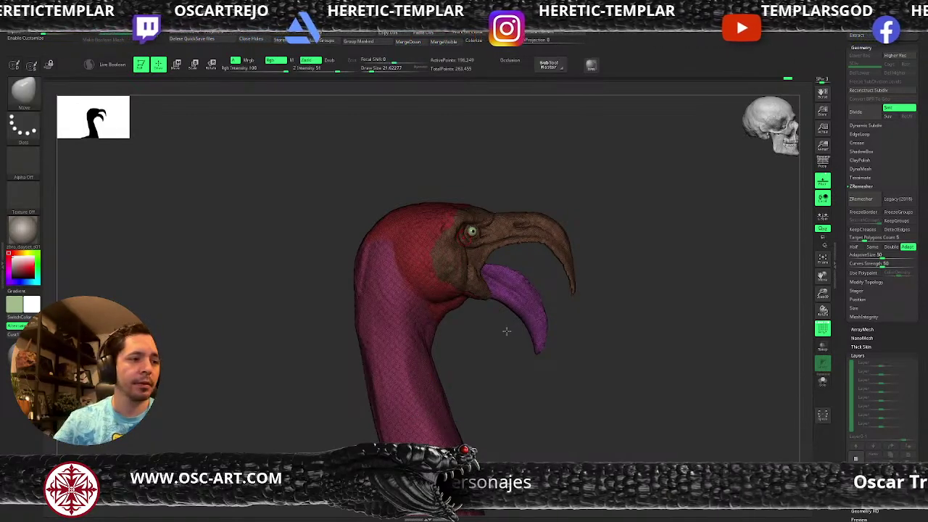
Turn off the polyframe display and build up the eyelid rim beside the eyeball with ClayBuildup at a draw size of about 41.
left_click_drag(634, 265, 636, 393, "alt")
left_click_drag(544, 356, 524, 498, "alt")
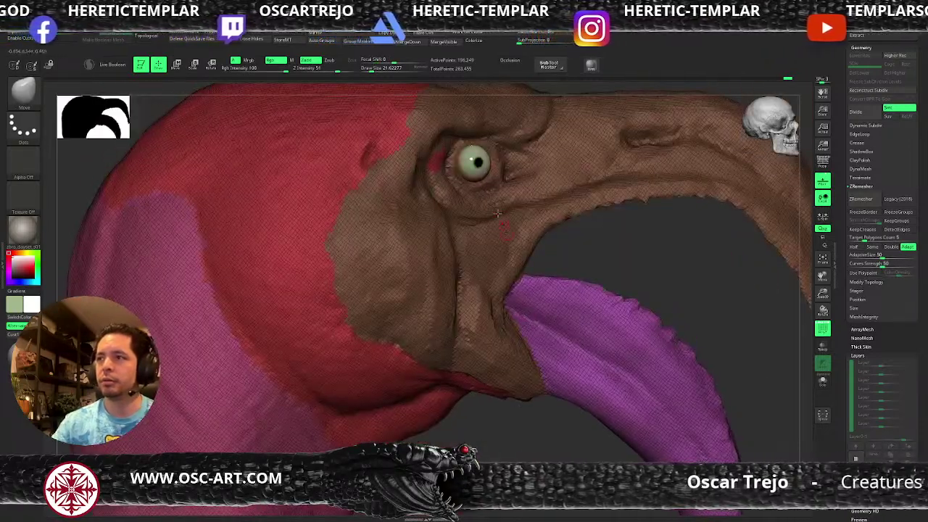
left_click_drag(633, 255, 558, 430, "alt")
left_click_drag(558, 467, 618, 315, "alt")
left_click_drag(667, 228, 578, 362, "alt")
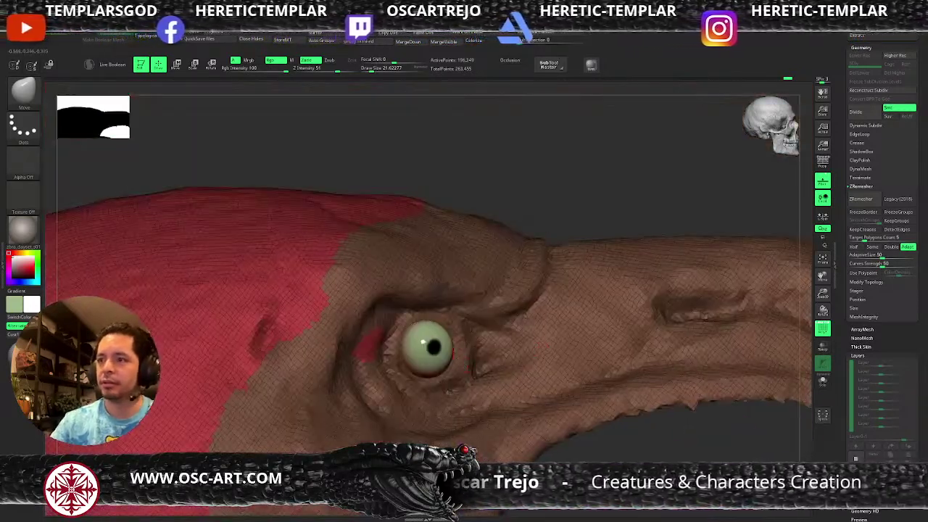
key("shift+f")
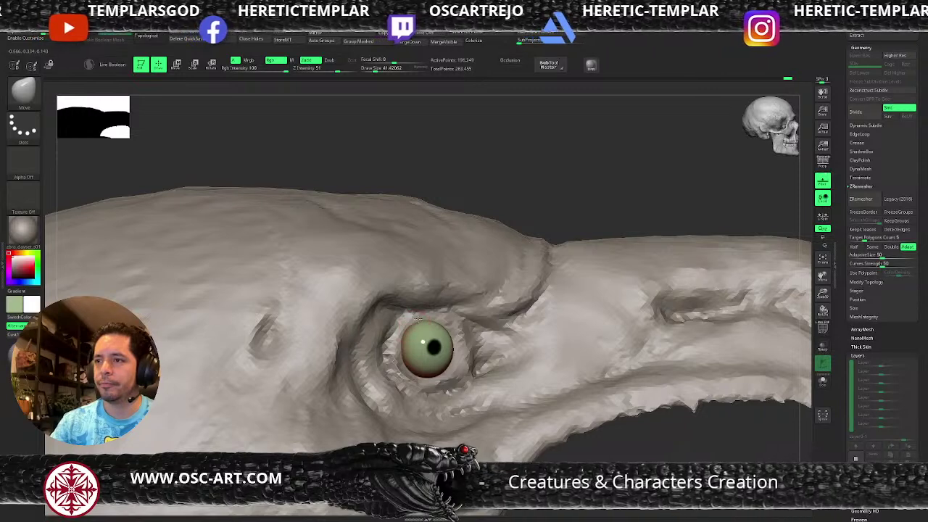
key("ctrl")
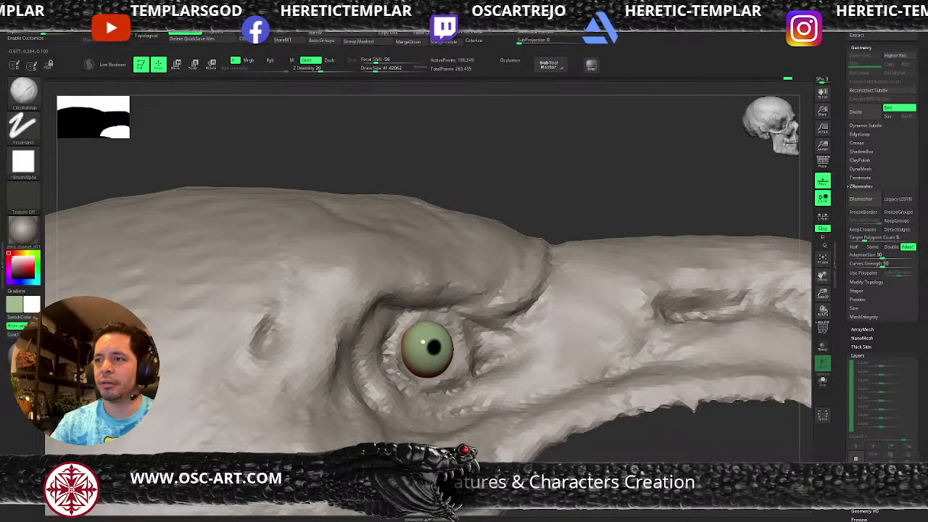
mouse_move(399, 344)
left_mouse_down()
mouse_move(393, 359)
mouse_move(417, 377)
left_mouse_up()
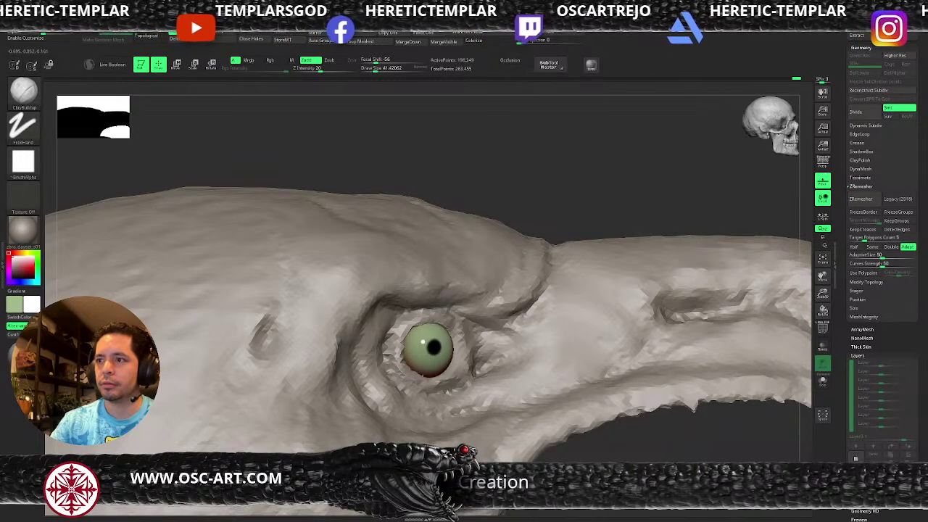
Carve a crease along the rear and lower edge of the eyelid with the Slash3 brush.
key("b")
key("3")
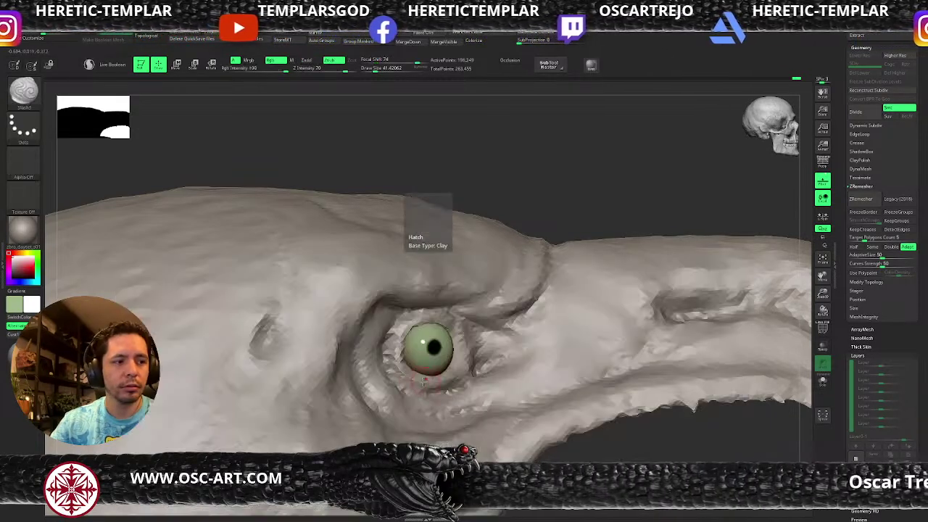
left_click_drag(395, 369, 406, 381)
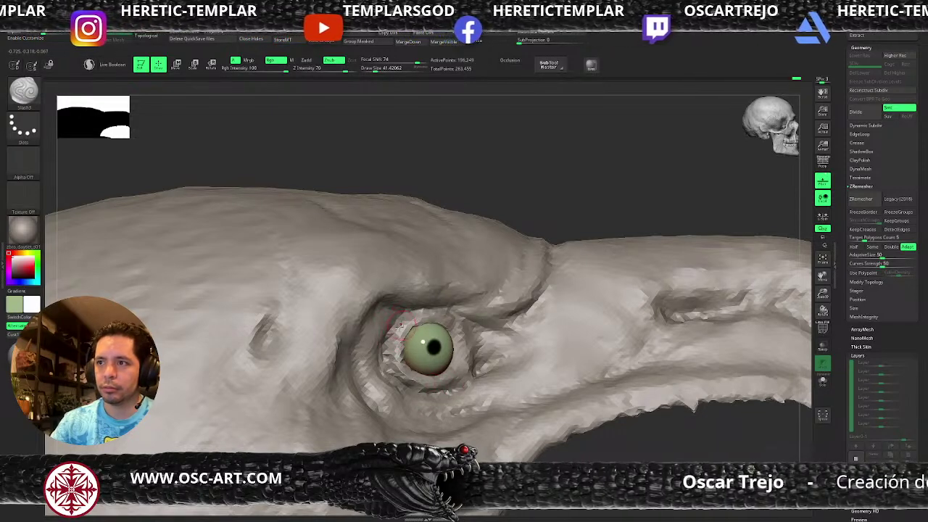
Switch to the Move brush and smooth the lower eyelid rim around the eyeball.
key("b")
key("m")
key("v")
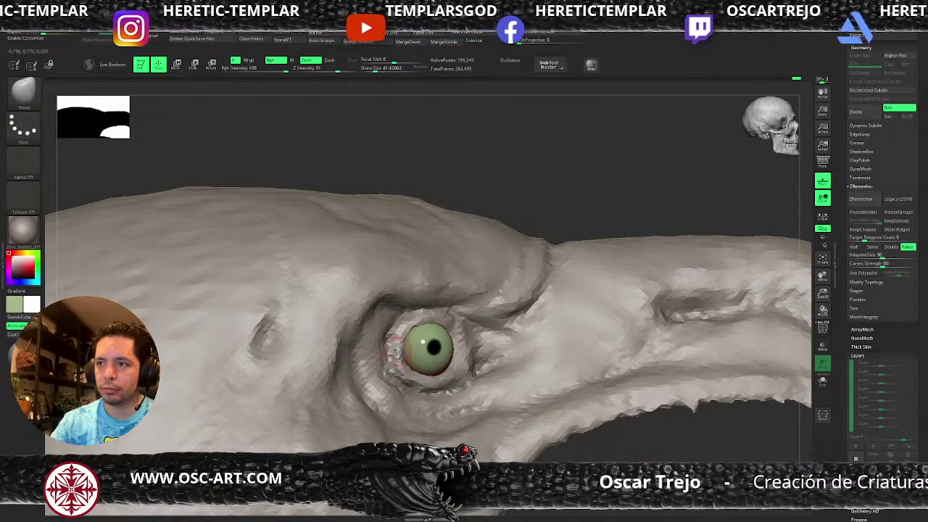
left_click_drag(415, 371, 434, 375, "shift")
mouse_move(535, 411)
right_mouse_down("ctrl")
mouse_move(539, 425)
mouse_move(510, 415)
right_mouse_up("ctrl")
right_click_drag(576, 256, 438, 379, "ctrl")
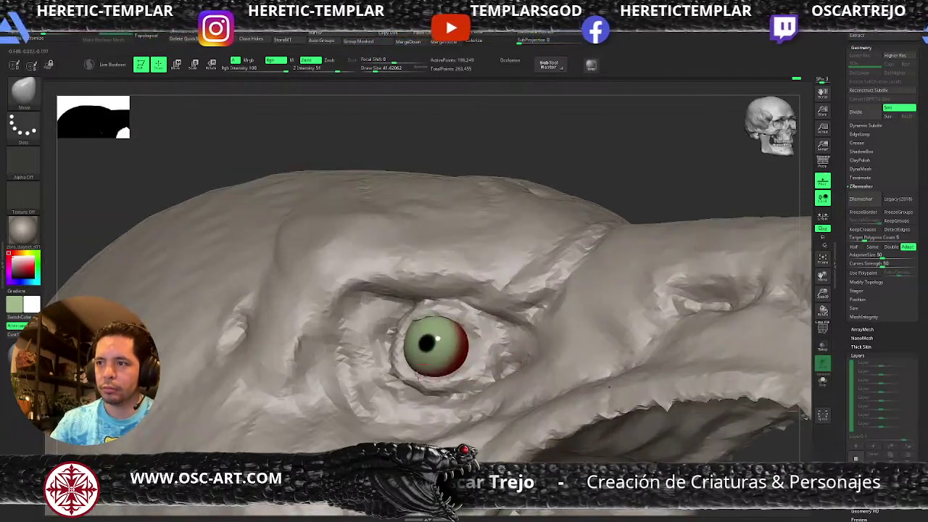
Refine the eyelid with the Standard brush, check the eyeball's fit from the front, and make the head the active subtool again.
key("b")
key("s")
key("t")
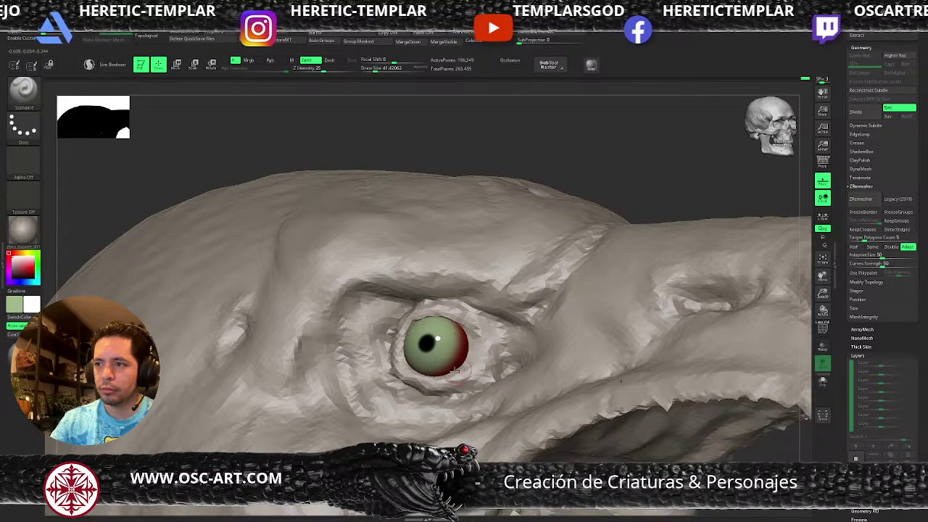
right_click_drag(546, 203, 468, 310)
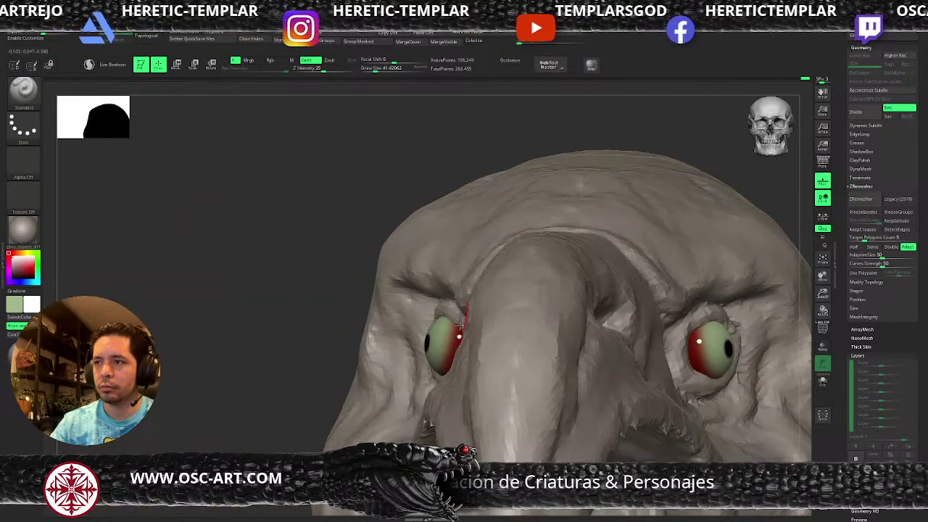
left_click(438, 348, "alt")
right_click_drag(326, 373, 424, 348)
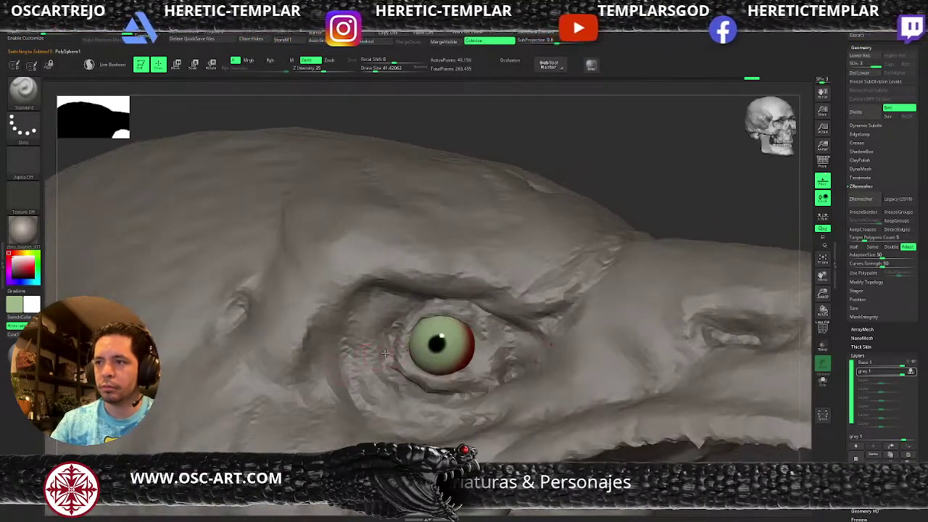
right_click_drag(472, 304, 449, 301)
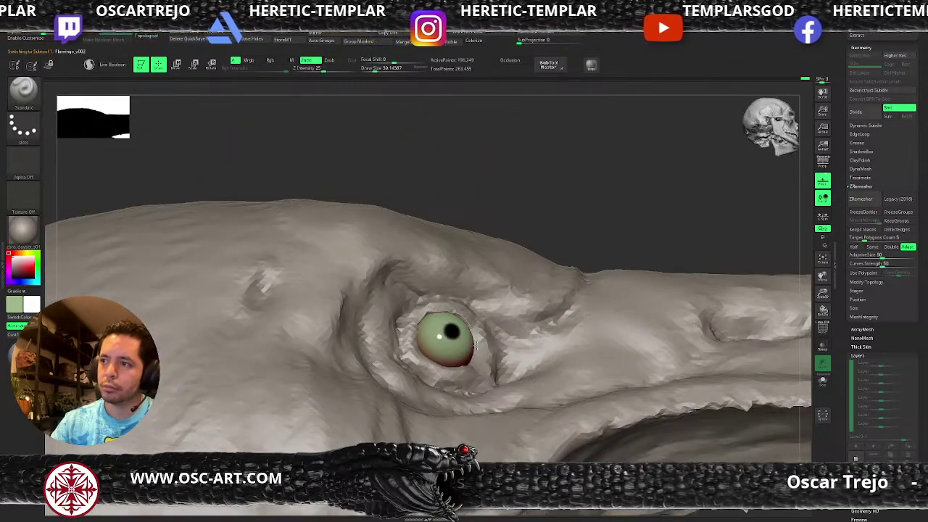
key("shift+f")
key("shift+f")
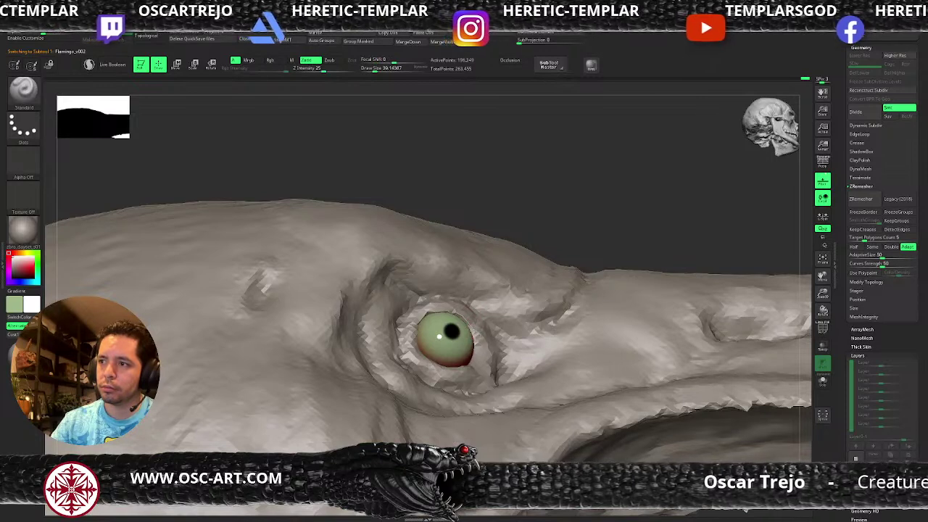
Isolate the front of the head with both beaks by hiding the neck and the back of the head.
left_click_drag(602, 214, 585, 253, "alt")
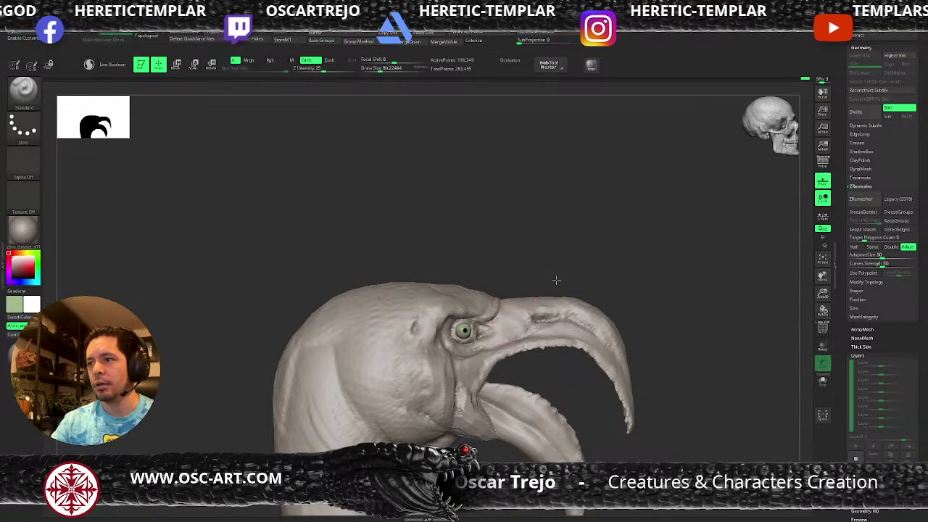
left_click_drag(559, 280, 513, 261, "alt")
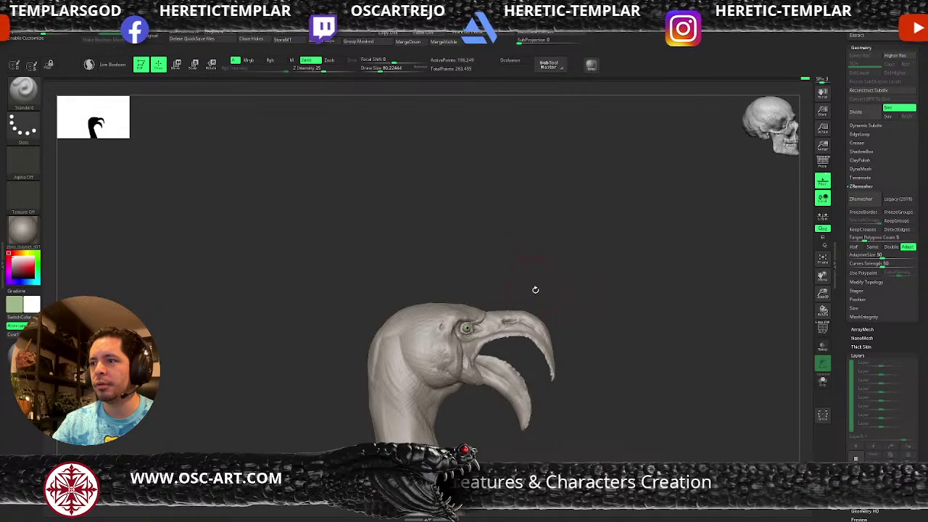
mouse_move(604, 311)
left_mouse_down("alt")
mouse_move(605, 285)
mouse_move(567, 261)
mouse_move(592, 350)
mouse_move(628, 254)
mouse_move(662, 266)
mouse_move(480, 459)
mouse_move(435, 462)
left_mouse_up("alt")
mouse_move(609, 345)
left_mouse_down("ctrl+shift")
mouse_move(617, 384)
mouse_move(586, 310)
left_mouse_up("ctrl+shift")
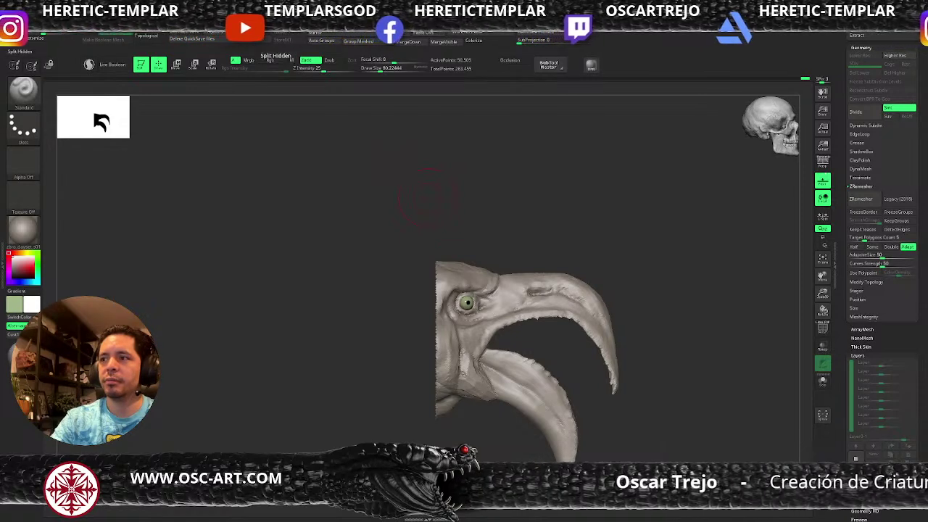
left_click(428, 196, "ctrl+shift")
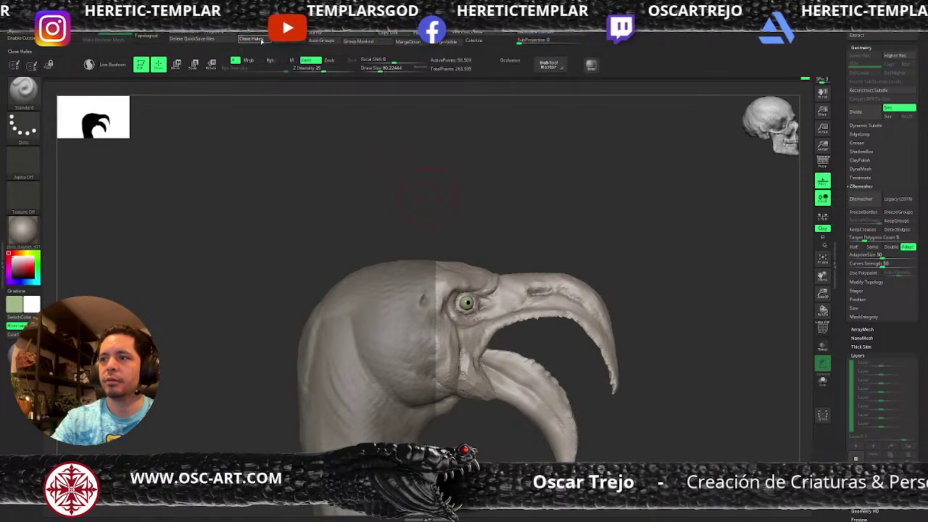
left_click(369, 304, "alt")
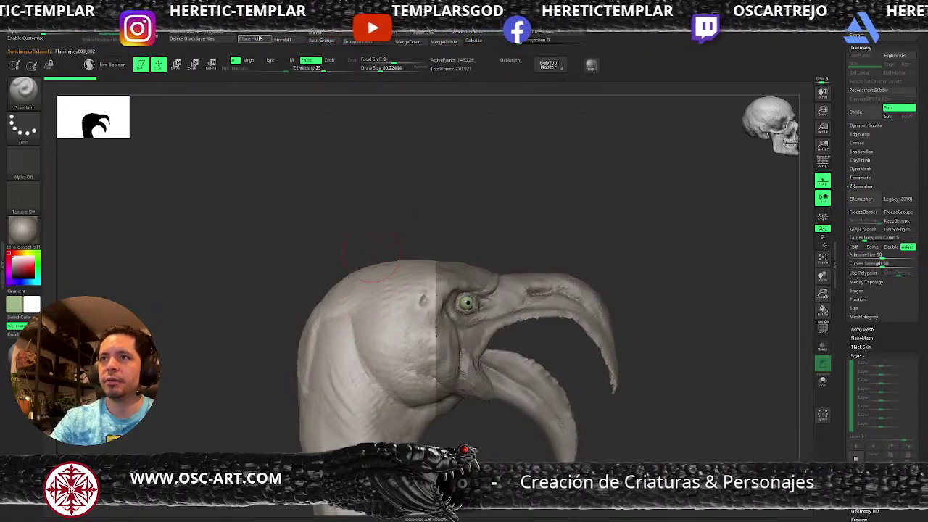
key("bracketright")
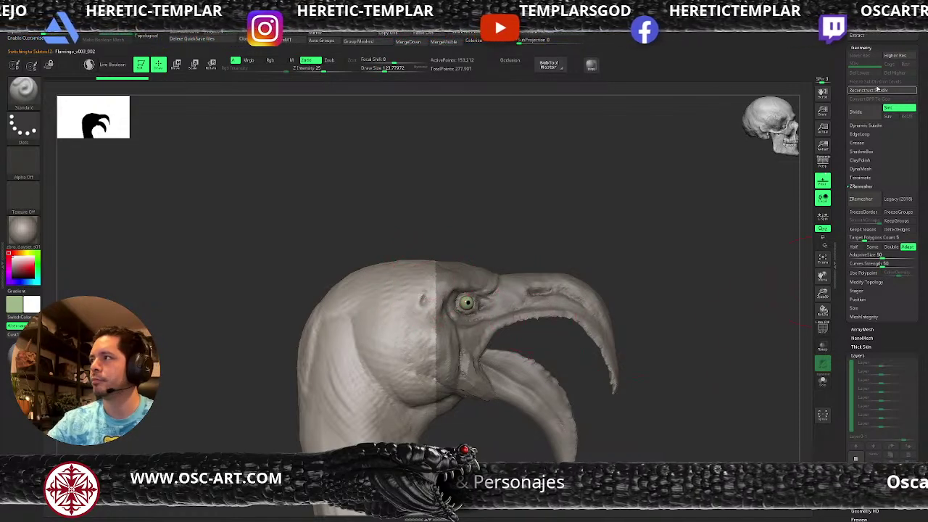
scroll(855, 109, "up", 6)
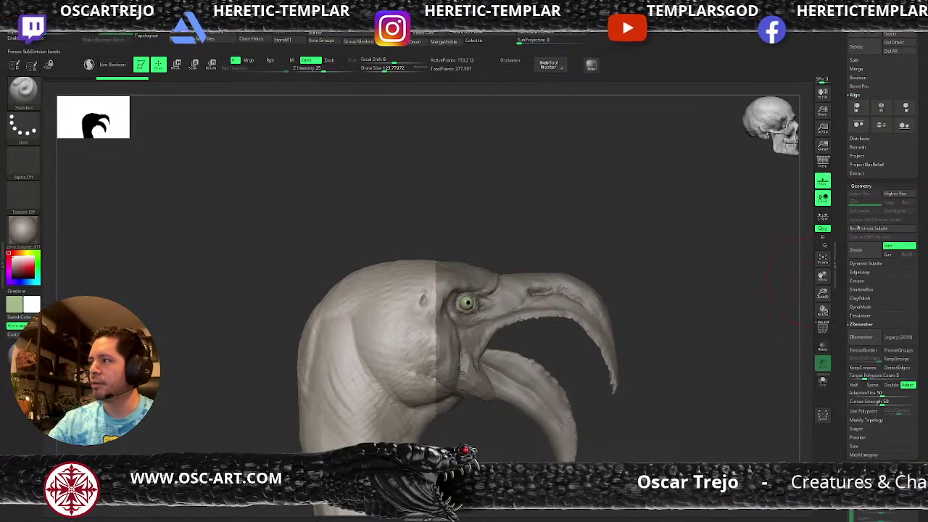
scroll(843, 283, "up", 10)
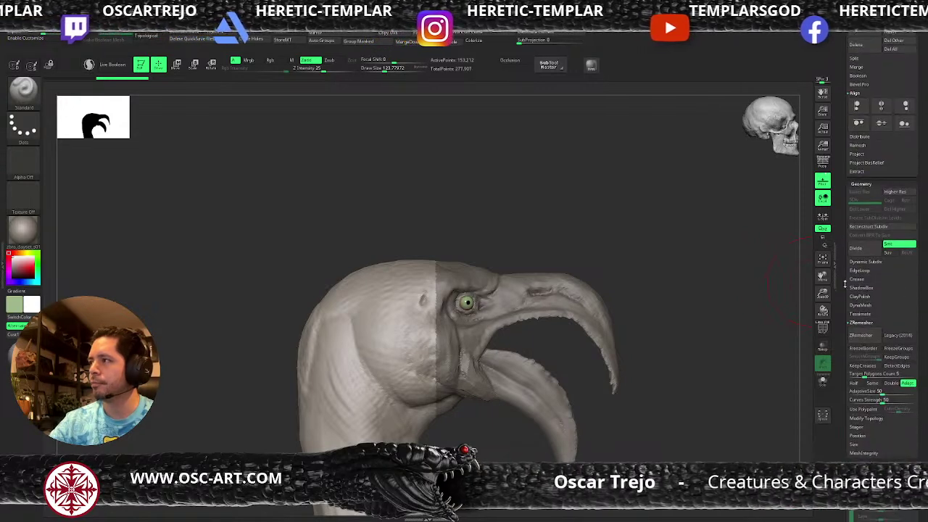
left_click(857, 283)
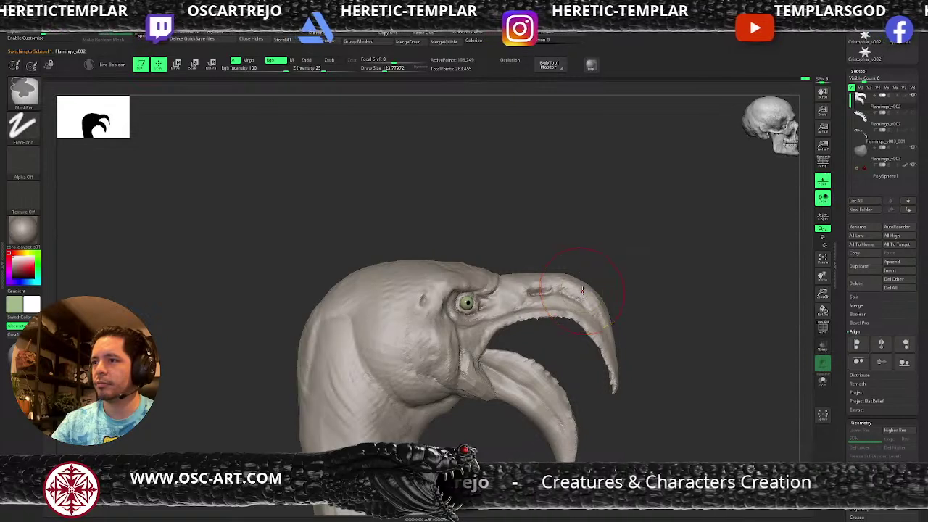
Mask the neck and the back of the head, leaving the eye area and both beaks unmasked.
key("bracketleft")
key("bracketleft")
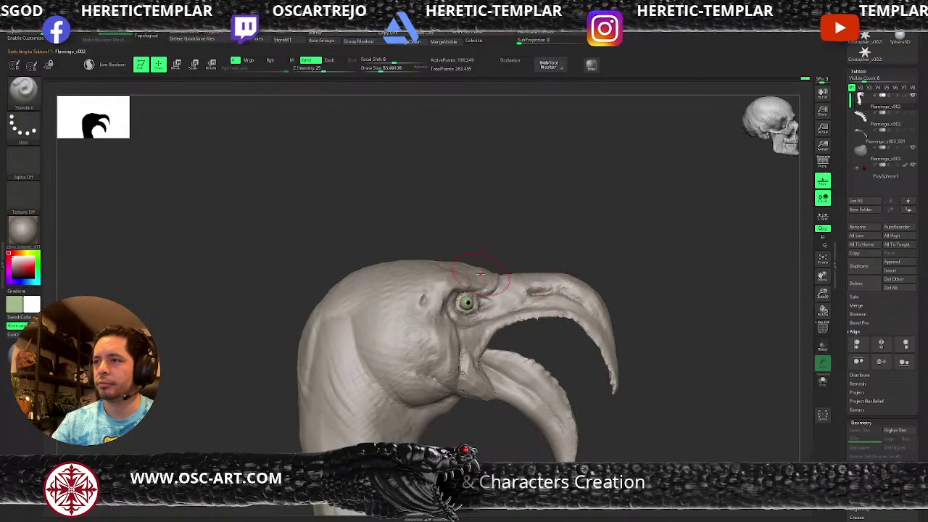
mouse_move(507, 240)
left_mouse_down("ctrl")
mouse_move(507, 278)
mouse_move(682, 504)
mouse_move(617, 504)
left_mouse_up("ctrl")
left_click(641, 284, "ctrl")
key("s")
key("ctrl")
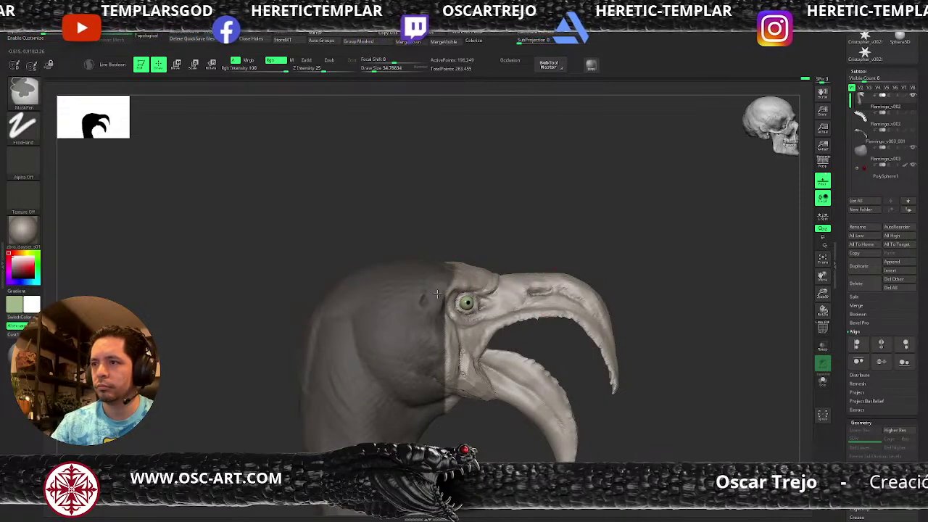
mouse_move(515, 244)
left_mouse_down()
mouse_move(508, 238)
mouse_move(515, 261)
left_mouse_up()
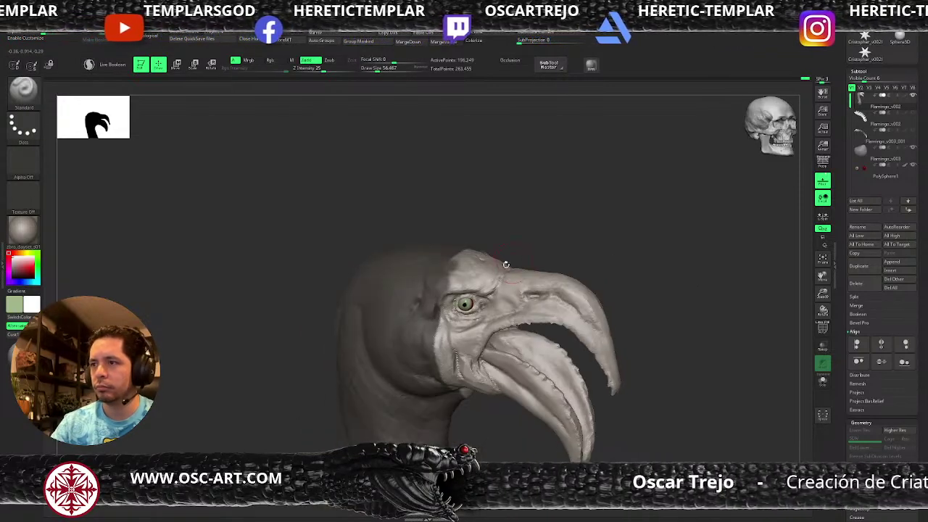
Extend the mask over the forehead and brow up to the base of the upper beak.
key("ctrl")
key("s")
left_click_drag(448, 269, 457, 283)
key("ctrl")
key("s")
key("ctrl")
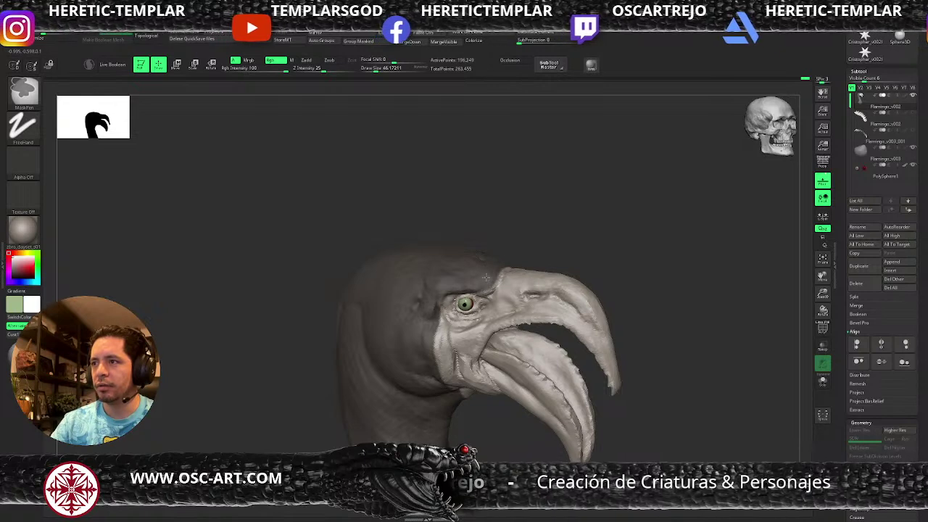
Extend the mask along the cheek and jaw toward the mouth corner, checking both sides of the head.
mouse_move(549, 244)
left_mouse_down()
mouse_move(616, 239)
mouse_move(551, 304)
mouse_move(469, 363)
left_mouse_up()
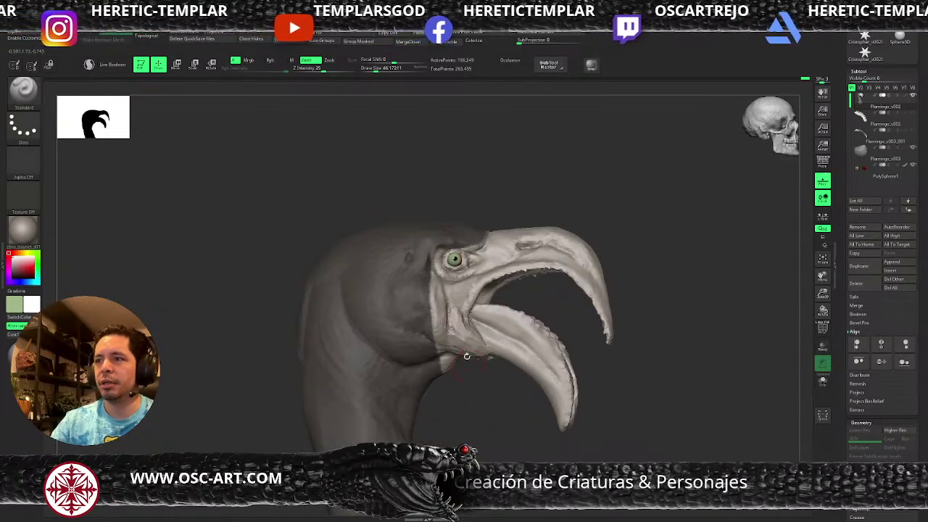
key("ctrl")
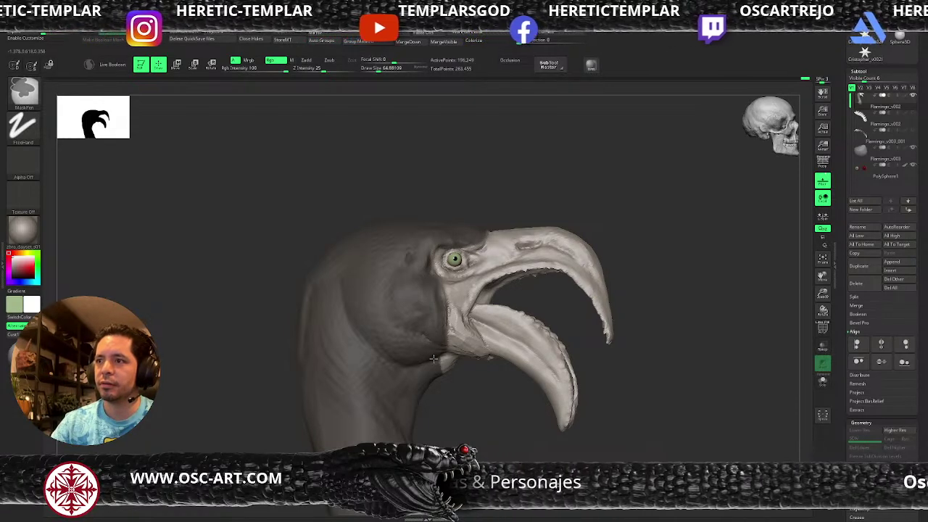
mouse_move(454, 375)
left_mouse_down()
mouse_move(483, 404)
mouse_move(514, 372)
mouse_move(551, 437)
mouse_move(594, 423)
mouse_move(534, 420)
mouse_move(614, 348)
mouse_move(580, 373)
left_mouse_up()
key("ctrl")
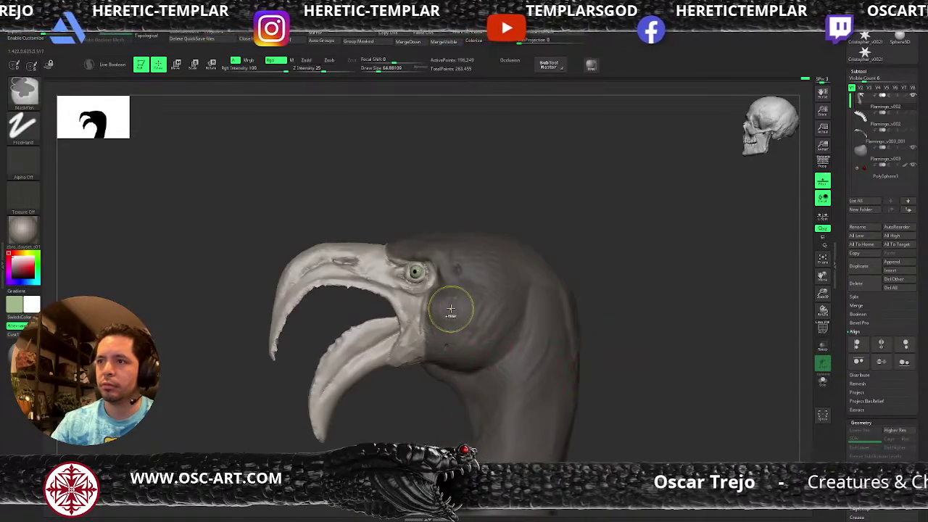
mouse_move(457, 369)
left_mouse_down()
mouse_move(435, 409)
mouse_move(508, 413)
mouse_move(566, 403)
mouse_move(564, 353)
mouse_move(601, 444)
mouse_move(599, 434)
left_mouse_up()
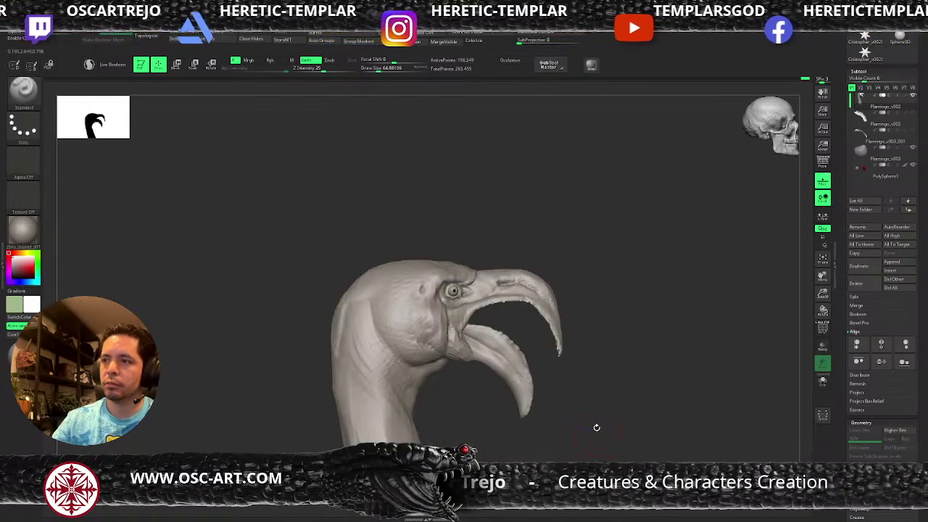
Give the masked head and neck their own polygroup, hide it, and split the hidden part into a separate subtool.
key("shift+f")
key("ctrl+z")
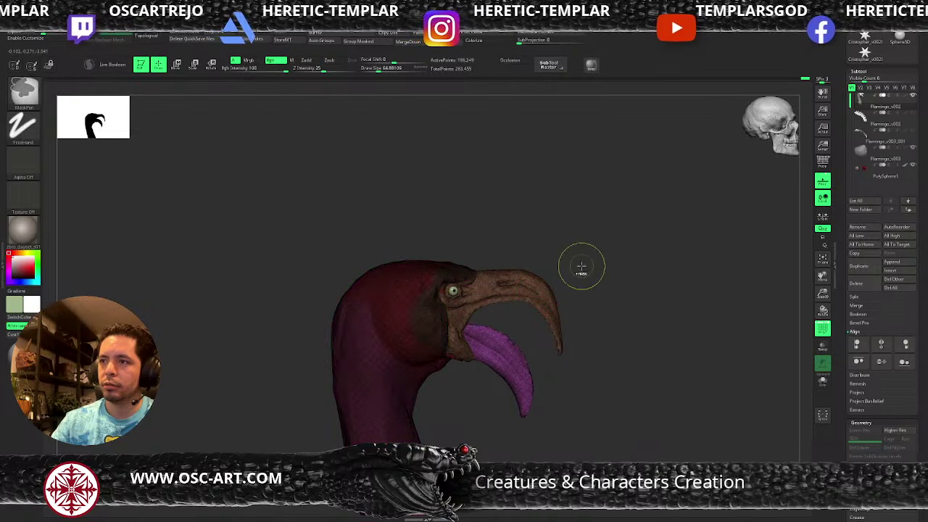
left_click(581, 269, "ctrl")
left_click(421, 321, "ctrl+shift")
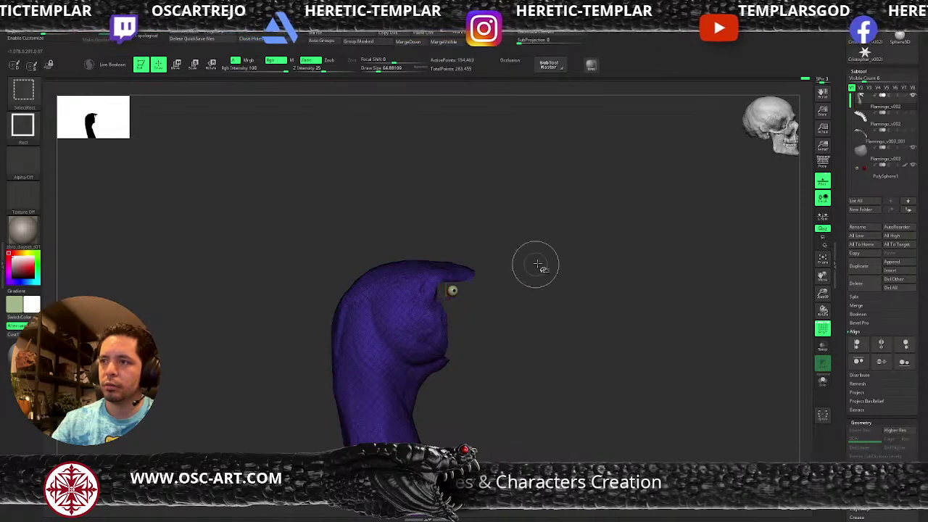
left_click(523, 270, "ctrl+shift")
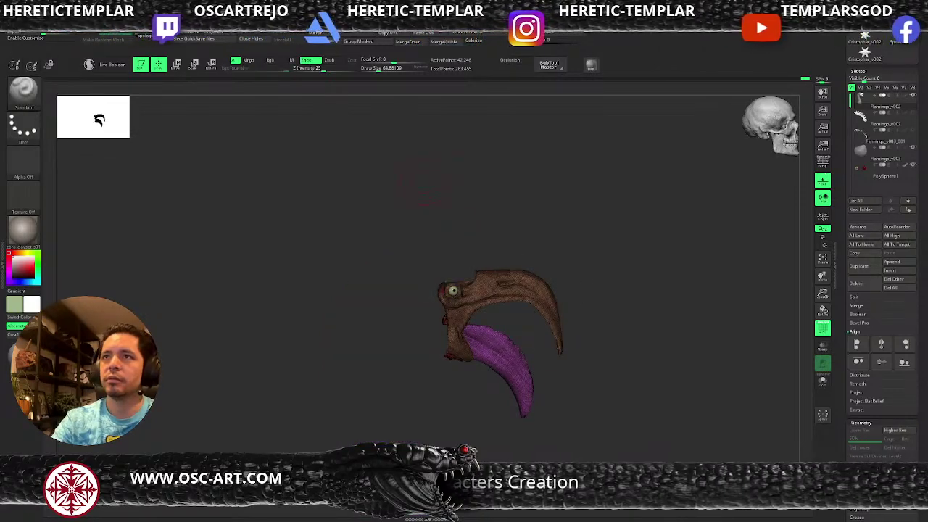
left_click(269, 61)
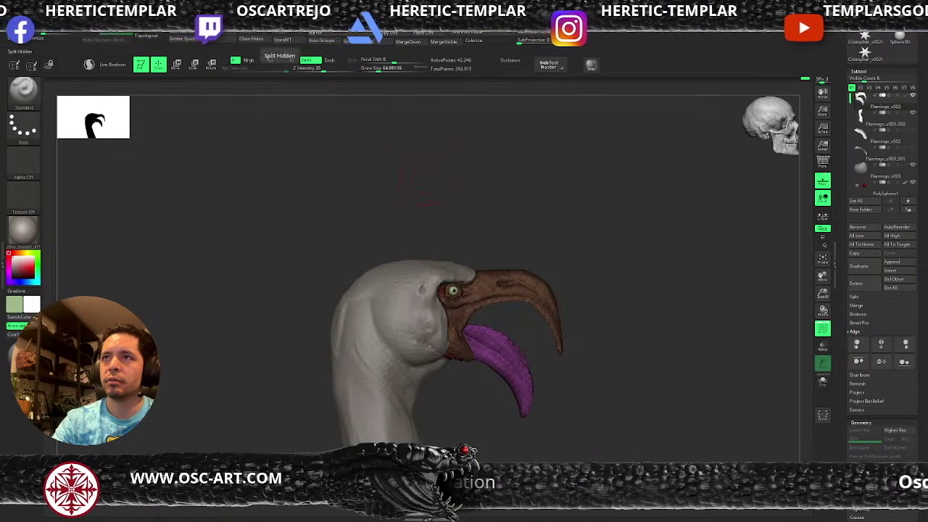
Close the holes left by the split on the beak piece and on the head-and-neck piece.
key("shift+f")
mouse_move(593, 281)
left_mouse_down()
mouse_move(601, 259)
mouse_move(565, 312)
left_mouse_up()
key("s")
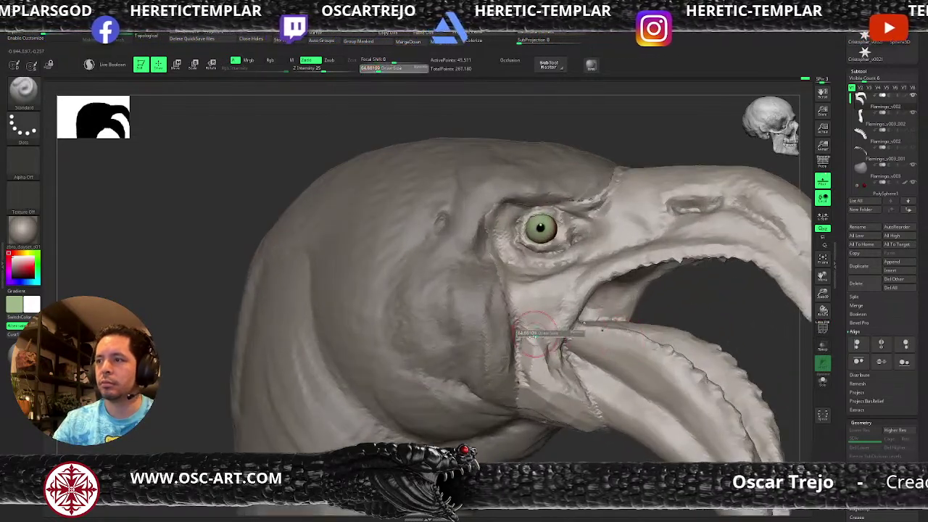
left_click(458, 319, "alt")
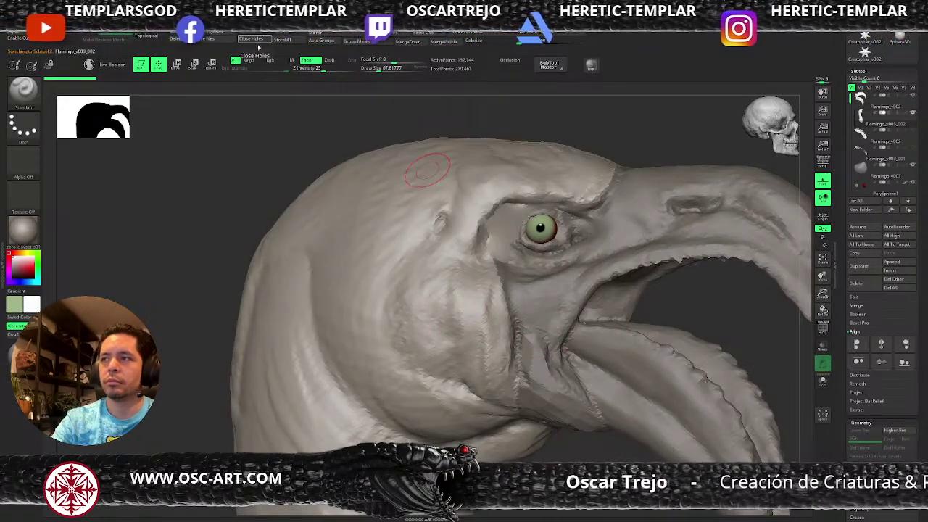
Carve around the eye socket with ClayBuildup and smooth the head piece's edge along the brow and cheek.
key("b")
key("c")
key("b")
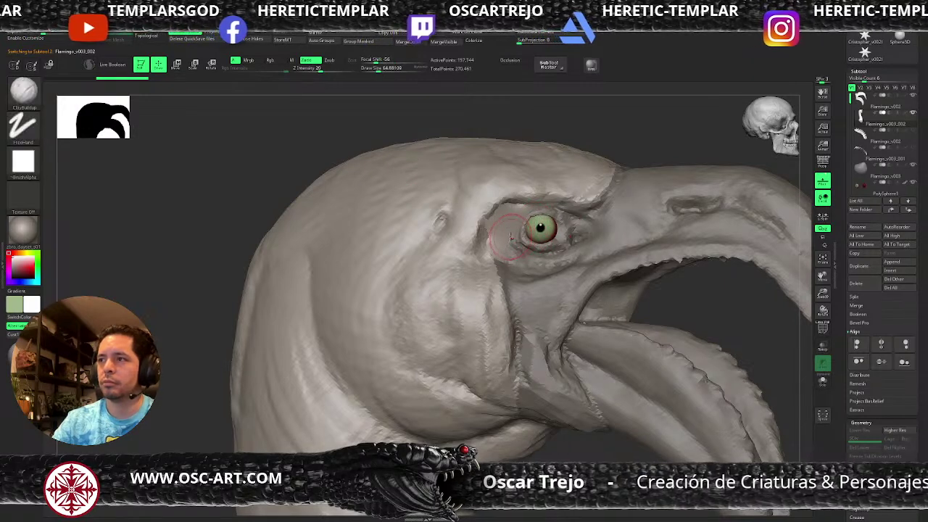
left_click_drag(513, 230, 520, 214, "alt")
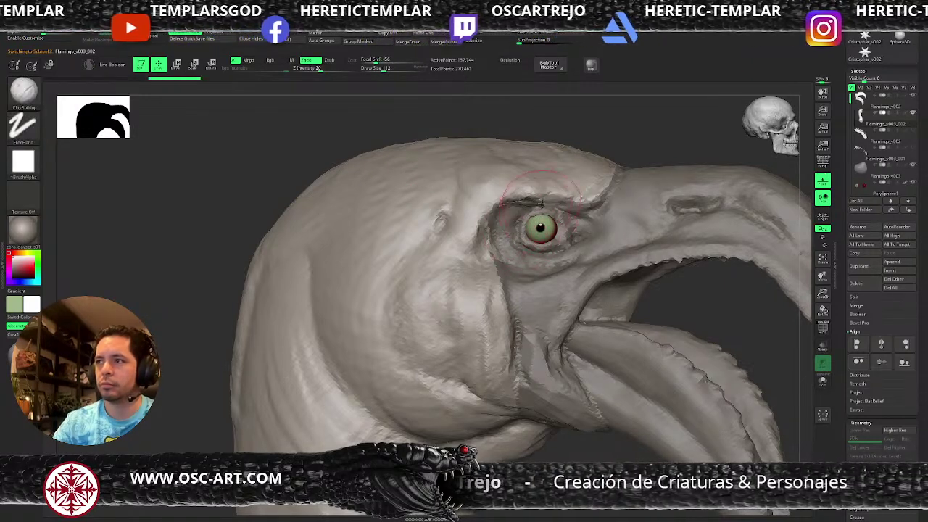
mouse_move(572, 183)
left_mouse_down("shift")
mouse_move(584, 208)
mouse_move(616, 190)
mouse_move(590, 197)
mouse_move(545, 186)
mouse_move(479, 232)
mouse_move(472, 269)
mouse_move(490, 265)
mouse_move(499, 287)
mouse_move(513, 272)
mouse_move(535, 415)
left_mouse_up("shift")
key("s")
mouse_move(582, 468)
left_mouse_down("alt")
mouse_move(543, 414)
mouse_move(556, 417)
mouse_move(559, 453)
left_mouse_up("alt")
Reshape the head piece's cheek and throat edge around the base of the beaks with the Move brush.
key("b")
key("m")
key("v")
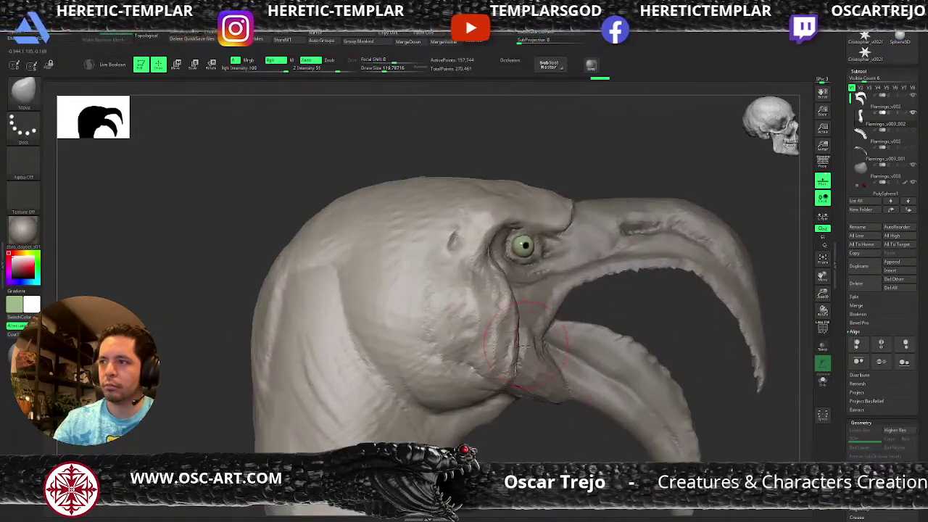
left_click_drag(516, 349, 530, 361)
left_click_drag(564, 412, 532, 411)
left_click_drag(642, 323, 597, 327)
left_click_drag(509, 319, 519, 350)
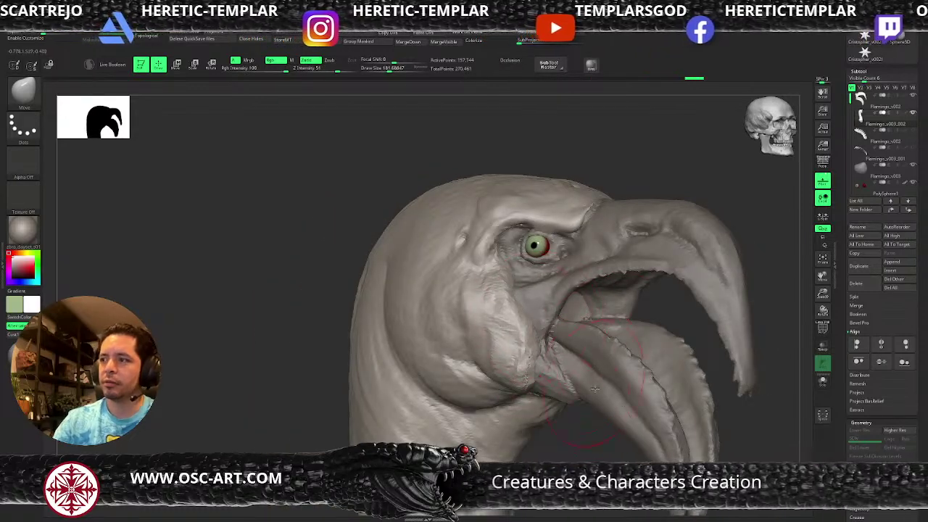
Build up the head piece's cheek edge and forehead above the brow with the ClayBuildup brush.
left_click_drag(769, 327, 733, 328)
key("b")
key("c")
key("b")
mouse_move(609, 313)
left_mouse_down()
mouse_move(573, 301)
mouse_move(588, 306)
left_mouse_up()
left_click_drag(740, 362, 640, 344)
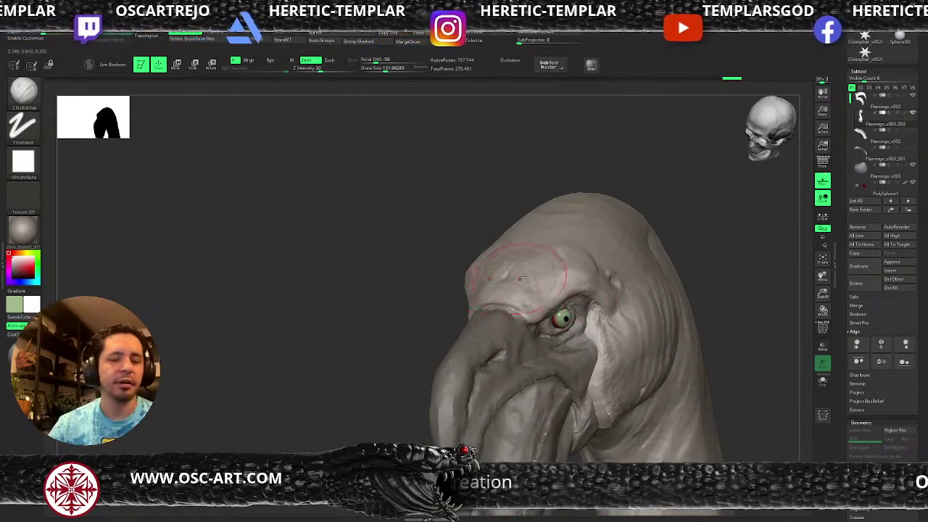
key("s")
left_click_drag(538, 278, 524, 279)
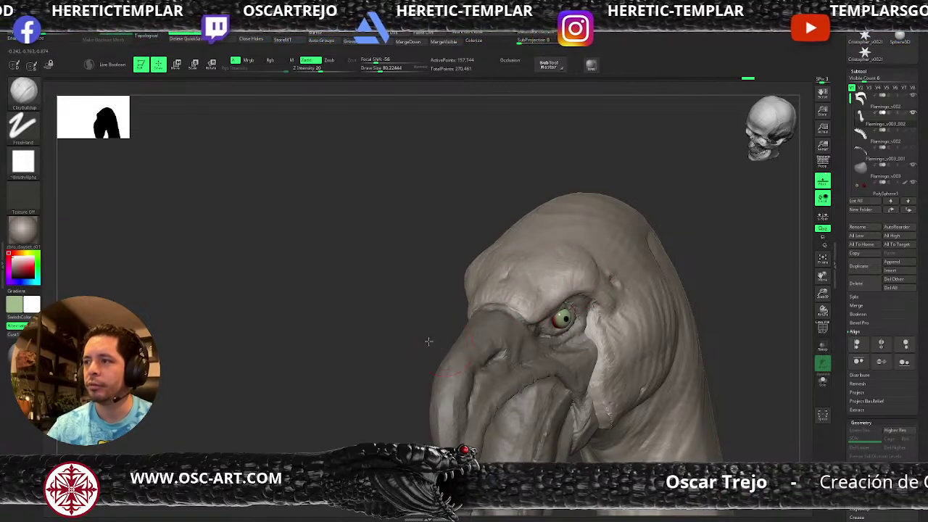
Make the beak piece the active subtool and smooth its surface above the eye, under the brow.
left_click_drag(440, 346, 449, 326)
left_click_drag(483, 276, 562, 312, "alt")
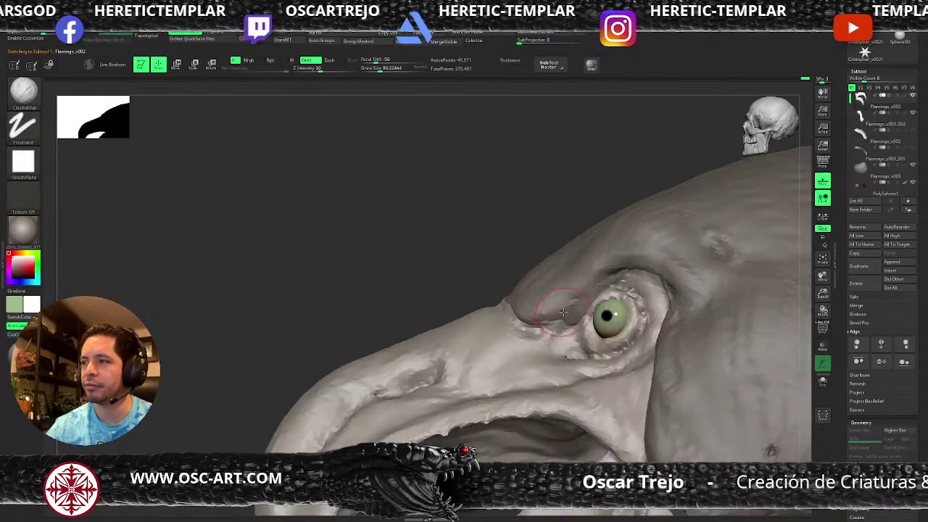
key("shift")
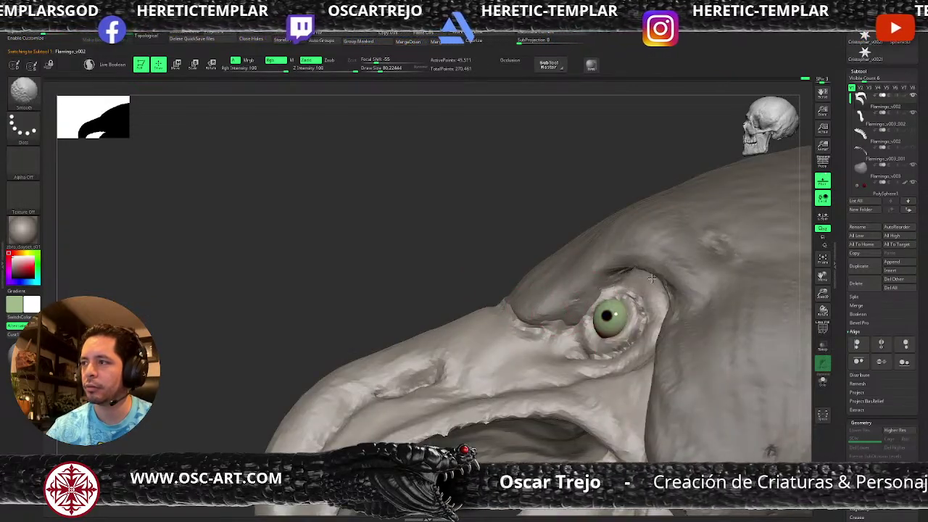
left_click_drag(608, 285, 629, 273)
Isolate the beak piece and thicken its rear rim at the forehead and jaw with the Inflat brush.
left_click_drag(823, 380, 523, 330)
key("b")
key("i")
key("n")
mouse_move(610, 333)
left_mouse_down()
mouse_move(580, 312)
mouse_move(551, 333)
mouse_move(582, 334)
mouse_move(554, 368)
left_mouse_up()
mouse_move(475, 388)
left_mouse_down()
mouse_move(674, 300)
mouse_move(675, 329)
mouse_move(660, 301)
mouse_move(640, 305)
left_mouse_up()
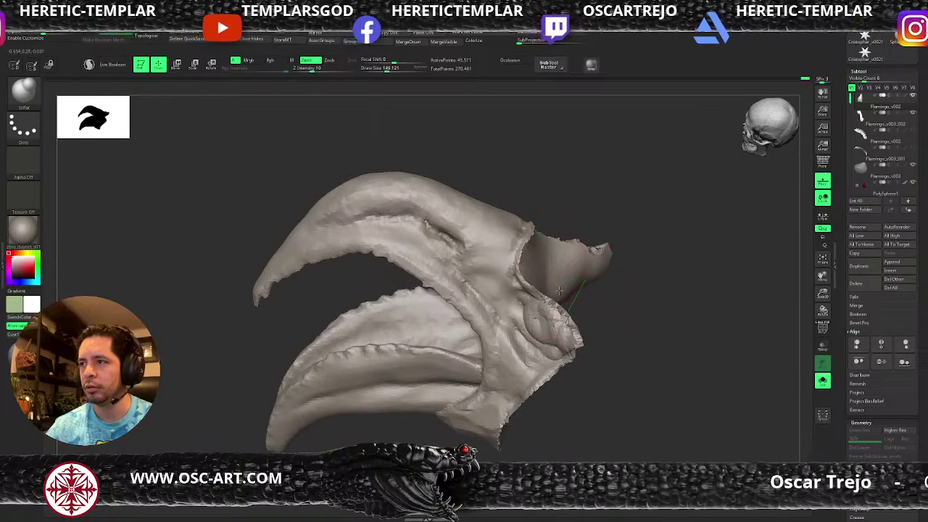
mouse_move(520, 256)
left_mouse_down()
mouse_move(528, 239)
mouse_move(524, 263)
mouse_move(527, 247)
left_mouse_up()
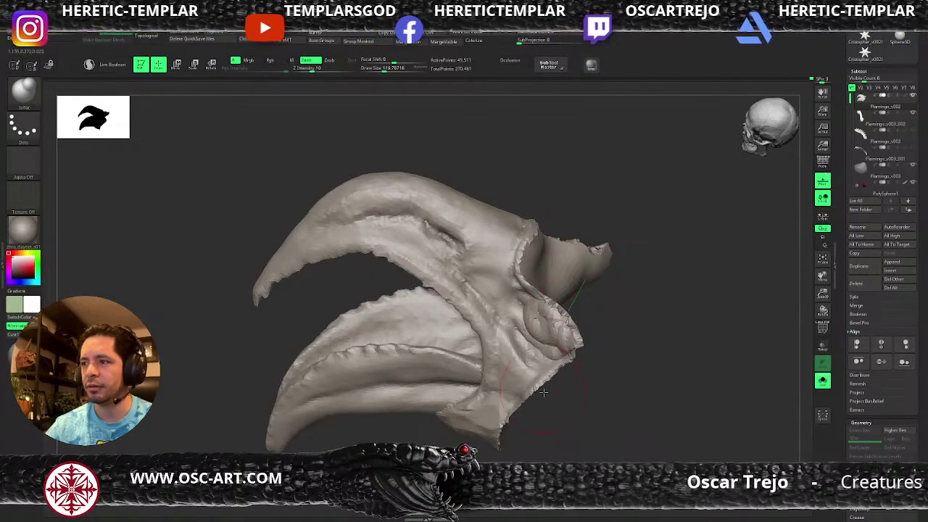
mouse_move(518, 412)
left_mouse_down()
mouse_move(551, 435)
mouse_move(523, 378)
mouse_move(551, 384)
mouse_move(549, 403)
mouse_move(523, 366)
mouse_move(510, 406)
left_mouse_up()
Smooth the inflated rear rim of the beak piece, adjusting the brush size as needed.
key("s")
left_click_drag(609, 407, 662, 428)
mouse_move(638, 386)
left_mouse_down("shift")
mouse_move(649, 397)
mouse_move(629, 379)
mouse_move(625, 393)
left_mouse_up("shift")
key("s")
mouse_move(625, 394)
left_mouse_down("shift")
mouse_move(643, 395)
mouse_move(616, 406)
mouse_move(601, 383)
mouse_move(638, 395)
left_mouse_up("shift")
mouse_move(640, 344)
left_mouse_down()
mouse_move(608, 365)
mouse_move(607, 352)
mouse_move(603, 381)
mouse_move(612, 321)
left_mouse_up()
left_click_drag(669, 304, 655, 320)
Rework the eye socket and rear edge of the beak piece with ClayBuildup, and show the other subtools again.
key("b")
key("c")
key("b")
mouse_move(585, 325)
left_mouse_down()
mouse_move(580, 369)
mouse_move(543, 362)
mouse_move(562, 350)
mouse_move(547, 342)
mouse_move(524, 385)
mouse_move(562, 382)
left_mouse_up()
mouse_move(457, 362)
left_mouse_down("alt")
mouse_move(454, 408)
mouse_move(783, 426)
left_mouse_up("alt")
left_click(823, 385)
left_click_drag(702, 317, 707, 404, "alt")
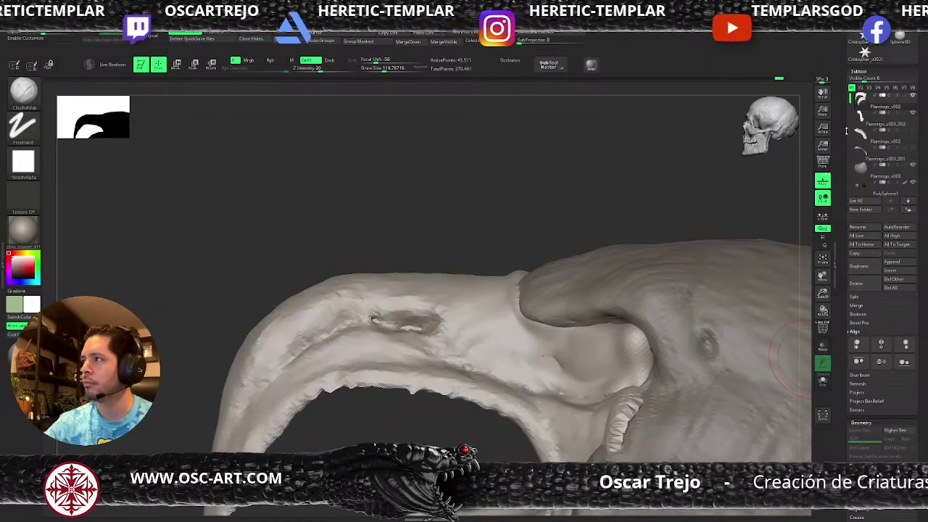
View the earlier full head in the Flamingo_v002 tool for comparison and return to the Flamingo_v003 tool.
scroll(847, 134, "up", 3)
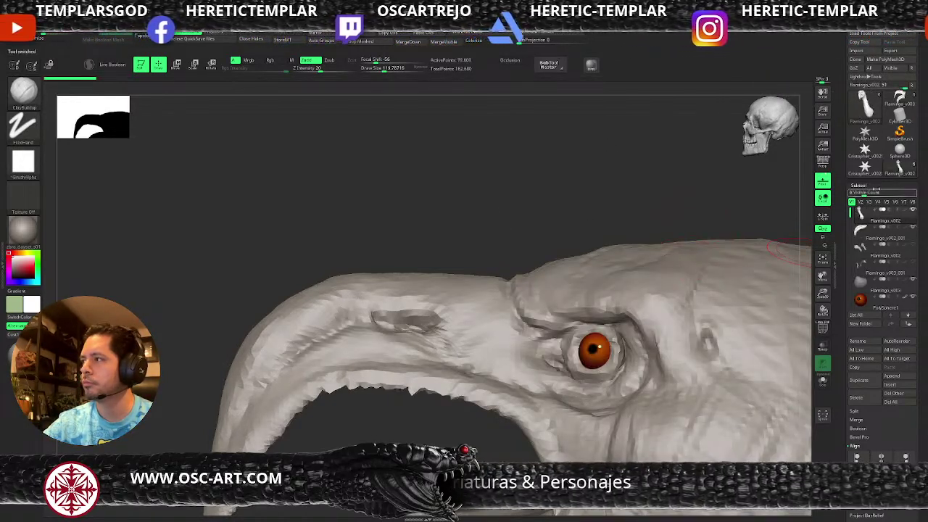
left_click(900, 169)
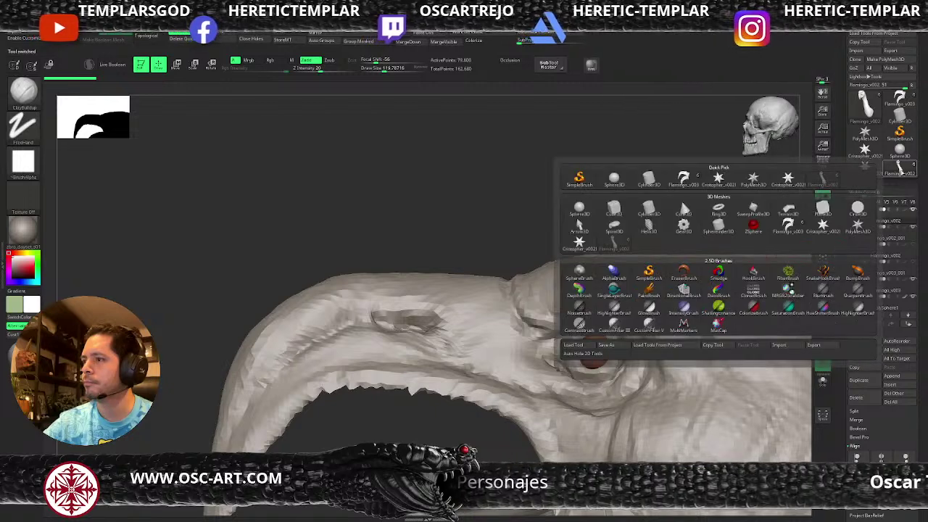
left_click(912, 377)
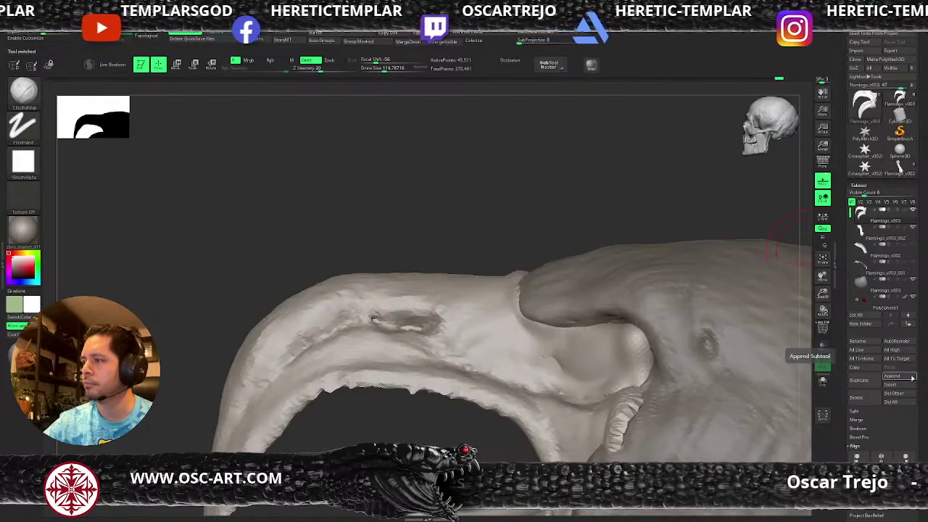
Try to set up the Remesh By Dynamesh deformer on the beak piece with the gizmo centred on it, and save the project.
key("w")
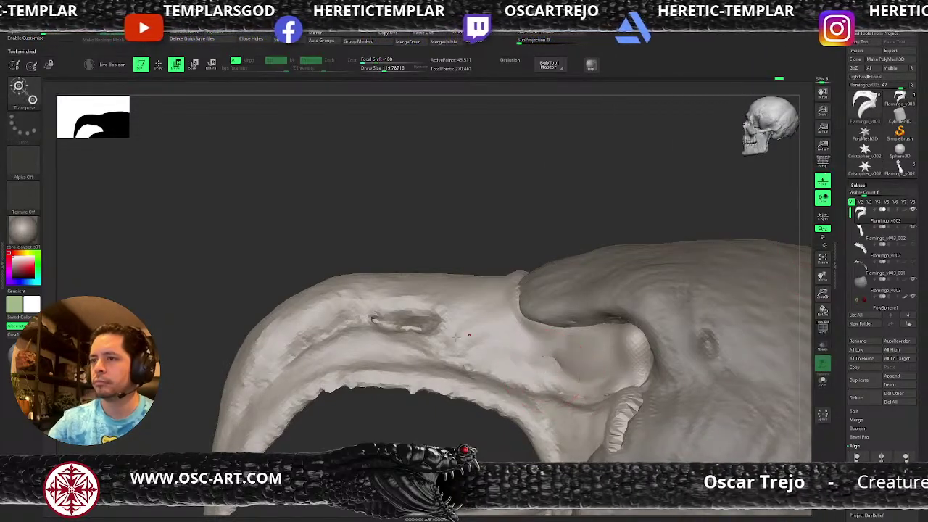
key("f")
left_click_drag(625, 407, 701, 483, "alt")
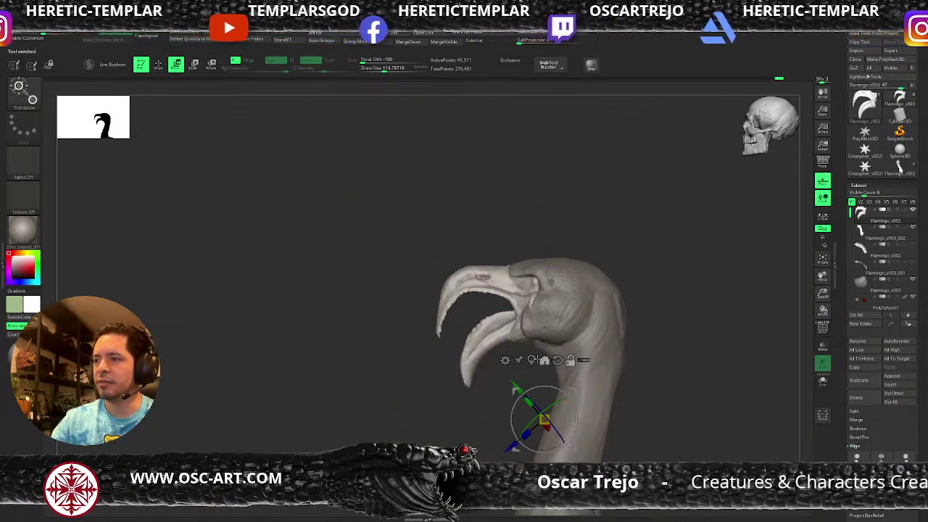
left_click(478, 323)
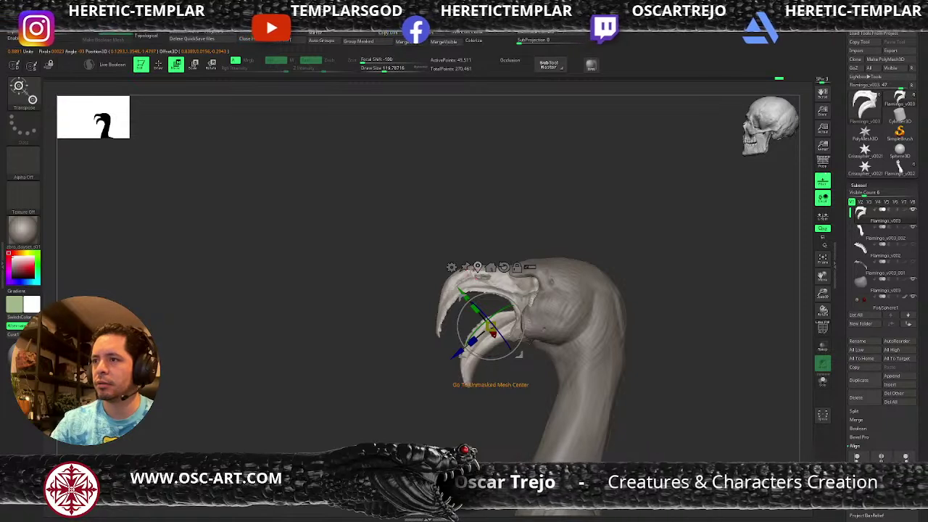
left_click(451, 266)
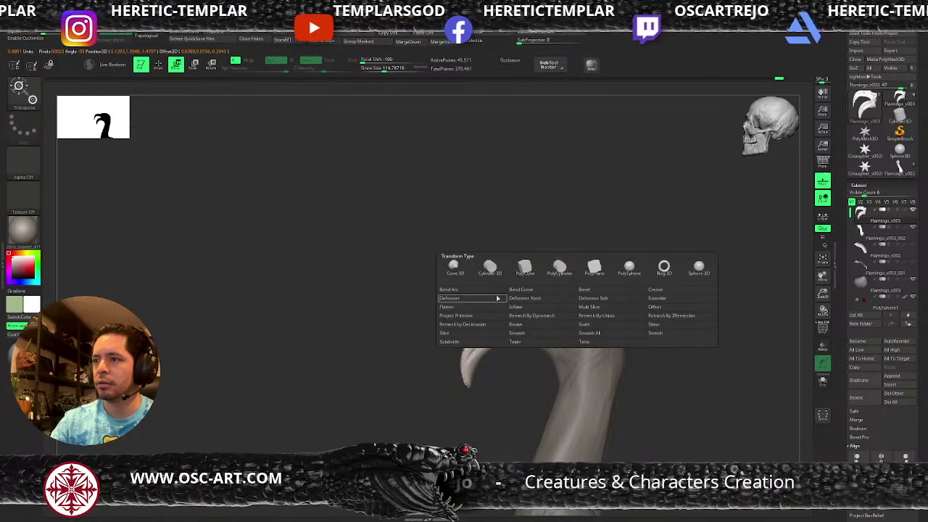
left_click(533, 317)
left_click_drag(551, 212, 572, 326)
key("shift+f")
left_click_drag(369, 434, 396, 434)
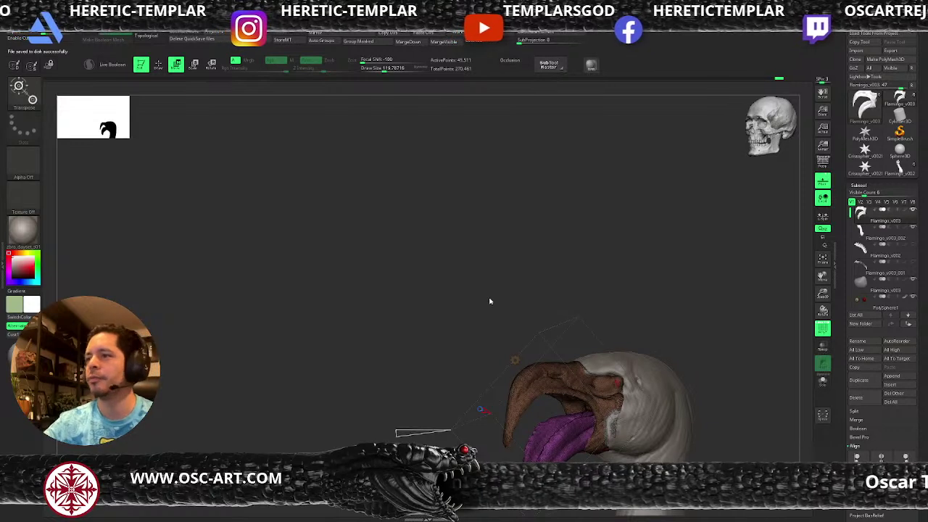
key("ctrl+s")
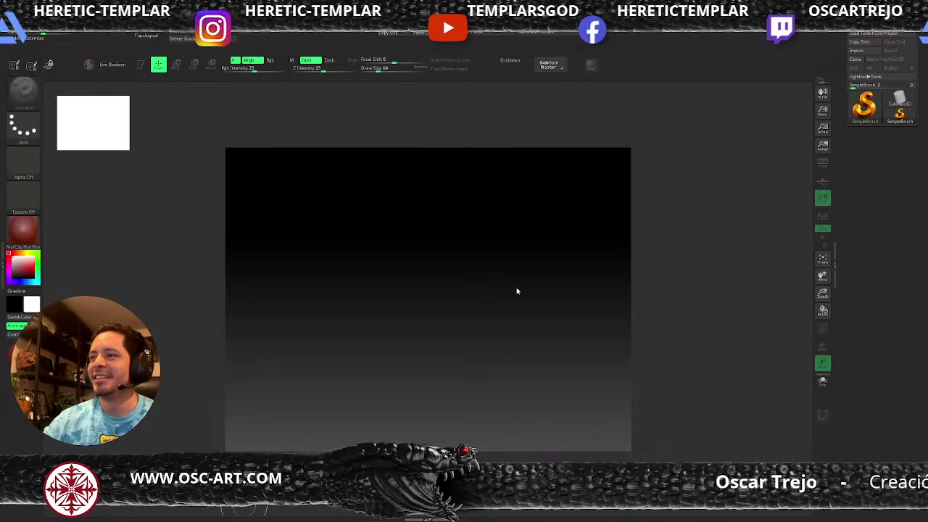
Open the recovered flamingo file from the QuickSave files, and isolate the beak piece with its polygroups displayed.
key("comma")
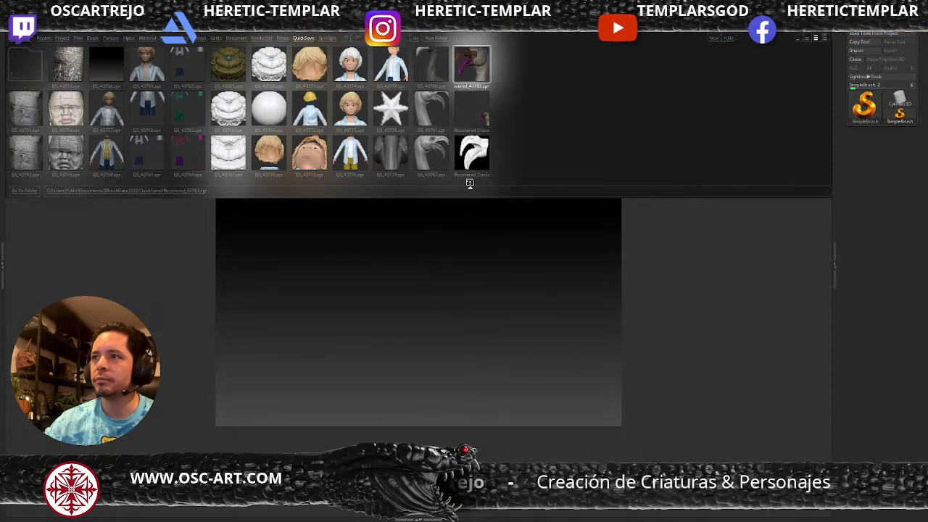
double_click(469, 180)
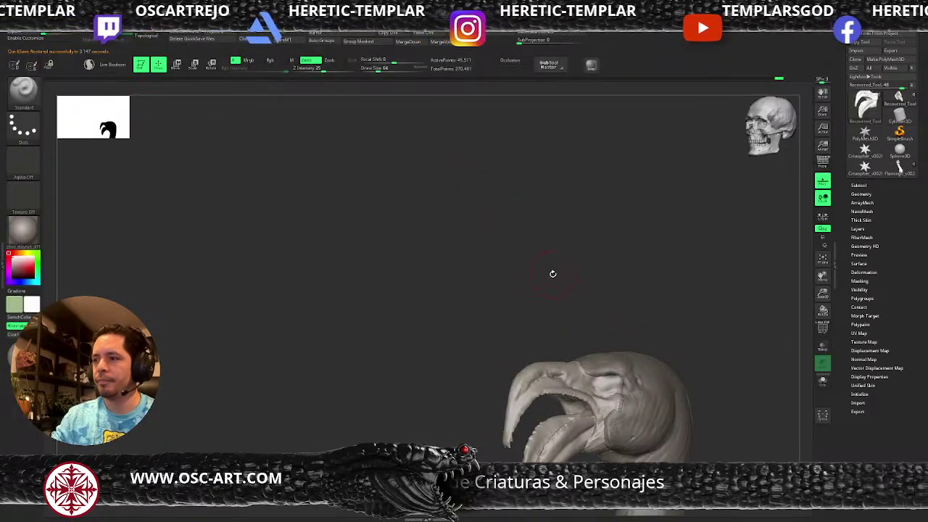
left_click(822, 380)
left_click_drag(763, 377, 700, 310)
left_click_drag(700, 310, 607, 359, "alt")
left_click_drag(447, 380, 735, 387)
key("shift+f")
key("shift+f")
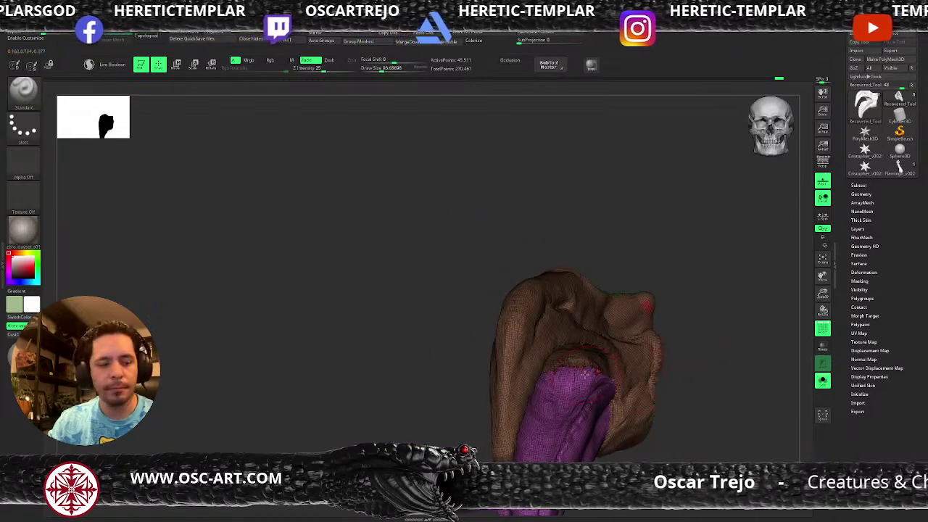
Close the open rear side of the beak piece and smooth the new cap surface.
key("b")
key("d")
key("s")
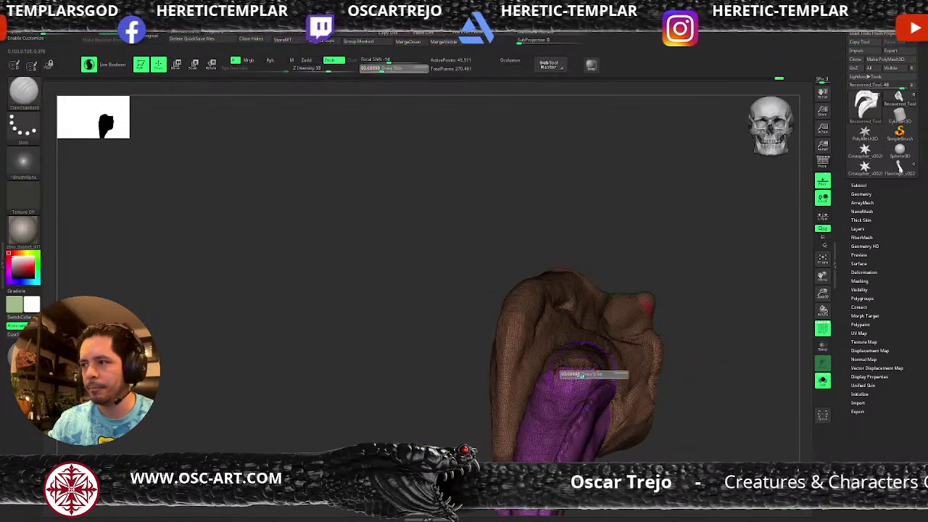
key("shift")
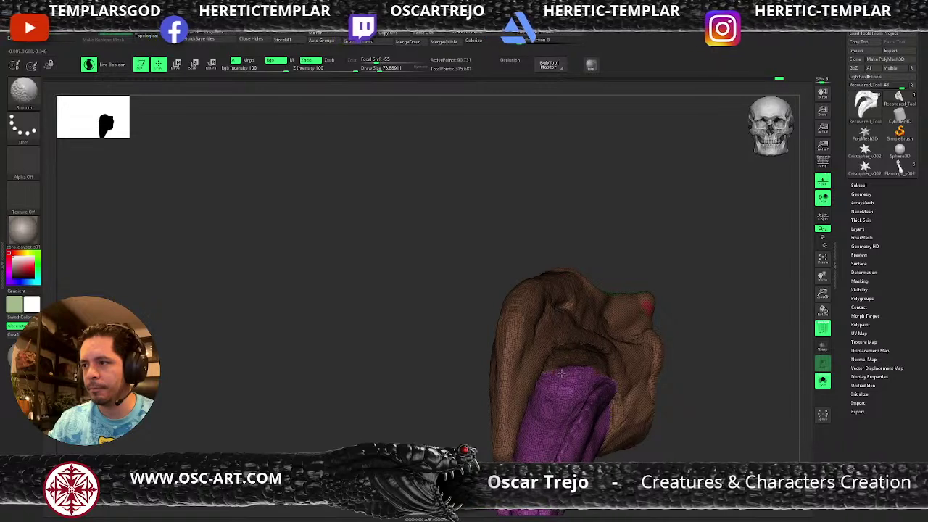
left_click_drag(704, 379, 649, 378)
left_click(616, 377, "alt")
key("s")
left_click_drag(606, 378, 612, 378)
key("shift")
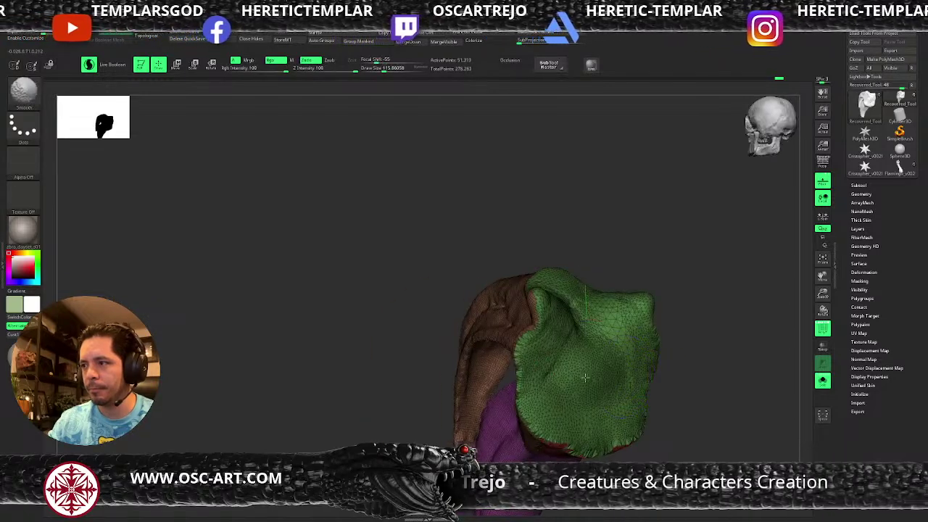
mouse_move(656, 311)
left_mouse_down()
mouse_move(696, 348)
mouse_move(619, 374)
left_mouse_up()
Mask the beak piece except for its new rear cap by isolating the cap's polygroup and inverting the mask.
left_click(617, 380, "ctrl+shift")
left_click_drag(683, 353, 714, 319)
left_click_drag(719, 276, 464, 442, "ctrl")
left_click(613, 392, "ctrl+shift")
left_click(680, 377, "ctrl")
left_click_drag(680, 376, 672, 453)
Round out the unmasked rear cap of the beak piece with the Move brush, adjusting the brush size.
key("s")
left_click_drag(612, 402, 623, 382)
mouse_move(681, 386)
left_mouse_down()
mouse_move(686, 341)
mouse_move(663, 388)
left_mouse_up()
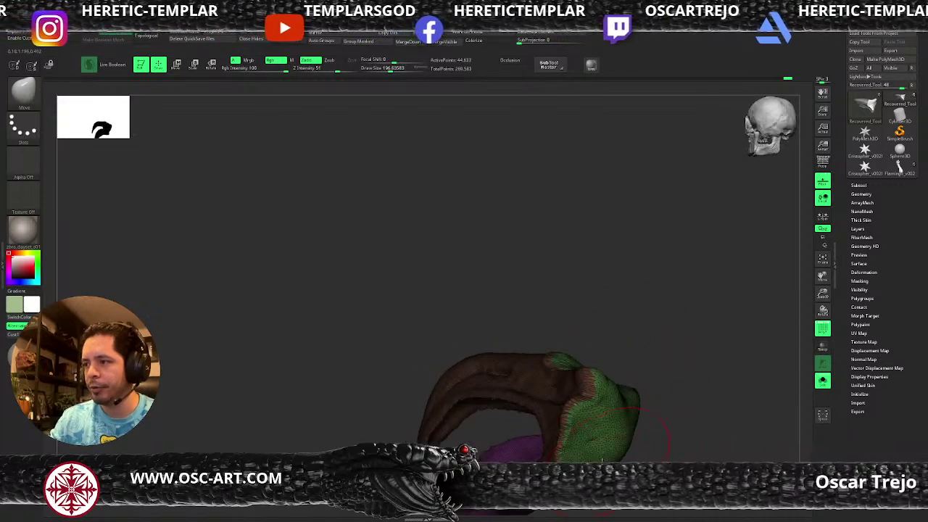
key("s")
mouse_move(653, 421)
left_mouse_down()
mouse_move(616, 418)
mouse_move(585, 400)
mouse_move(597, 395)
mouse_move(690, 429)
left_mouse_up()
key("1")
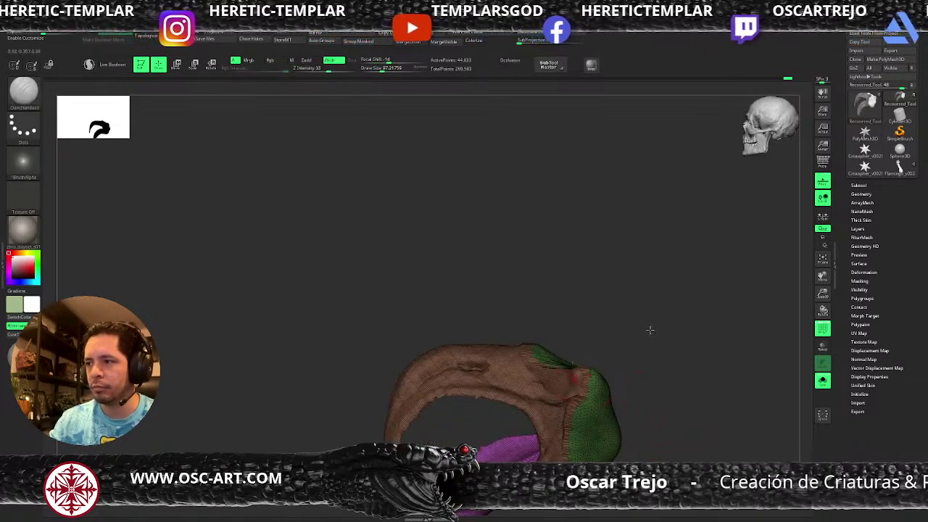
left_click_drag(646, 331, 617, 369, "alt")
key("s")
left_click_drag(538, 362, 531, 361)
mouse_move(482, 341)
left_mouse_down("shift")
mouse_move(461, 340)
mouse_move(471, 343)
left_mouse_up("shift")
mouse_move(602, 270)
left_mouse_down()
mouse_move(599, 290)
mouse_move(617, 306)
mouse_move(551, 296)
left_mouse_up()
Apply the Remesh By Dynamesh deformer to the beak piece and raise its resolution to about 76,000 points.
key("w")
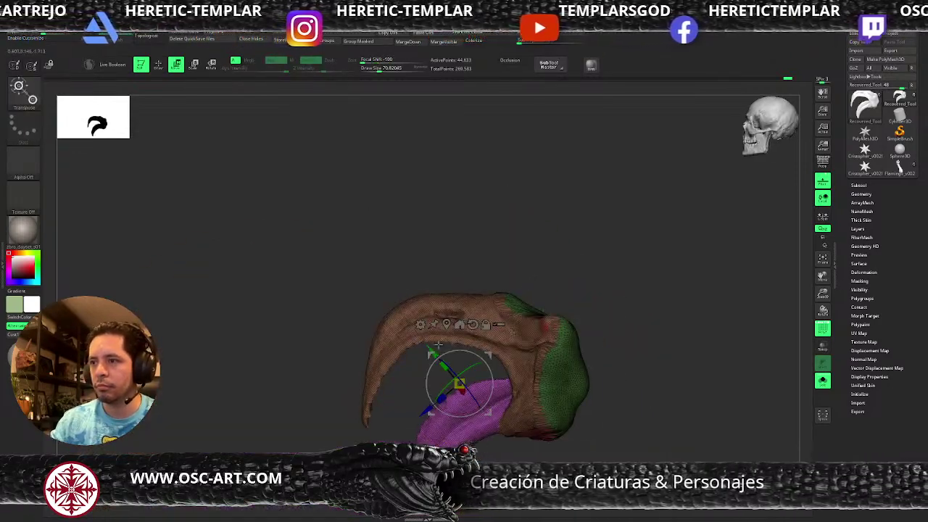
left_click(421, 324)
left_click(495, 362)
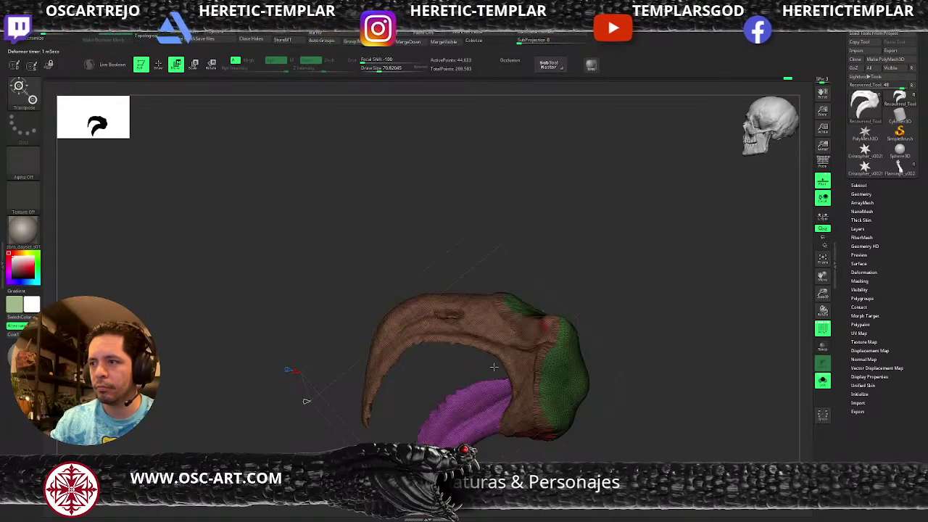
left_click(304, 403)
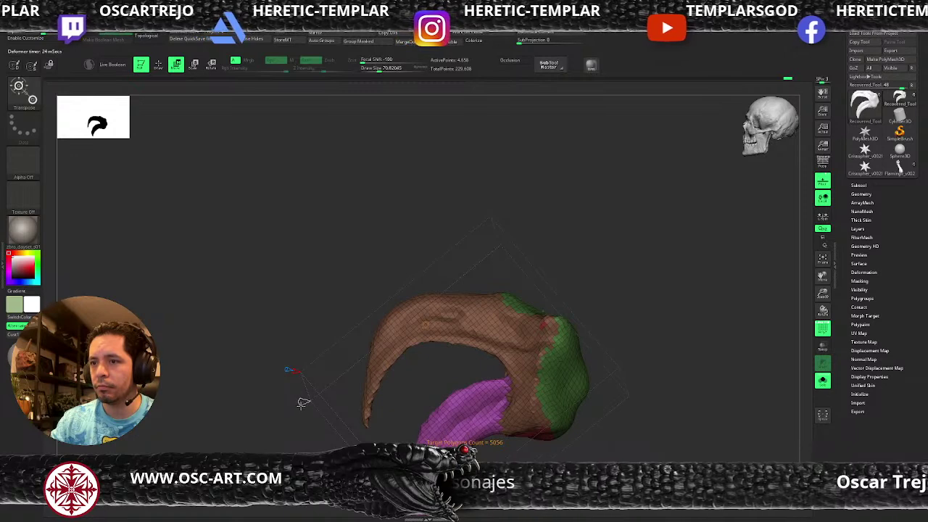
left_click_drag(304, 401, 378, 416)
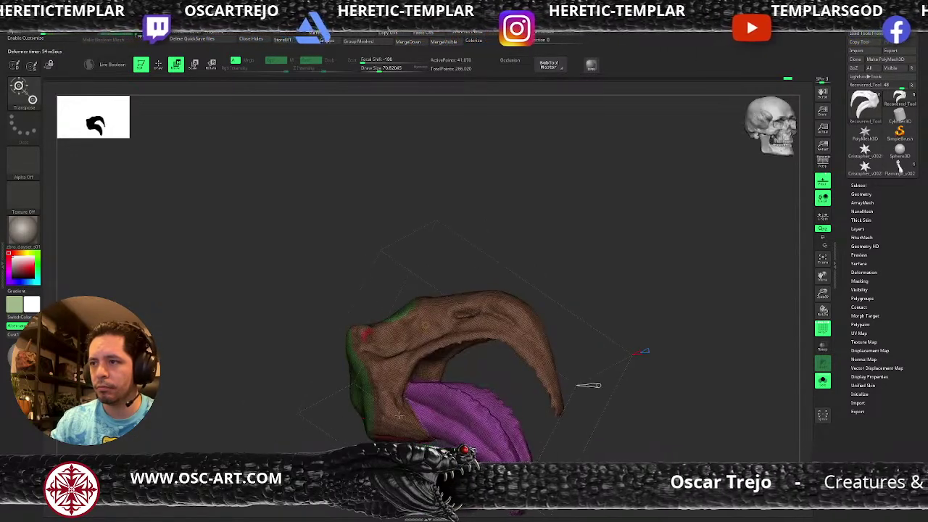
Raise the beak piece's remesh resolution to about 105,500 points and accept the deformer.
left_click_drag(652, 438, 630, 386)
left_click_drag(564, 401, 642, 392)
left_click_drag(614, 349, 625, 348)
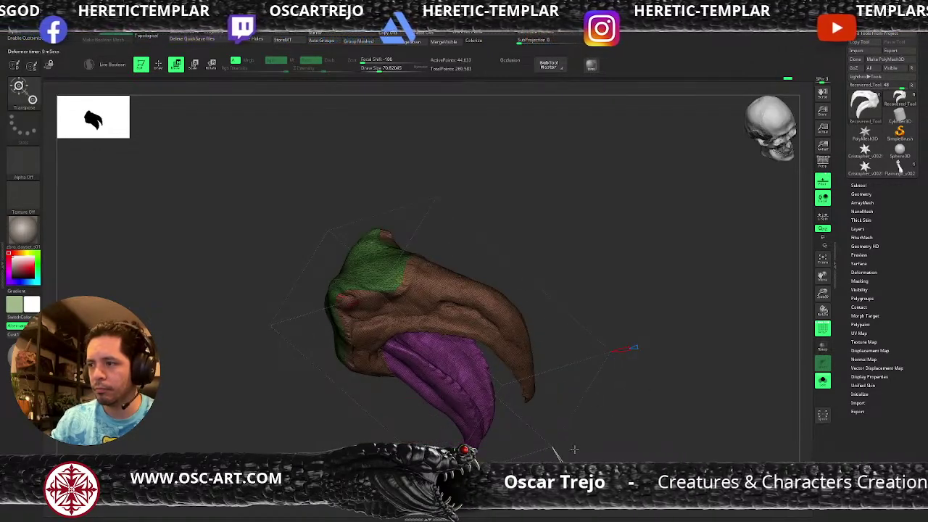
left_click_drag(629, 482, 625, 412)
key("shift+f")
key("shift+f")
mouse_move(581, 432)
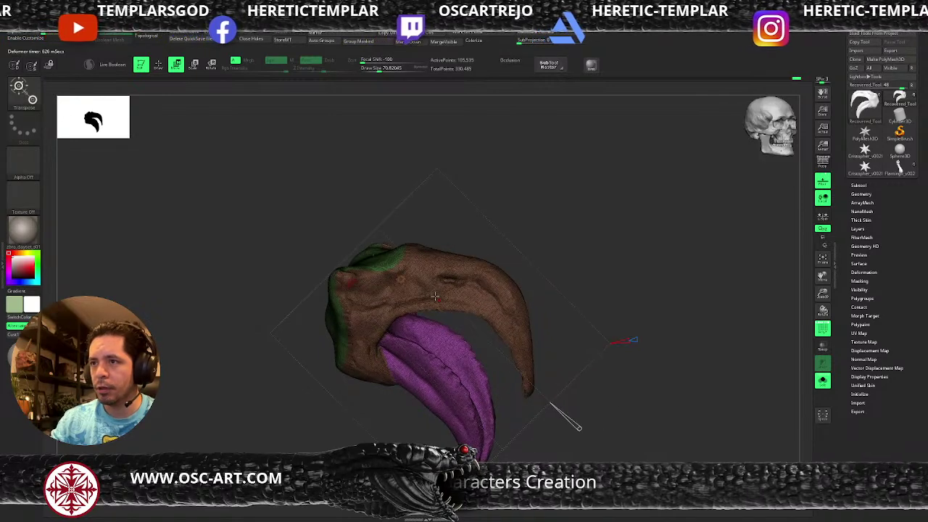
left_click(401, 279)
left_click(401, 279)
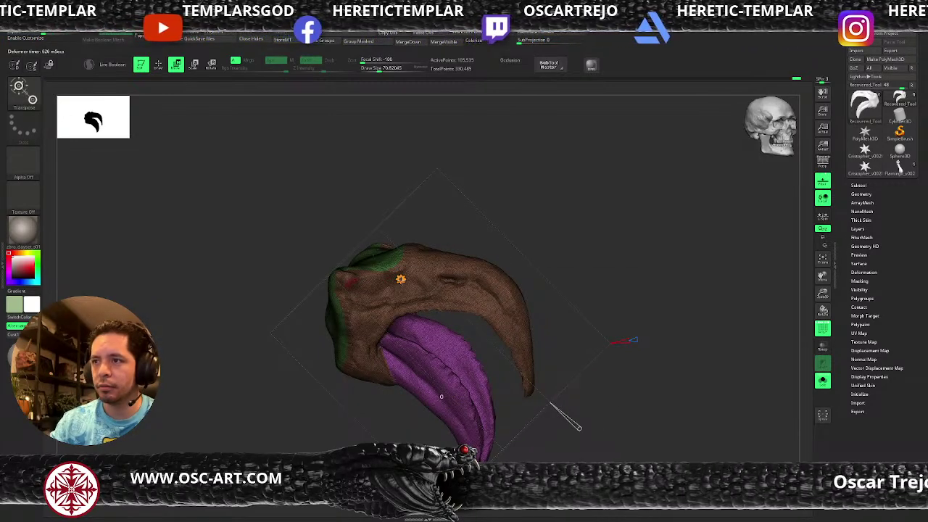
left_click(401, 279)
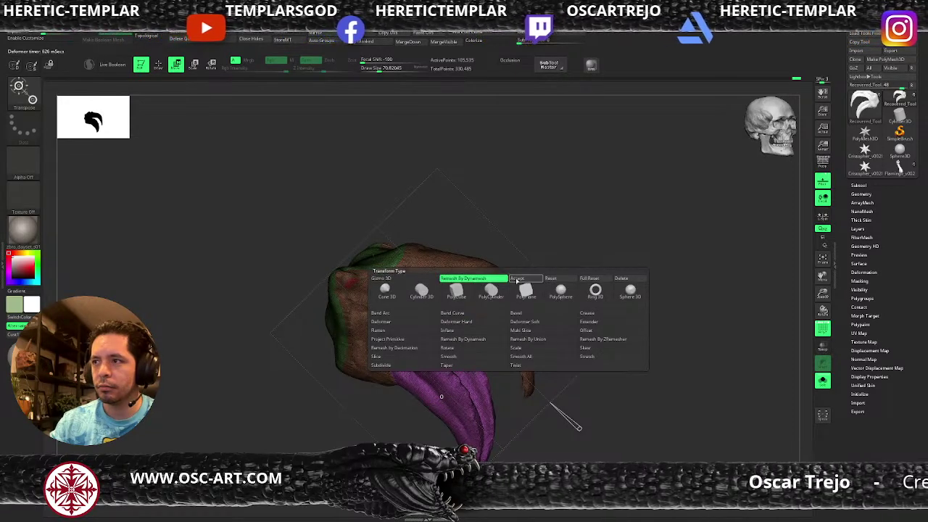
left_click(514, 279)
Turn off the polygroup display, show the other subtools again, and check the remeshed beak against the head from the side.
key("q")
left_click_drag(588, 276, 578, 310)
key("shift+f")
left_click(822, 383)
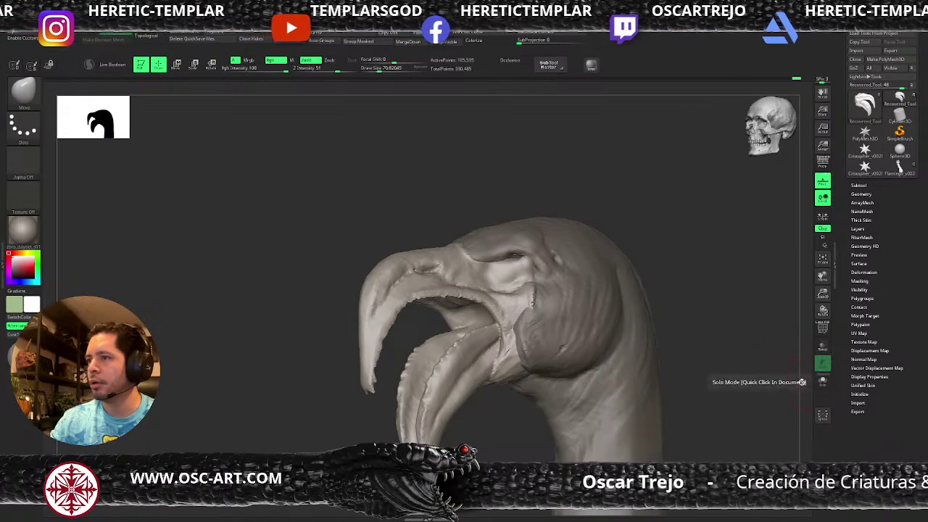
left_click_drag(760, 367, 727, 353, "shift")
mouse_move(692, 237)
left_mouse_down("alt")
mouse_move(680, 273)
mouse_move(519, 290)
left_mouse_up("alt")
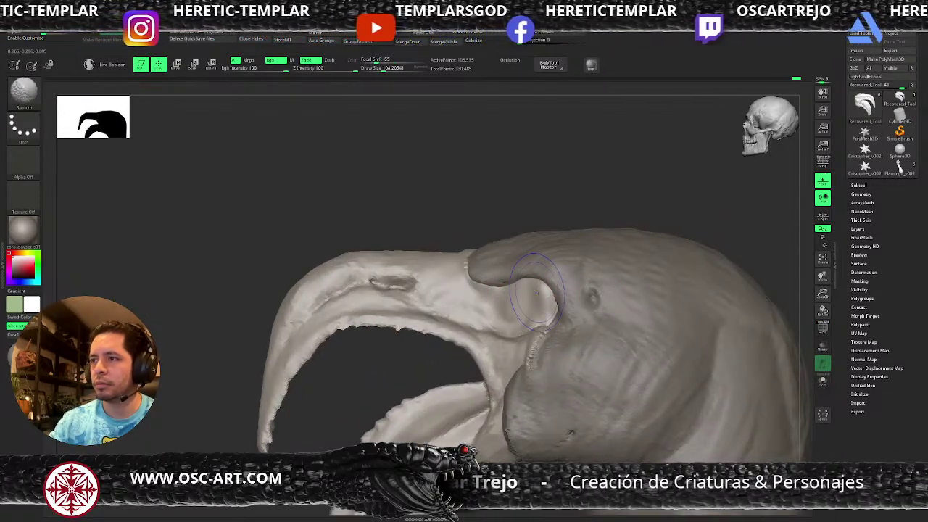
left_click_drag(533, 207, 526, 190)
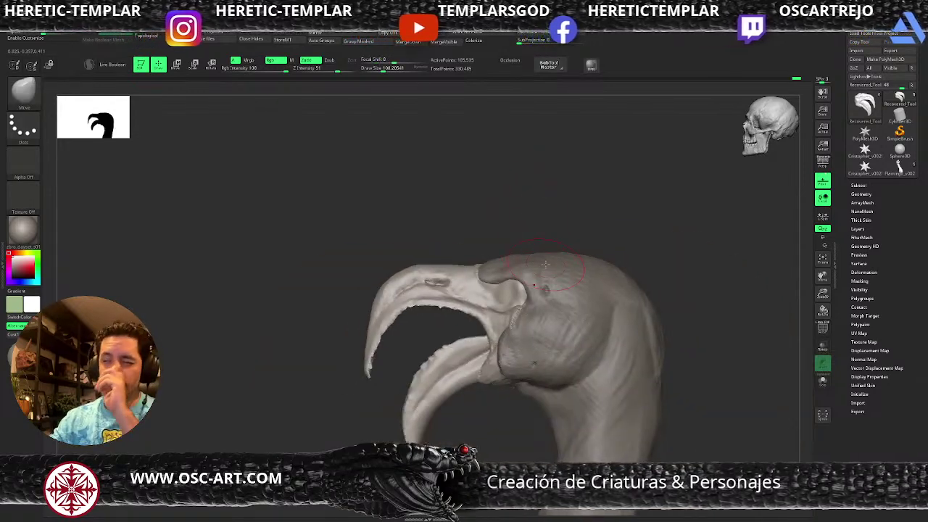
Append the full head from the Flamingo_v002 tool as a subtool of the Flamingo_v003 tool.
left_click(900, 167)
left_click(900, 102)
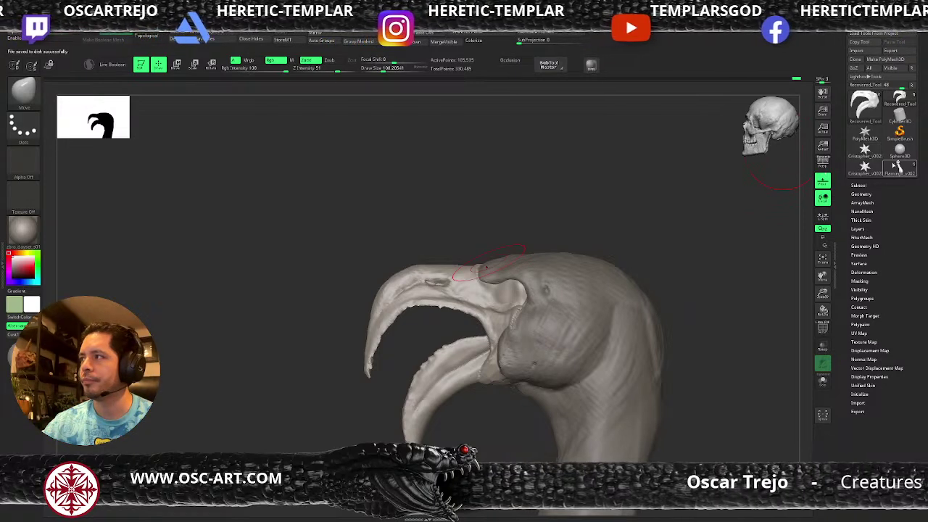
left_click(900, 166)
left_click(900, 101)
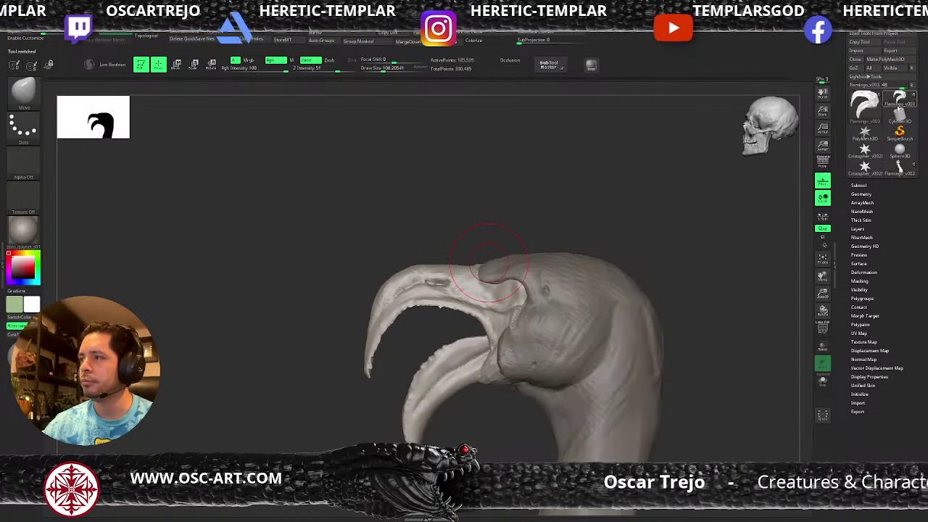
left_click(874, 187)
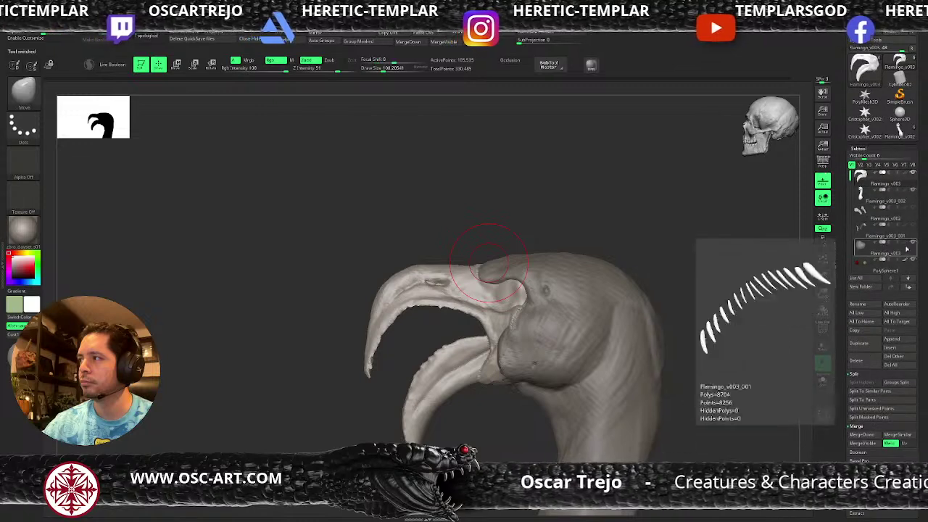
left_click(892, 339)
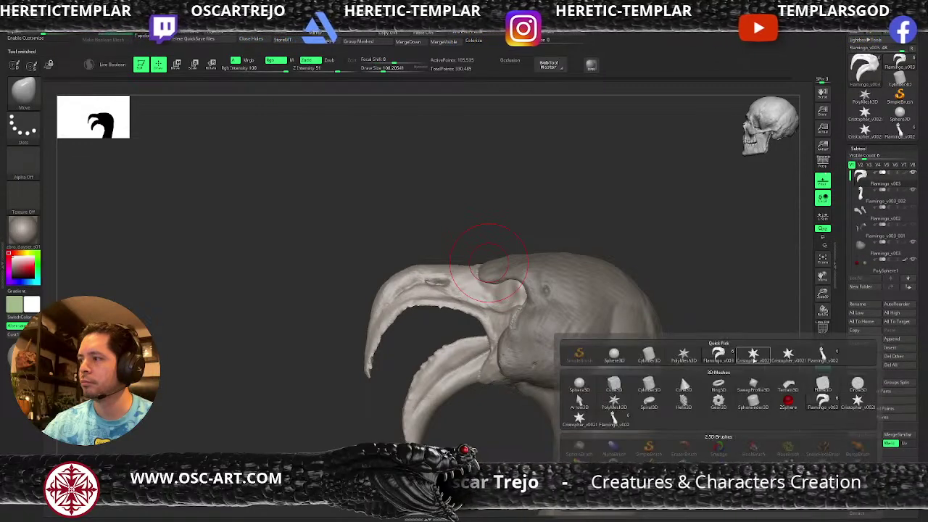
left_click(753, 355)
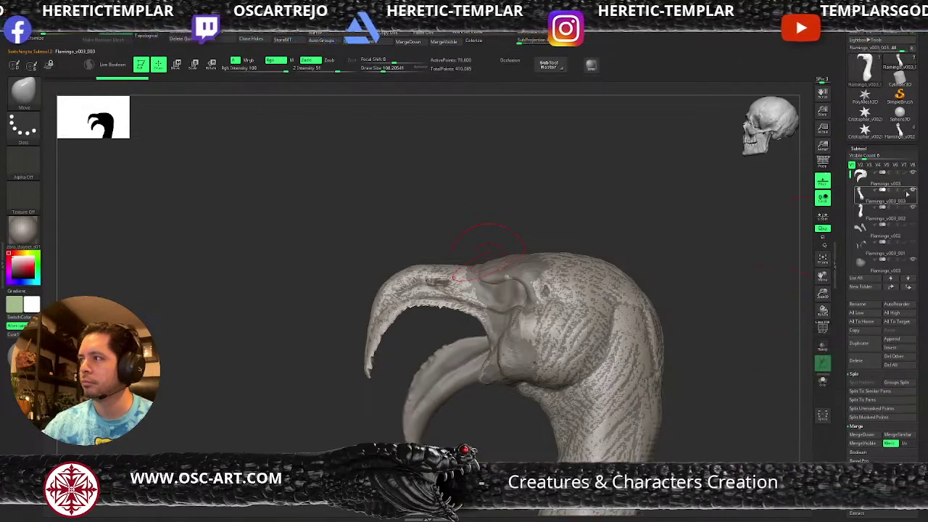
Leave only the beak piece and the appended full head visible, with the beak piece active and its polygroups displayed.
left_click(915, 173, "shift")
left_click(915, 173, "shift")
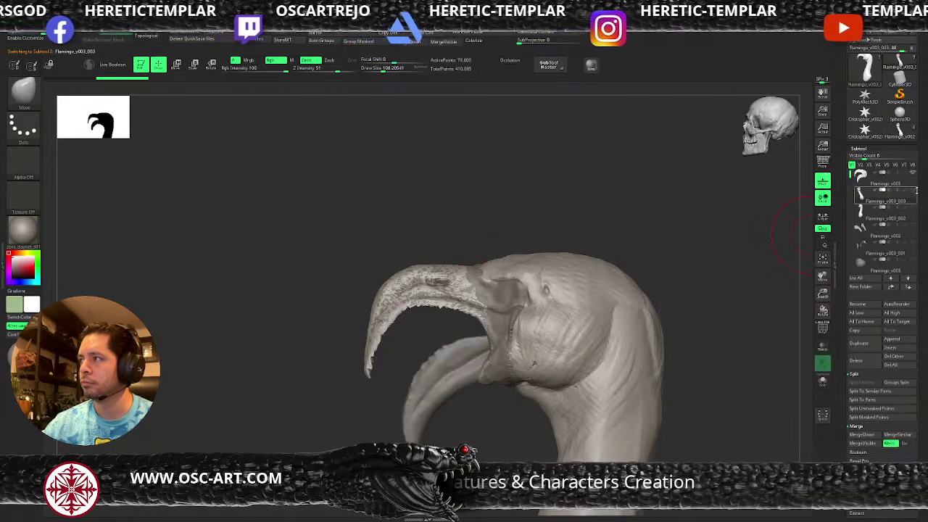
left_click(822, 328)
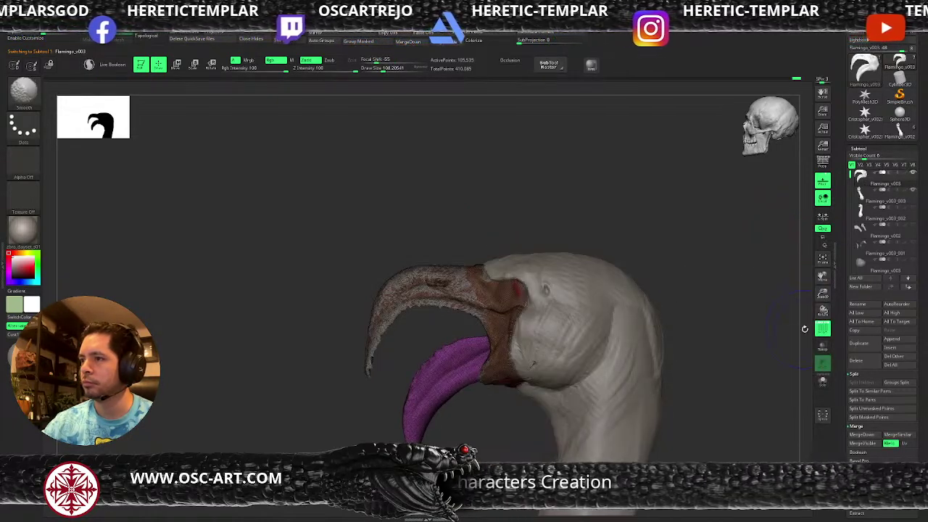
Isolate the beak piece, turn off its polygroup display and mask everything except the area around the eye.
left_click(822, 383)
key("shift+f")
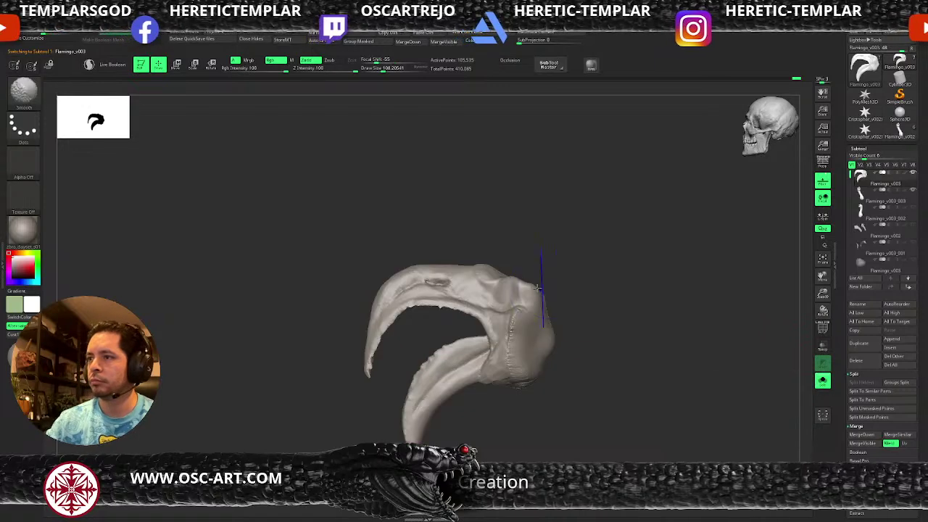
left_click_drag(514, 293, 510, 291, "ctrl")
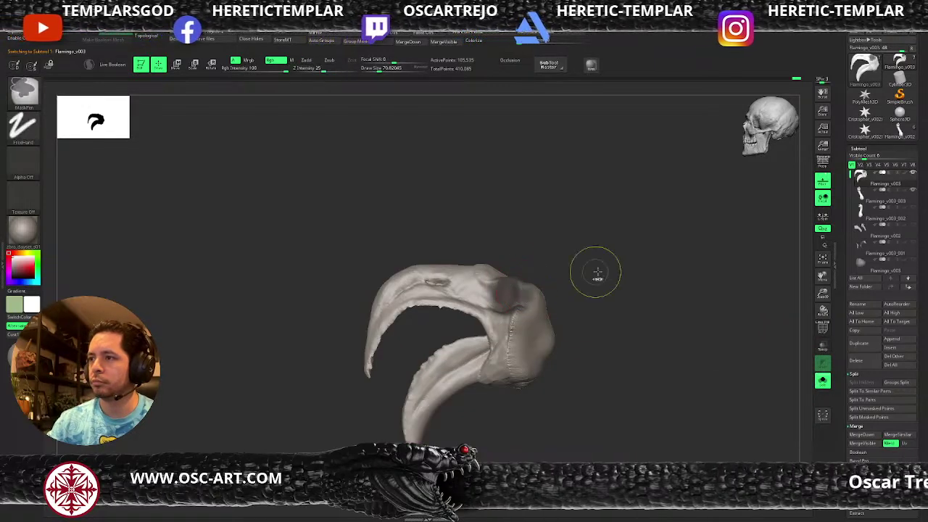
left_click(598, 269, "ctrl")
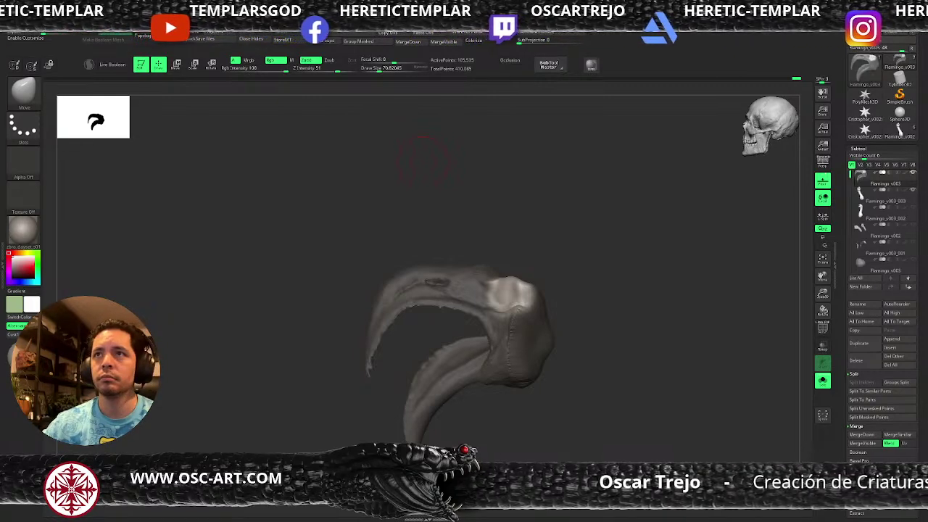
Smooth the unmasked eye area of the beak piece and project it onto the visible full head.
left_click(210, 34)
left_click_drag(288, 151, 354, 176)
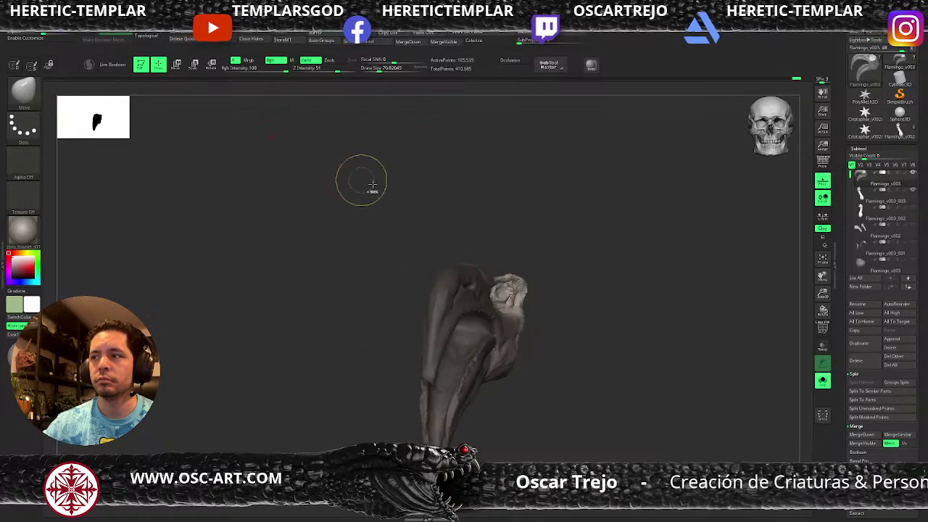
left_click_drag(628, 244, 584, 248)
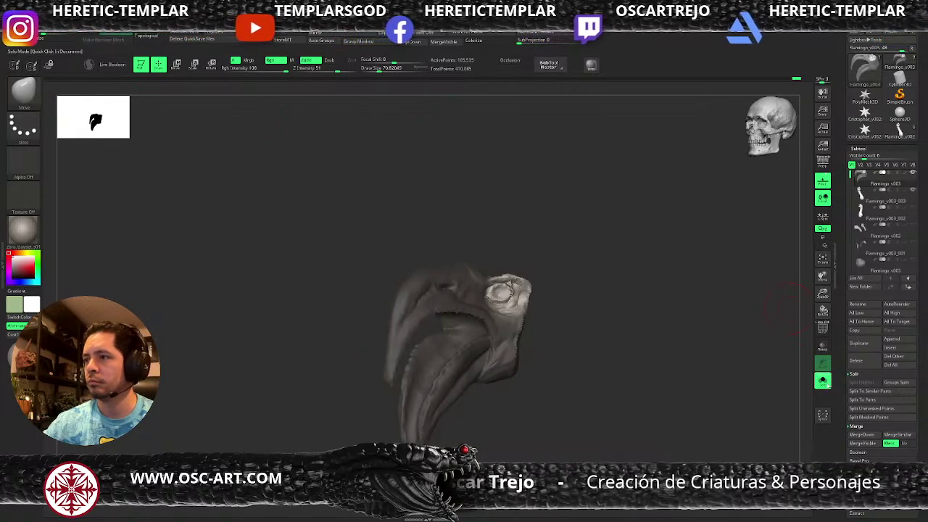
left_click(826, 384)
left_click_drag(727, 367, 759, 379)
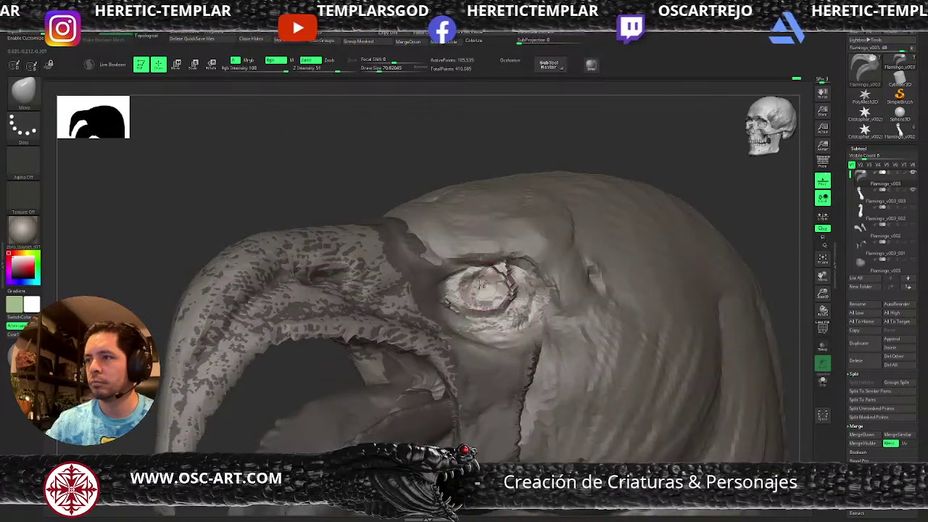
mouse_move(484, 274)
left_mouse_down("shift")
mouse_move(506, 271)
mouse_move(497, 294)
mouse_move(489, 287)
left_mouse_up("shift")
key("b")
key("c")
key("b")
mouse_move(502, 290)
left_mouse_down("shift")
mouse_move(504, 279)
mouse_move(507, 311)
mouse_move(489, 269)
left_mouse_up("shift")
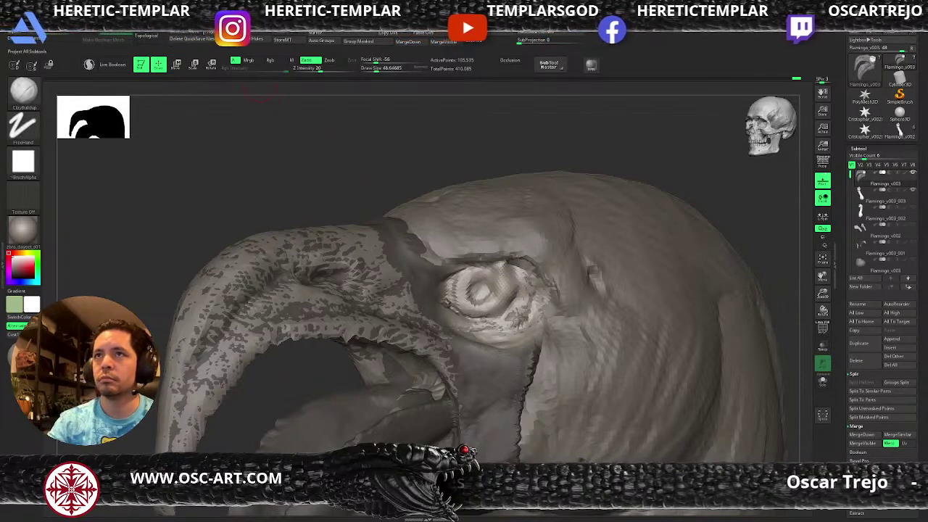
key("ctrl+z")
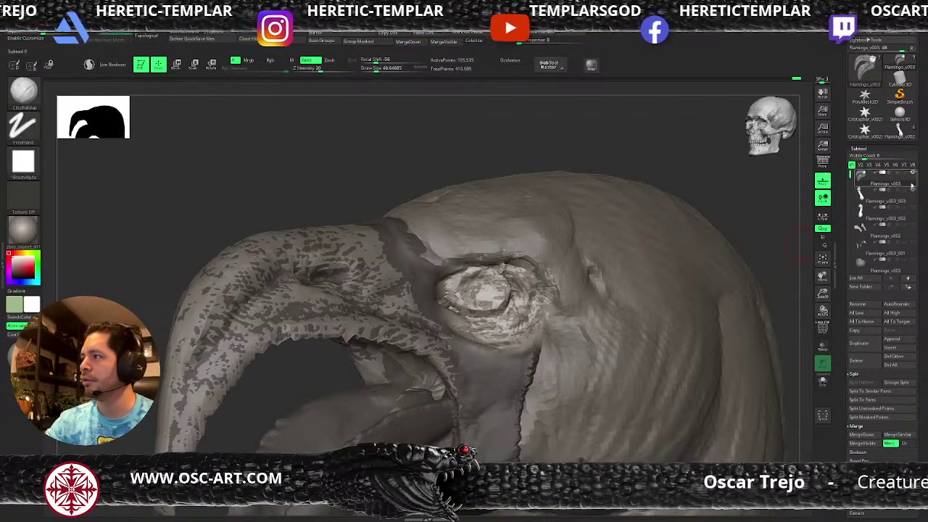
Hide the appended full head and smooth the projected eye area of the beak piece with a smaller brush.
left_click(873, 194)
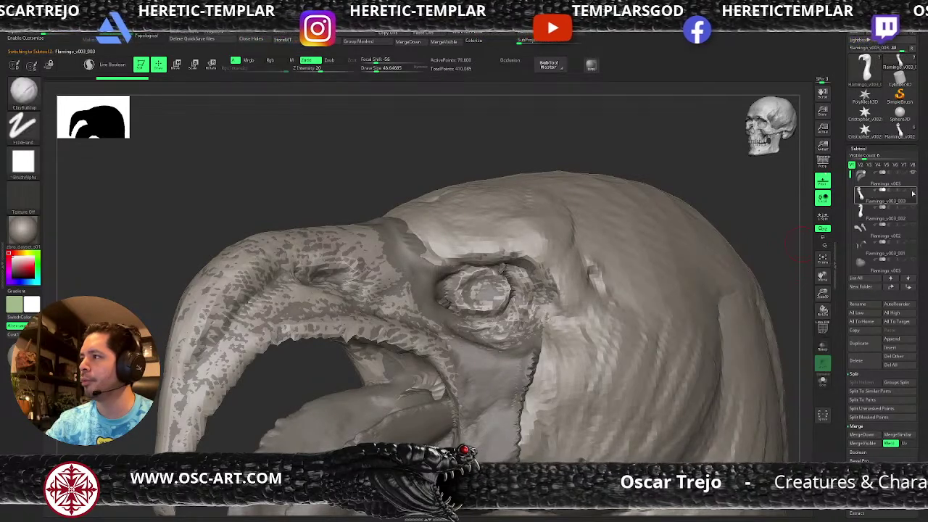
left_click(873, 185)
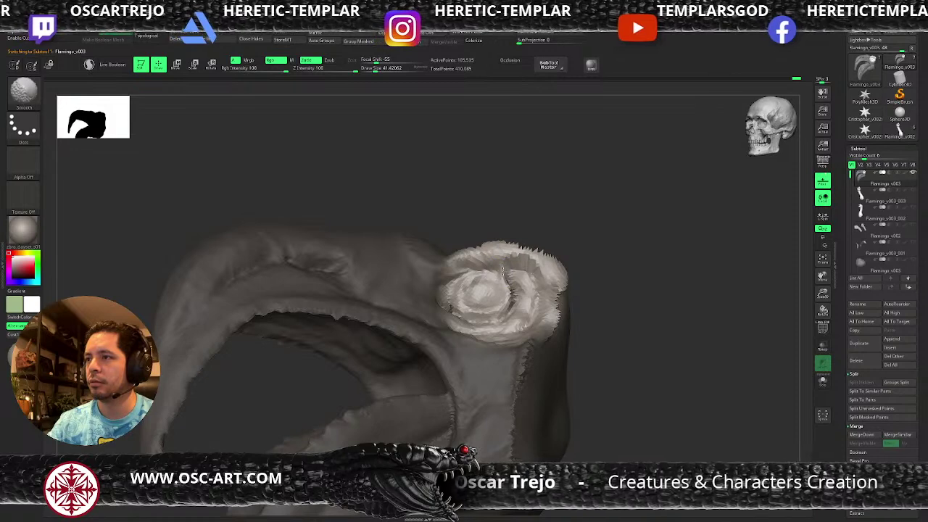
key("bracketleft")
key("bracketleft")
key("shift")
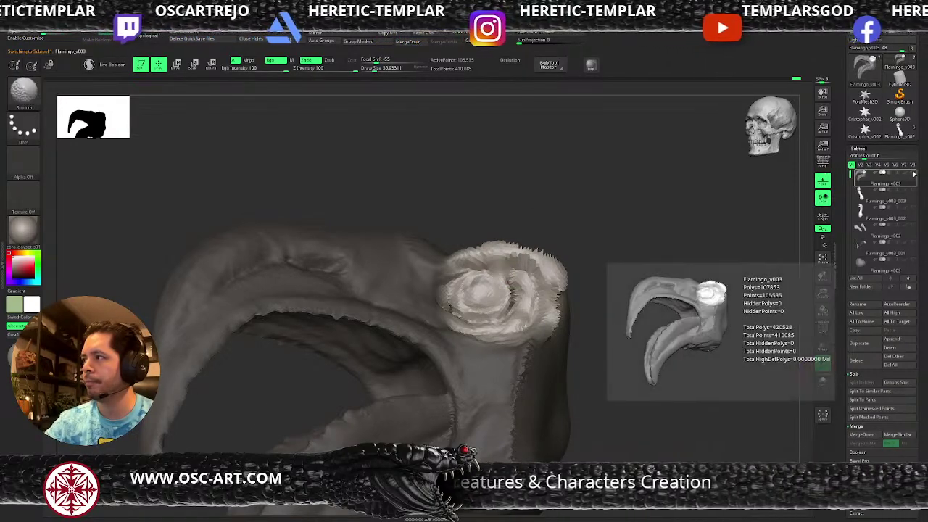
Show the main head and eyeball, keep the appended head and teeth hidden, and make the beak piece active.
left_click(913, 192)
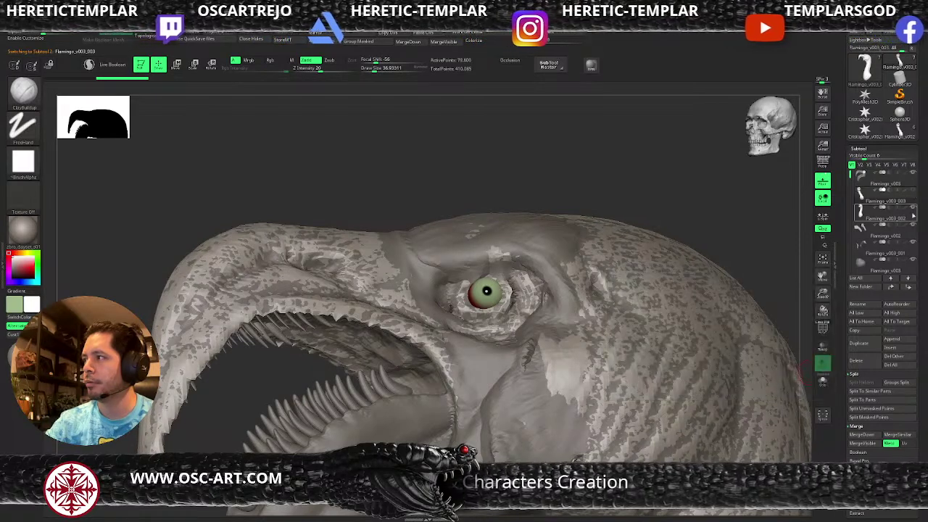
mouse_move(913, 231)
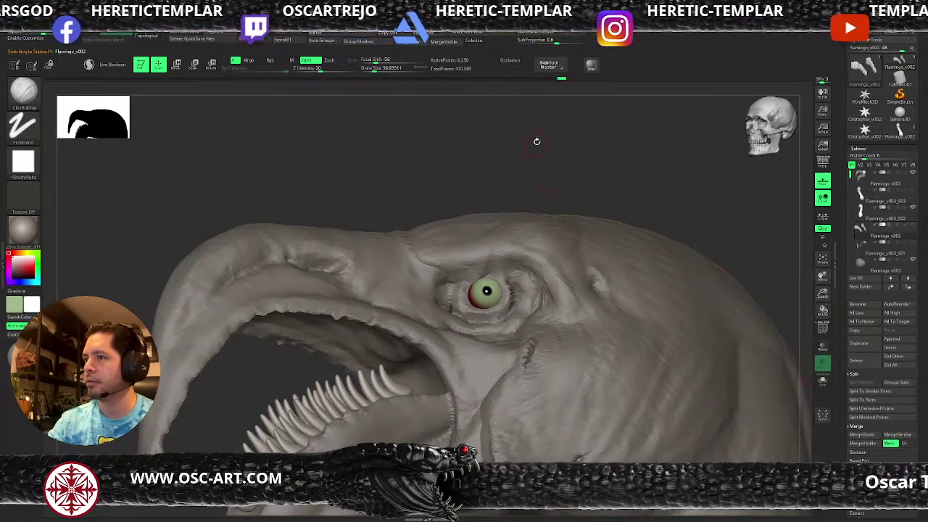
left_click_drag(536, 140, 538, 192)
left_click(392, 266, "alt")
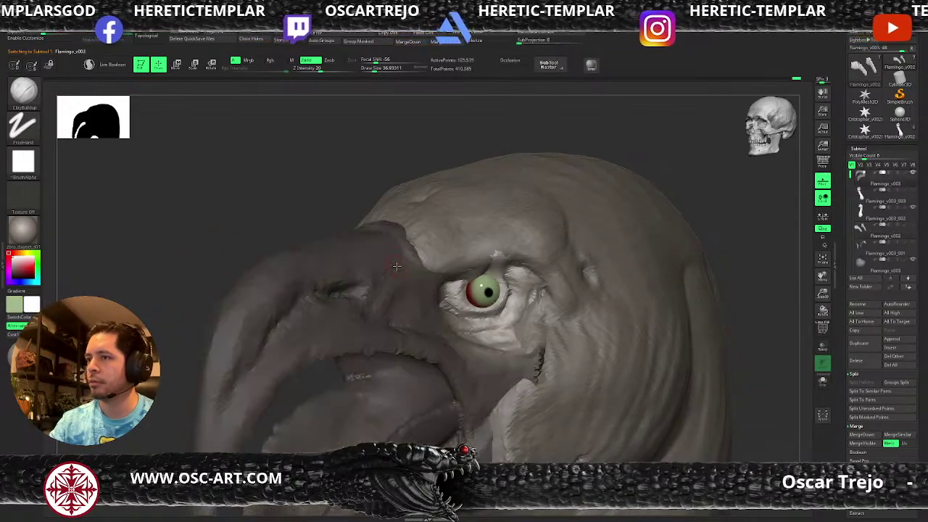
Clear the beak piece's mask and smooth the border between the beak piece and the head's brow above the eye.
key("shift")
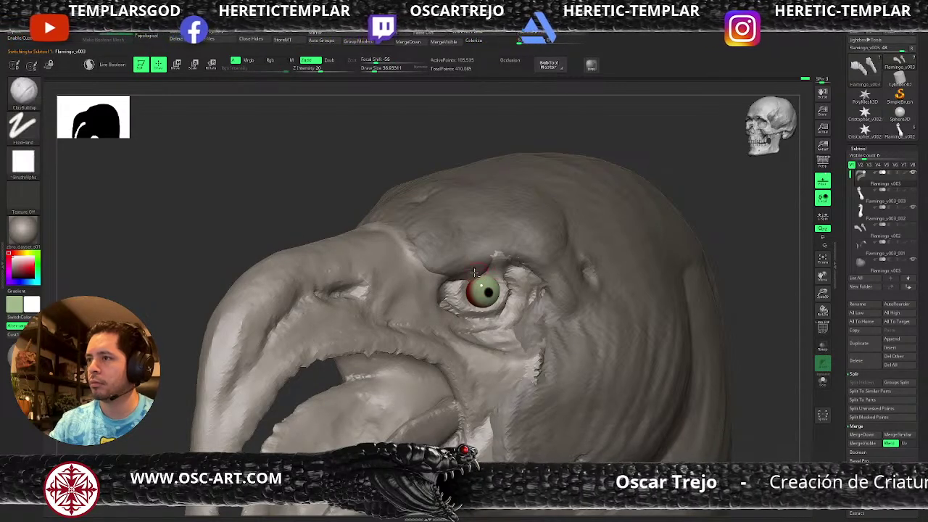
left_click(473, 272, "alt")
key("shift")
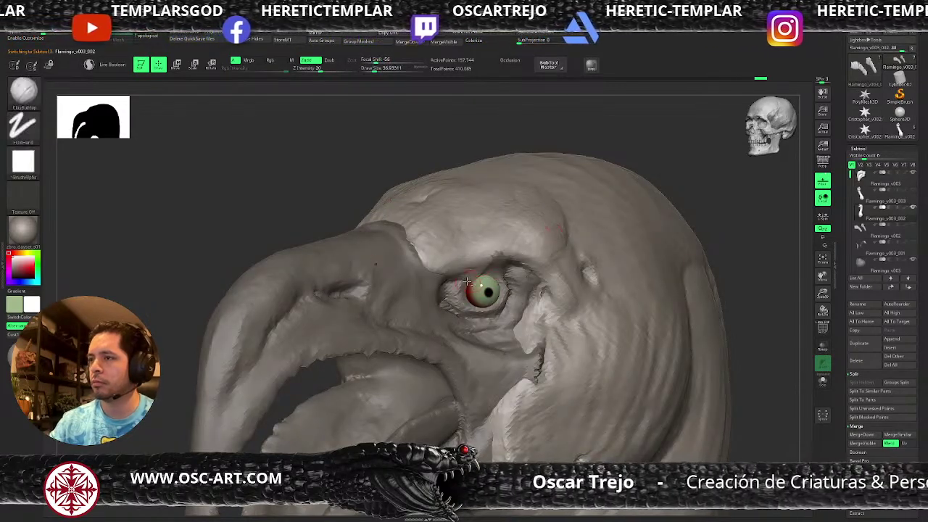
key("s")
left_click_drag(446, 277, 452, 279)
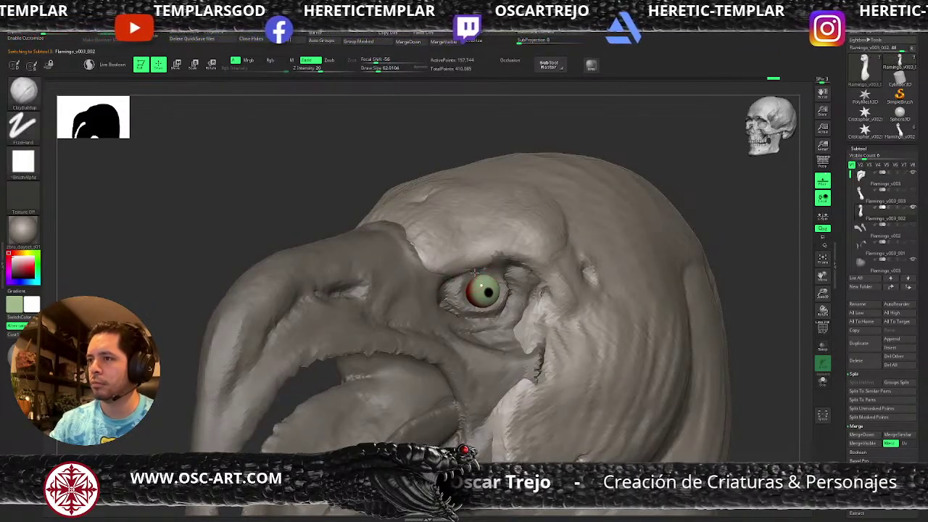
Smooth the beak piece's eye socket all around the eyeball.
left_click(493, 270, "alt")
key("shift")
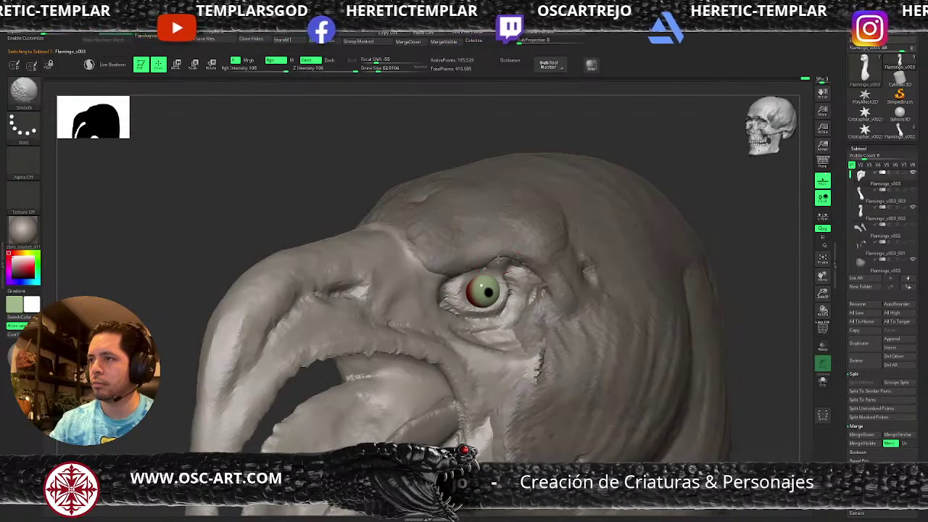
left_click_drag(507, 277, 502, 298, "shift")
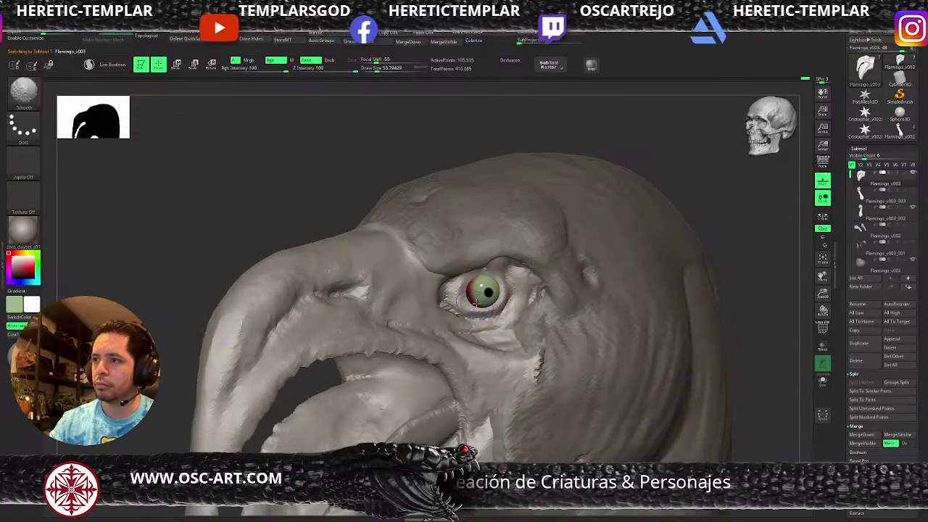
left_click_drag(709, 201, 709, 265, "alt")
key("shift+f")
key("shift+f")
mouse_move(470, 286)
left_mouse_down("shift")
mouse_move(464, 279)
mouse_move(501, 251)
mouse_move(487, 255)
mouse_move(479, 277)
mouse_move(466, 266)
mouse_move(485, 263)
left_mouse_up("shift")
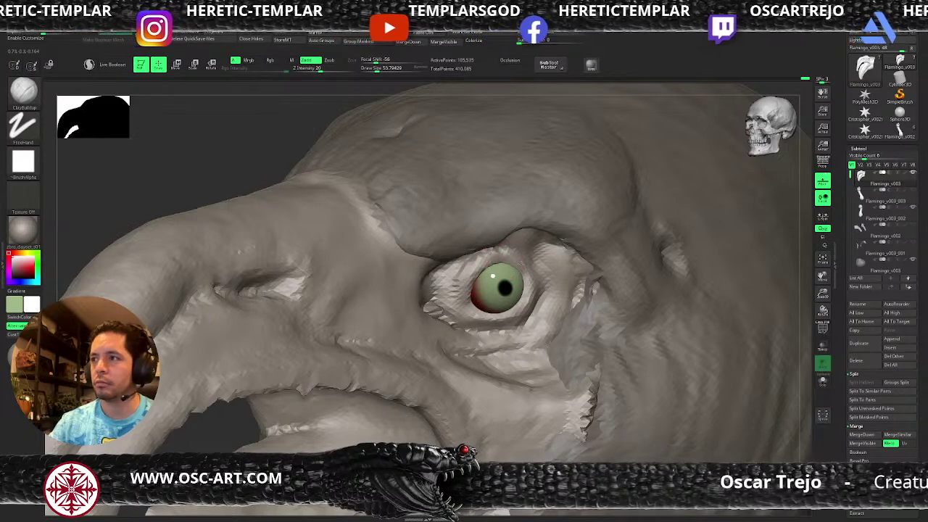
Carve creases beneath and around the eye on the beak piece with the DamStandard brush.
key("b")
key("d")
key("s")
left_click_drag(515, 328, 493, 333)
mouse_move(541, 296)
left_mouse_down()
mouse_move(489, 331)
mouse_move(451, 319)
left_mouse_up()
Mirror and weld the beak piece to copy the eye detail to the other side, and close in on that eye.
key("f")
left_click_drag(607, 341, 461, 260)
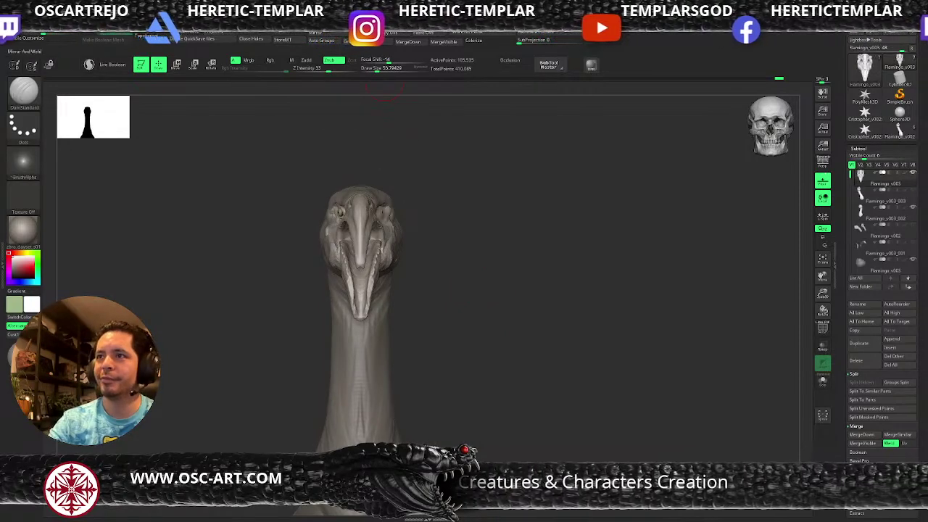
left_click_drag(391, 184, 492, 257)
mouse_move(473, 224)
left_mouse_down()
mouse_move(505, 186)
mouse_move(535, 300)
mouse_move(503, 194)
mouse_move(417, 377)
mouse_move(442, 366)
mouse_move(436, 372)
left_mouse_up()
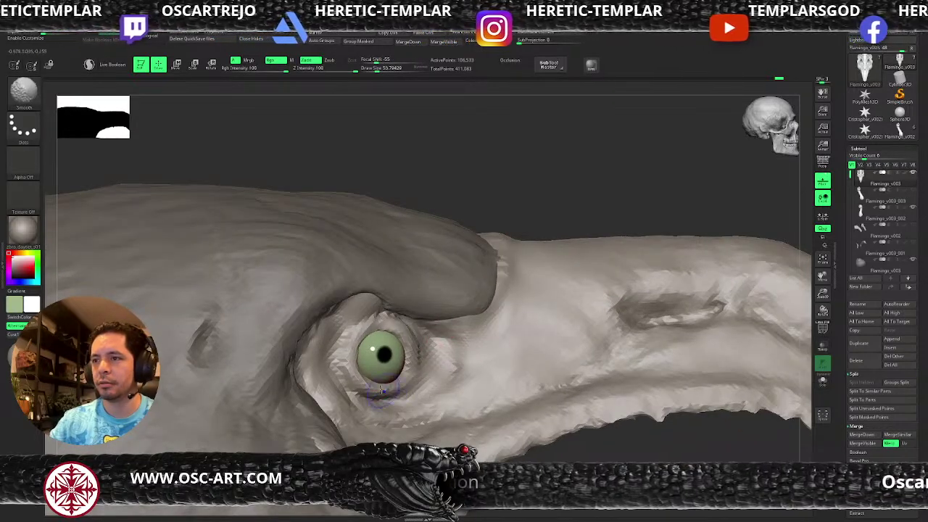
Display the beak piece's polygroups, merge them into a single polygroup and turn the display off.
key("shift+f")
key("shift+f")
key("shift+f")
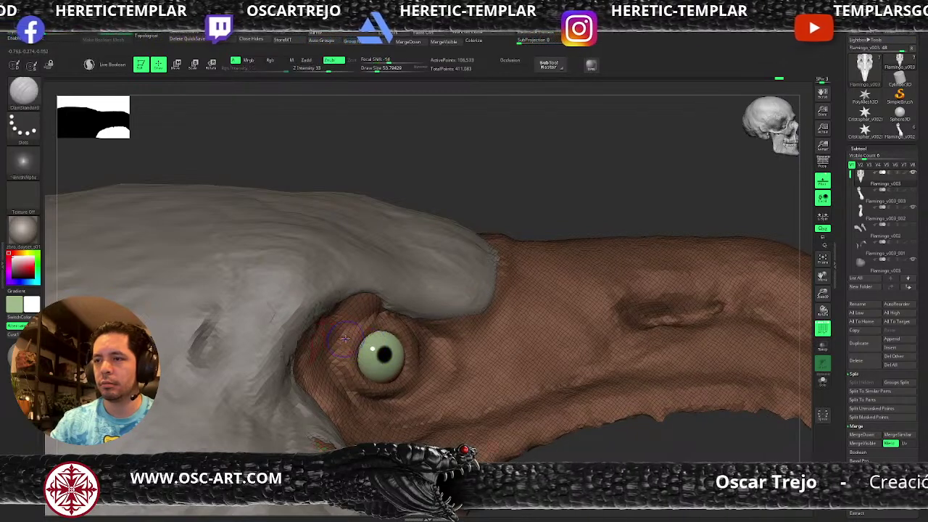
key("shift+f")
key("shift+f")
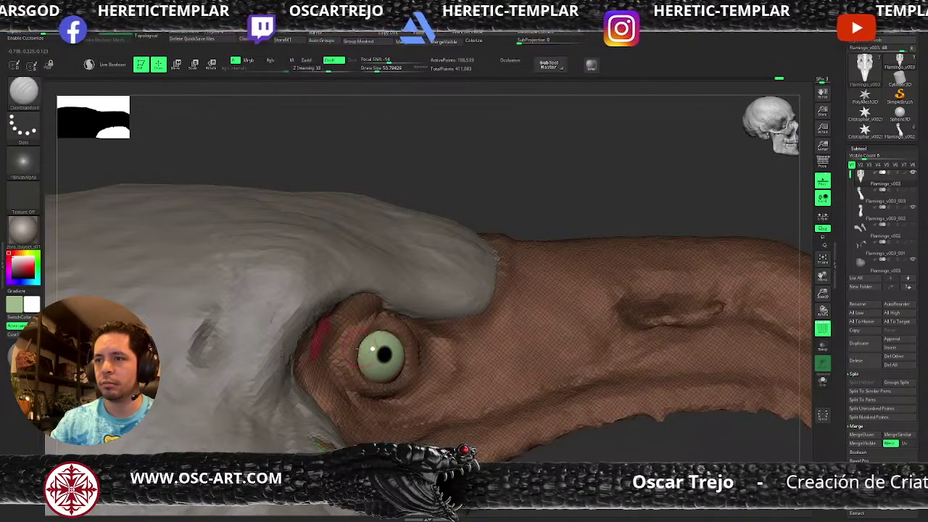
key("ctrl+w")
key("ctrl+w")
key("shift+f")
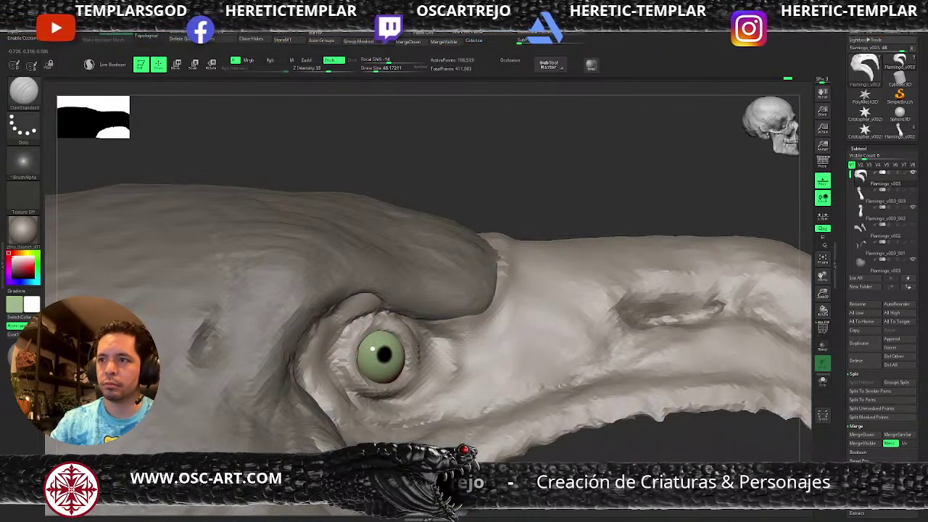
Carve the eyelid crease behind the eye with DamStandard and continue refining the socket with the Standard brush.
mouse_move(348, 330)
left_mouse_down()
mouse_move(338, 364)
mouse_move(352, 396)
left_mouse_up()
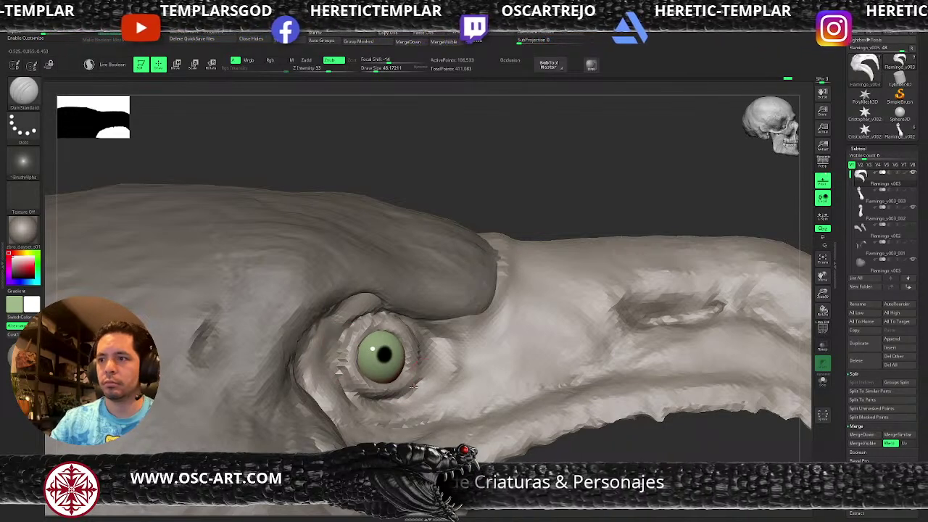
key("b")
key("s")
key("t")
right_click_drag(471, 440, 552, 417)
mouse_move(669, 413)
right_mouse_down()
mouse_move(686, 431)
mouse_move(634, 389)
mouse_move(647, 447)
right_mouse_up()
right_click_drag(506, 436, 498, 368, "alt")
Adjust the beak piece's border behind the eye and at the mouth corner with the Move brush to fit the head.
key("b")
key("c")
key("b")
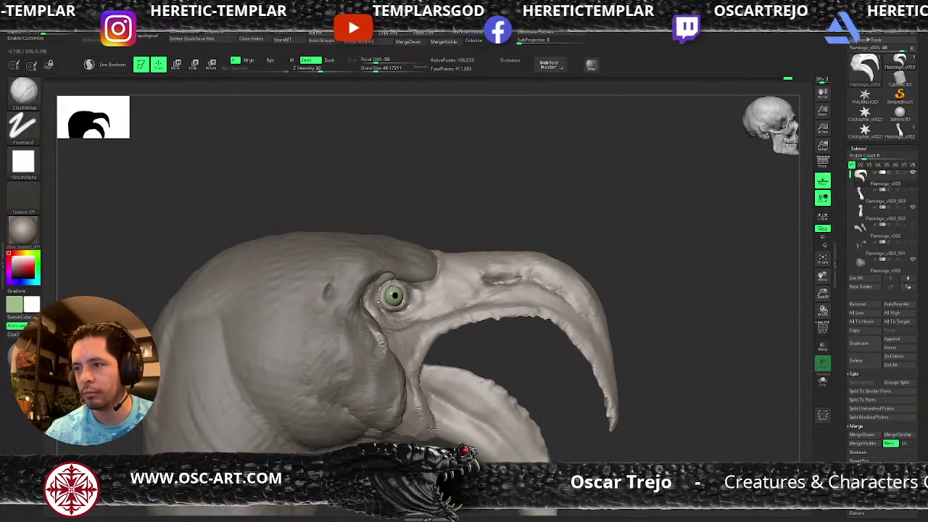
mouse_move(429, 423)
right_mouse_down("ctrl")
mouse_move(381, 416)
mouse_move(408, 399)
right_mouse_up("ctrl")
key("b")
key("m")
key("v")
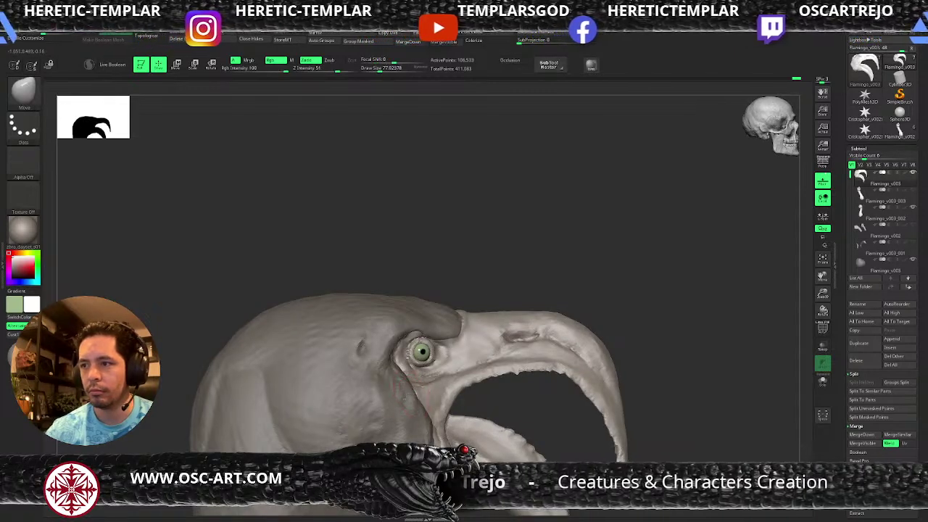
right_click_drag(523, 255, 519, 276, "ctrl")
key("w")
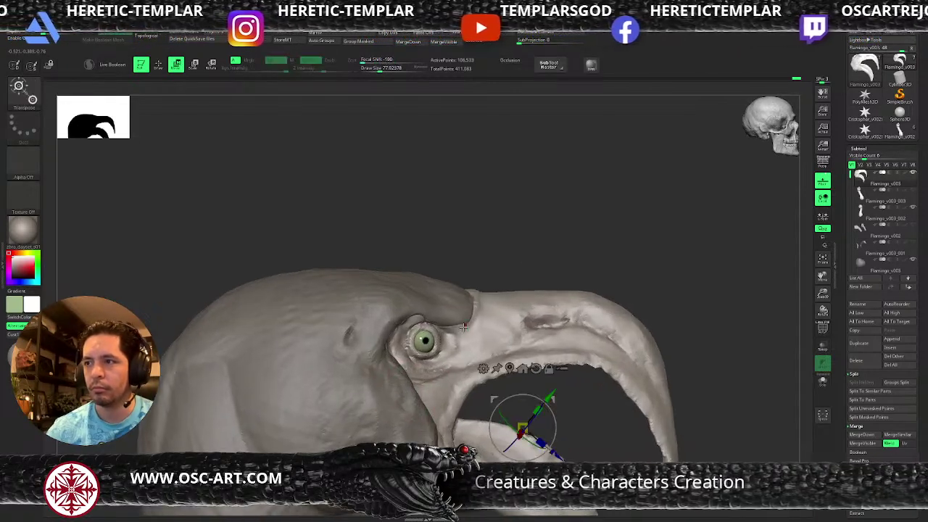
right_click_drag(625, 325, 659, 324, "ctrl")
mouse_move(625, 377)
right_mouse_down()
mouse_move(675, 373)
mouse_move(676, 381)
mouse_move(623, 290)
mouse_move(543, 261)
mouse_move(408, 256)
right_mouse_up()
key("q")
Make the main head active and smooth its brow edge above the eye.
mouse_move(454, 206)
right_mouse_down("alt")
mouse_move(479, 259)
mouse_move(395, 298)
right_mouse_up("alt")
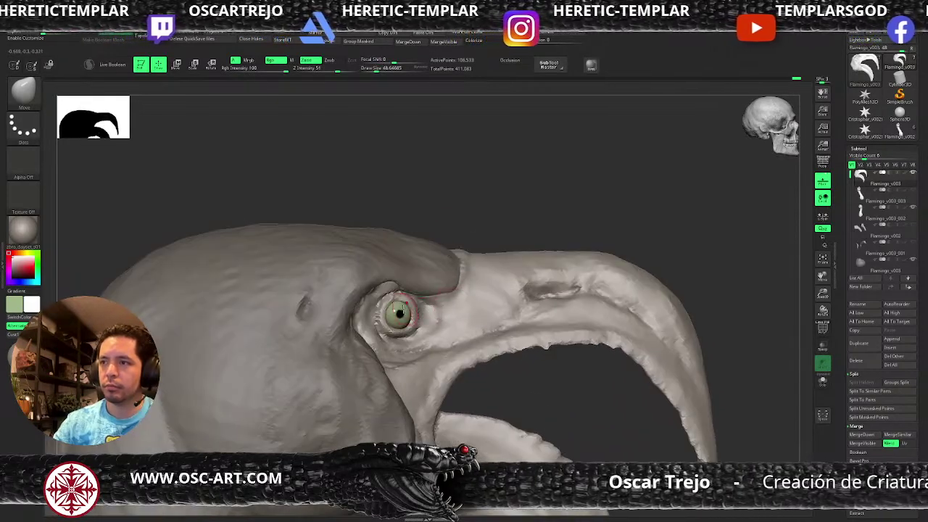
left_click(405, 274, "alt")
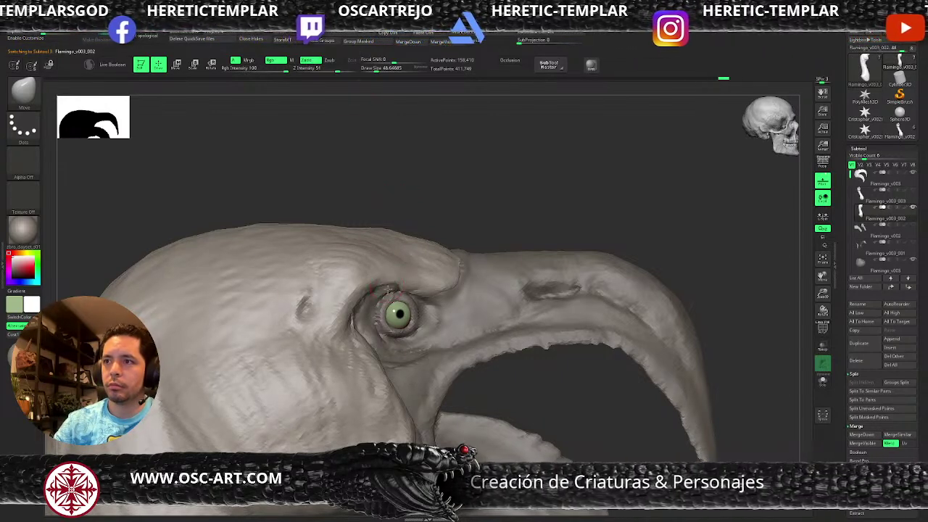
key("shift")
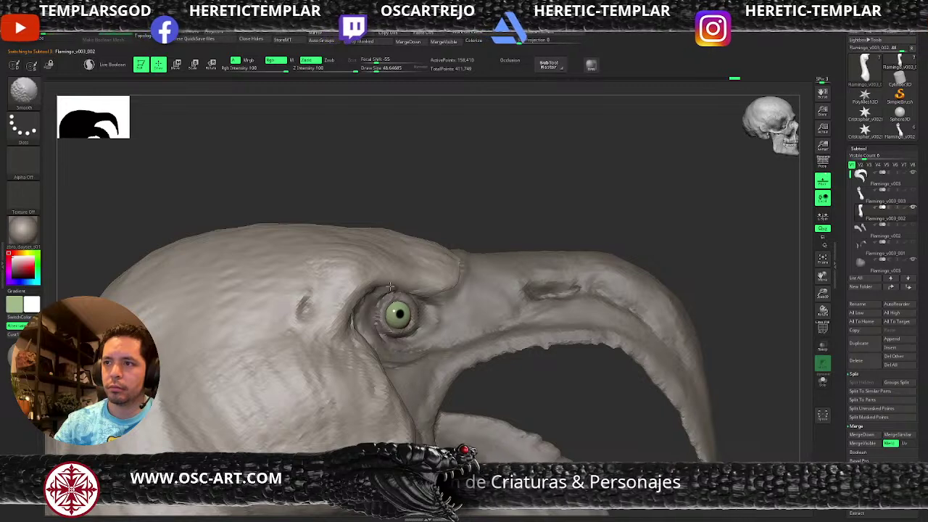
mouse_move(381, 287)
left_mouse_down("shift")
mouse_move(450, 271)
mouse_move(448, 257)
left_mouse_up("shift")
left_click_drag(496, 227, 442, 406)
key("shift")
Try to nudge the back of the head with an enlarged Move brush and undo the changes.
key("s")
left_click_drag(348, 332, 352, 332)
key("ctrl+z")
key("ctrl+z")
key("ctrl+z")
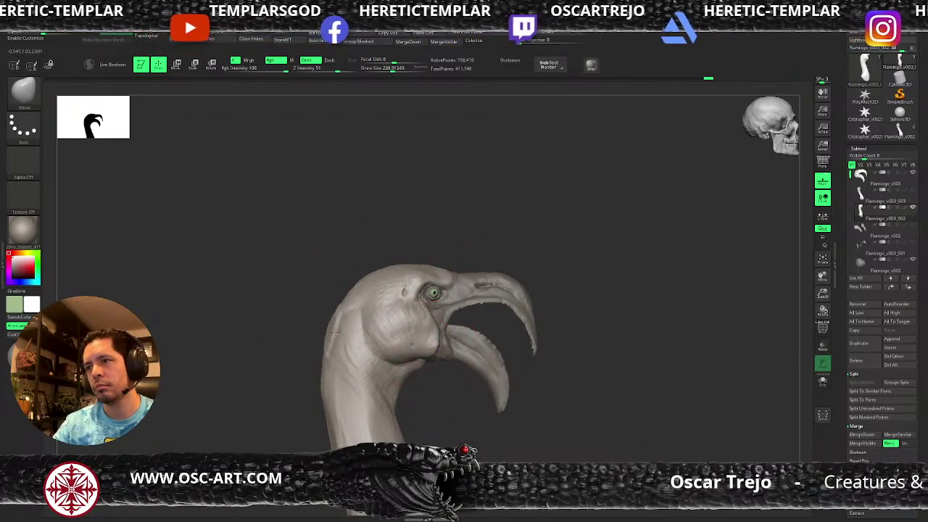
Adjust the head's cheek near the mouth corner with a smaller Move brush and make the beak piece active.
mouse_move(530, 355)
left_mouse_down()
mouse_move(563, 370)
mouse_move(568, 385)
mouse_move(443, 374)
mouse_move(489, 410)
mouse_move(541, 404)
mouse_move(524, 416)
mouse_move(655, 372)
mouse_move(602, 332)
mouse_move(628, 331)
mouse_move(604, 367)
mouse_move(540, 355)
mouse_move(607, 359)
mouse_move(554, 375)
mouse_move(573, 411)
left_mouse_up()
key("s")
key("s")
left_click_drag(462, 366, 429, 366)
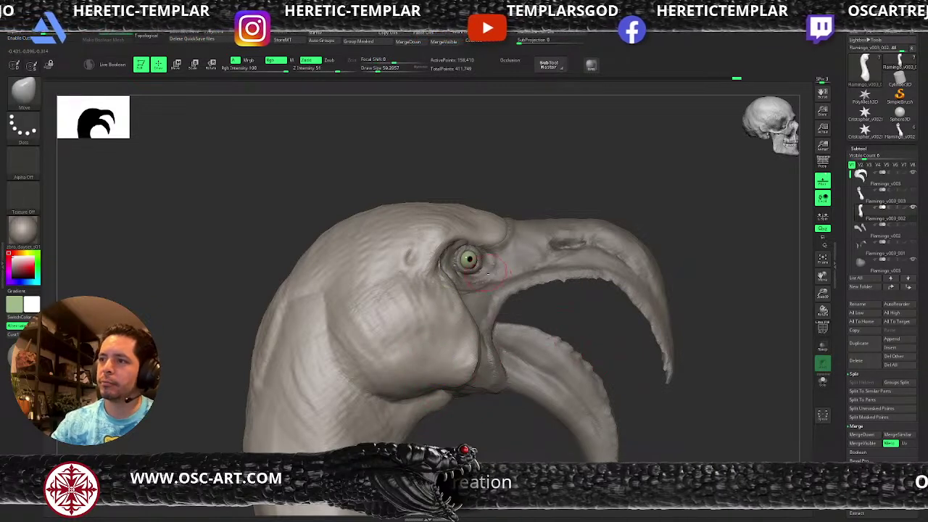
left_click(472, 245, "alt")
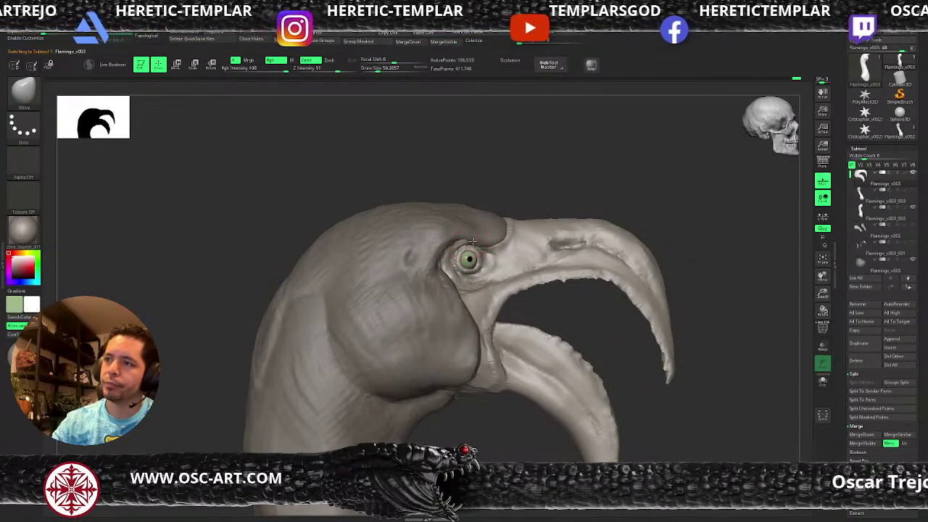
Make the beak piece active and apply the Remesh By Dynamesh deformer to it.
left_click(473, 242, "alt")
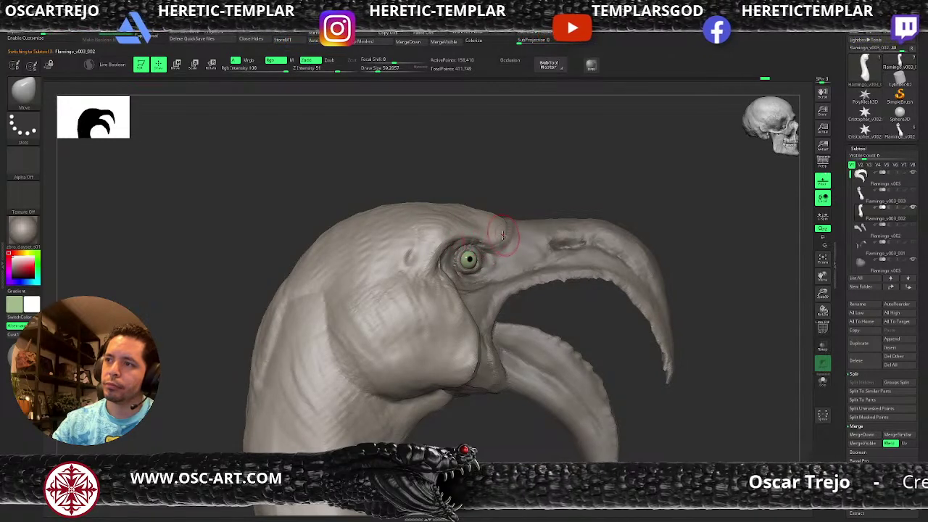
mouse_move(553, 190)
left_mouse_down("alt")
mouse_move(443, 253)
mouse_move(450, 256)
left_mouse_up("alt")
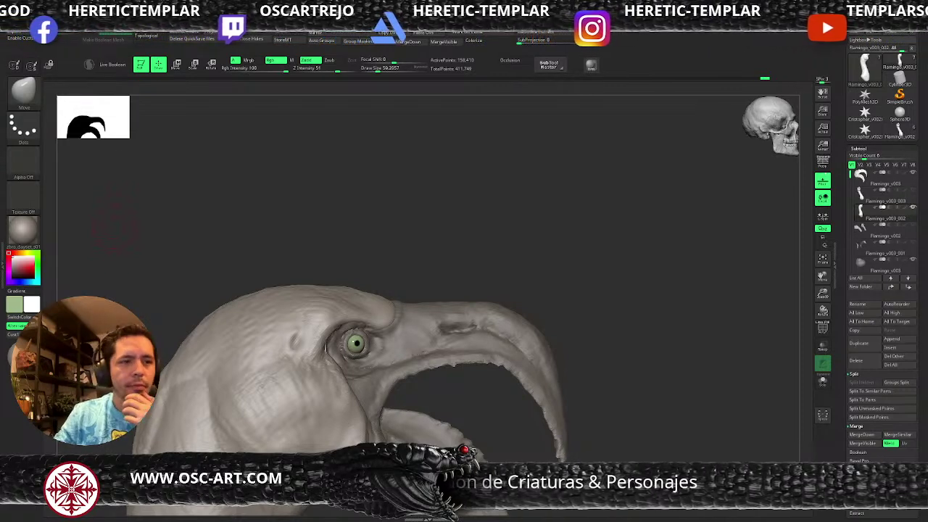
left_click_drag(525, 244, 535, 294)
left_click(483, 358, "alt")
left_click_drag(529, 200, 496, 199, "alt")
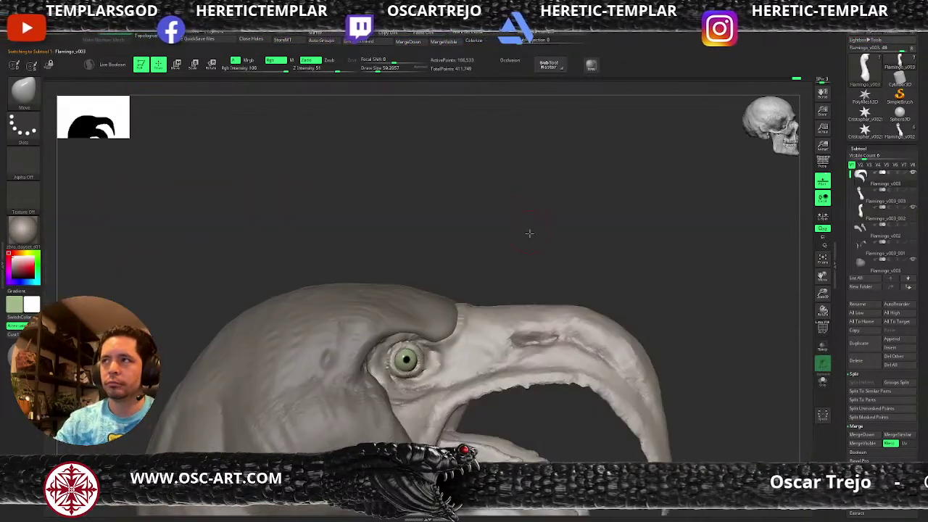
key("shift+f")
key("w")
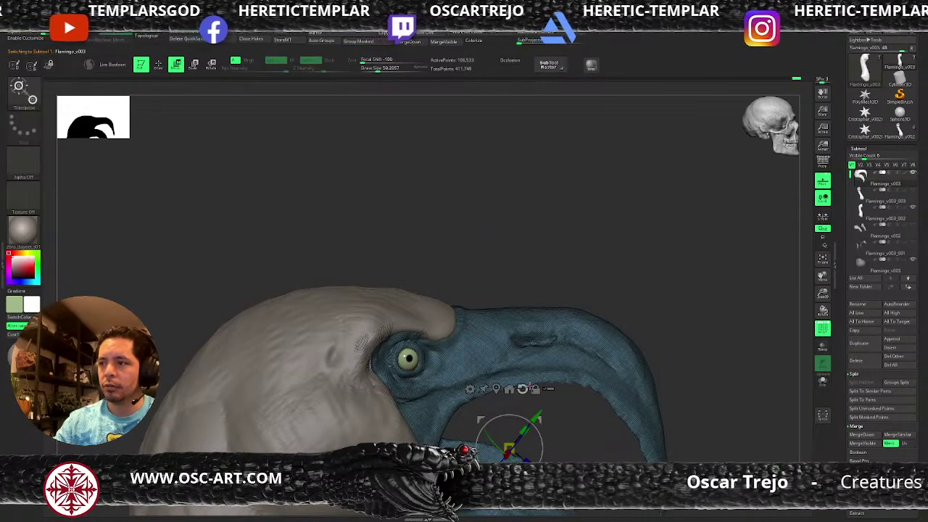
left_click(470, 390)
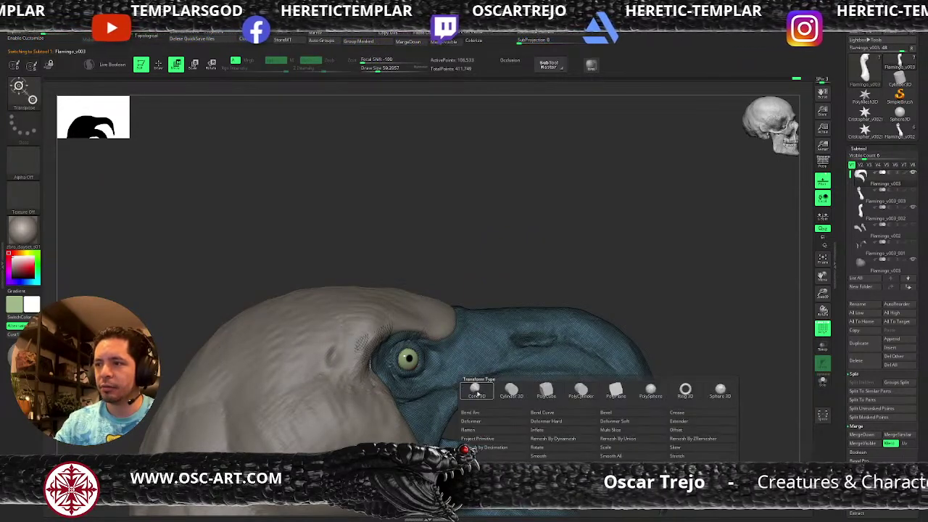
left_click(572, 434)
Accept the remesh on the beak piece, return to Draw mode and hide the wireframe.
left_click_drag(570, 435, 642, 337, "alt")
left_click_drag(509, 305, 535, 376, "alt")
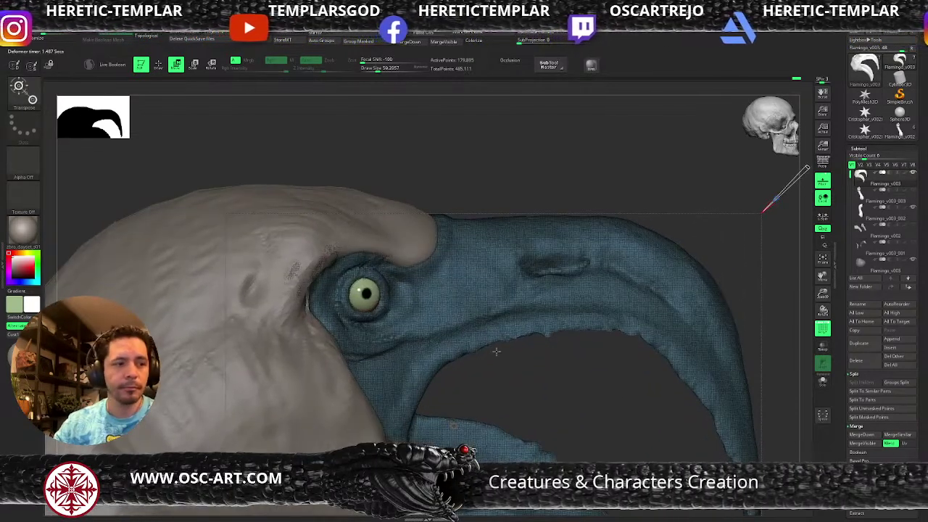
left_click(456, 426)
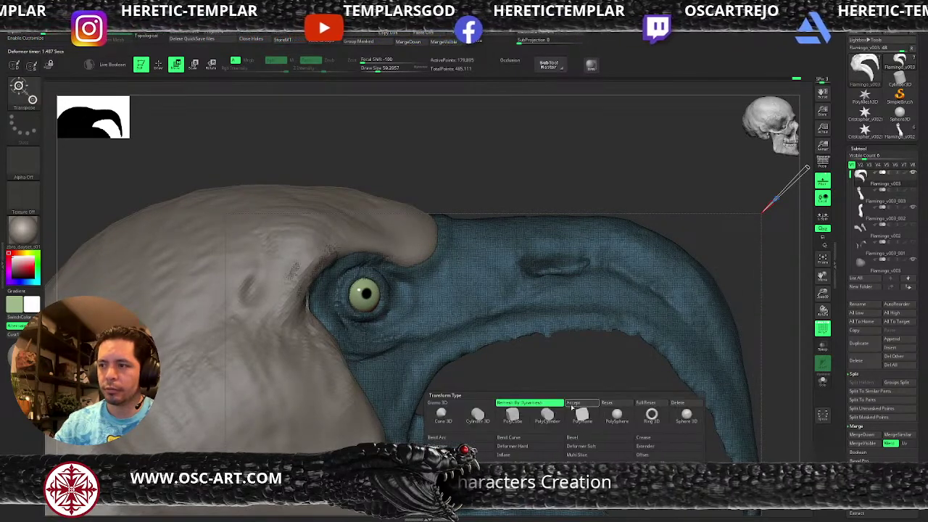
left_click(572, 404)
key("q")
left_click_drag(477, 167, 407, 377, "alt")
key("shift+f")
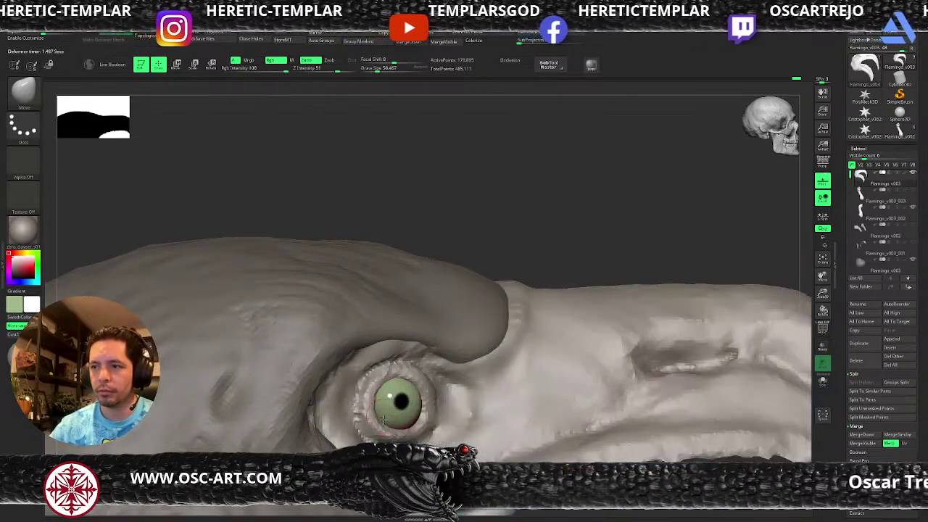
Build up the eyelid rim around the eyeball with the ClayBuildup brush and switch to the Move brush.
key("b")
key("c")
key("b")
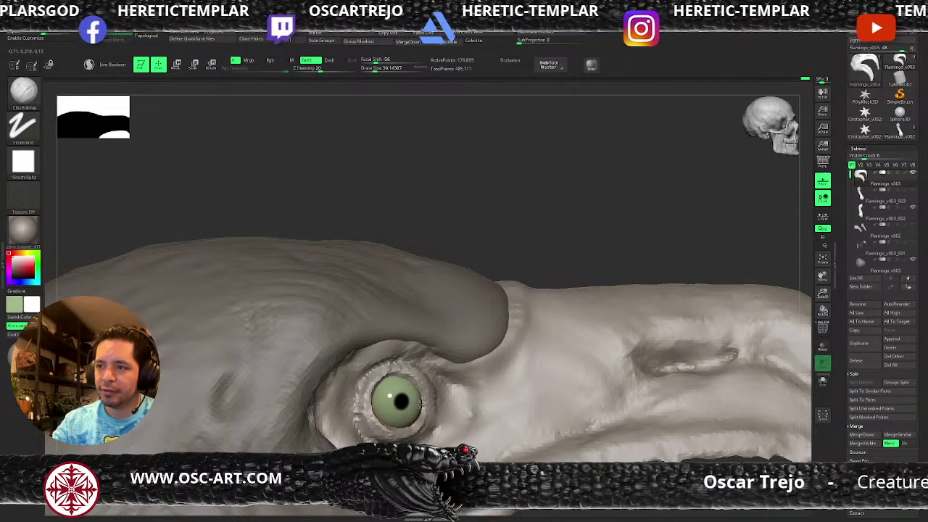
key("b")
key("m")
key("v")
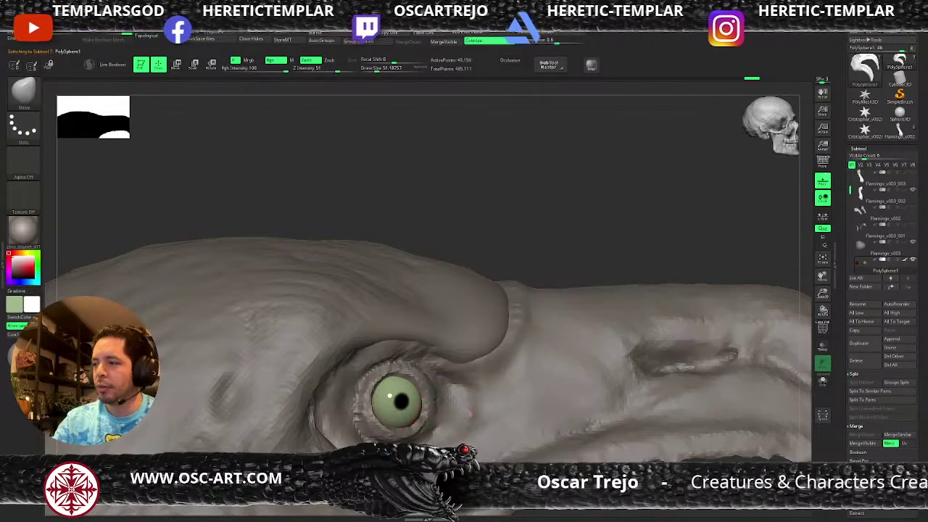
Lower the grey layer's intensity on the eyeballs to about -0.08.
right_click_drag(436, 412, 590, 440, "ctrl")
right_click_drag(668, 434, 653, 345, "alt")
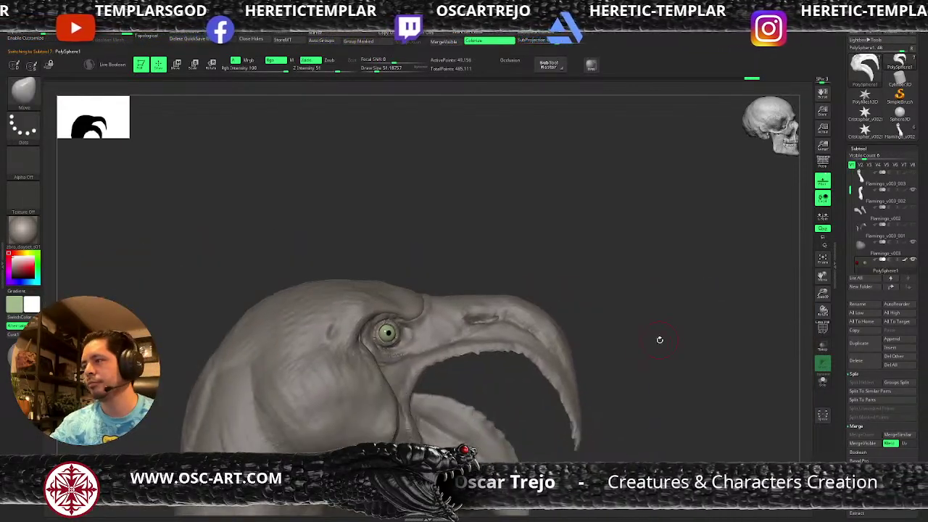
scroll(860, 305, "down", 10)
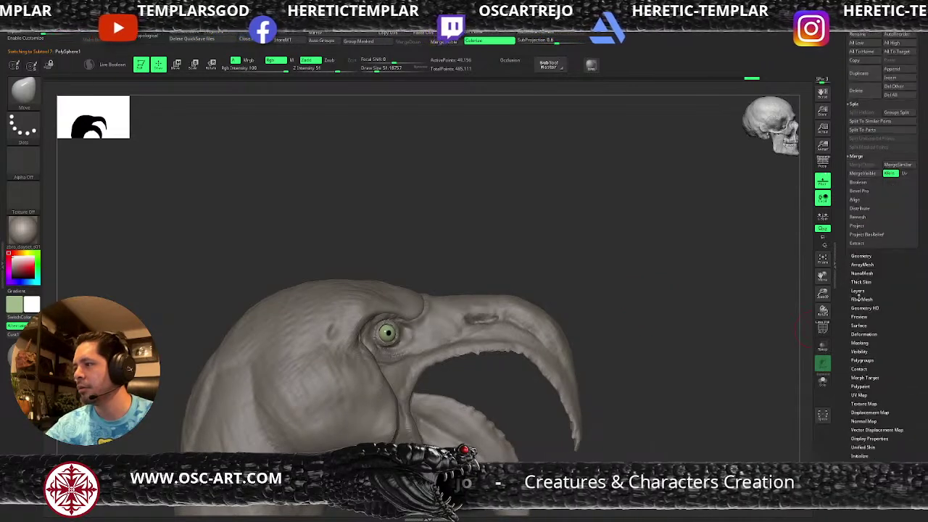
left_click(863, 243)
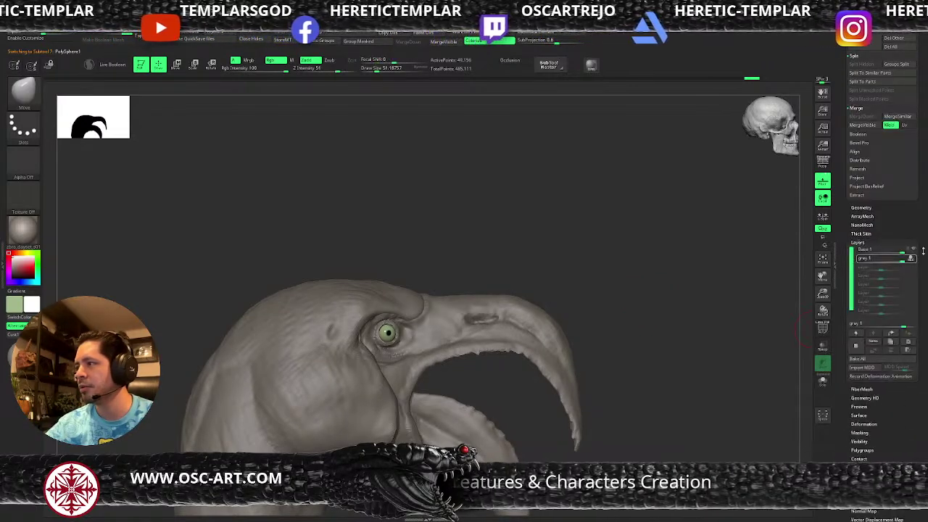
mouse_move(911, 259)
left_click_drag(911, 259, 880, 260)
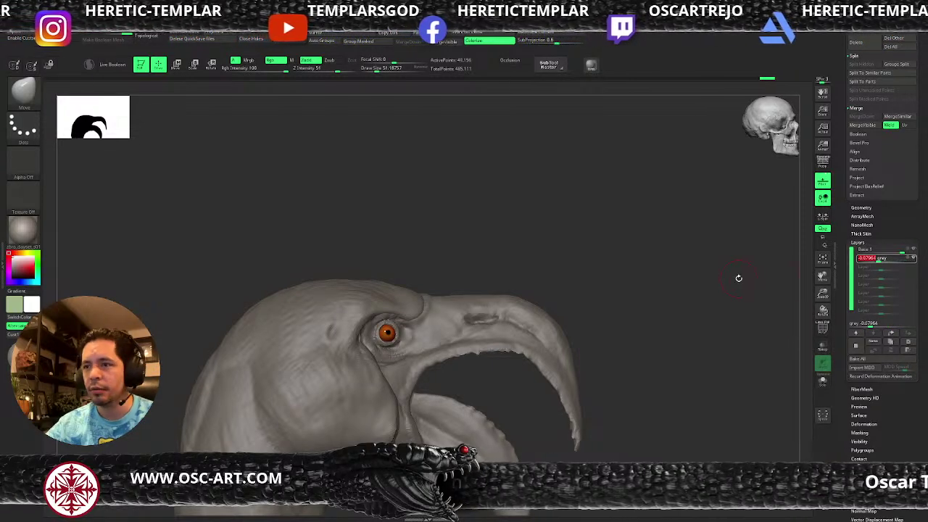
Make the beak piece active and carve the eyelid crease at the eye's front corner with the DamStandard brush.
left_click_drag(670, 268, 538, 356)
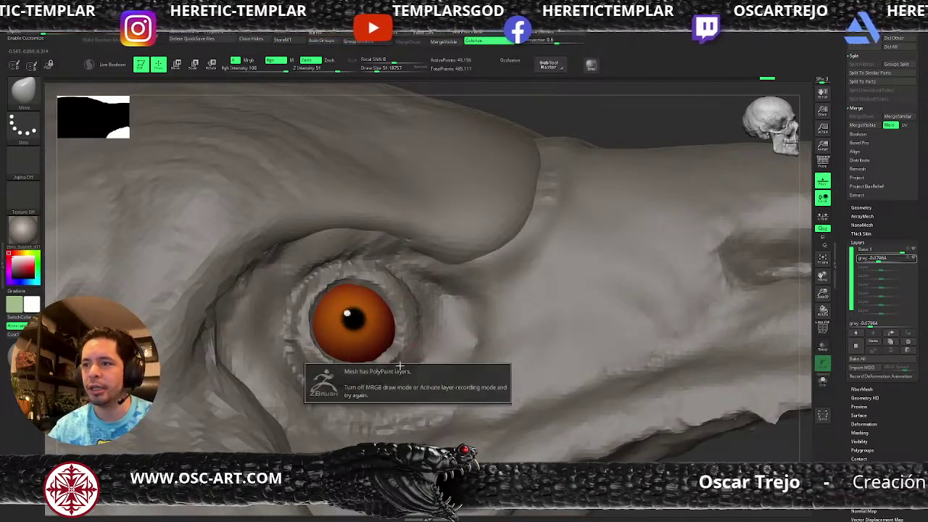
left_click(400, 382, "alt")
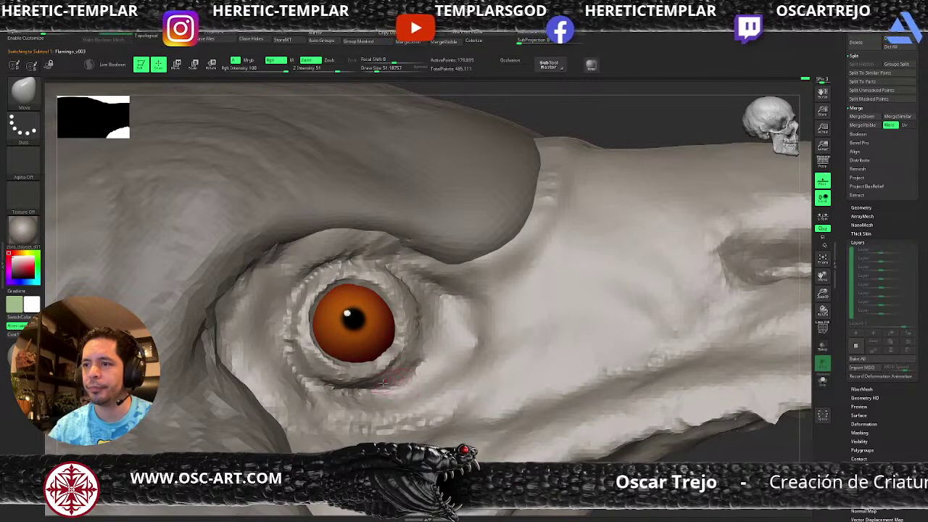
key("b")
key("d")
key("s")
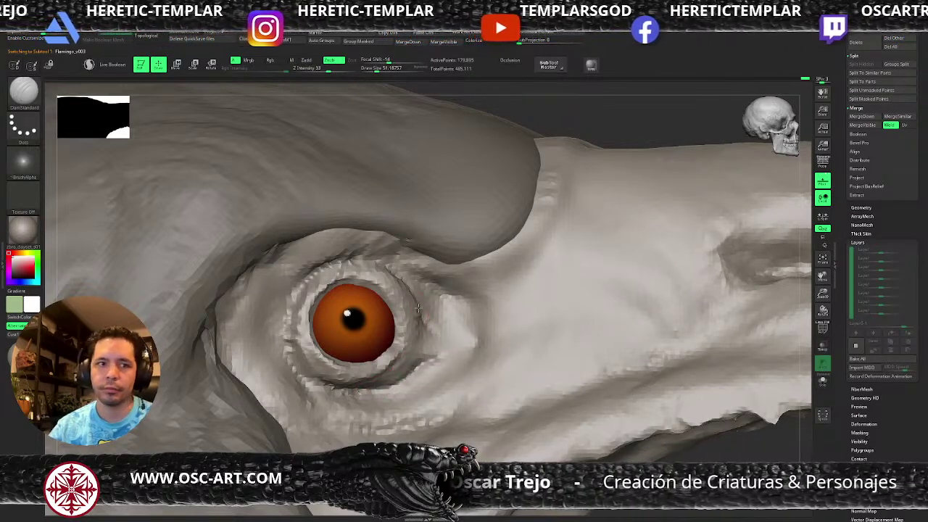
Adjust the eyelid and eye socket shape with the Move brush at draw sizes of about 124 and 71.
key("b")
key("m")
key("v")
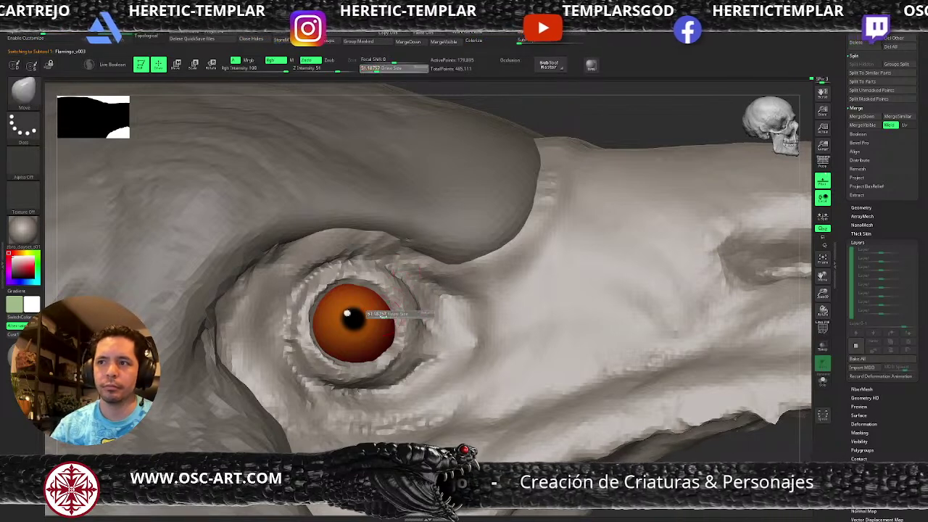
key("s")
left_click_drag(343, 295, 347, 288)
key("s")
left_click_drag(587, 135, 427, 237)
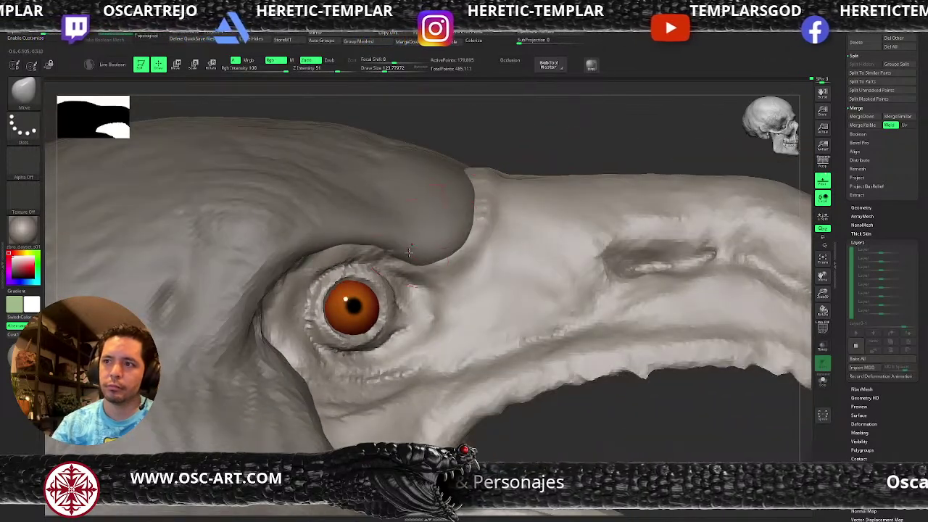
key("s")
left_click_drag(348, 302, 331, 314)
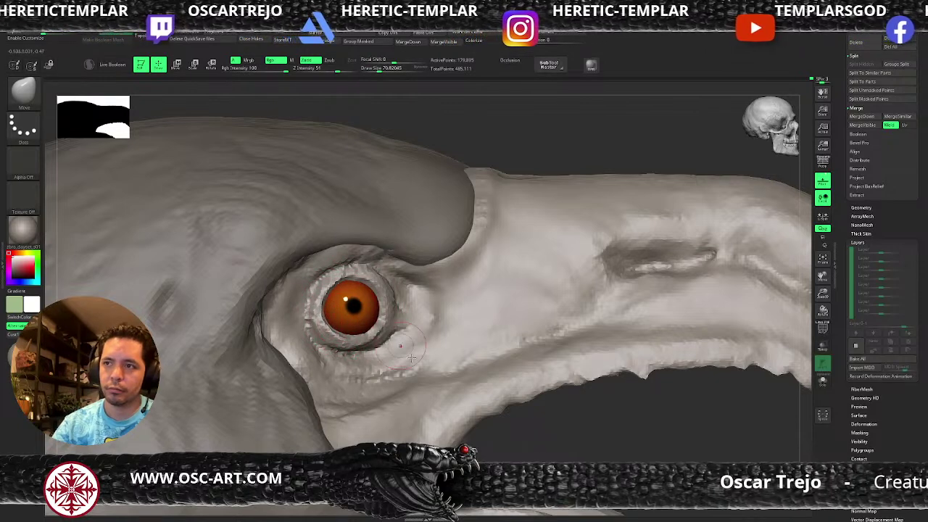
Refine the eyelid's fit against the eyeball from several angles with the Move brush at a draw size of about 62.
left_click_drag(536, 421, 382, 319)
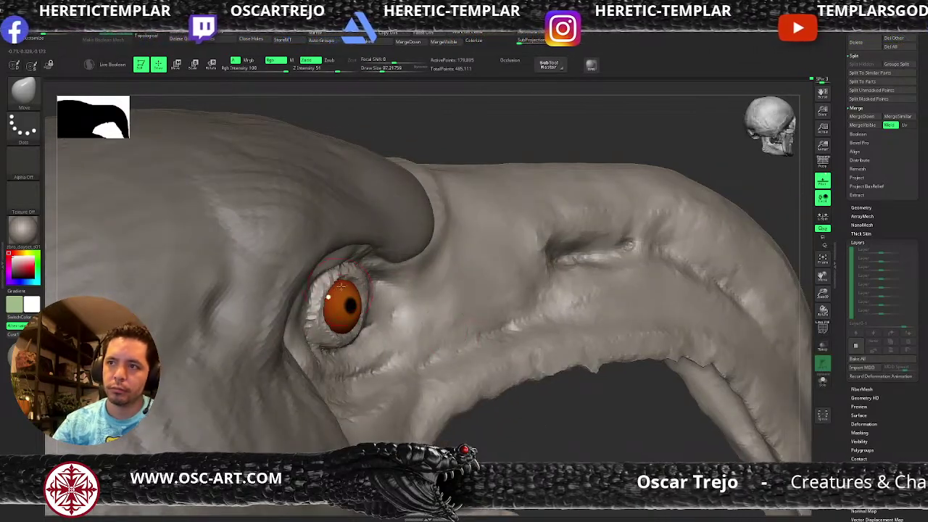
key("s")
left_click_drag(353, 282, 342, 281)
key("s")
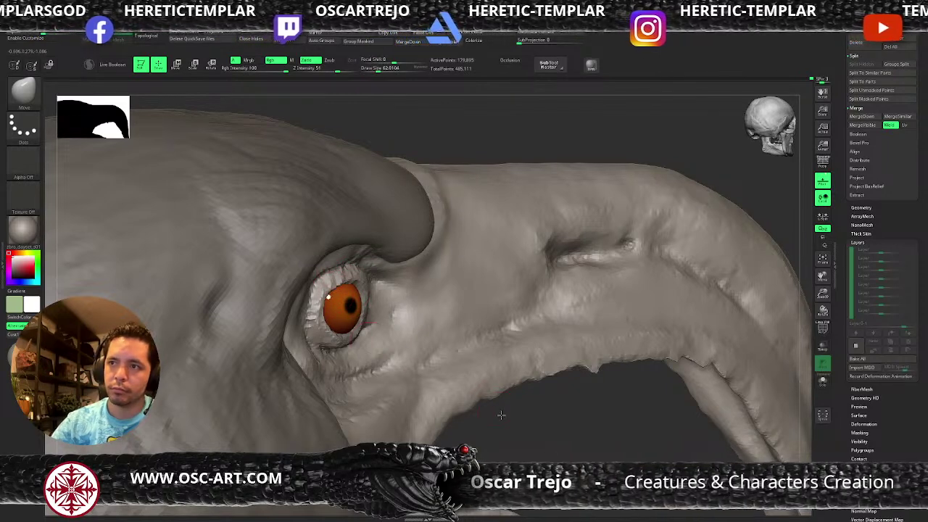
left_click_drag(501, 414, 444, 362)
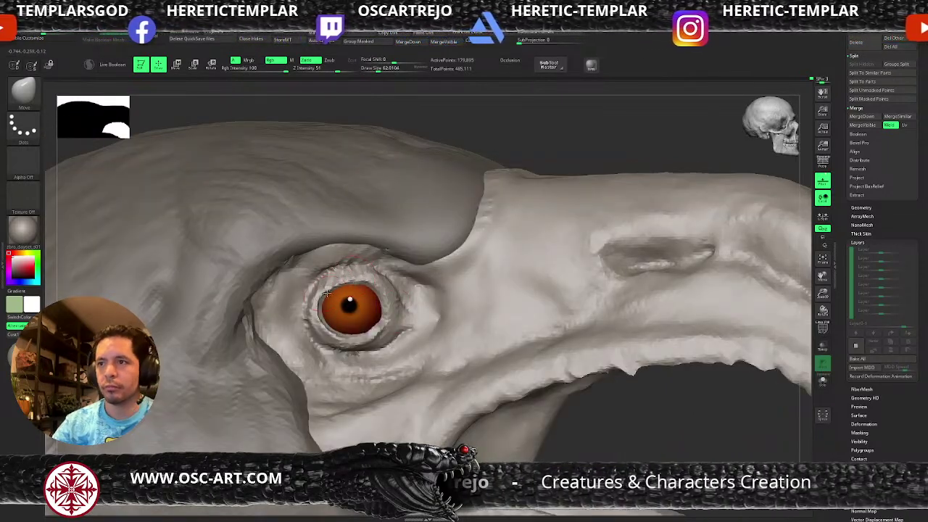
mouse_move(593, 404)
left_mouse_down()
mouse_move(596, 414)
mouse_move(339, 303)
left_mouse_up()
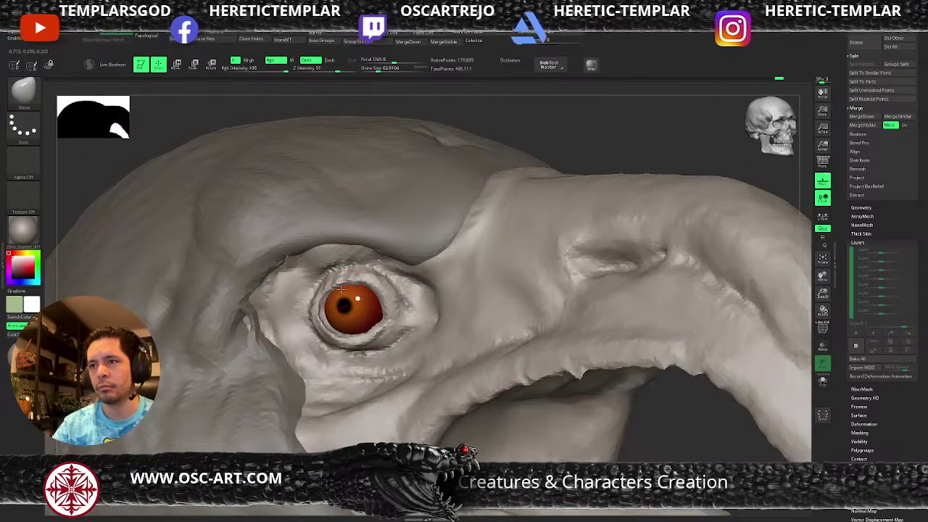
left_click_drag(645, 439, 342, 328)
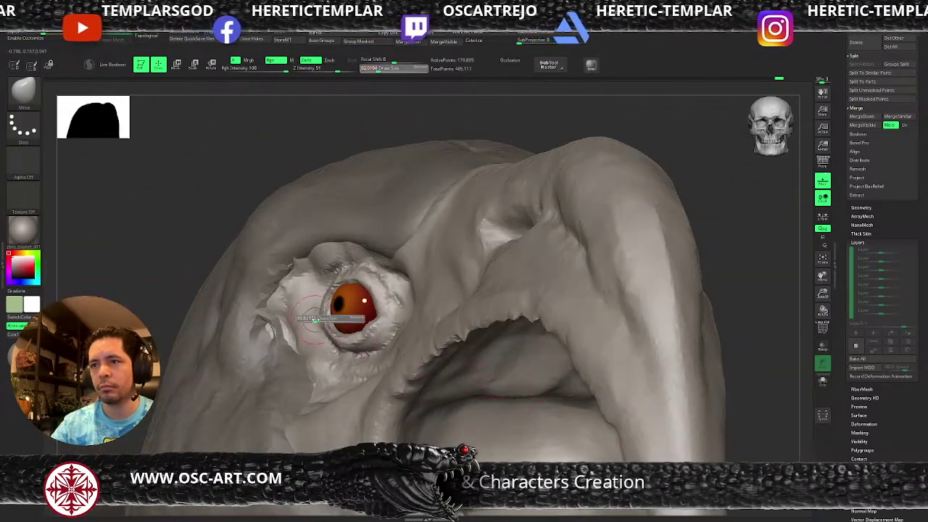
Tuck the eyelid's front edge against the eyeball and adjust the jaw edge with the Move brush at sizes of about 39 and 116.
key("s")
left_click(369, 324)
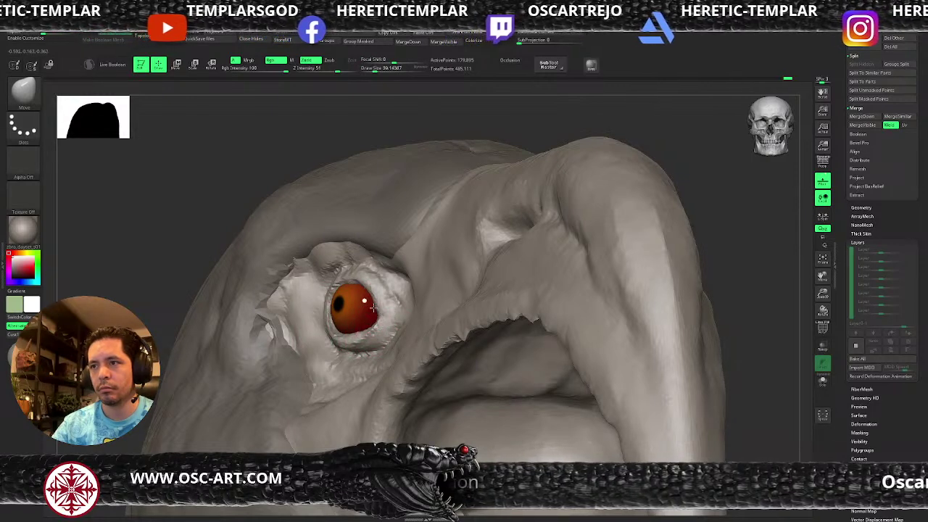
key("s")
left_click(370, 287)
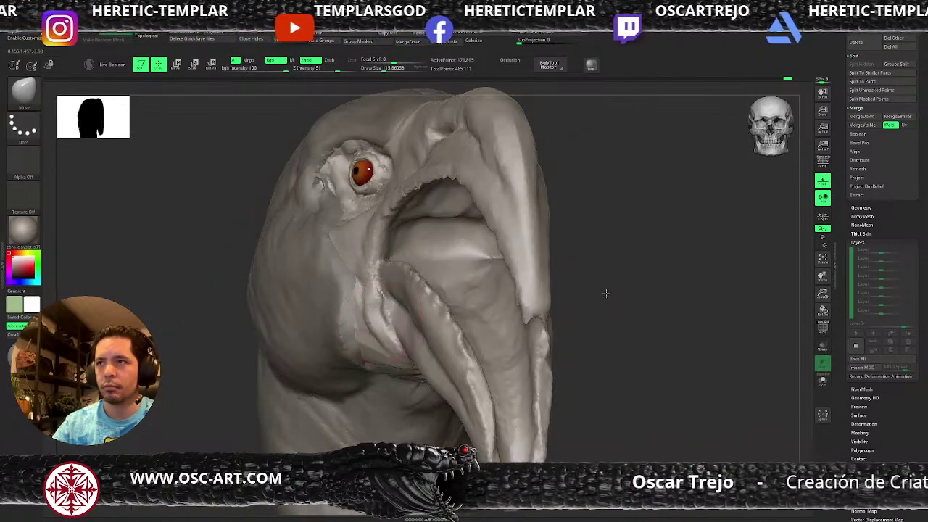
left_click_drag(611, 290, 602, 301, "shift")
left_click_drag(642, 247, 544, 369, "alt")
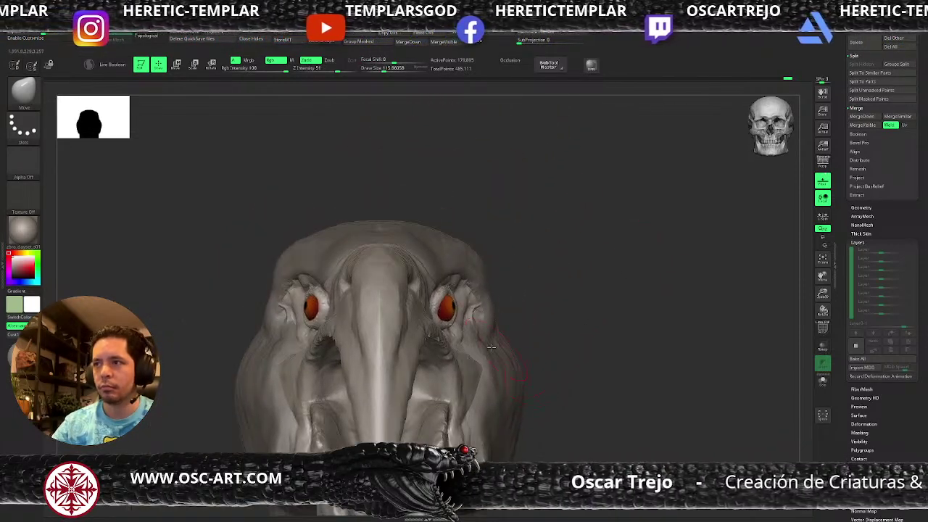
Carve the upper eyelid crease of the opposite eye on the beak piece with the DamStandard brush.
left_click(451, 312, "alt")
key("w")
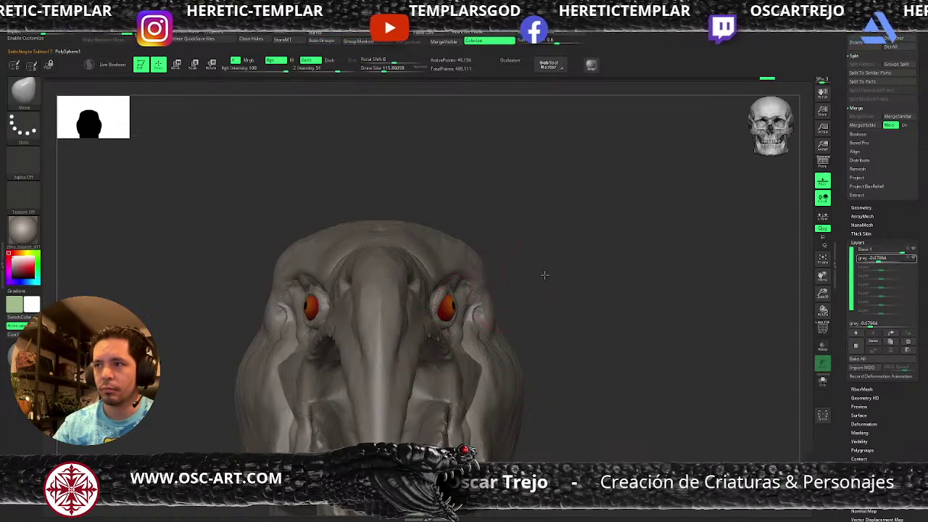
mouse_move(435, 167)
left_mouse_down()
mouse_move(503, 168)
mouse_move(410, 336)
left_mouse_up()
left_click(502, 167)
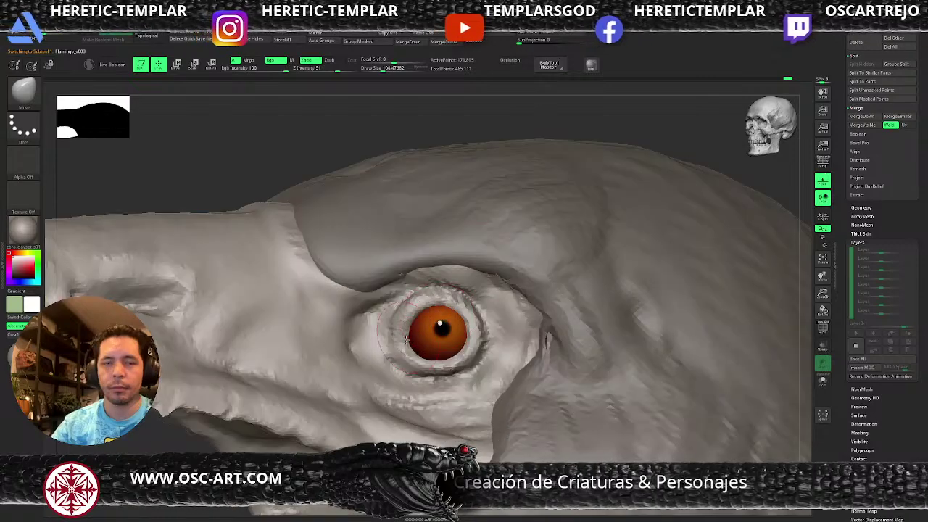
key("b")
key("d")
key("s")
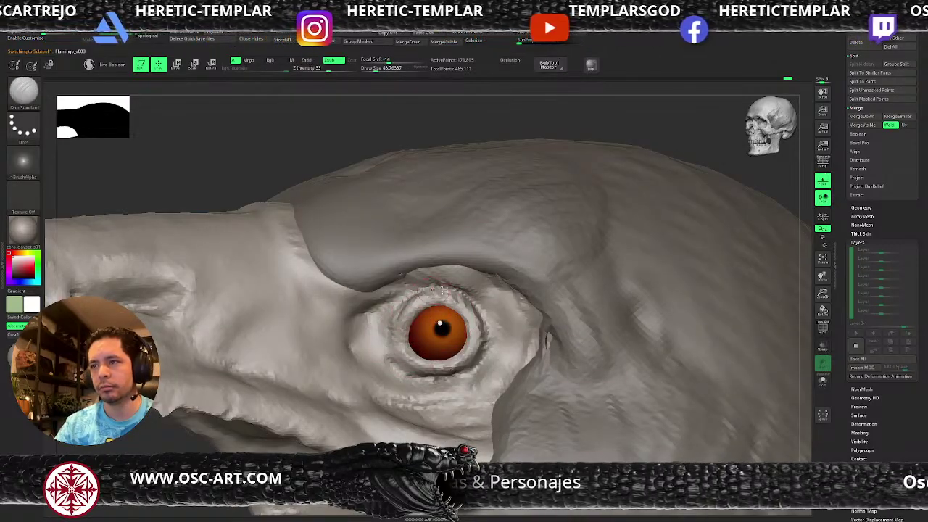
left_click_drag(408, 285, 450, 289)
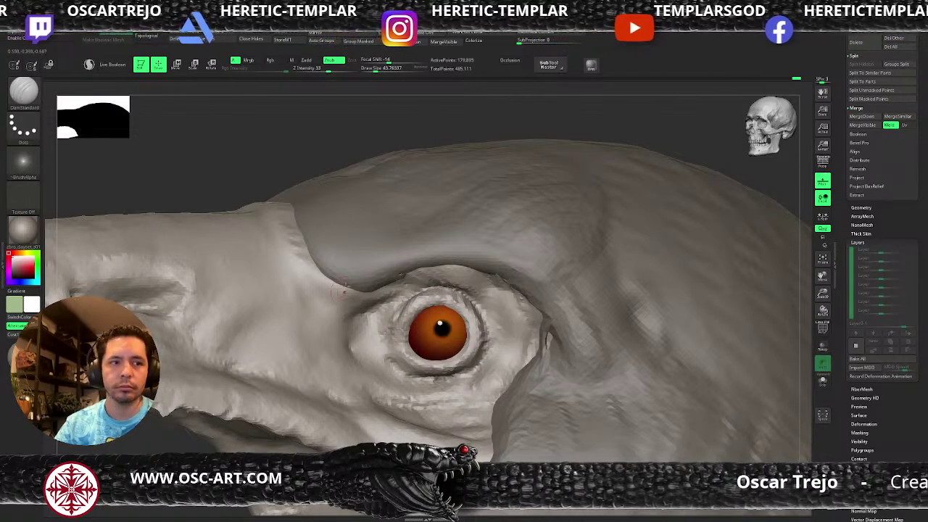
Build up the fold under the brow in front of the eye with the ClayBuildup brush at a draw size of about 59.
left_click_drag(253, 186, 274, 196)
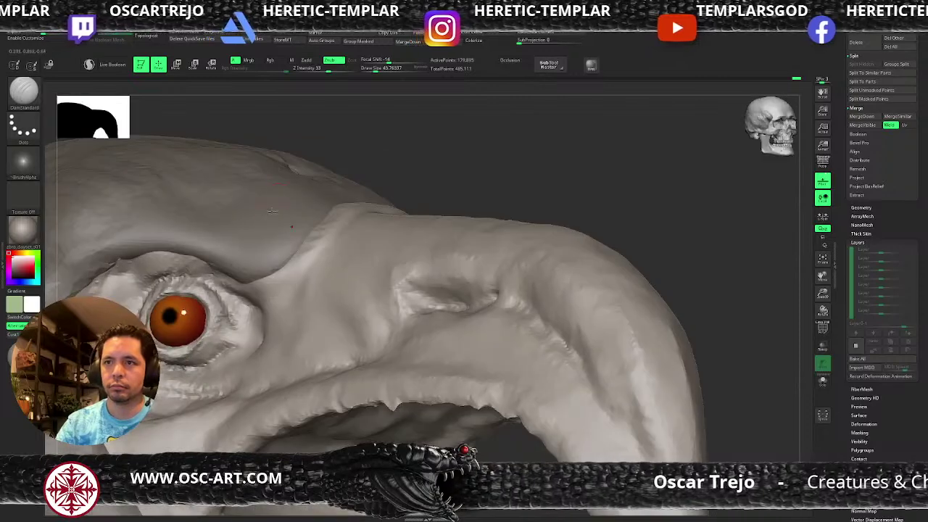
key("b")
key("c")
key("b")
left_click_drag(467, 154, 410, 189)
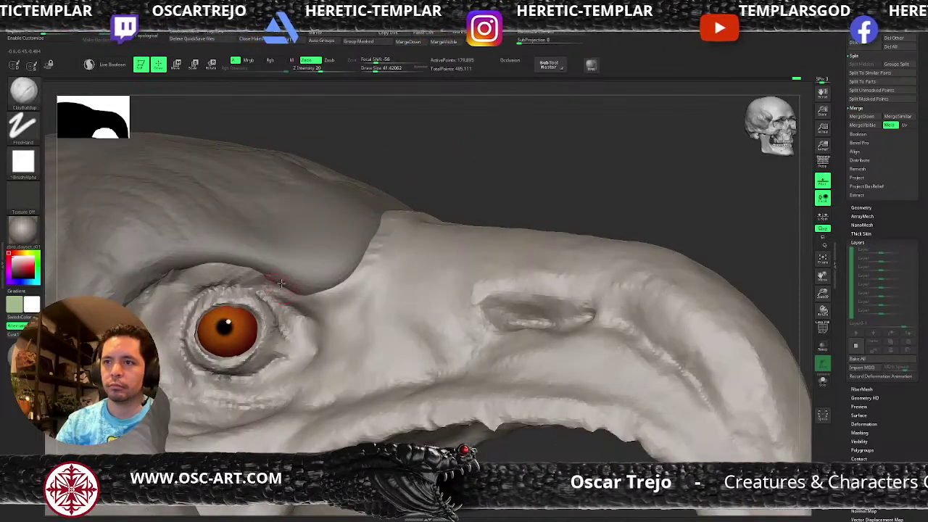
key("s")
left_click_drag(276, 291, 280, 291)
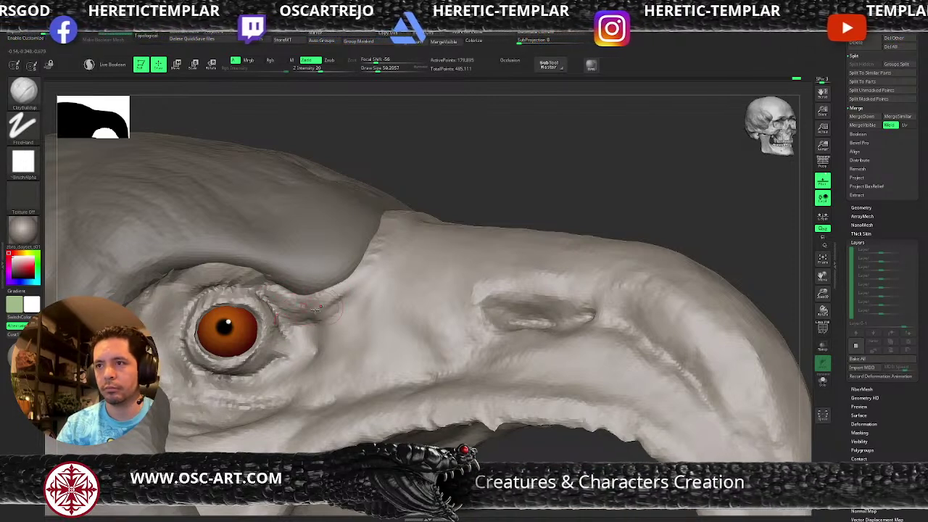
Carve the crease from the eye's front corner up along the brow seam with the DamStandard brush.
key("b")
key("d")
key("s")
mouse_move(310, 311)
left_mouse_down()
mouse_move(345, 296)
mouse_move(341, 305)
mouse_move(373, 265)
mouse_move(351, 290)
left_mouse_up()
Isolate the beak piece, smooth its rough surface above and behind the eye socket, and restore the other parts.
key("b")
key("c")
key("b")
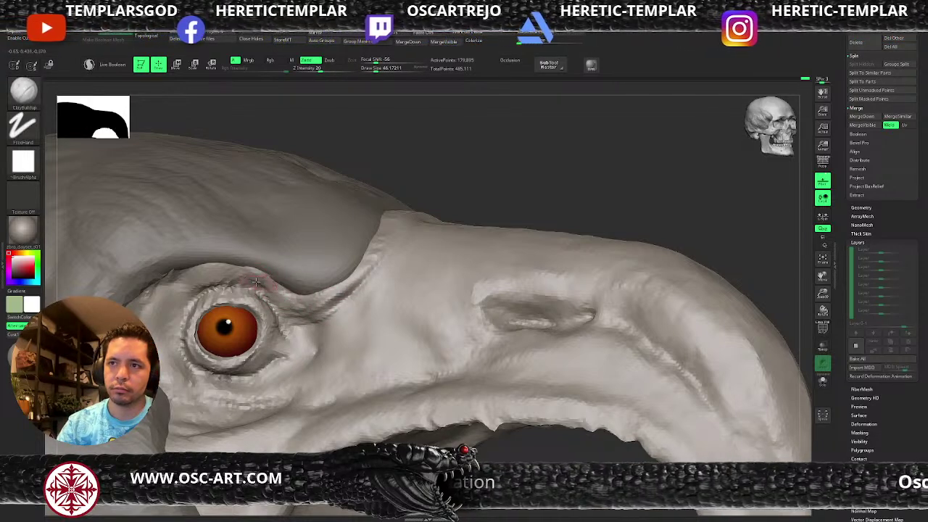
key("bracketright")
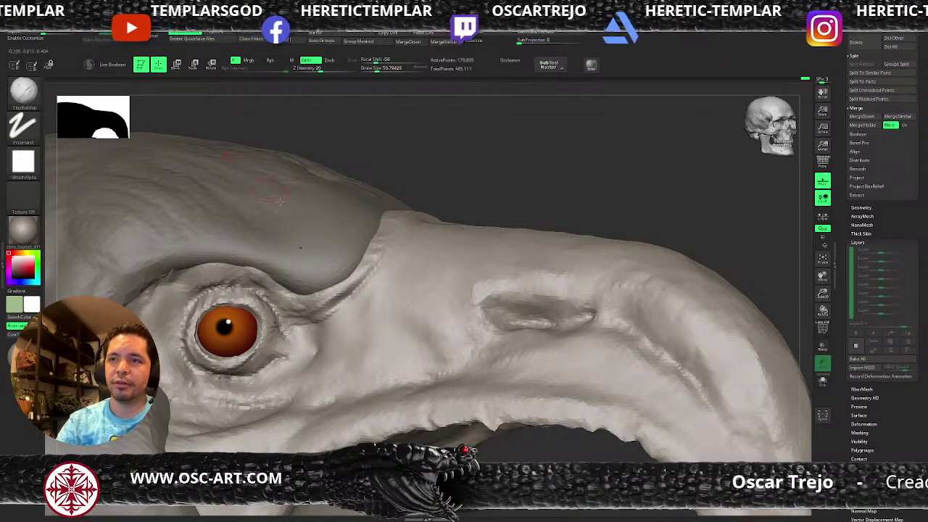
left_click(823, 380)
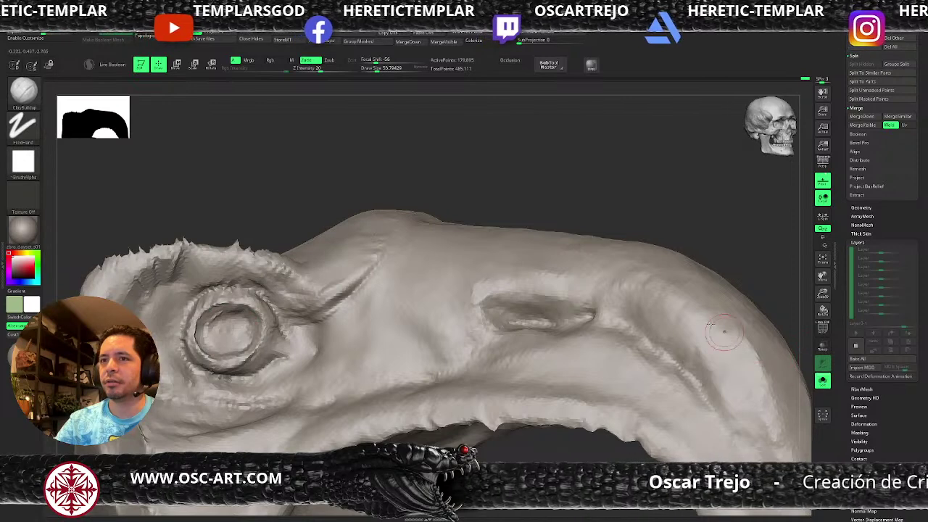
key("bracketright")
key("bracketright")
key("bracketright")
key("bracketright")
left_click_drag(257, 238, 251, 243)
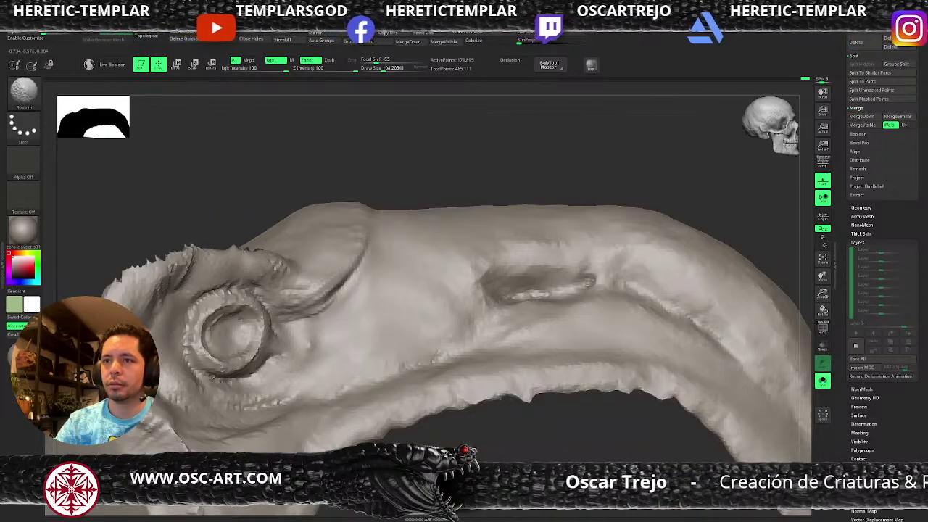
key("shift")
left_click_drag(185, 270, 109, 286, "shift")
left_click_drag(163, 238, 210, 255)
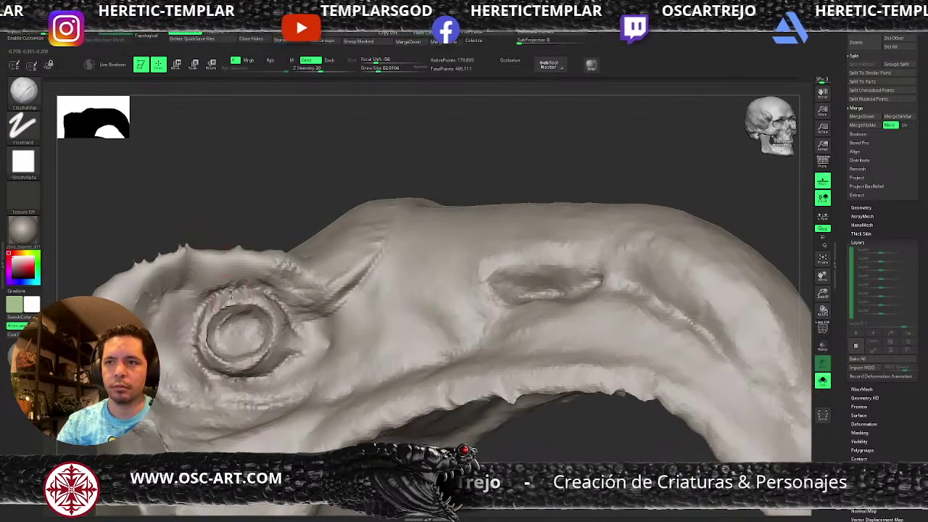
mouse_move(265, 195)
left_mouse_down()
mouse_move(205, 191)
mouse_move(257, 182)
mouse_move(287, 263)
left_mouse_up()
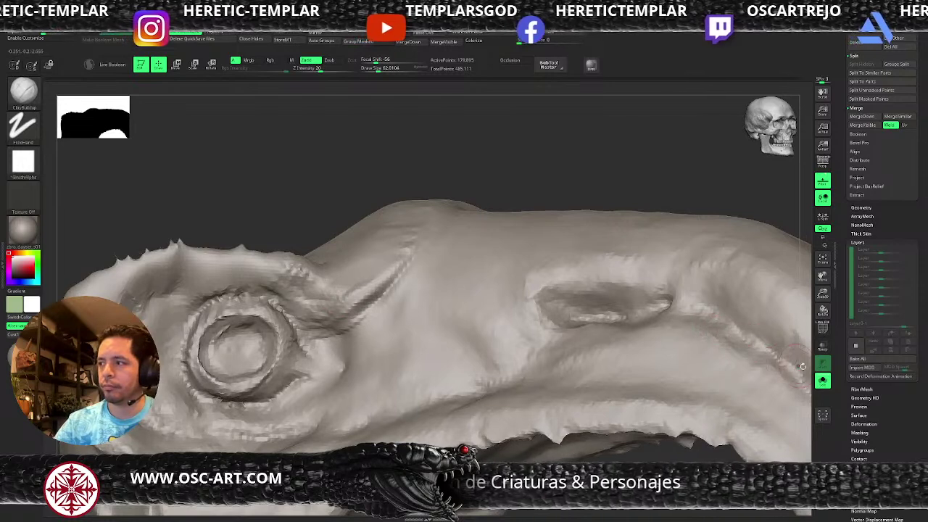
left_click(823, 380)
Deepen the crease over the rear half of the upper eyelid with the DamStandard brush.
key("b")
key("d")
key("s")
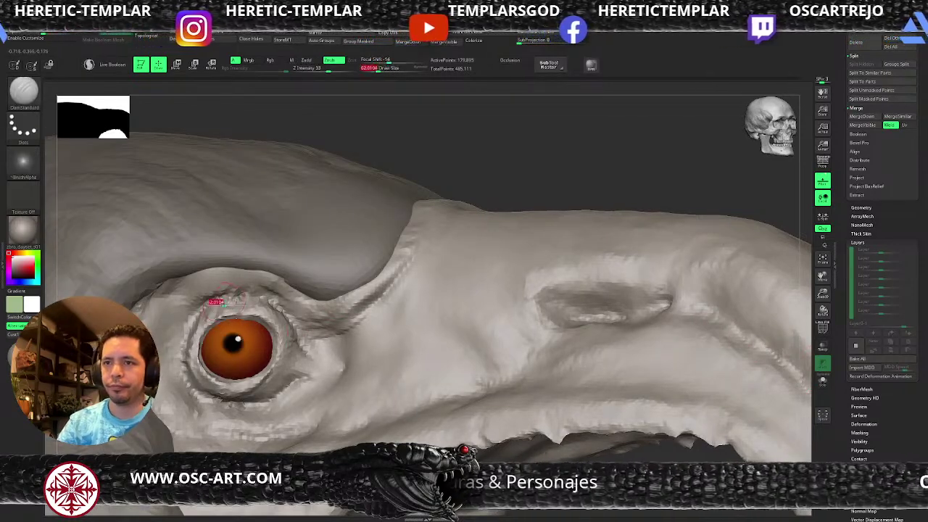
mouse_move(213, 305)
left_mouse_down()
mouse_move(254, 296)
mouse_move(215, 300)
mouse_move(190, 323)
left_mouse_up()
Adjust the lower rear edge of the eyelid with the Move brush.
key("b")
key("m")
key("v")
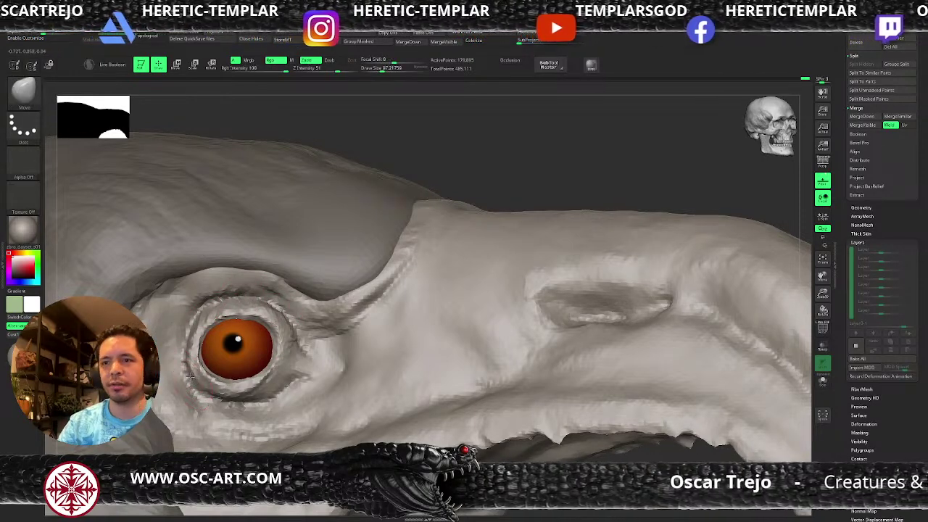
key("s")
mouse_move(224, 397)
left_mouse_down()
mouse_move(235, 412)
mouse_move(187, 362)
left_mouse_up()
Set the DamStandard brush to a draw size of about 108 for the area behind the eye.
key("s")
key("b")
key("d")
key("s")
key("s")
key("s")
left_click_drag(192, 313, 189, 311)
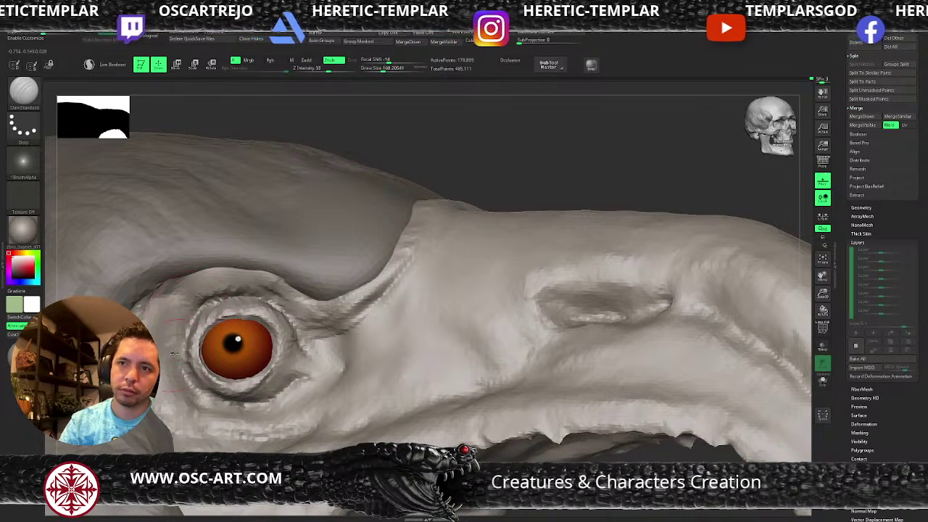
Build up the skin fold above, behind and below the eye with the ClayBuildup brush at a draw size of about 108.
key("b")
key("c")
key("b")
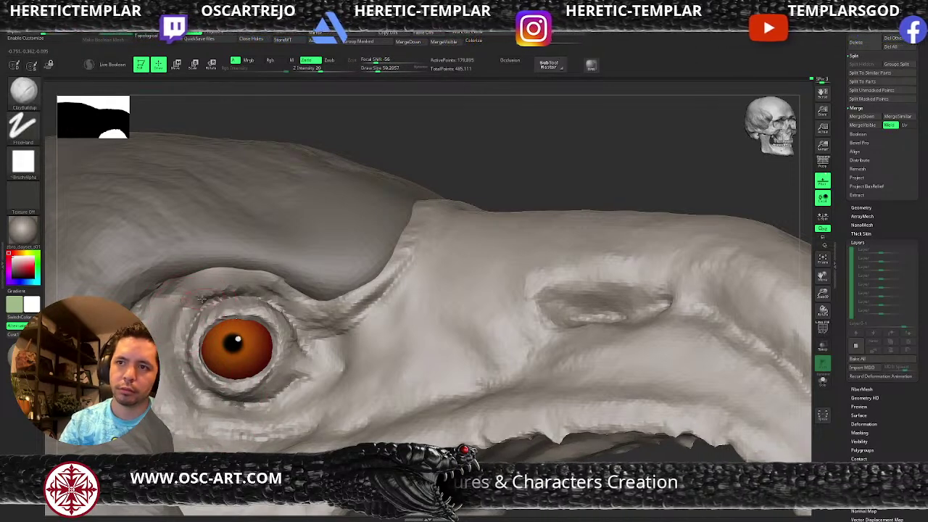
left_click_drag(192, 316, 228, 286)
mouse_move(165, 309)
left_mouse_down()
mouse_move(231, 300)
mouse_move(226, 270)
mouse_move(258, 272)
mouse_move(215, 281)
mouse_move(286, 294)
mouse_move(341, 322)
mouse_move(276, 284)
mouse_move(219, 287)
mouse_move(185, 312)
mouse_move(197, 296)
mouse_move(185, 290)
mouse_move(138, 303)
left_mouse_up()
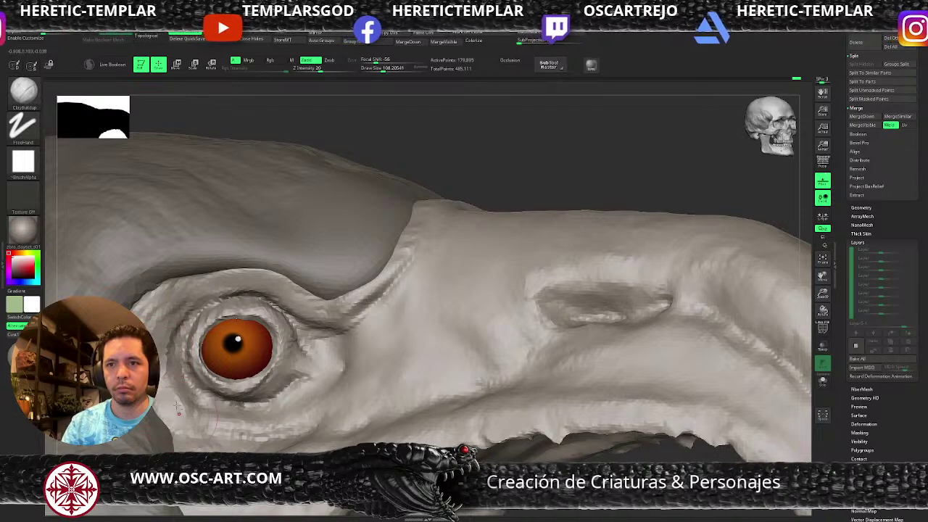
mouse_move(177, 413)
left_mouse_down()
mouse_move(191, 400)
mouse_move(190, 427)
mouse_move(243, 434)
mouse_move(310, 385)
mouse_move(284, 426)
mouse_move(342, 367)
left_mouse_up()
mouse_move(304, 425)
left_mouse_down()
mouse_move(249, 444)
mouse_move(192, 440)
mouse_move(319, 422)
left_mouse_up()
Carve the crease under the lower eyelid and the wrinkles at the eye's front corner with the DamStandard brush.
left_click_drag(550, 194, 383, 234)
mouse_move(347, 259)
left_mouse_down("alt")
mouse_move(416, 249)
mouse_move(419, 355)
left_mouse_up("alt")
key("b")
key("d")
key("s")
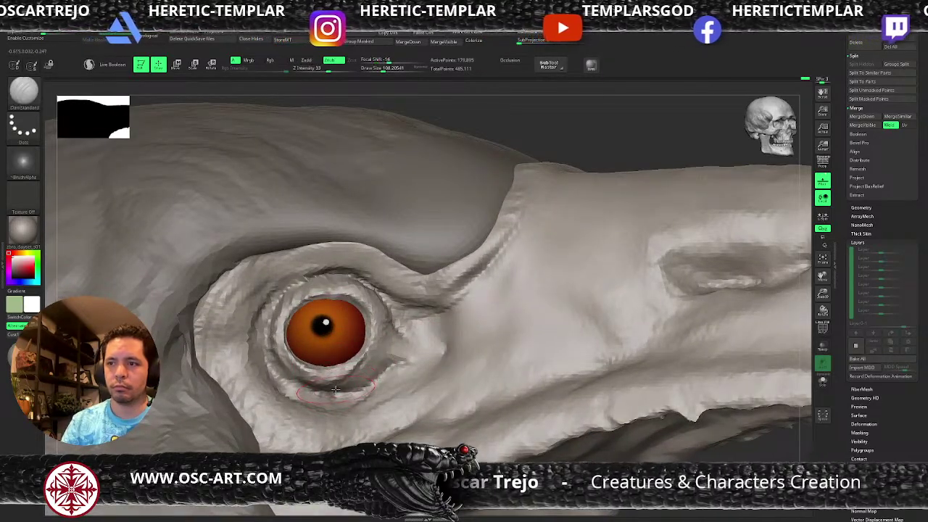
left_click_drag(336, 389, 380, 360)
mouse_move(345, 385)
left_mouse_down()
mouse_move(375, 366)
mouse_move(408, 364)
mouse_move(383, 350)
mouse_move(372, 361)
left_mouse_up()
key("b")
key("s")
key("l")
key("s")
mouse_move(368, 367)
left_mouse_down()
mouse_move(390, 338)
mouse_move(375, 285)
mouse_move(365, 369)
left_mouse_up()
Reshape the front of the upper eyelid against the eyeball with the Move brush at a draw size of about 87.
key("b")
key("m")
key("v")
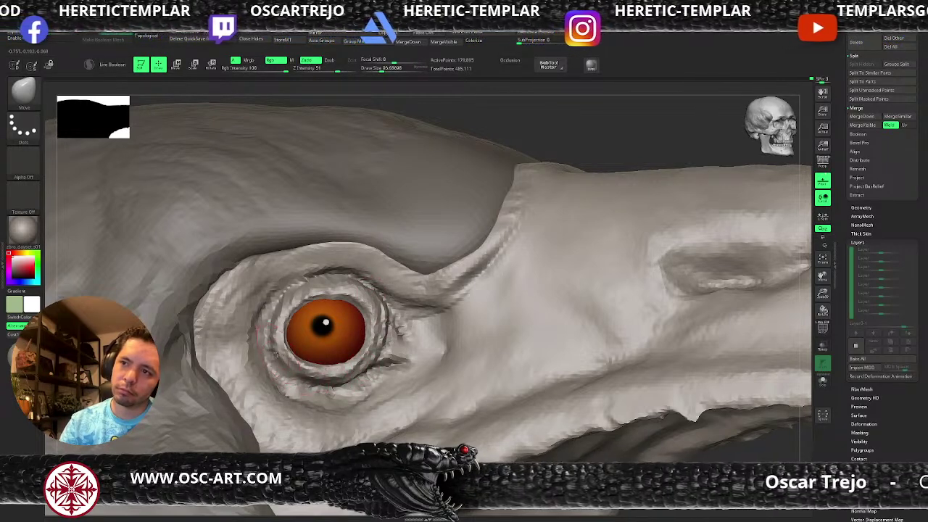
key("s")
left_click(357, 292)
left_click_drag(360, 287, 369, 307)
key("s")
left_click(365, 306)
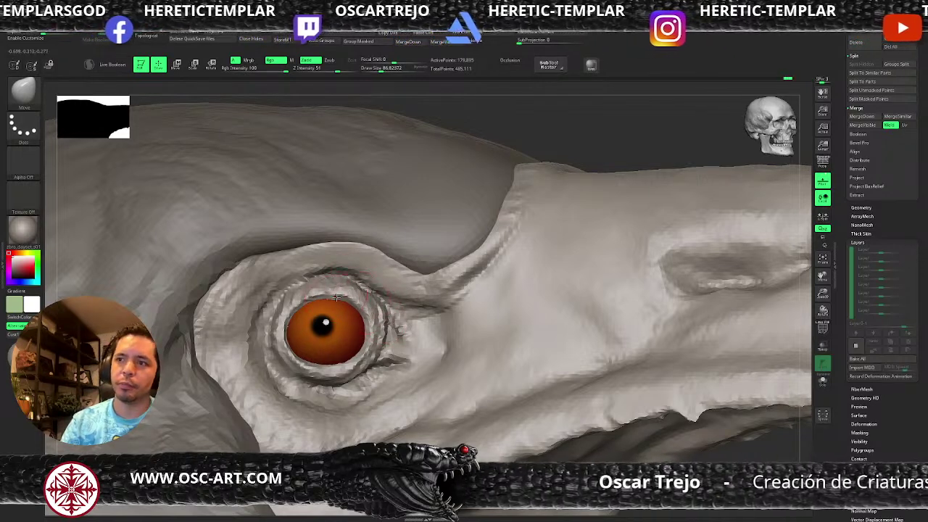
key("b")
key("s")
key("t")
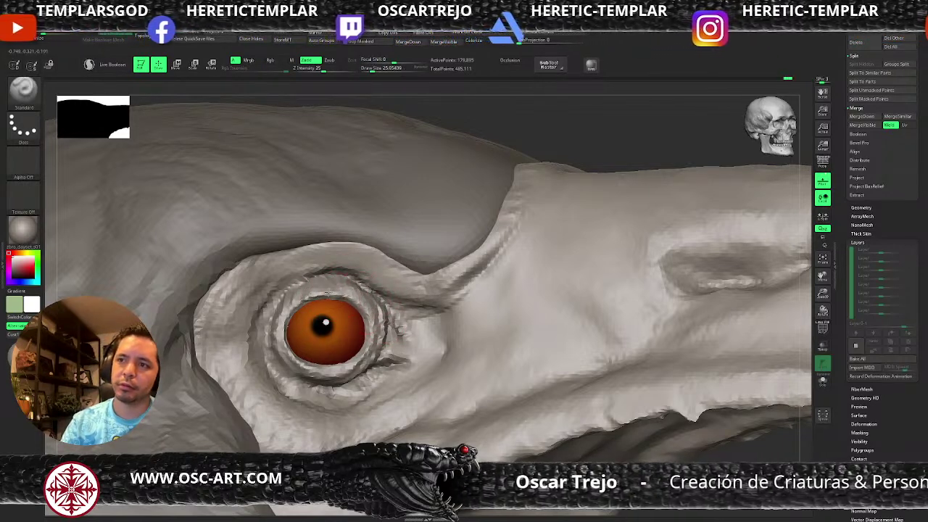
key("s")
left_click(308, 355)
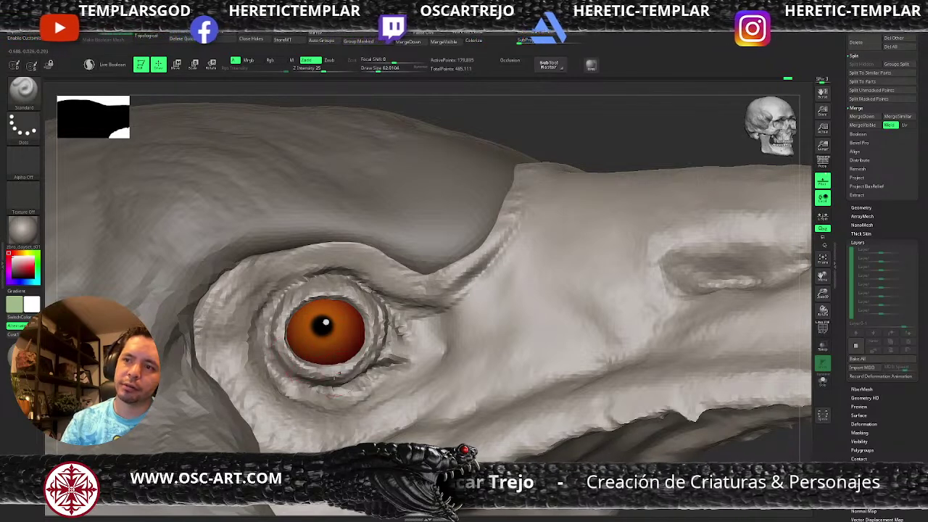
left_click_drag(339, 374, 298, 368)
key("ctrl+z")
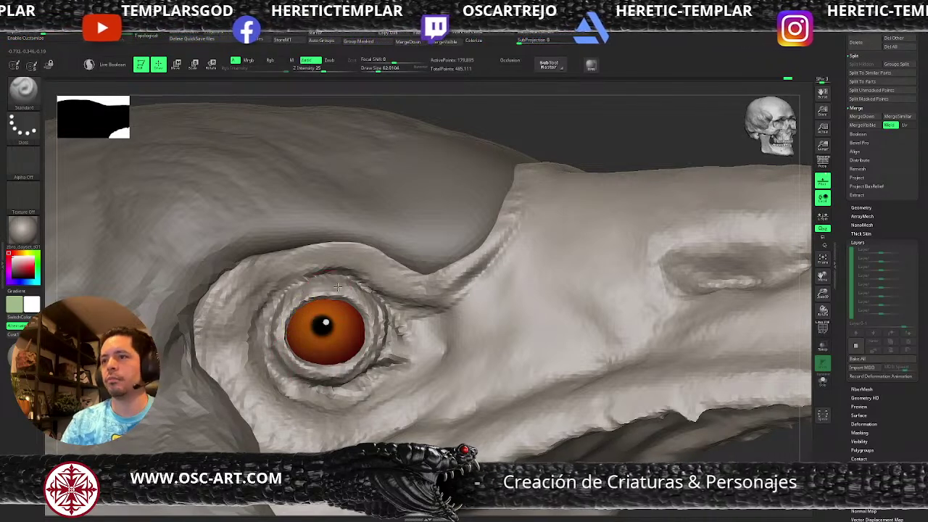
Adjust the upper eyelid and the fold under the brow with the Move brush at a draw size of about 132.
key("b")
key("m")
key("v")
key("s")
left_click_drag(354, 282, 372, 280)
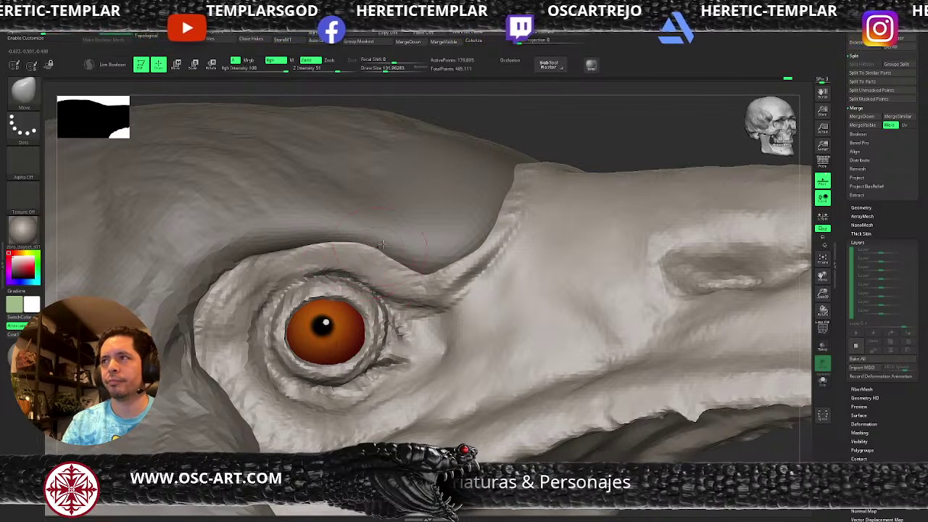
left_click_drag(615, 142, 544, 183, "alt")
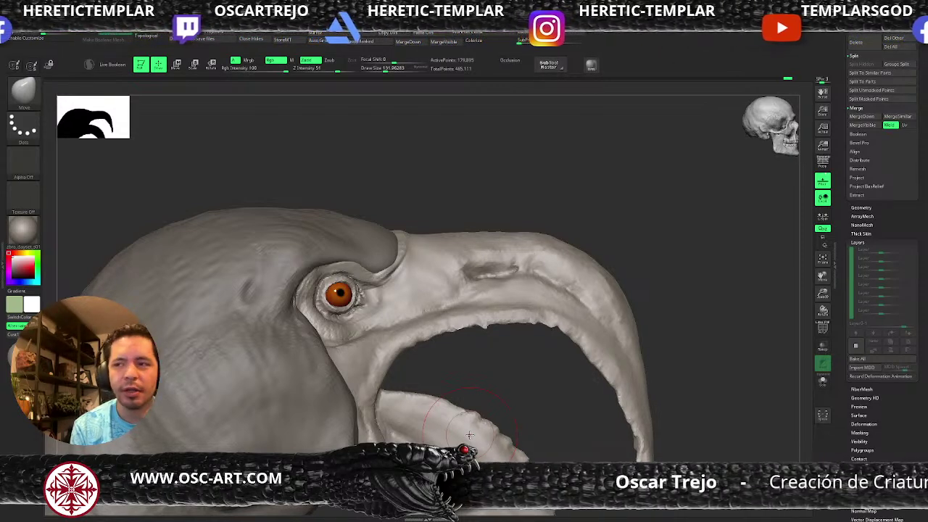
mouse_move(440, 370)
left_mouse_down()
mouse_move(467, 386)
mouse_move(324, 290)
left_mouse_up()
scroll(355, 294, "up", 5)
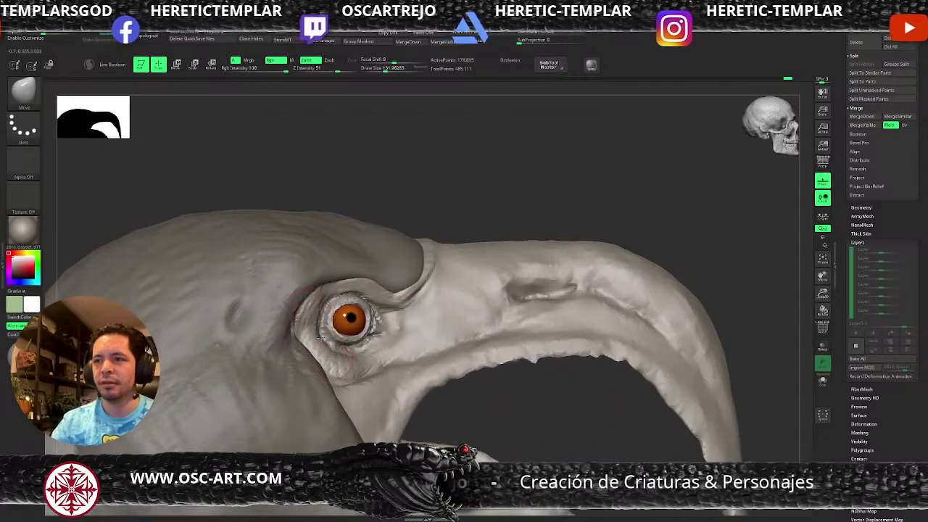
Carve wrinkles from the eye's front corner toward the beak with the DamStandard brush at a draw size of about 35, and soften them.
key("b")
key("d")
key("s")
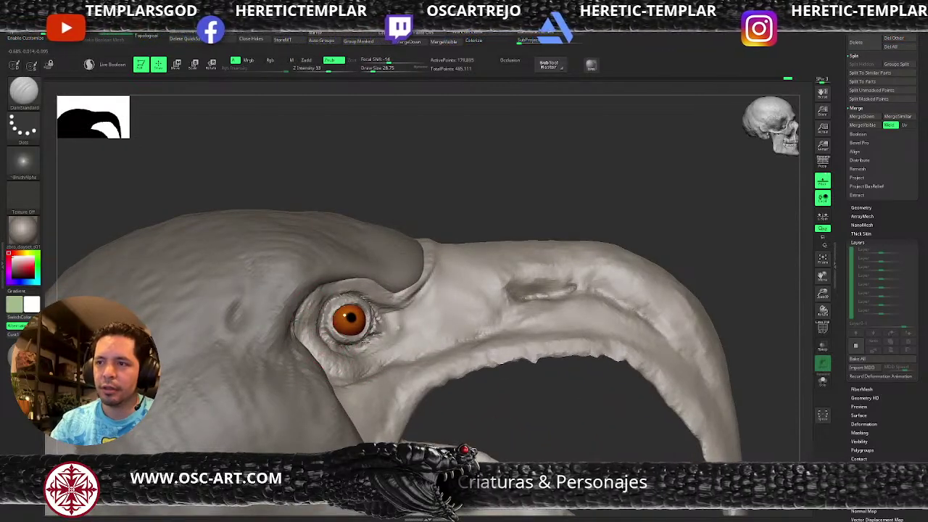
key("s")
left_click_drag(414, 320, 430, 312)
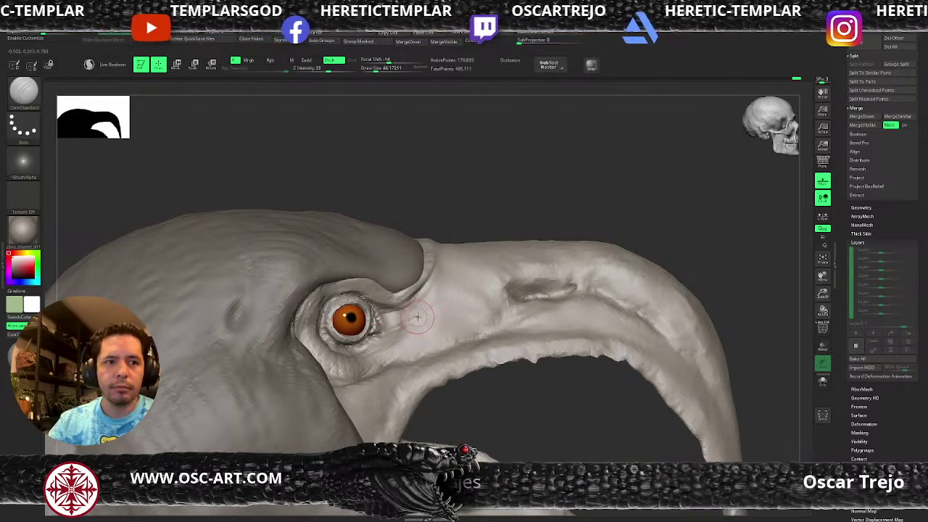
key("bracketleft")
key("bracketleft")
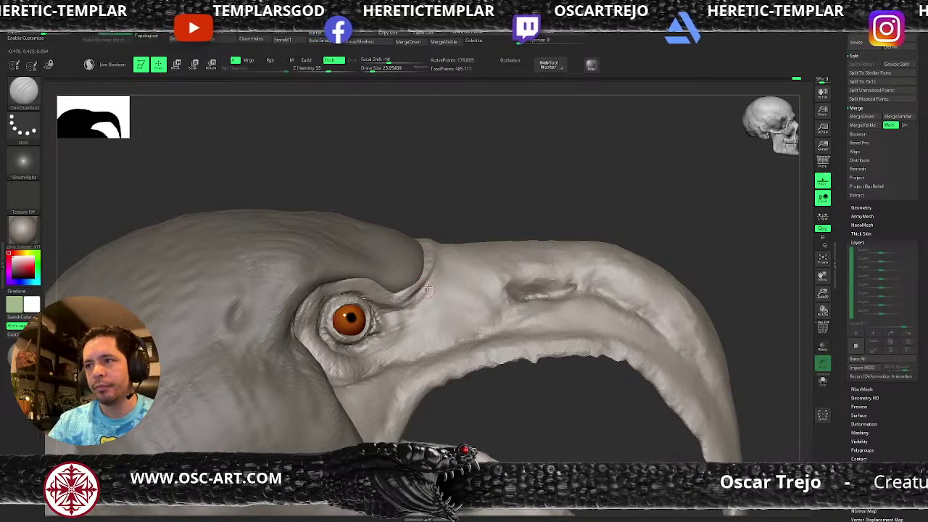
key("bracketright")
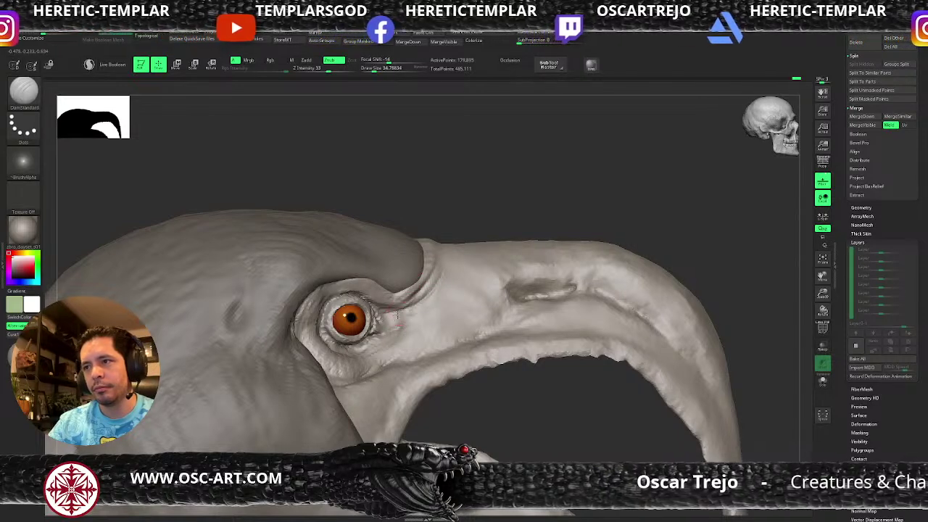
left_click_drag(383, 328, 435, 299)
mouse_move(390, 322)
left_mouse_down()
mouse_move(432, 300)
mouse_move(425, 308)
left_mouse_up()
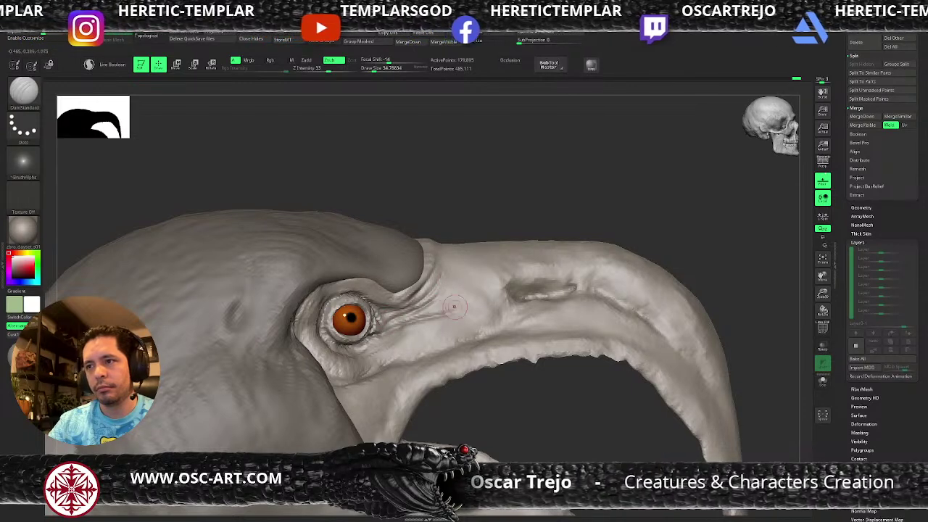
key("shift")
mouse_move(440, 311)
left_mouse_down("shift")
mouse_move(448, 311)
mouse_move(428, 290)
mouse_move(437, 264)
left_mouse_up("shift")
Pull the beak piece's edge at the jaw corner closer to the cheek with the Move brush at a draw size of about 68.
mouse_move(474, 184)
left_mouse_down()
mouse_move(365, 190)
mouse_move(498, 228)
mouse_move(595, 275)
mouse_move(574, 275)
mouse_move(574, 305)
left_mouse_up()
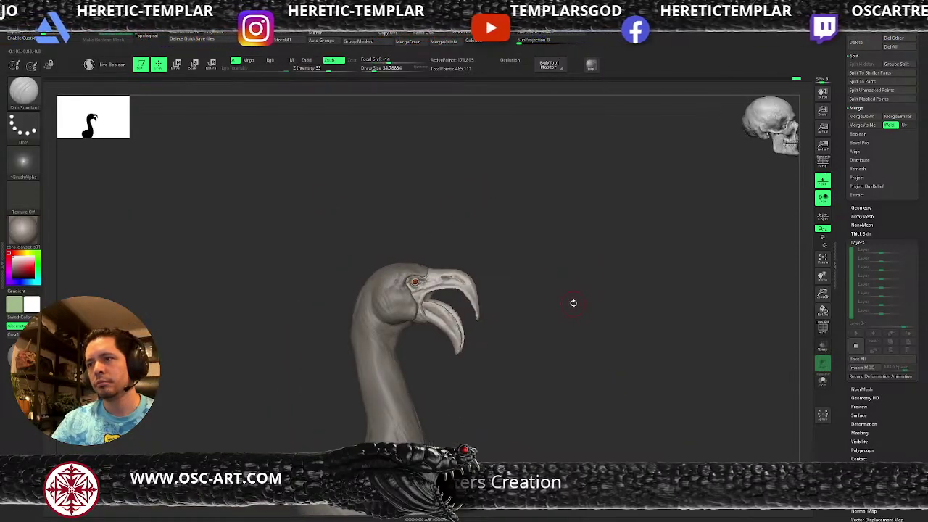
mouse_move(573, 302)
left_mouse_down()
mouse_move(655, 312)
mouse_move(603, 309)
mouse_move(627, 310)
left_mouse_up()
left_click_drag(590, 284, 625, 399, "alt")
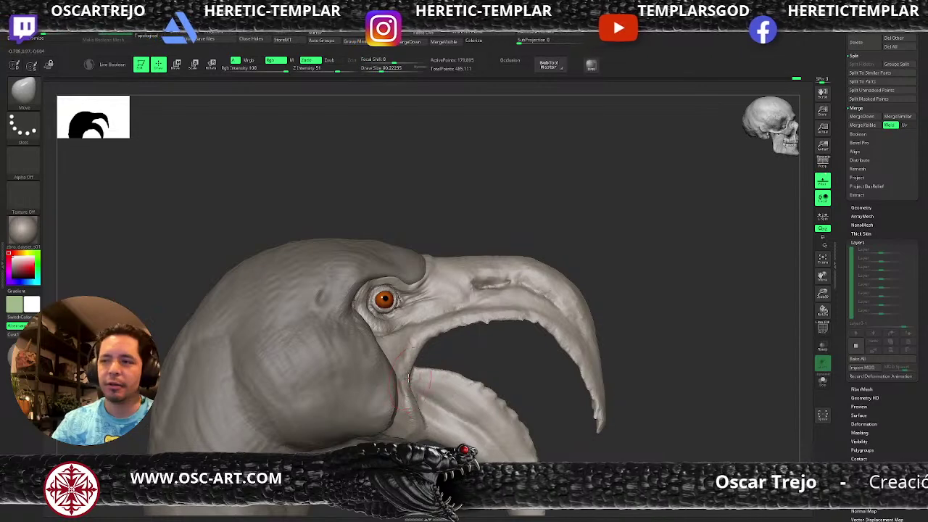
key("s")
left_click_drag(404, 411, 407, 412)
left_click_drag(409, 422, 394, 432)
key("[")
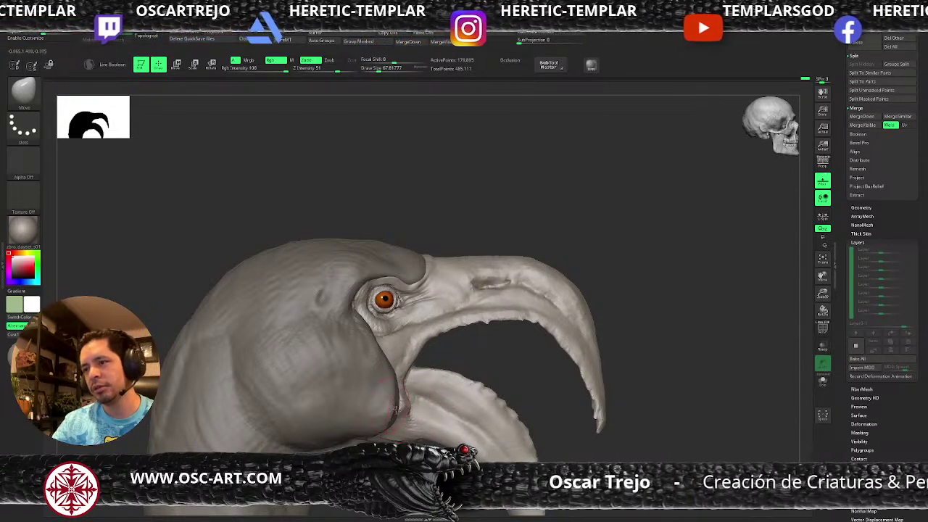
left_click_drag(409, 386, 405, 406)
left_click_drag(525, 370, 541, 299, "alt")
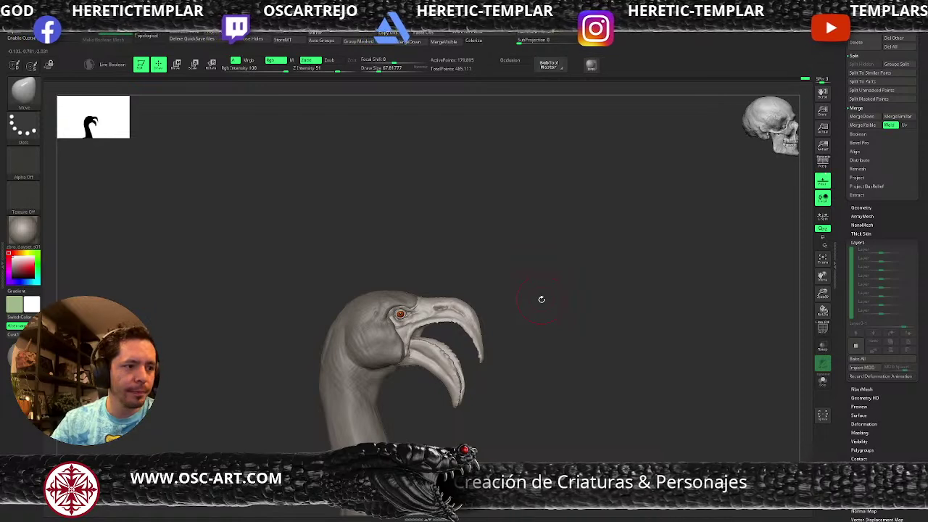
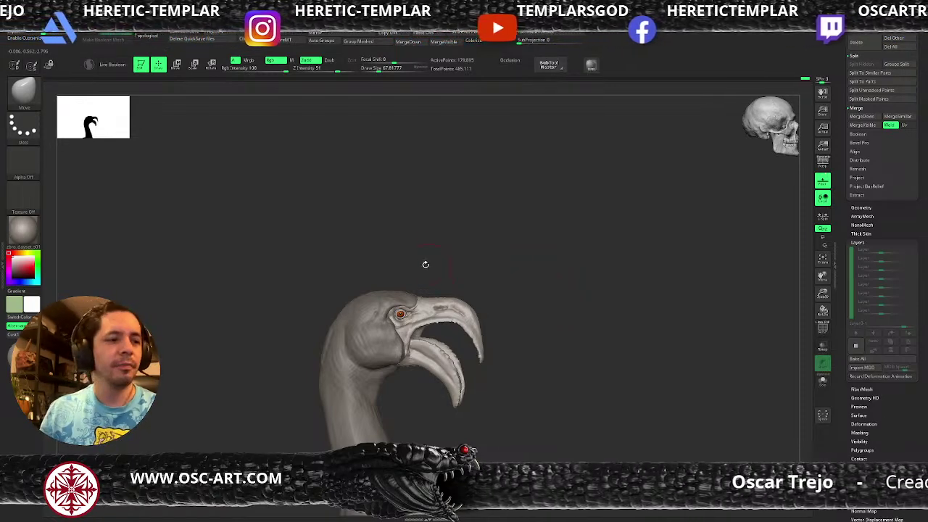
Carve folds into the skin at the back of the open mouth with the DamStandard brush.
left_click_drag(519, 347, 546, 348, "alt")
right_click_drag(546, 349, 485, 275)
key("b")
key("c")
key("s")
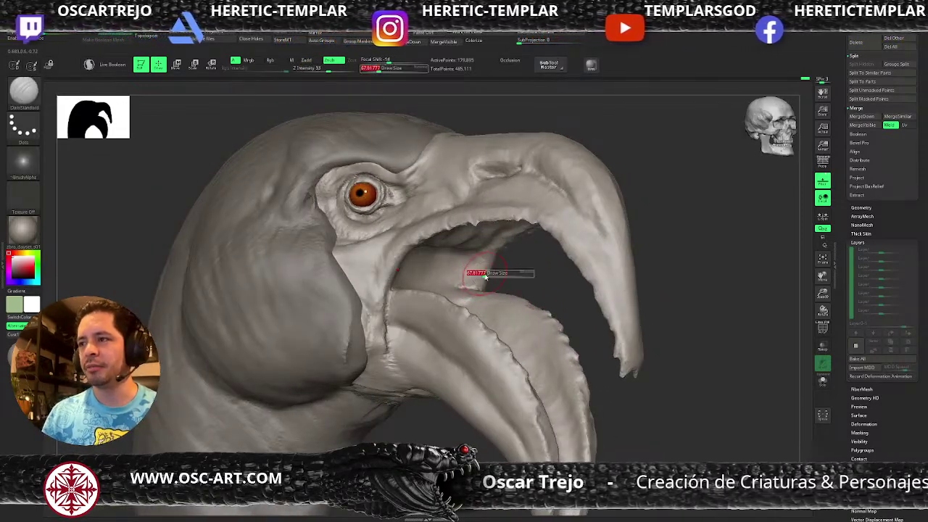
key("b")
key("s")
key("t")
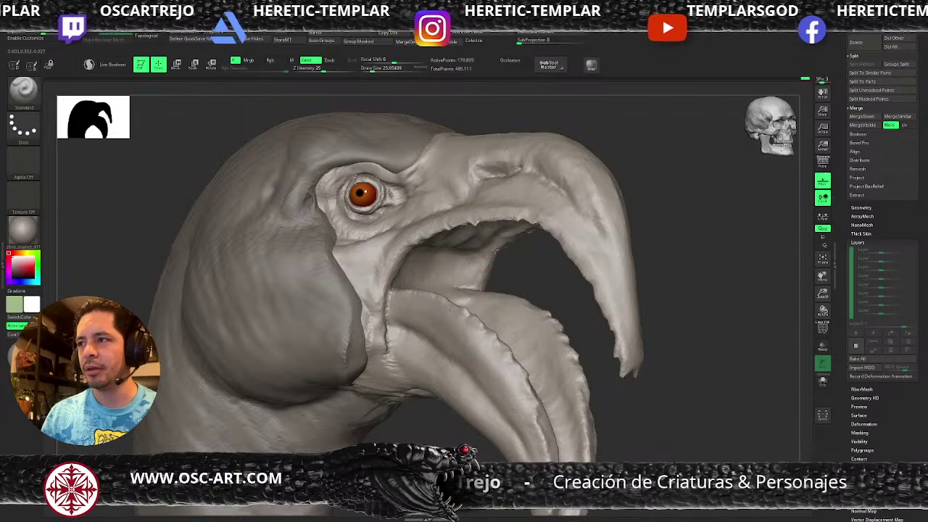
key("bracketright")
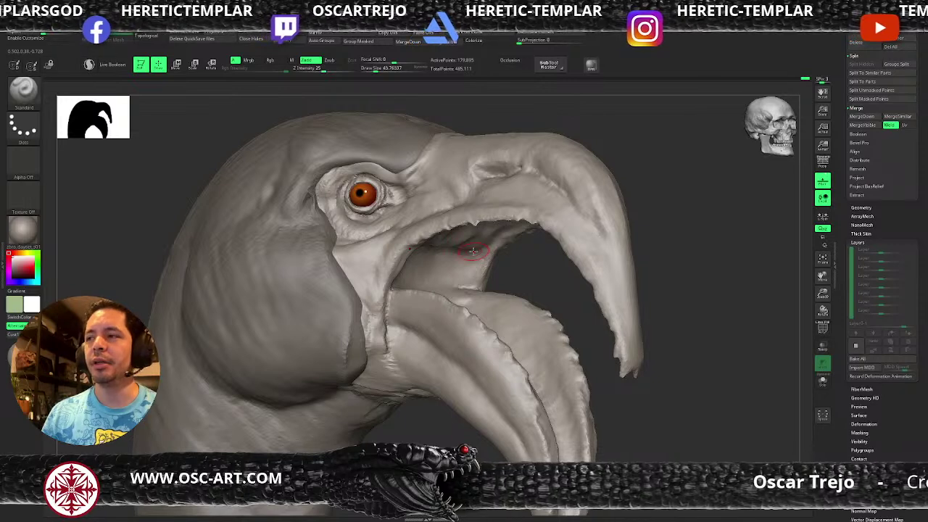
key("bracketright")
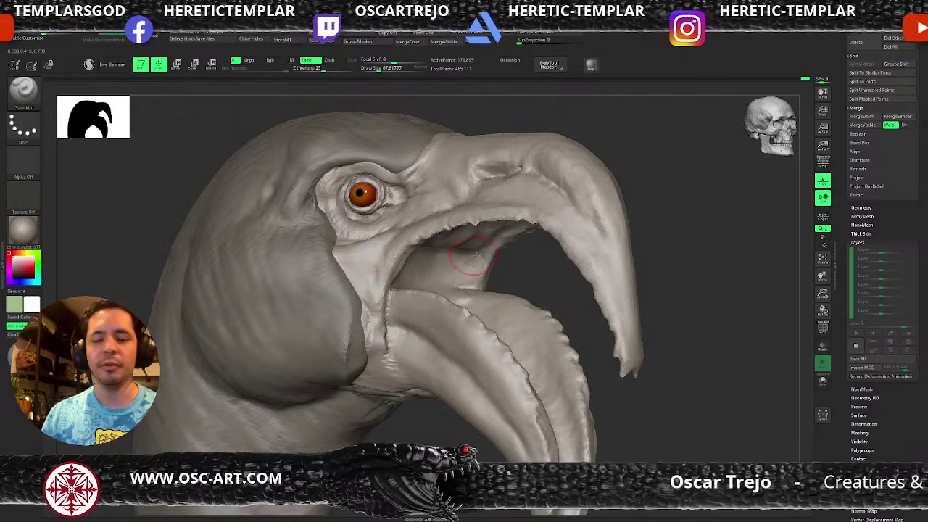
key("b")
key("d")
key("s")
key("s")
left_click_drag(472, 253, 468, 253)
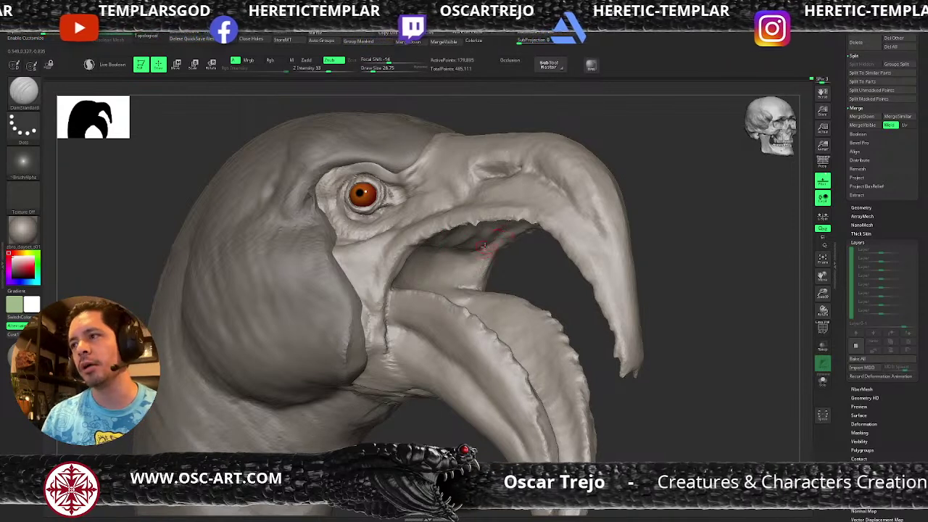
mouse_move(472, 268)
left_mouse_down()
mouse_move(455, 293)
mouse_move(487, 281)
left_mouse_up()
key("s")
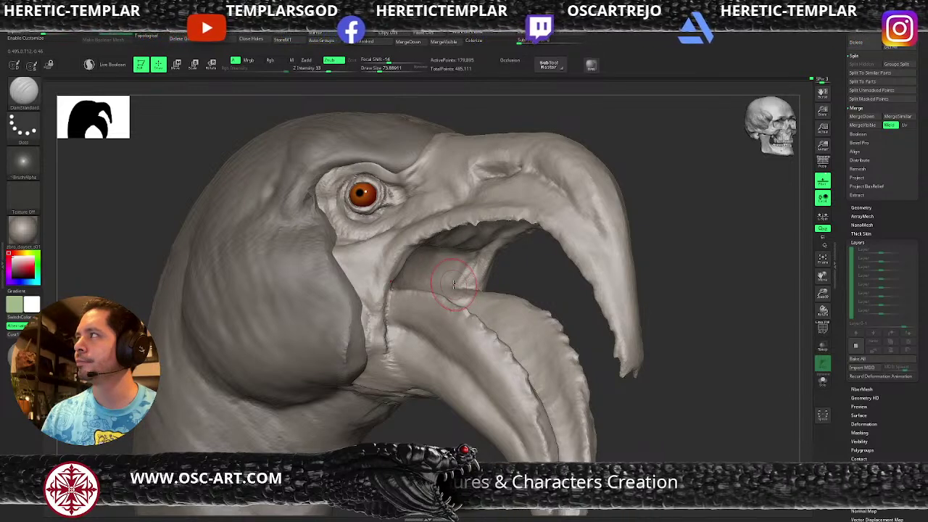
Adjust the eyelids around the eyeball with the Move brush at a draw size of about 90.
left_click_drag(584, 217, 571, 294)
left_click_drag(572, 294, 494, 261)
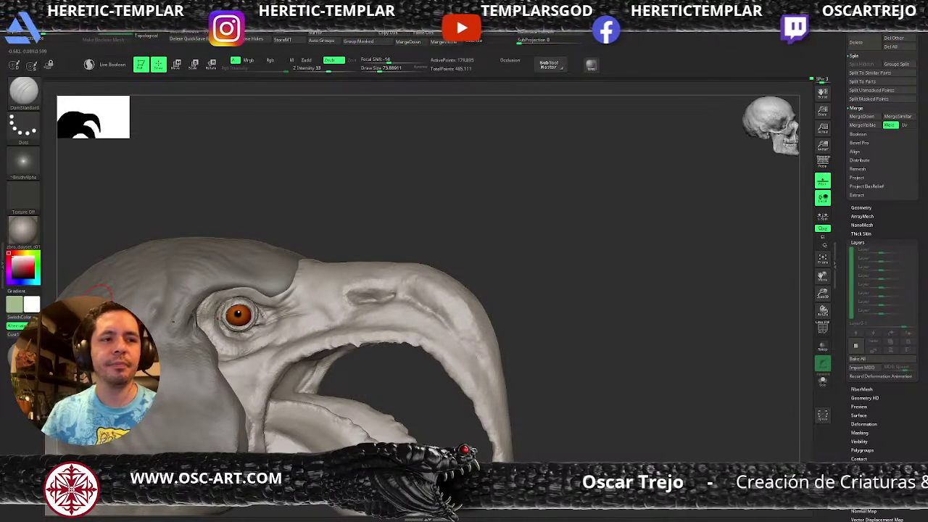
left_click_drag(410, 193, 495, 161)
left_click_drag(517, 214, 532, 242)
key("b")
key("m")
key("v")
key("s")
mouse_move(372, 320)
left_mouse_down()
mouse_move(337, 317)
mouse_move(342, 310)
left_mouse_up()
key("s")
key("s")
mouse_move(575, 342)
left_mouse_down()
mouse_move(525, 276)
mouse_move(435, 316)
left_mouse_up()
key("s")
left_click_drag(374, 322, 377, 322)
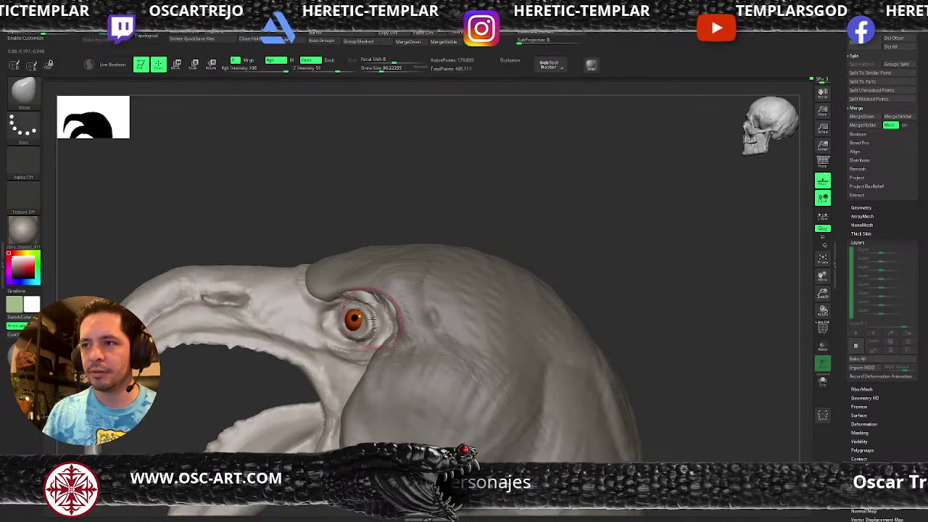
Build up the eyelid edge against the eyeball with the ClayBuildup brush at a draw size of about 31, and inspect the piece in isolation.
left_click(359, 319, "alt")
left_click_drag(545, 230, 561, 235)
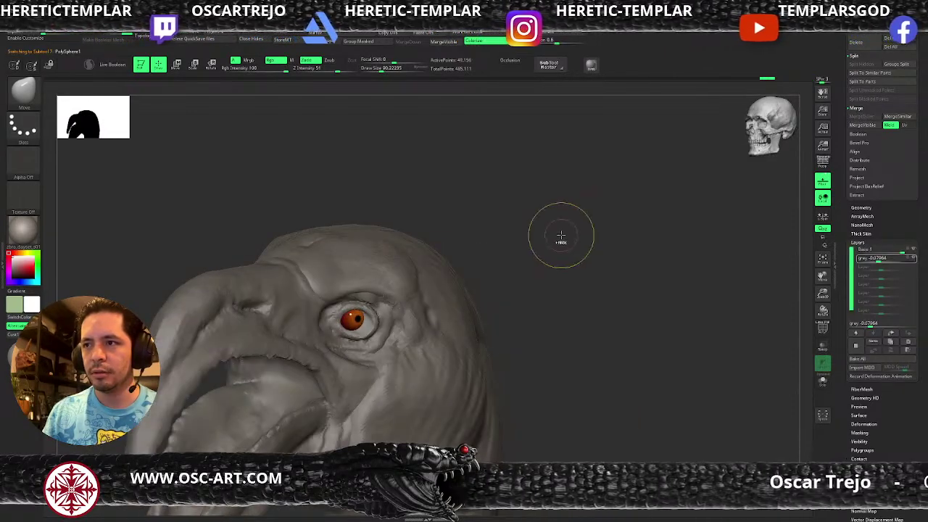
left_click(408, 309)
left_click(408, 310, "alt")
key("b")
key("c")
key("b")
key("s")
left_click_drag(368, 327, 361, 322)
key("shift")
key("shift+f")
left_click(363, 325, "alt")
key("s")
left_click_drag(365, 322, 362, 319)
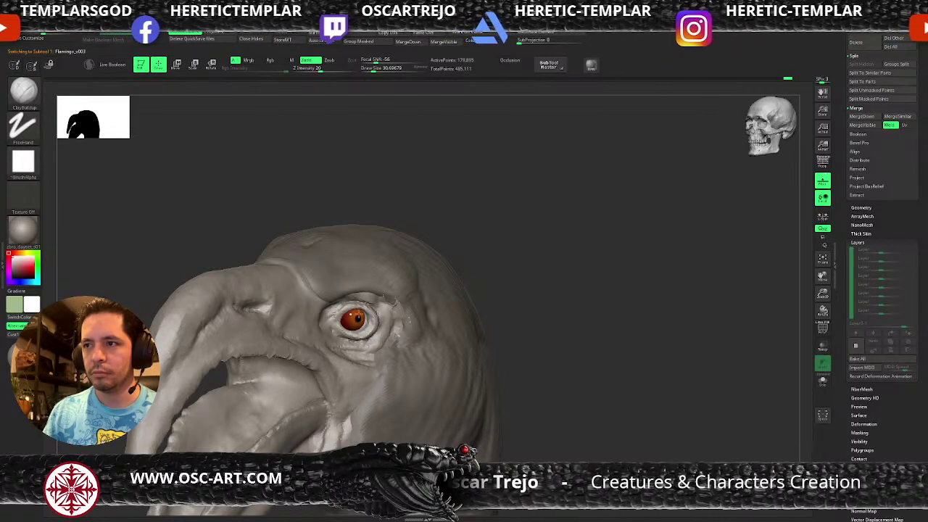
left_click(822, 380)
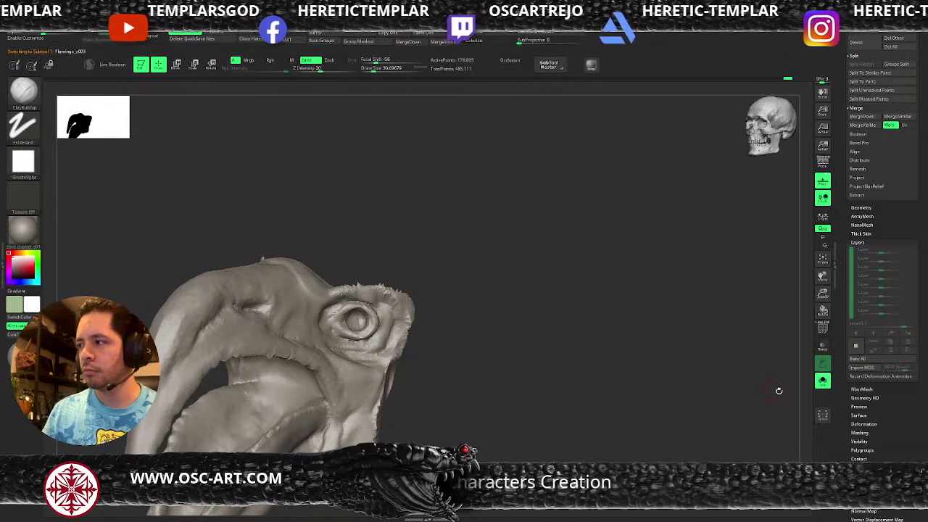
left_click(822, 380)
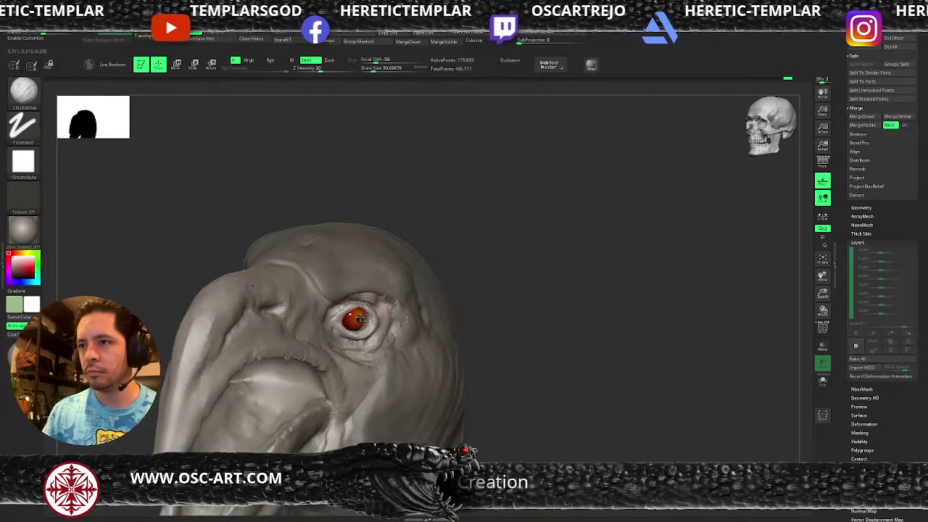
Set the eyeballs' Base 1 layer to record and reposition the eyeballs in their sockets with the transform gizmo.
left_click(356, 320, "alt")
right_click_drag(384, 308, 445, 297, "shift")
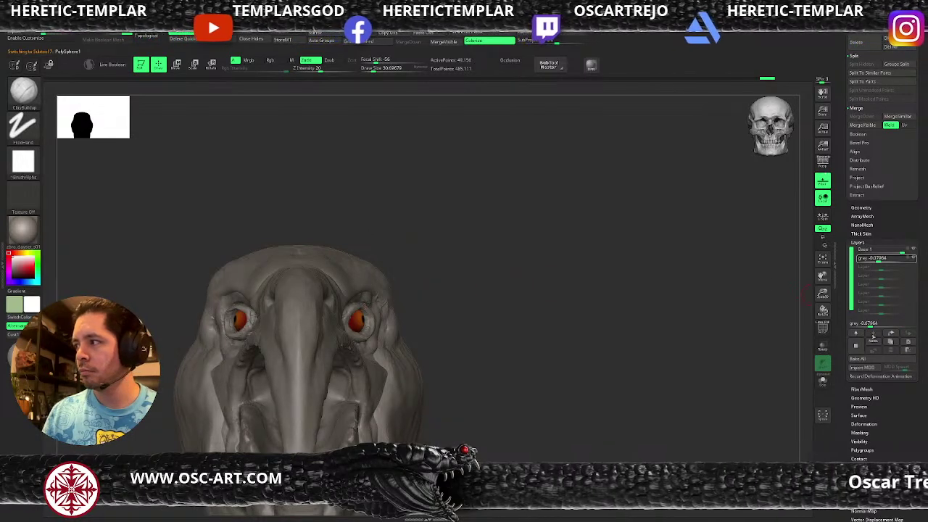
mouse_move(912, 257)
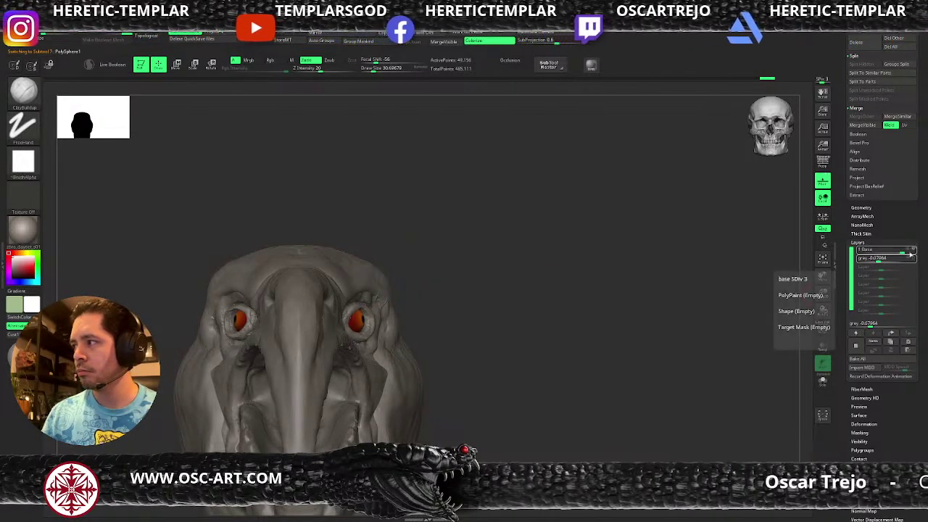
right_click_drag(489, 327, 435, 320)
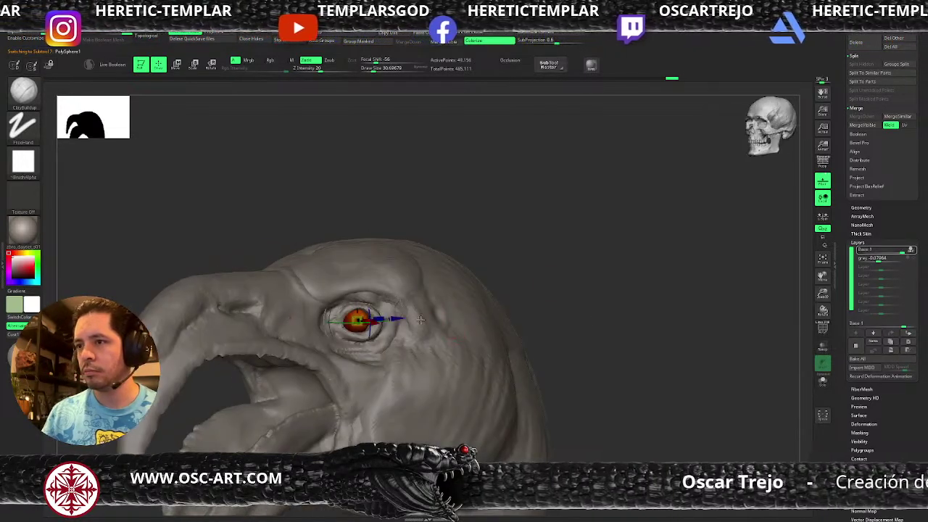
key("w")
left_click_drag(356, 319, 334, 319)
left_click_drag(520, 248, 539, 269)
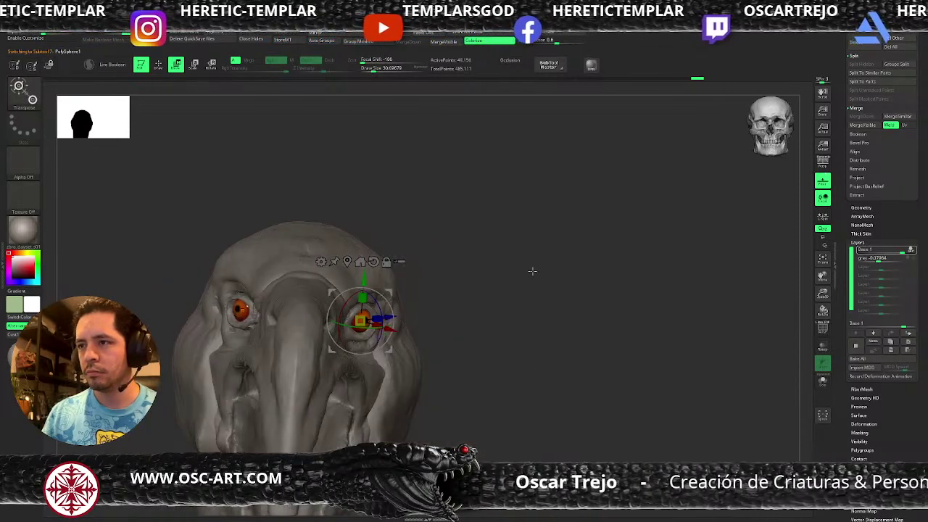
key("q")
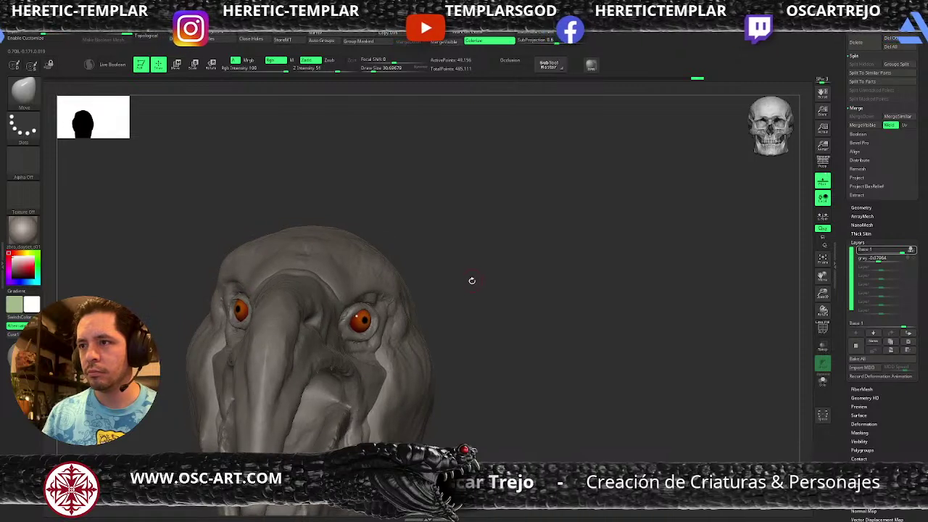
left_click_drag(472, 277, 418, 300)
key("w")
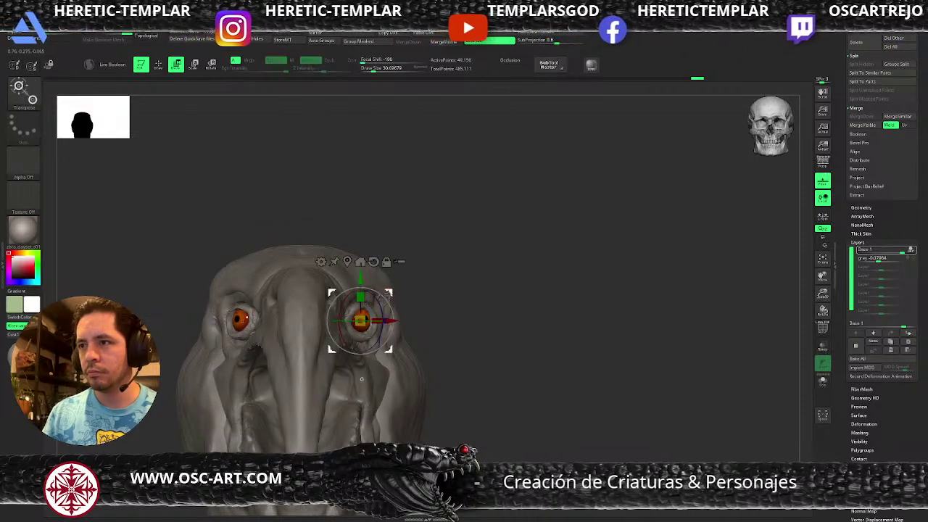
key("q")
Mirror the sculpted eye-socket and beak piece onto the other side of the head.
left_click(379, 315, "alt")
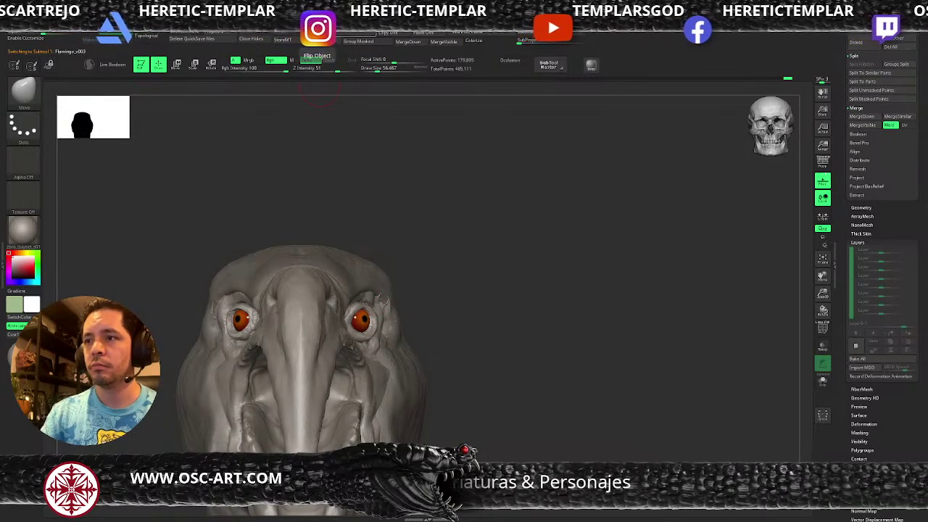
left_click_drag(329, 108, 355, 129)
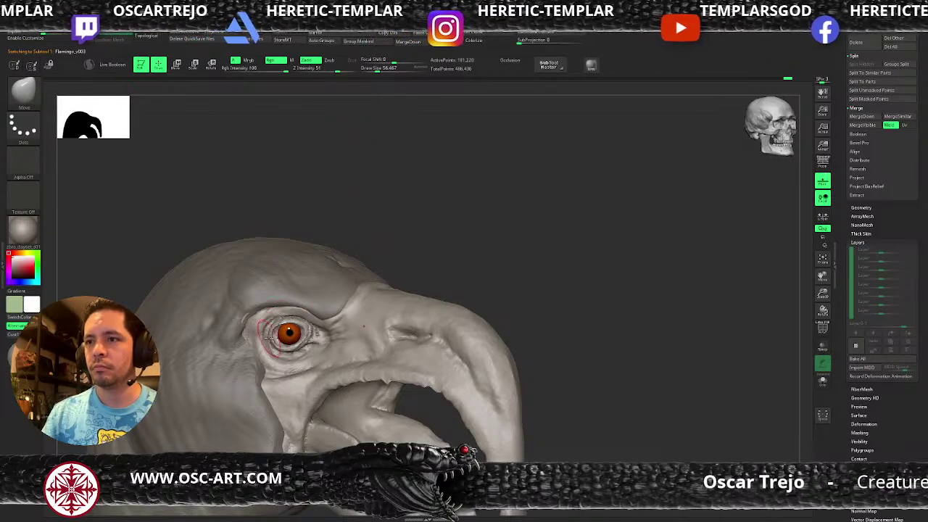
left_click_drag(493, 243, 355, 250)
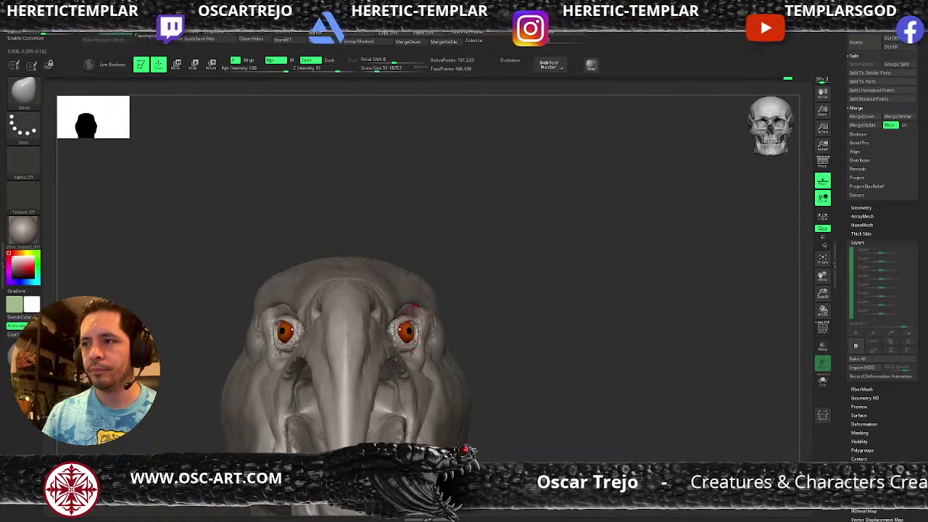
Reshape the outer rim of the eye socket from the front with the Move brush at a draw size of about 68.
left_click_drag(533, 316, 535, 384, "alt")
key("s")
key("s")
mouse_move(410, 365)
left_mouse_down()
mouse_move(393, 352)
mouse_move(410, 391)
mouse_move(443, 371)
mouse_move(437, 337)
left_mouse_up()
key("s")
key("s")
key("s")
mouse_move(543, 305)
left_mouse_down()
mouse_move(532, 299)
mouse_move(534, 326)
left_mouse_up()
key("s")
mouse_move(423, 345)
left_mouse_down()
mouse_move(407, 333)
mouse_move(388, 353)
left_mouse_up()
Adjust the lower eyelid from above with the Move brush at a draw size of about 62.
mouse_move(591, 316)
left_mouse_down("alt")
mouse_move(586, 297)
mouse_move(468, 293)
left_mouse_up("alt")
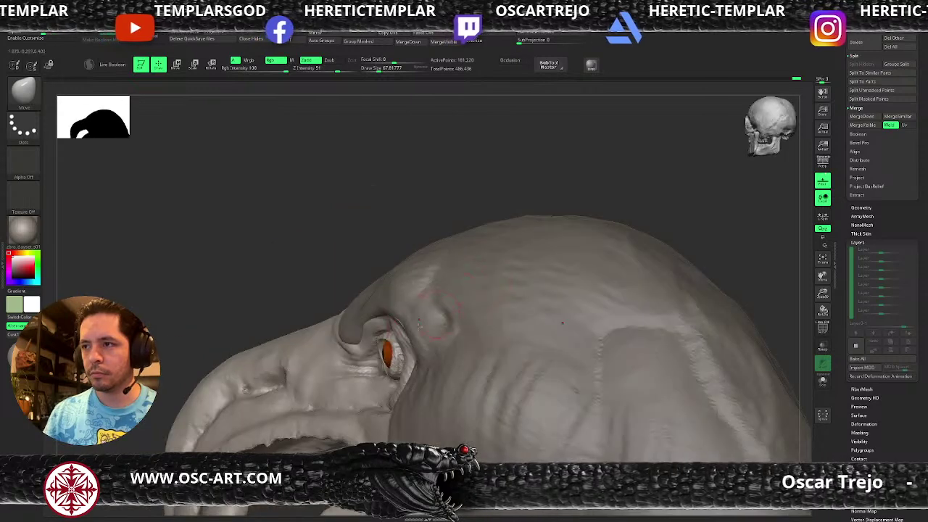
left_click_drag(334, 322, 336, 273)
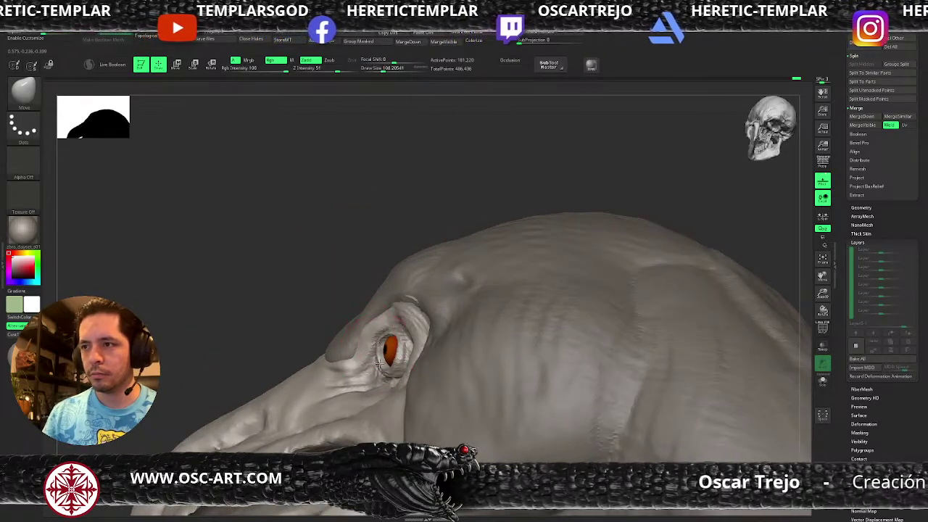
key("bracketleft")
key("bracketleft")
left_click_drag(341, 259, 399, 335)
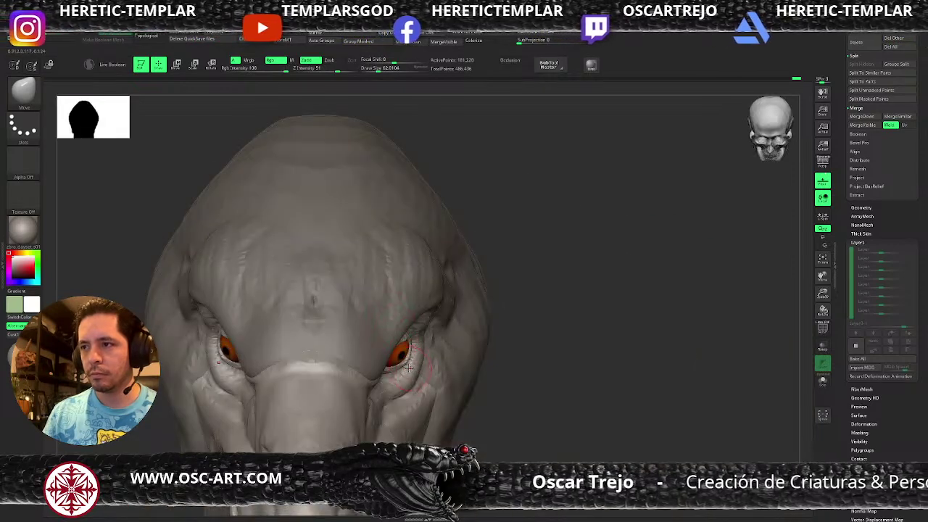
left_click_drag(395, 369, 400, 362)
Fit the front edge of the eyelids to the eyeball with the Move brush at a draw size of about 54.
left_click_drag(571, 350, 506, 271, "alt")
mouse_move(547, 300)
left_mouse_down()
mouse_move(517, 287)
mouse_move(503, 395)
left_mouse_up()
key("bracketleft")
key("bracketleft")
key("bracketright")
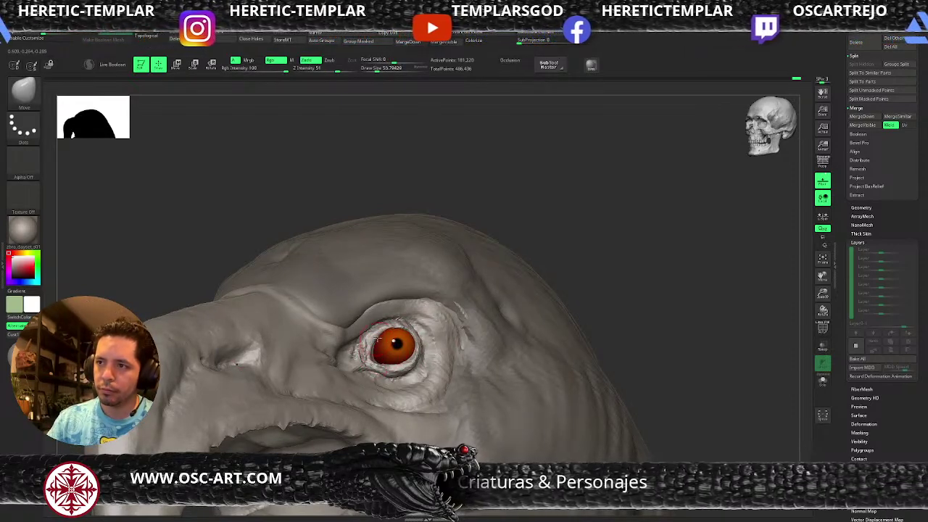
left_click_drag(535, 267, 584, 268)
Refine the eyelids' front corner and lower edge with the Move brush at draw sizes of about 83 and 37.
key("bracketright")
key("bracketright")
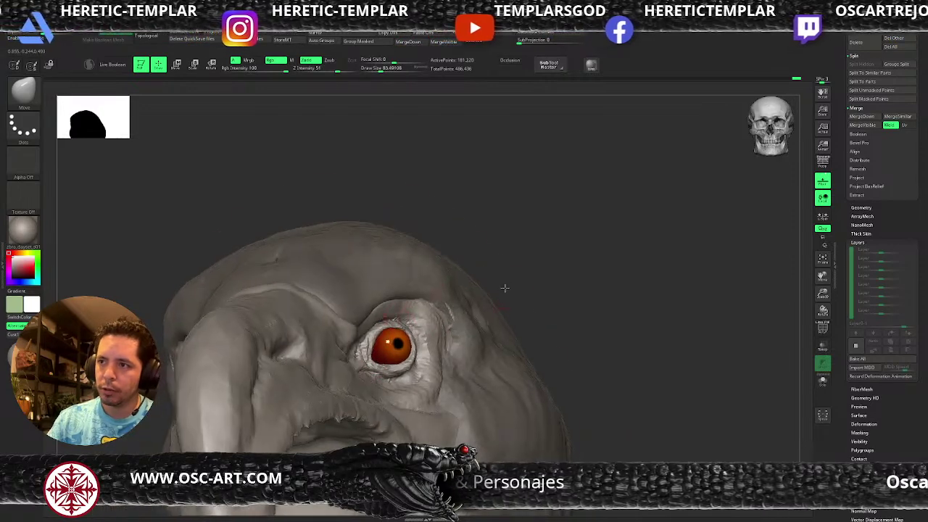
left_click_drag(503, 283, 511, 355)
left_click_drag(503, 313, 388, 340)
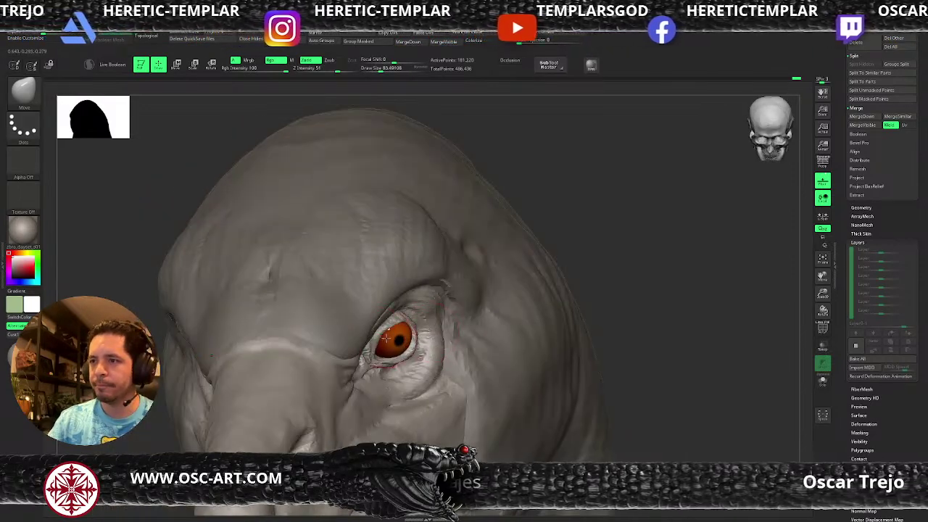
key("bracketleft")
key("bracketleft")
right_click_drag(480, 306, 396, 355)
key("bracketleft")
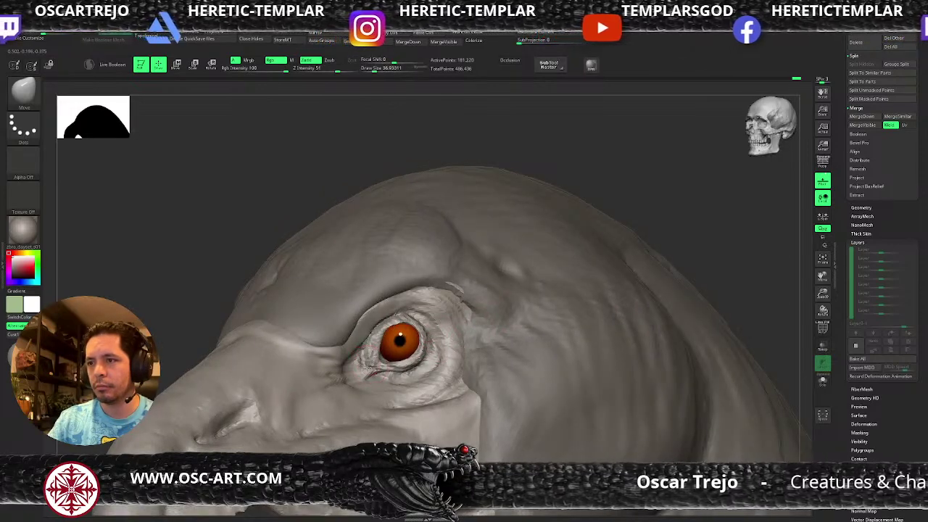
Fill the eye's front corner with the ClayBuildup brush at a draw size of about 37, and smooth it.
key("b")
key("c")
key("b")
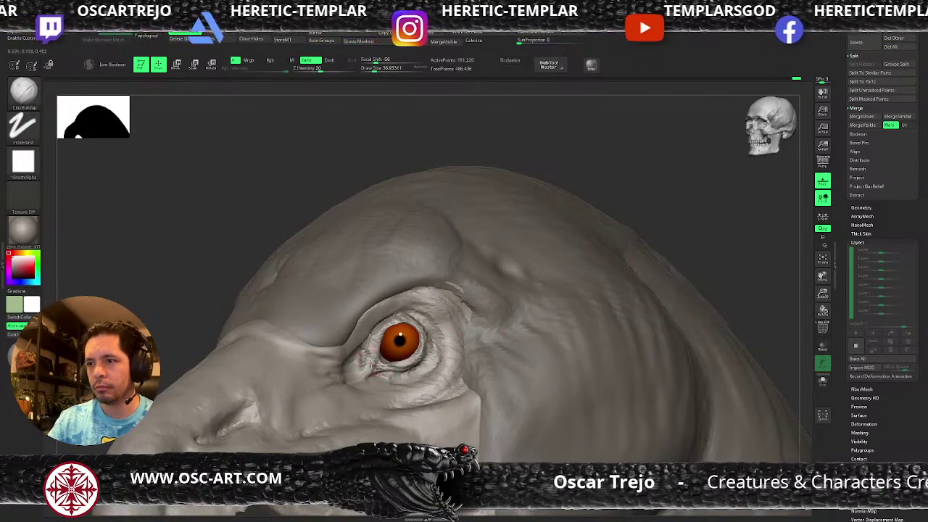
key("shift")
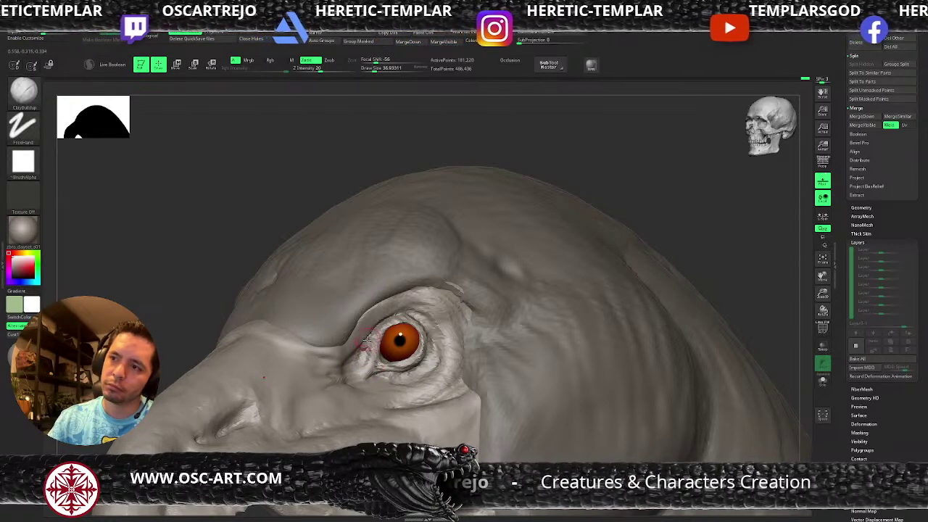
left_click(366, 347, "alt")
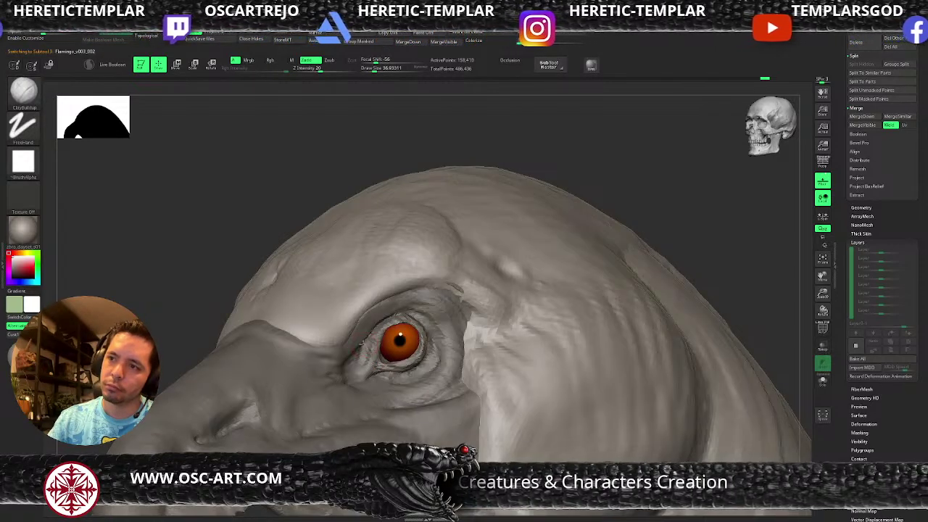
left_click(359, 341, "alt")
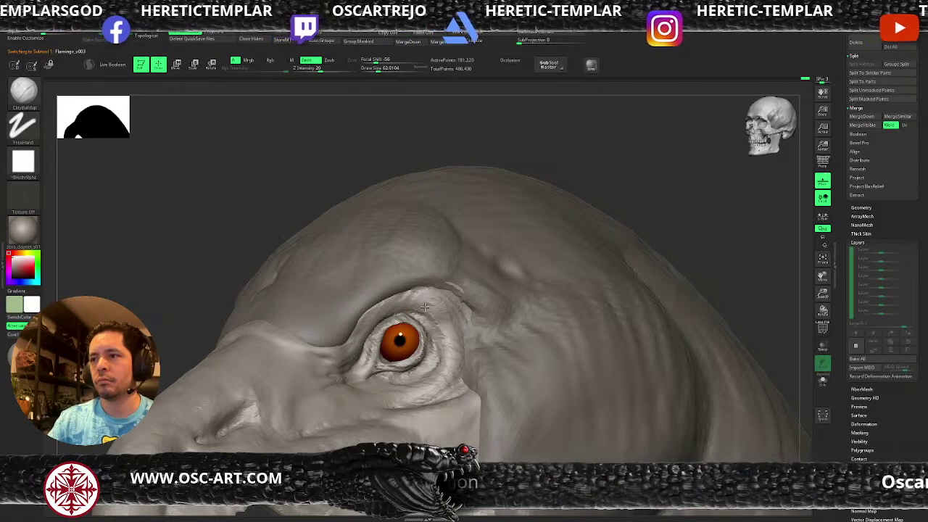
key("]")
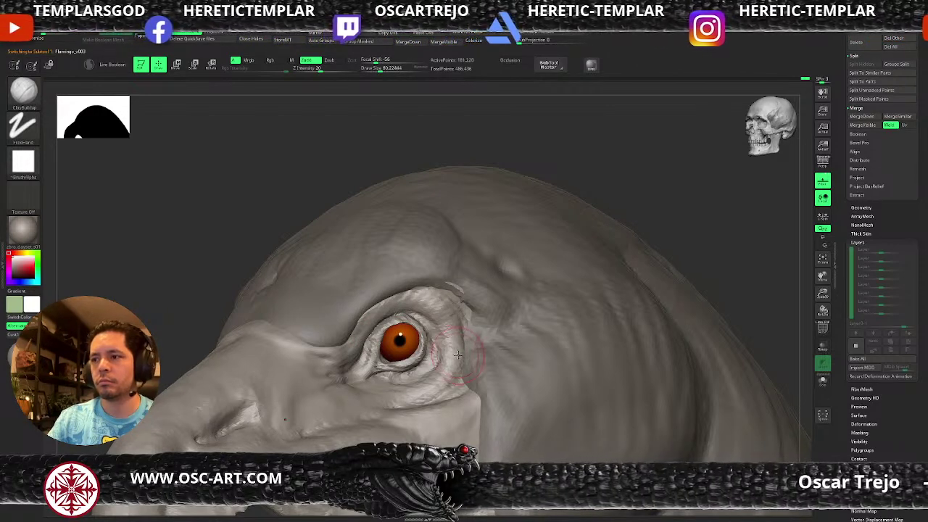
Carve wrinkles from the eye's front corner toward the nostril with the DamStandard brush at a draw size of about 51, and soften them.
right_click_drag(645, 236, 444, 338)
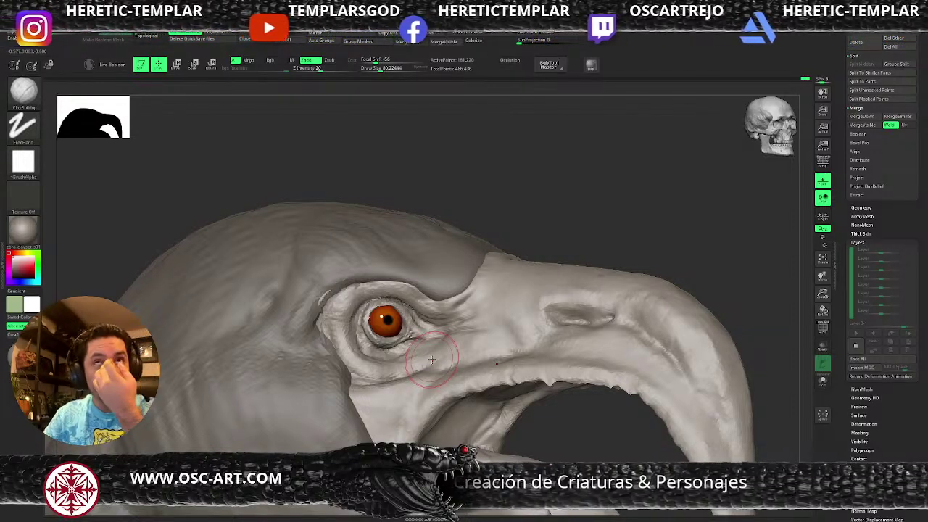
mouse_move(592, 228)
left_mouse_down()
mouse_move(605, 222)
mouse_move(512, 228)
mouse_move(453, 293)
mouse_move(478, 299)
left_mouse_up()
key("b")
key("d")
key("s")
key("s")
mouse_move(509, 239)
left_mouse_down()
mouse_move(480, 294)
mouse_move(525, 255)
mouse_move(497, 304)
left_mouse_up()
mouse_move(507, 268)
left_mouse_down("shift")
mouse_move(525, 275)
mouse_move(521, 288)
mouse_move(460, 331)
left_mouse_up("shift")
key("w")
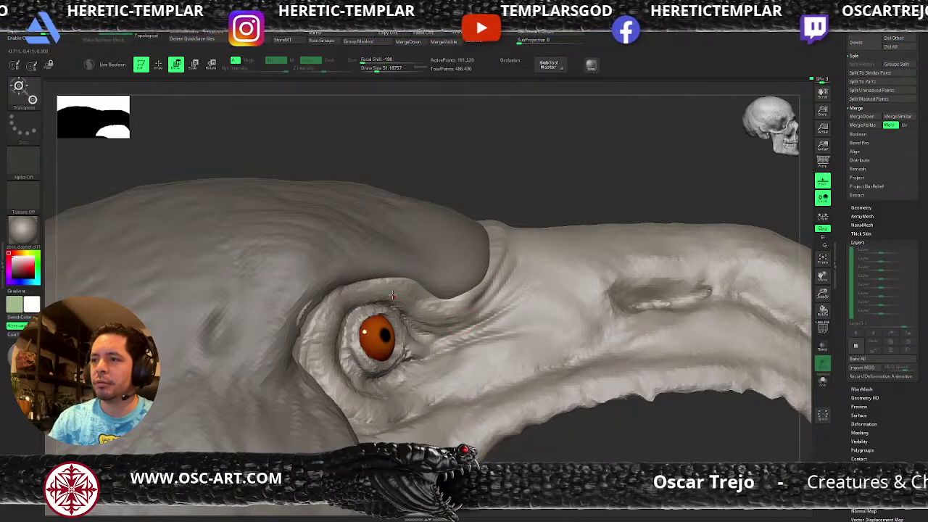
Make the Flamingo_v003 subtool active and frame it, with the view on the head and open beak.
left_click(401, 323, "alt")
left_click(450, 317, "alt")
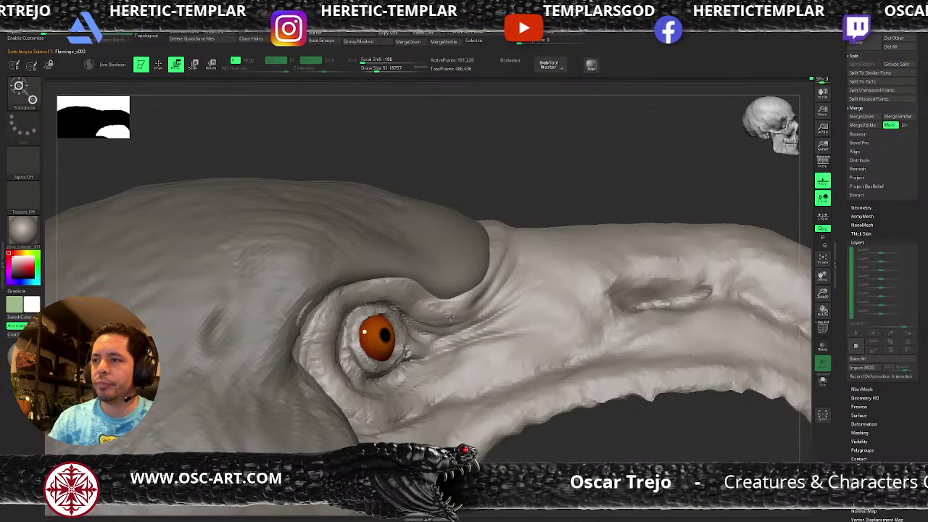
key("f")
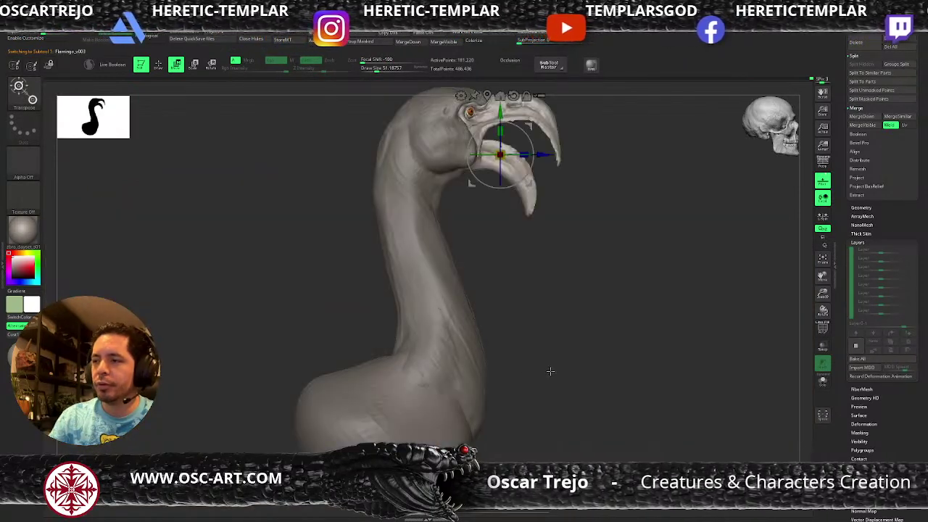
right_click_drag(621, 282, 505, 356, "ctrl")
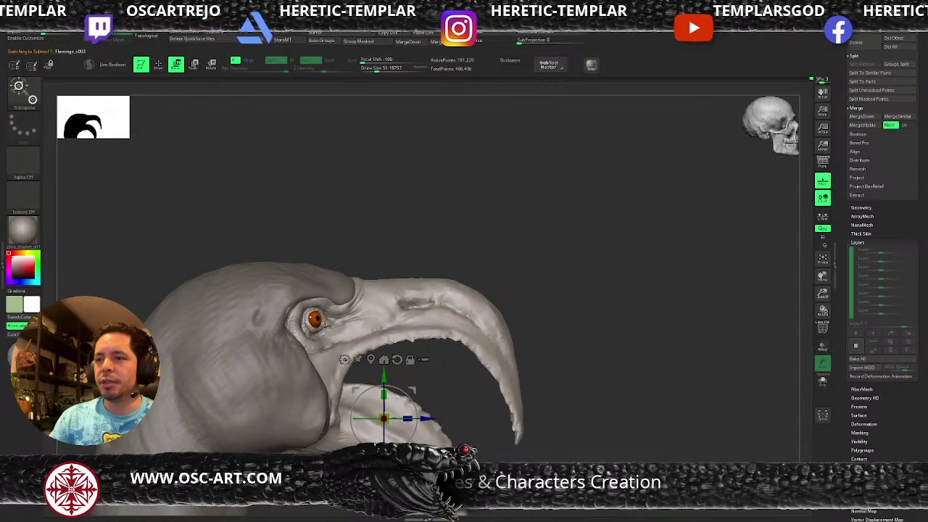
left_click(345, 360)
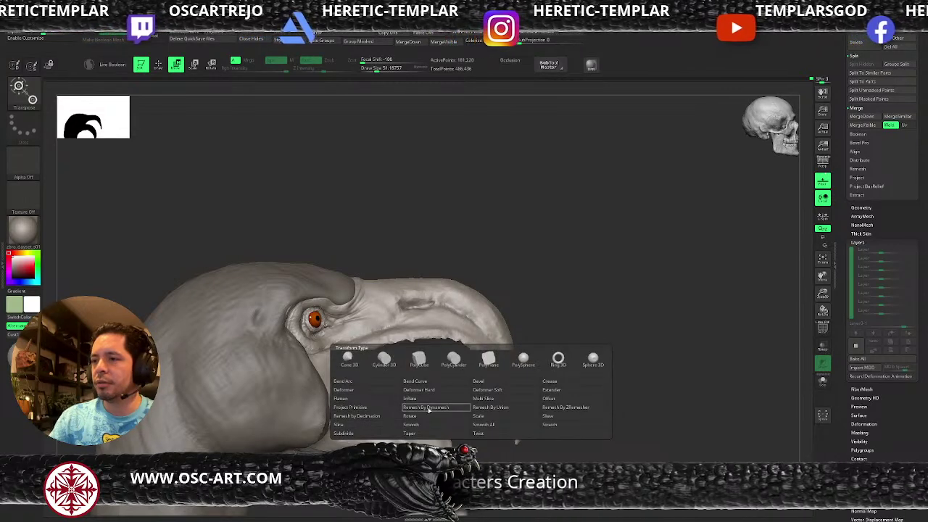
left_click(428, 409)
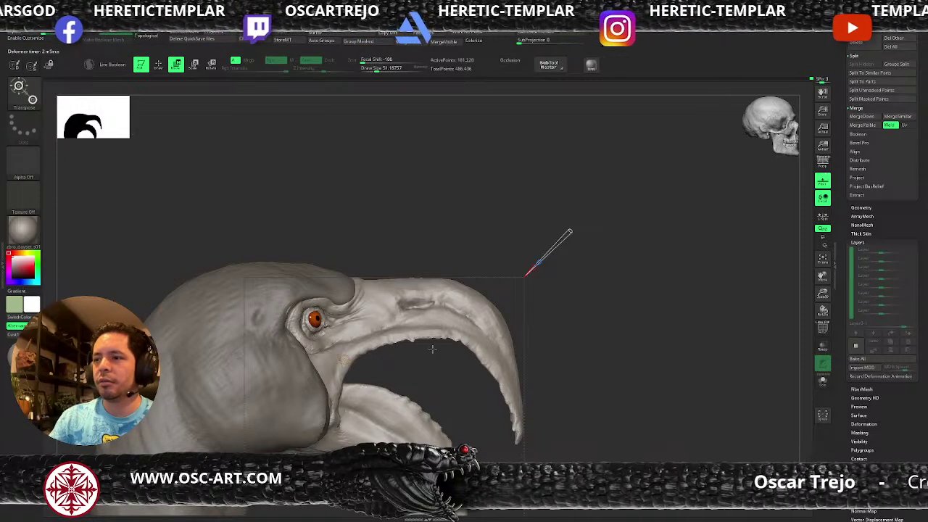
left_click(345, 360)
left_click(559, 362)
Carve a wrinkle from below the eye's front corner toward the nostril with the DamStandard brush at a draw size of about 51.
left_click_drag(549, 305, 591, 371, "alt")
key("q")
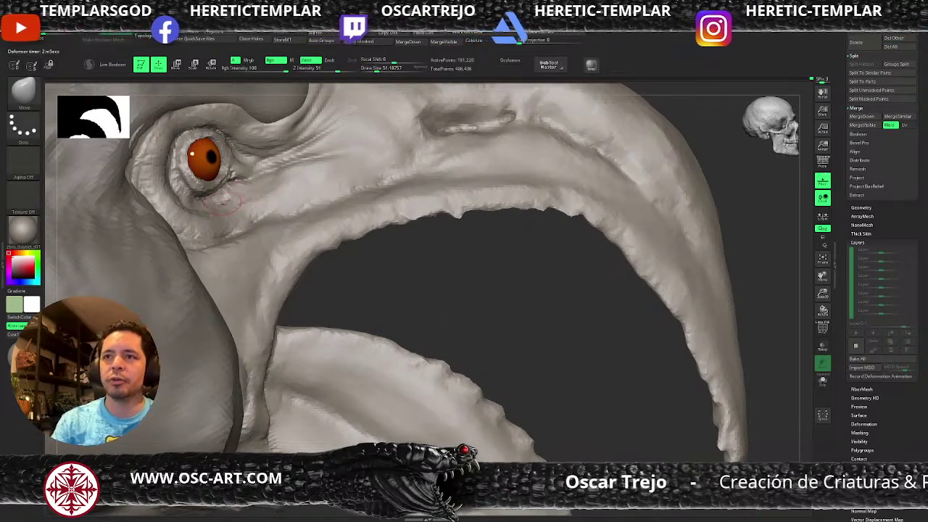
key("b")
key("d")
key("s")
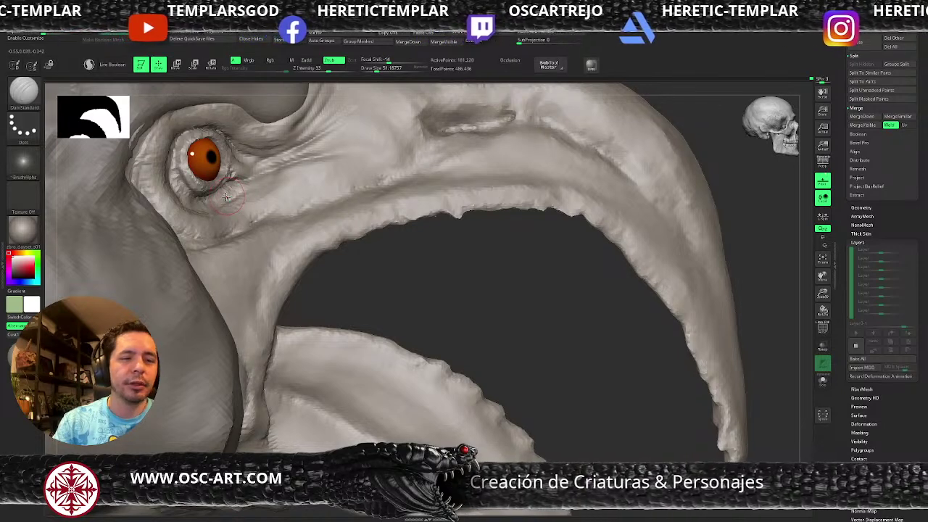
left_click_drag(217, 196, 322, 151)
mouse_move(496, 304)
left_mouse_down("alt")
mouse_move(399, 373)
mouse_move(323, 353)
left_mouse_up("alt")
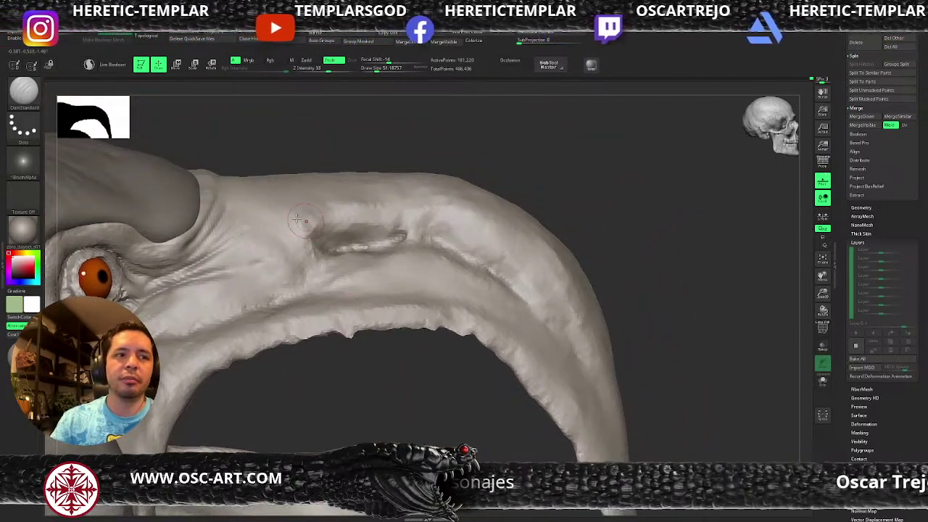
Nudge the brow's front edge with the Move brush at a draw size of about 132, and reduce the size to about 59.
key("b")
key("m")
key("v")
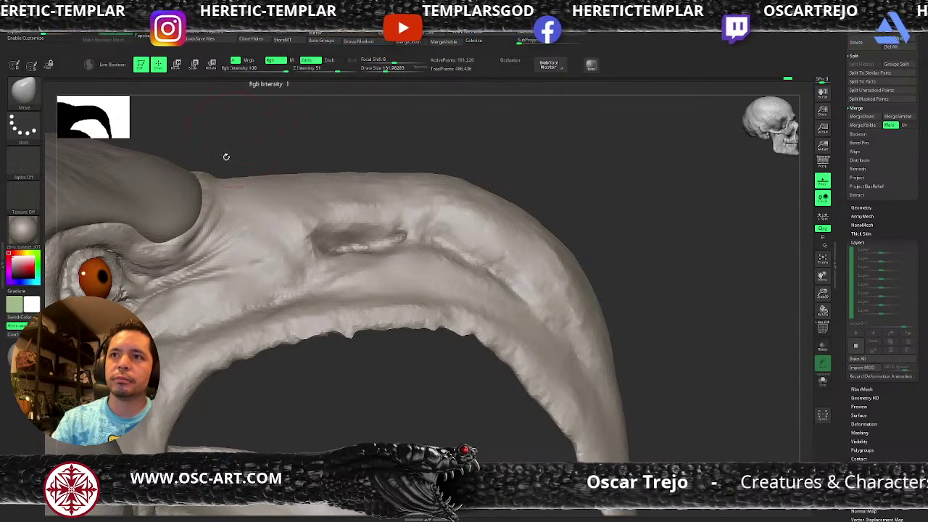
key("s")
left_click(201, 235)
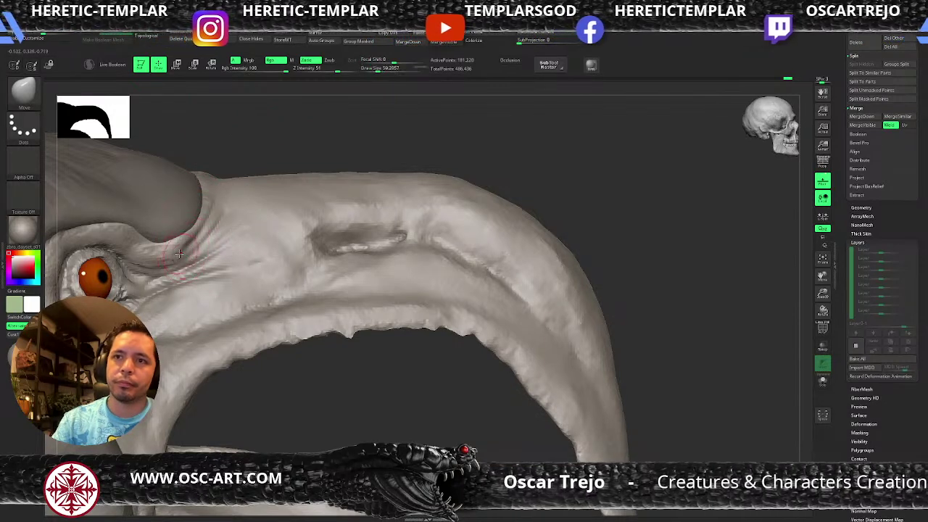
Work on the crease around the brow's front edge with the DamStandard brush at a draw size of about 59.
key("b")
key("d")
key("s")
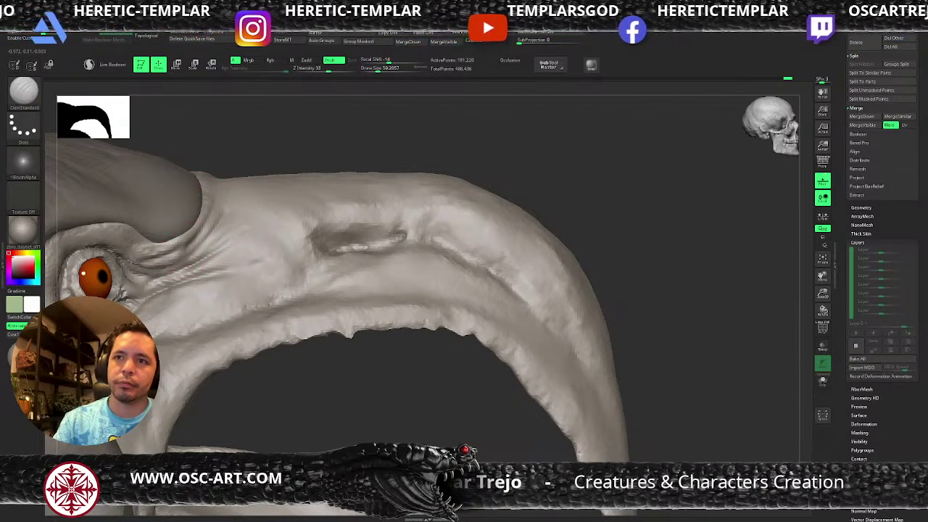
left_click_drag(276, 143, 250, 177, "alt")
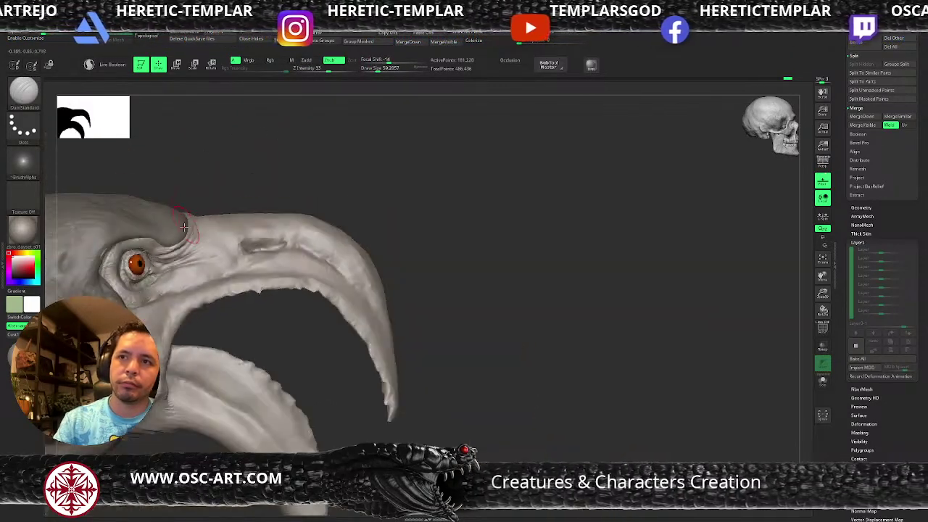
Build up and smooth the upper beak's jagged inner edge toward the mouth corner with the ClayBuildup and Smooth brushes.
mouse_move(312, 342)
left_mouse_down()
mouse_move(284, 346)
mouse_move(277, 312)
mouse_move(323, 312)
mouse_move(348, 286)
mouse_move(375, 278)
mouse_move(390, 255)
mouse_move(410, 314)
left_mouse_up()
left_click_drag(339, 346, 263, 326, "alt")
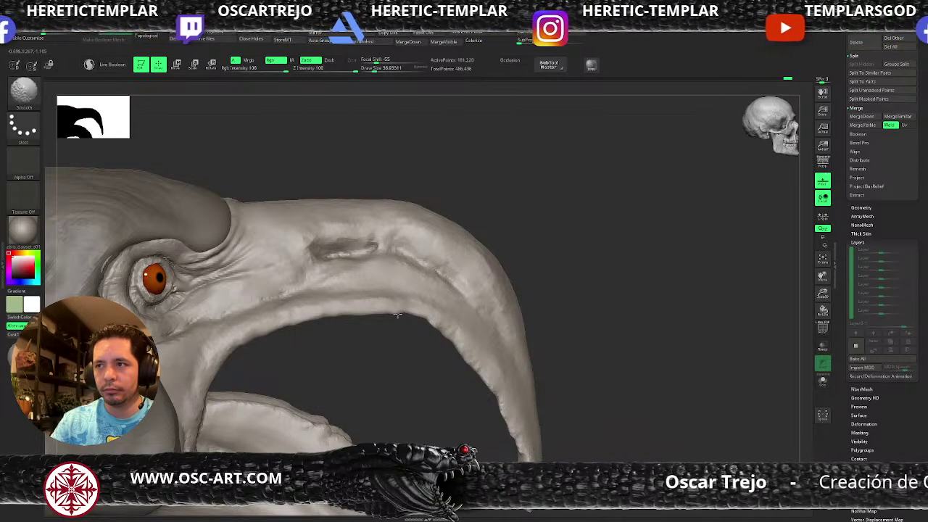
key("shift")
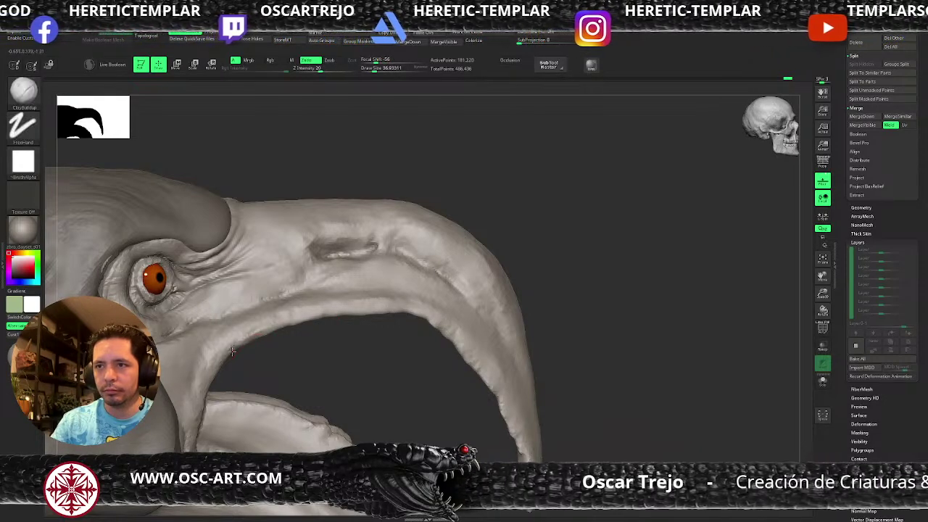
mouse_move(311, 312)
left_mouse_down()
mouse_move(362, 307)
mouse_move(433, 319)
left_mouse_up()
left_click_drag(373, 309, 284, 318)
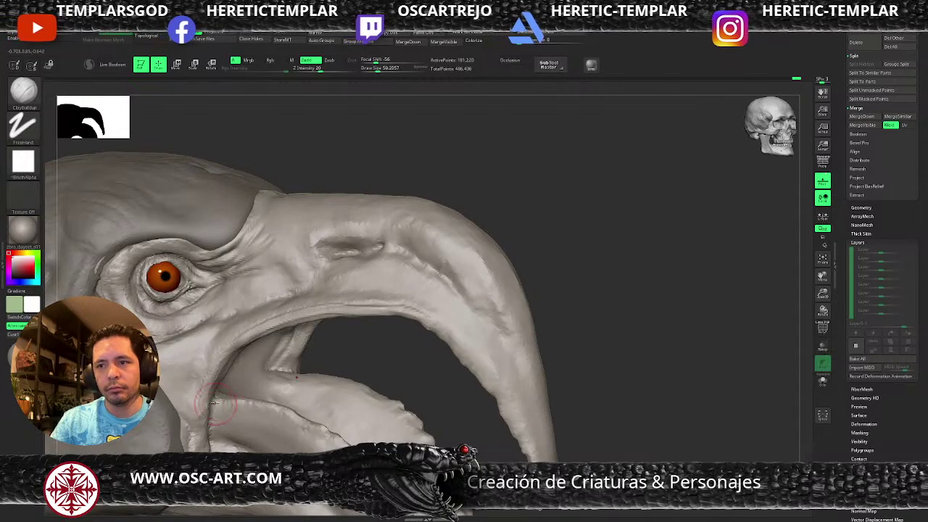
key("s")
left_click_drag(212, 399, 209, 400)
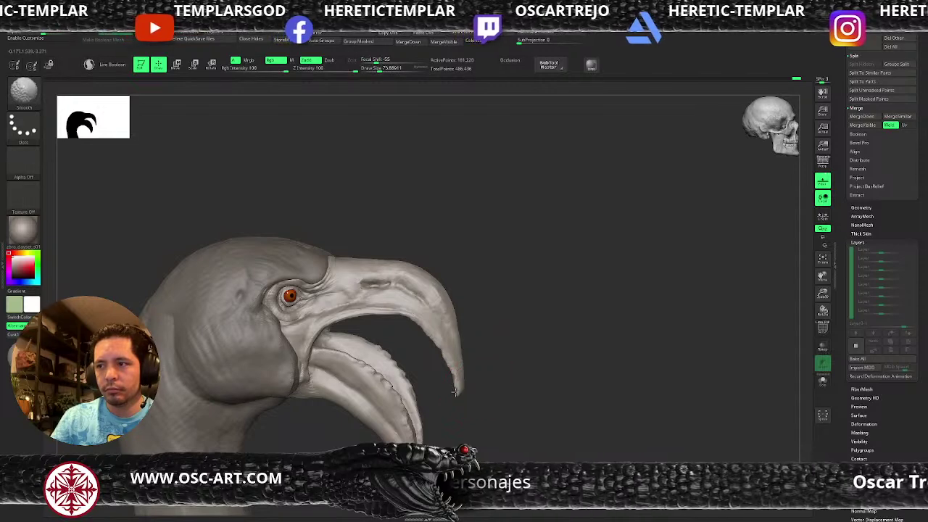
Refine the curve of the upper beak's inner edge with the Move brush.
mouse_move(423, 328)
right_mouse_down()
mouse_move(500, 327)
mouse_move(462, 309)
mouse_move(427, 326)
right_mouse_up()
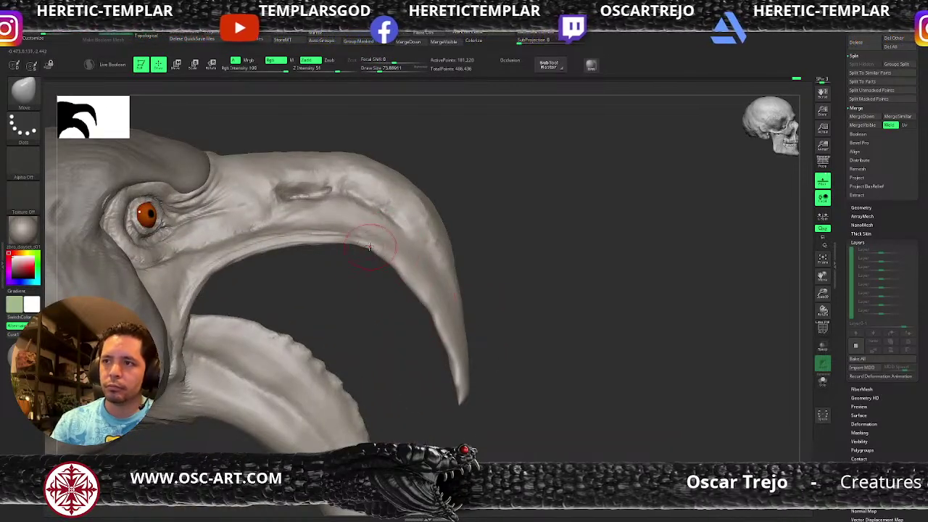
key("s")
left_click_drag(401, 260, 389, 262)
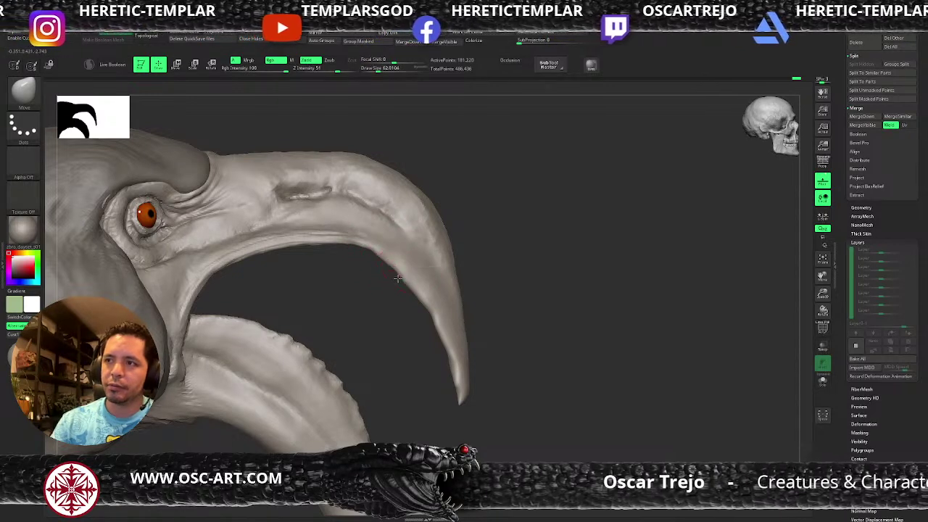
right_click_drag(414, 298, 422, 299)
mouse_move(407, 294)
left_mouse_down()
mouse_move(418, 293)
mouse_move(449, 355)
left_mouse_up()
Reshape the upper beak's tip with a smaller Move brush and smooth it.
right_click_drag(451, 395, 440, 401)
key("bracketleft")
left_click_drag(442, 400, 440, 411)
key("shift")
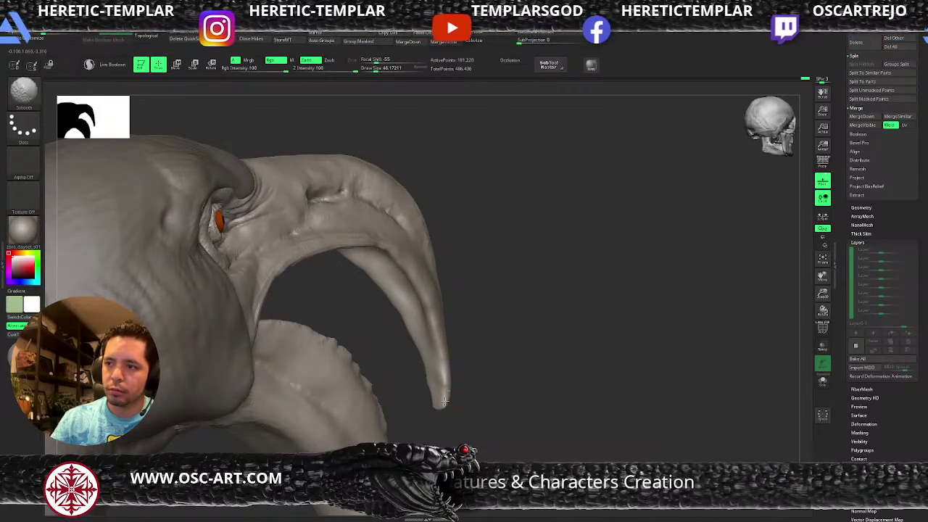
mouse_move(483, 282)
right_mouse_down()
mouse_move(475, 385)
mouse_move(469, 326)
mouse_move(478, 268)
mouse_move(543, 290)
mouse_move(456, 300)
right_mouse_up()
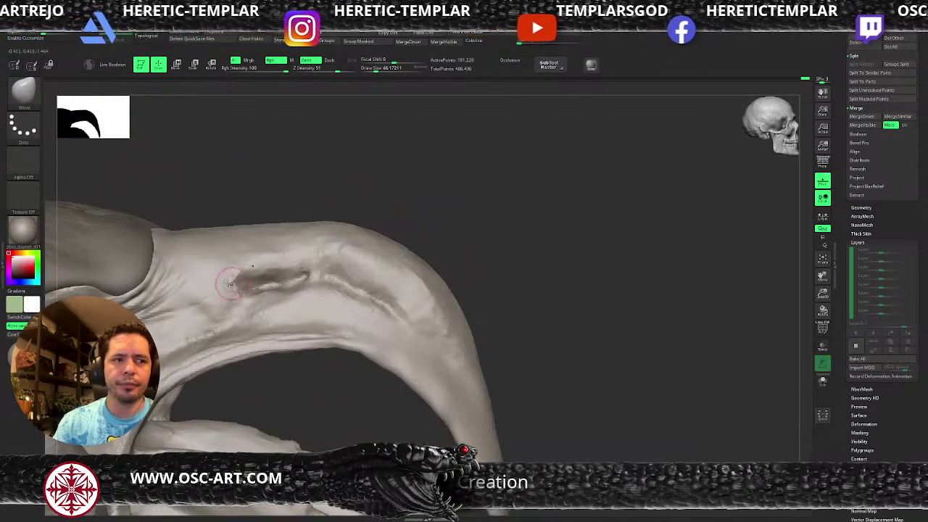
Inflate the upper eyelid rim above the orange eye with the Inflat brush.
right_click_drag(195, 209, 390, 211, "alt")
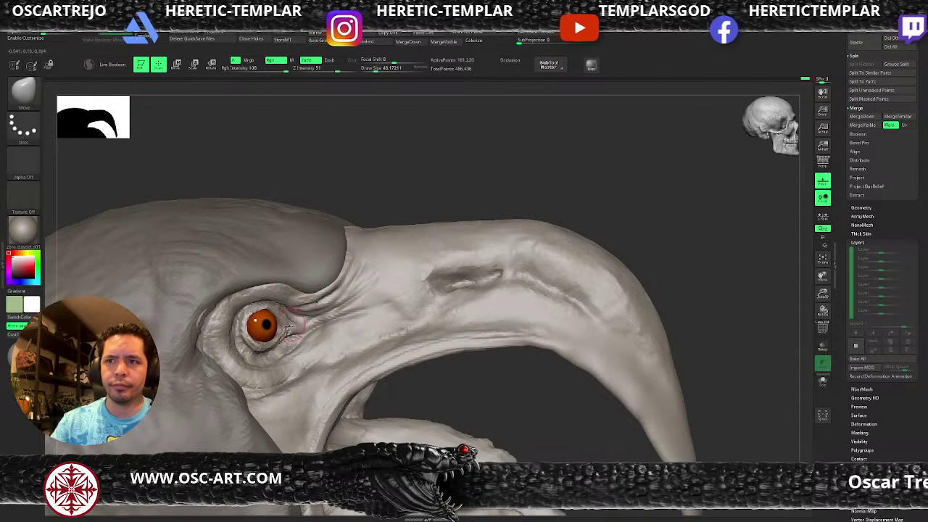
key("bracketright")
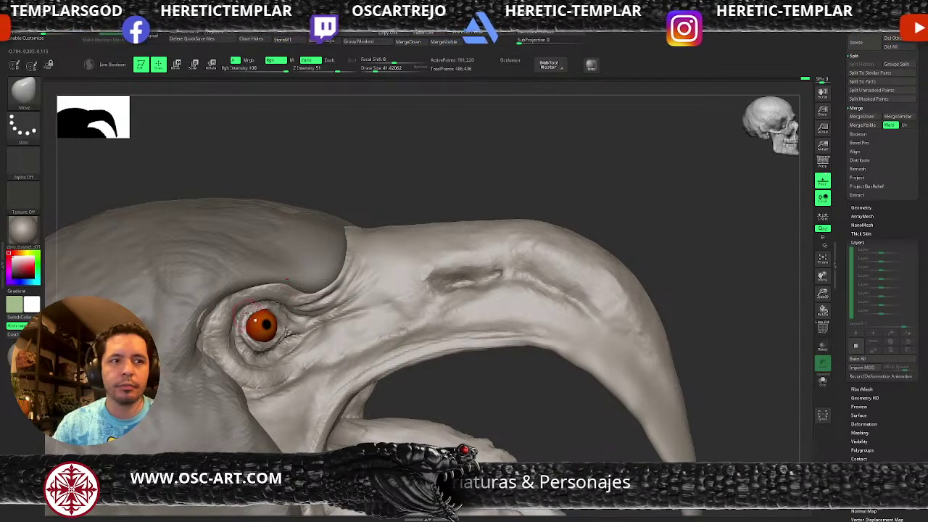
key("b")
key("i")
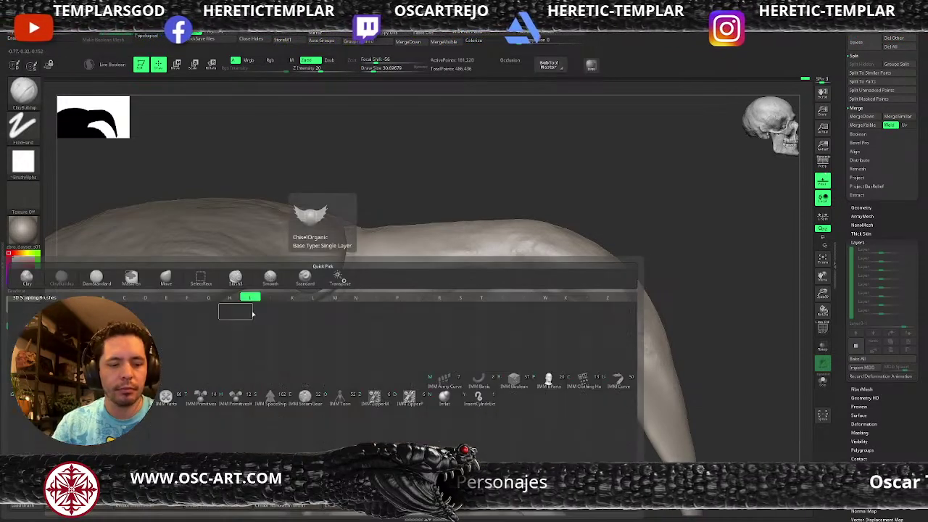
key("n")
left_click_drag(251, 314, 265, 311)
key("s")
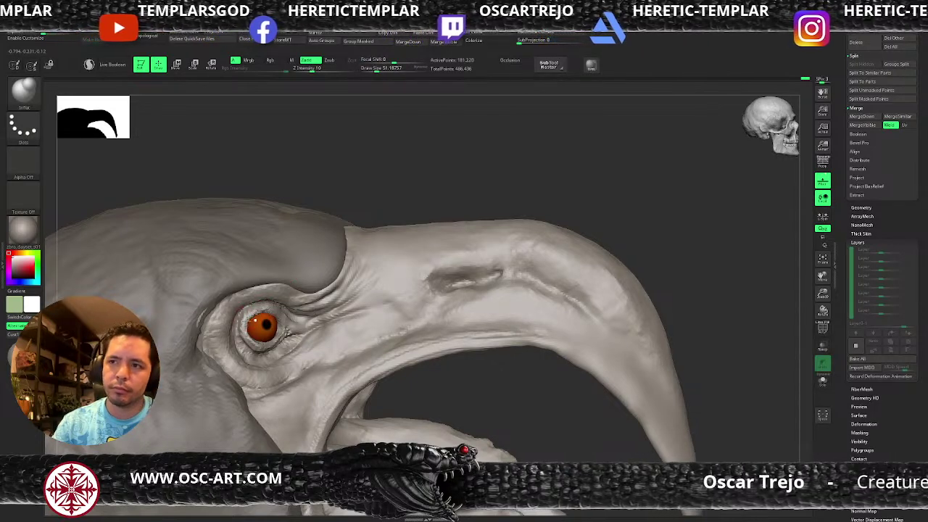
Fit the eyelid rim around the eyeball with the Move brush and smooth its surface.
key("b")
key("m")
key("v")
key("shift")
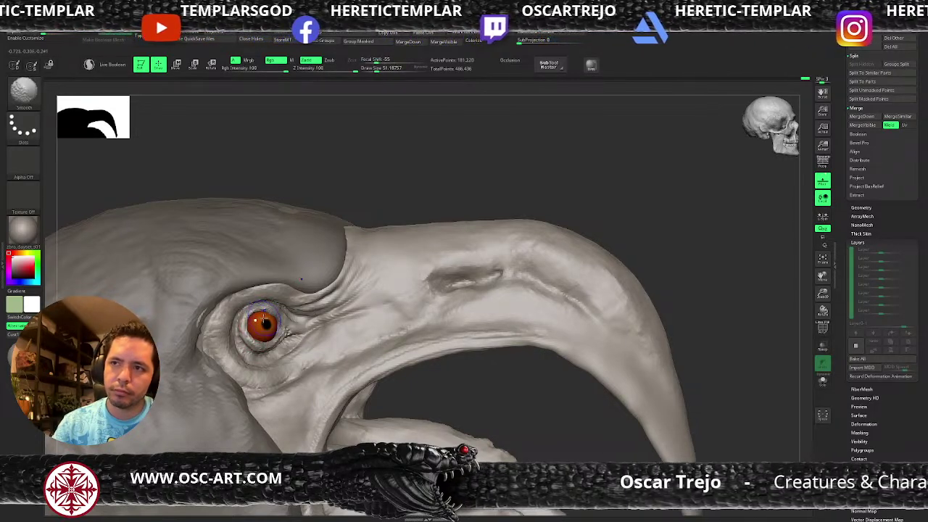
left_click_drag(253, 321, 255, 333, "shift")
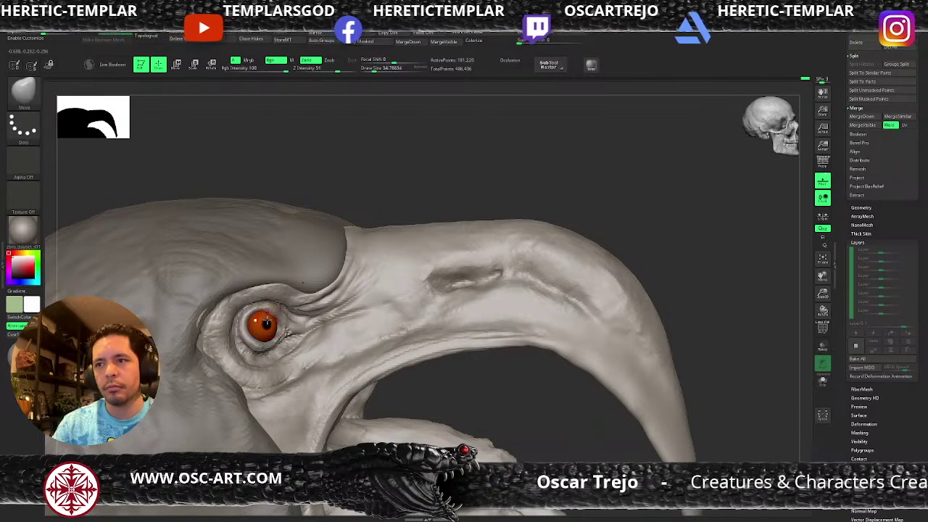
key("shift")
left_click_drag(266, 303, 269, 301, "shift")
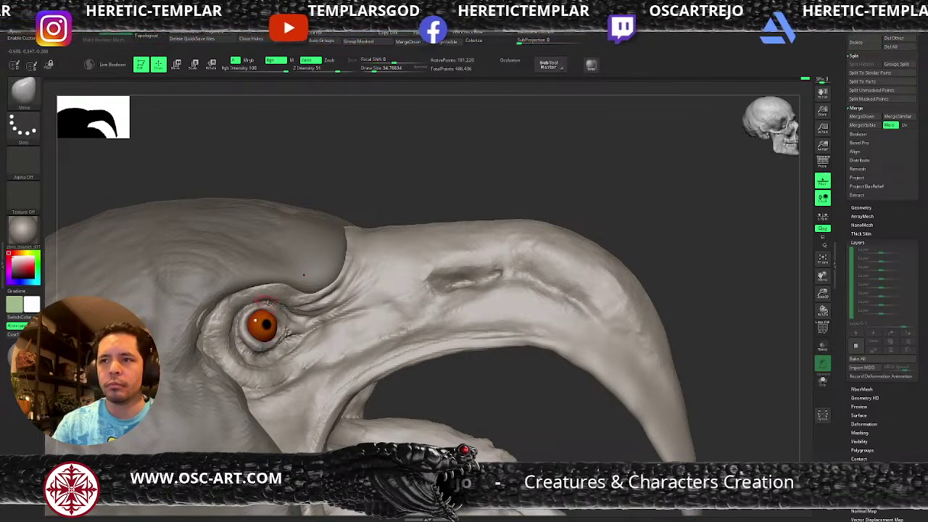
key("]")
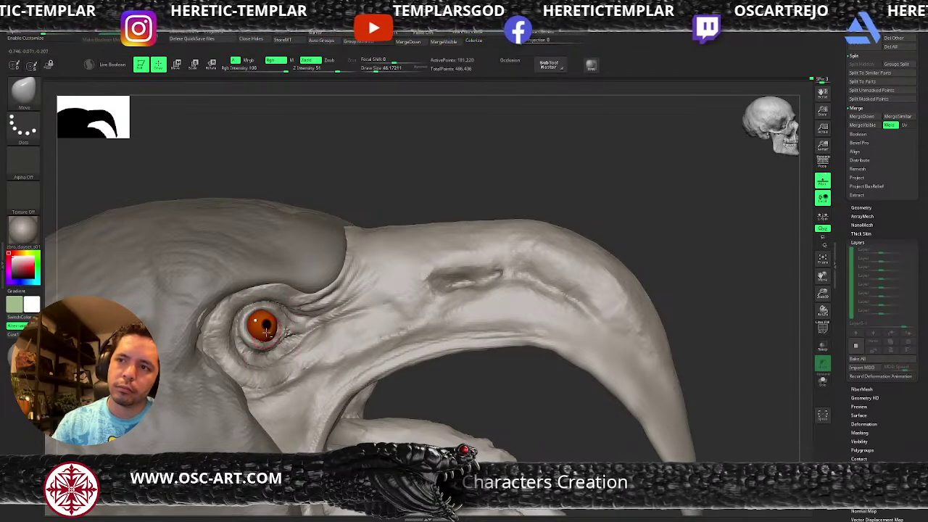
Smooth the skin below and behind the eye, and add volume under the eye with the ClayBuildup brush.
mouse_move(449, 393)
left_mouse_down("alt")
mouse_move(327, 364)
mouse_move(399, 286)
mouse_move(438, 392)
left_mouse_up("alt")
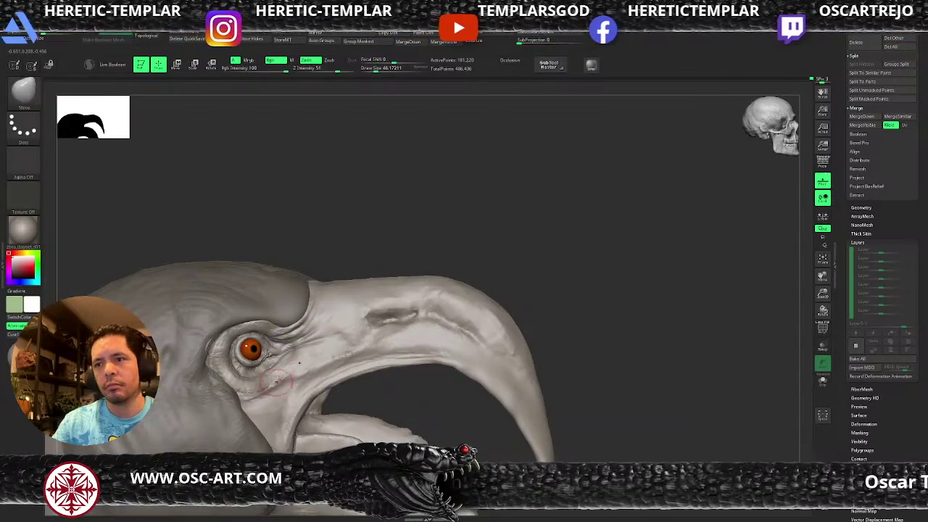
mouse_move(256, 395)
left_mouse_down("shift")
mouse_move(228, 382)
mouse_move(217, 340)
left_mouse_up("shift")
key("b")
key("c")
key("b")
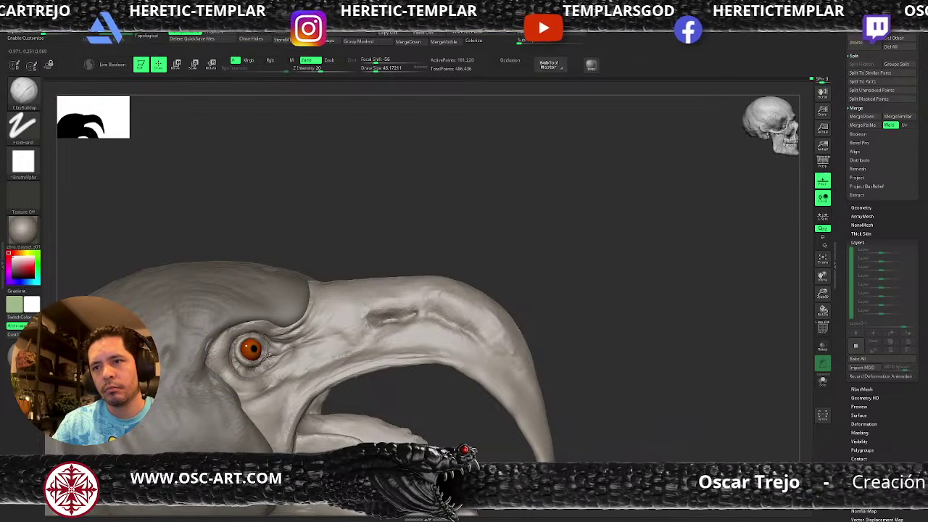
key("s")
left_click_drag(224, 383, 227, 383)
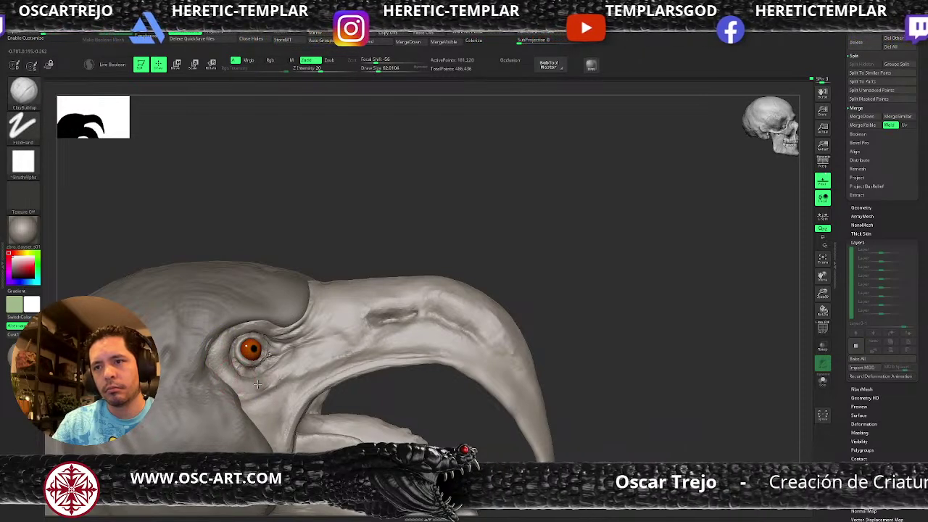
Carve fine creases in the skin between the eye and the beak with the DamStandard brush.
left_click_drag(477, 260, 357, 266, "alt")
left_click_drag(414, 328, 348, 327, "alt")
key("b")
key("d")
key("s")
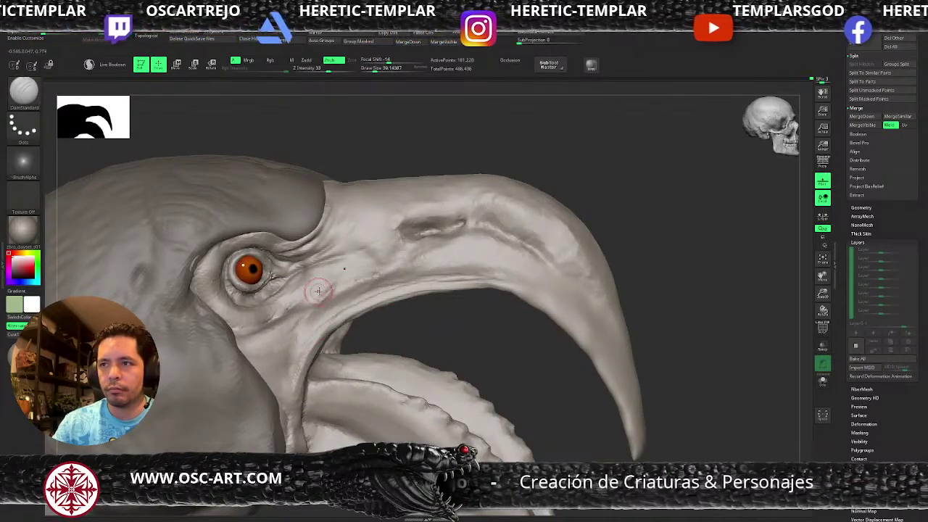
Build up stretched skin folds from below the eye down to the mouth corner with the ClayBuildup brush.
key("b")
key("c")
key("b")
mouse_move(287, 310)
left_mouse_down()
mouse_move(245, 335)
mouse_move(268, 355)
mouse_move(254, 367)
mouse_move(290, 373)
mouse_move(275, 399)
left_mouse_up()
key("bracketright")
key("bracketright")
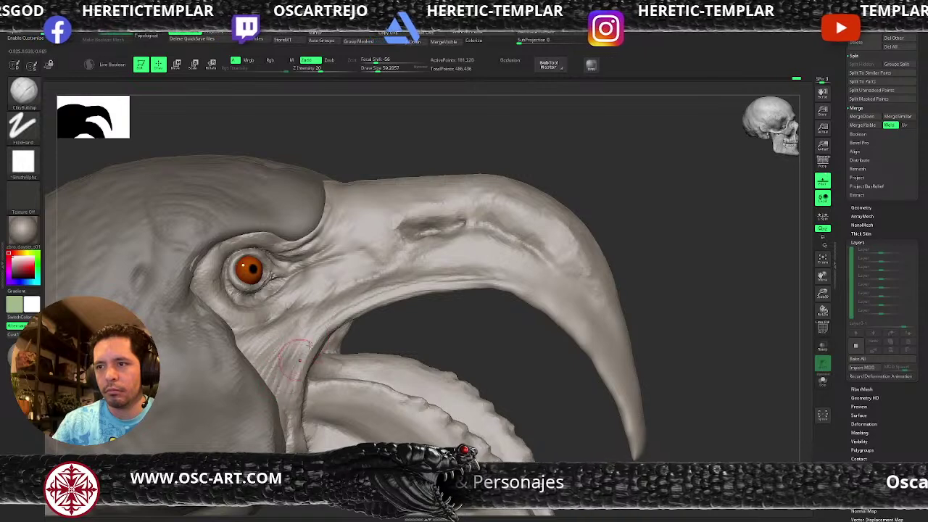
Sharpen the wrinkles between the skin folds at the mouth corner with the DamStandard brush.
key("b")
key("d")
key("s")
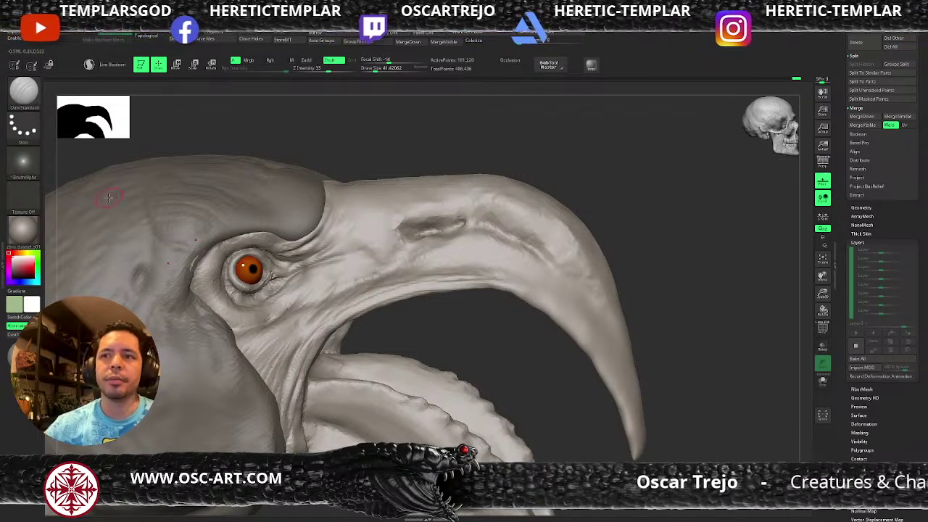
mouse_move(23, 163)
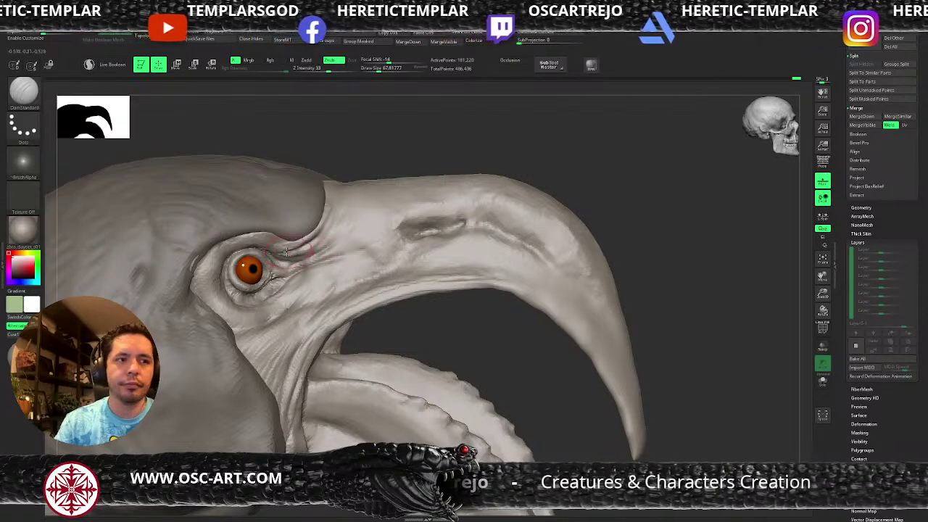
Reshape the upper eyelid and the fold above it with the Move brush.
key("b")
key("m")
key("v")
key("s")
left_click_drag(277, 247, 274, 247)
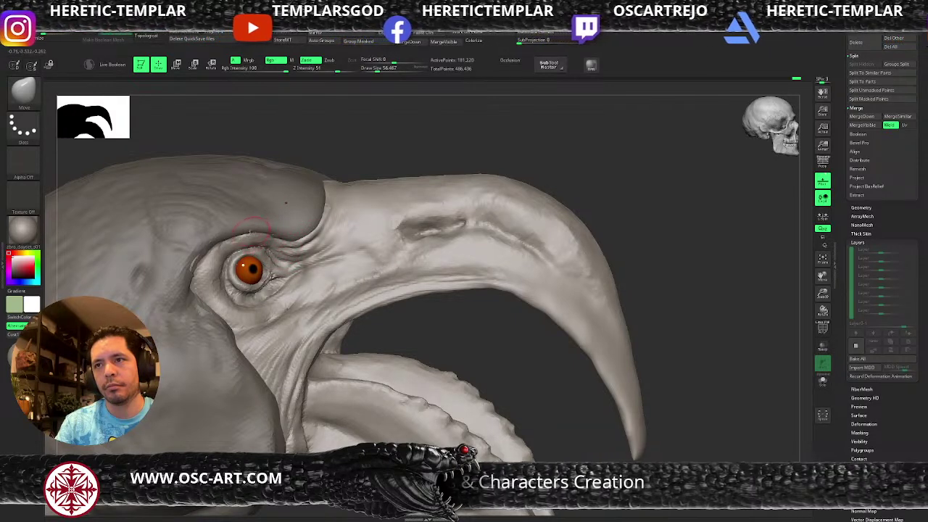
key("s")
left_click_drag(266, 243, 250, 241)
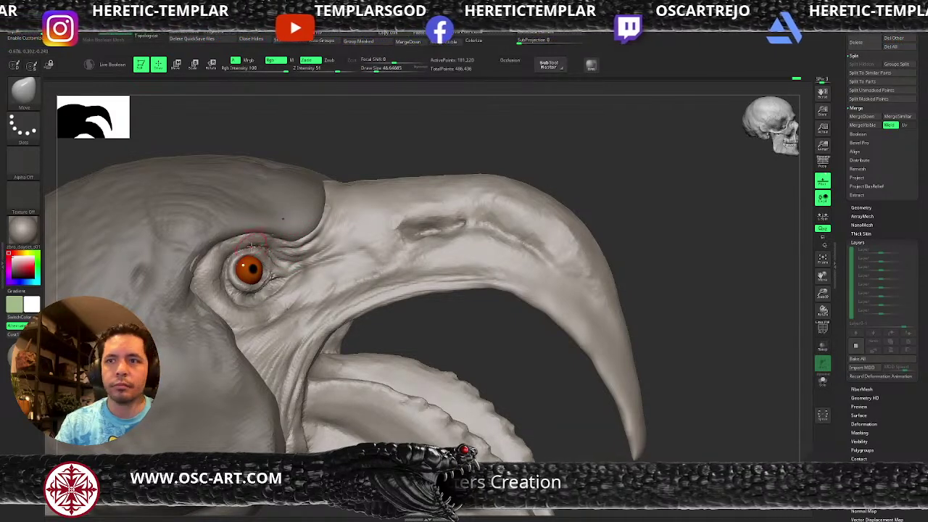
Cut a crease along the upper eyelid with the Slash3 brush.
key("b")
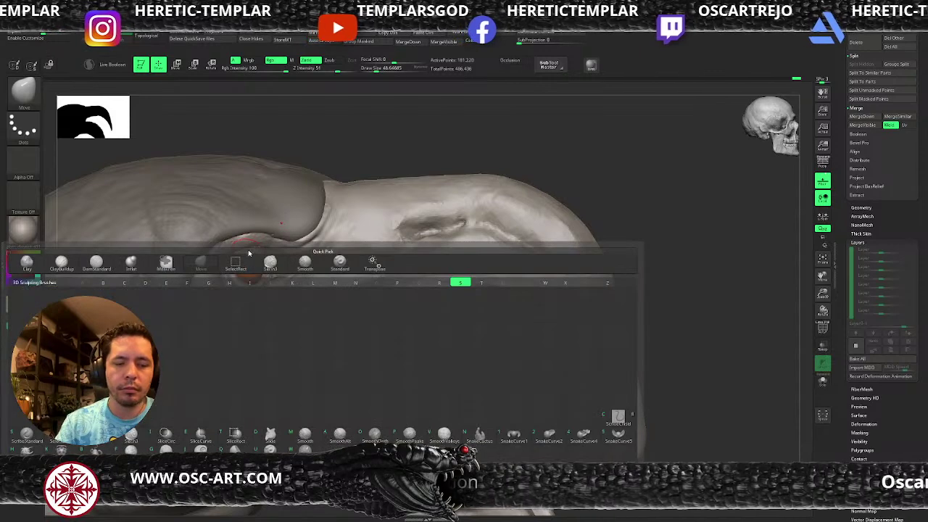
key("s")
key("l")
key("s")
left_click_drag(265, 248, 262, 249)
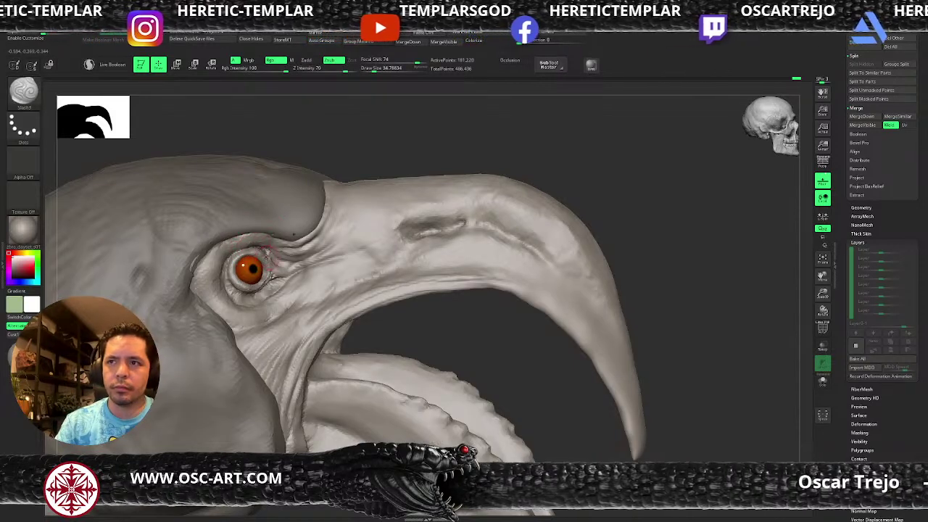
Adjust the upper eyelid's front edge with the Move brush and smooth it.
key("b")
key("m")
key("v")
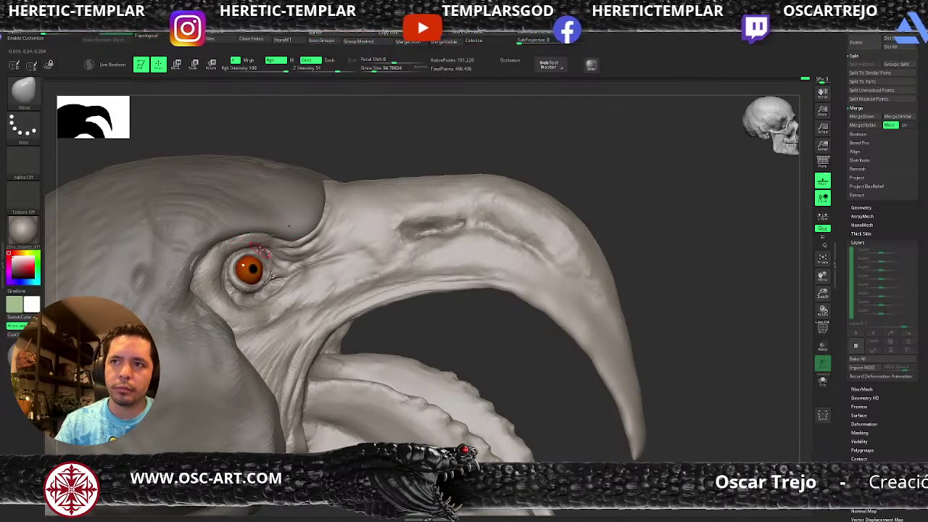
key("shift")
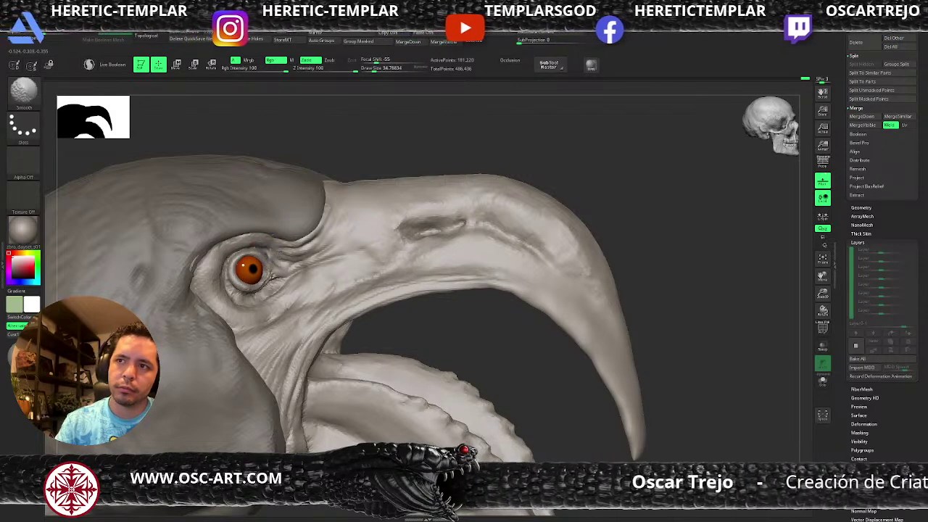
Deepen the crease at the eyelid's front corner on the Flamingo_v003 subtool with Slash3, and smooth it.
key("b")
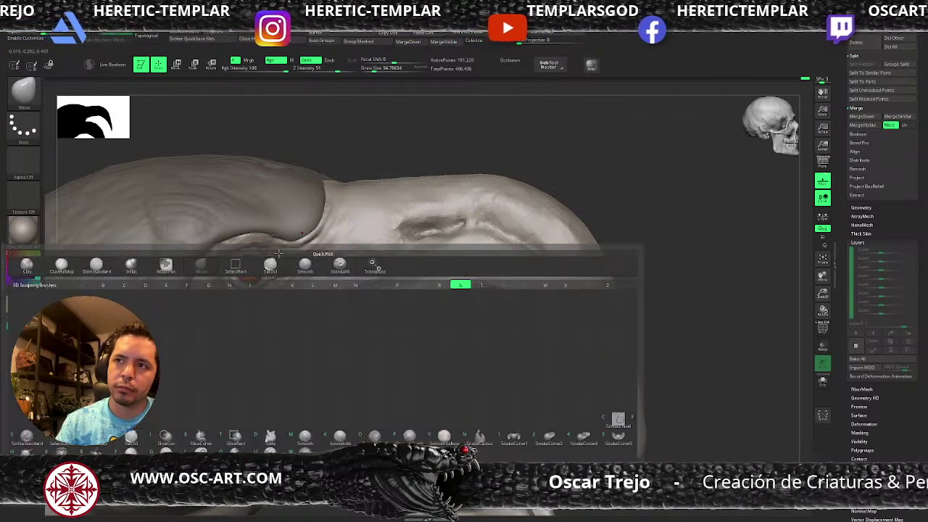
left_click(271, 259)
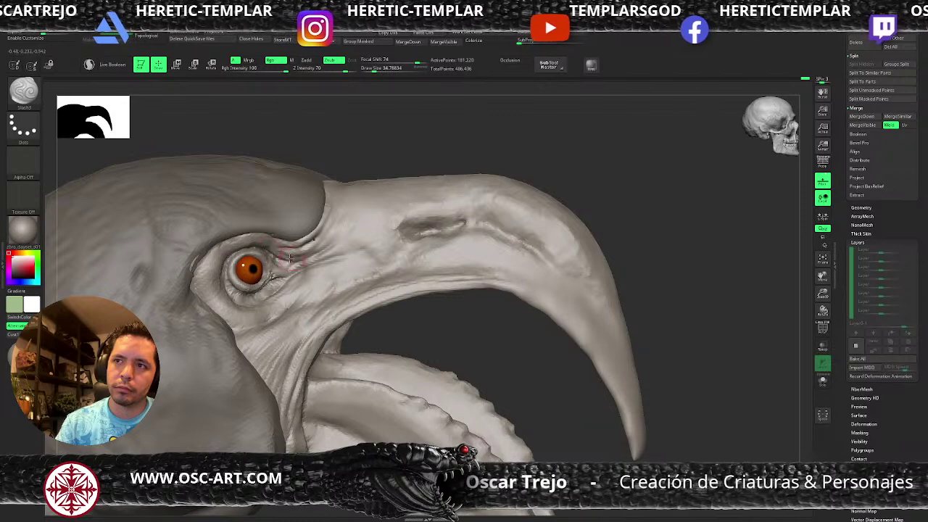
left_click(263, 249, "alt")
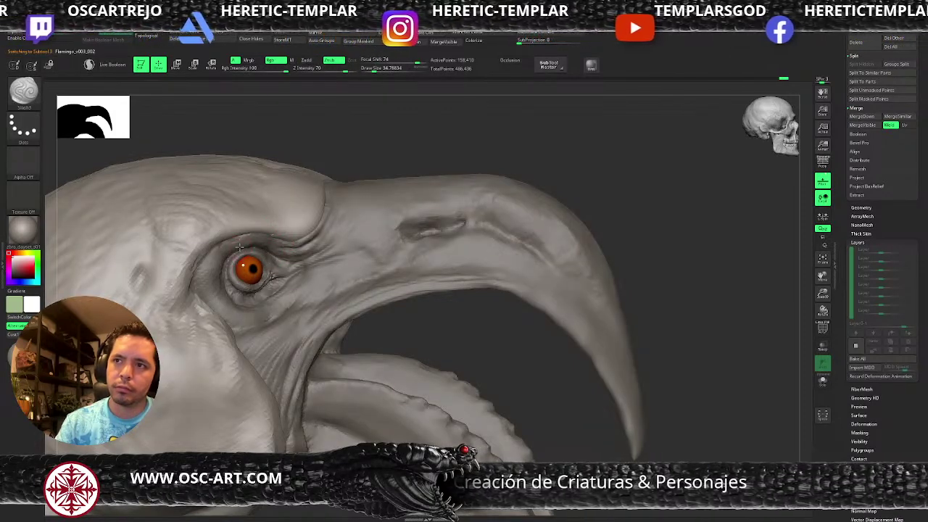
left_click(240, 247, "alt")
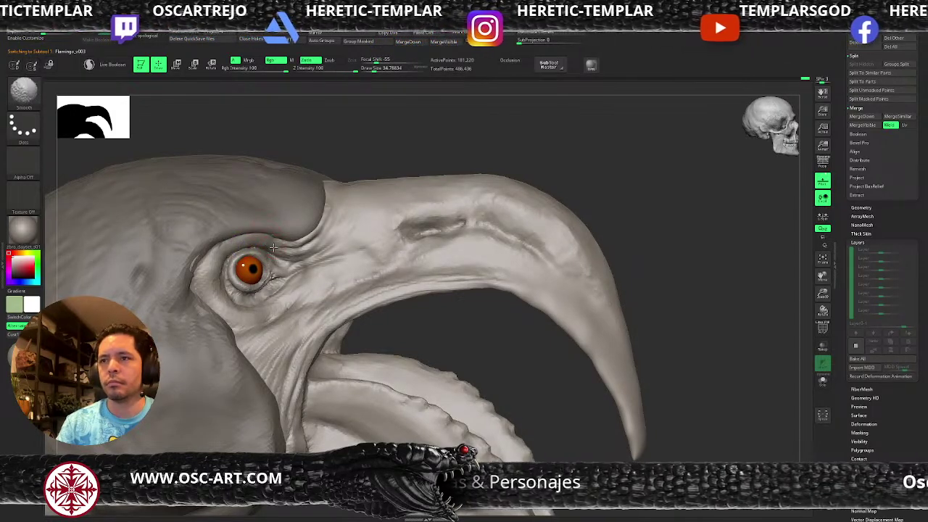
key("shift")
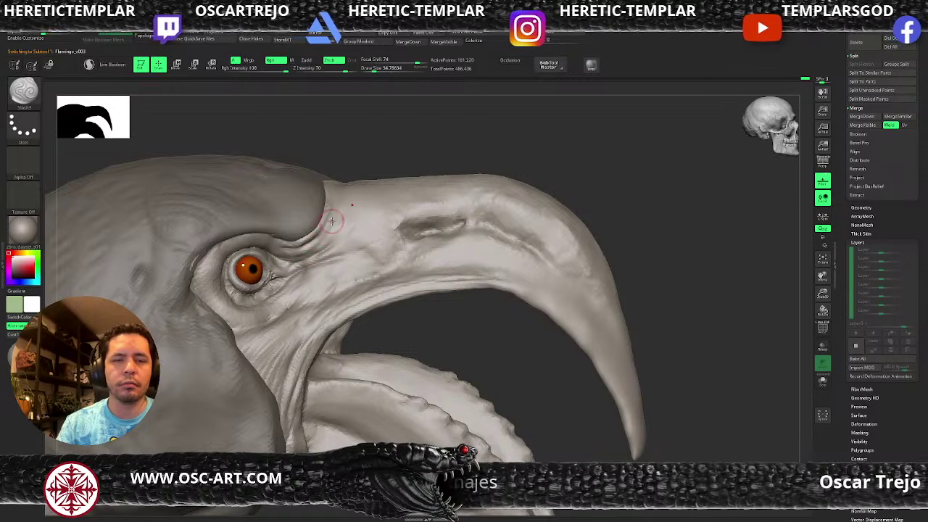
Build up the skin folds between the eye and the beak's base with the ClayBuildup brush.
key("bracketright")
key("bracketright")
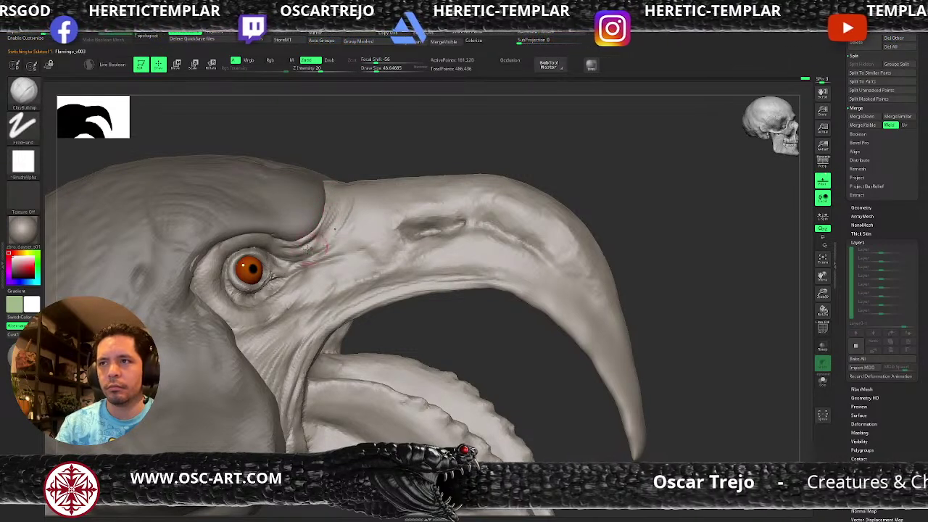
left_click_drag(335, 234, 283, 250)
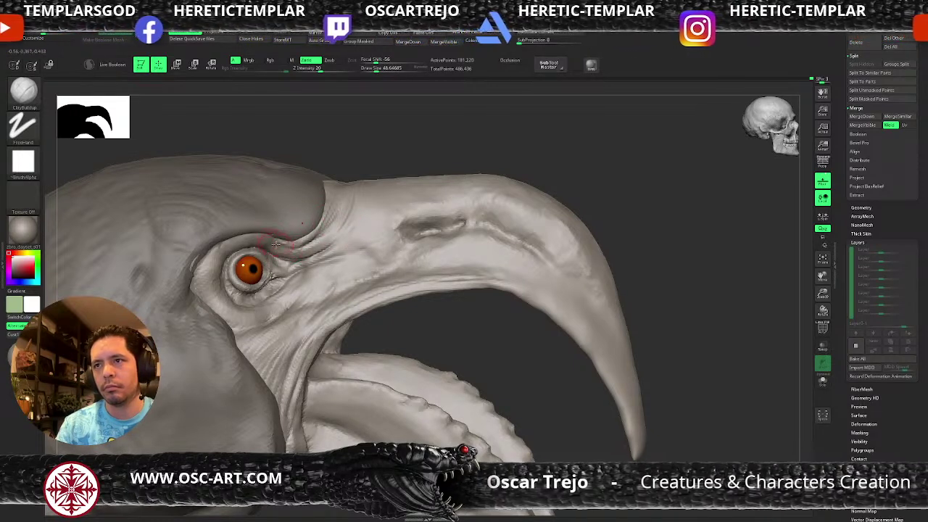
key("bracketright")
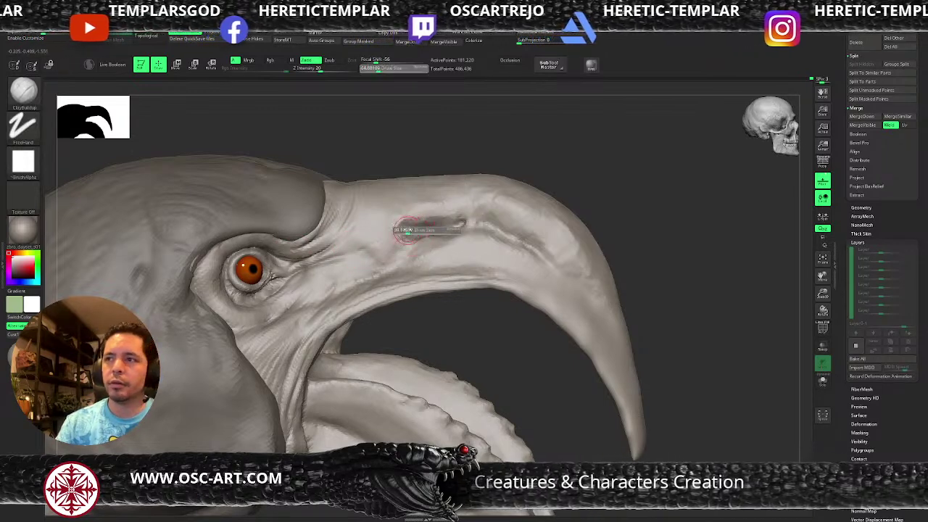
Raise a rim around the rear of the nostril slit with the Standard brush.
key("b")
key("s")
key("t")
key("bracketleft")
key("bracketleft")
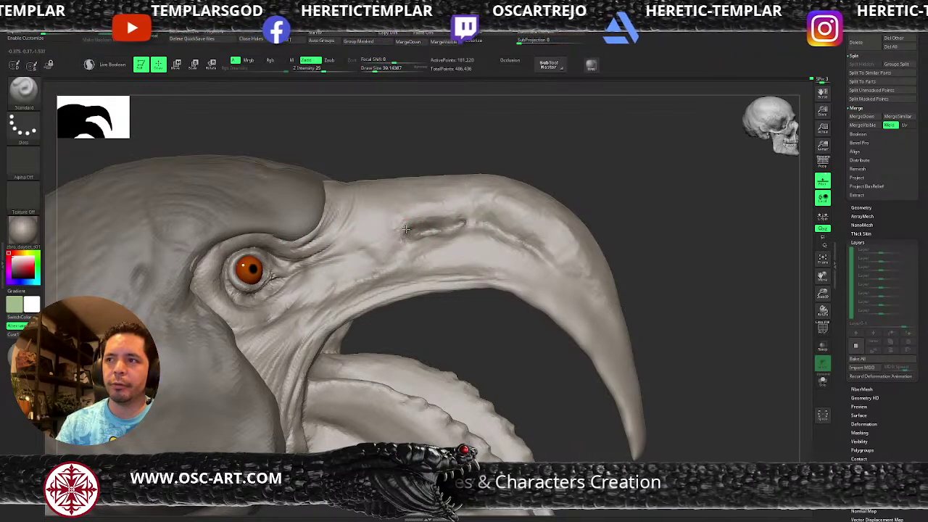
key("bracketright")
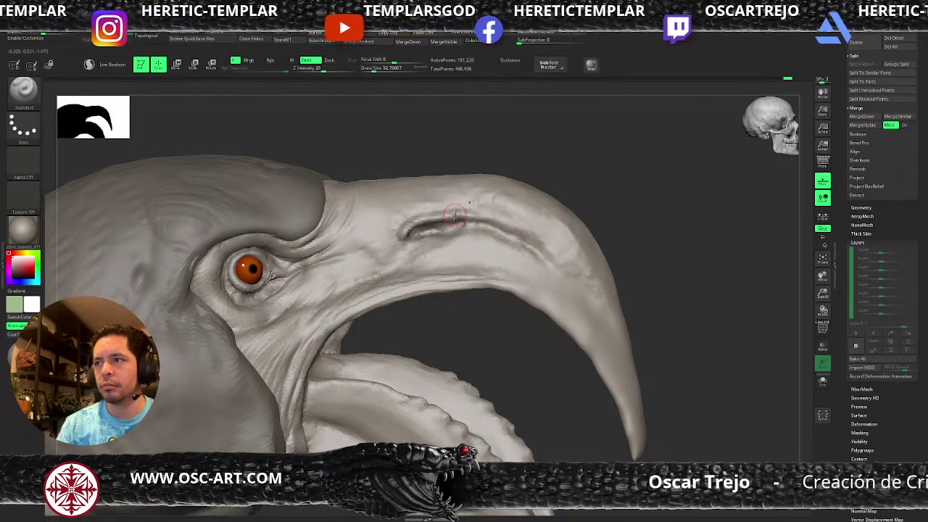
Carve the nostril slit's upper crease forward along the beak with the DamStandard brush and smooth it.
key("b")
key("d")
key("s")
left_click_drag(440, 225, 511, 231)
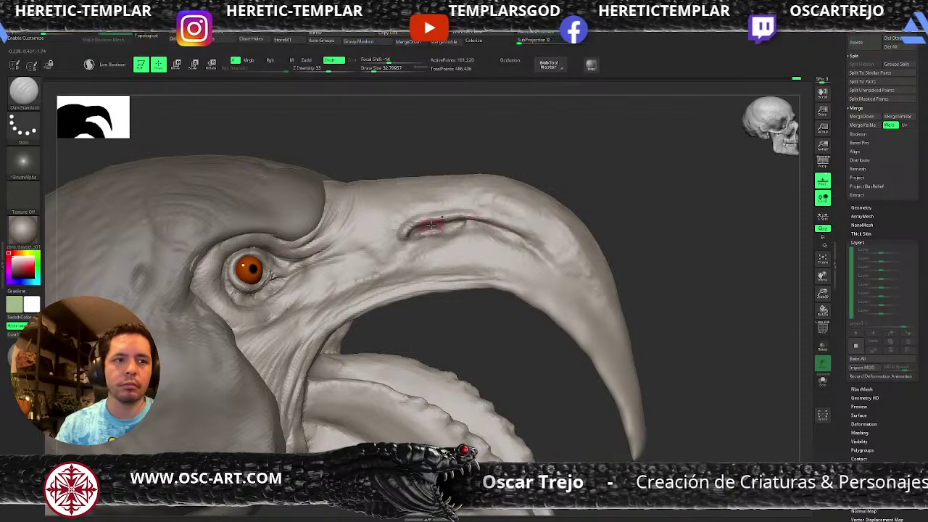
key("shift")
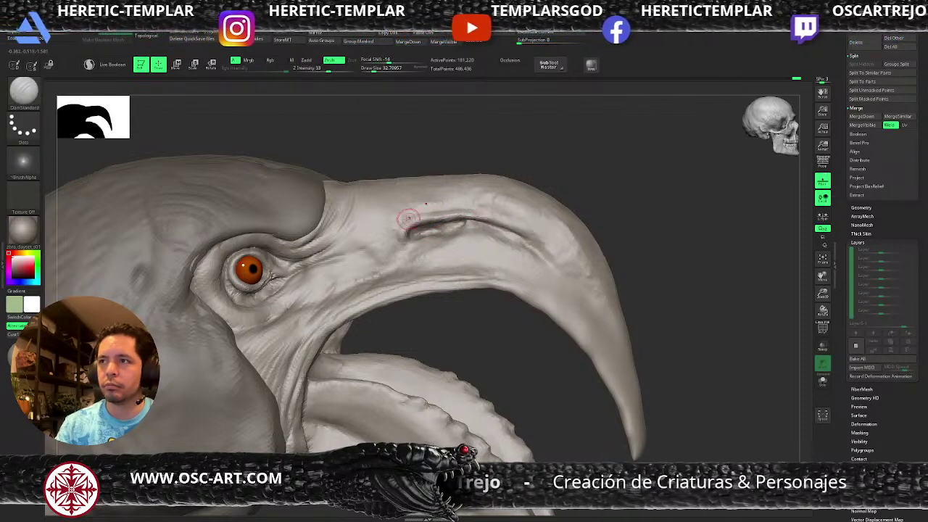
Add volume to the beak surface above the nostril with ClayBuildup and smooth it.
key("b")
key("c")
key("b")
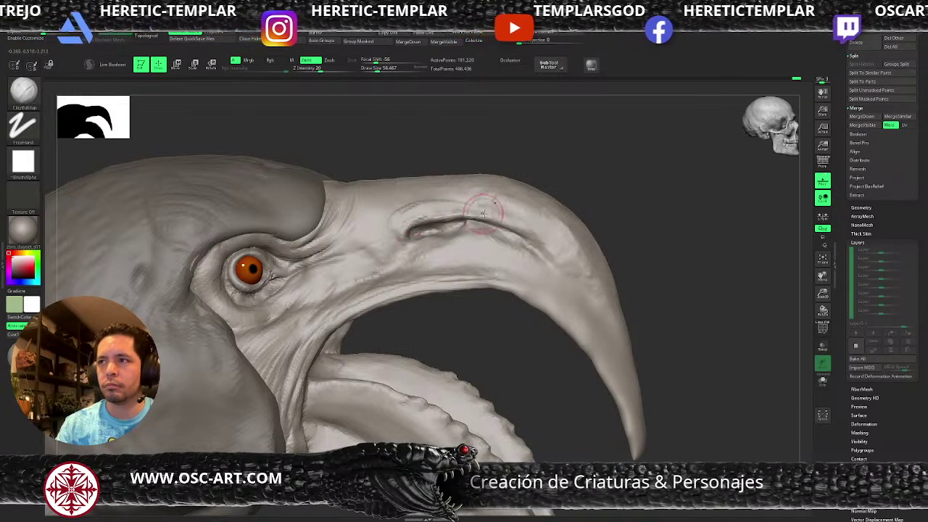
key("shift")
Adjust the rear corner of the nostril with a smaller Move brush.
key("s")
left_click_drag(421, 237, 417, 237)
key("b")
key("m")
key("v")
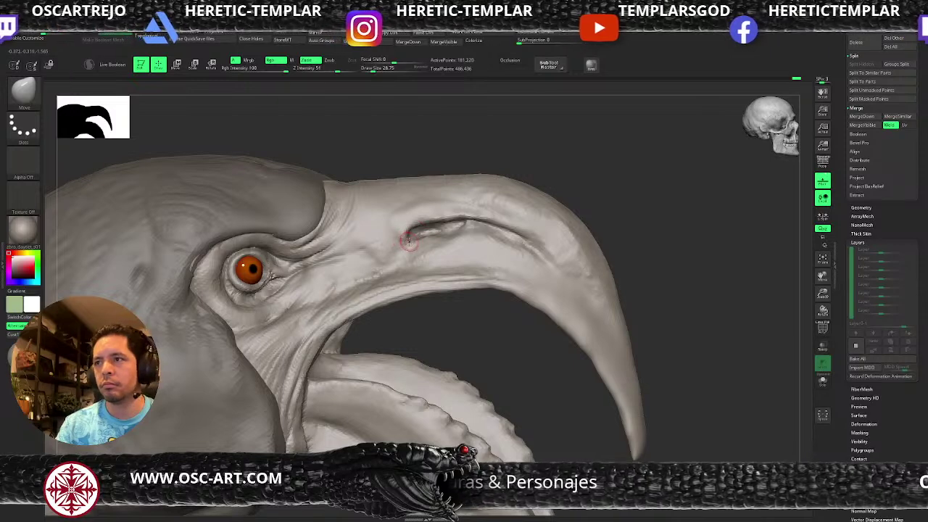
Thicken the rim at the nostril's rear corner with a small ClayBuildup brush and smooth it.
key("b")
key("c")
key("b")
key("shift")
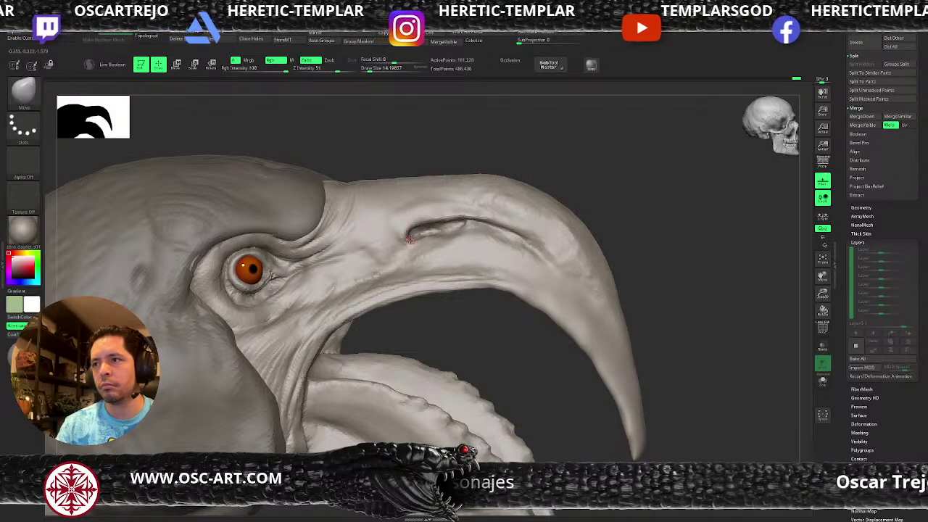
key("s")
left_click_drag(425, 240, 430, 240)
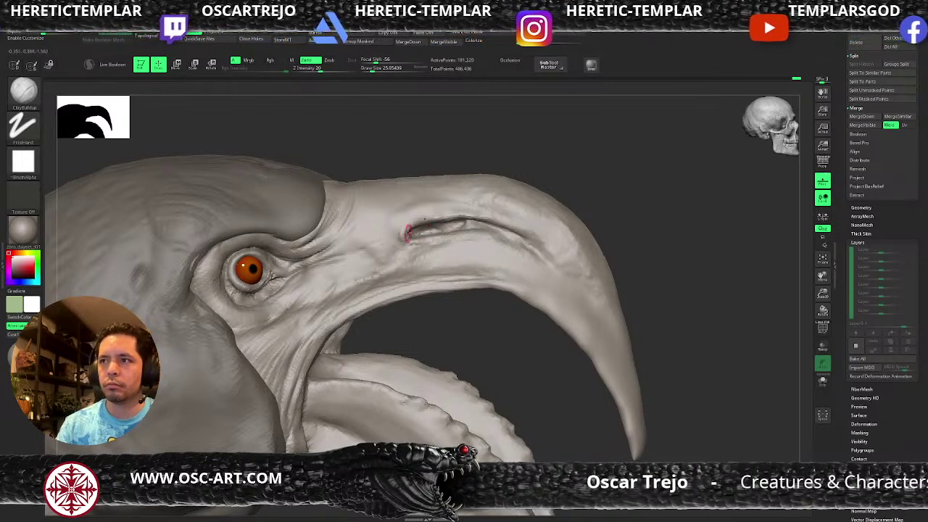
key("shift")
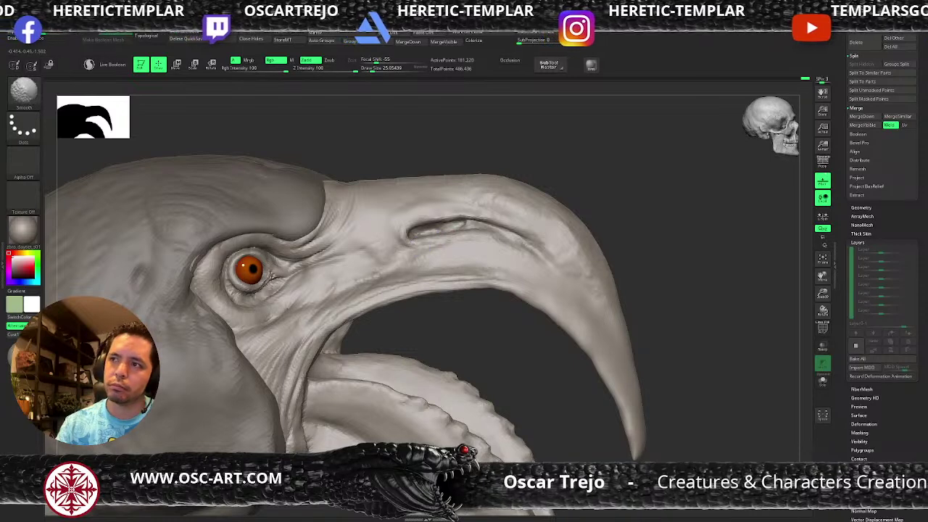
Deepen and lengthen the nostril opening with ClayBuildup, and sharpen its front crease with DamStandard.
mouse_move(590, 195)
left_mouse_down("alt")
mouse_move(532, 181)
mouse_move(514, 251)
mouse_move(476, 293)
left_mouse_up("alt")
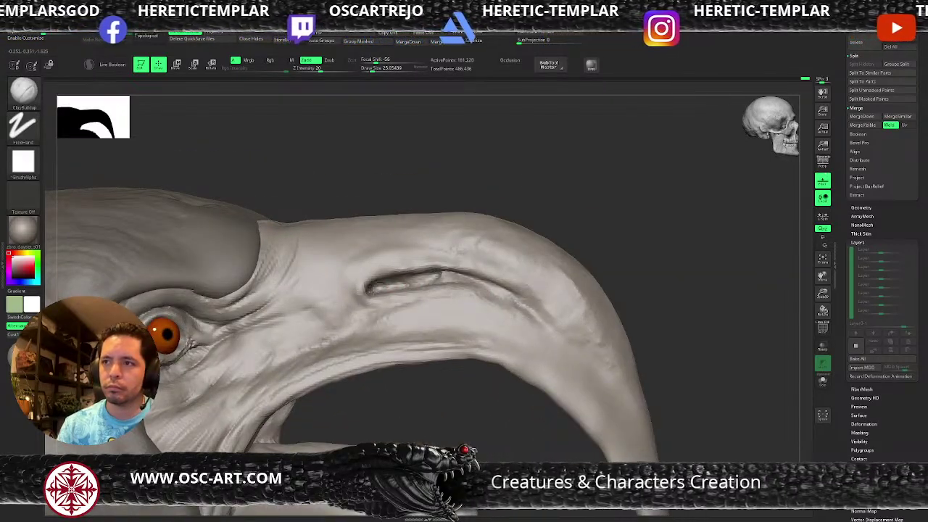
mouse_move(382, 281)
left_mouse_down()
mouse_move(374, 284)
mouse_move(427, 277)
mouse_move(512, 292)
mouse_move(499, 294)
left_mouse_up()
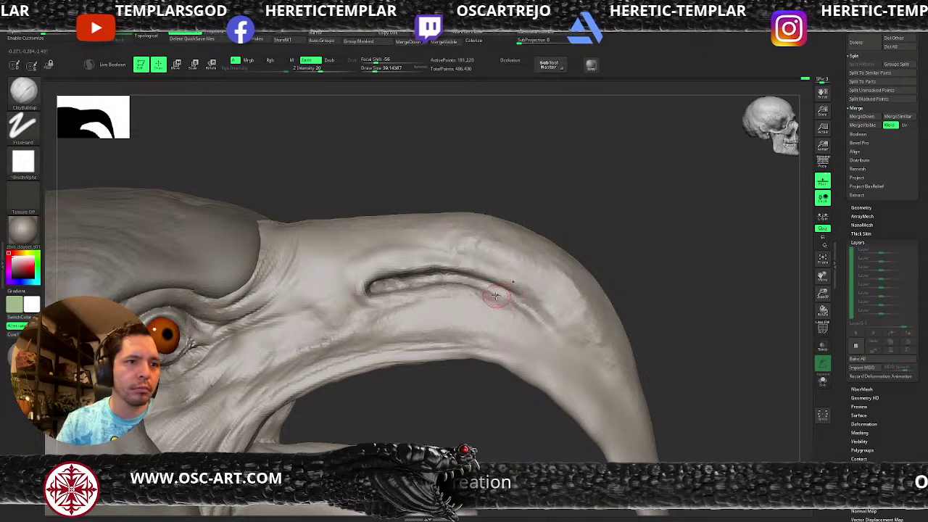
key("b")
key("d")
key("s")
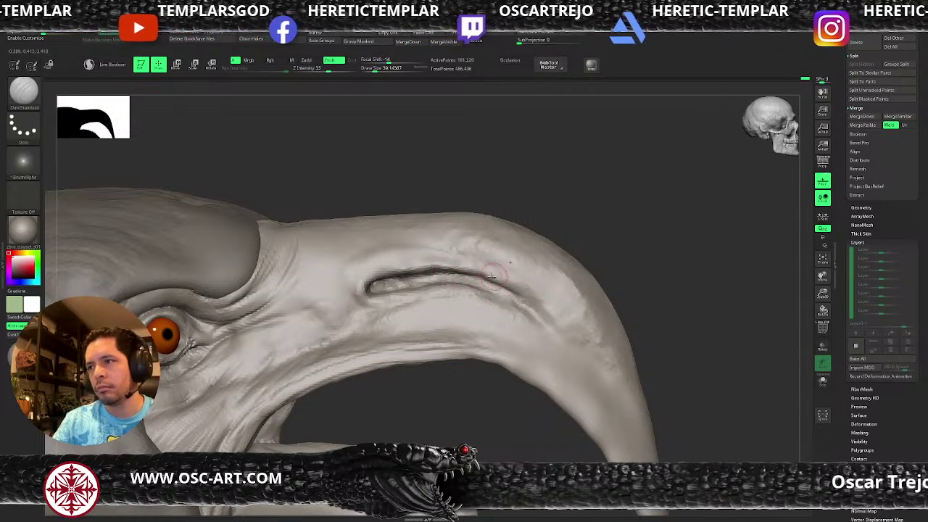
Build up the surface inside the nostril's front end with ClayBuildup.
key("b")
key("c")
key("b")
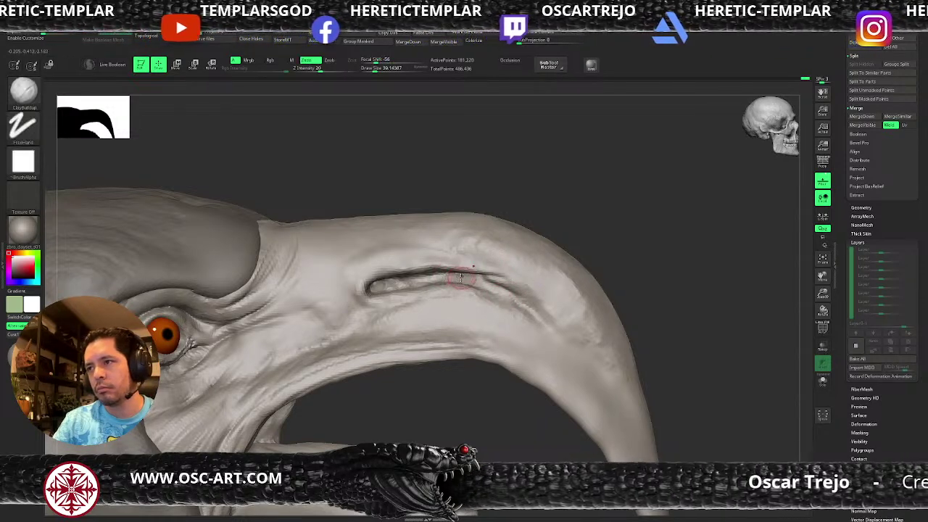
mouse_move(495, 282)
left_mouse_down()
mouse_move(479, 280)
mouse_move(496, 283)
left_mouse_up()
Redefine the crease under the nostril's upper rim toward the front with DamStandard.
key("b")
key("d")
key("s")
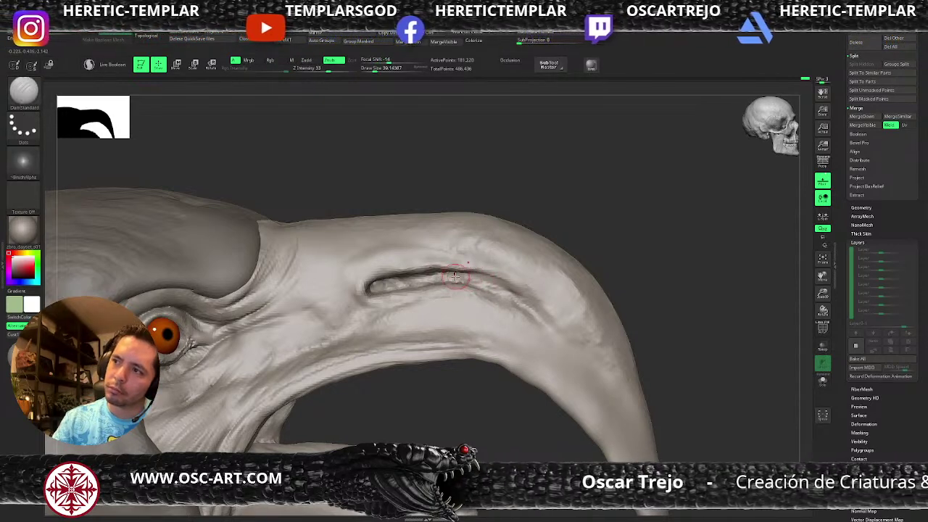
mouse_move(468, 275)
left_mouse_down()
mouse_move(518, 270)
mouse_move(456, 277)
left_mouse_up()
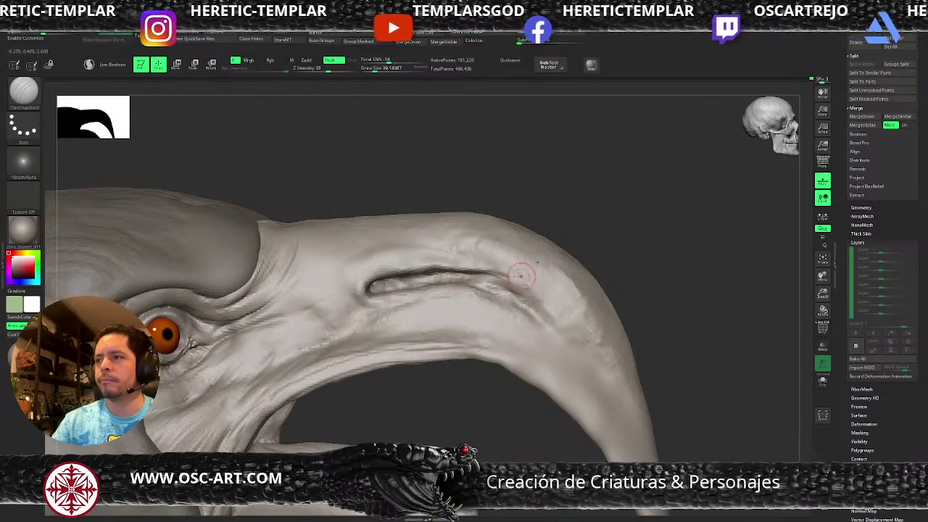
left_click_drag(616, 264, 540, 320, "alt")
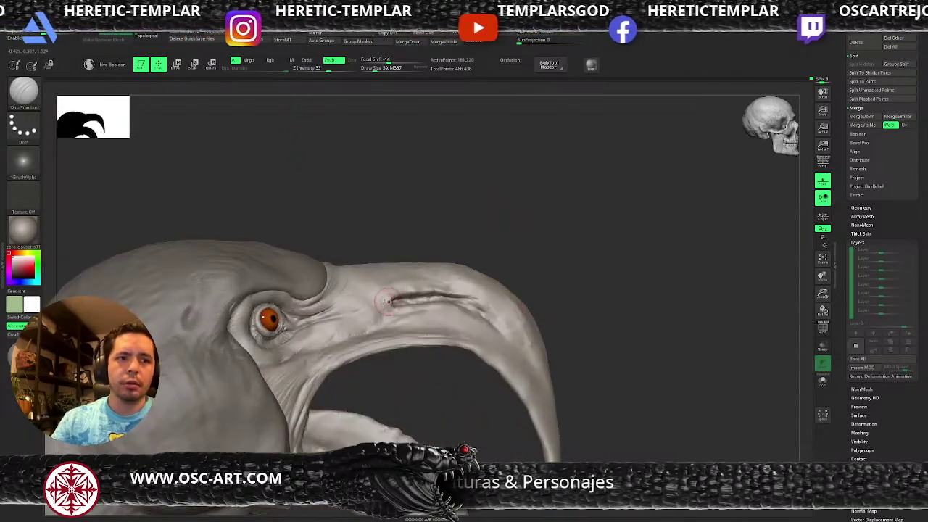
Cut a crease across the top of the beak above the nostril with DamStandard.
key("b")
key("m")
key("v")
left_click_drag(439, 244, 444, 296)
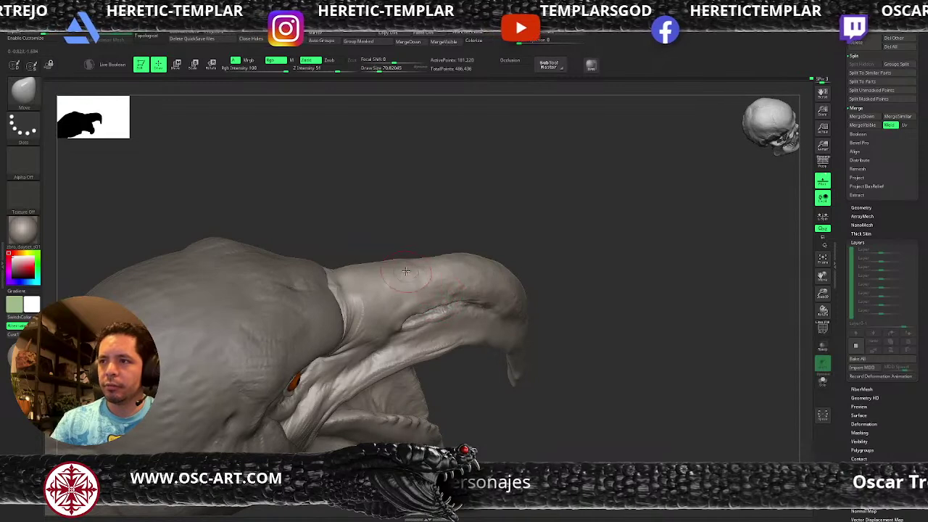
key("b")
key("d")
key("s")
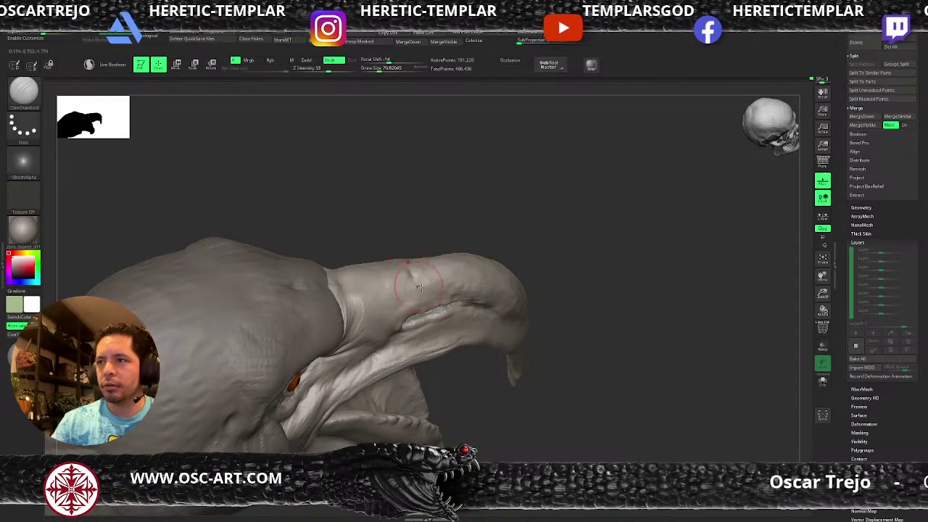
mouse_move(509, 295)
left_mouse_down()
mouse_move(450, 283)
mouse_move(460, 268)
left_mouse_up()
key("shift")
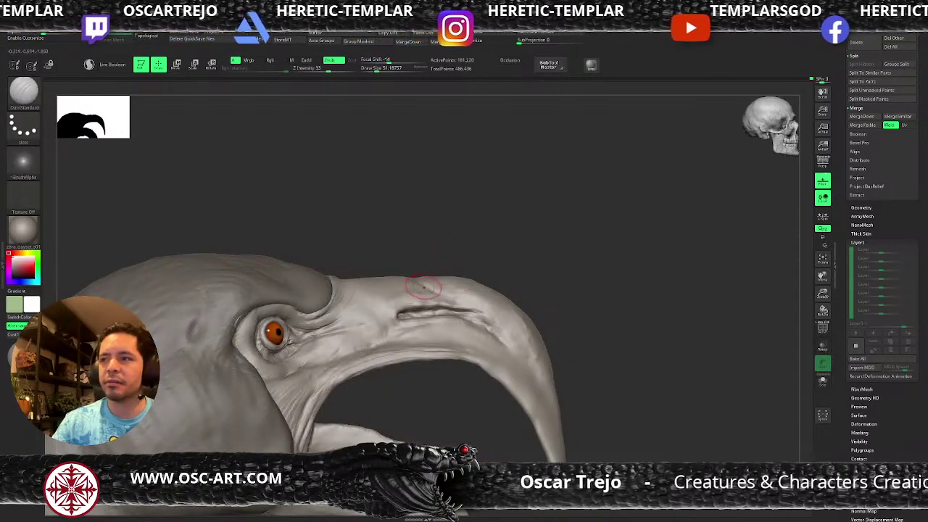
mouse_move(423, 234)
left_mouse_down()
mouse_move(445, 332)
mouse_move(524, 357)
mouse_move(519, 369)
mouse_move(430, 337)
left_mouse_up()
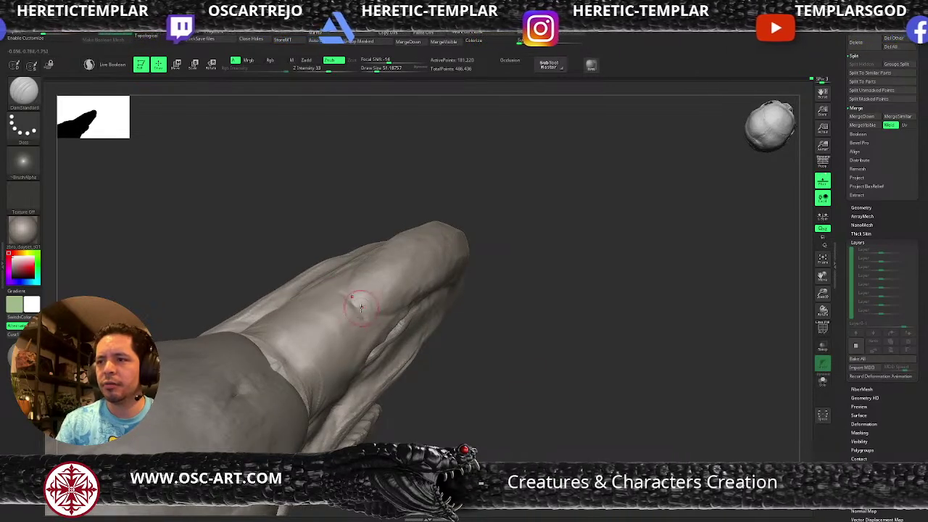
mouse_move(490, 348)
left_mouse_down()
mouse_move(373, 314)
mouse_move(478, 290)
left_mouse_up()
Build up the beak's ridge in front of the top crease with ClayBuildup, and soften it with Smooth at Z Intensity 17.
key("b")
key("c")
key("b")
mouse_move(404, 307)
left_mouse_down()
mouse_move(468, 293)
mouse_move(441, 282)
mouse_move(448, 265)
left_mouse_up()
mouse_move(387, 293)
left_mouse_down()
mouse_move(443, 262)
mouse_move(396, 273)
left_mouse_up()
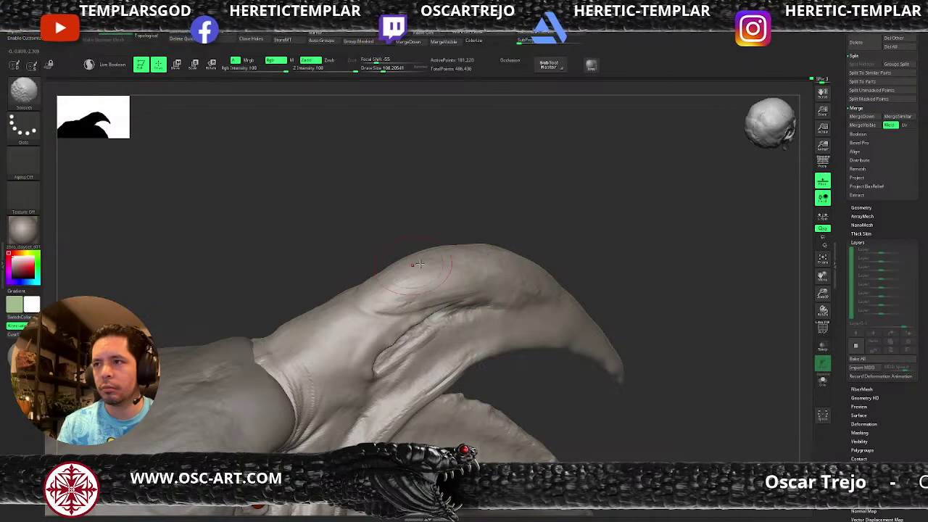
right_click(396, 272)
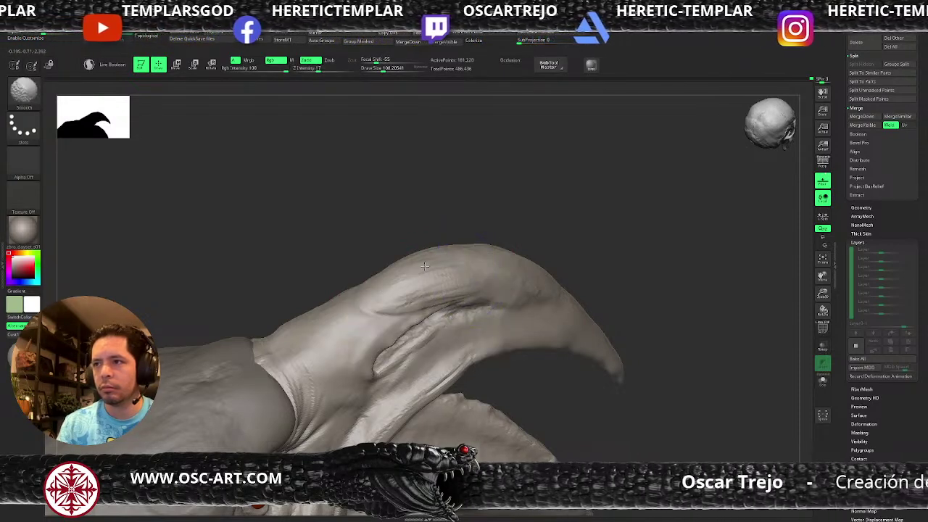
mouse_move(546, 241)
left_mouse_down()
mouse_move(450, 290)
mouse_move(434, 285)
left_mouse_up()
left_click_drag(372, 276, 309, 275, "shift")
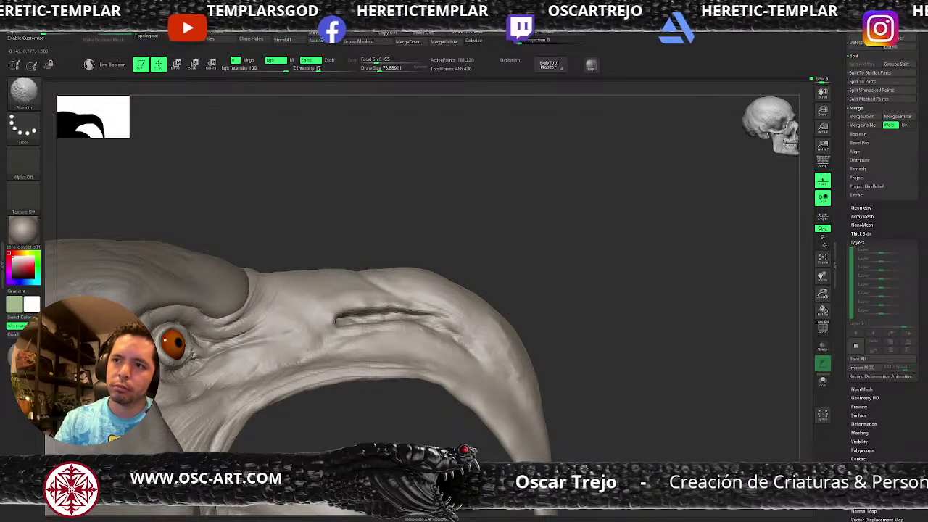
Smooth the skin at the beak's base and crease it along the head plate's edge with DamStandard.
left_click_drag(258, 290, 246, 328, "shift")
key("s")
left_click(254, 310)
key("b")
key("d")
key("s")
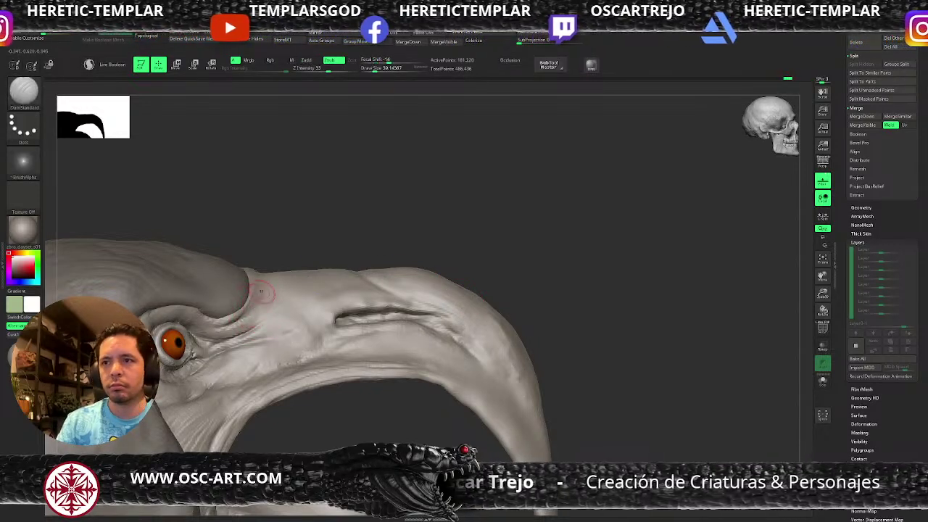
key("space")
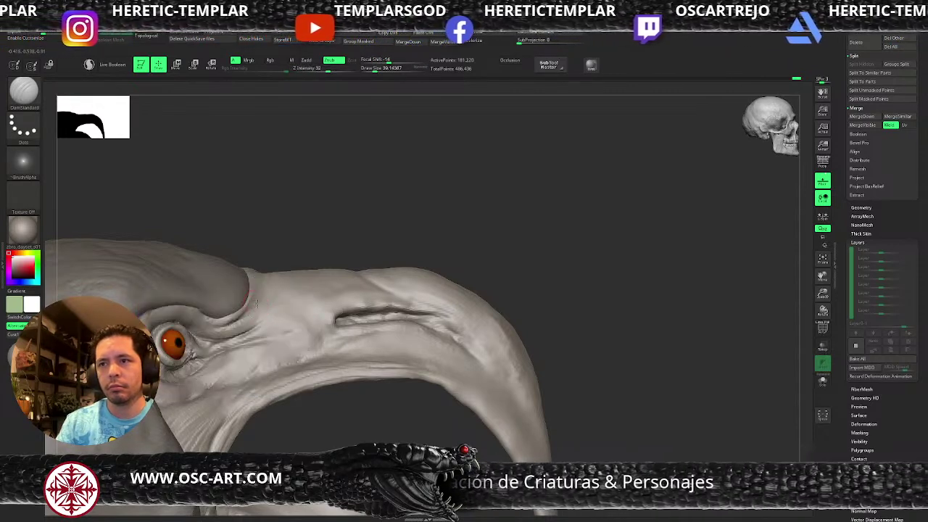
Build up the fold running from the beak's base toward the eye with ClayBuildup.
key("b")
key("c")
key("b")
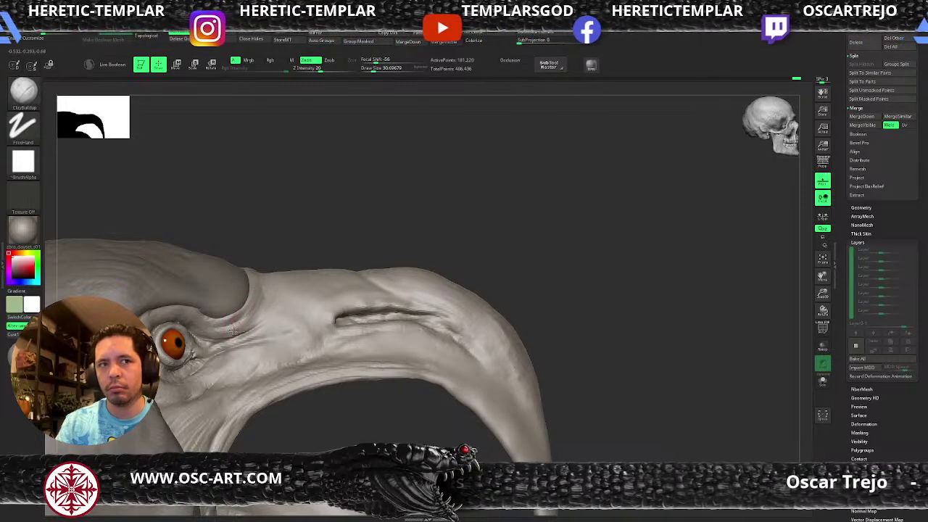
key("s")
left_click_drag(252, 332, 261, 331)
Cut small creases on top of the beak's base beside the head plate with DamStandard, and undo the last stroke.
left_click_drag(291, 260, 156, 297)
left_click_drag(218, 366, 304, 392)
right_click_drag(305, 391, 313, 348)
key("b")
key("d")
key("s")
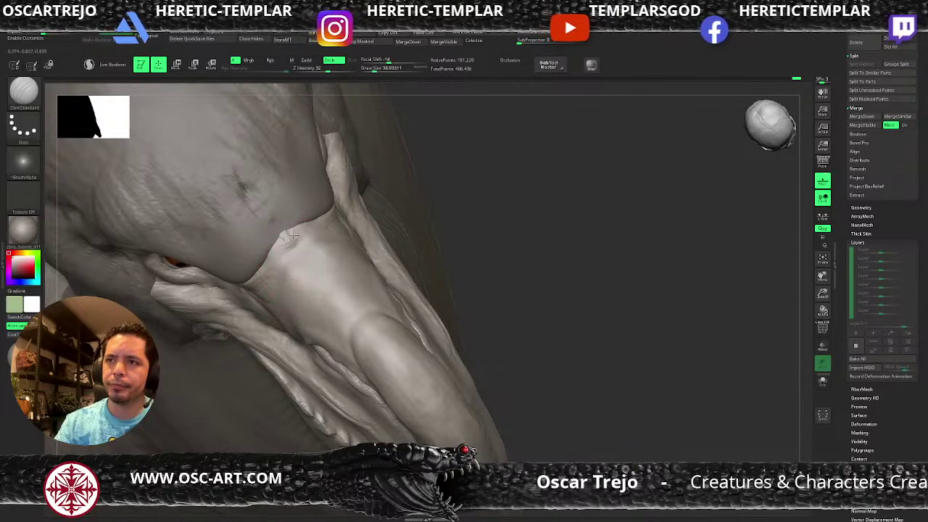
left_click_drag(272, 262, 303, 235)
key("ctrl+z")
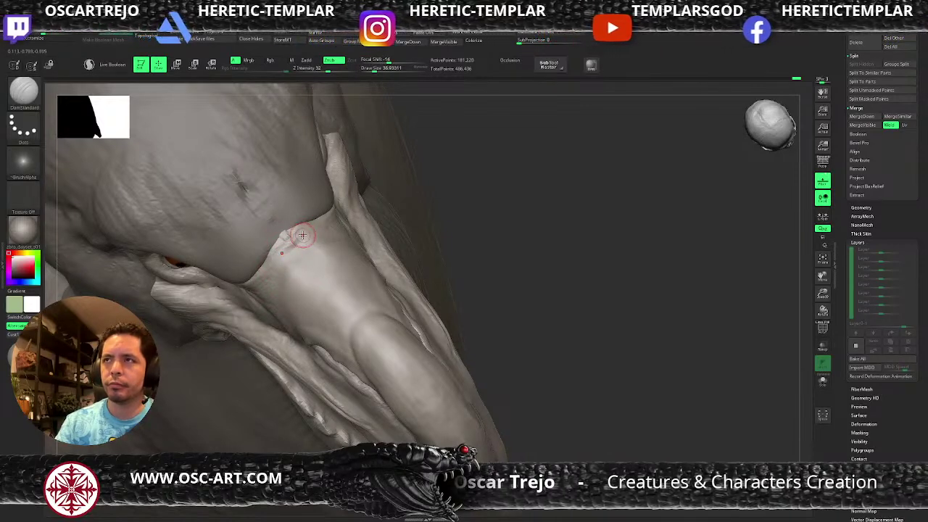
Add fine wrinkles along the seam between the head plate and the beak's base with the Standard and DamStandard brushes.
key("space")
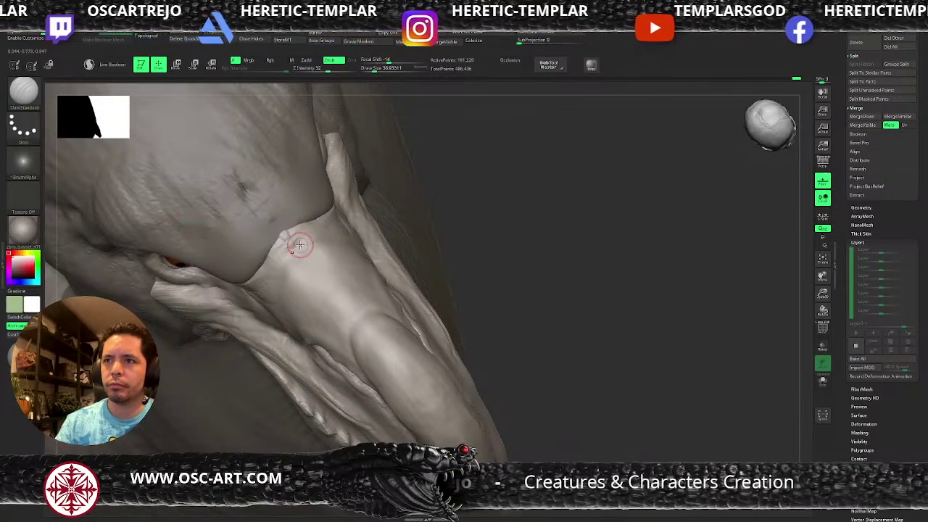
key("b")
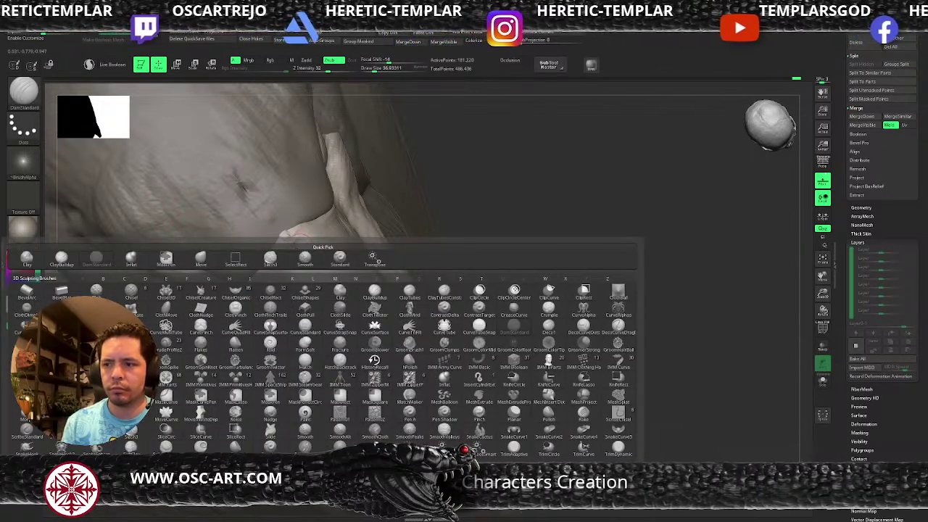
key("s")
key("t")
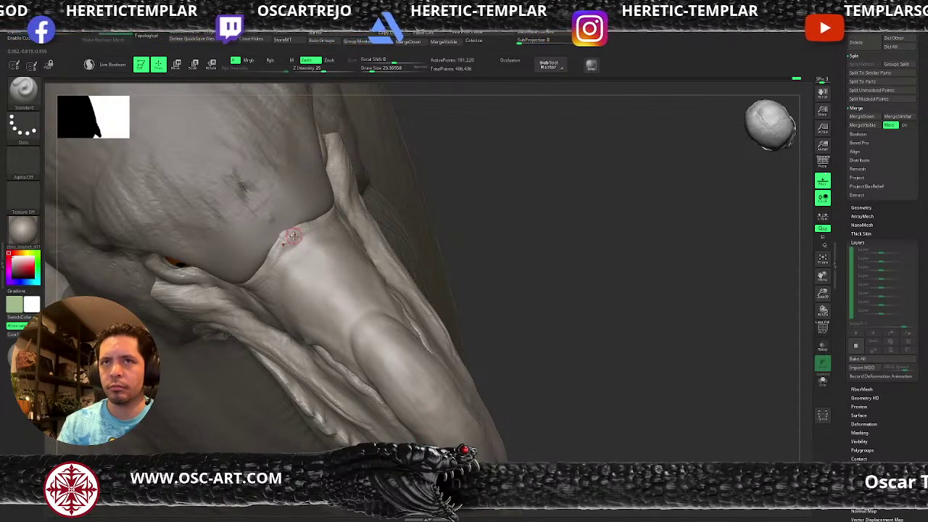
key("b")
key("d")
key("s")
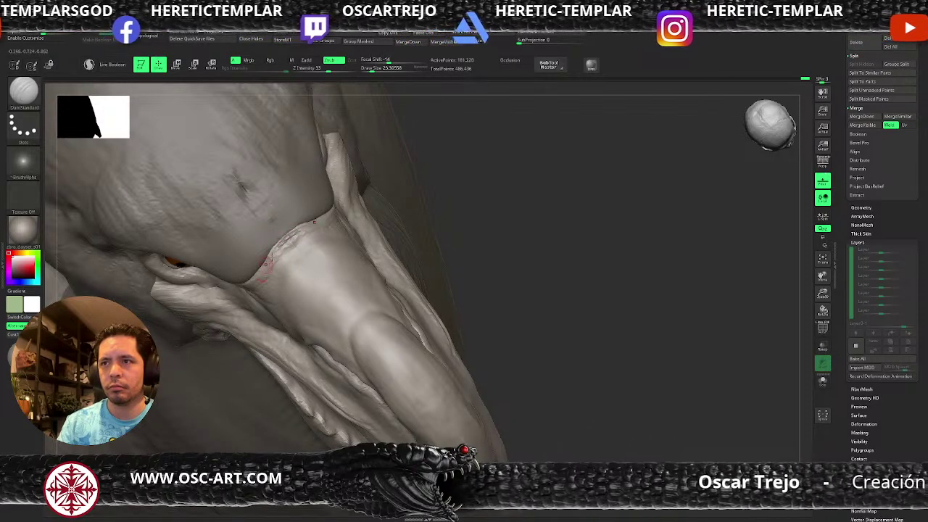
Smooth the wrinkles along the seam between the head plate and the beak's base.
left_click_drag(302, 229, 277, 257, "shift")
left_click_drag(442, 230, 322, 259)
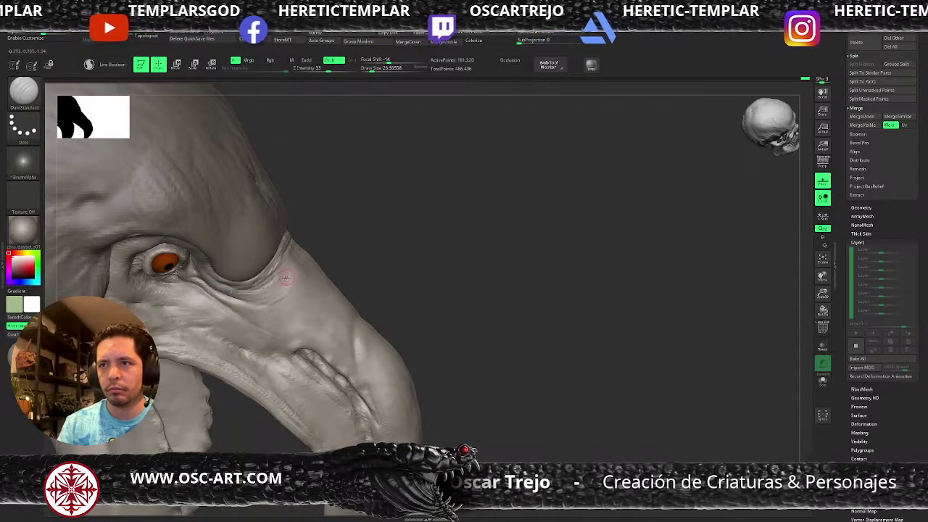
Build up the skin fold running down from beneath the eye toward the beak with ClayBuildup, and smooth it.
mouse_move(401, 273)
left_mouse_down()
mouse_move(365, 244)
mouse_move(406, 251)
mouse_move(413, 332)
left_mouse_up()
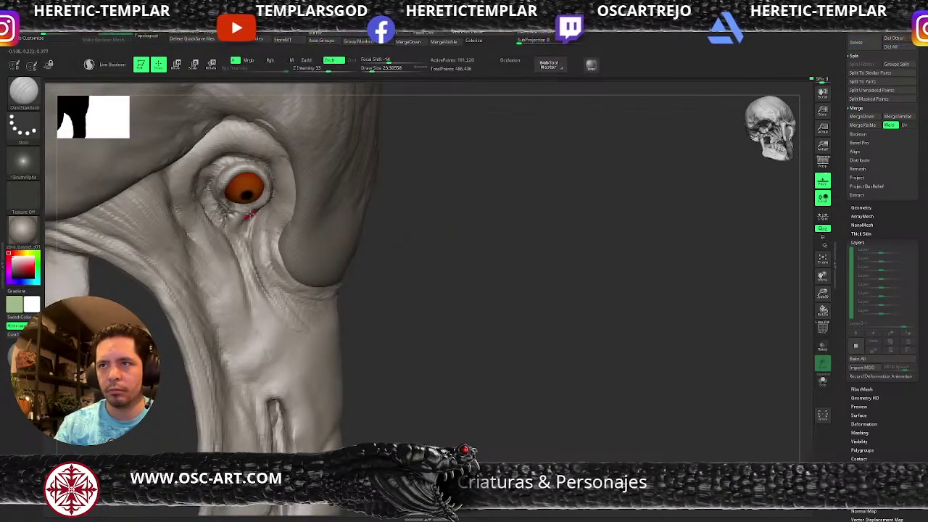
key("b")
key("c")
key("b")
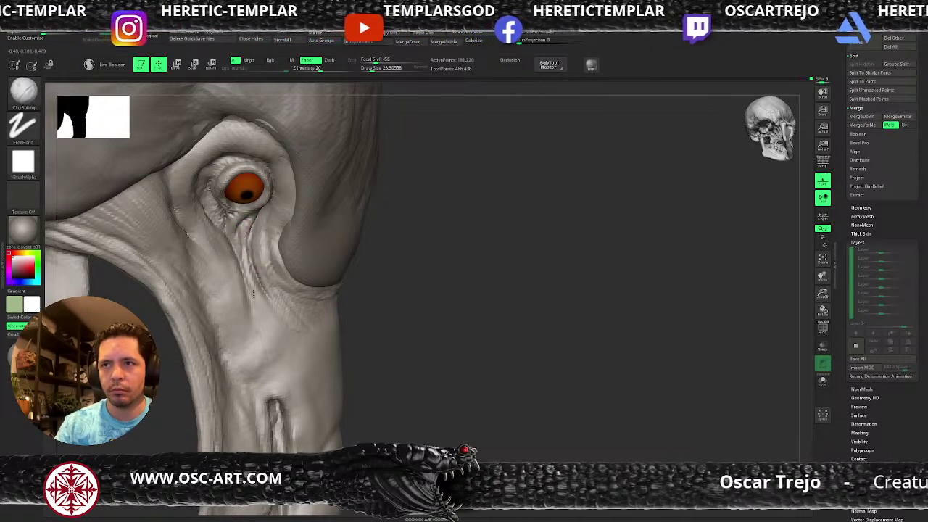
left_click_drag(237, 240, 252, 293)
left_click_drag(236, 232, 255, 300, "shift")
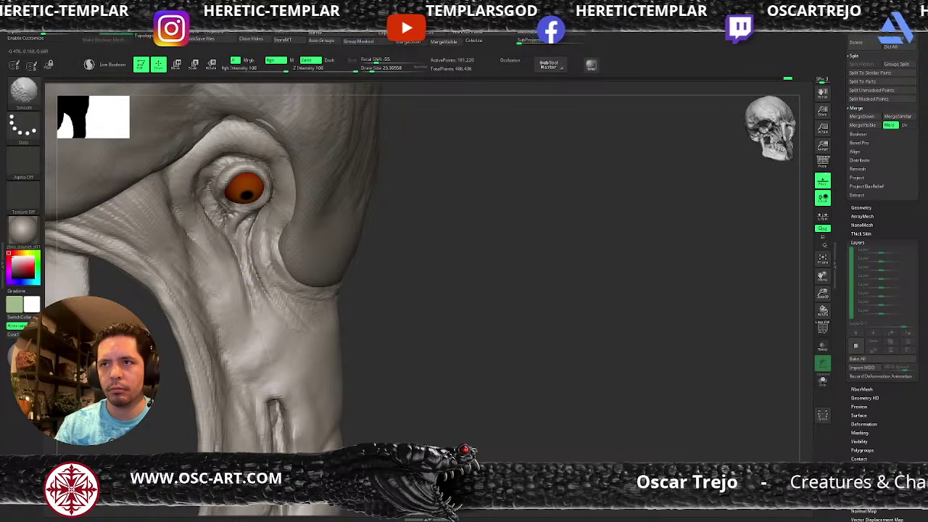
Examine the eye folds, the head's silhouette and the hooked beak from the front and the side.
mouse_move(409, 283)
left_mouse_down("alt")
mouse_move(294, 184)
mouse_move(401, 253)
mouse_move(423, 220)
mouse_move(415, 280)
left_mouse_up("alt")
key("bracketright")
key("bracketright")
mouse_move(322, 230)
left_mouse_down()
mouse_move(333, 225)
mouse_move(403, 250)
left_mouse_up()
left_click_drag(593, 226, 541, 255, "alt")
left_click_drag(520, 382, 539, 328)
left_click_drag(541, 290, 624, 429, "alt")
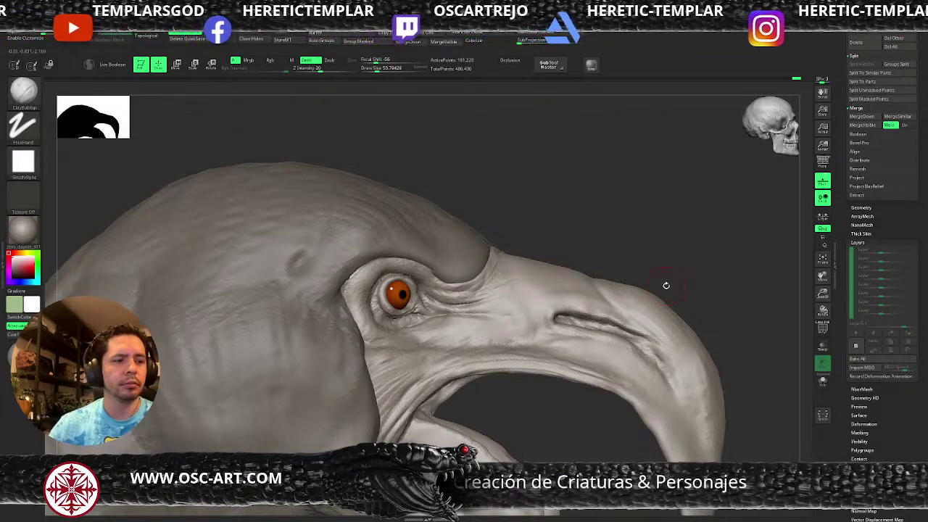
mouse_move(23, 231)
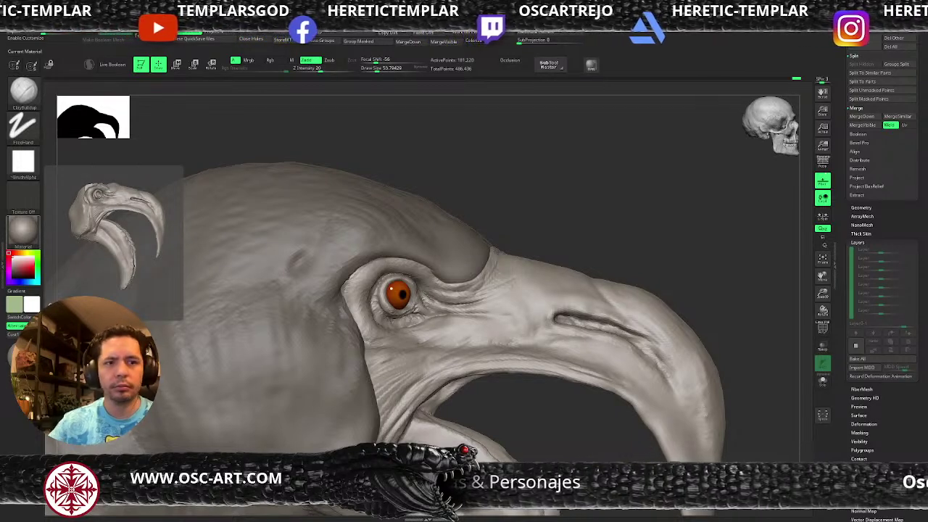
left_click_drag(686, 286, 648, 310)
Crease the nostril slit on the side of the beak with an enlarged DamStandard brush and the Slash3 brush.
left_click_drag(735, 239, 456, 259, "alt")
key("shift")
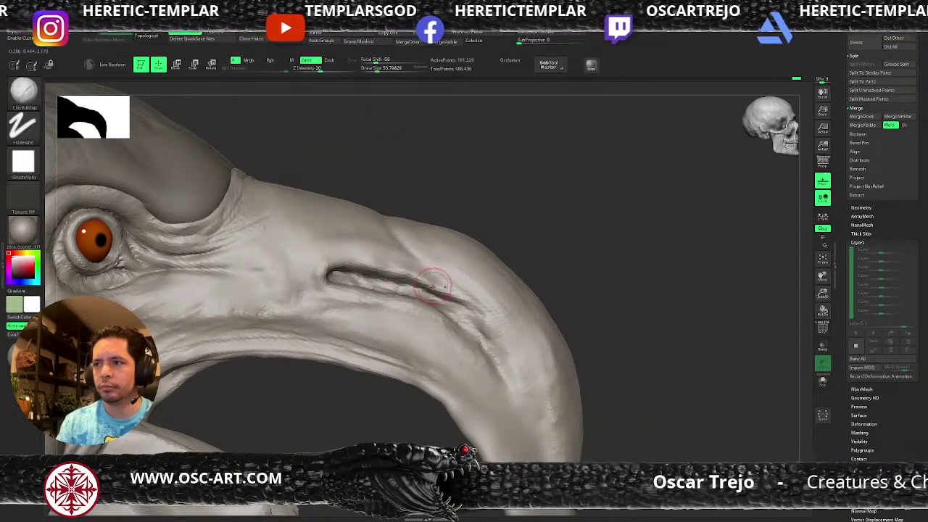
key("s")
key("s")
left_click_drag(434, 288, 442, 288)
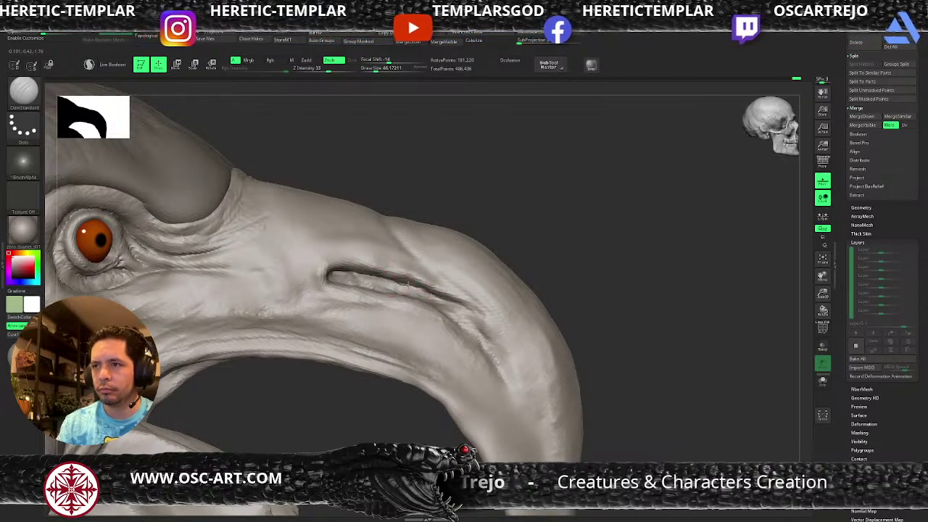
key("b")
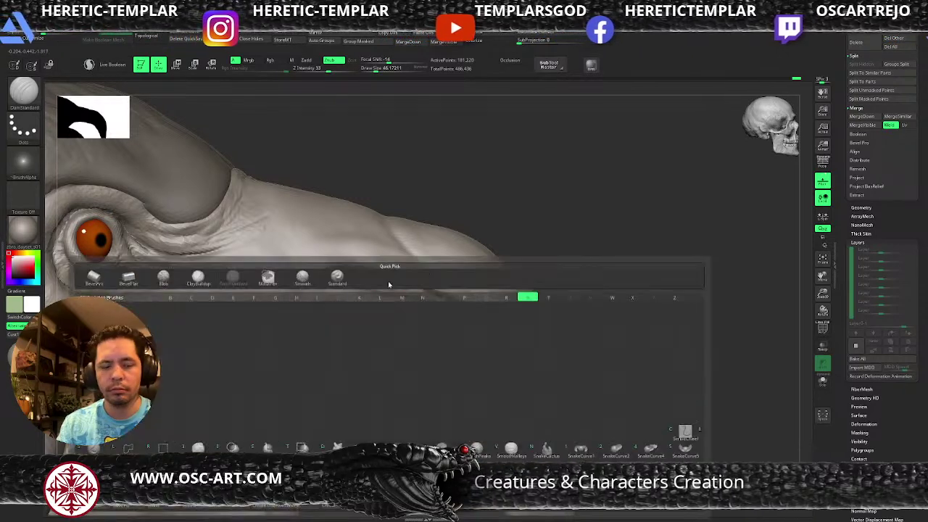
key("s")
key("l")
left_click_drag(383, 273, 407, 279)
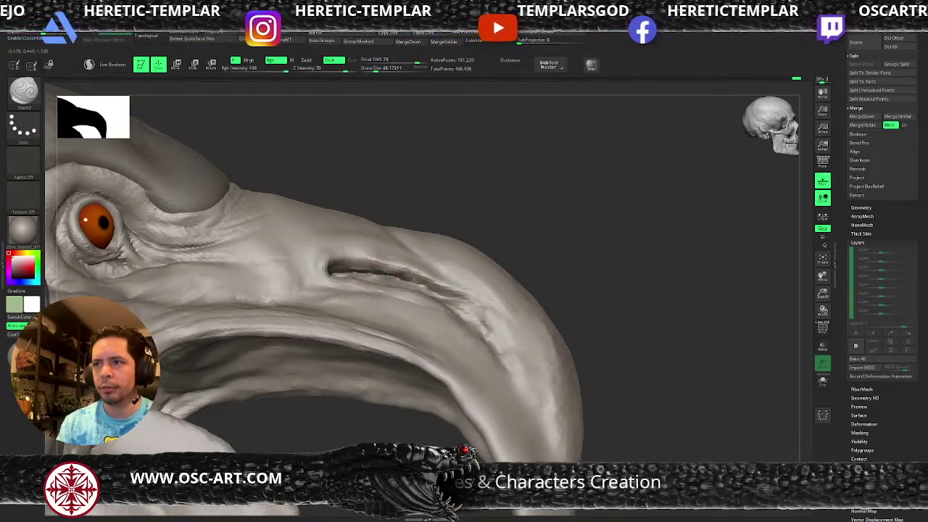
Carve the crease trailing from the nostril toward the beak's tip with DamStandard, and smooth the nostril's upper rim.
key("b")
key("d")
key("s")
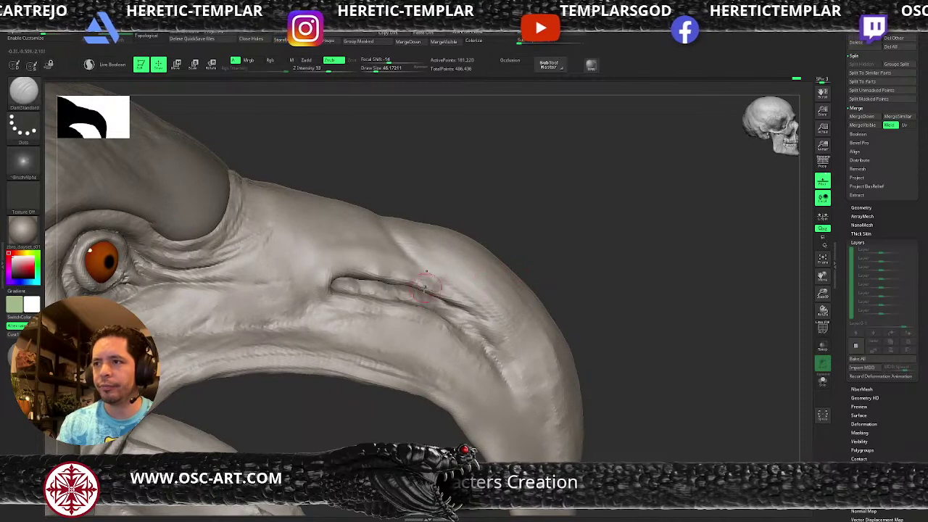
left_click_drag(434, 292, 496, 308)
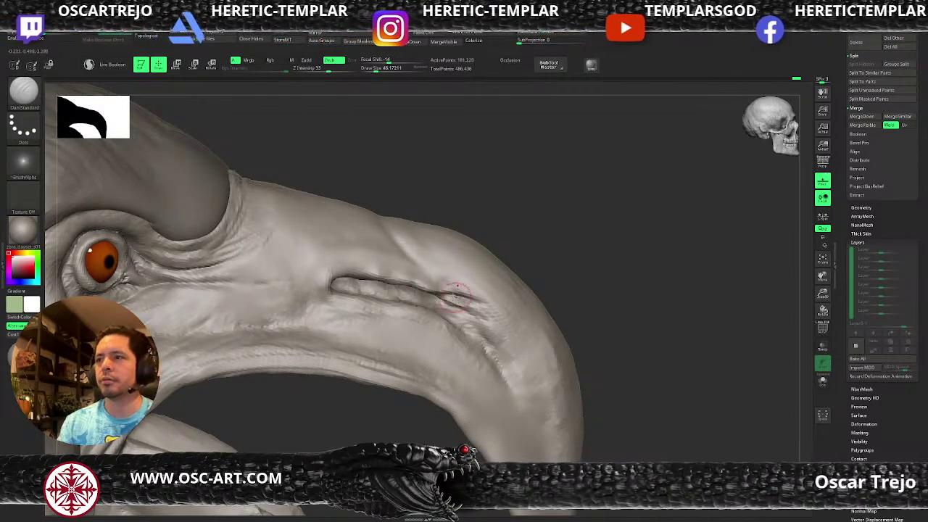
key("shift")
mouse_move(385, 272)
left_mouse_down("shift")
mouse_move(397, 277)
mouse_move(338, 282)
left_mouse_up("shift")
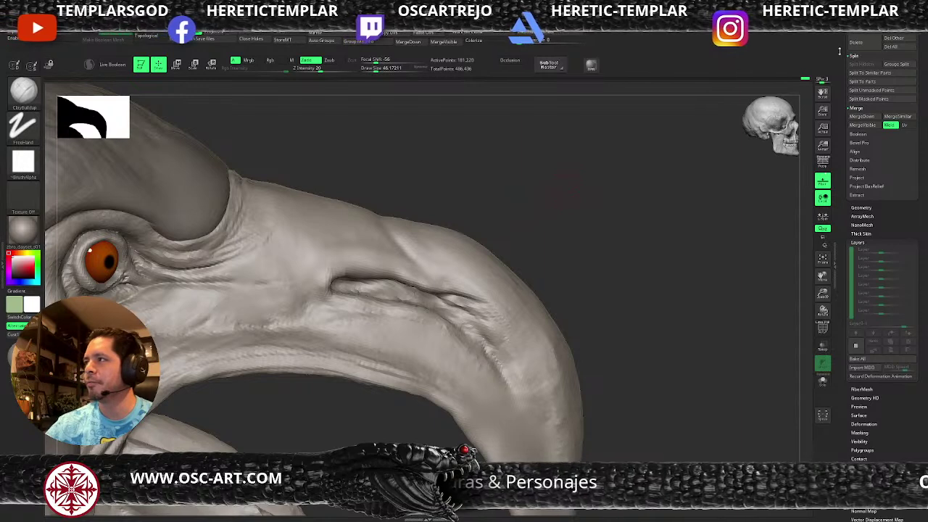
Switch to the Sphere3D tool and frame it as a small sphere in the view.
scroll(837, 53, "up", 5)
left_click(898, 151)
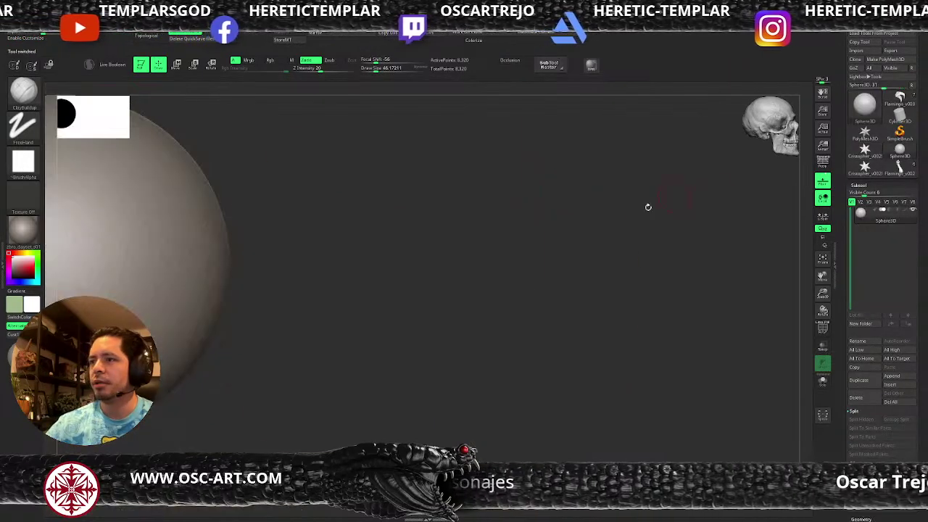
key("f")
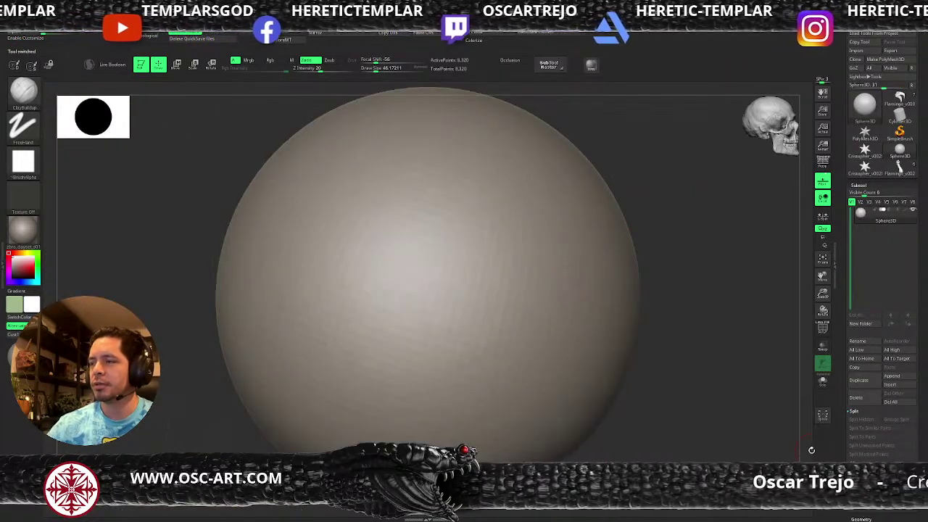
left_click_drag(684, 395, 620, 296, "alt")
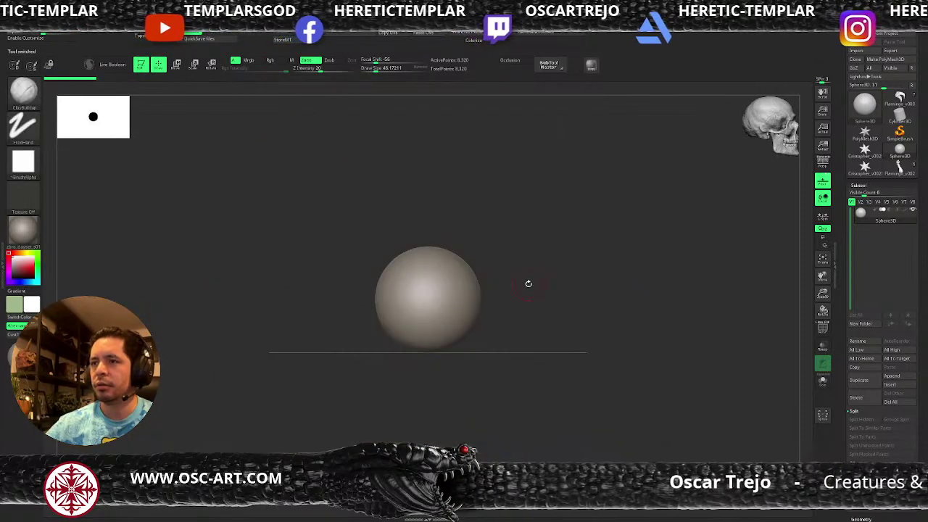
Choose the Paint brush with a red colour, enlarge it and try to paint the sphere primitive.
key("b")
key("p")
key("a")
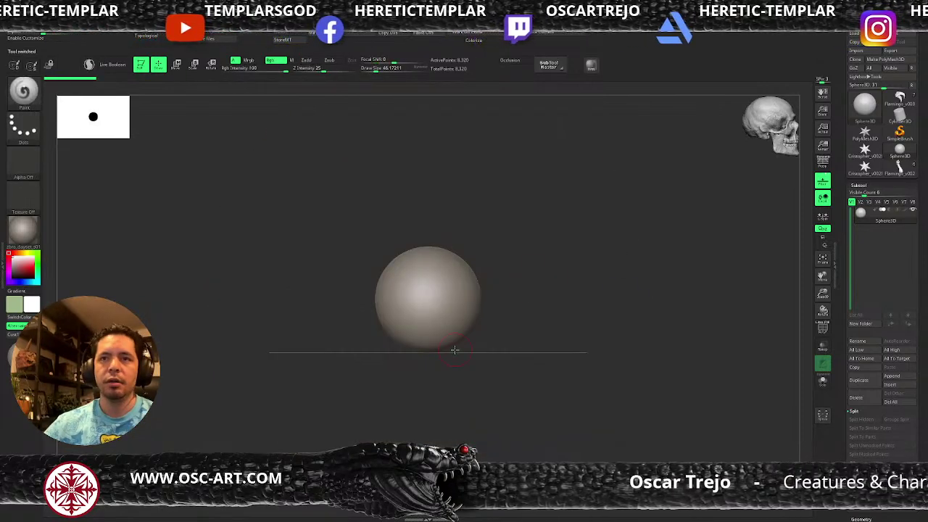
left_click(29, 267)
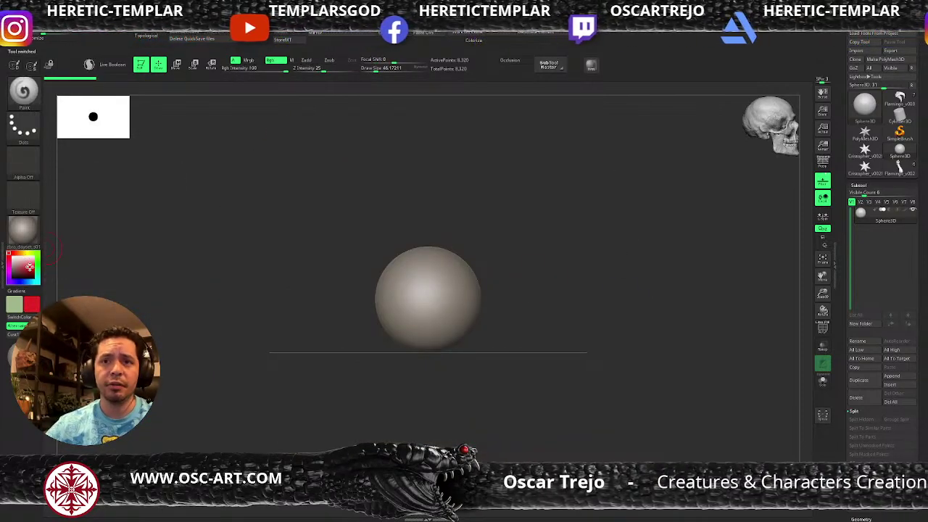
key("s")
left_click_drag(430, 311, 455, 285)
left_click(433, 282)
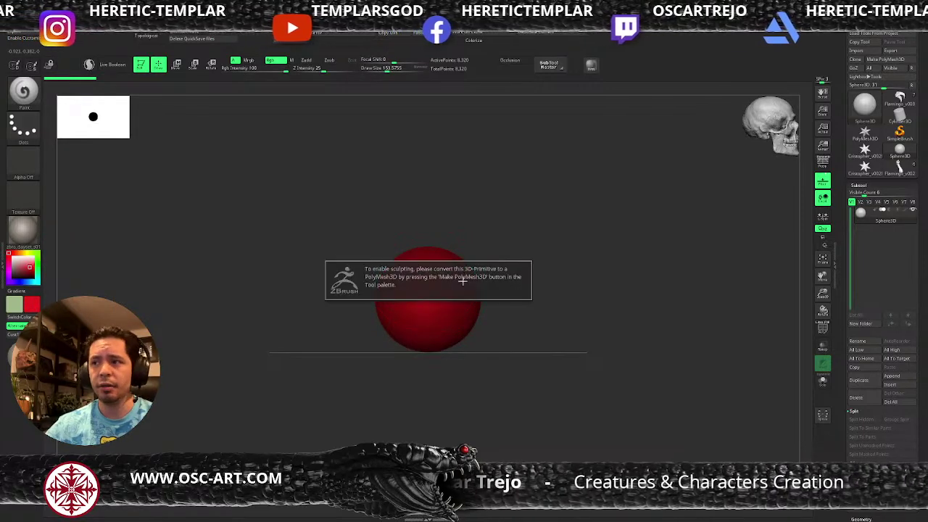
Convert the sphere to a subdivided PolyMesh3D and paint it red with a very large brush.
left_click(880, 58)
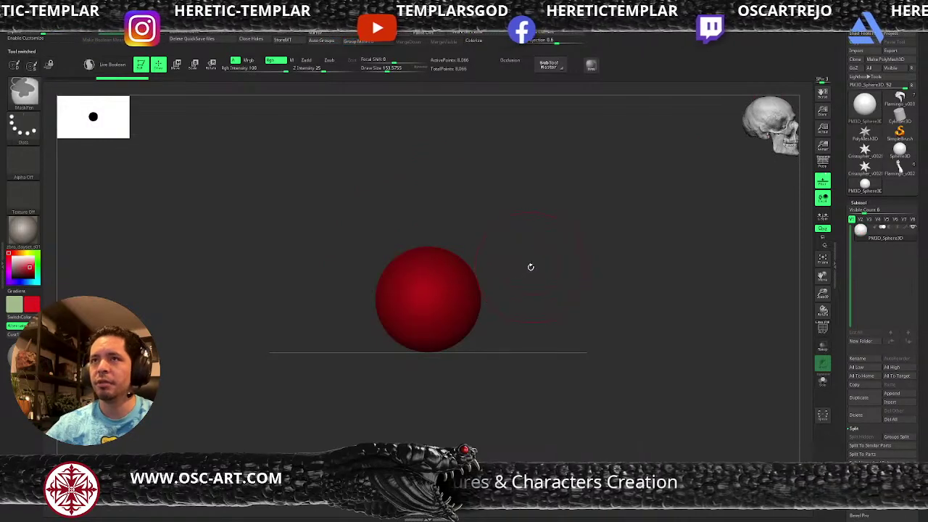
key("shift+f")
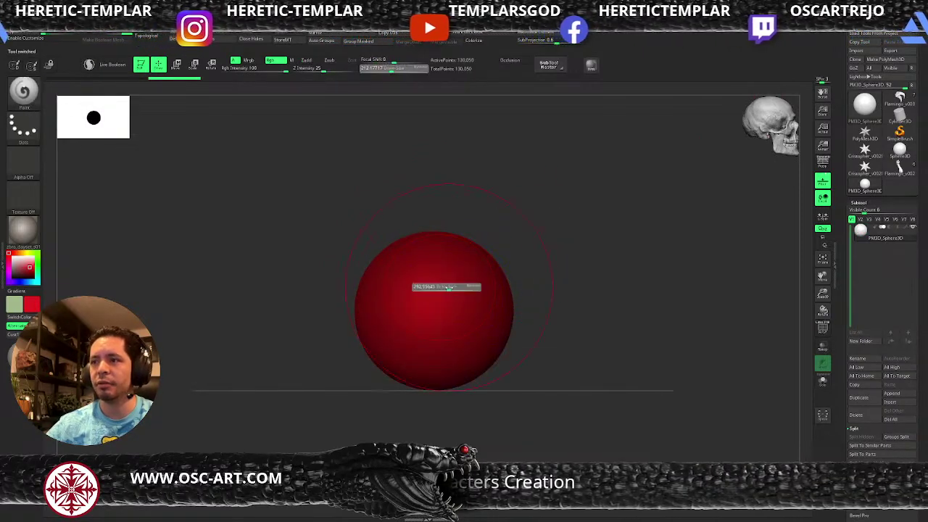
mouse_move(449, 288)
left_mouse_down()
mouse_move(462, 309)
mouse_move(535, 317)
left_mouse_up()
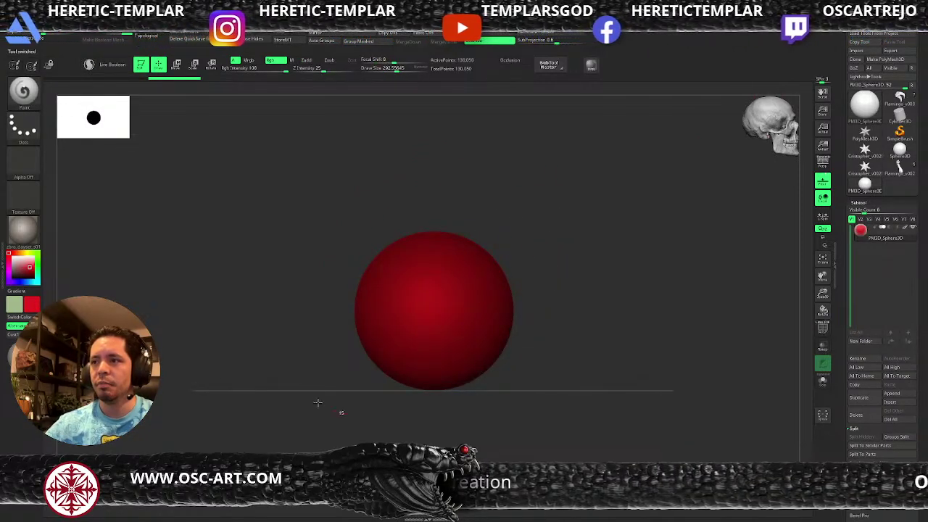
mouse_move(400, 220)
left_mouse_down()
mouse_move(336, 245)
mouse_move(423, 274)
mouse_move(396, 363)
mouse_move(208, 338)
left_mouse_up()
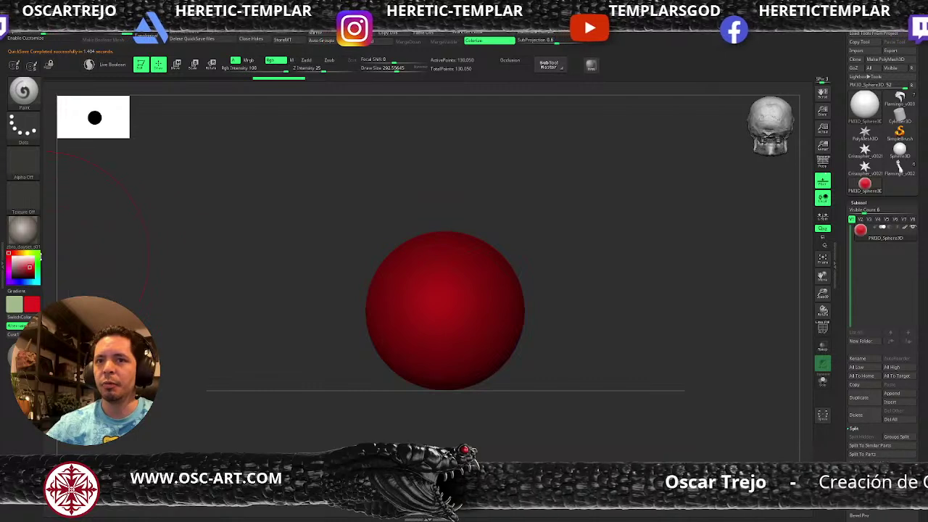
Paint a green iris over the front of the red sphere, and brighten its centre with a lighter green.
left_click(27, 267)
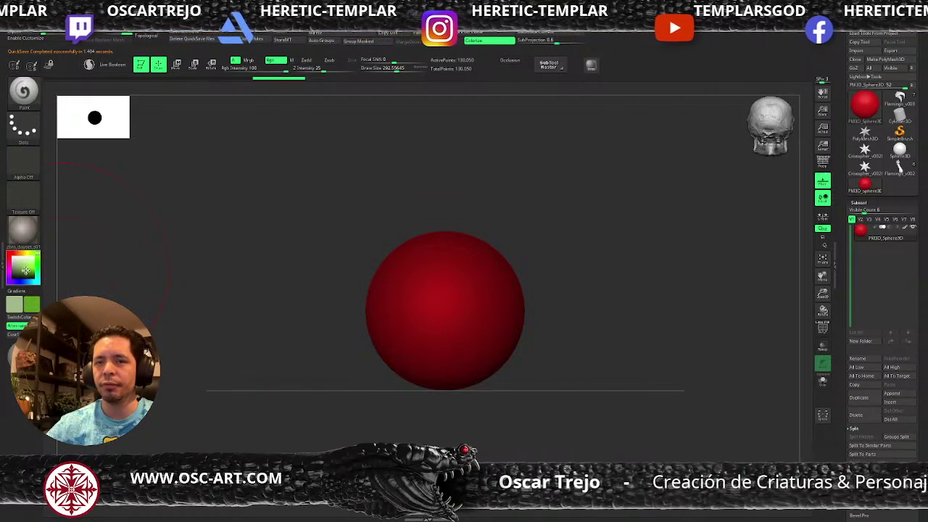
left_click(437, 296)
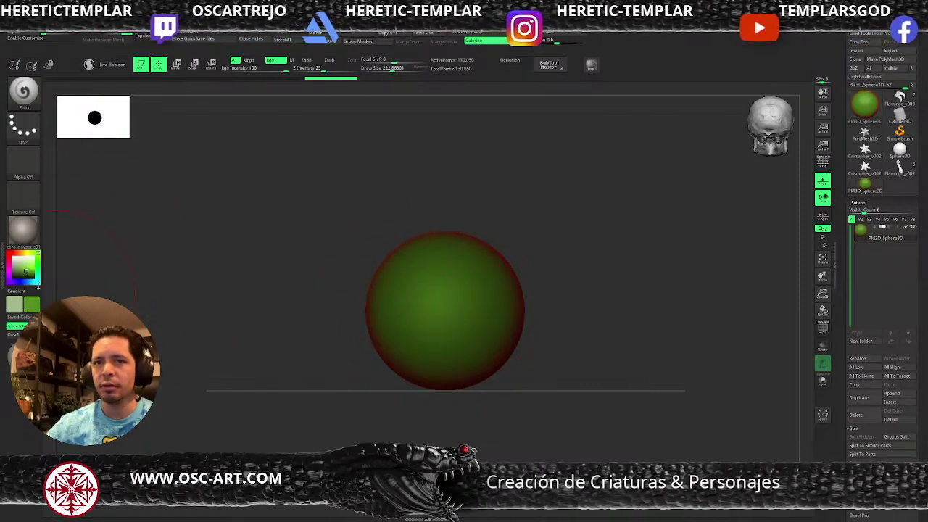
left_click_drag(31, 271, 28, 267)
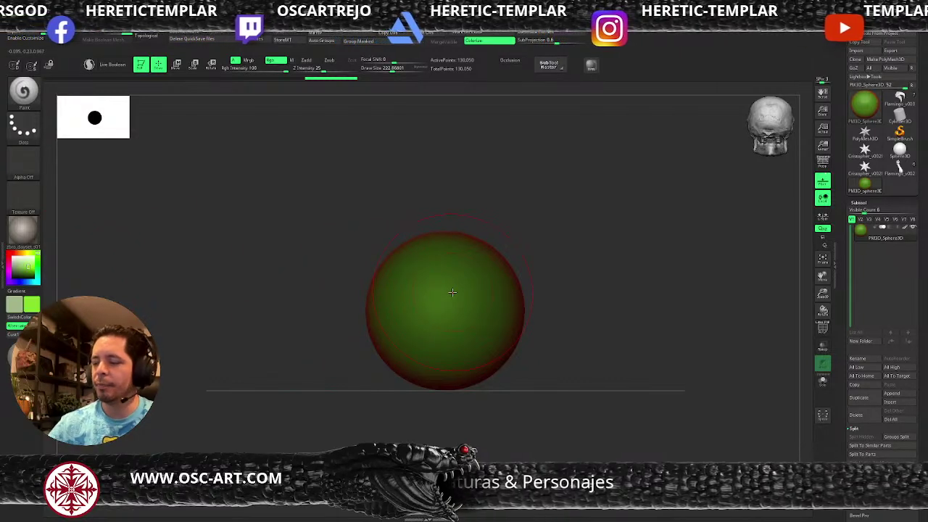
mouse_move(455, 298)
left_mouse_down()
mouse_move(446, 303)
mouse_move(465, 281)
left_mouse_up()
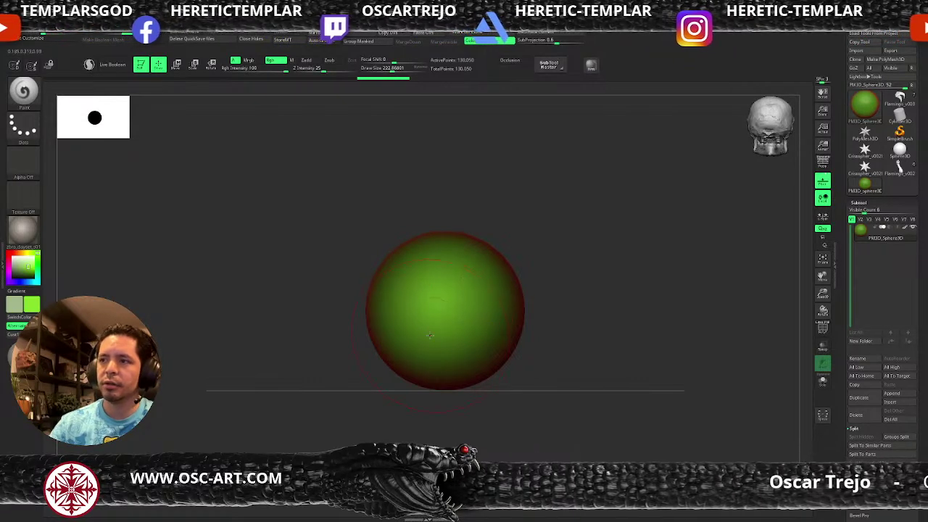
Paint a small round black pupil at the centre of the green iris with a reduced brush.
left_click_drag(26, 271, 12, 279)
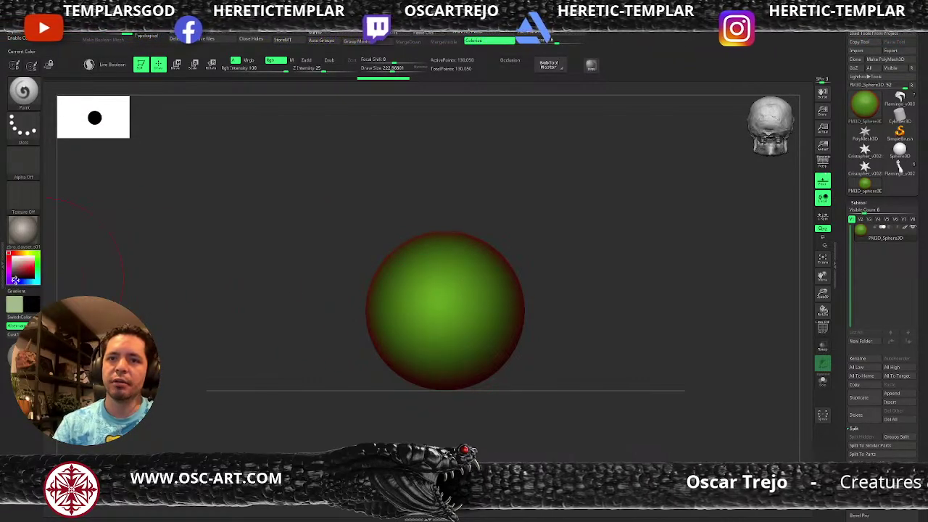
key("s")
mouse_move(425, 284)
left_mouse_down()
mouse_move(411, 288)
mouse_move(451, 303)
left_mouse_up()
key("s")
key("s")
left_click_drag(445, 306, 449, 308)
right_click_drag(467, 296, 417, 264, "ctrl")
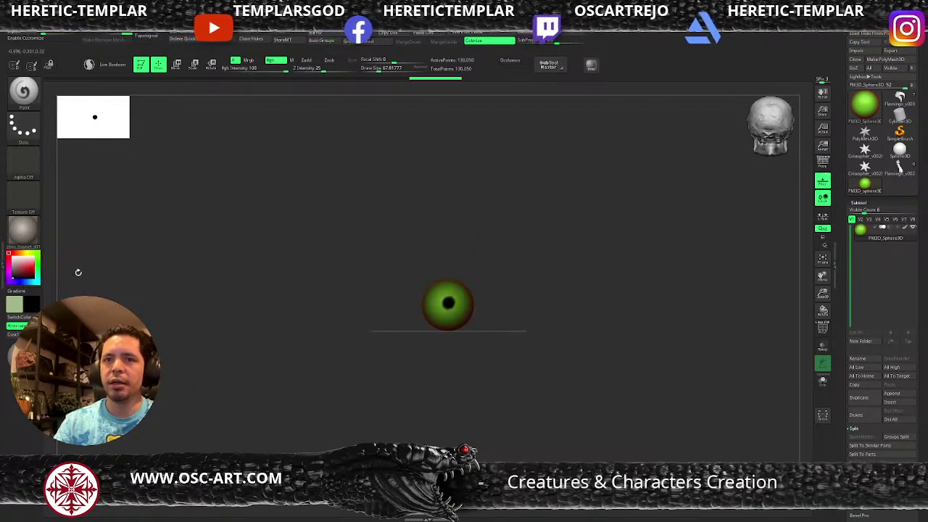
Give the painted eyeball the glossy ToyPlastic material and rotate it to check the highlight.
key("m")
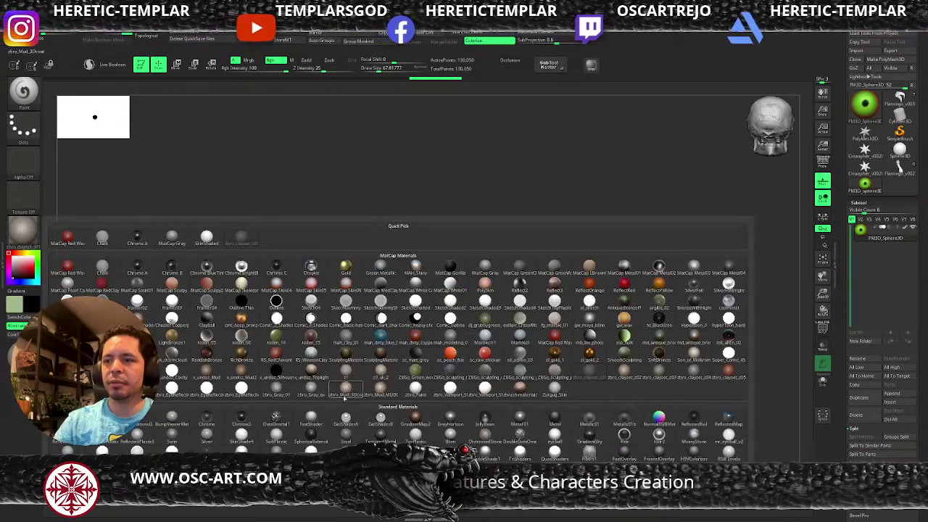
left_click(419, 433)
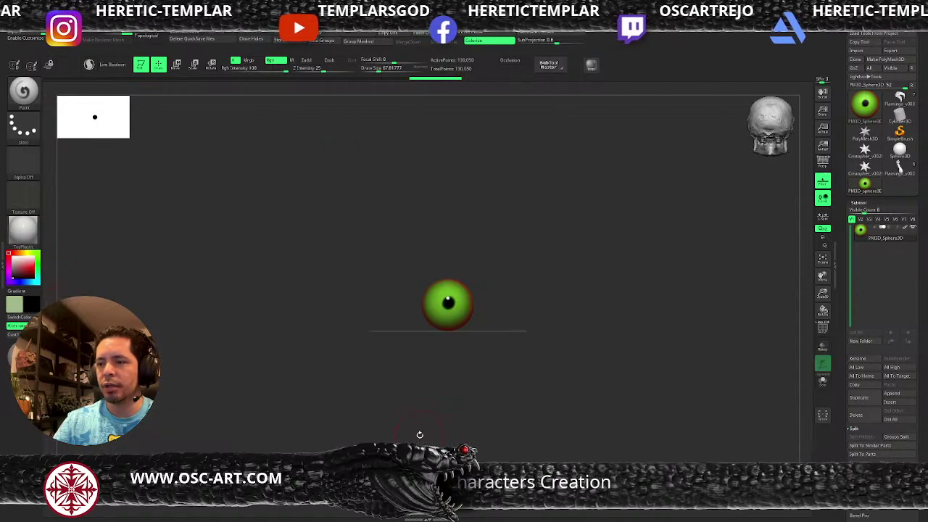
left_click_drag(258, 262, 302, 282)
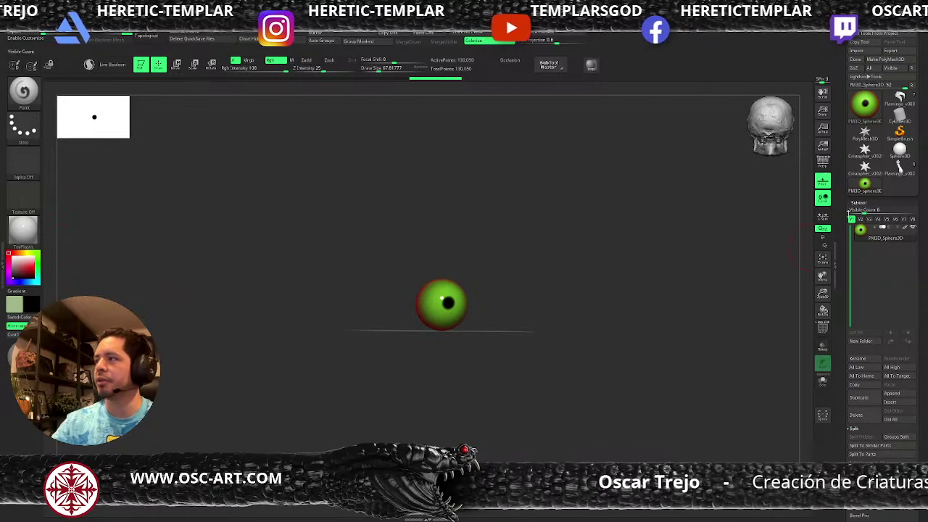
Switch to the Flamingo_v002 model, swap the main and secondary colours, and display its head with the zbro_Mud_3Dcoat material.
left_click(902, 173)
left_click_drag(589, 313, 569, 331)
key("v")
left_click(23, 229)
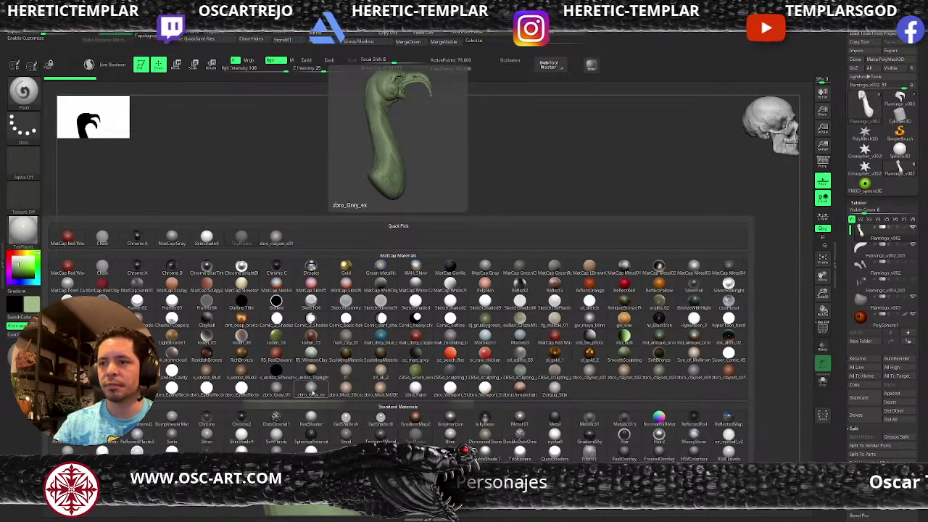
left_click(311, 390)
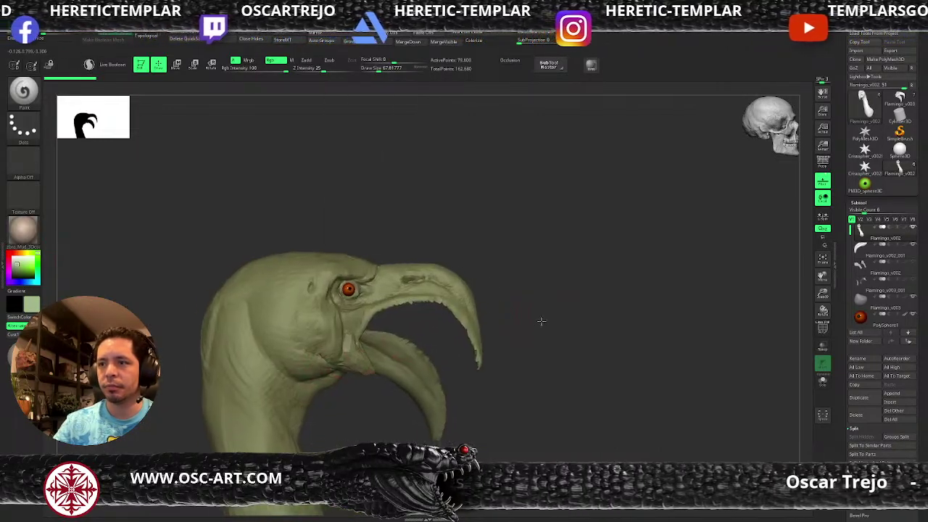
left_click_drag(541, 318, 535, 330, "alt")
left_click_drag(447, 328, 444, 328)
left_click_drag(555, 277, 527, 323, "alt")
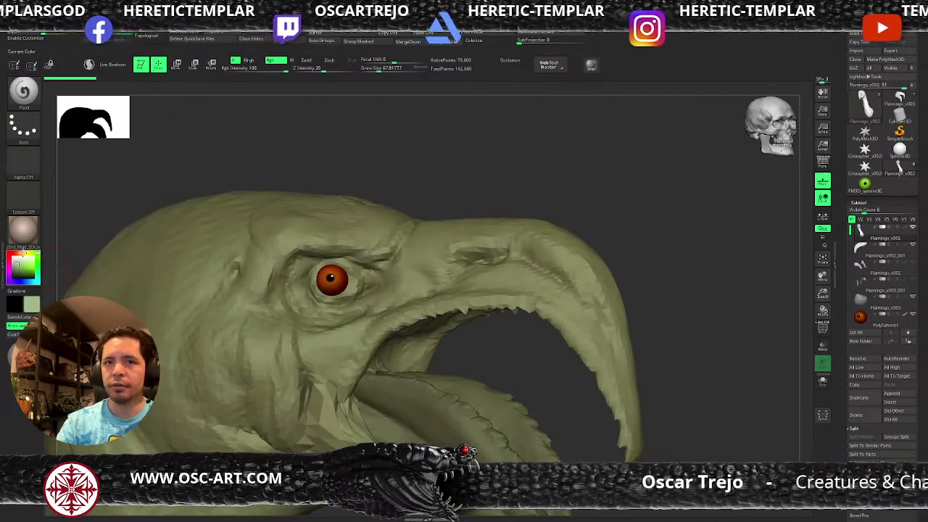
Tint the flamingo head a dusty pink with RGB 184, 140, 168 and check how it looks.
left_click_drag(22, 252, 56, 262)
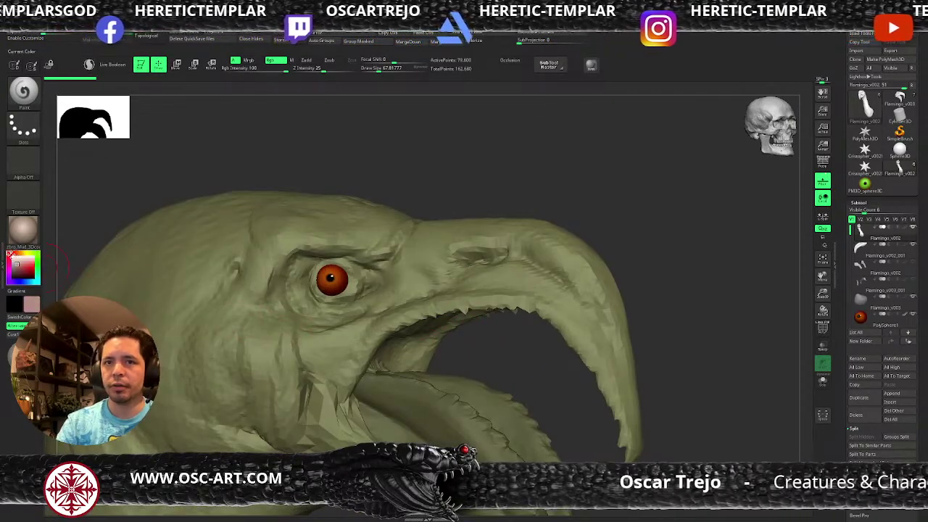
left_click(9, 267)
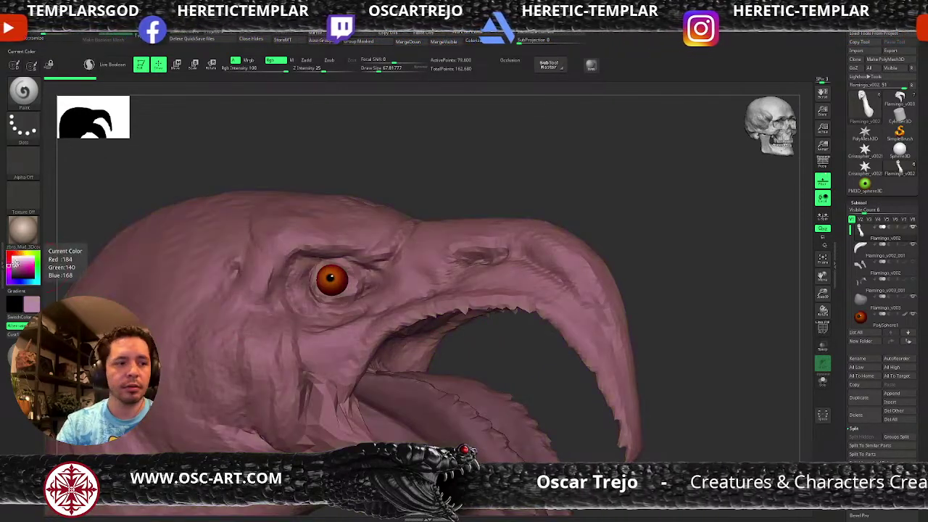
left_click_drag(620, 201, 602, 217)
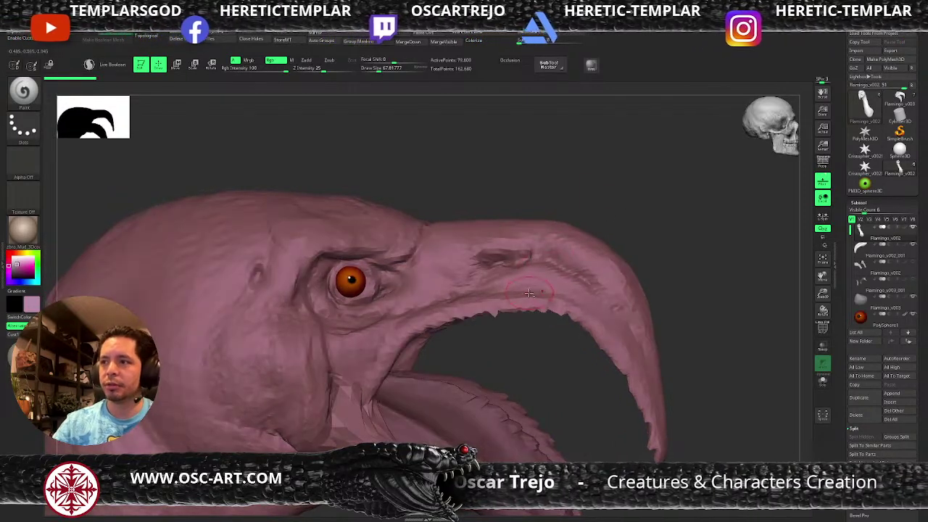
Give the head a zbro_clayset material, swap the main and secondary colours, and set the main colour to white.
left_click(23, 229)
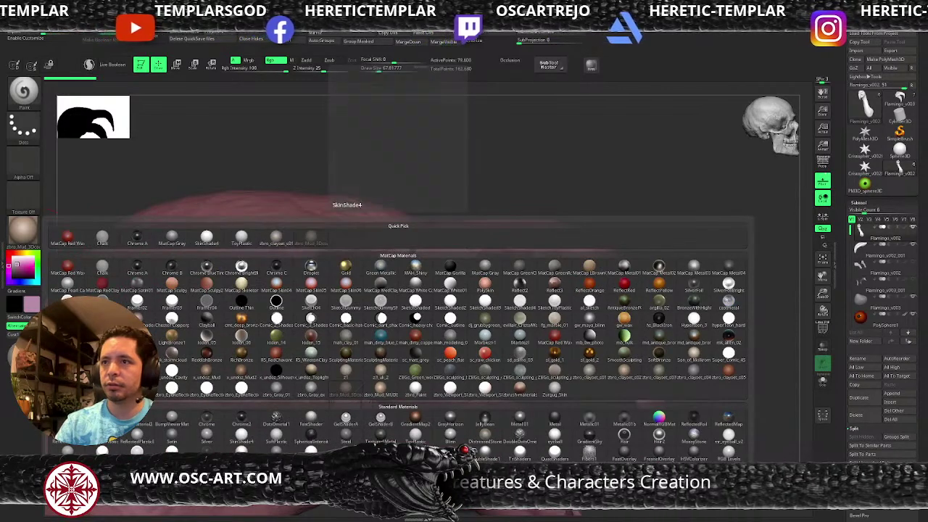
left_click(616, 370)
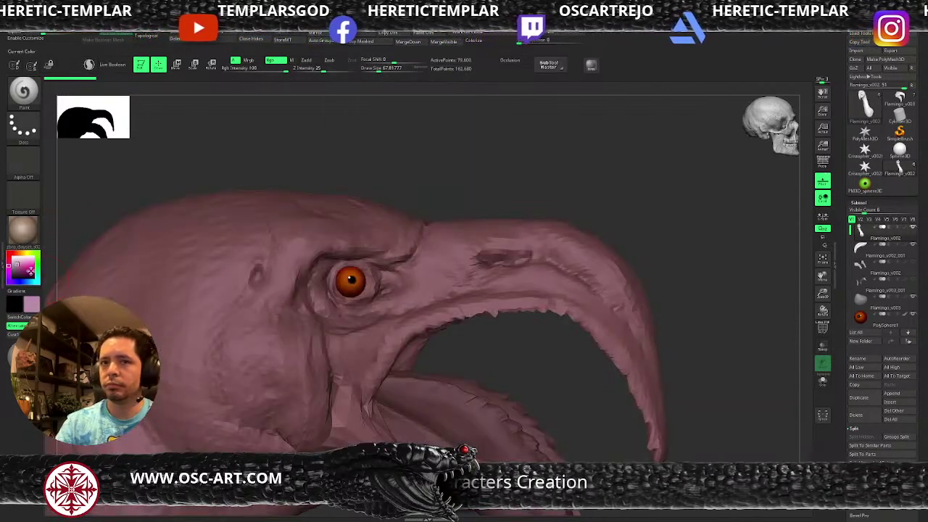
key("v")
left_click_drag(19, 263, 9, 254)
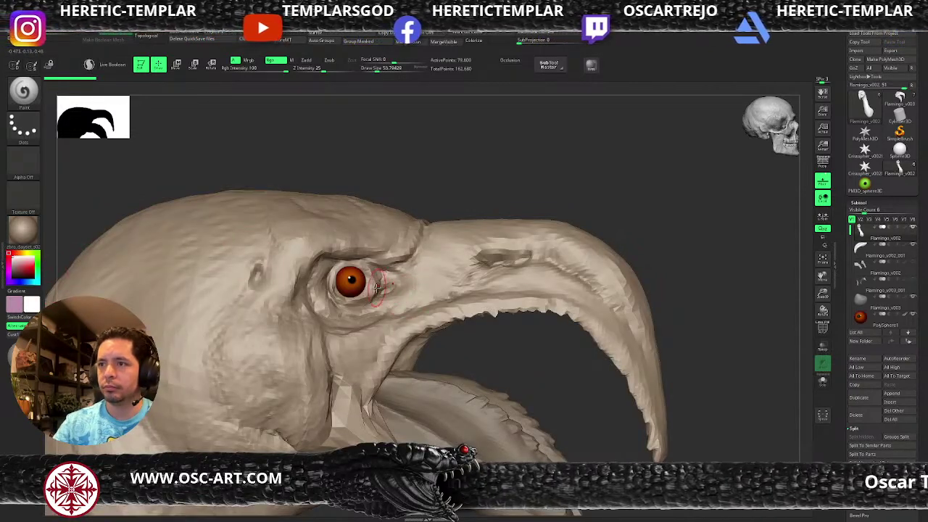
Switch to the detailed Flamingo_v003 model and apply the zbro_clayset_x01 material.
key("b")
key("m")
key("v")
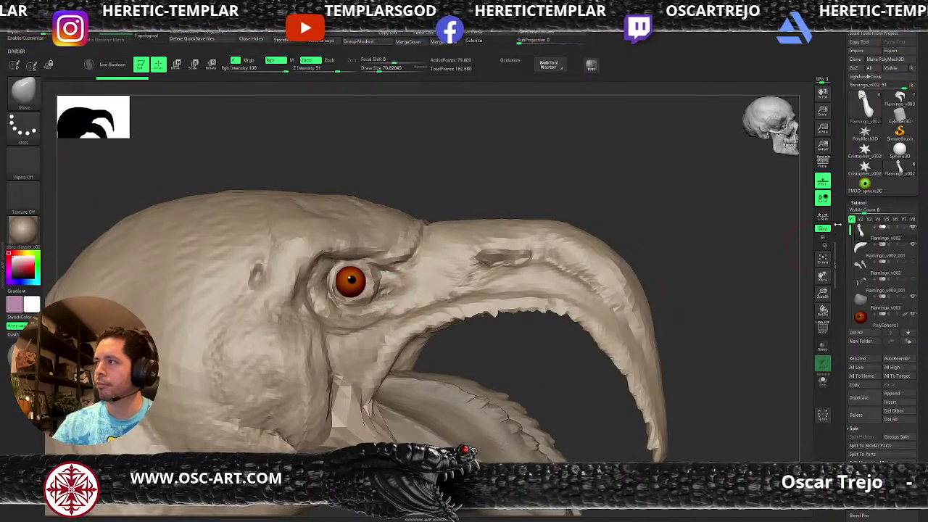
left_click(866, 184)
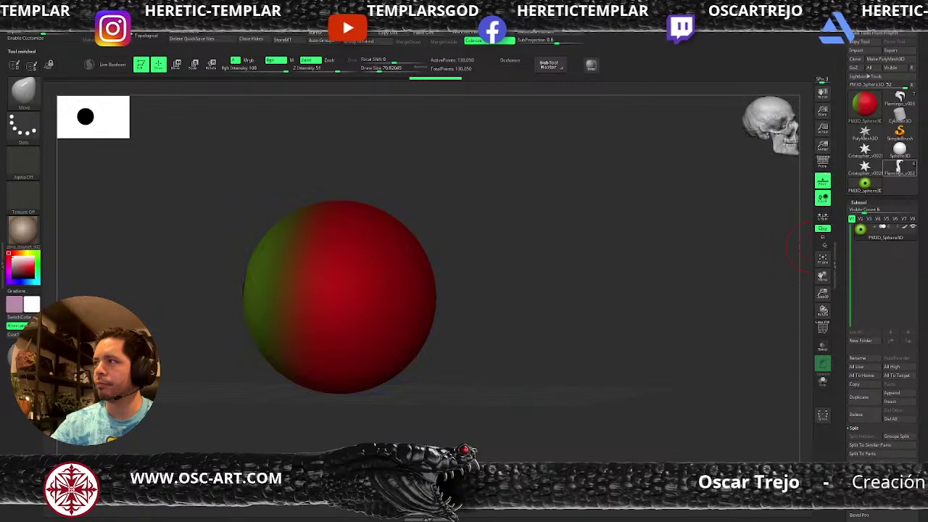
left_click(906, 103)
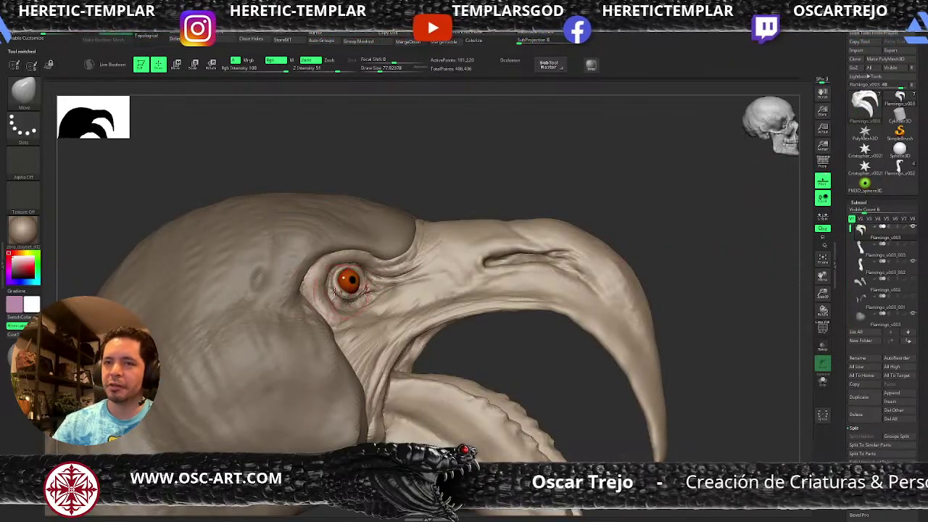
left_click(23, 231)
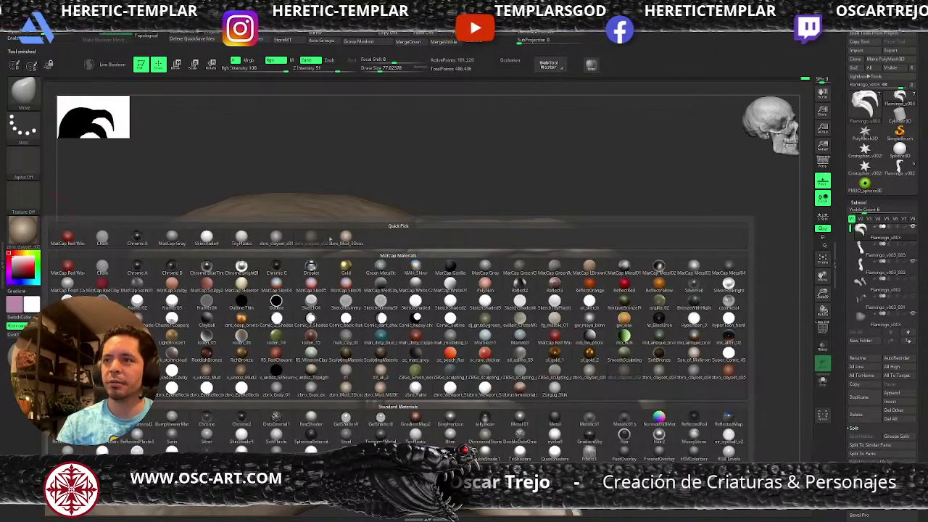
left_click(276, 238)
Sculpt the nostril slit and the folds running forward from it along the upper beak with a small Standard brush.
left_click_drag(532, 178, 469, 193)
mouse_move(541, 242)
left_mouse_down()
mouse_move(519, 244)
mouse_move(515, 275)
left_mouse_up()
key("b")
key("s")
key("t")
key("s")
left_click(409, 260)
mouse_move(414, 261)
left_mouse_down()
mouse_move(477, 256)
mouse_move(445, 258)
mouse_move(504, 267)
mouse_move(551, 296)
left_mouse_up()
left_click_drag(500, 267, 594, 323)
left_click_drag(528, 273, 565, 300)
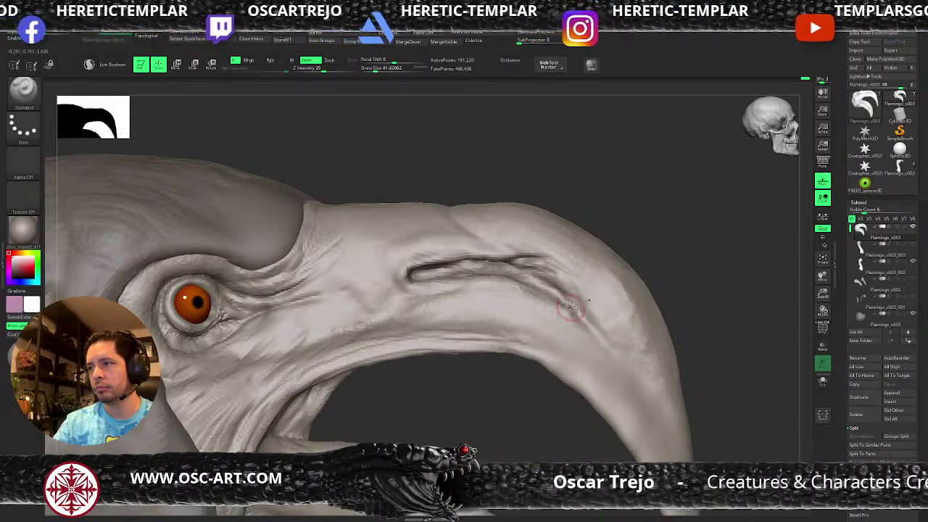
Build up the side of the upper beak in front of the nostril with ClayBuildup strokes.
key("b")
key("c")
key("b")
mouse_move(588, 326)
left_mouse_down()
mouse_move(613, 355)
mouse_move(611, 344)
left_mouse_up()
key("bracketright")
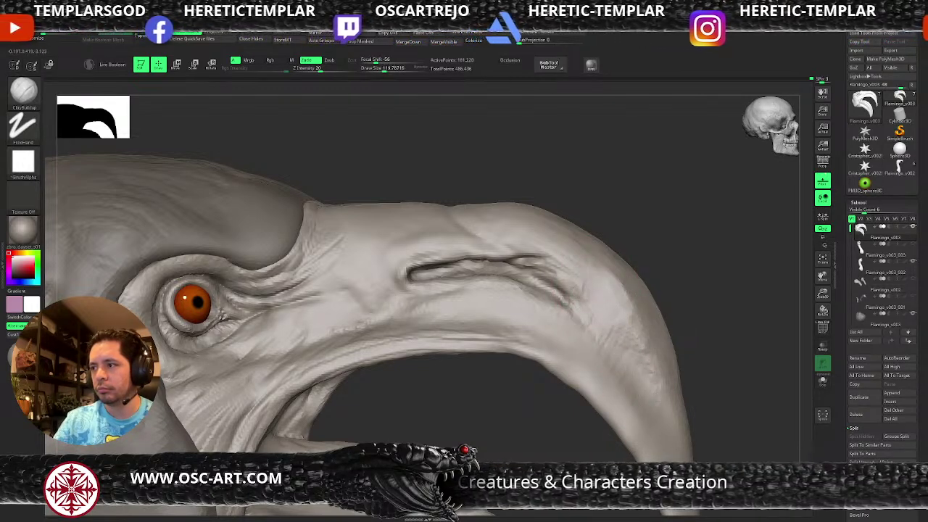
key("bracketleft")
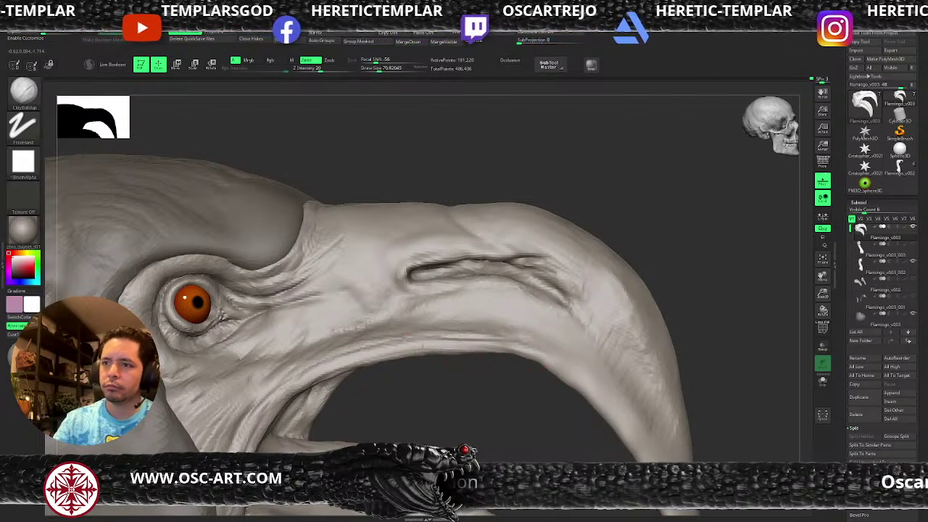
left_click_drag(352, 403, 471, 332, "alt")
left_click_drag(597, 341, 397, 388)
mouse_move(315, 406)
left_mouse_down()
mouse_move(341, 360)
mouse_move(532, 329)
mouse_move(470, 309)
mouse_move(481, 292)
mouse_move(555, 352)
left_mouse_up()
Carve the groove from the nostril along the side of the upper beak towards its tip with DamStandard.
key("b")
key("d")
key("s")
key("s")
left_click(551, 349)
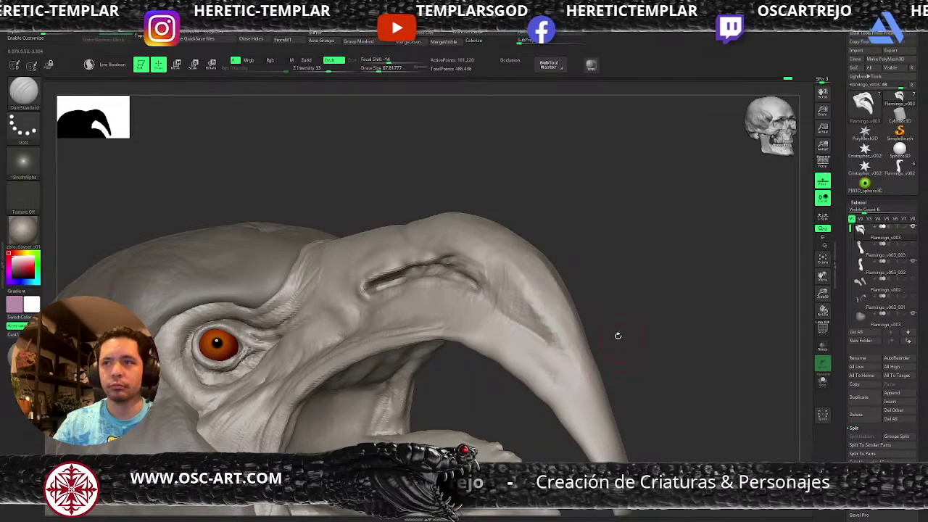
left_click_drag(616, 319, 464, 239)
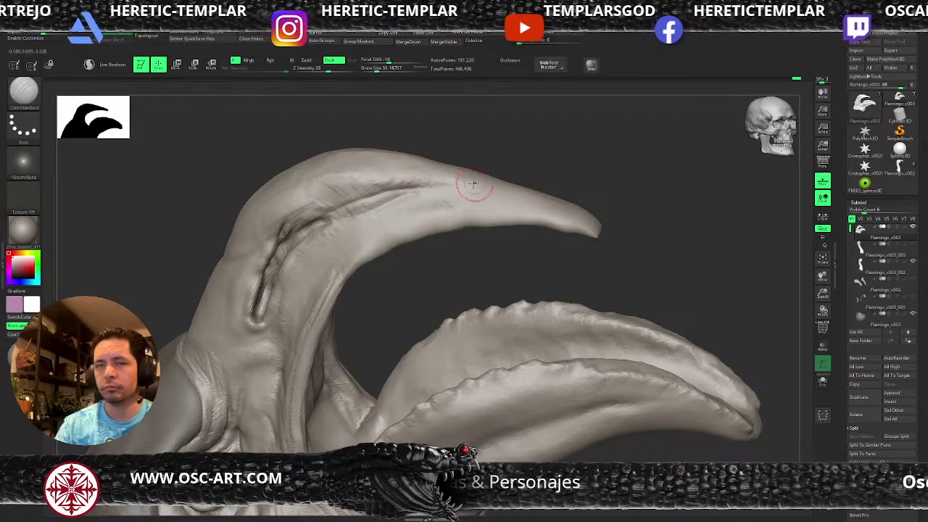
mouse_move(512, 175)
left_mouse_down()
mouse_move(464, 185)
mouse_move(538, 200)
mouse_move(413, 190)
left_mouse_up()
mouse_move(462, 143)
left_mouse_down()
mouse_move(497, 158)
mouse_move(478, 218)
left_mouse_up()
Build up the top ridge of the upper beak towards the tip with ClayBuildup at Z intensity 10.
key("b")
key("c")
key("b")
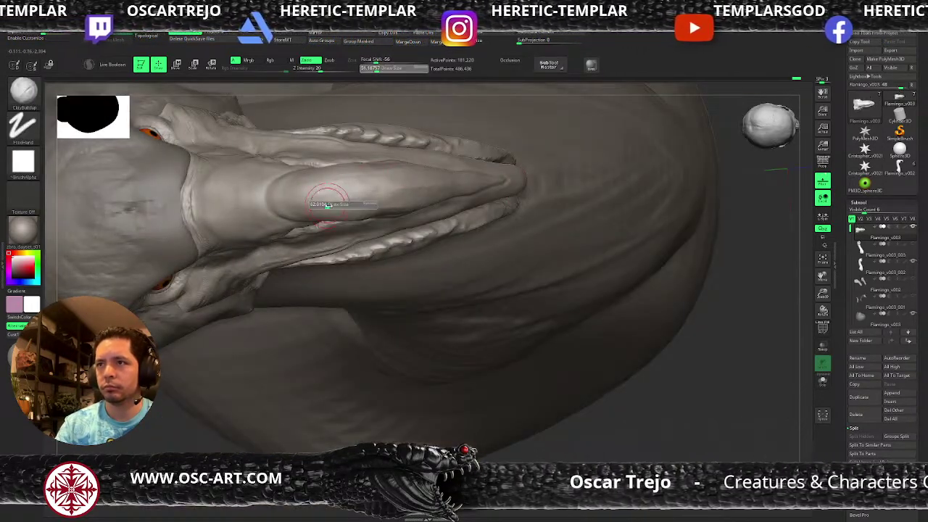
key("space")
left_click_drag(337, 230, 330, 230)
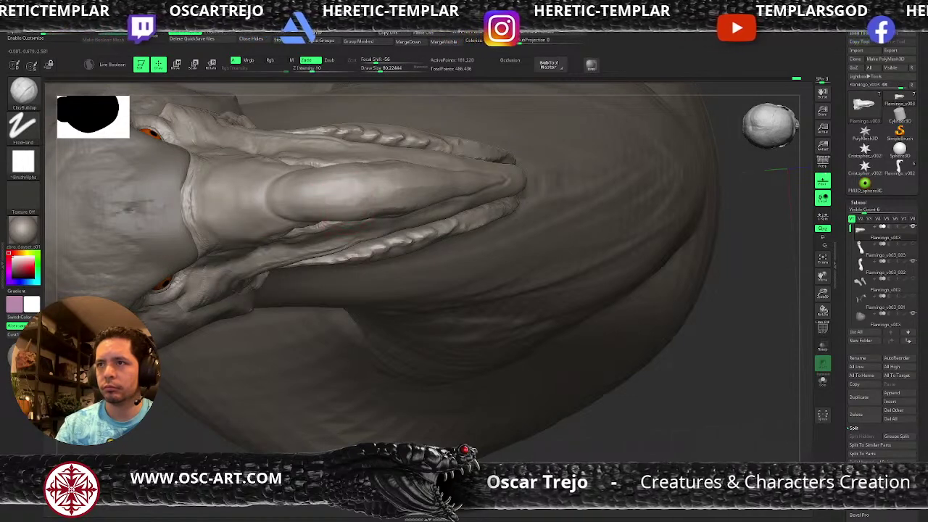
left_click_drag(388, 206, 424, 194)
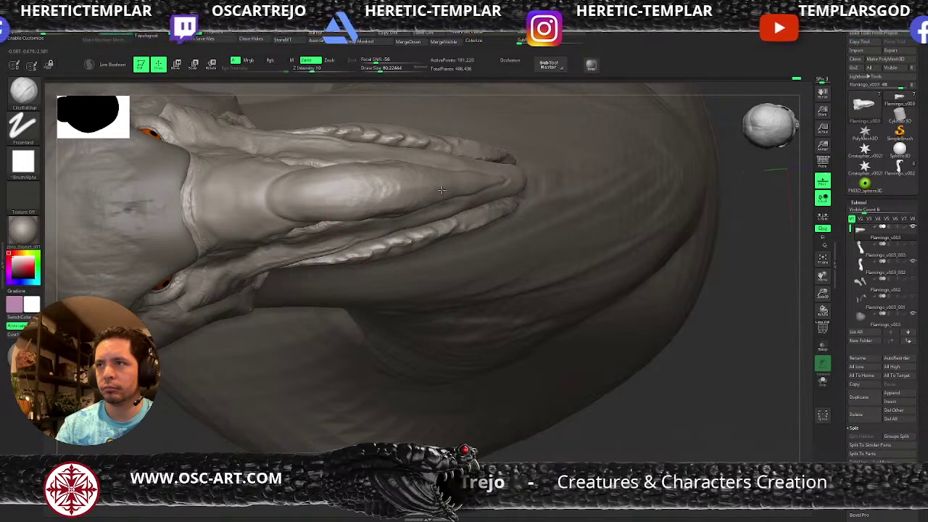
key("bracketleft")
key("bracketleft")
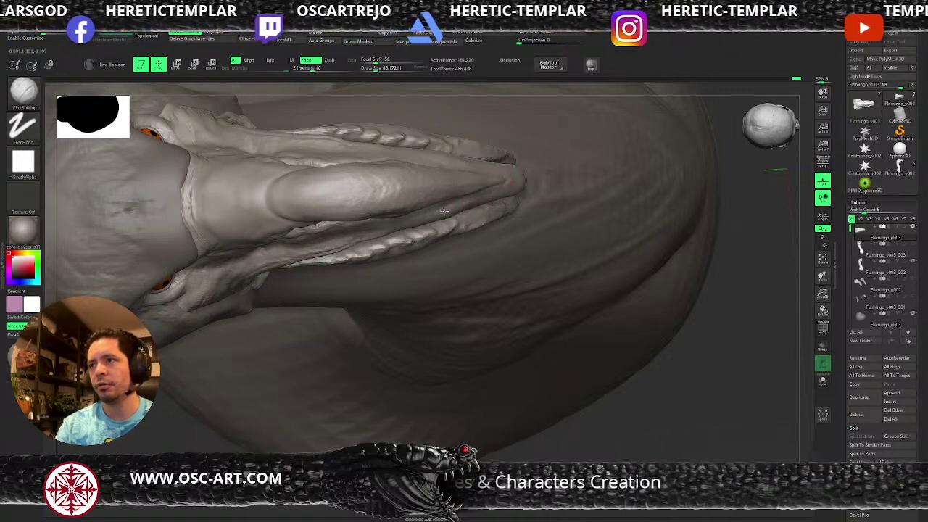
mouse_move(681, 395)
left_mouse_down()
mouse_move(690, 354)
mouse_move(530, 254)
mouse_move(528, 193)
mouse_move(514, 179)
mouse_move(524, 275)
left_mouse_up()
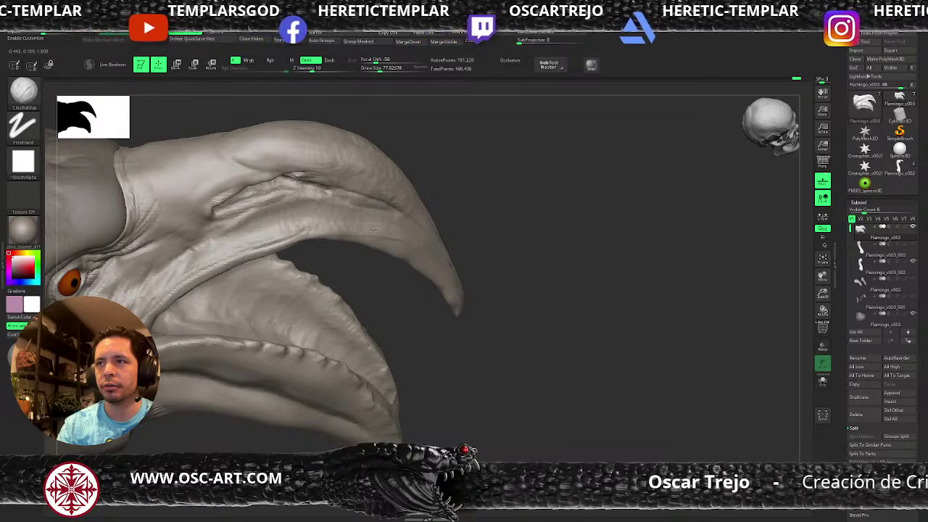
Adjust the outline of the beak from above with an enlarged Move brush.
mouse_move(519, 272)
left_mouse_down("alt")
mouse_move(481, 220)
mouse_move(493, 257)
mouse_move(461, 276)
mouse_move(469, 283)
mouse_move(302, 229)
left_mouse_up("alt")
key("b")
key("m")
key("v")
mouse_move(218, 214)
left_mouse_down()
mouse_move(231, 217)
mouse_move(225, 243)
left_mouse_up()
key("]")
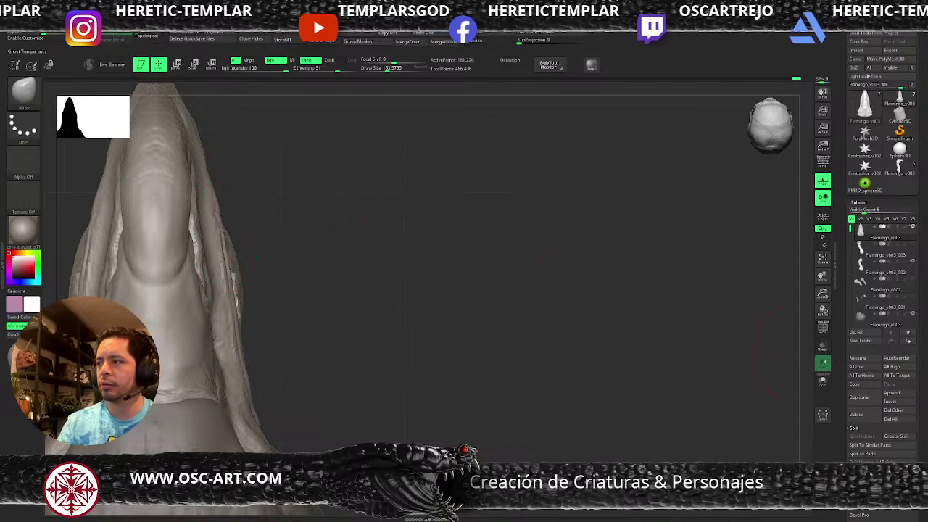
left_click_drag(578, 344, 453, 330)
Adjust the isolated face and beak with the Move brush at a draw size of about 223, and show the whole model again.
key("s")
left_click(384, 292)
key("s")
left_click(364, 291)
mouse_move(372, 289)
left_mouse_down()
mouse_move(404, 259)
mouse_move(429, 301)
mouse_move(459, 251)
mouse_move(369, 243)
left_mouse_up()
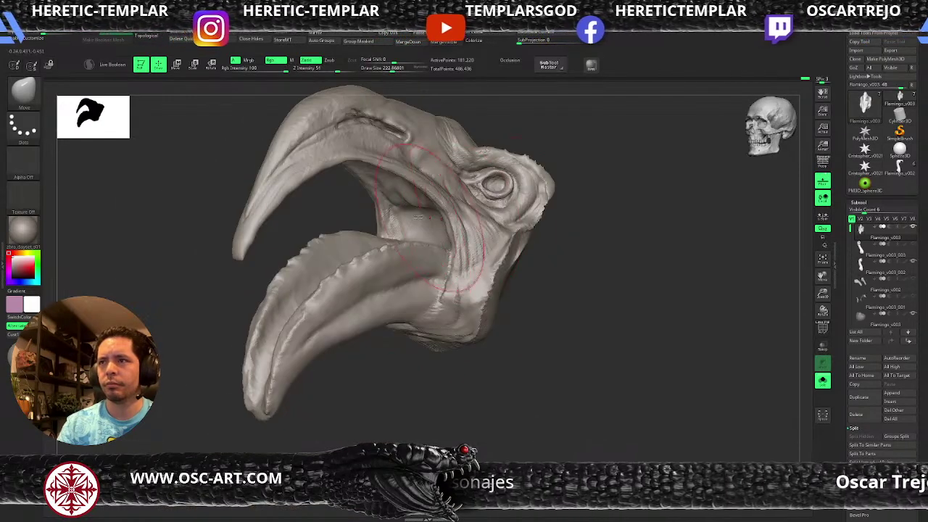
left_click_drag(206, 325, 174, 310, "alt")
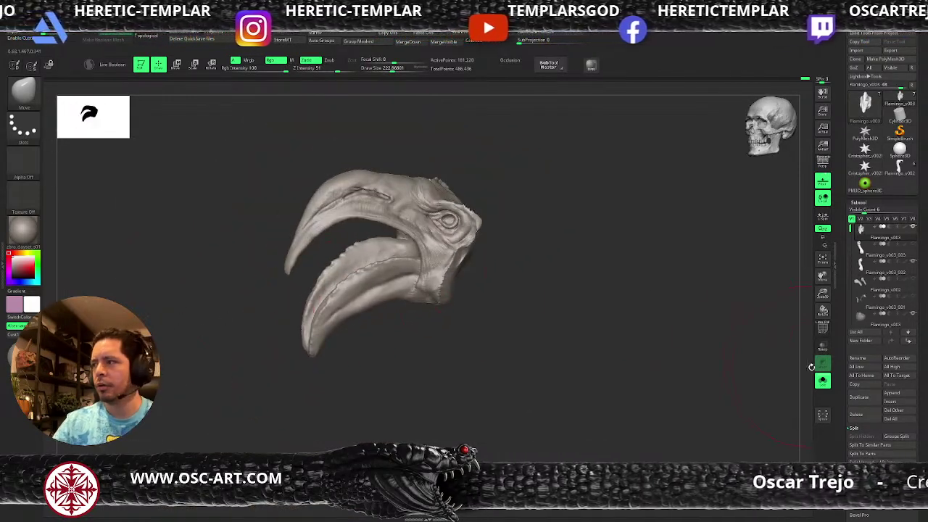
left_click(823, 381)
left_click_drag(658, 384, 605, 352)
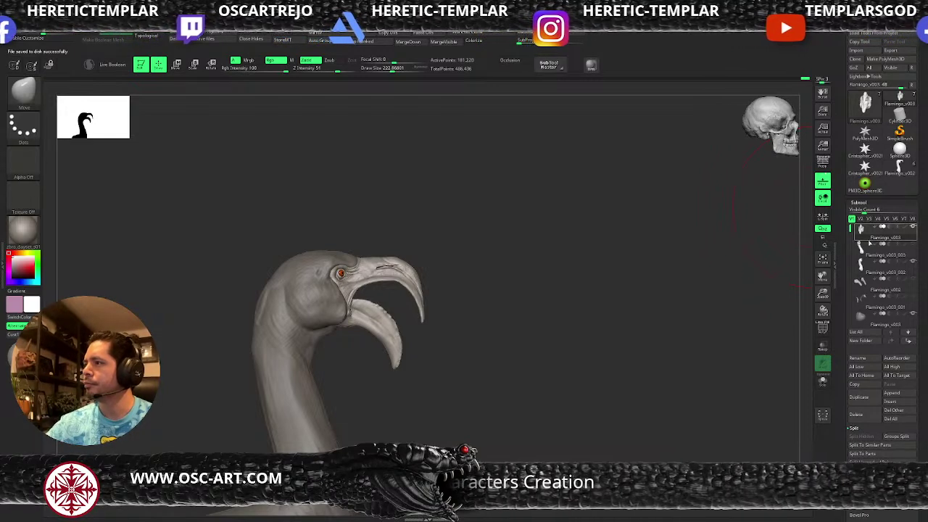
Delete the unneeded Flamingo_v003_003 subtool and skip further deletion warnings until restart.
left_click(870, 254)
left_click(863, 415)
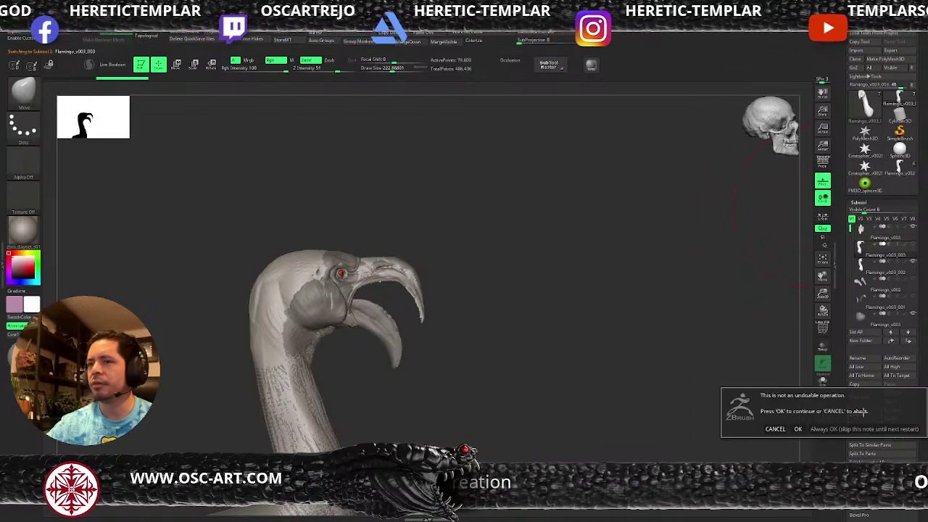
left_click(865, 429)
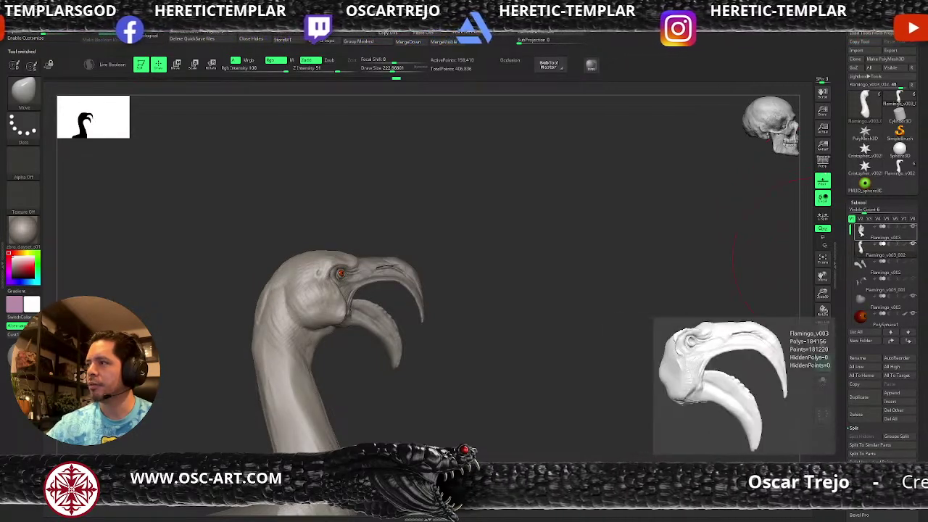
Merge the Flamingo_v003 beak subtool down into the neck subtool Flamingo_v003_002.
left_click(860, 234)
left_click(860, 249)
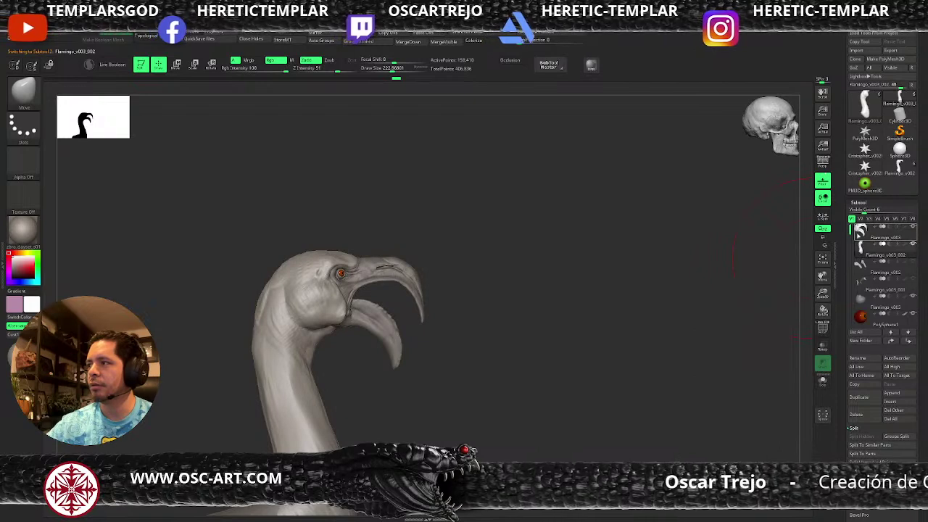
key("w")
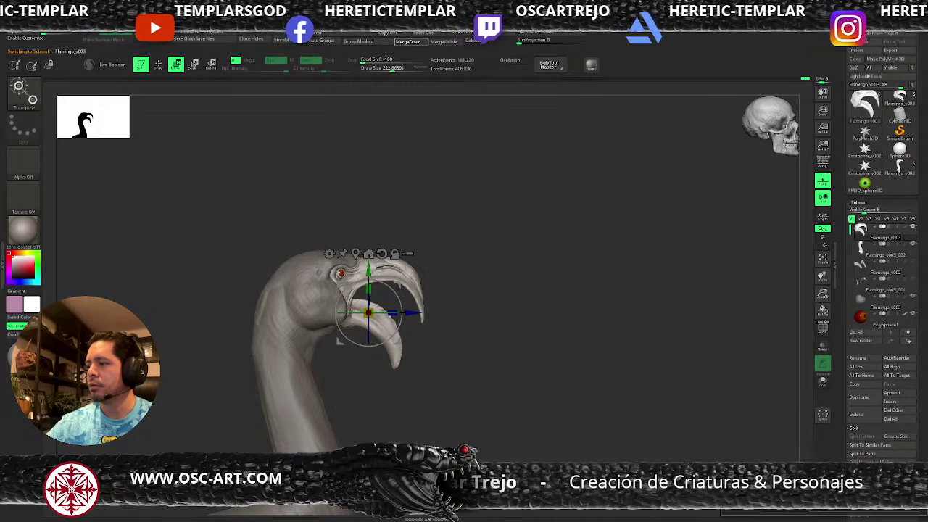
left_click(408, 41)
Fuse the merged beak and neck with Remesh By Union, accept the result, and return to draw mode.
mouse_move(582, 381)
left_mouse_down()
mouse_move(512, 363)
mouse_move(510, 319)
mouse_move(495, 312)
mouse_move(564, 386)
mouse_move(531, 349)
left_mouse_up()
key("q")
key("w")
left_click(370, 371)
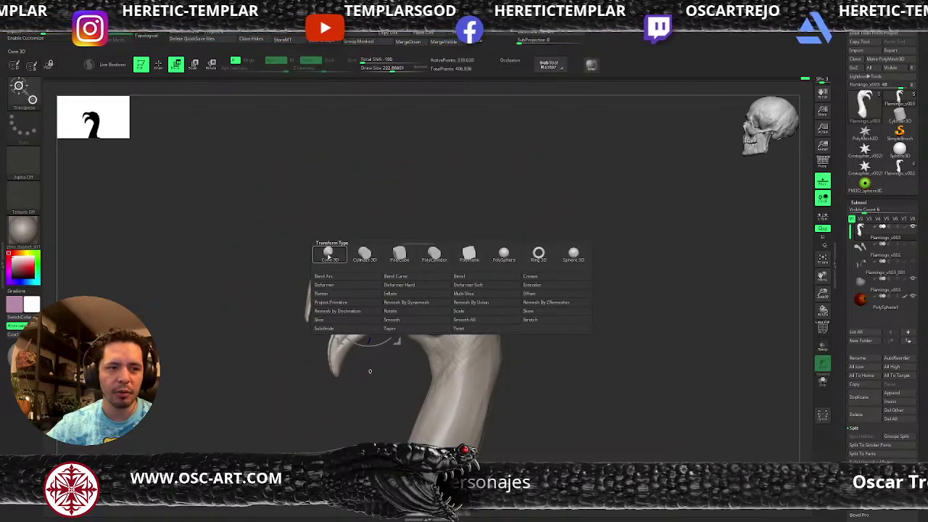
left_click(491, 303)
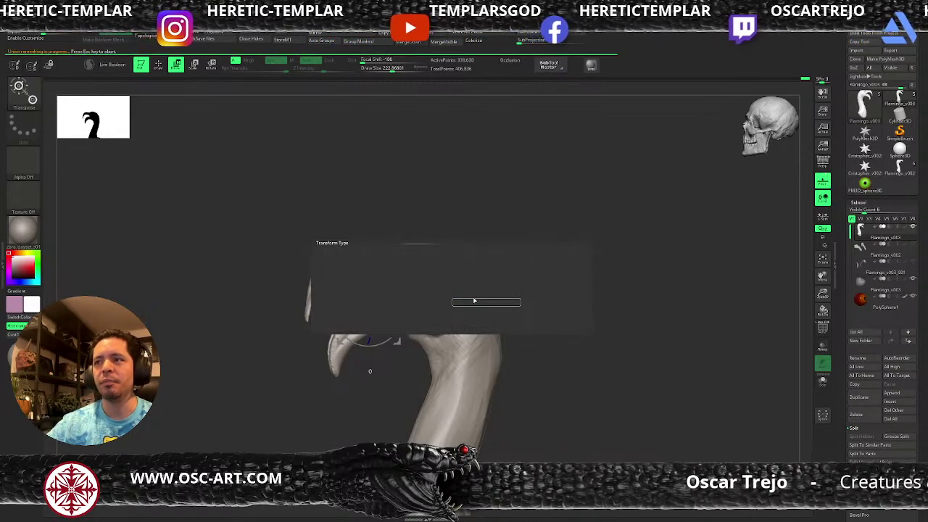
left_click(359, 376)
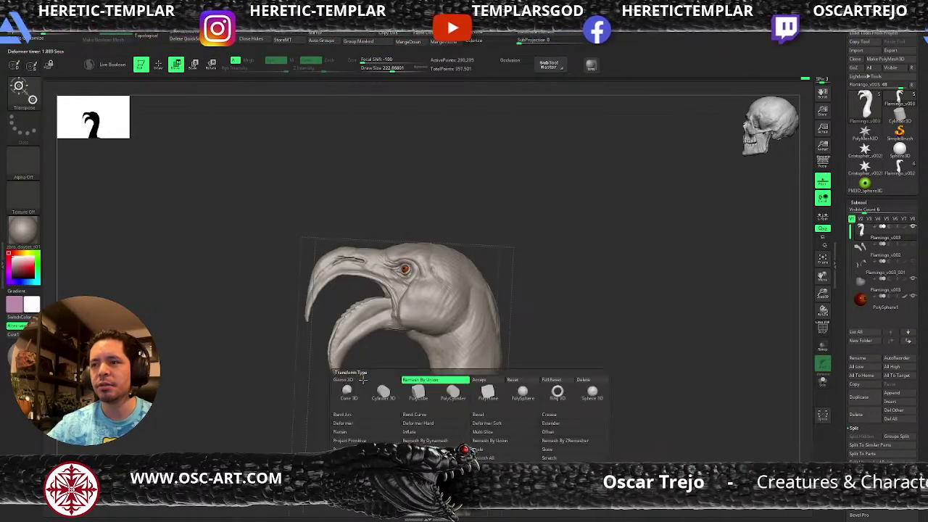
left_click(479, 379)
key("q")
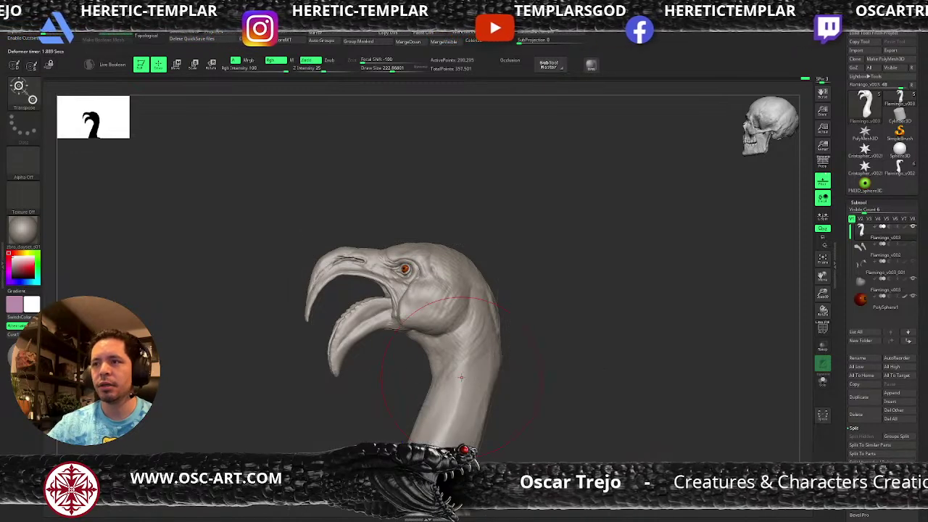
Examine the fused mesh's wireframe and polygroups, isolating the red beak group and showing everything again.
left_click_drag(239, 372, 461, 336)
key("shift+f")
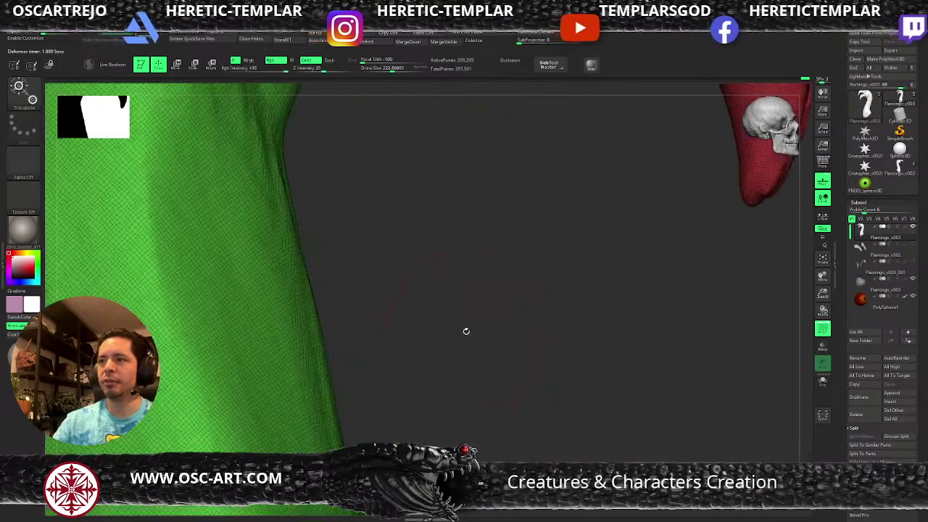
key("f")
left_click(539, 187, "ctrl+shift")
key("w")
mouse_move(654, 256)
left_mouse_down("alt")
mouse_move(589, 356)
mouse_move(493, 338)
mouse_move(514, 331)
left_mouse_up("alt")
key("q")
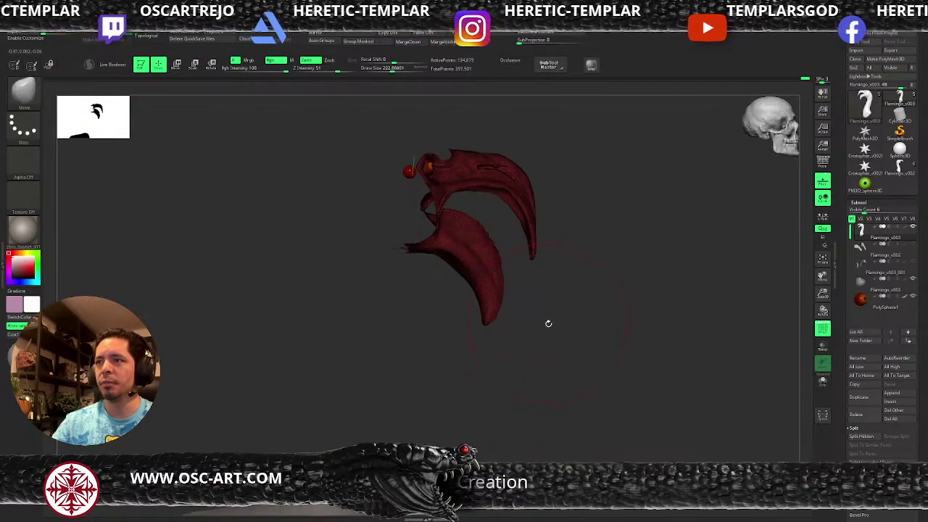
left_click(562, 323, "ctrl+shift")
Turn off the wireframe and polygroup display and examine the fused beak, throat and head surface.
key("s")
left_click_drag(612, 287, 575, 284)
mouse_move(605, 266)
left_mouse_down("alt")
mouse_move(580, 339)
mouse_move(583, 325)
left_mouse_up("alt")
key("shift+f")
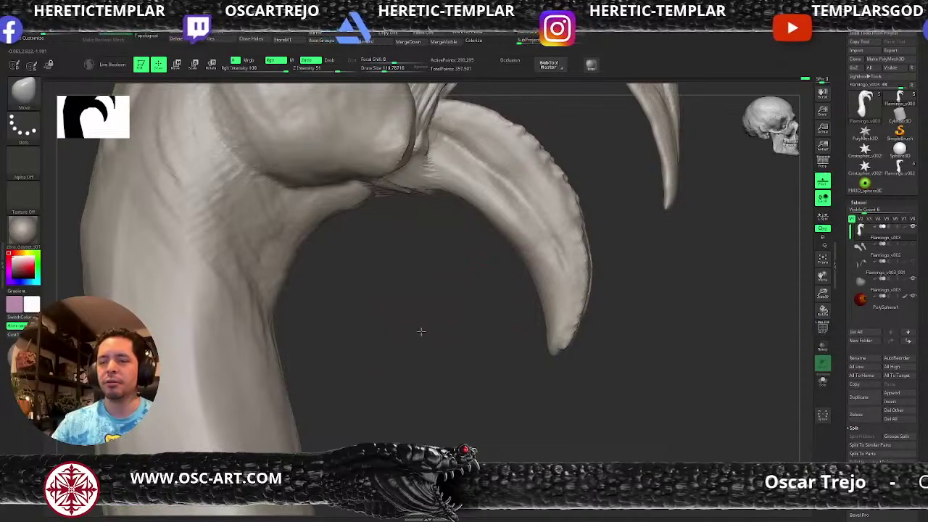
left_click_drag(360, 359, 359, 349, "alt")
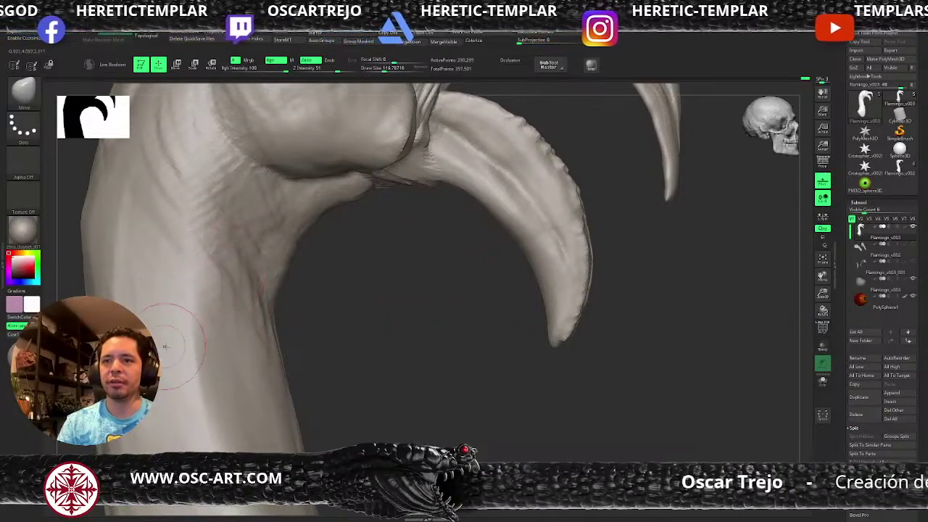
left_click_drag(438, 338, 304, 482, "alt")
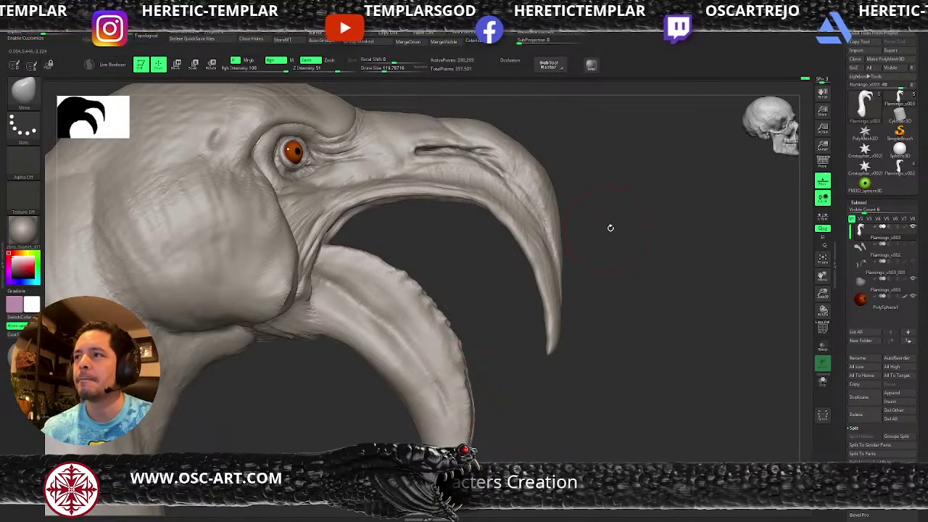
Mirror and weld the fused mesh, and adjust the inner edge of the upper beak's hook with the Move brush.
left_click_drag(607, 228, 588, 213)
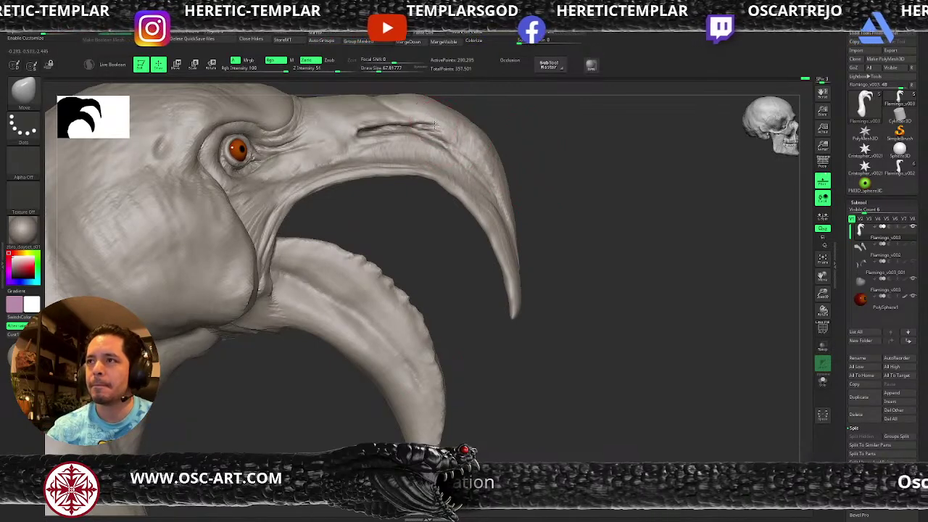
key("s")
left_click_drag(430, 127, 423, 127)
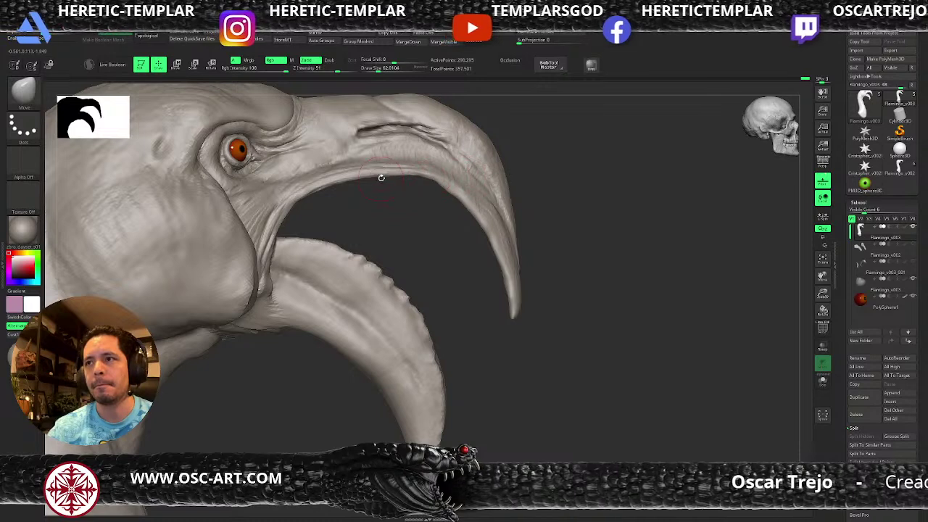
key("b")
key("s")
key("t")
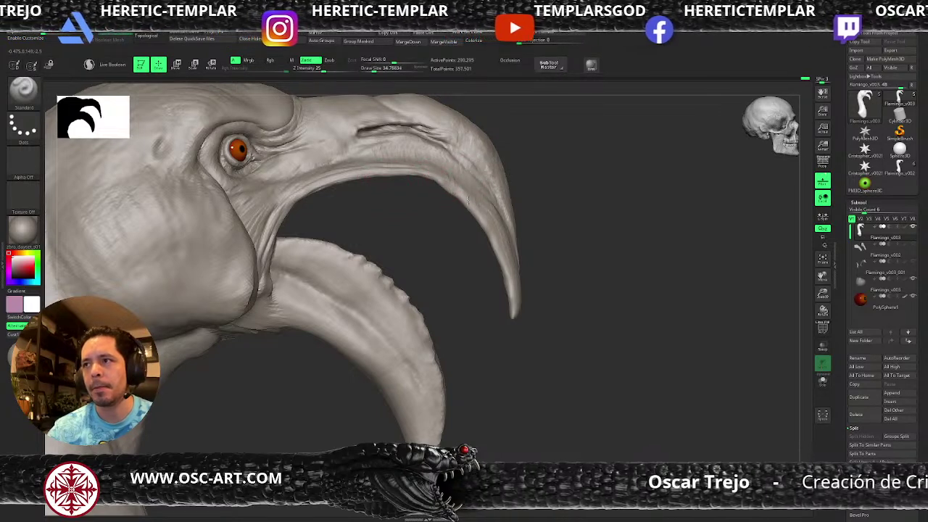
key("b")
key("m")
key("v")
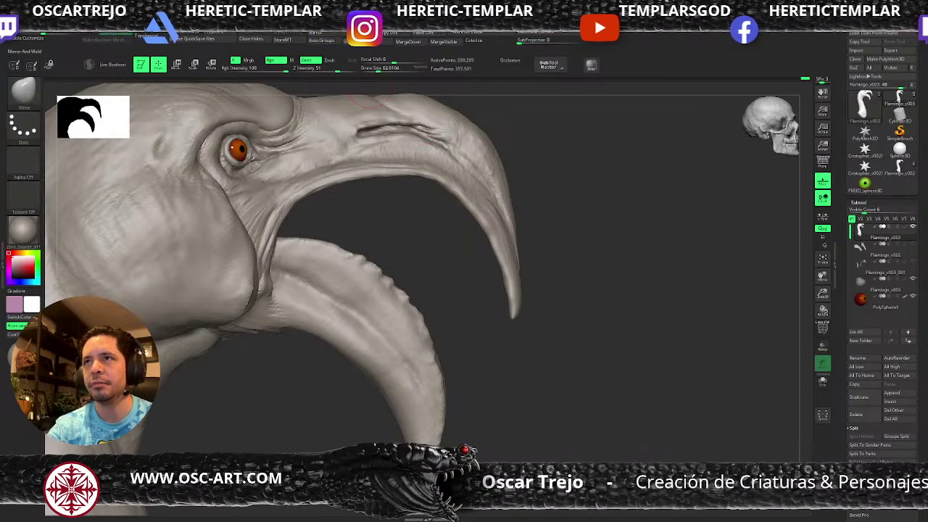
key("bracketright")
left_click_drag(464, 208, 472, 222)
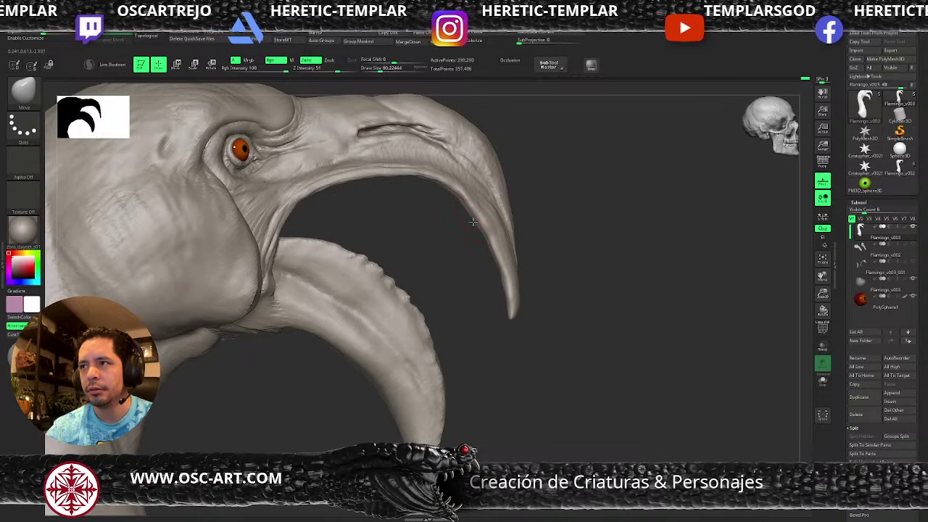
Build up volume on the brow and forehead above the eye with the ClayBuildup brush.
left_click_drag(563, 217, 366, 223)
mouse_move(599, 145)
left_mouse_down("alt")
mouse_move(396, 184)
mouse_move(490, 251)
left_mouse_up("alt")
key("b")
key("d")
key("s")
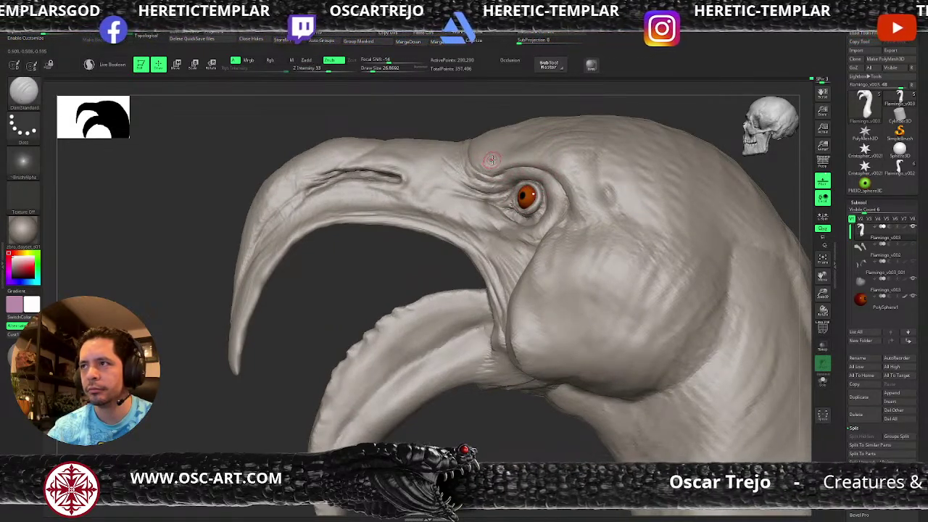
key("b")
key("c")
key("b")
key("]")
left_click_drag(506, 150, 530, 134)
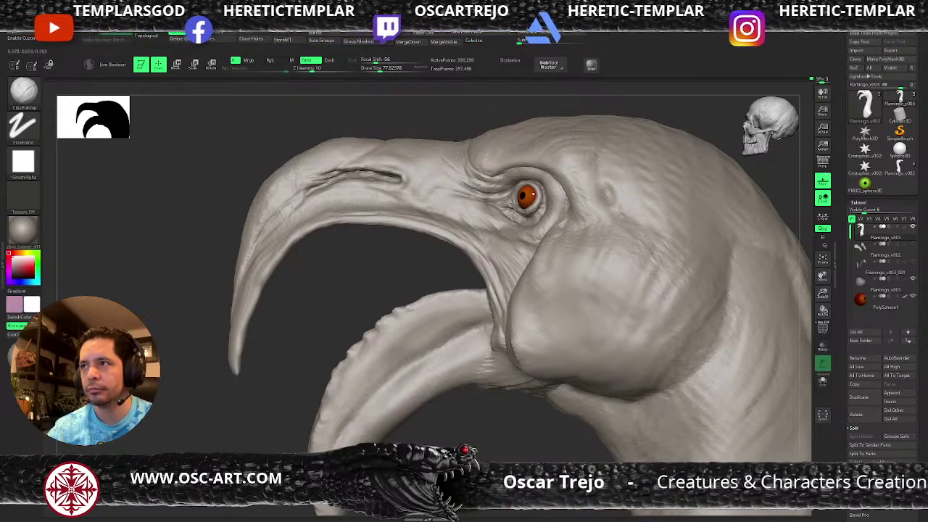
Sculpt curved skin wrinkles across the cheek bulge and the back of the head with a larger ClayBuildup brush.
key("]")
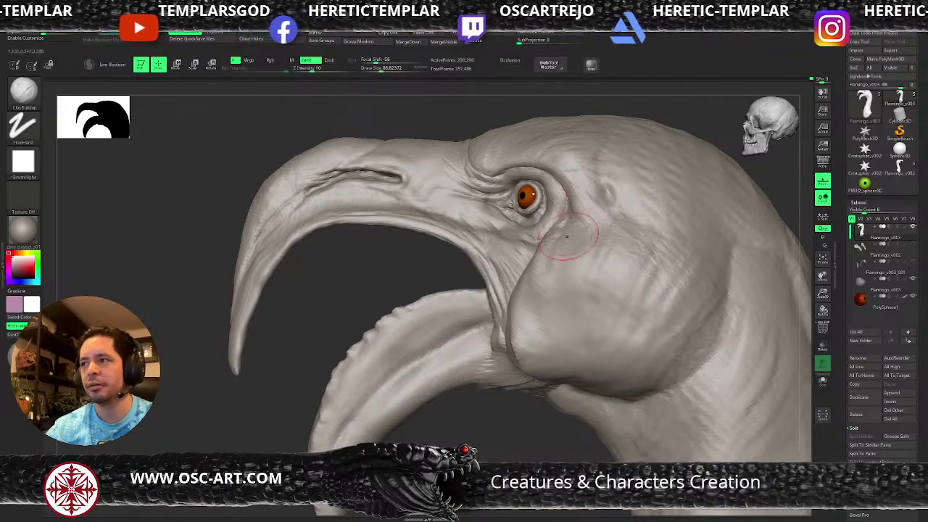
key("]")
key("s")
left_click(575, 380)
mouse_move(544, 347)
left_mouse_down()
mouse_move(578, 348)
mouse_move(599, 274)
mouse_move(592, 256)
left_mouse_up()
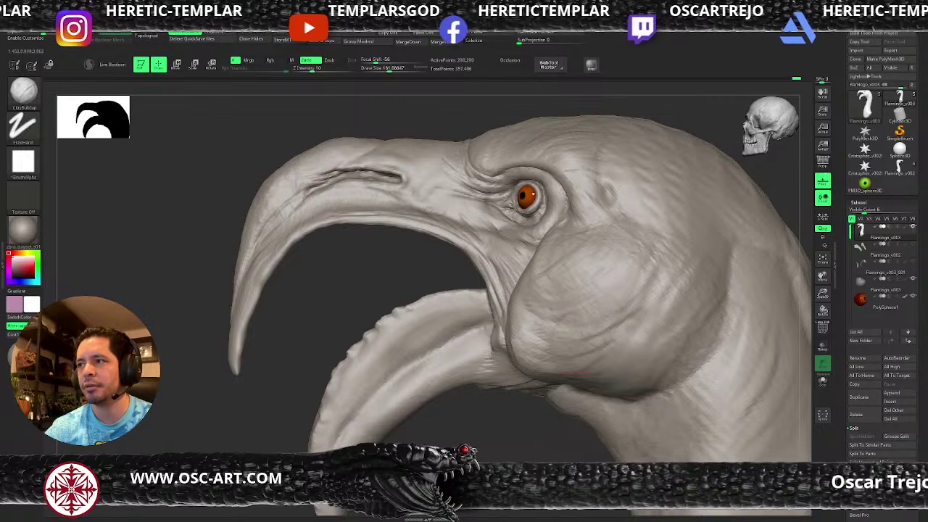
mouse_move(623, 319)
left_mouse_down()
mouse_move(681, 366)
mouse_move(682, 322)
mouse_move(623, 268)
mouse_move(622, 242)
mouse_move(750, 277)
left_mouse_up()
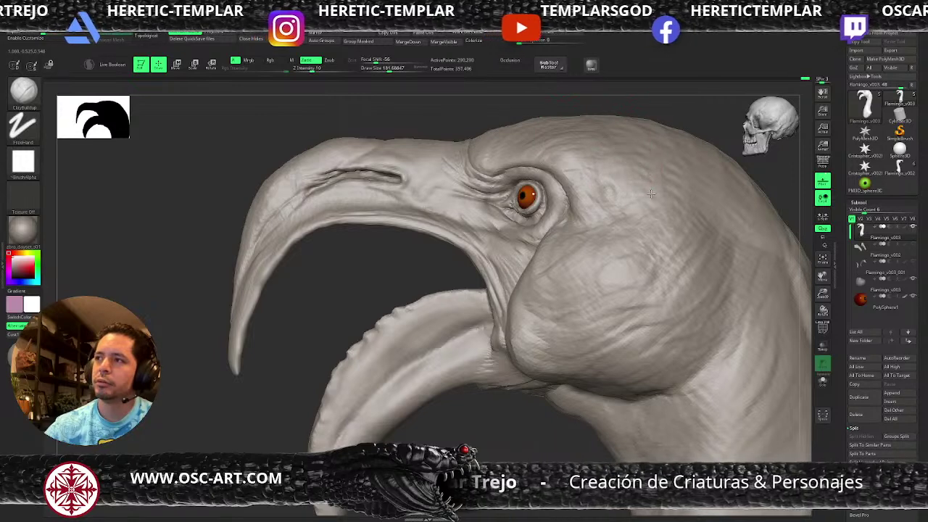
Sculpt lengthwise folds and skin texture down the neck from the back of the head with the ClayBuildup brush.
key("f")
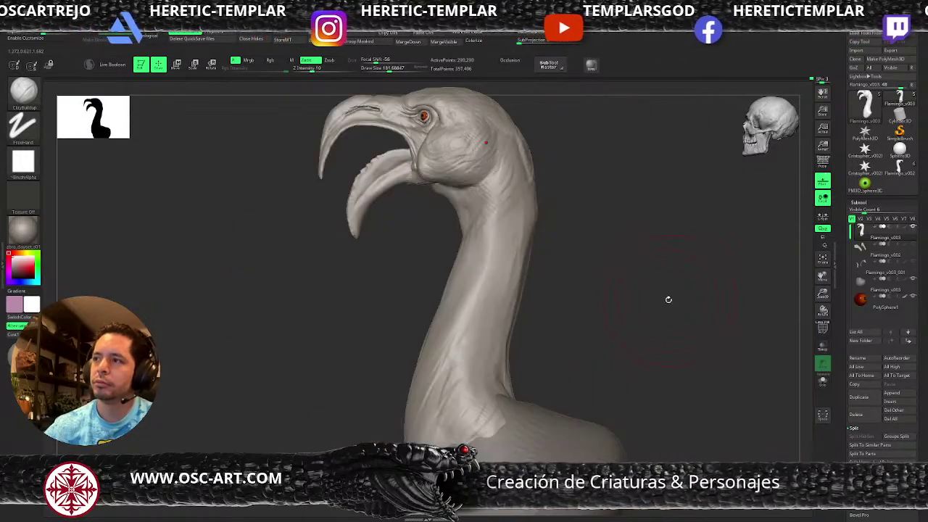
left_click_drag(652, 238, 556, 280, "alt")
key("s")
left_click_drag(498, 256, 491, 255)
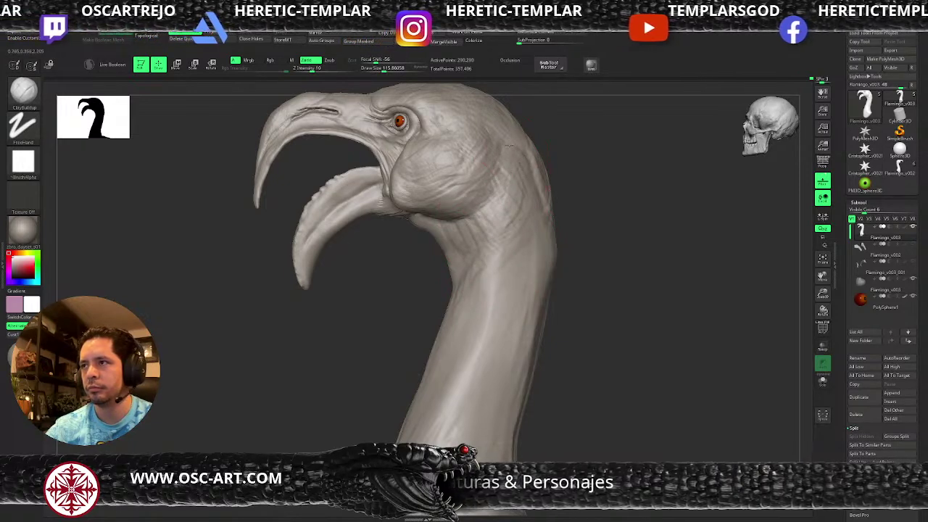
mouse_move(522, 162)
left_mouse_down()
mouse_move(544, 249)
mouse_move(498, 280)
mouse_move(479, 252)
left_mouse_up()
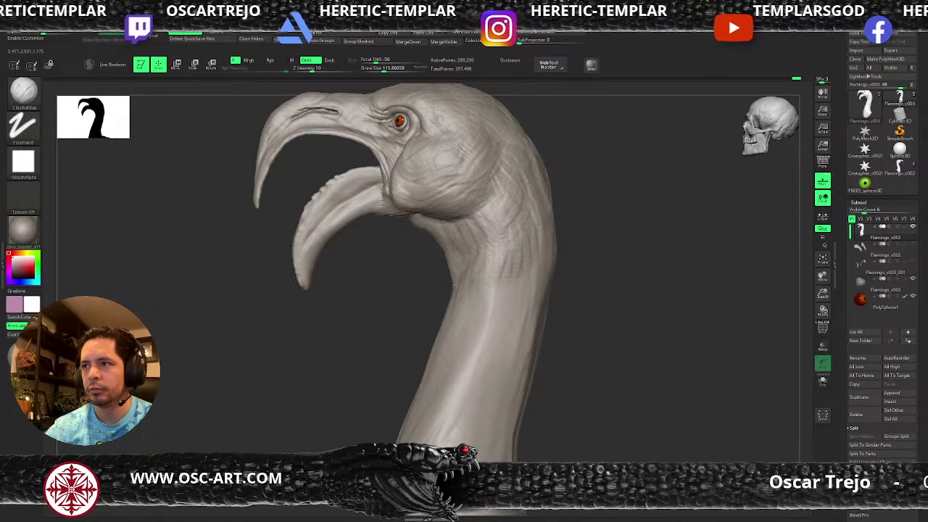
mouse_move(466, 317)
left_mouse_down()
mouse_move(546, 274)
mouse_move(467, 314)
mouse_move(524, 325)
mouse_move(535, 347)
left_mouse_up()
mouse_move(459, 356)
left_mouse_down()
mouse_move(451, 364)
mouse_move(492, 378)
mouse_move(525, 375)
mouse_move(523, 388)
mouse_move(484, 413)
mouse_move(513, 415)
mouse_move(430, 404)
left_mouse_up()
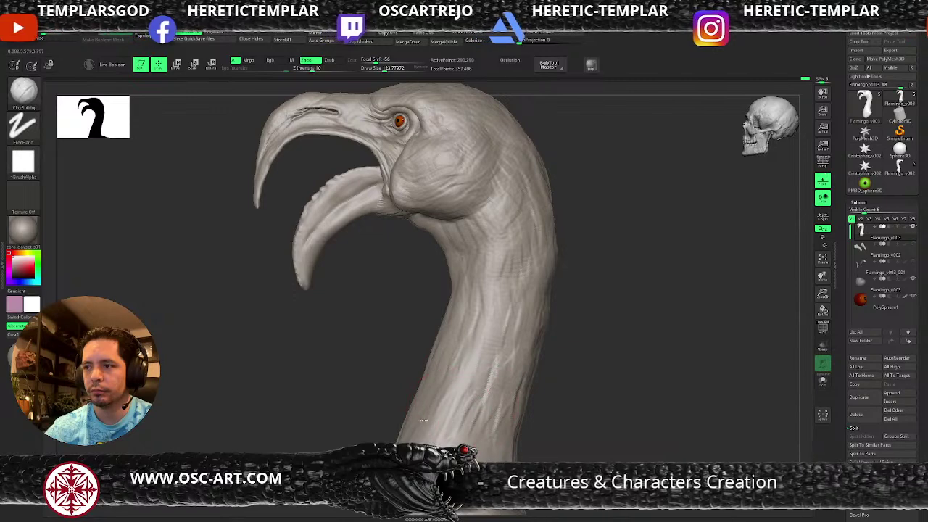
left_click_drag(378, 428, 404, 319, "alt")
mouse_move(460, 351)
left_mouse_down()
mouse_move(449, 377)
mouse_move(482, 395)
mouse_move(519, 362)
mouse_move(530, 406)
mouse_move(498, 389)
mouse_move(442, 405)
mouse_move(417, 397)
mouse_move(403, 416)
left_mouse_up()
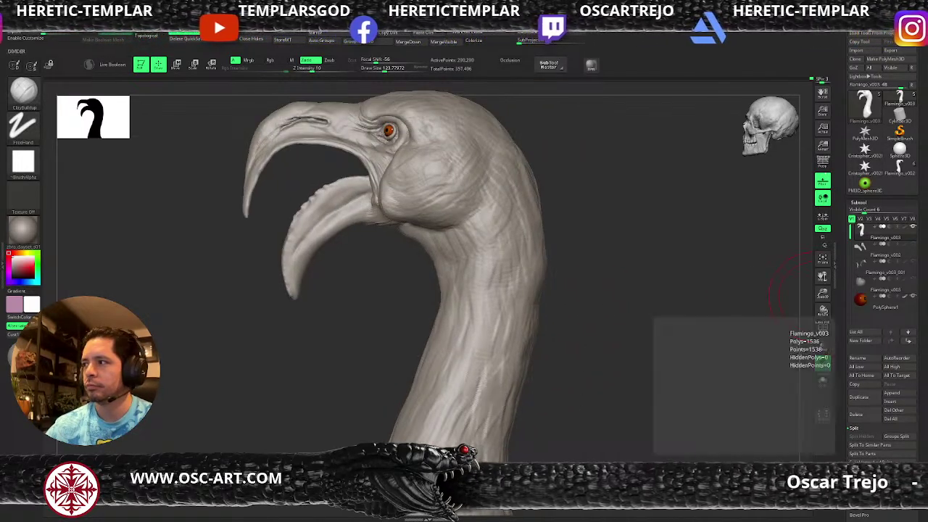
Adjust the base of the lower beak where it meets the throat with the Move brush.
left_click_drag(653, 267, 626, 332, "alt")
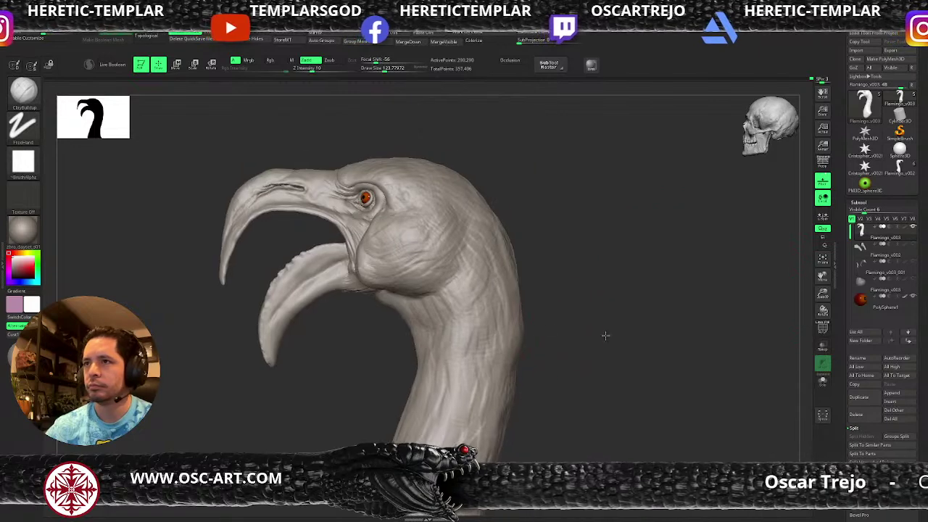
mouse_move(350, 340)
left_mouse_down("alt")
mouse_move(348, 397)
mouse_move(350, 310)
left_mouse_up("alt")
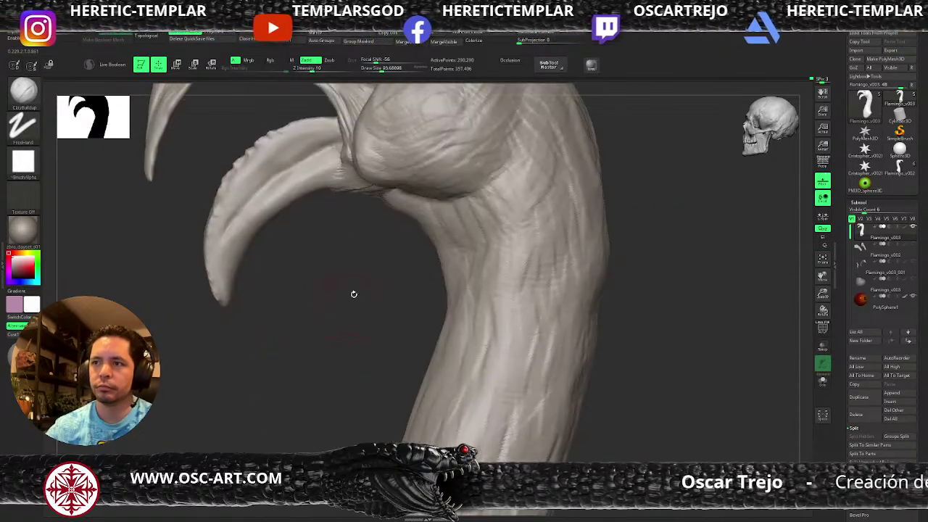
key("b")
key("m")
key("v")
key("s")
left_click_drag(332, 186, 327, 189)
left_click_drag(301, 228, 315, 365, "alt")
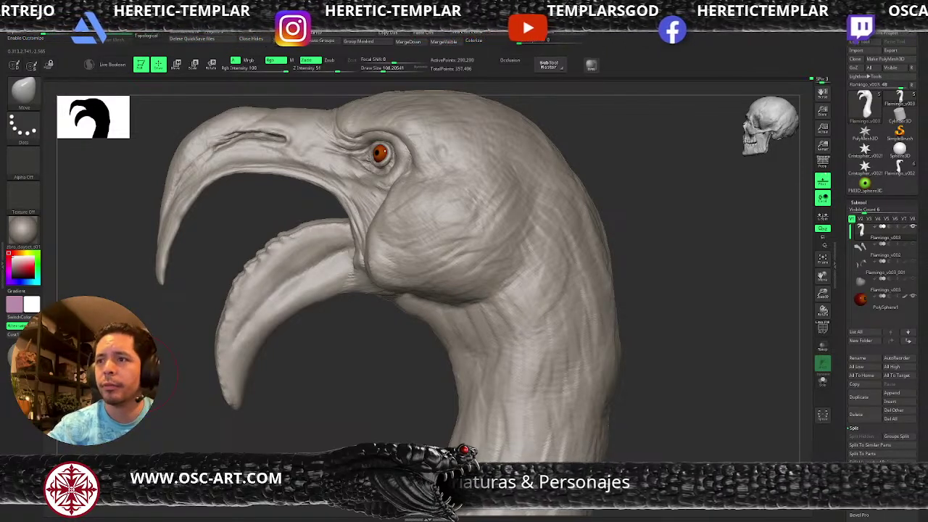
Build up the mouth corner and the jaw underside where the lower beak joins the head with ClayBuildup.
key("s")
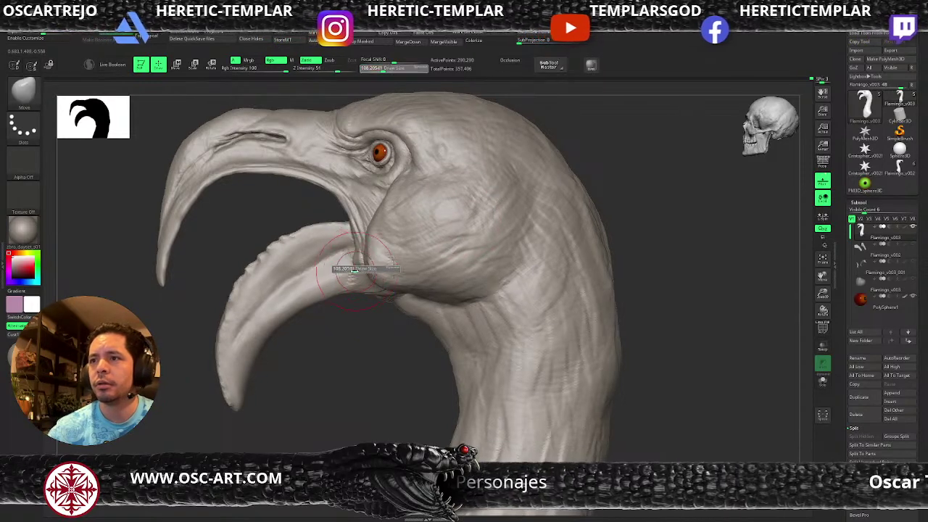
key("b")
key("c")
key("b")
key("s")
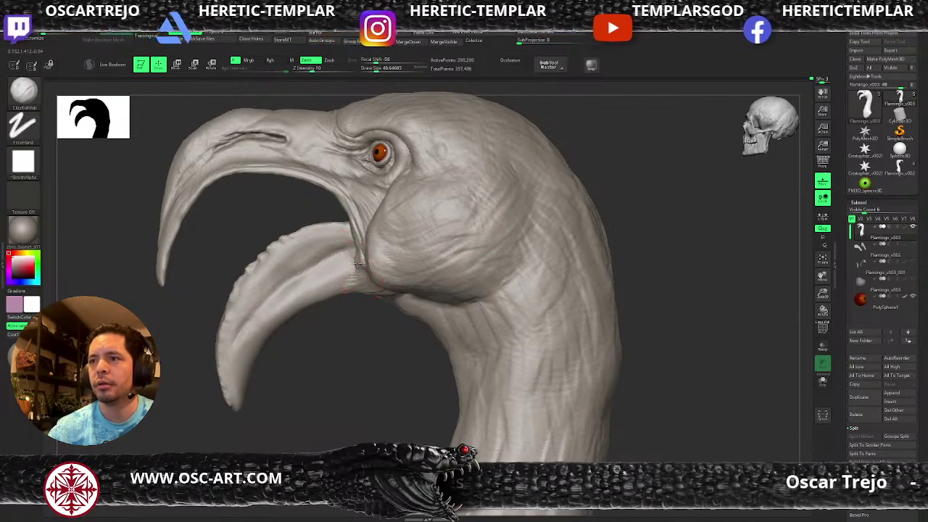
mouse_move(357, 263)
left_mouse_down()
mouse_move(356, 280)
mouse_move(370, 278)
mouse_move(364, 290)
left_mouse_up()
left_click_drag(344, 331, 345, 340)
right_click_drag(359, 316, 330, 319)
key("s")
left_click_drag(330, 319, 340, 319)
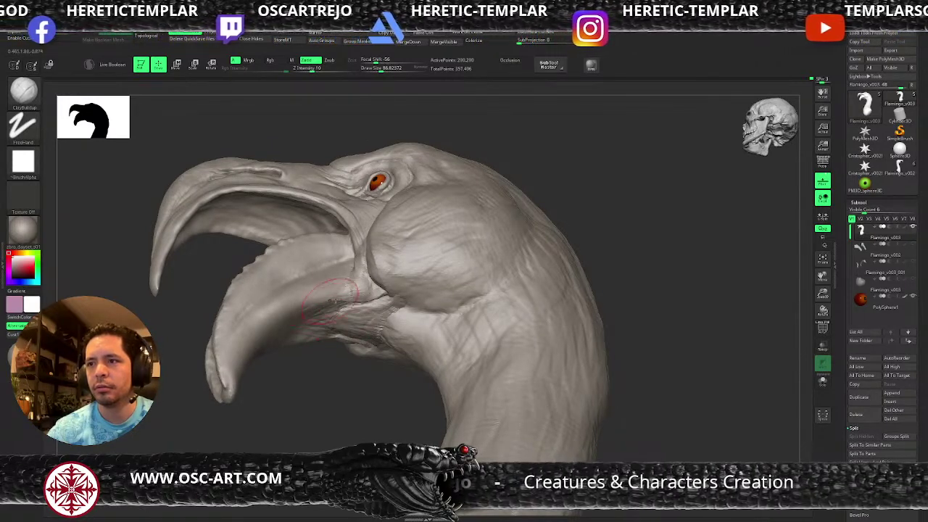
Refine the surface of the lower beak with the Standard brush.
left_click_drag(284, 372, 271, 392)
key("b")
key("s")
key("t")
key("s")
left_click_drag(313, 297, 303, 298)
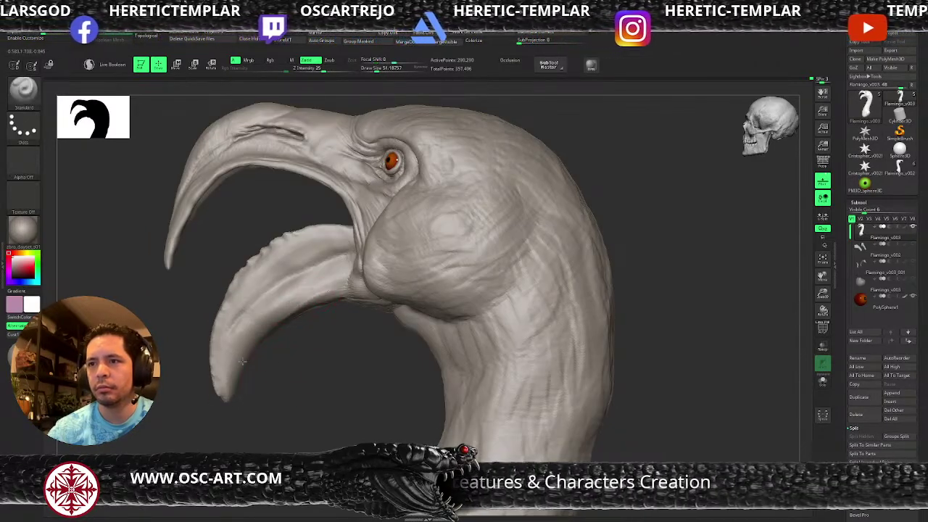
mouse_move(179, 334)
left_mouse_down()
mouse_move(179, 314)
mouse_move(164, 346)
mouse_move(168, 330)
left_mouse_up()
left_click_drag(202, 257, 197, 252, "alt")
Reshape the outer curve of the upper beak with the Move brush and check the head from the opposite side.
key("b")
key("m")
key("v")
left_click_drag(175, 185, 204, 200)
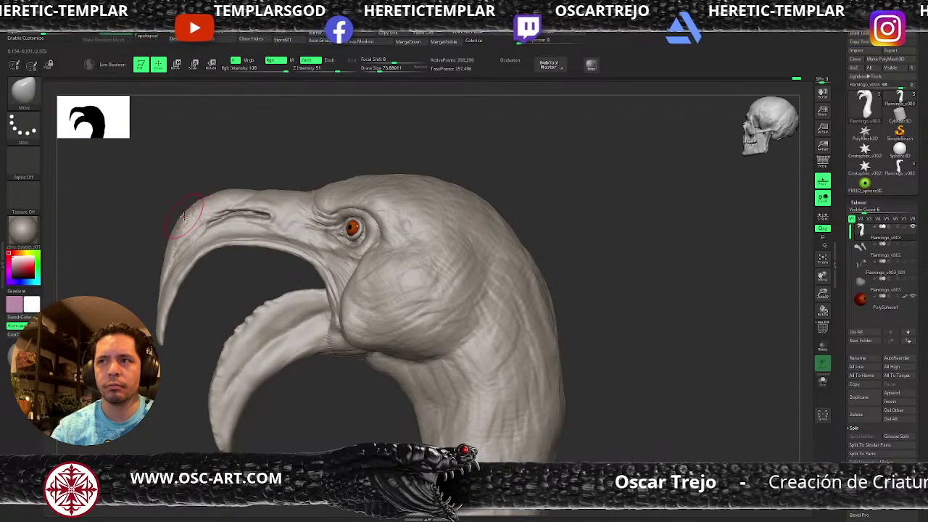
left_click_drag(282, 160, 336, 302)
key("shift+f")
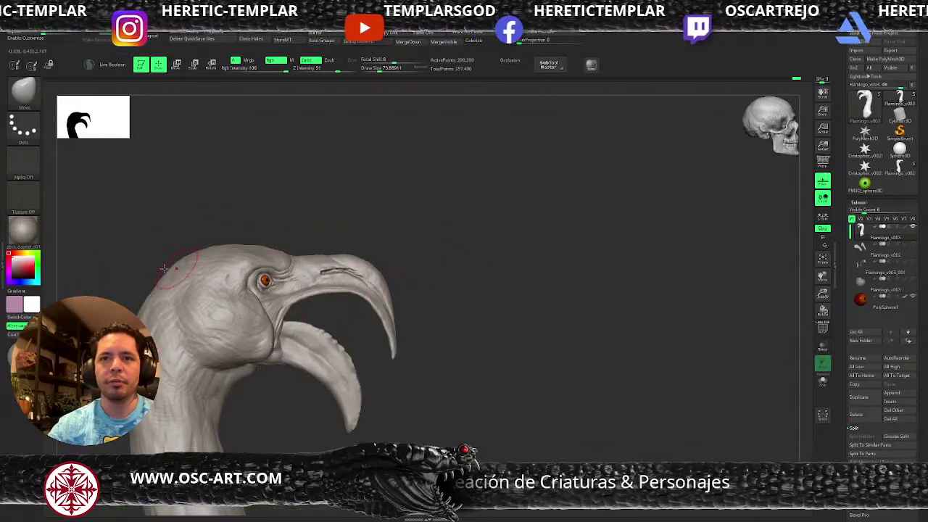
Isolate the head and neck polygroup, paint it red (RGB 228, 71, 71) with the Paint brush, and show the whole mesh again.
mouse_move(23, 246)
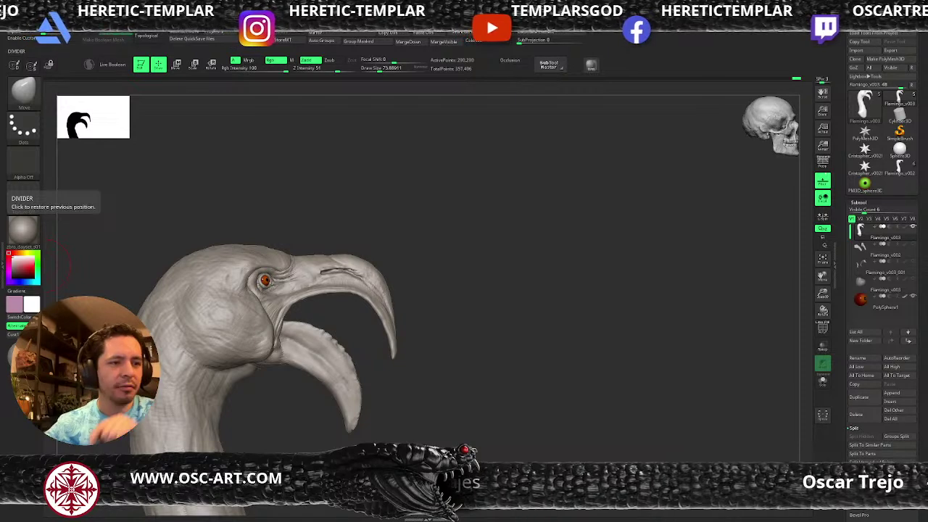
left_click_drag(448, 294, 390, 270, "alt")
left_click_drag(24, 269, 27, 265)
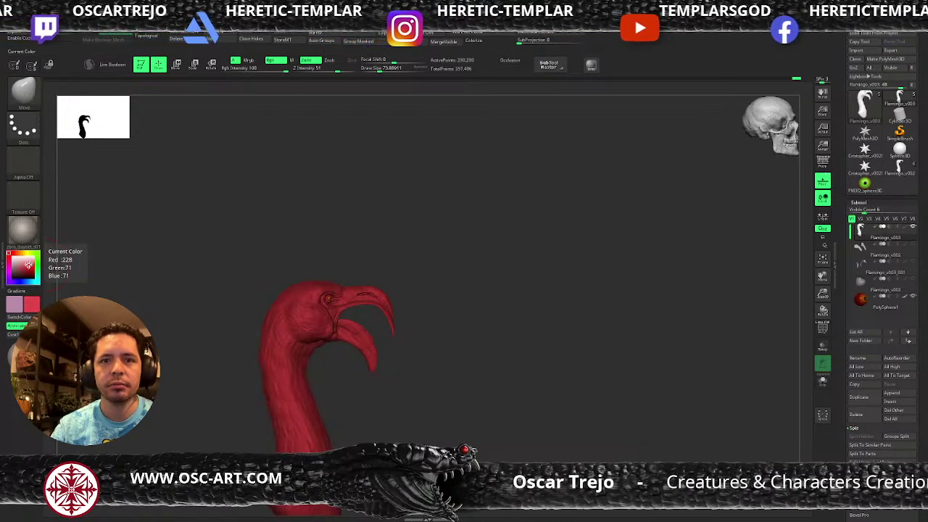
left_click(273, 319, "ctrl+shift")
key("b")
key("p")
key("a")
key("s")
mouse_move(284, 326)
left_mouse_down()
mouse_move(348, 282)
mouse_move(299, 381)
mouse_move(341, 471)
left_mouse_up()
left_click_drag(417, 435, 431, 323, "alt")
mouse_move(330, 382)
left_mouse_down()
mouse_move(312, 407)
mouse_move(340, 422)
left_mouse_up()
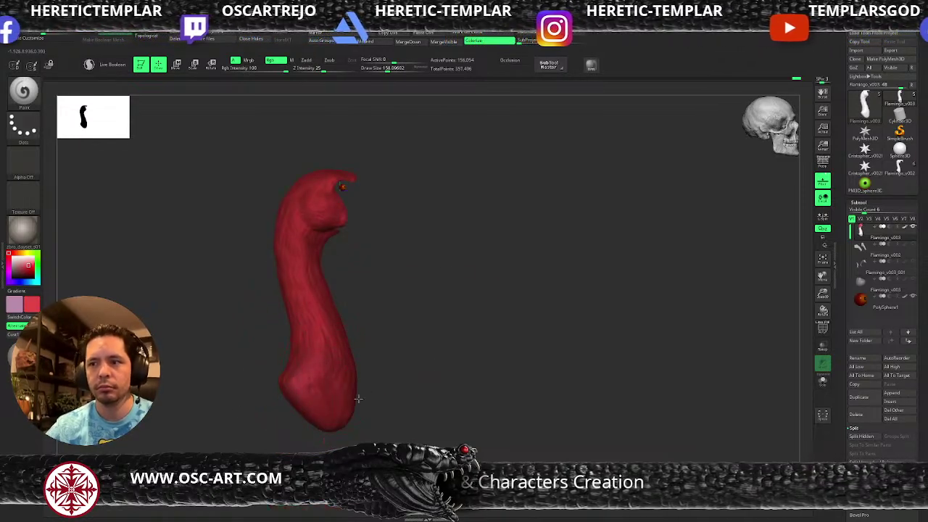
left_click_drag(431, 320, 402, 403, "alt")
left_click(413, 386, "ctrl+shift")
Paint the beak and the area around the eye black, keeping the red head and neck polygroup protected.
key("v")
left_click(17, 274)
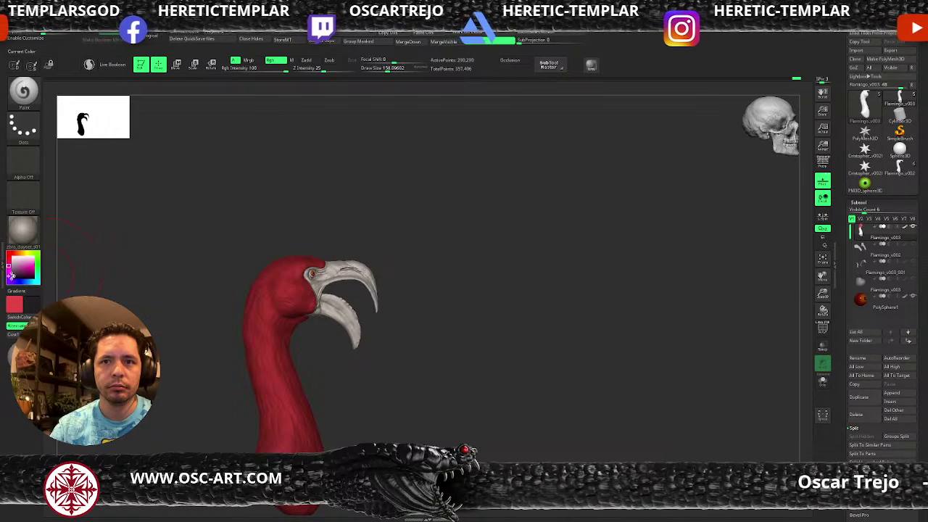
left_click(322, 269, "ctrl+shift")
mouse_move(305, 283)
left_mouse_down()
mouse_move(365, 383)
mouse_move(423, 297)
mouse_move(429, 269)
mouse_move(343, 313)
left_mouse_up()
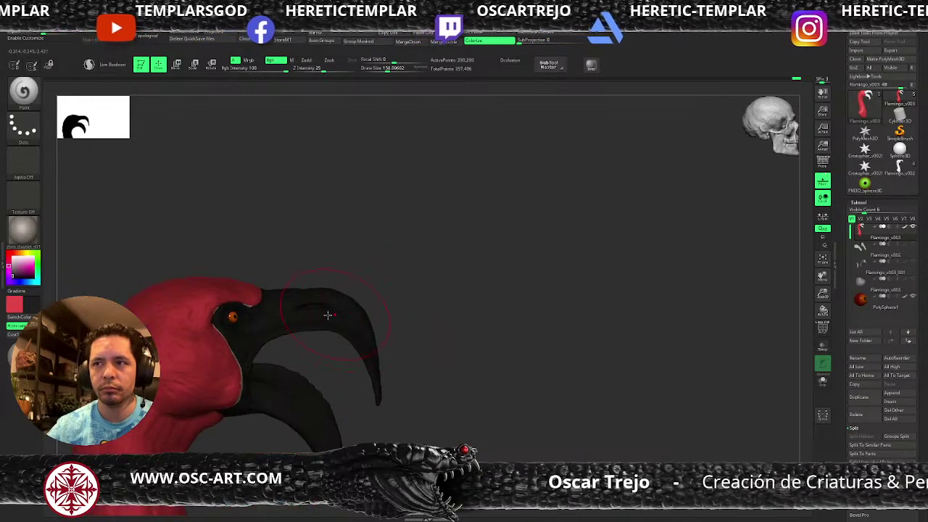
Blend the border between the red cheek and the black face with the Paint brush, using colours picked from the model.
left_click_drag(415, 274, 428, 236)
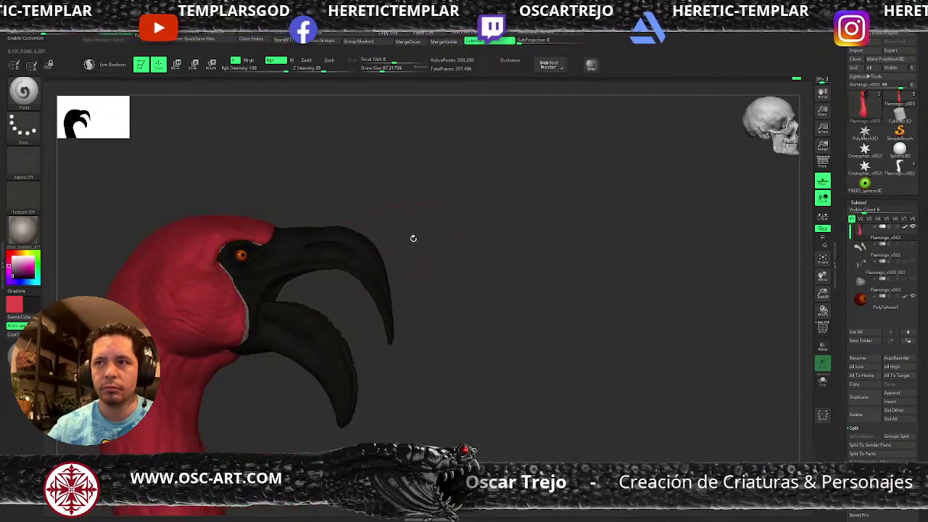
key("v")
key("shift")
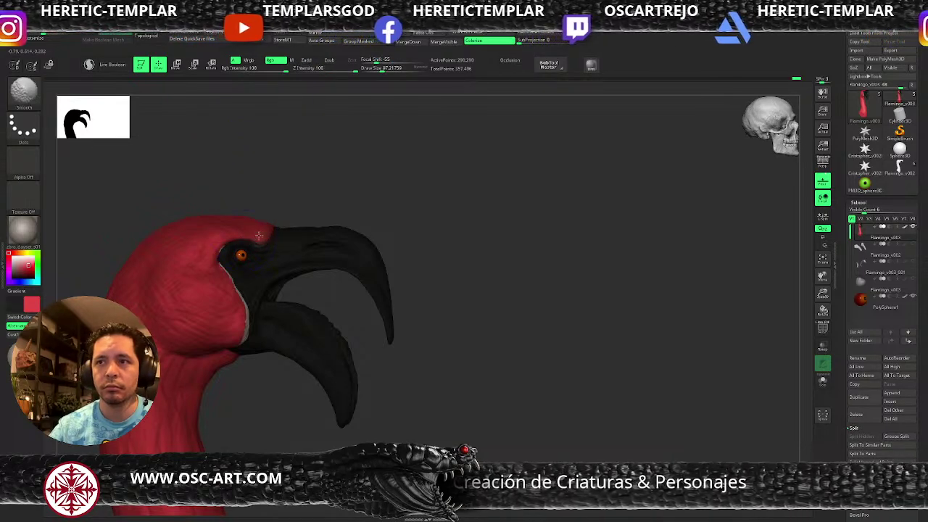
mouse_move(241, 325)
left_mouse_down("shift")
mouse_move(236, 282)
mouse_move(242, 324)
left_mouse_up("shift")
key("ctrl+z")
key("v")
key("[")
key("v")
key("c")
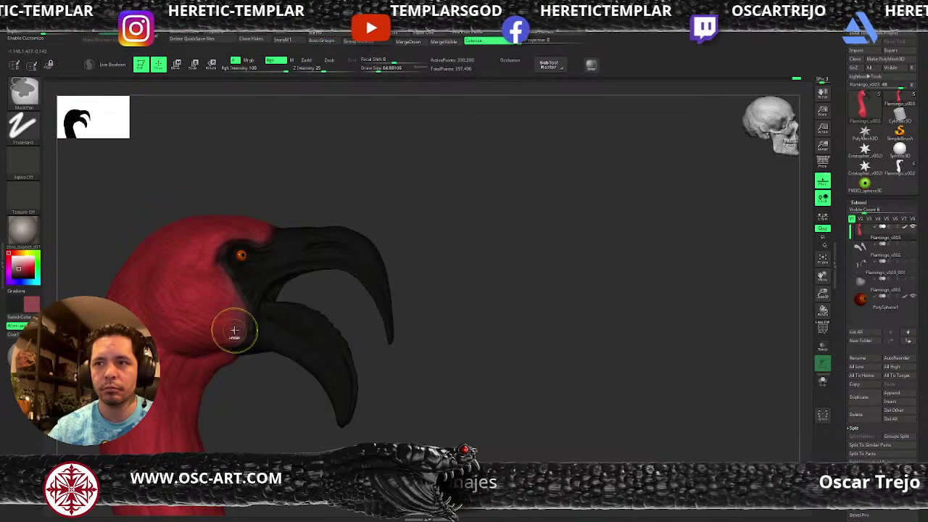
key("c")
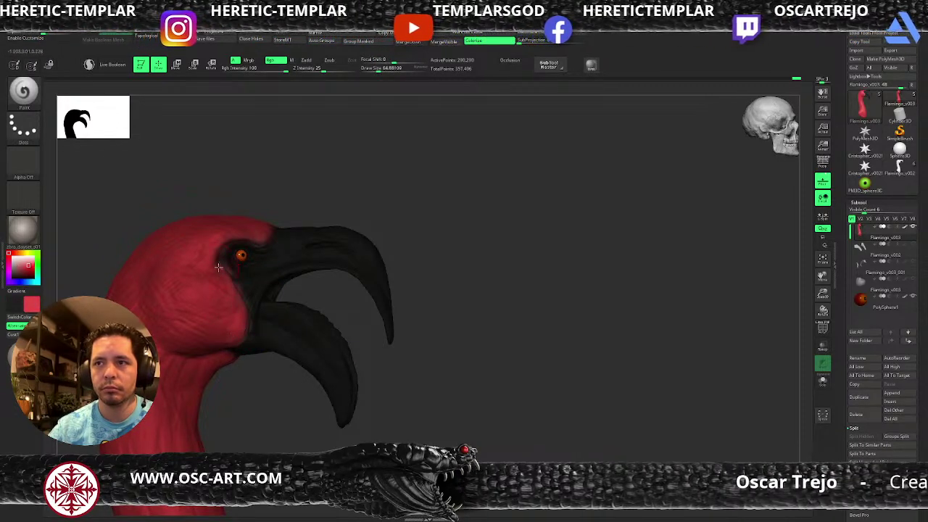
key("v")
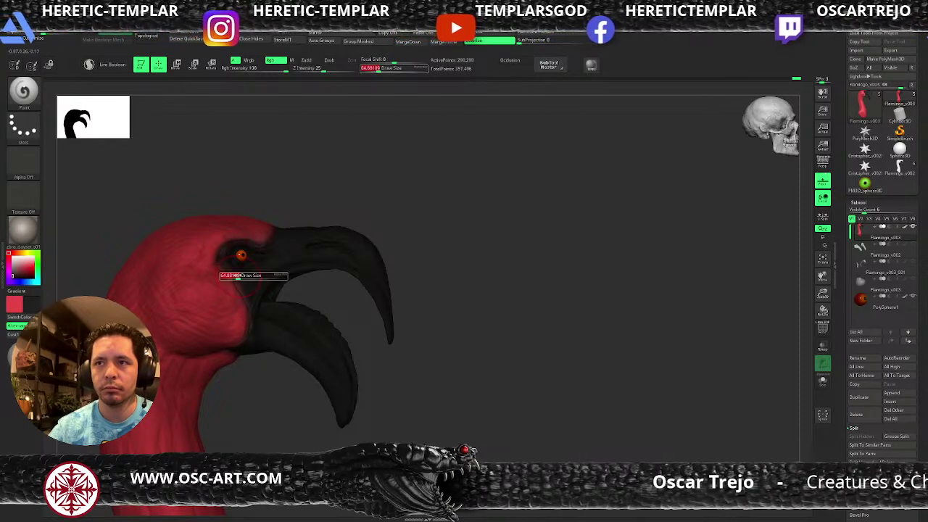
left_click_drag(244, 298, 243, 328)
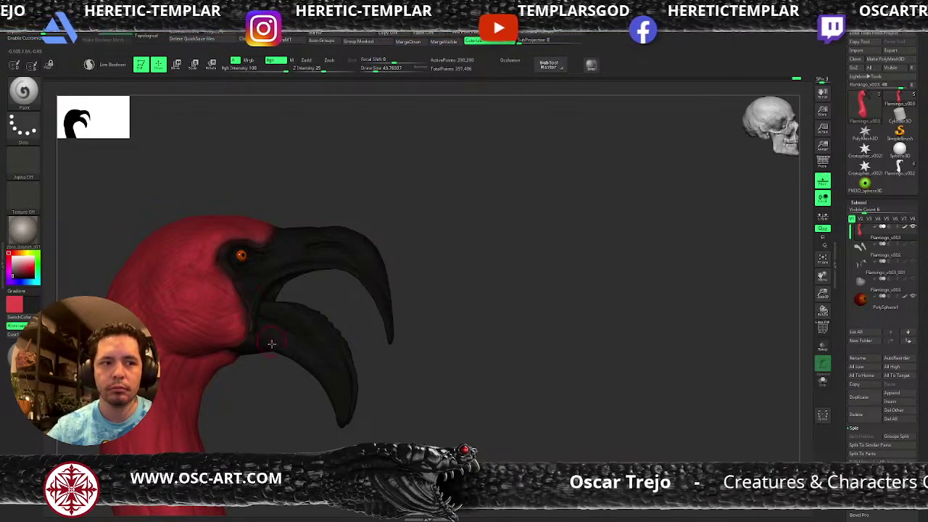
Paint the outer part of the lower beak red and bring black back toward its base.
key("v")
mouse_move(302, 339)
left_mouse_down()
mouse_move(327, 373)
mouse_move(308, 326)
mouse_move(334, 350)
mouse_move(309, 360)
mouse_move(326, 366)
mouse_move(338, 395)
mouse_move(326, 369)
mouse_move(293, 378)
left_mouse_up()
key("s")
key("v")
key("s")
key("s")
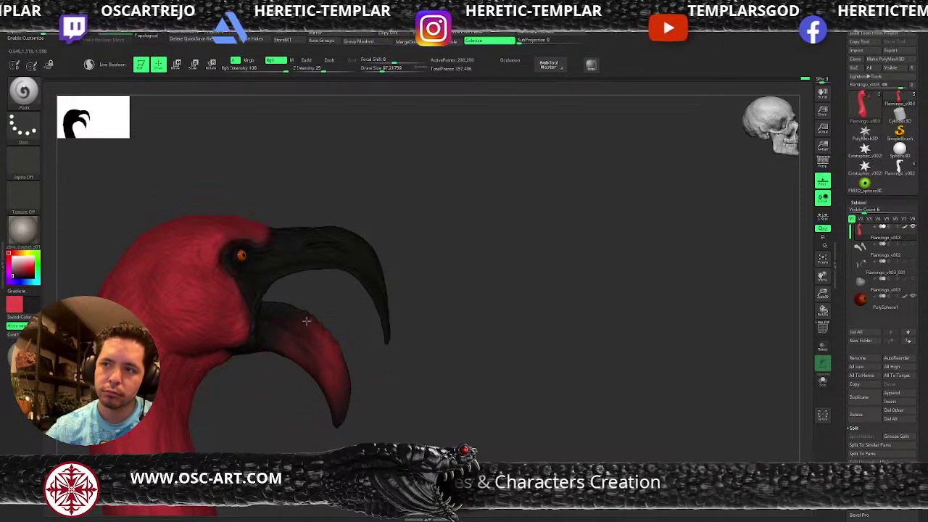
left_click_drag(309, 322, 316, 411)
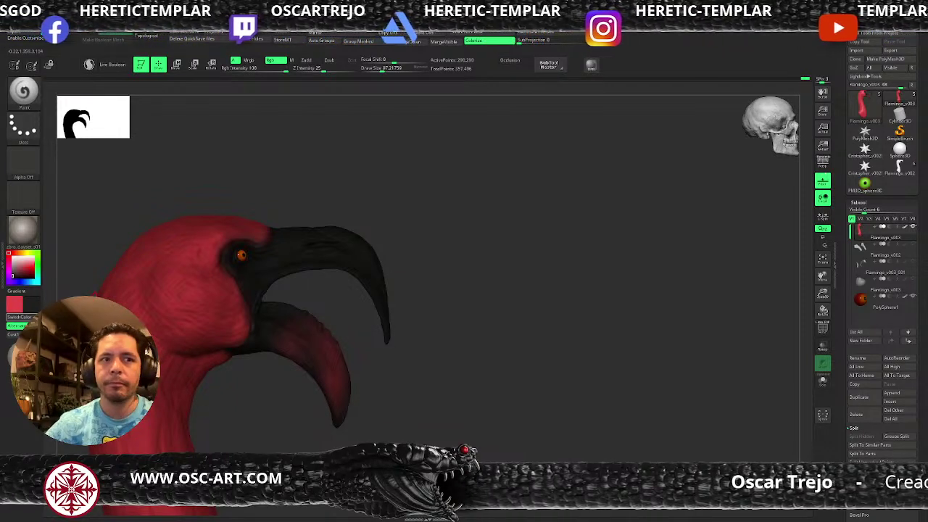
mouse_move(396, 275)
left_mouse_down()
mouse_move(396, 261)
mouse_move(322, 336)
mouse_move(282, 319)
left_mouse_up()
key("ctrl+z")
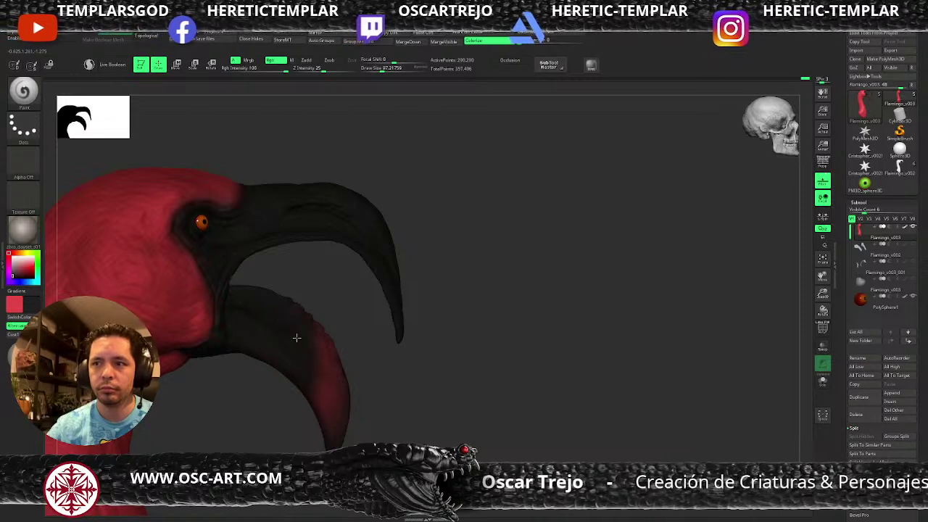
Strengthen the red on the lower beak's tip with smaller strokes and reshape its inner border with black.
key("s")
left_click(324, 334)
left_click_drag(314, 322, 341, 370)
key("s")
left_click(330, 342)
key("s")
mouse_move(341, 420)
left_mouse_down()
mouse_move(366, 421)
mouse_move(330, 444)
left_mouse_up()
left_click_drag(341, 385, 335, 441)
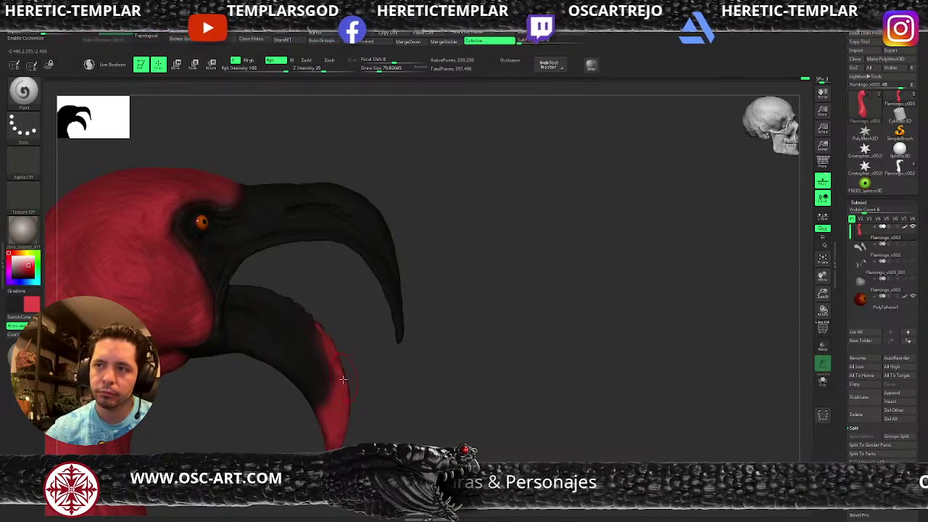
key("v")
key("s")
mouse_move(334, 367)
left_mouse_down()
mouse_move(328, 362)
mouse_move(322, 394)
left_mouse_up()
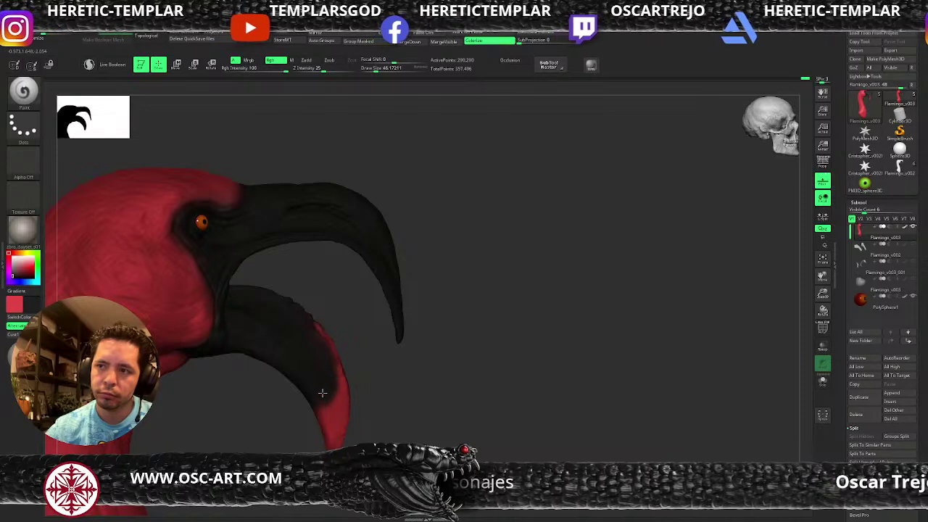
Paint the inner edge and the hooked tip of the upper beak red.
key("v")
key("s")
key("s")
mouse_move(316, 242)
left_mouse_down()
mouse_move(280, 247)
mouse_move(319, 239)
mouse_move(377, 270)
mouse_move(385, 287)
left_mouse_up()
key("s")
key("s")
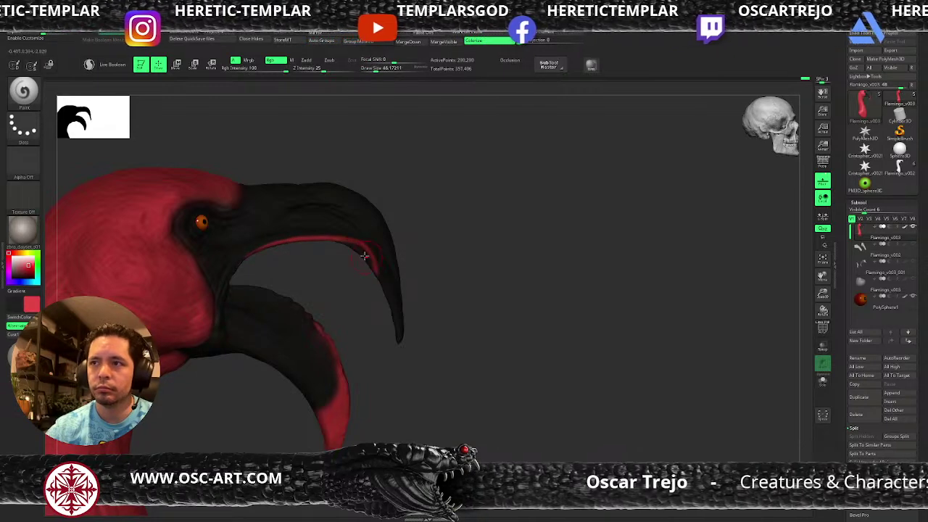
mouse_move(356, 245)
left_mouse_down()
mouse_move(391, 285)
mouse_move(382, 313)
mouse_move(409, 322)
left_mouse_up()
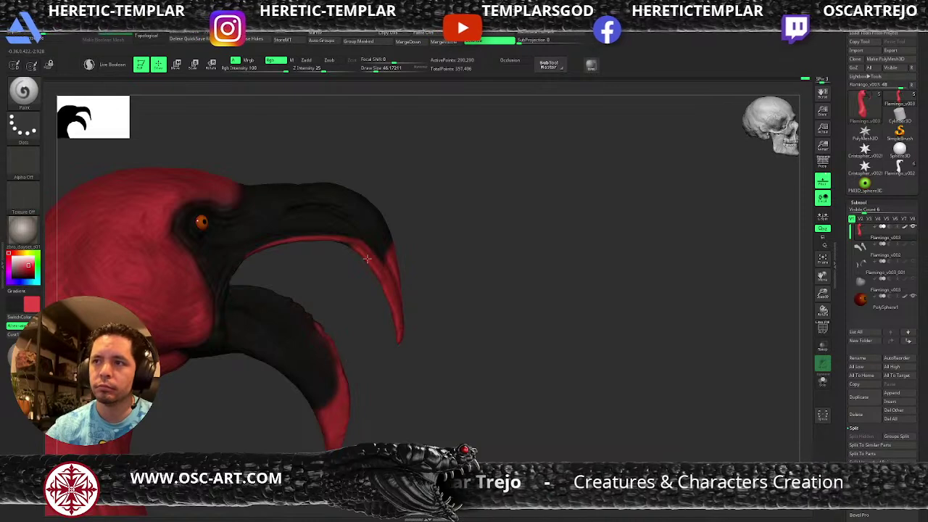
Darken the upper beak's inner edge with black and soften the transition to its red tip.
key("v")
mouse_move(365, 241)
left_mouse_down()
mouse_move(389, 267)
mouse_move(366, 238)
left_mouse_up()
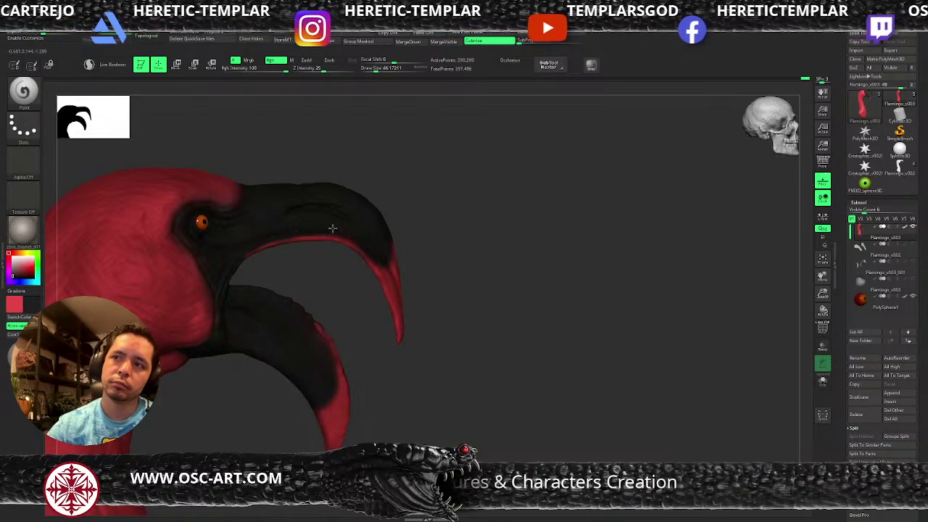
left_click_drag(269, 239, 381, 251)
key("s")
key("shift")
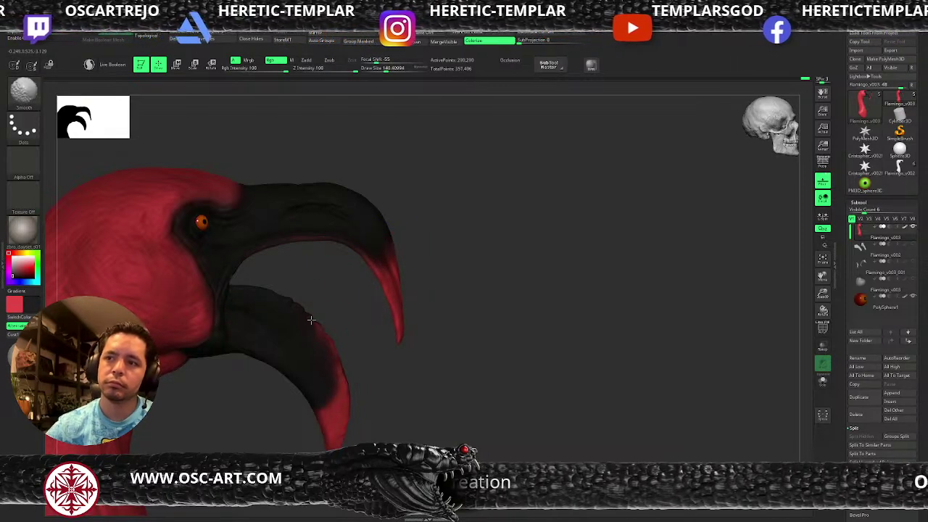
Paint the skin at the front corner of the eye red and check the head from several angles.
mouse_move(300, 130)
left_mouse_down("alt")
mouse_move(479, 298)
mouse_move(491, 324)
left_mouse_up("alt")
key("ctrl+z")
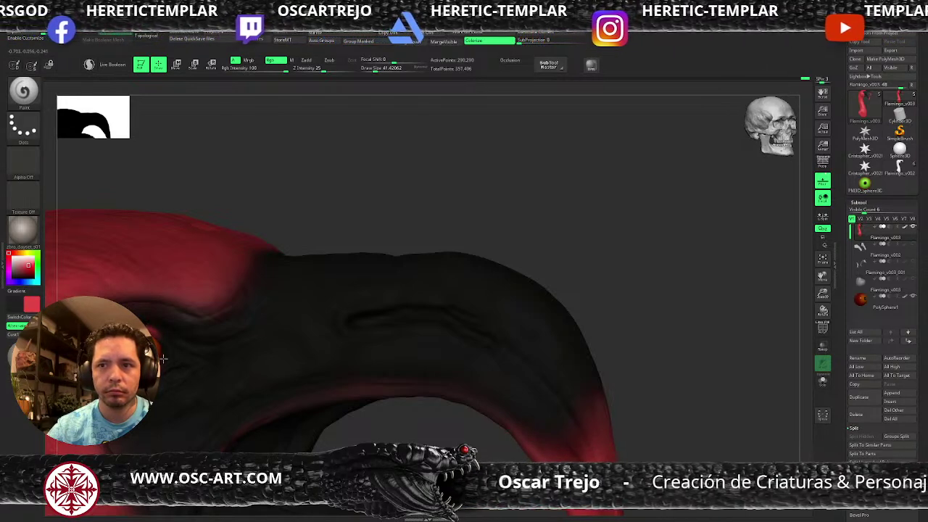
key("s")
left_click_drag(166, 360, 174, 358)
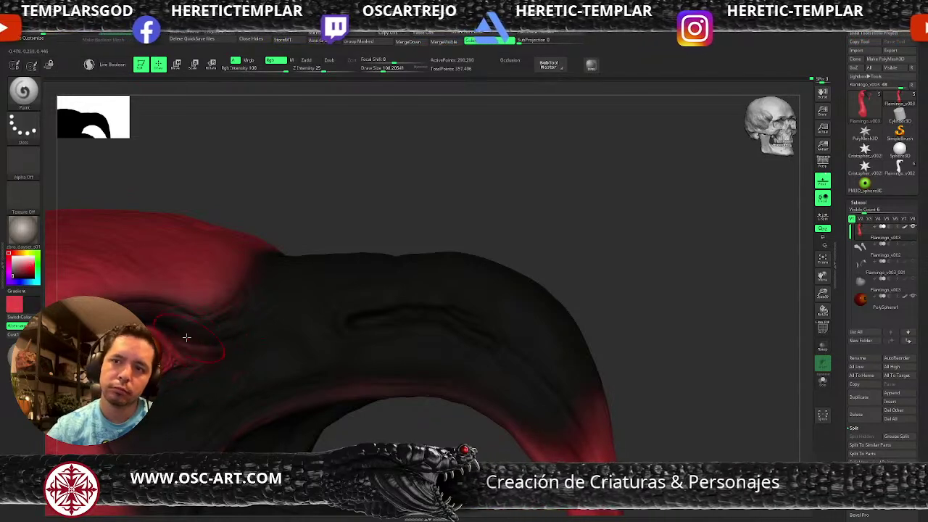
key("shift")
mouse_move(233, 275)
left_mouse_down("alt")
mouse_move(264, 166)
mouse_move(277, 169)
left_mouse_up("alt")
key("shift")
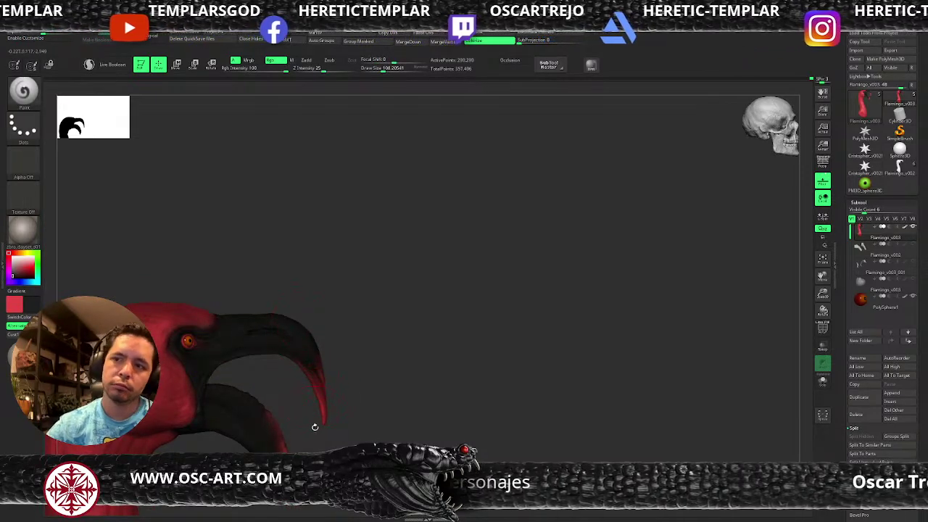
left_click_drag(315, 422, 304, 363)
left_click_drag(319, 413, 327, 428)
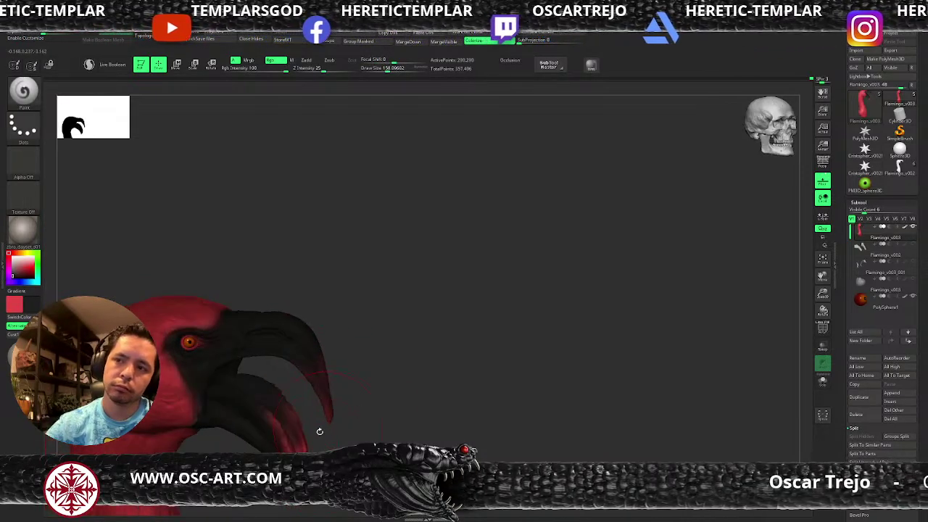
mouse_move(388, 338)
left_mouse_down()
mouse_move(441, 286)
mouse_move(413, 251)
mouse_move(431, 308)
mouse_move(426, 363)
left_mouse_up()
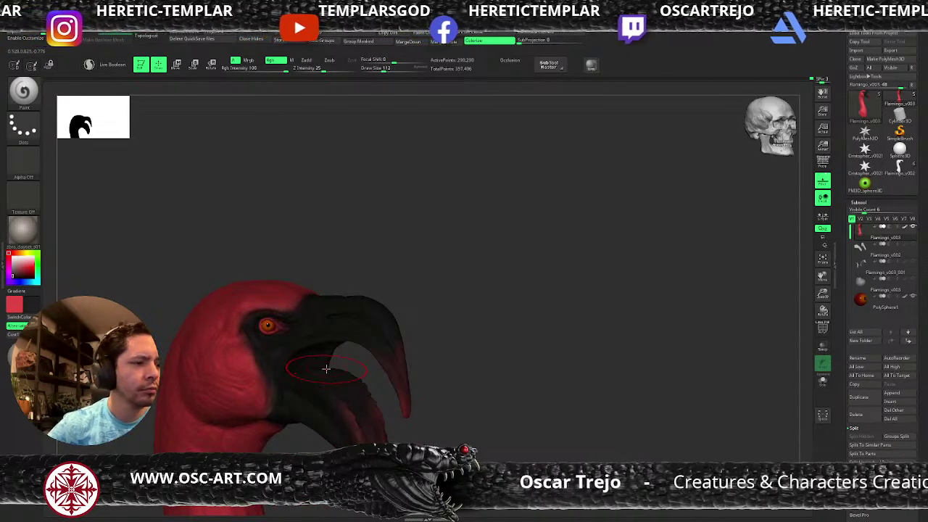
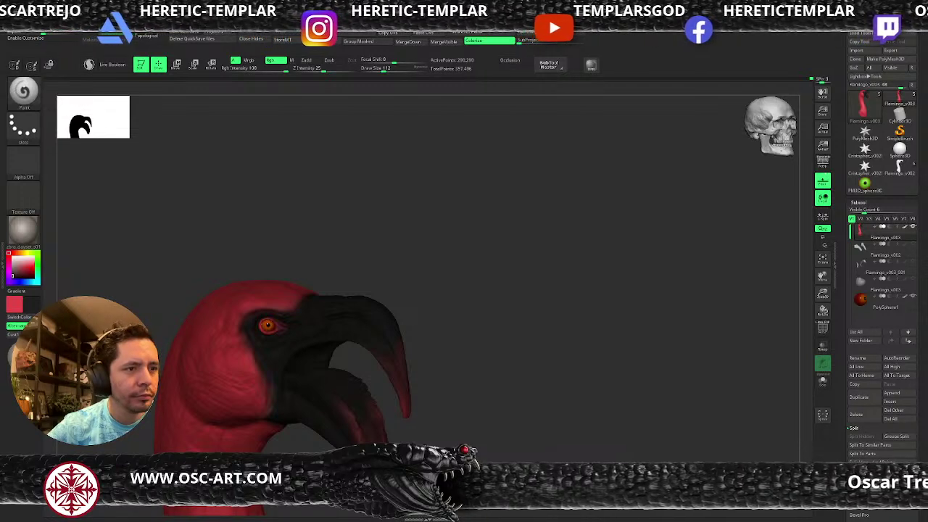
left_click_drag(369, 237, 393, 238)
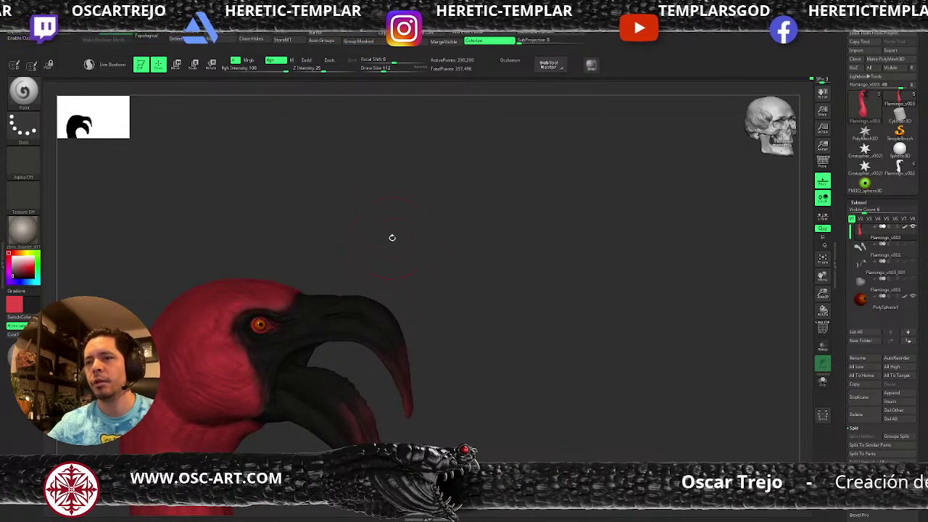
left_click_drag(368, 249, 250, 302, "alt")
mouse_move(29, 267)
left_mouse_down()
mouse_move(36, 278)
mouse_move(21, 264)
left_mouse_up()
key("s")
left_click_drag(186, 235, 176, 234)
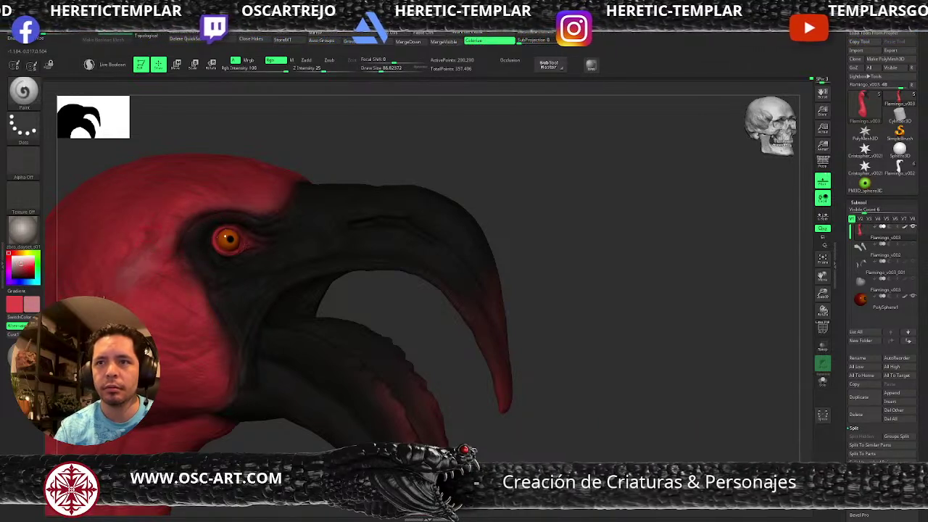
key("ctrl")
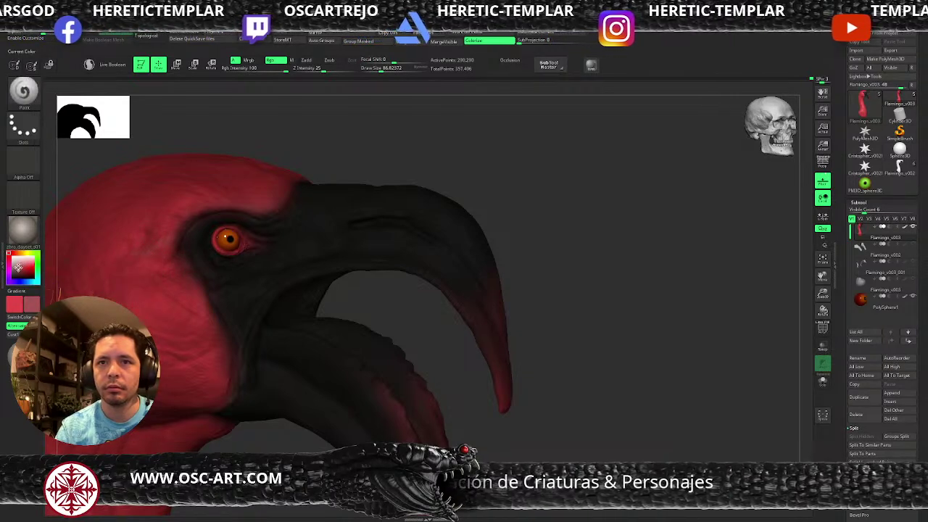
left_click_drag(148, 311, 181, 367)
key("ctrl+z")
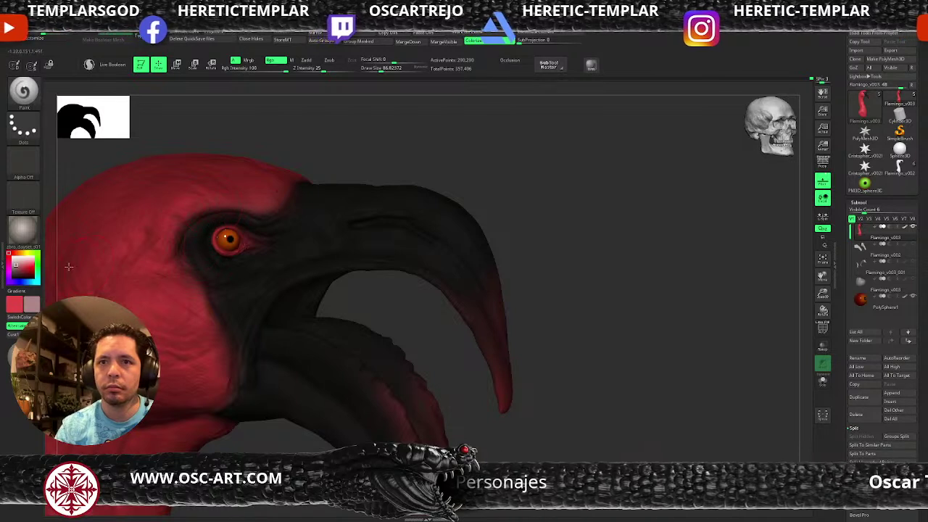
left_click_drag(172, 213, 111, 241)
key("ctrl+z")
Paint light pink highlights on the eye's rim and the skin folds between the eye and the beak.
key("s")
left_click(169, 235)
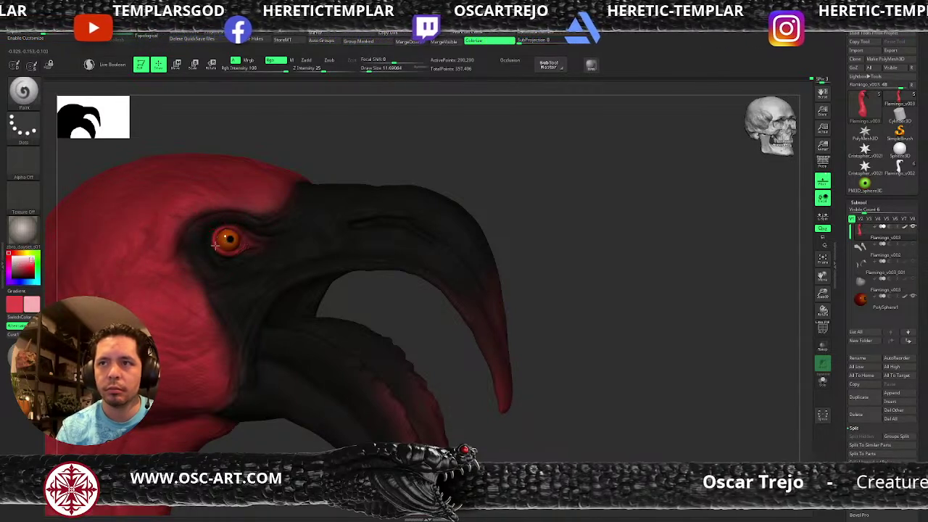
key("bracketright")
key("bracketright")
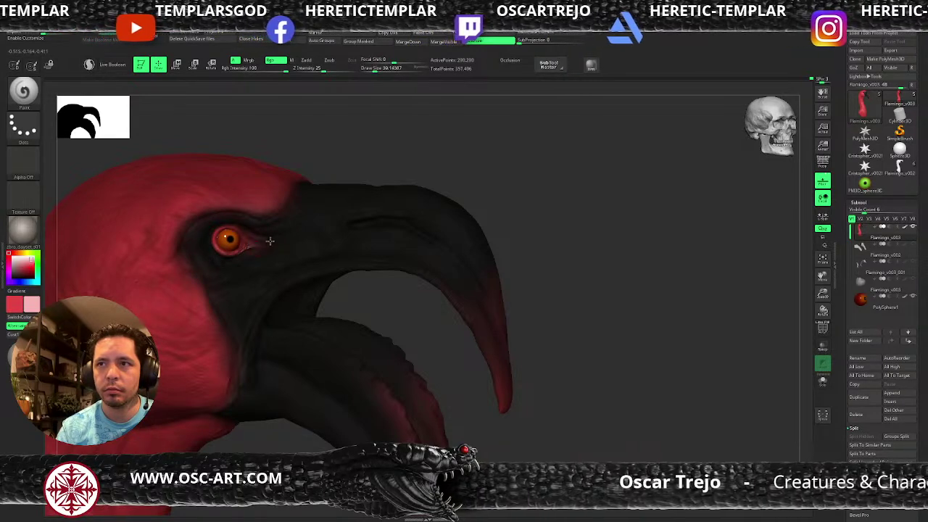
key("s")
left_click(299, 226)
mouse_move(261, 229)
left_mouse_down()
mouse_move(290, 219)
mouse_move(275, 228)
left_mouse_up()
key("s")
left_click(268, 228)
left_click_drag(251, 221, 283, 220)
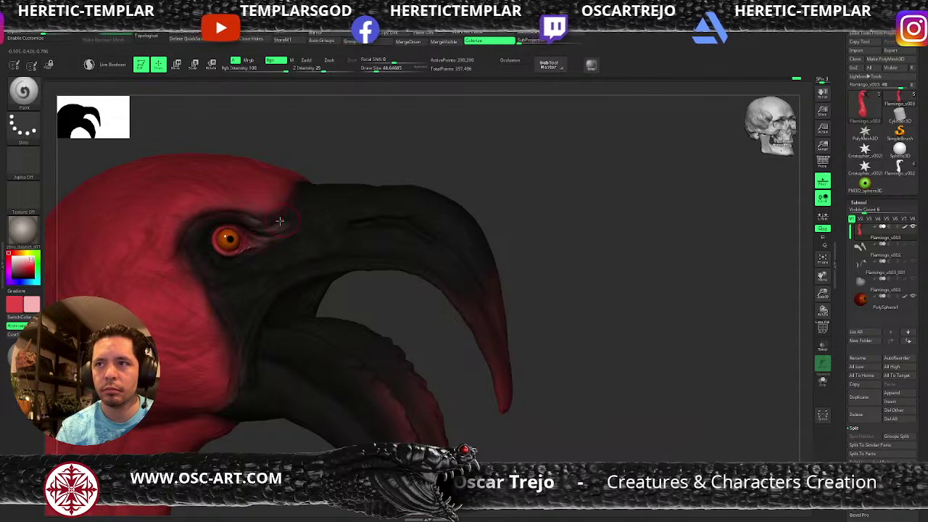
Add light pink highlights along the cheek border and the black skin folds between the eye and the mouth corner.
key("bracketright")
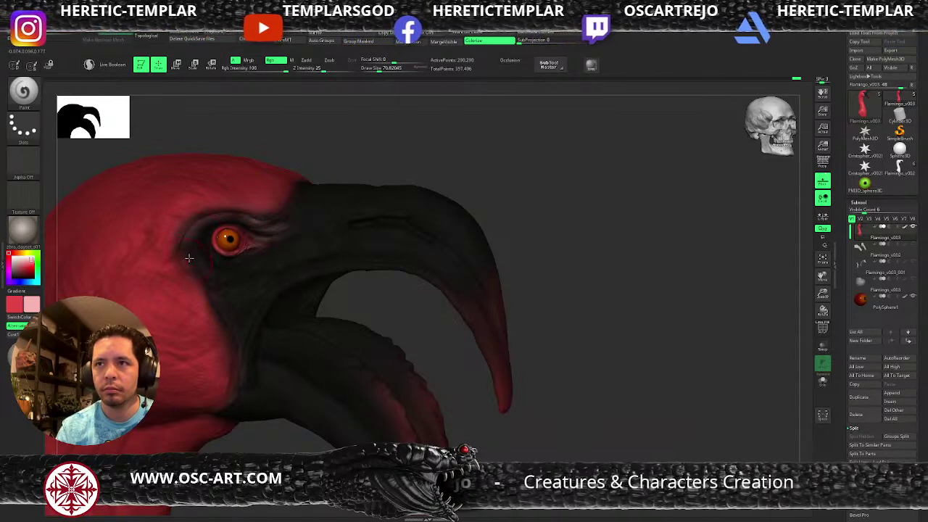
left_click_drag(184, 270, 232, 377)
left_click_drag(250, 309, 242, 354)
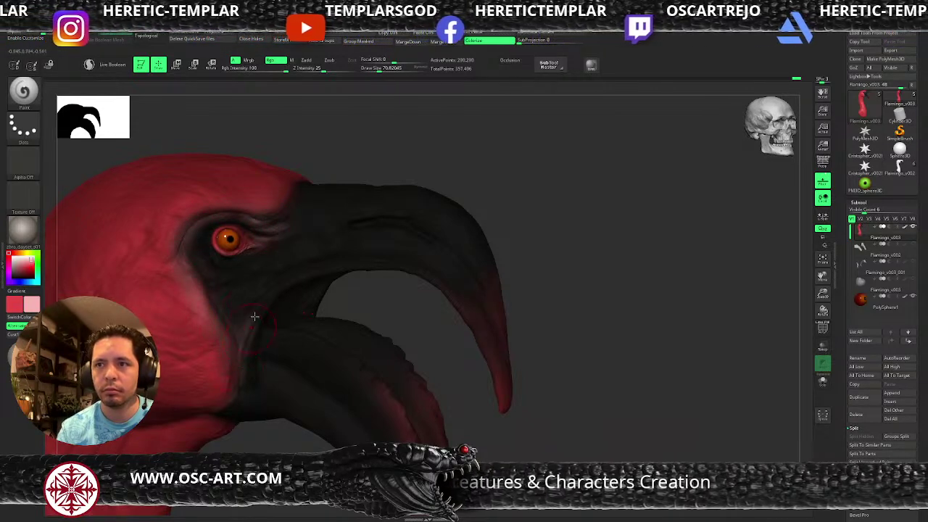
left_click_drag(267, 294, 243, 370)
key("bracketright")
key("bracketleft")
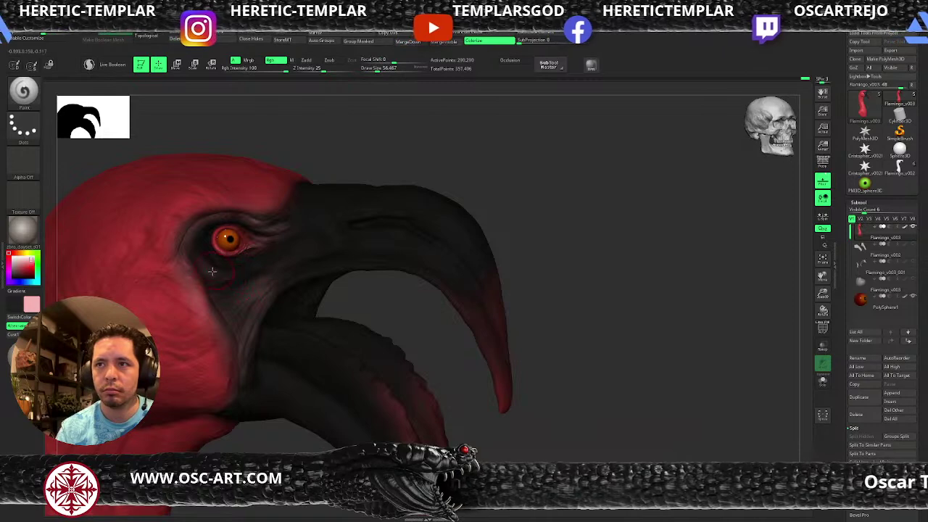
Highlight the nostril's rear edge in light pink and blend it into the beak with black.
key("v")
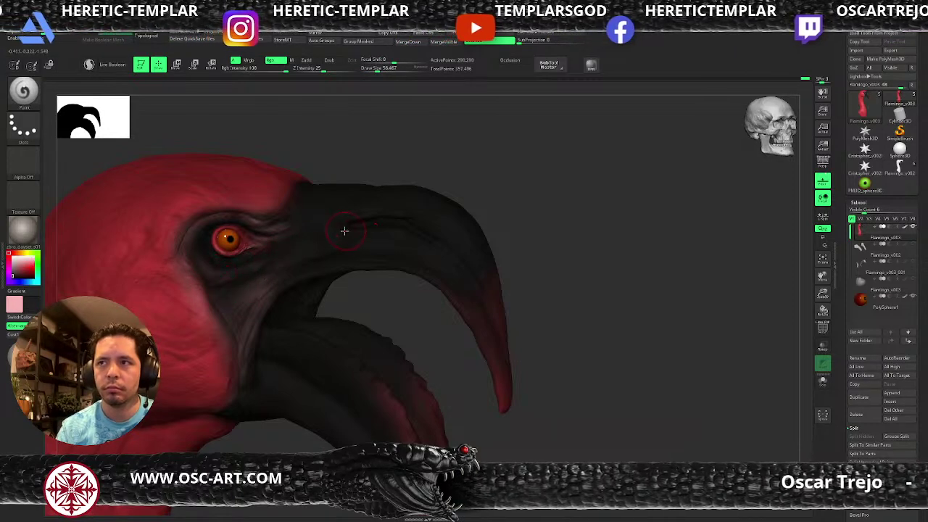
key("v")
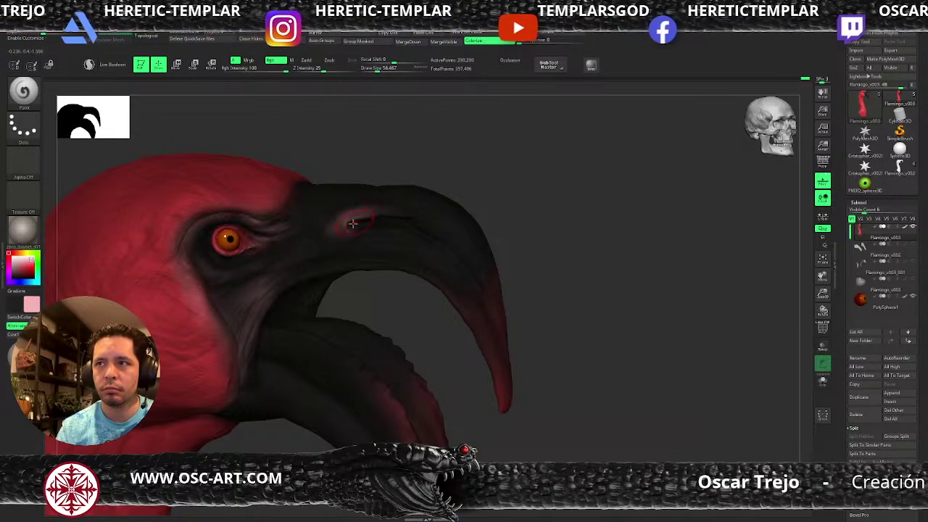
key("v")
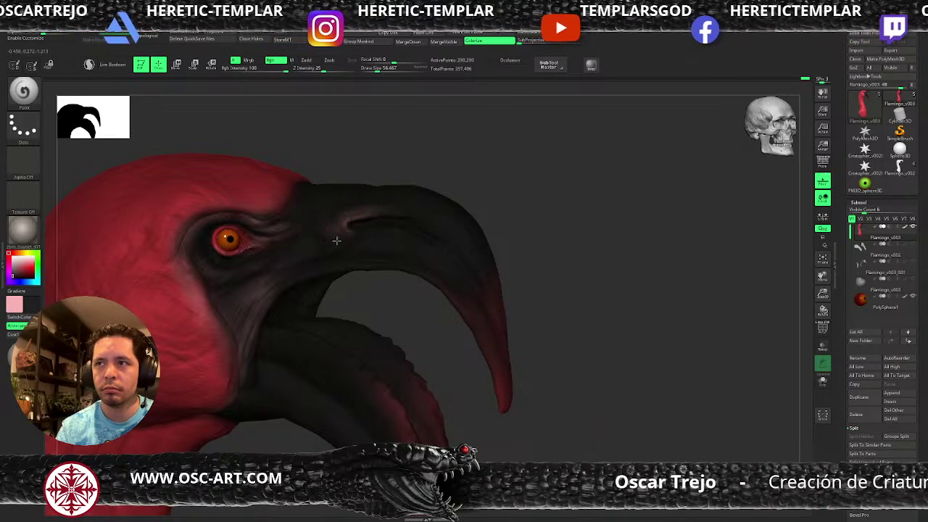
mouse_move(443, 205)
right_mouse_down()
mouse_move(486, 197)
mouse_move(451, 214)
right_mouse_up()
key("v")
key("s")
left_click(459, 233)
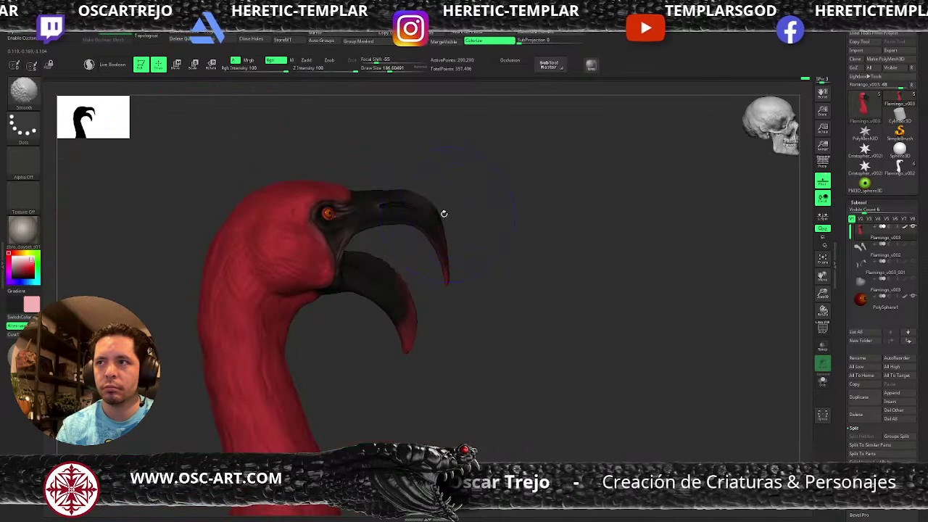
Switch to black and touch up the base of the lower beak near the mouth corner.
key("s")
left_click(359, 226)
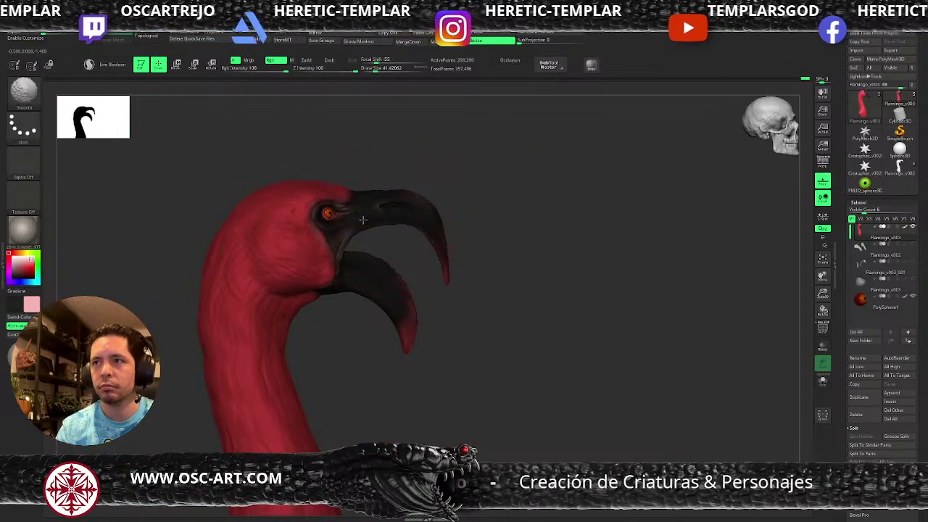
right_click_drag(454, 257, 496, 341, "alt")
key("v")
key("s")
left_click(323, 332)
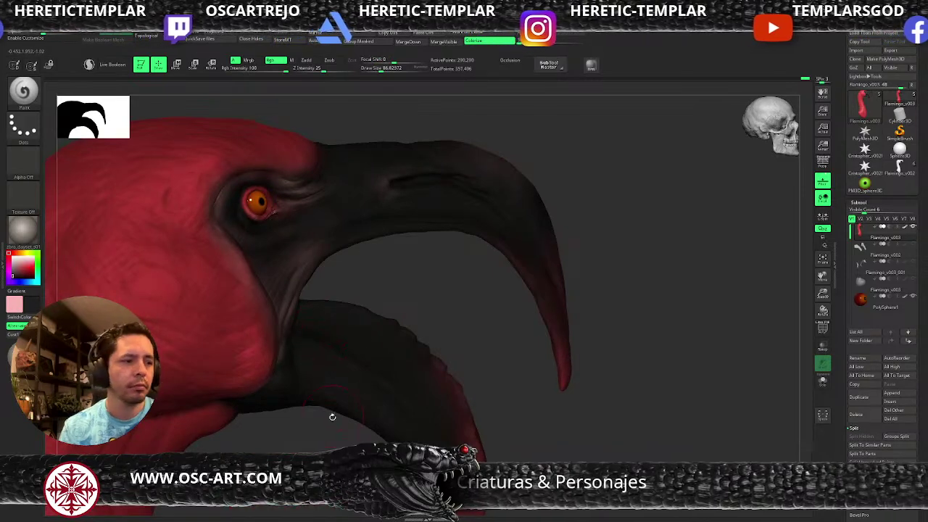
mouse_move(514, 373)
right_mouse_down("alt")
mouse_move(518, 309)
mouse_move(510, 326)
mouse_move(557, 377)
mouse_move(510, 371)
right_mouse_up("alt")
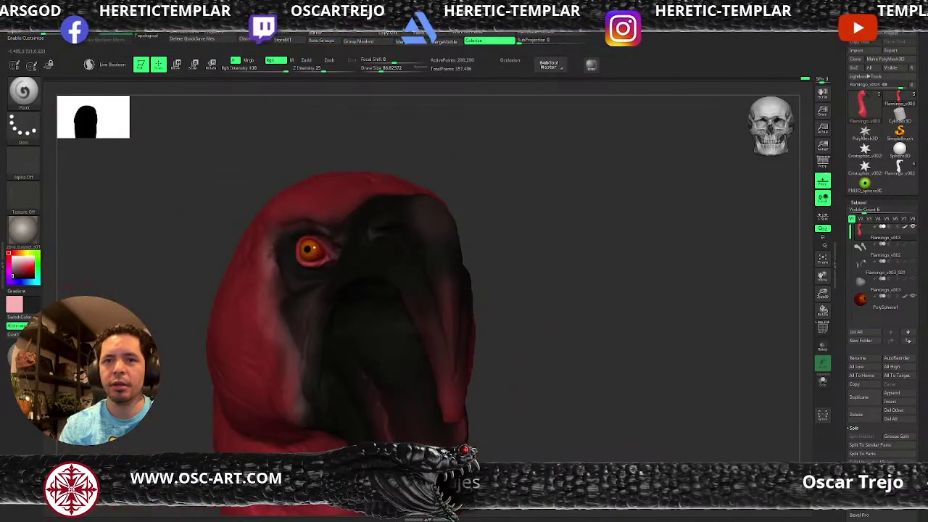
Pick a dusty pink and paint the inside of the mouth and the lower beak's inner surface.
left_click_drag(22, 263, 26, 269)
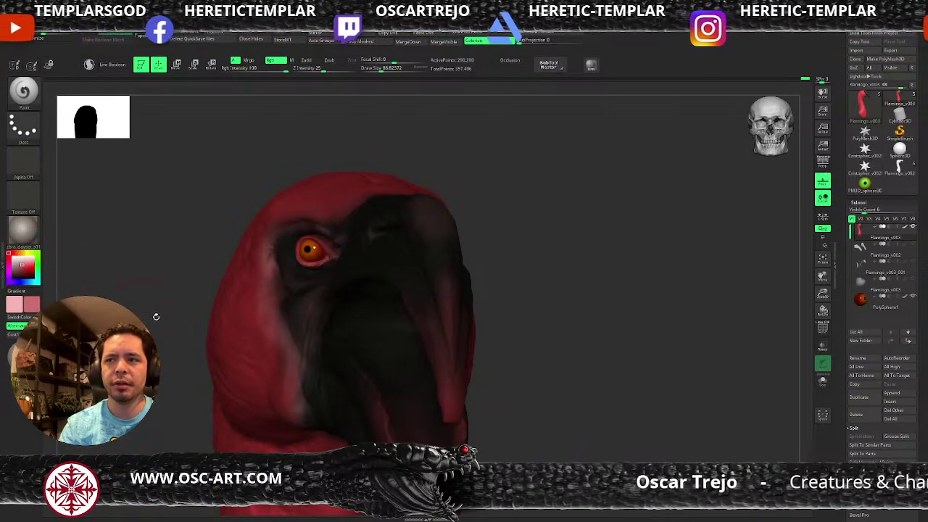
mouse_move(346, 328)
left_mouse_down()
mouse_move(409, 322)
mouse_move(351, 352)
mouse_move(398, 386)
mouse_move(406, 426)
left_mouse_up()
mouse_move(535, 406)
left_mouse_down("alt")
mouse_move(537, 358)
mouse_move(500, 374)
left_mouse_up("alt")
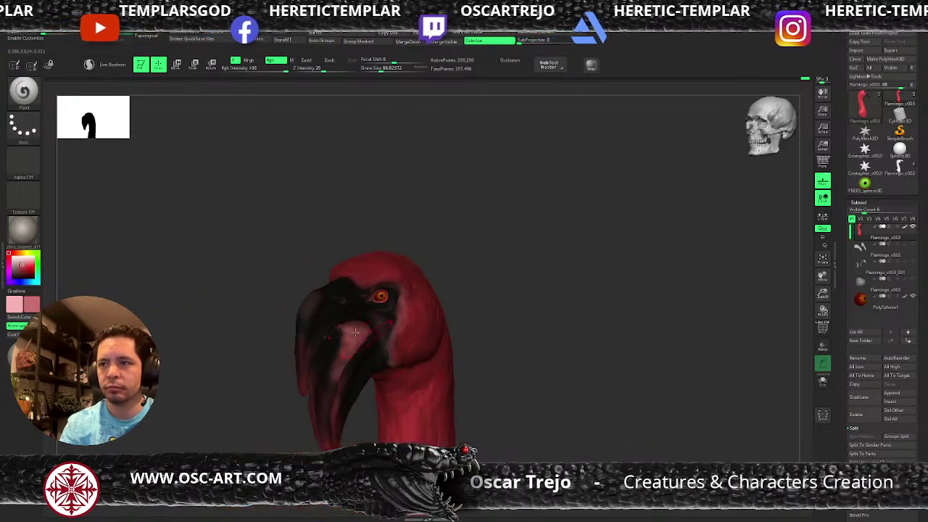
mouse_move(243, 475)
left_mouse_down("alt")
mouse_move(307, 398)
mouse_move(310, 434)
left_mouse_up("alt")
left_click_drag(311, 434, 284, 428)
key("s")
left_click_drag(406, 282, 391, 282)
mouse_move(399, 268)
left_mouse_down()
mouse_move(348, 340)
mouse_move(344, 370)
mouse_move(362, 386)
left_mouse_up()
key("s")
left_click_drag(395, 314, 368, 414)
Extend the dusty pink inside the beak towards its tip and undo the last two strokes.
mouse_move(366, 354)
left_mouse_down()
mouse_move(366, 435)
mouse_move(290, 406)
mouse_move(248, 369)
mouse_move(258, 329)
left_mouse_up()
mouse_move(314, 312)
left_mouse_down()
mouse_move(295, 341)
mouse_move(374, 281)
left_mouse_up()
left_click_drag(275, 352, 264, 344)
mouse_move(323, 295)
left_mouse_down()
mouse_move(348, 281)
mouse_move(303, 308)
left_mouse_up()
key("ctrl+z")
key("ctrl+z")
mouse_move(303, 366)
left_mouse_down()
mouse_move(268, 352)
mouse_move(230, 377)
left_mouse_up()
Isolate the upper beak with its underside in view and cancel Projection Master.
key("shift+f")
left_click_drag(194, 180, 482, 327, "ctrl+alt+shift")
left_click_drag(176, 282, 219, 346, "ctrl+alt+shift")
key("g")
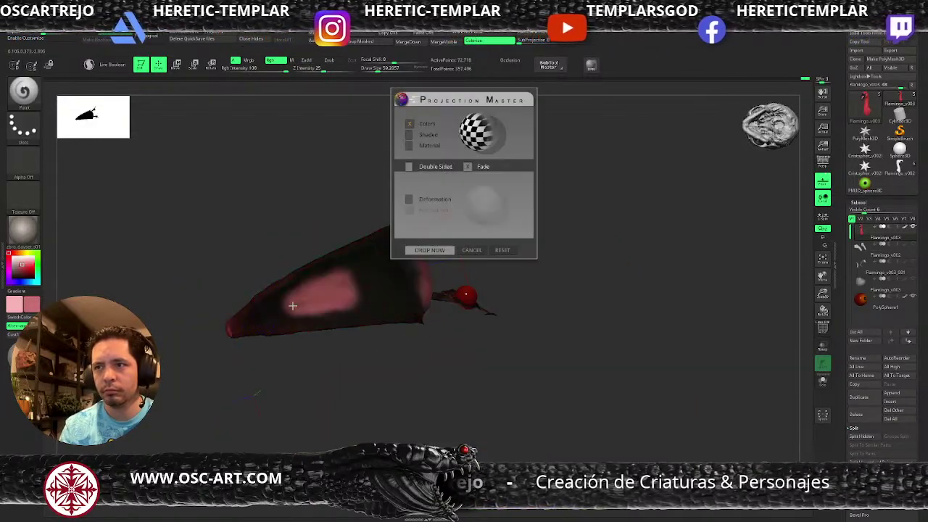
key("Escape")
Paint a dusty pink palate along the upper beak's underside, then show the whole head again.
key("s")
left_click_drag(271, 313, 256, 317)
key("s")
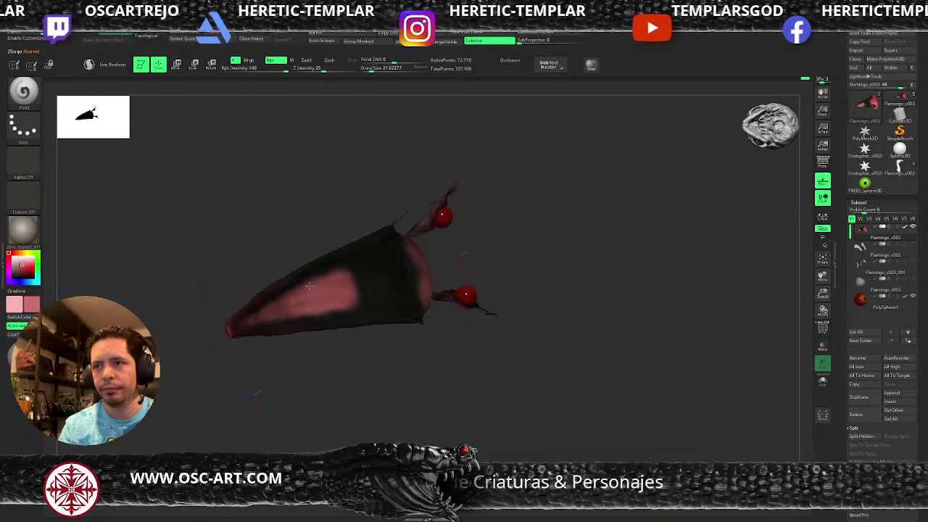
key("s")
mouse_move(327, 284)
left_mouse_down()
mouse_move(361, 272)
mouse_move(364, 279)
left_mouse_up()
mouse_move(354, 274)
left_mouse_down()
mouse_move(407, 275)
mouse_move(276, 318)
left_mouse_up()
key("ctrl+shift")
left_click(279, 366, "ctrl+shift")
mouse_move(210, 390)
left_mouse_down("alt")
mouse_move(187, 338)
mouse_move(217, 383)
mouse_move(224, 375)
mouse_move(286, 426)
left_mouse_up("alt")
Try a light pink stroke on the dark skin between the eye and the mouth corner, then undo it.
key("s")
left_click_drag(438, 326, 448, 326)
key("v")
left_click_drag(445, 324, 458, 339)
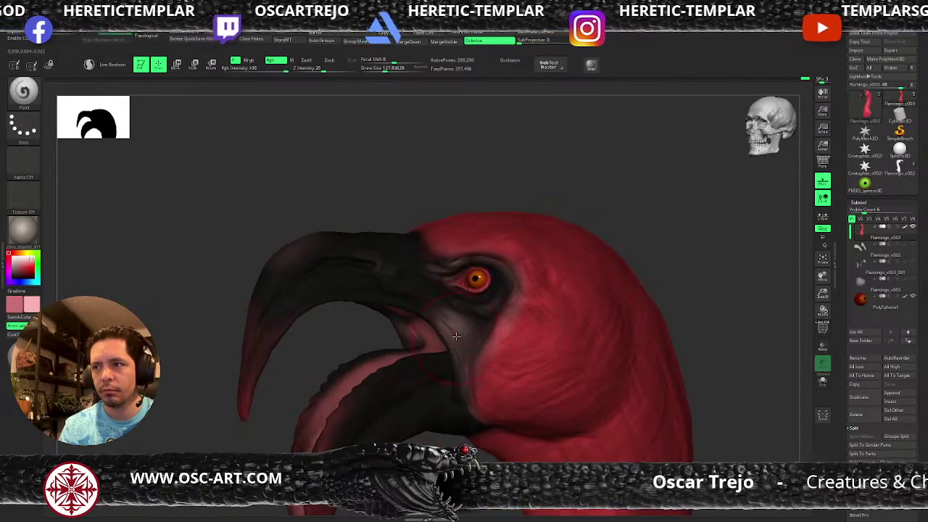
key("ctrl+z")
Sample black from the beak and darken the skin between the eye and mouth corner and along the cheek border.
left_click(419, 301, "ctrl+shift")
key("c")
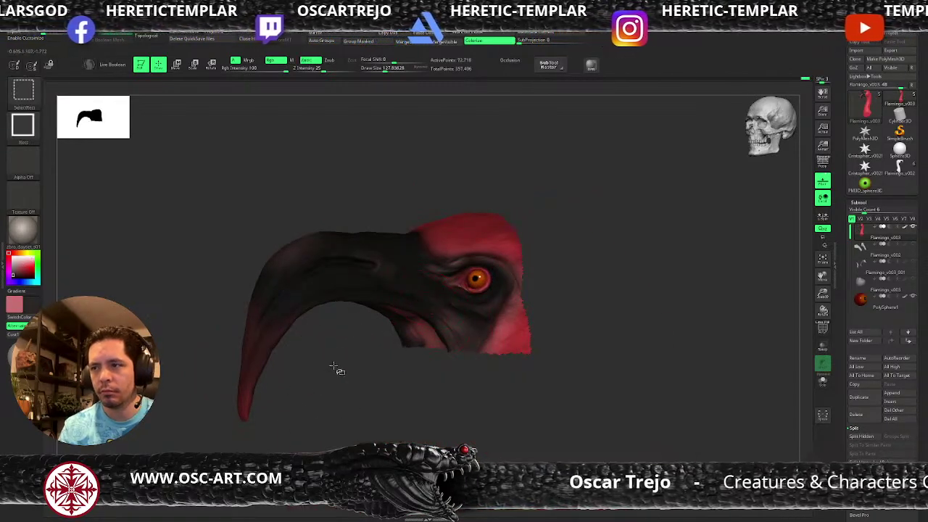
left_click(331, 367, "ctrl+shift")
key("o")
left_click_drag(452, 326, 435, 325)
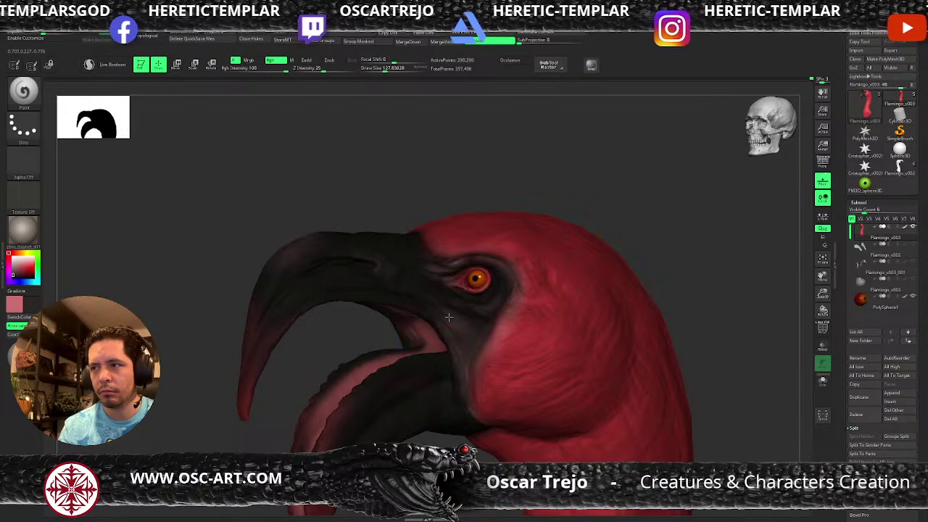
key("s")
left_click_drag(494, 332, 511, 309)
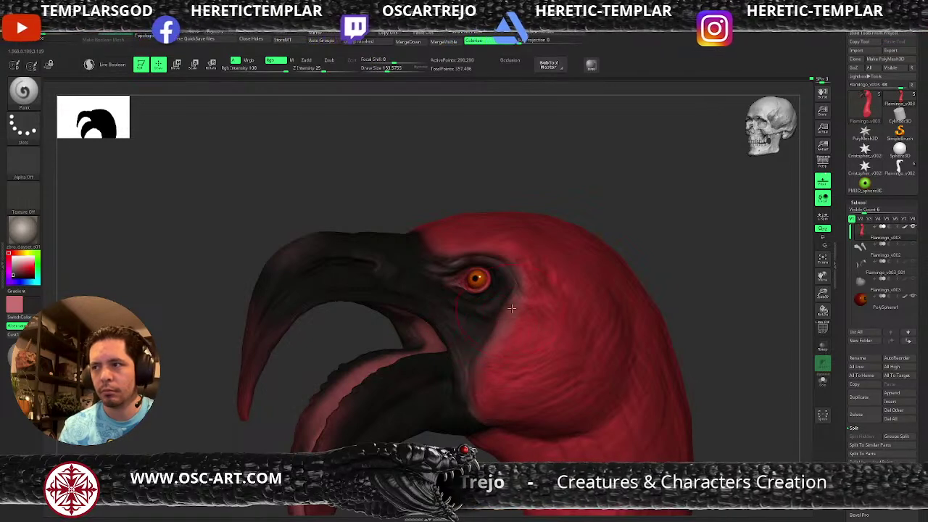
left_click_drag(479, 358, 472, 408)
Blend black over the skin between the eye and the nostril with a smaller brush.
key("s")
left_click(441, 280)
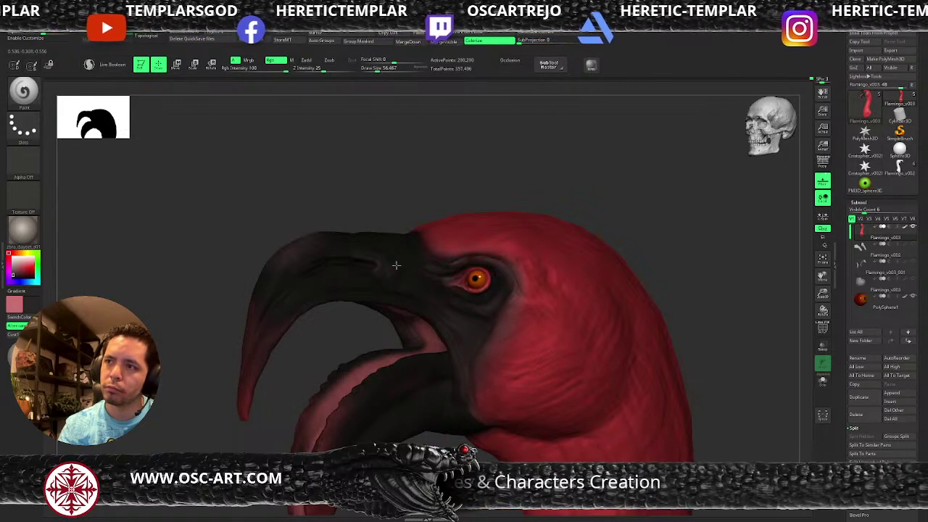
mouse_move(356, 203)
left_mouse_down("alt")
mouse_move(290, 184)
mouse_move(289, 174)
left_mouse_up("alt")
key("s")
left_click(286, 289)
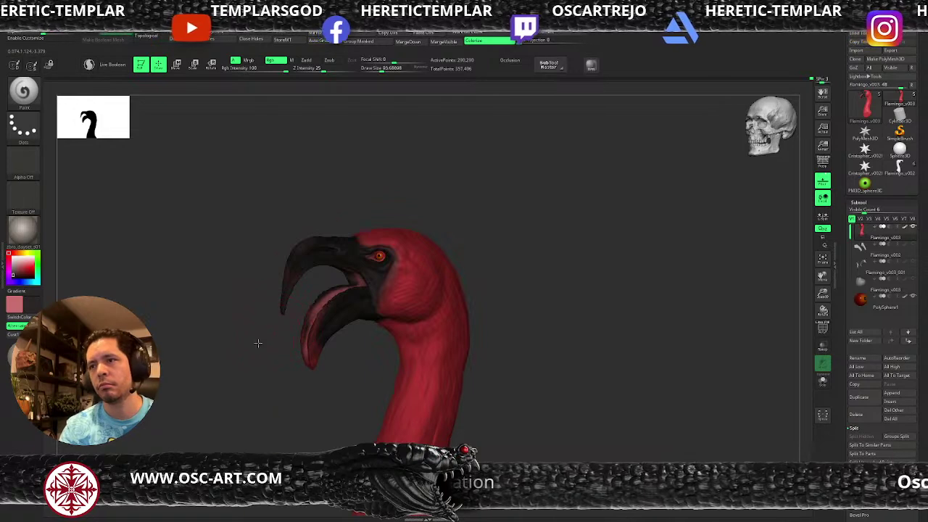
left_click_drag(255, 340, 355, 341)
mouse_move(251, 388)
left_mouse_down()
mouse_move(365, 379)
mouse_move(396, 324)
mouse_move(482, 419)
mouse_move(489, 271)
mouse_move(507, 264)
mouse_move(464, 201)
mouse_move(490, 206)
mouse_move(412, 232)
left_mouse_up()
Pick a salmon pink and paint the eye's lower rim and the skin folds beneath it.
key("s")
left_click(257, 352)
key("c")
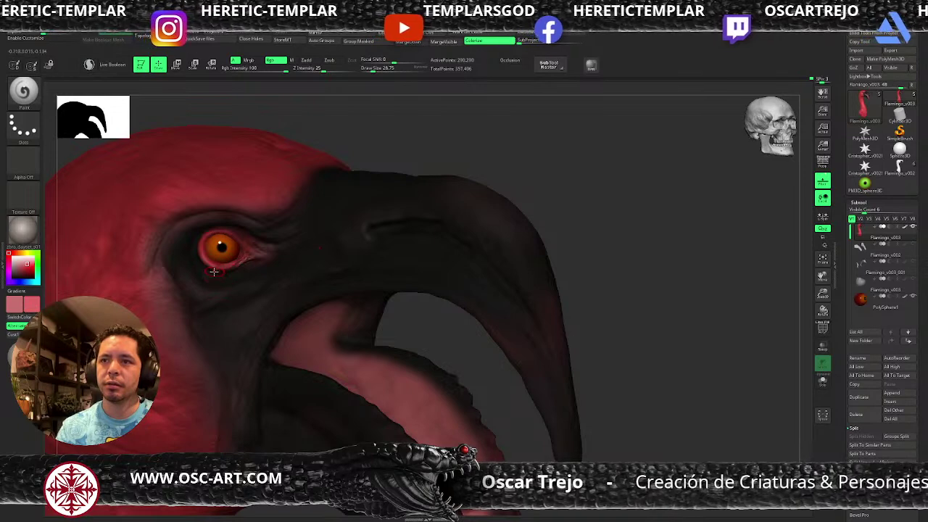
key("s")
left_click_drag(217, 278, 229, 276)
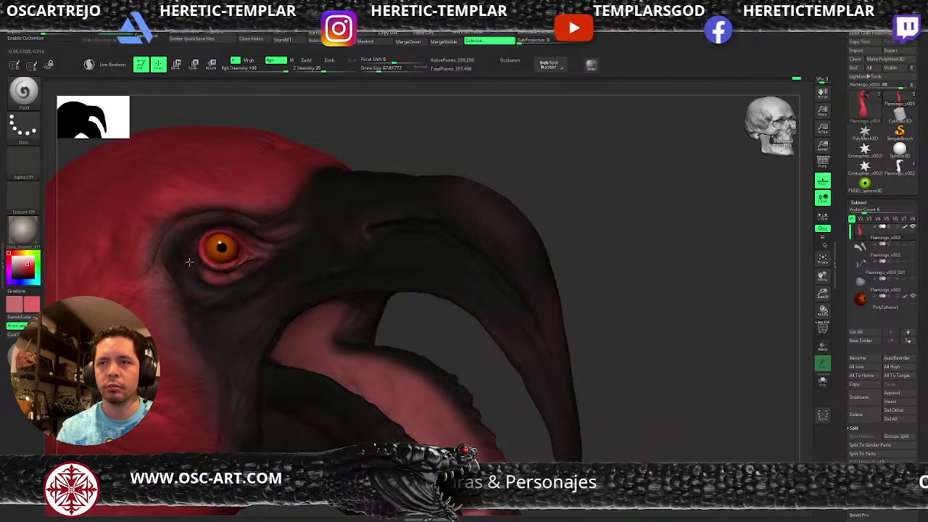
key("s")
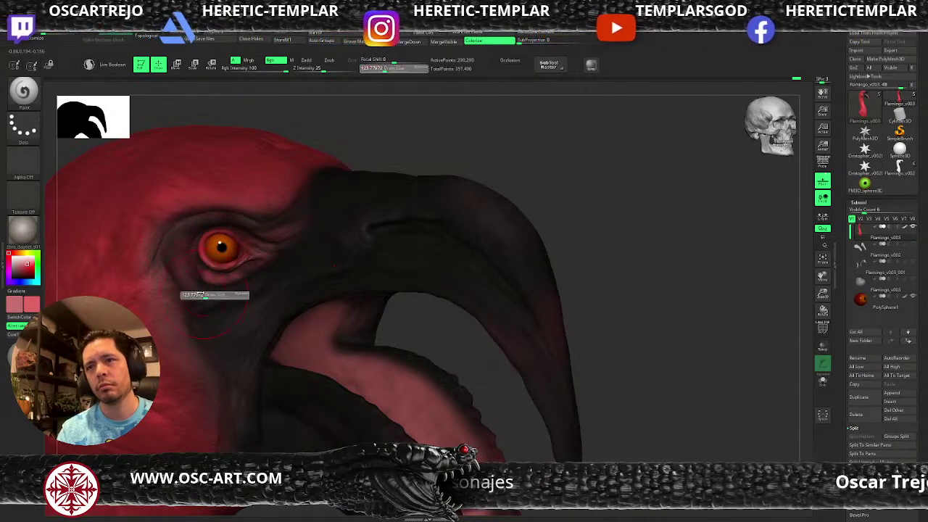
key("s")
left_click_drag(254, 276, 264, 275)
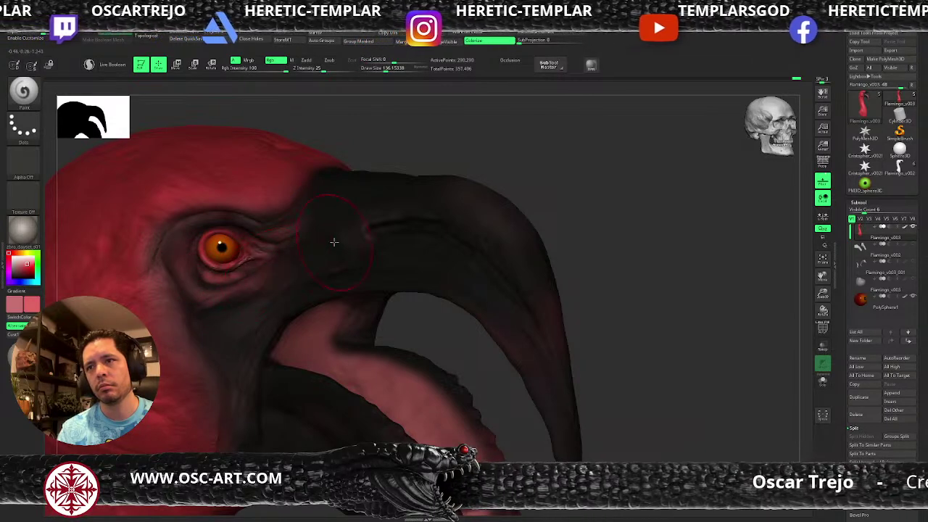
Darken the folds below the eye with black and tint the skin above the mouth corner with salmon pink.
left_click_drag(582, 240, 278, 313, "alt")
key("s")
left_click_drag(207, 301, 202, 301)
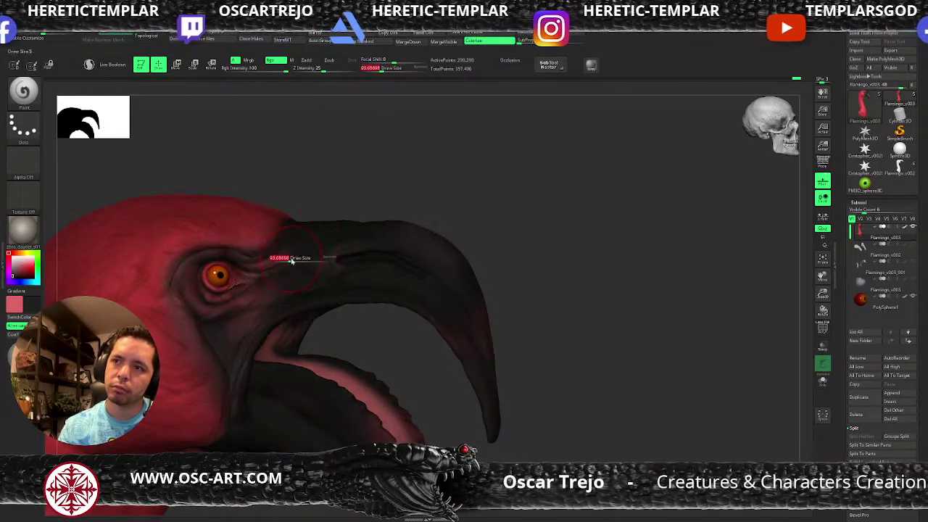
key("s")
left_click_drag(212, 300, 202, 300)
key("s")
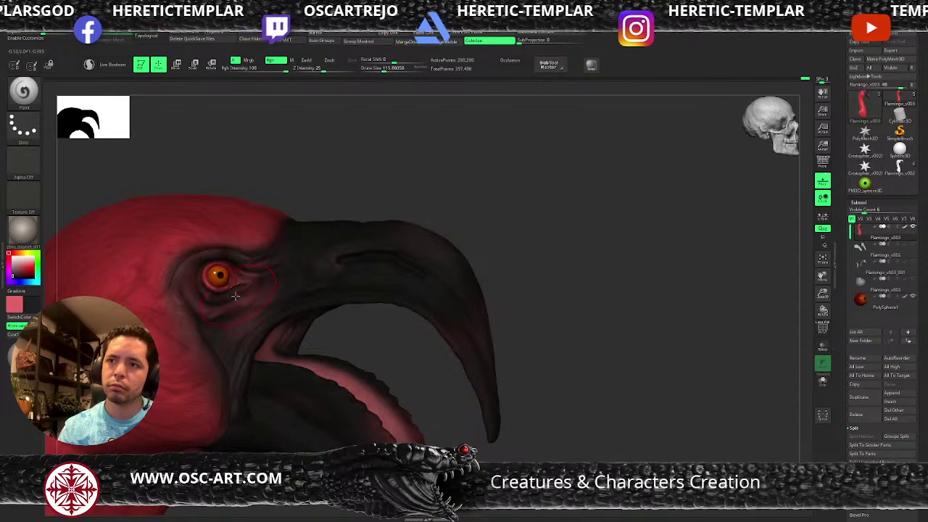
key("v")
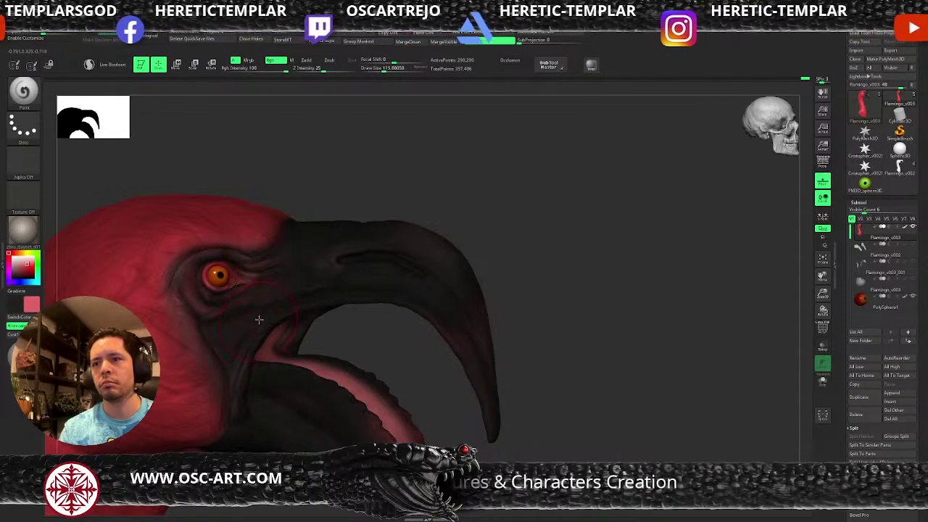
key("v")
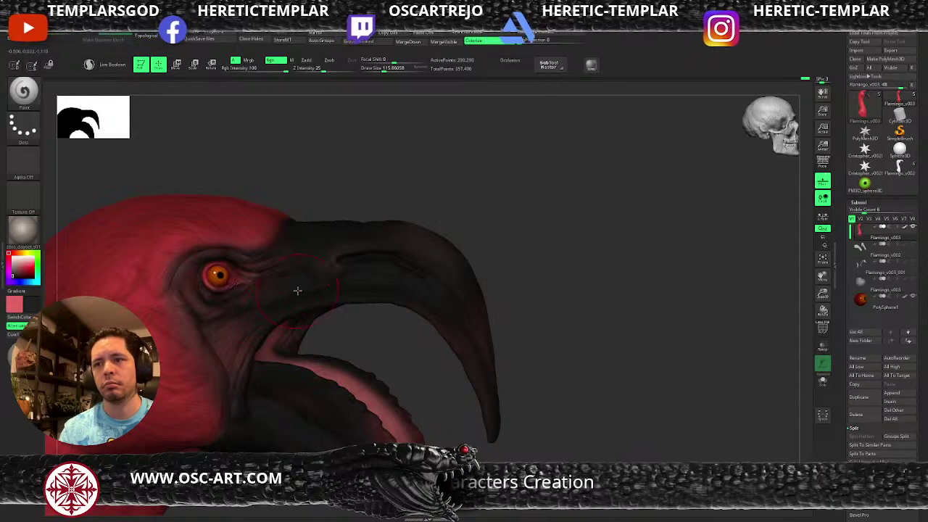
Paint red along the border between the black eye patch and the head.
key("v")
key("s")
left_click_drag(249, 371, 231, 370)
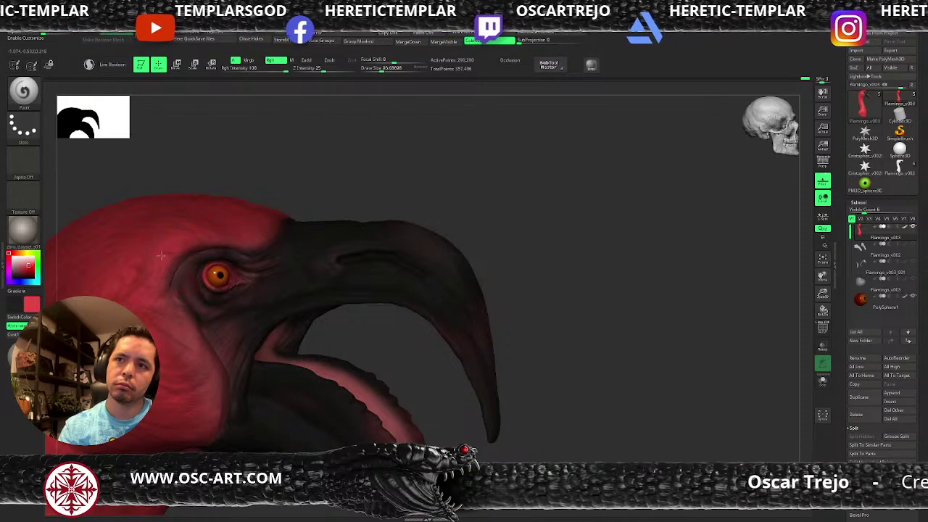
mouse_move(508, 271)
left_mouse_down()
mouse_move(551, 284)
mouse_move(506, 267)
mouse_move(427, 292)
mouse_move(335, 269)
mouse_move(387, 220)
mouse_move(358, 199)
mouse_move(424, 334)
mouse_move(454, 354)
left_mouse_up()
key("s")
left_click(269, 290)
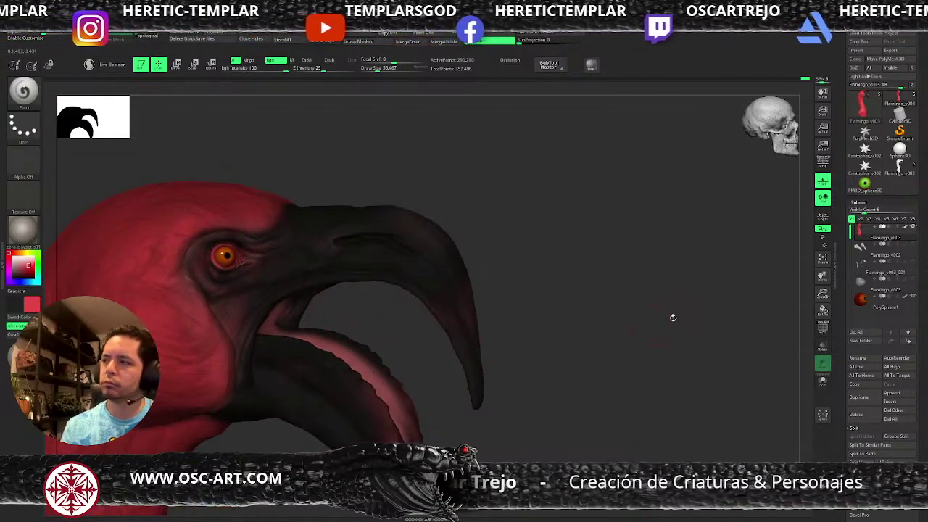
Show the upper and lower teeth subtools and set the active color to white.
mouse_move(912, 267)
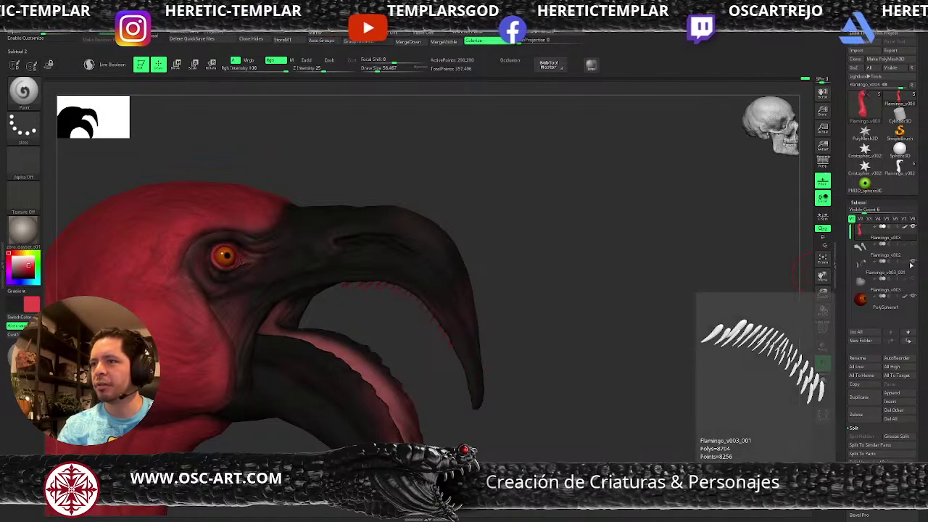
left_click_drag(530, 282, 462, 277)
left_click_drag(27, 279, 7, 254)
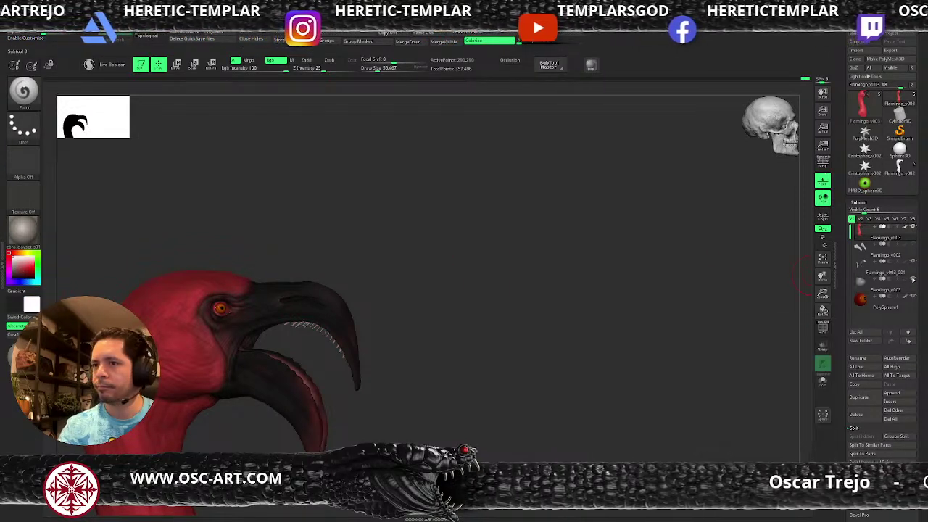
mouse_move(912, 280)
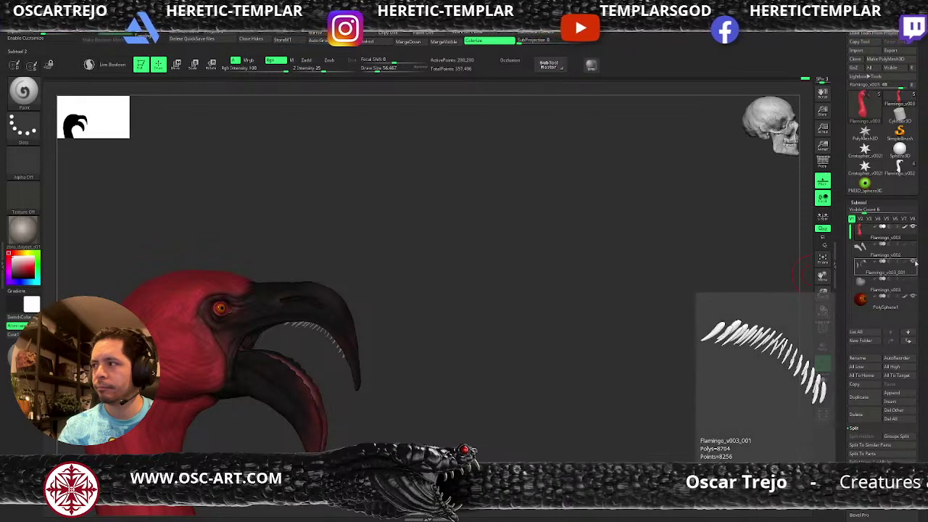
left_click(913, 246)
left_click_drag(537, 306, 528, 310)
left_click_drag(423, 333, 432, 321, "alt")
Select the lower teeth subtool and switch the Smooth brush from Rgb to Zadd.
left_click(349, 322, "alt")
key("shift")
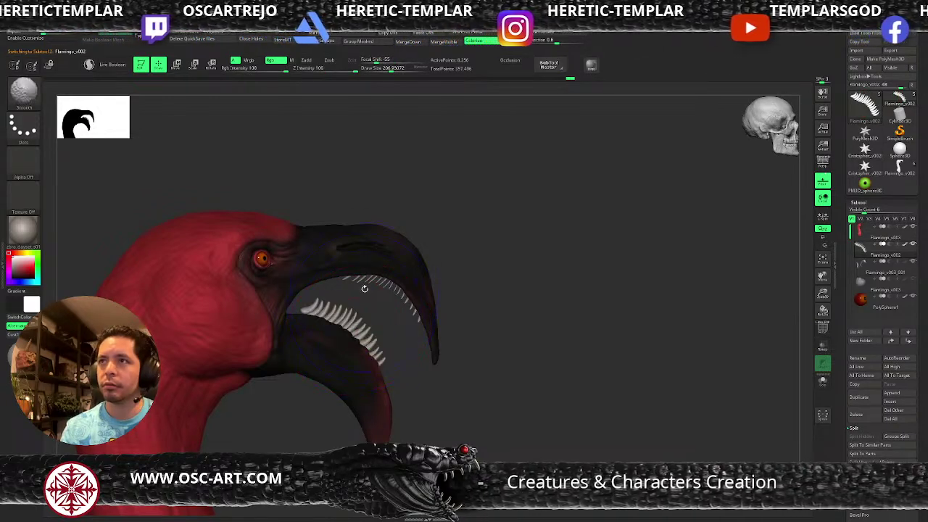
left_click(279, 63)
left_click(304, 62)
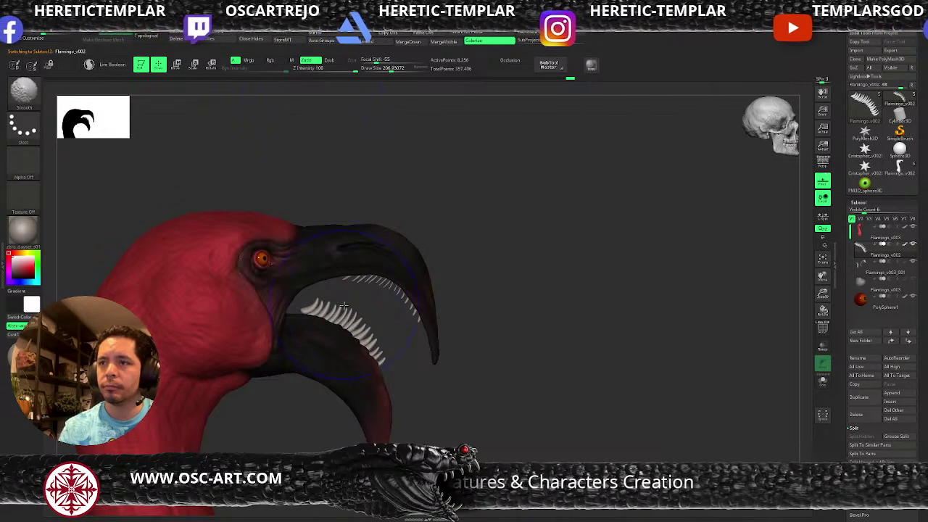
key("shift")
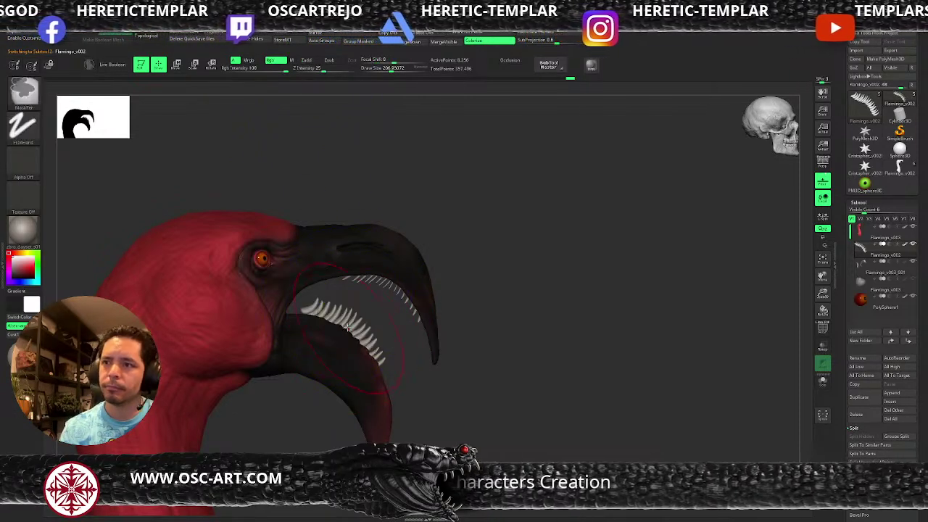
Reposition the lower teeth with the Move brush so they sit along the lower beak's edge.
key("shift")
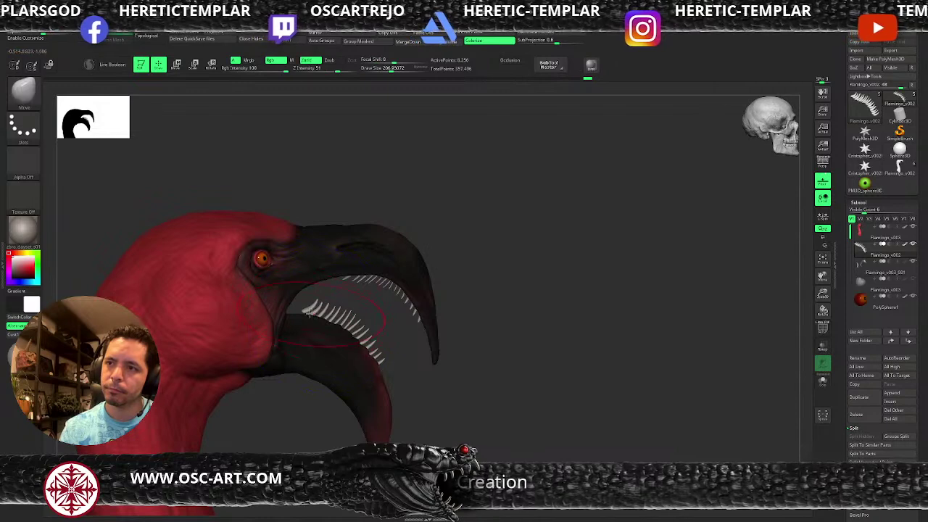
key("bracketleft")
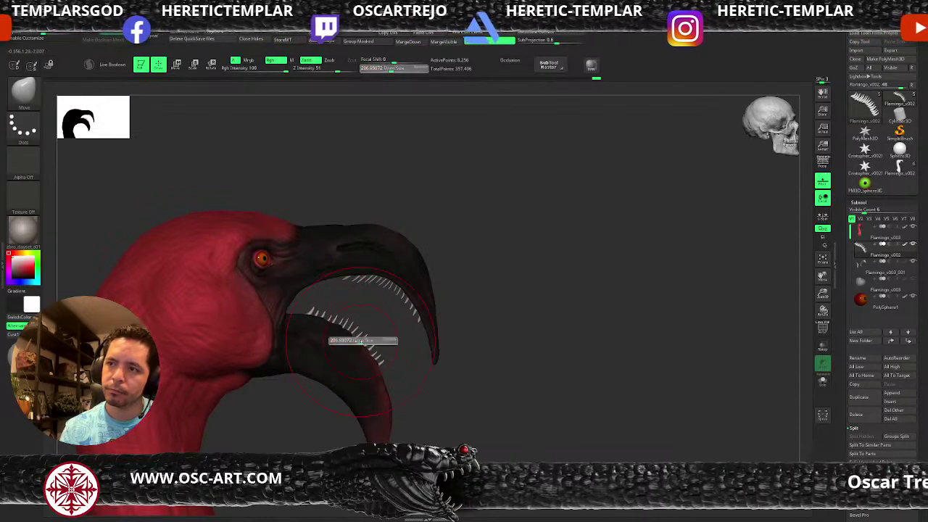
key("bracketright")
mouse_move(381, 375)
right_mouse_down()
mouse_move(398, 386)
mouse_move(462, 384)
mouse_move(420, 377)
right_mouse_up()
key("bracketright")
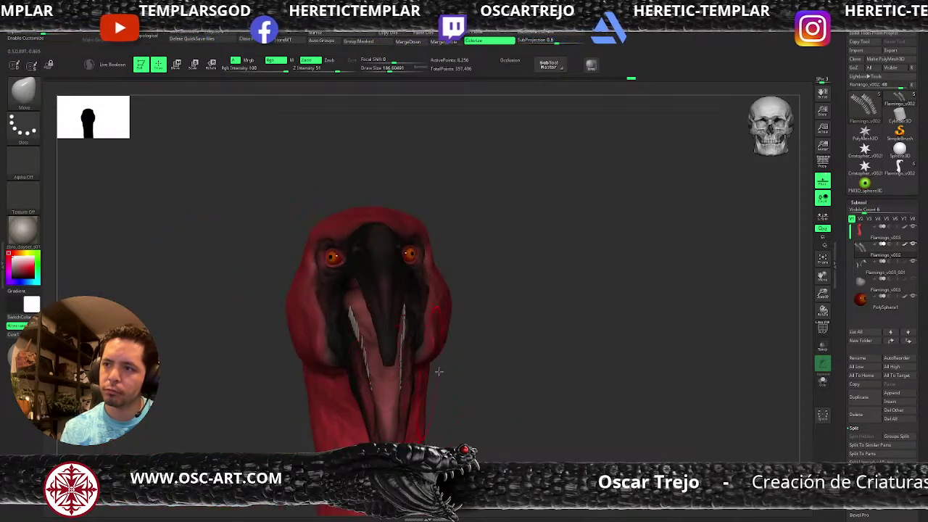
right_click_drag(414, 319, 456, 368)
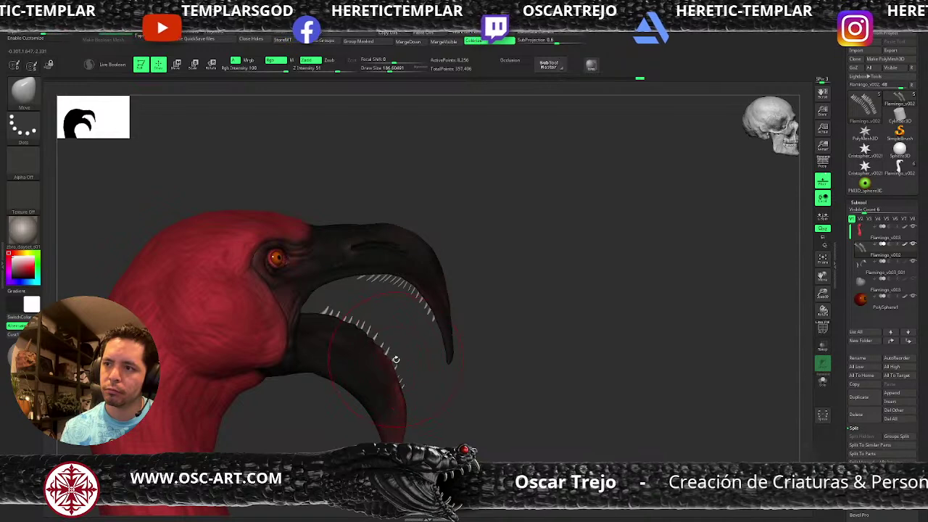
Duplicate the lower teeth with a small offset inside the same subtool and undo the last change.
key("w")
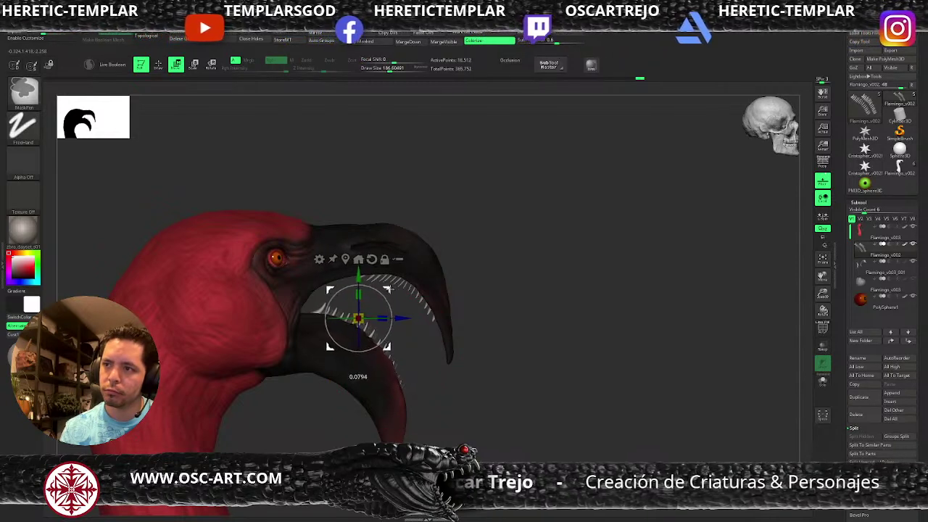
key("q")
key("ctrl+z")
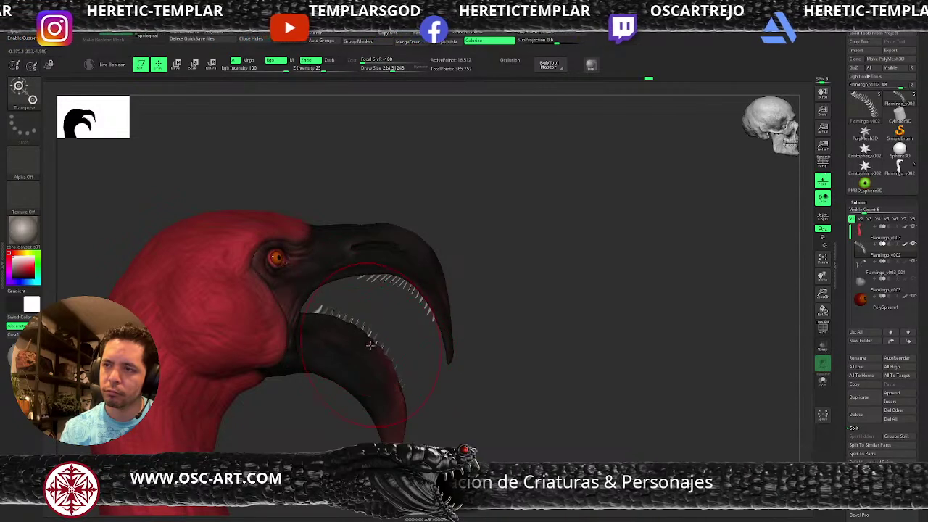
Fit the lower teeth to the lower beak's edge with the Move brush.
left_click_drag(375, 345, 371, 341)
key("bracketleft")
key("bracketright")
key("bracketleft")
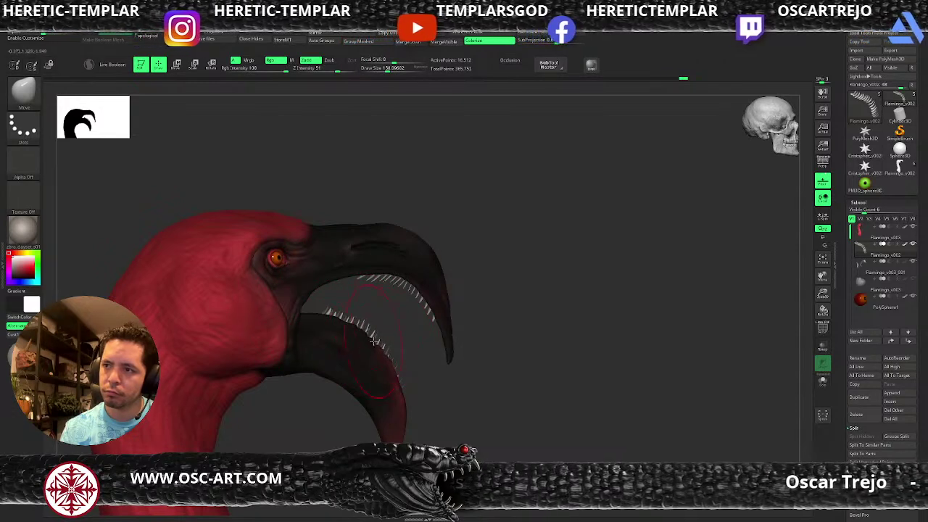
left_click_drag(471, 385, 302, 431)
left_click_drag(274, 393, 332, 343, "alt")
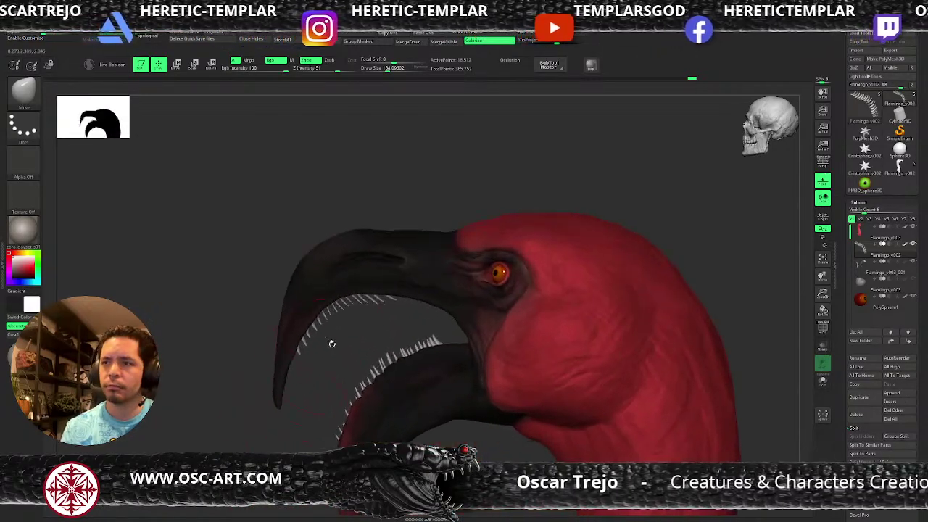
Select the upper teeth subtool, duplicate its teeth within the subtool and fit them to the upper beak's edge with the Move brush.
left_click(354, 298, "alt")
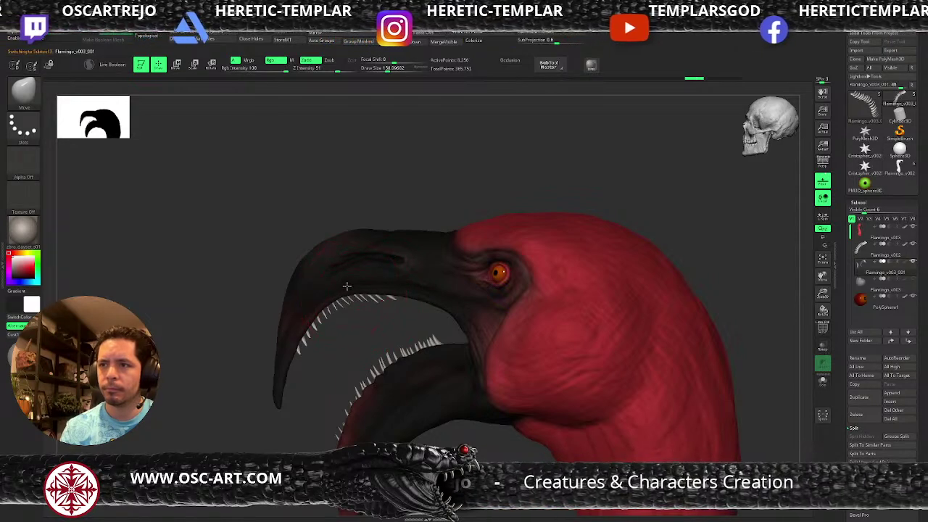
key("w")
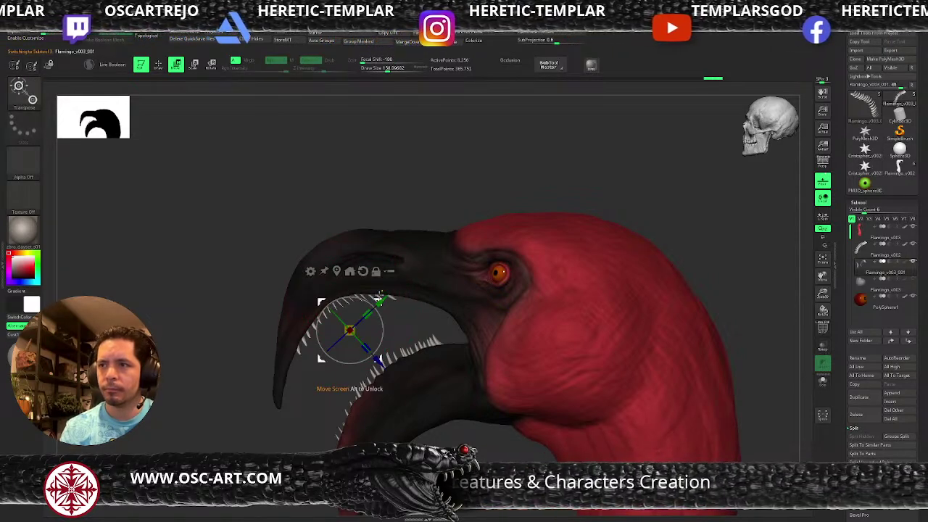
key("q")
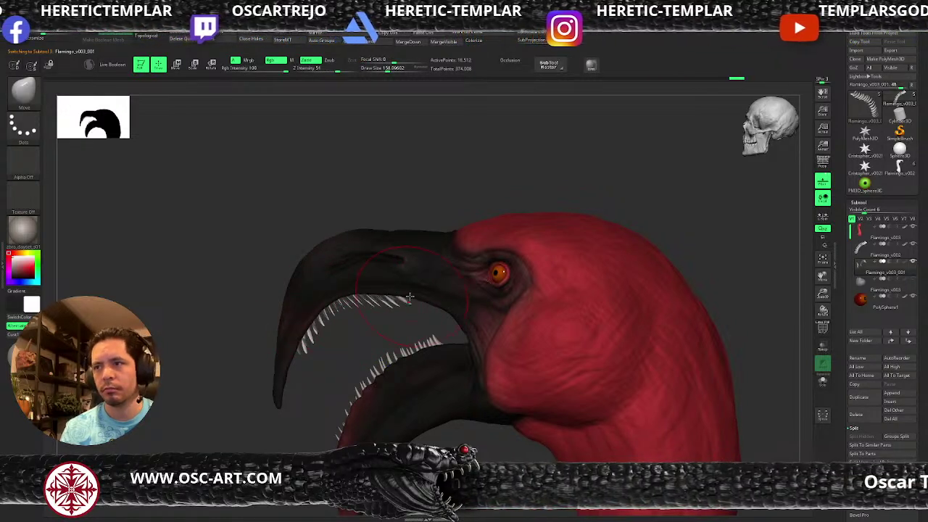
left_click_drag(356, 300, 354, 297)
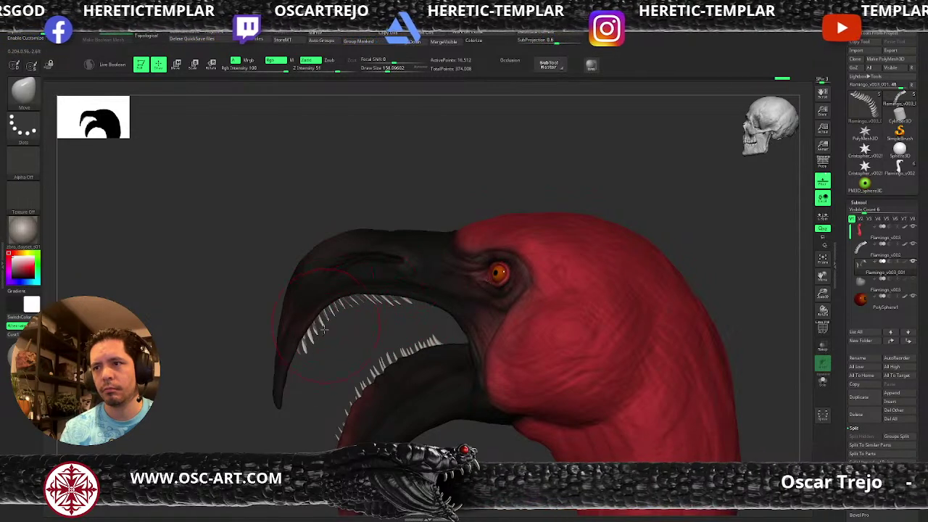
key("bracketleft")
mouse_move(314, 344)
left_mouse_down()
mouse_move(309, 331)
mouse_move(332, 380)
left_mouse_up()
left_click_drag(284, 396, 395, 357)
left_click_drag(464, 365, 431, 372)
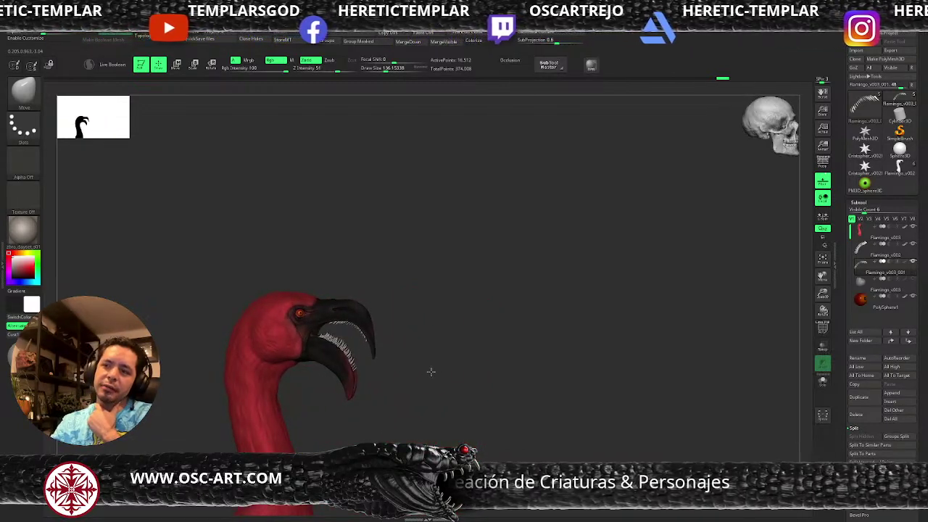
Hide both the upper and lower teeth subtools.
left_click(913, 245)
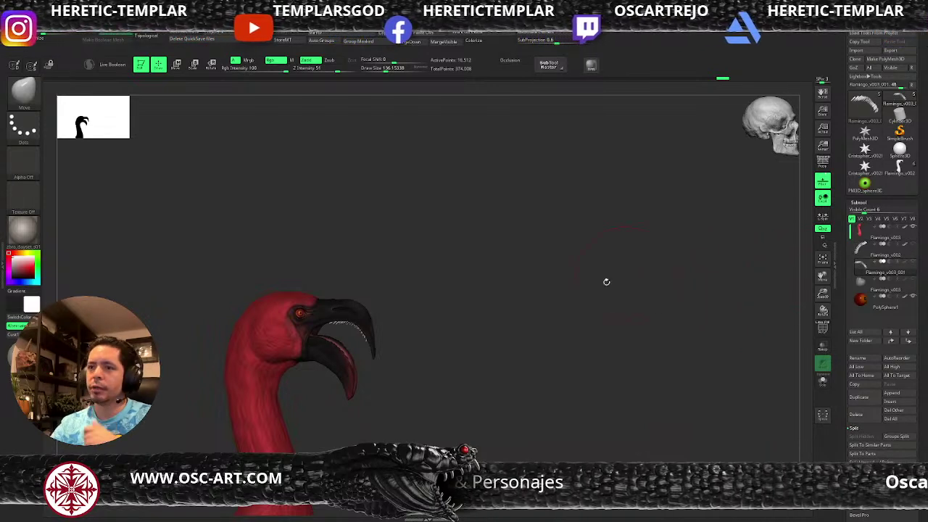
left_click(877, 270)
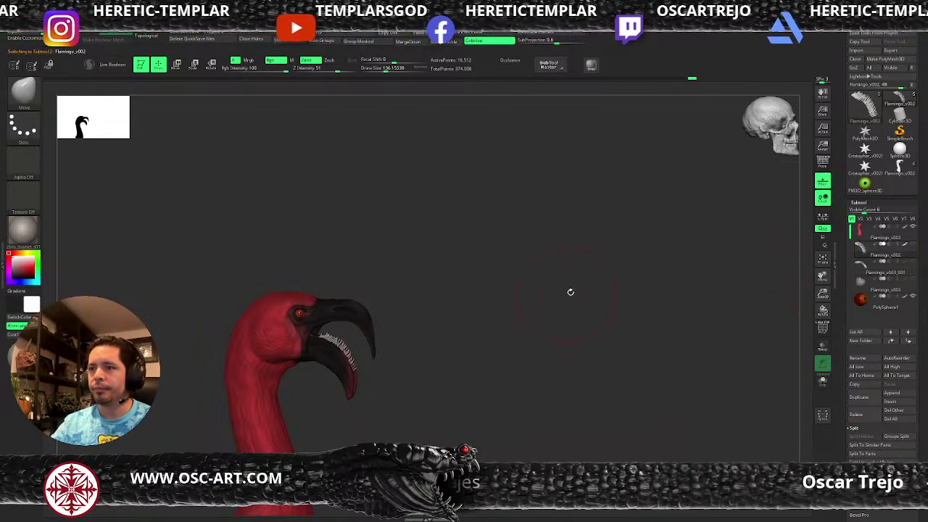
left_click(881, 299)
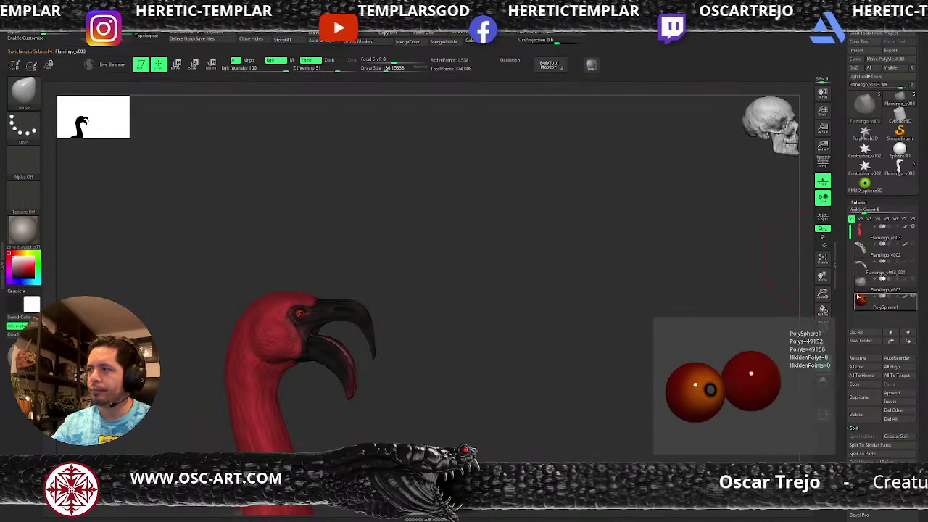
Select the head subtool and prepare a small SnakeHook brush with Rgb off so that it sculpts without painting.
mouse_move(561, 300)
left_mouse_down()
mouse_move(562, 322)
mouse_move(559, 311)
mouse_move(518, 305)
mouse_move(544, 324)
mouse_move(539, 349)
left_mouse_up()
key("s")
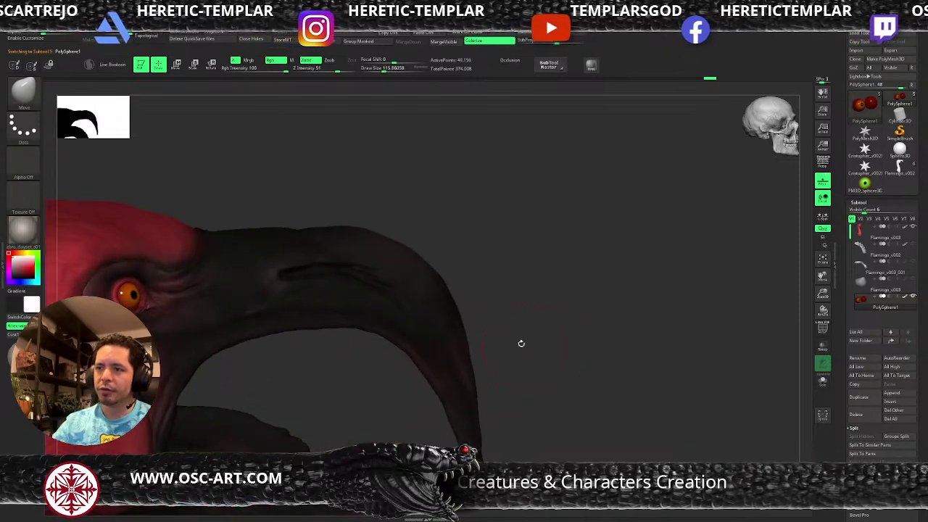
left_click(340, 327, "alt")
key("s")
mouse_move(341, 328)
left_mouse_down()
mouse_move(315, 339)
mouse_move(287, 332)
left_mouse_up()
key("b")
key("s")
left_click(315, 347)
key("s")
key("shift+f")
key("shift+f")
key("s")
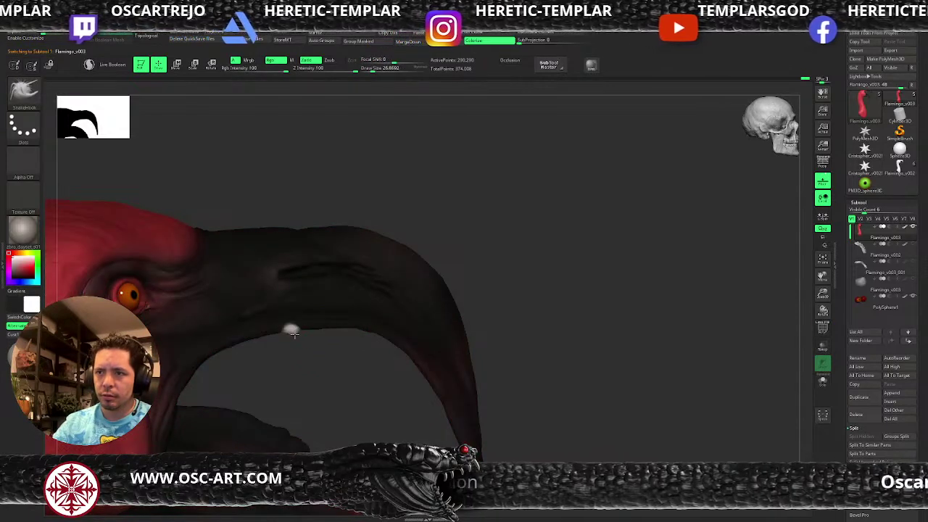
left_click(282, 63)
key("s")
Pull a row of small jagged spikes out of the upper beak's inner edge with the SnakeHook brush.
left_click_drag(267, 326, 265, 326)
key("s")
left_click(275, 332)
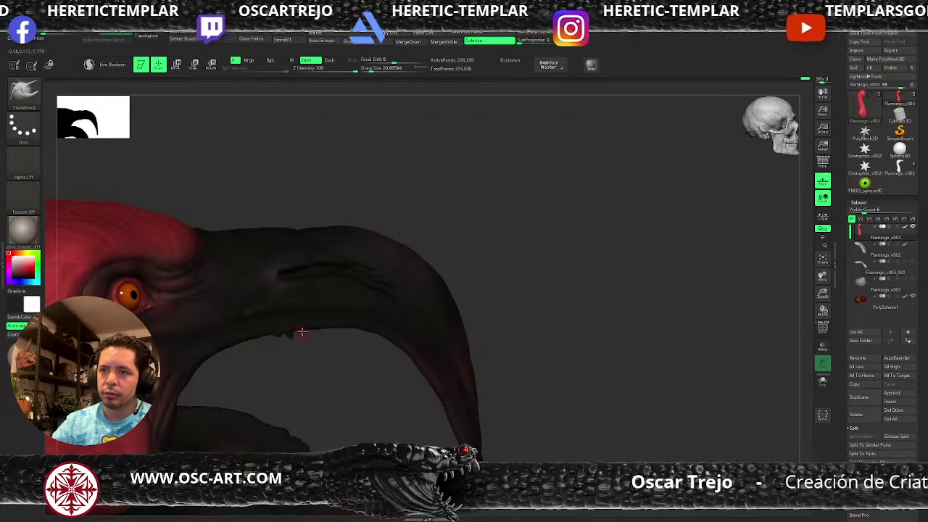
key("s")
left_click_drag(290, 332, 288, 331)
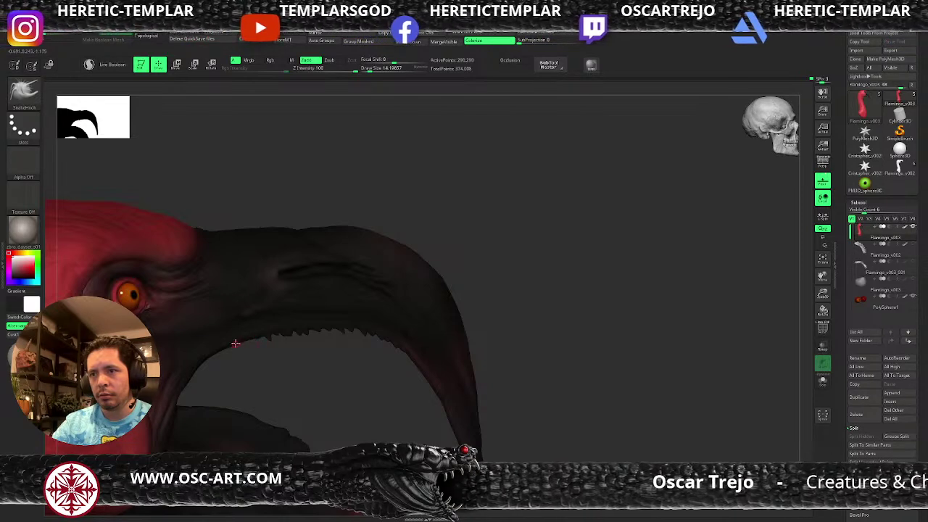
left_click_drag(314, 373, 418, 317)
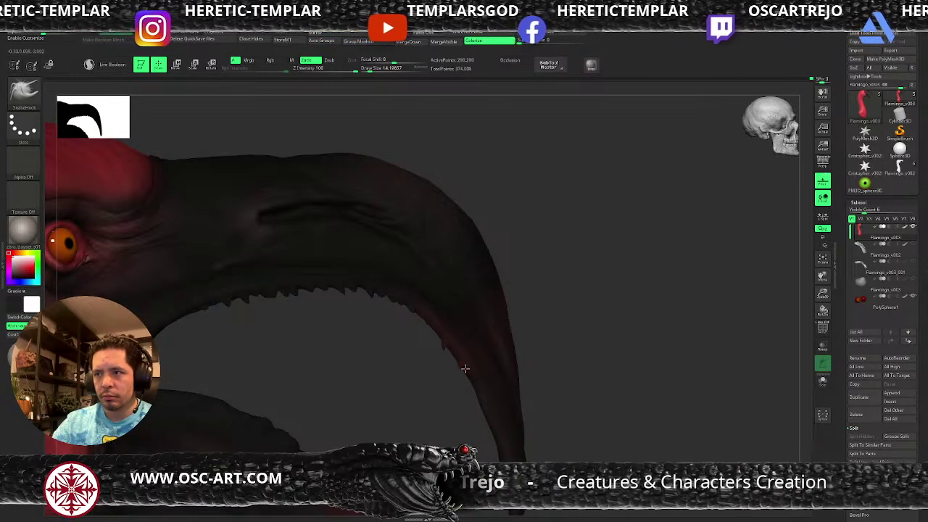
Pull matching jagged spikes along the lower beak's upper edge with the SnakeHook brush.
left_click_drag(469, 393, 313, 311)
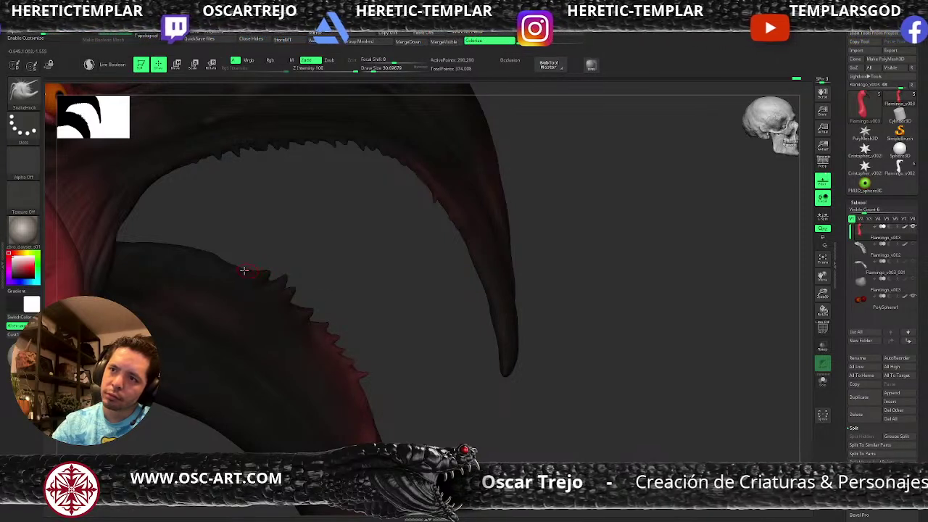
mouse_move(359, 274)
left_mouse_down()
mouse_move(276, 257)
mouse_move(379, 296)
mouse_move(333, 301)
mouse_move(282, 348)
mouse_move(285, 361)
mouse_move(187, 356)
mouse_move(210, 362)
mouse_move(283, 334)
mouse_move(365, 373)
mouse_move(290, 271)
left_mouse_up()
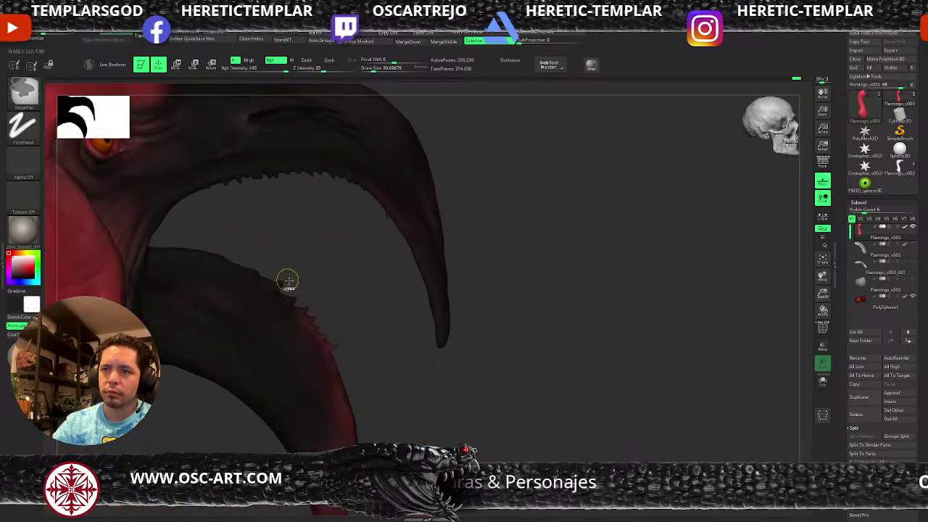
key("b")
key("s")
key("h")
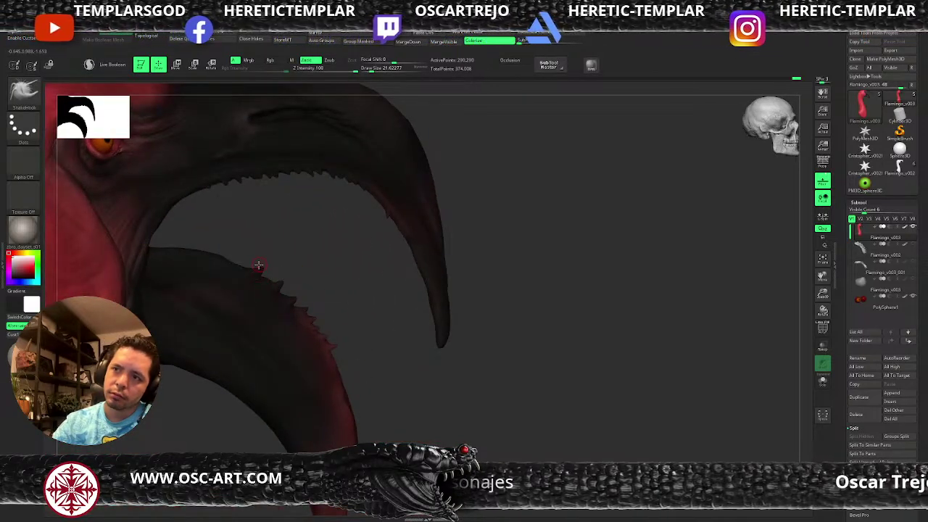
left_click_drag(284, 266, 427, 277)
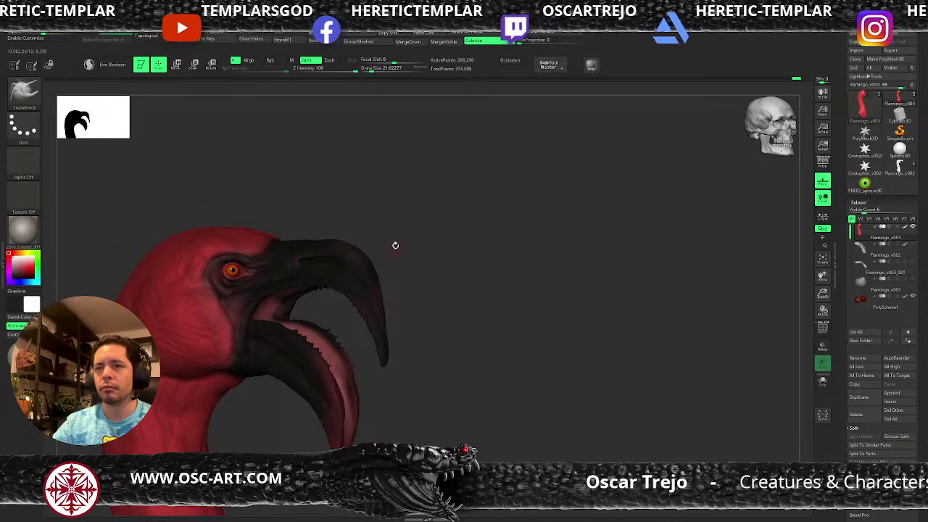
left_click_drag(435, 283, 445, 286)
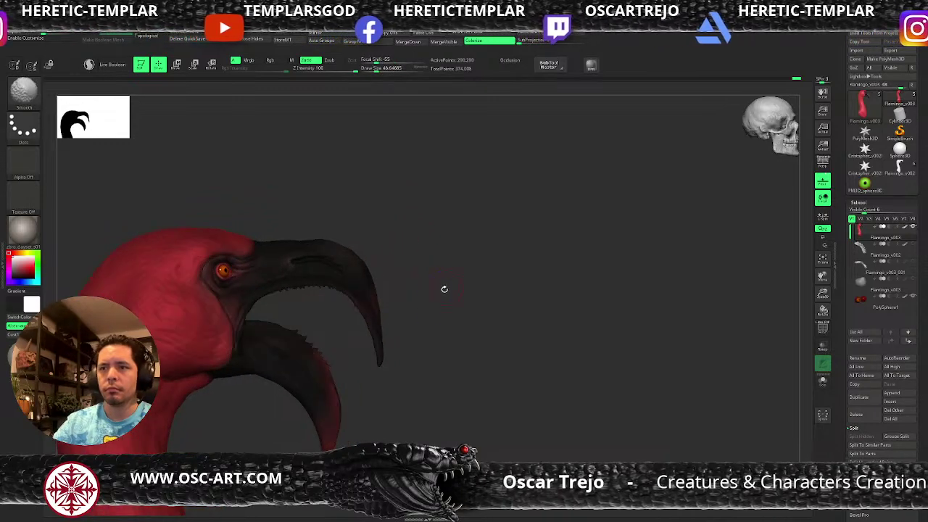
key("shift+f")
key("shift+f")
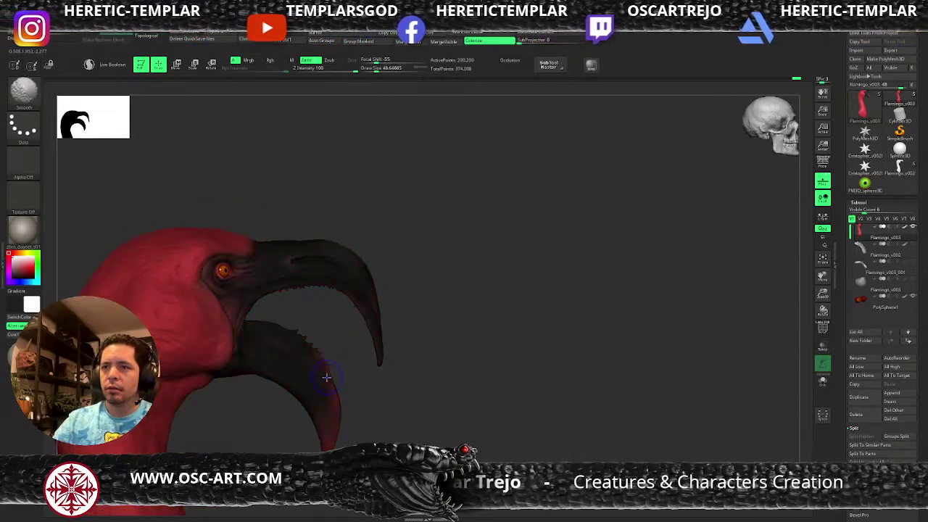
mouse_move(352, 400)
left_mouse_down()
mouse_move(358, 415)
mouse_move(321, 425)
mouse_move(196, 414)
mouse_move(204, 401)
mouse_move(408, 398)
mouse_move(458, 370)
mouse_move(503, 379)
mouse_move(493, 335)
left_mouse_up()
key("bracketright")
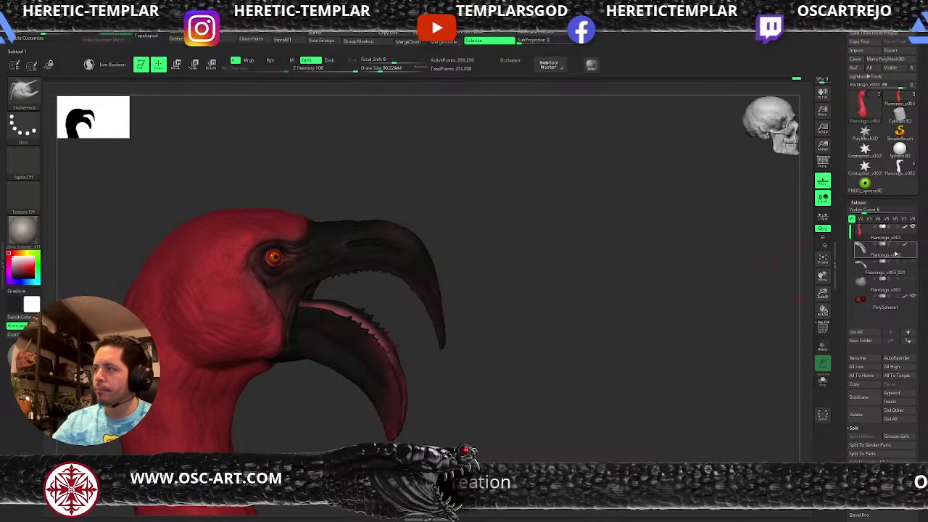
Turn off Colorize on the head subtool and save the tool as Flamingo_v004.
left_click(486, 42)
left_click_drag(450, 101, 477, 256)
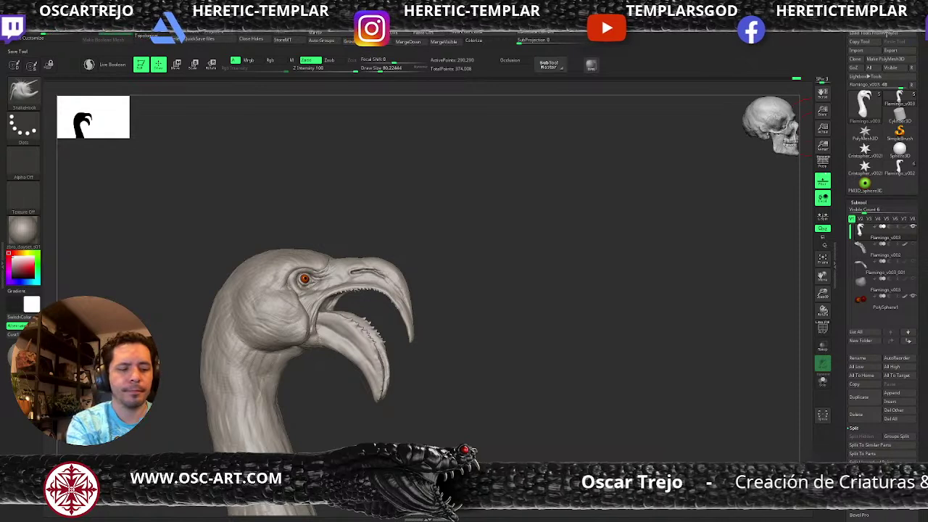
left_click_drag(486, 276, 613, 354)
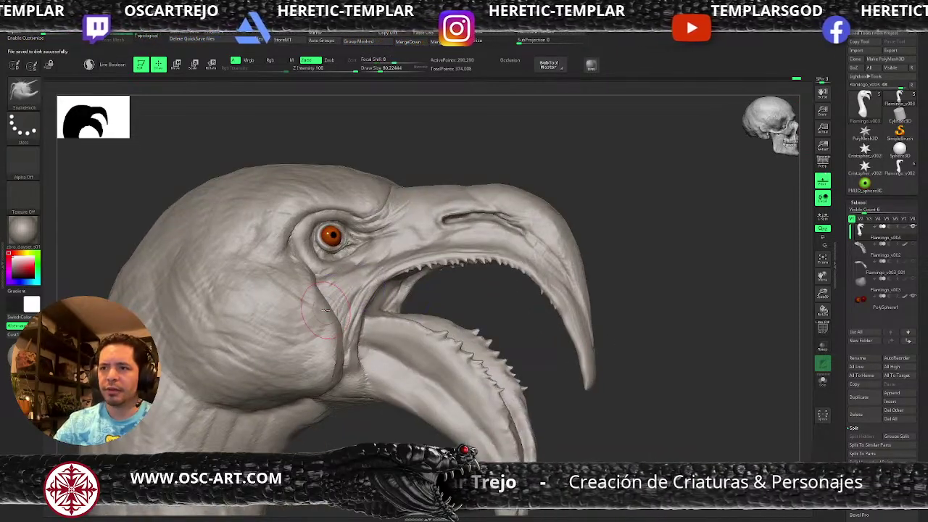
Build up skin folds on the cheek and around the mouth corner with the ClayBuildup brush at Z Intensity 10.
right_click_drag(384, 345, 340, 337)
key("b")
key("c")
key("b")
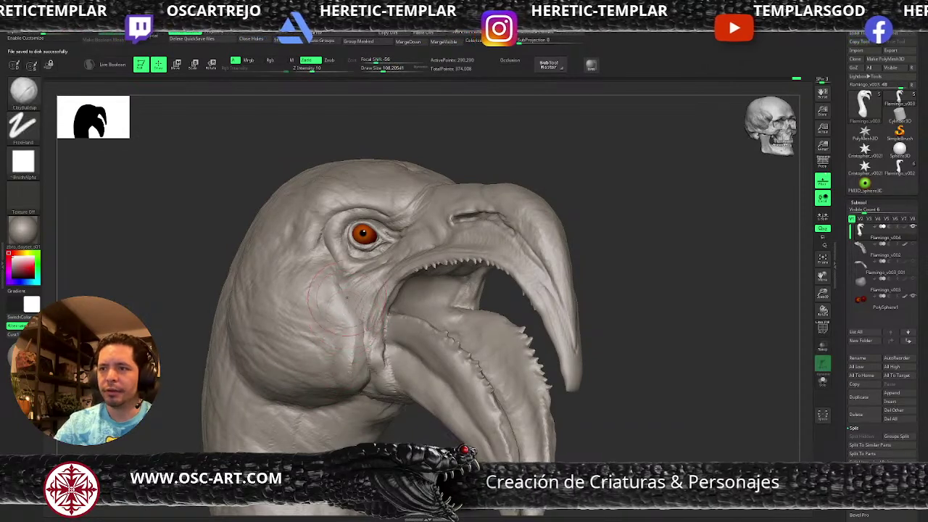
mouse_move(351, 299)
left_mouse_down()
mouse_move(369, 355)
mouse_move(351, 367)
mouse_move(338, 291)
mouse_move(356, 335)
left_mouse_up()
key("bracketleft")
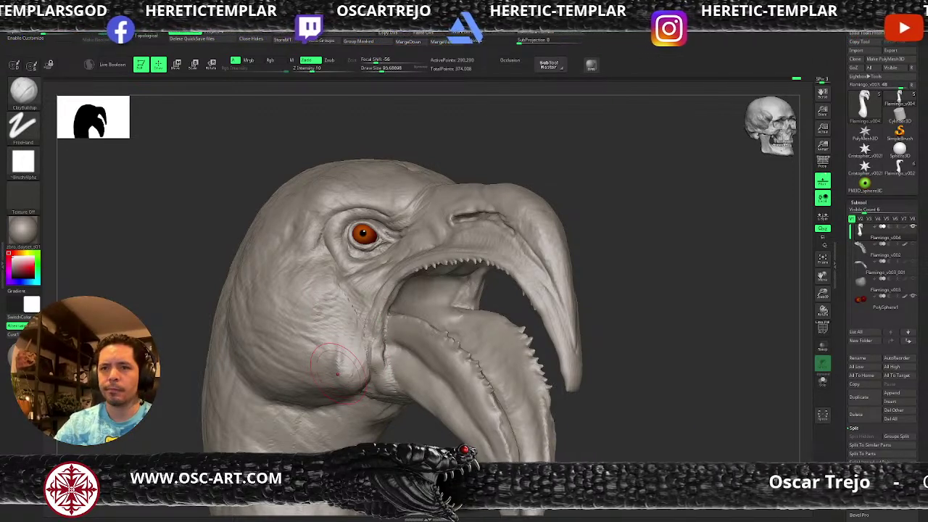
key("bracketright")
key("bracketright")
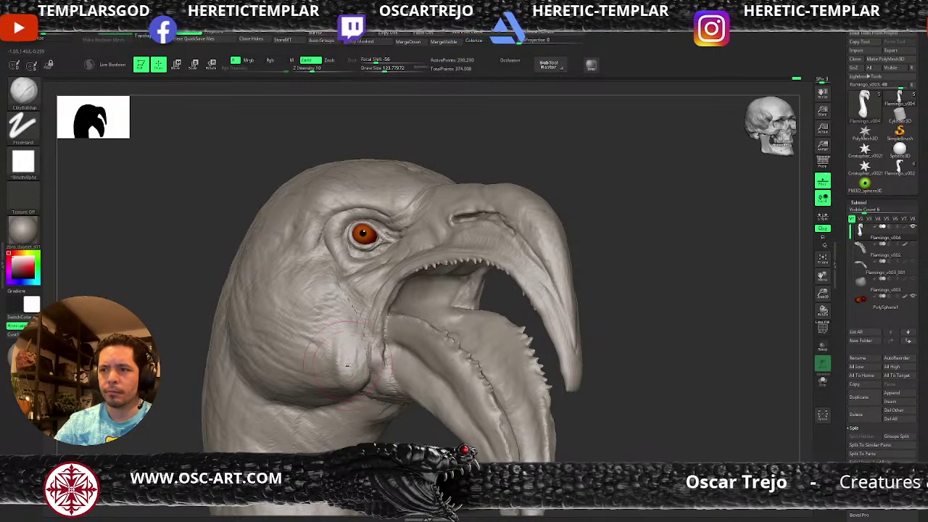
key("bracketleft")
key("bracketleft")
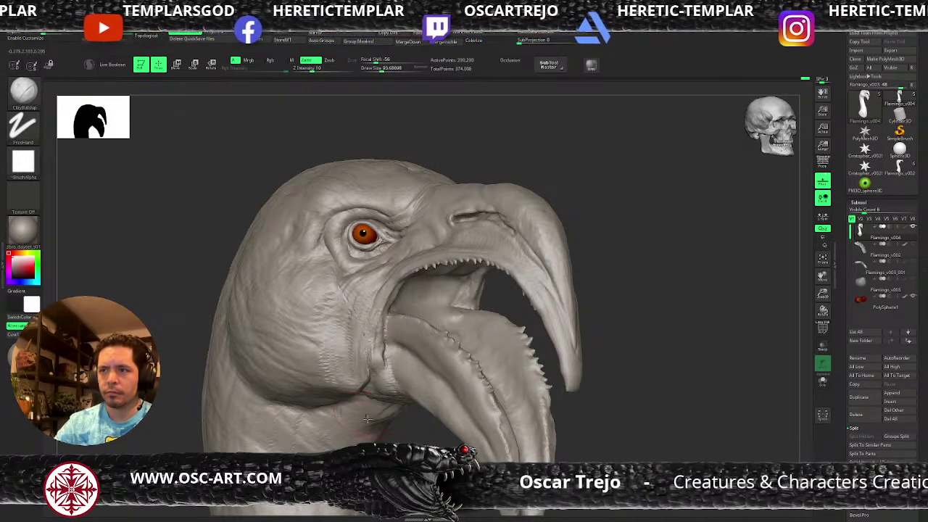
right_click_drag(359, 339, 343, 332)
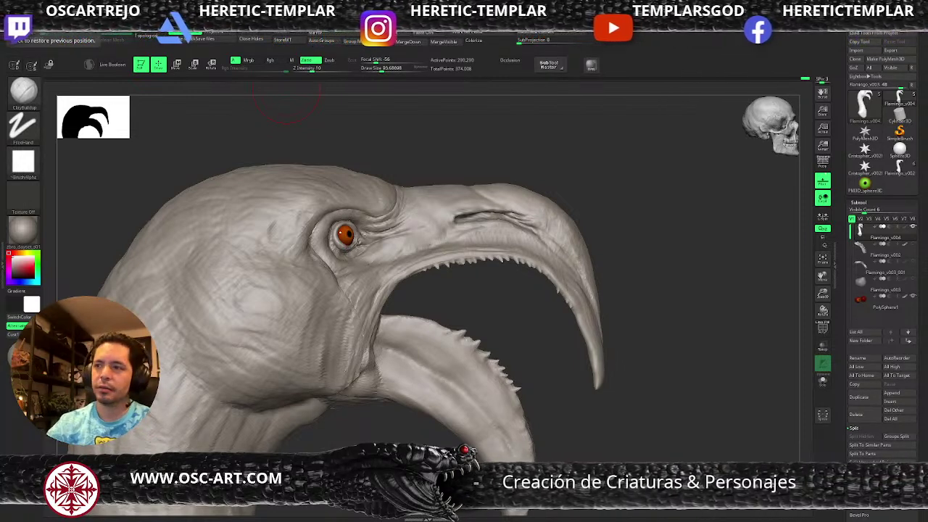
Carve a crease across the upper beak's bridge with the DamStandard brush.
left_click_drag(645, 357, 389, 281)
key("b")
key("d")
key("s")
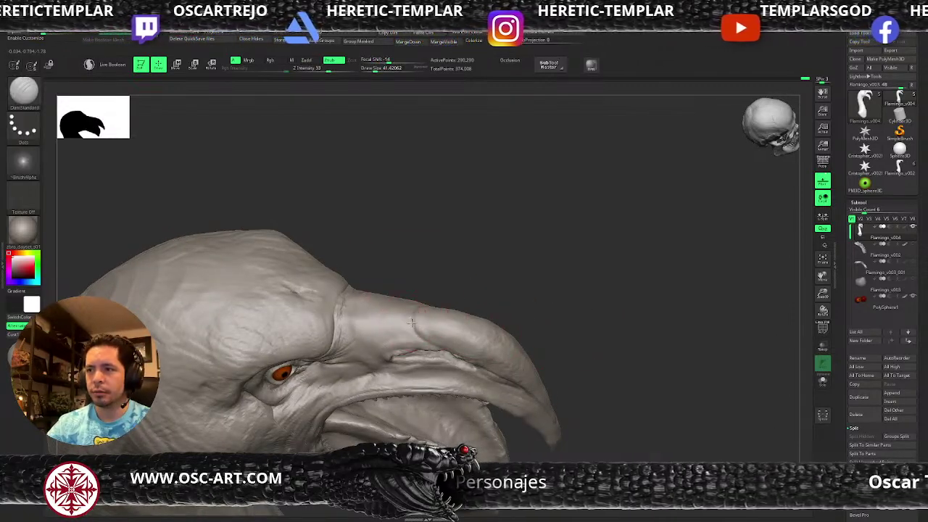
left_click_drag(529, 280, 505, 242, "shift")
Reshape the upper beak's top profile near the nostril with the Move brush.
mouse_move(492, 275)
left_mouse_down("alt")
mouse_move(534, 253)
mouse_move(540, 312)
left_mouse_up("alt")
key("b")
key("m")
key("v")
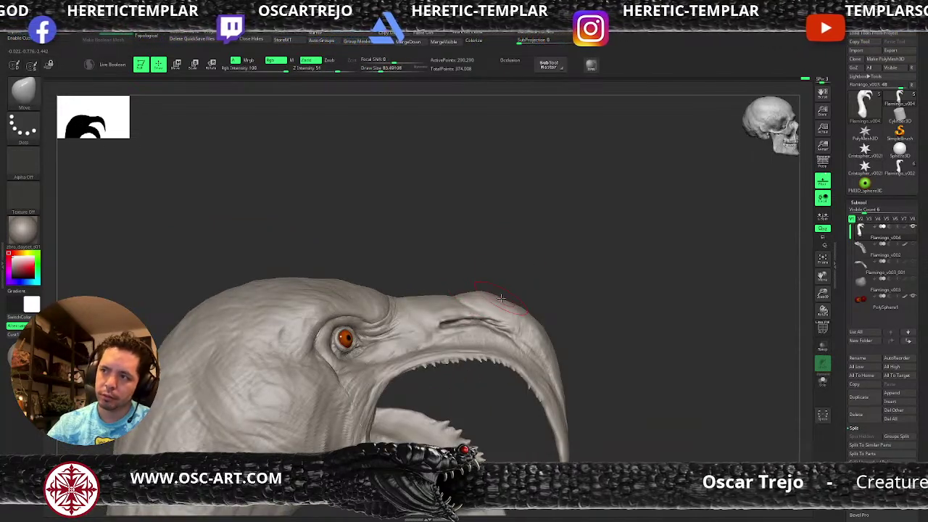
left_click_drag(550, 326, 471, 339, "alt")
Build up the folds running from below the eye to the mouth corner with the ClayBuildup brush.
key("b")
key("c")
key("b")
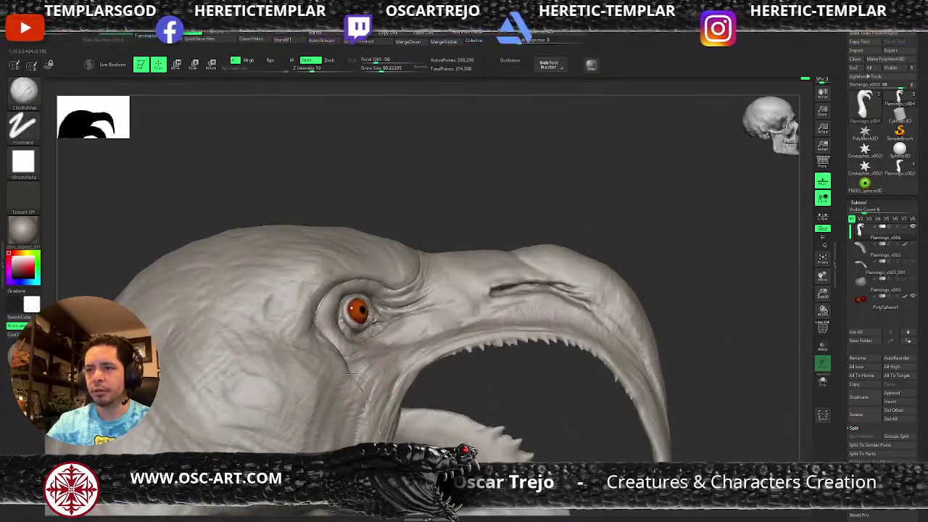
key("s")
left_click_drag(376, 431, 374, 430)
left_click_drag(341, 369, 339, 354)
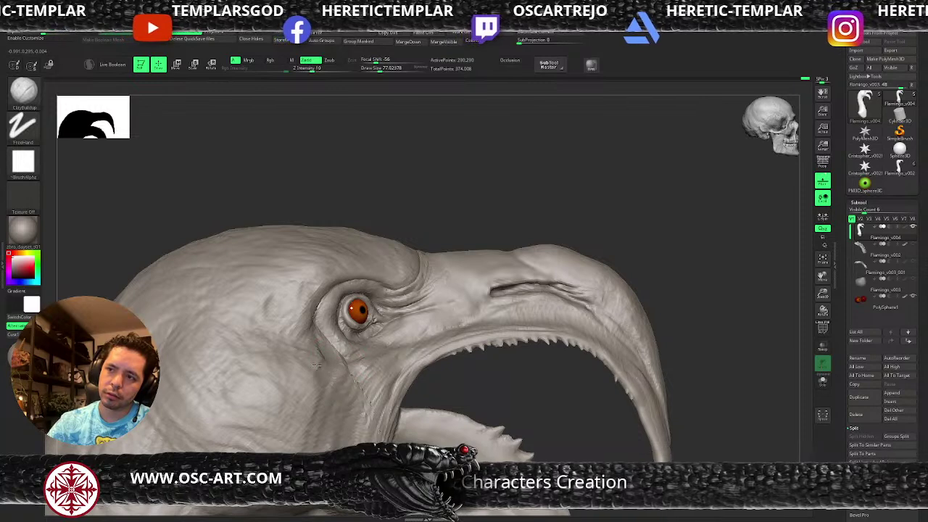
Add broad wrinkled strokes over the cheek and finer ones beneath the eye with the ClayBuildup brush.
mouse_move(311, 374)
left_mouse_down()
mouse_move(286, 416)
mouse_move(302, 364)
left_mouse_up()
key("s")
left_click_drag(250, 414, 293, 362)
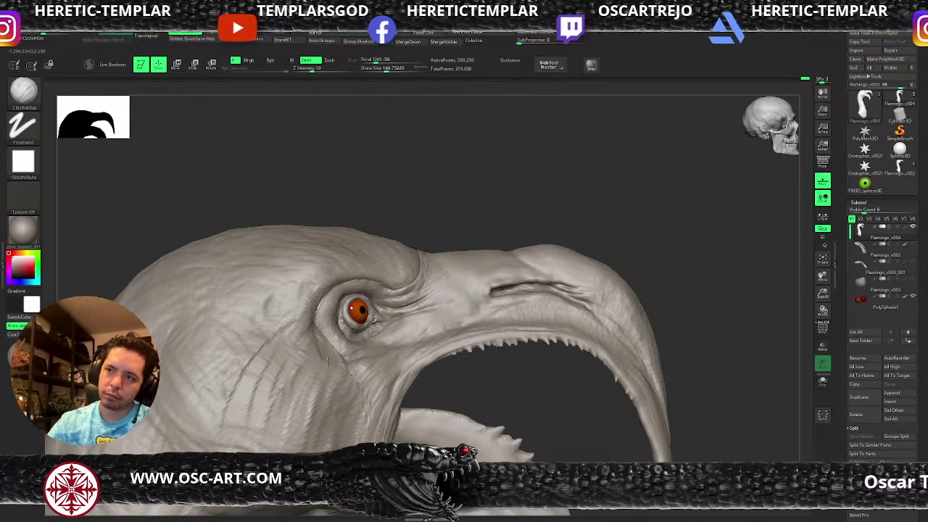
key("s")
left_click_drag(340, 339, 319, 331)
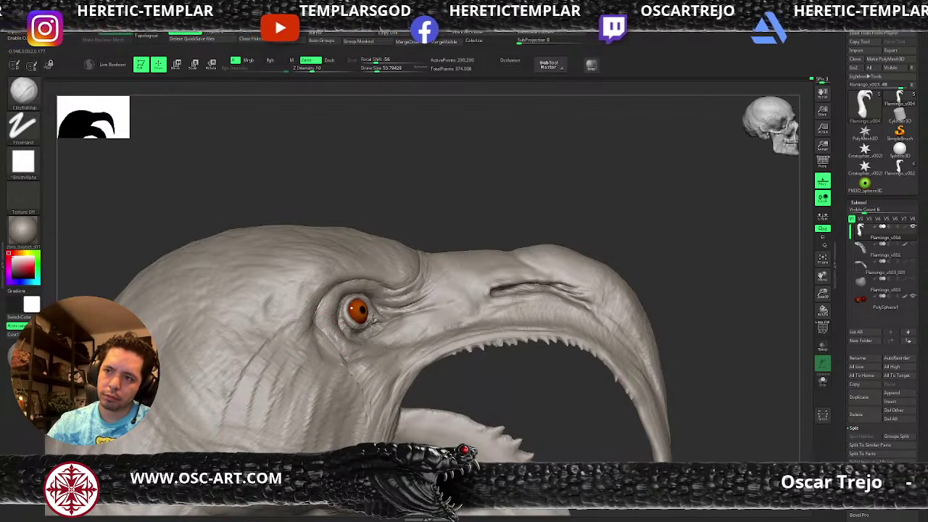
Refine the skin behind and below the eye and layer wrinkled strokes down the lower cheek with the ClayBuildup brush.
key("shift")
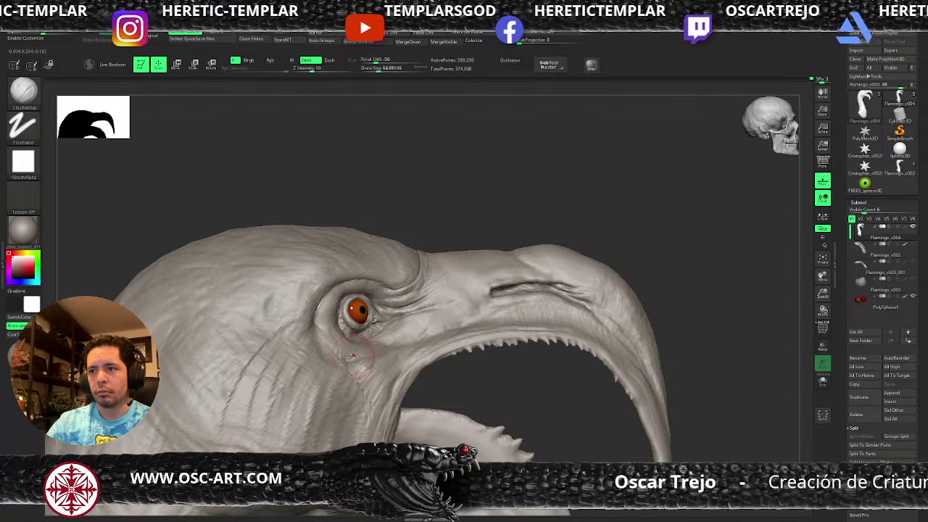
mouse_move(351, 371)
left_mouse_down()
mouse_move(330, 440)
mouse_move(301, 370)
mouse_move(303, 312)
left_mouse_up()
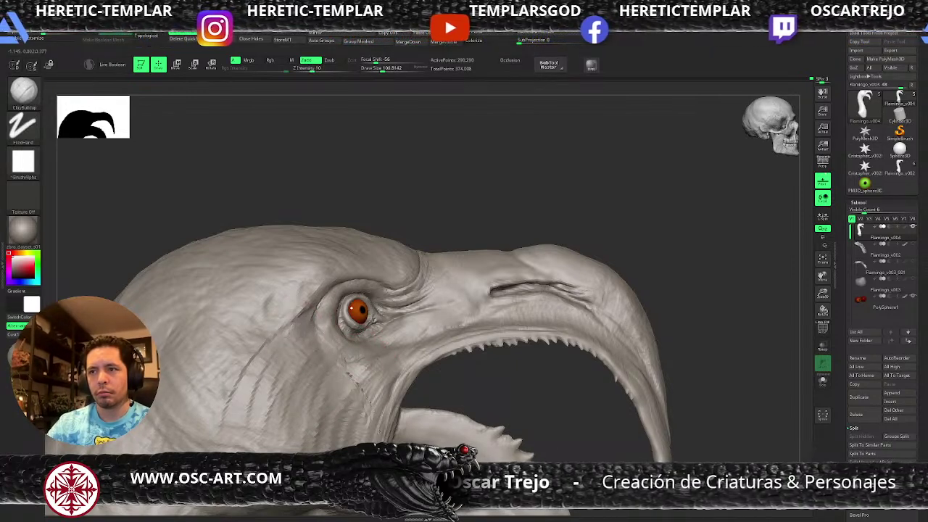
key("f")
left_click_drag(426, 288, 440, 361, "alt")
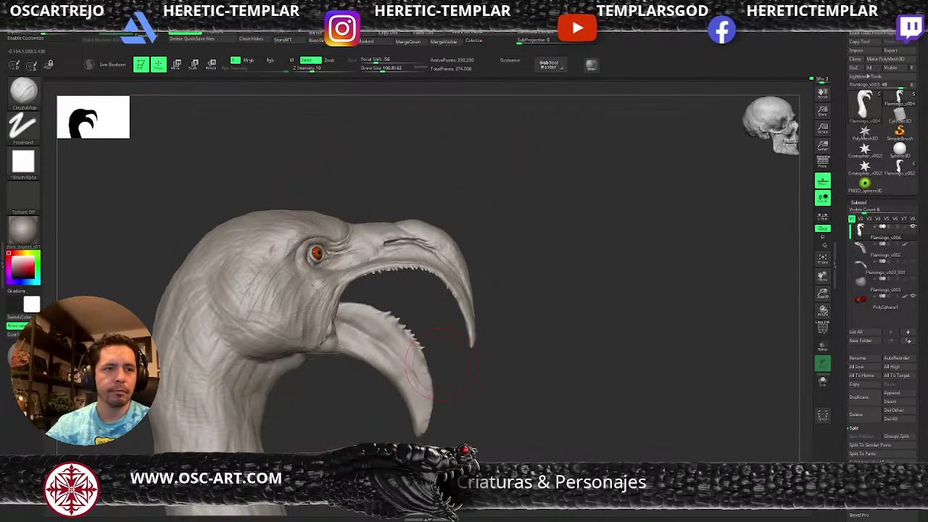
left_click_drag(442, 363, 546, 348)
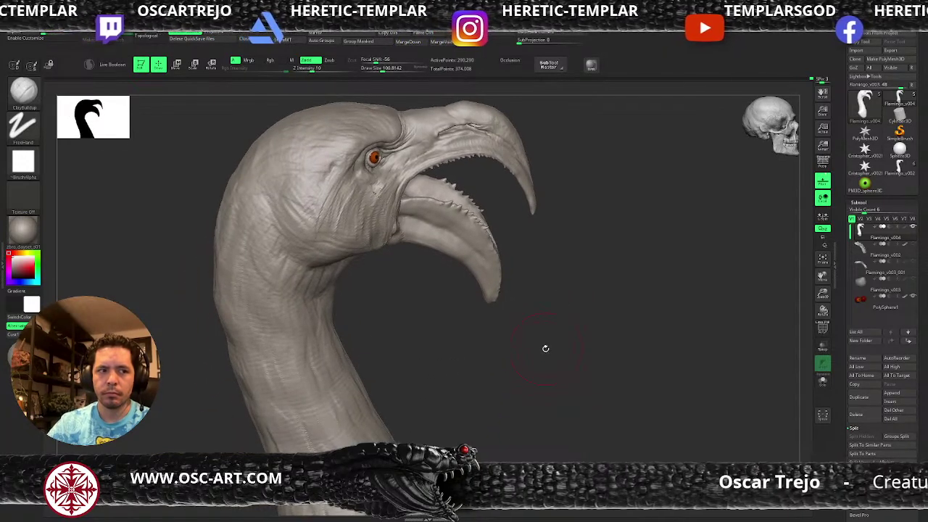
left_click_drag(601, 322, 327, 294)
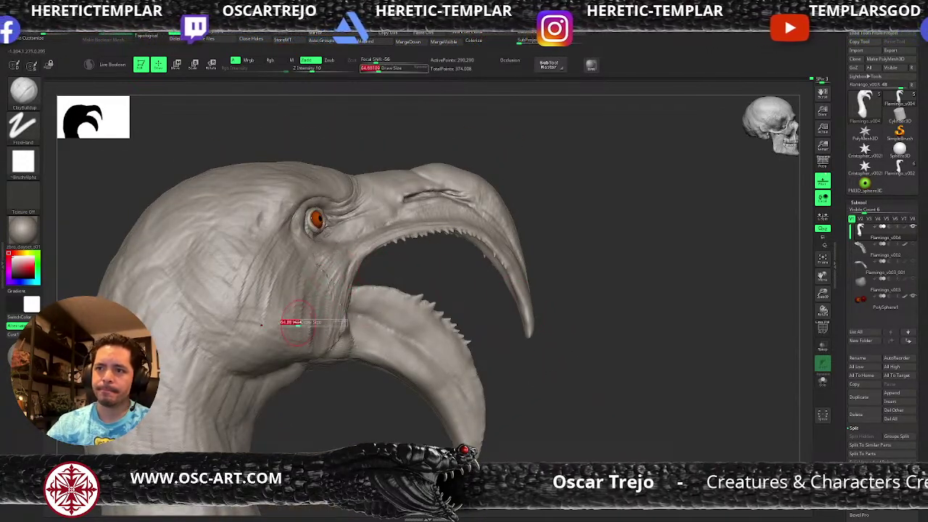
left_click_drag(278, 313, 264, 351)
left_click_drag(269, 296, 255, 361)
mouse_move(267, 278)
left_mouse_down()
mouse_move(248, 319)
mouse_move(242, 303)
mouse_move(261, 304)
mouse_move(238, 314)
mouse_move(257, 300)
left_mouse_up()
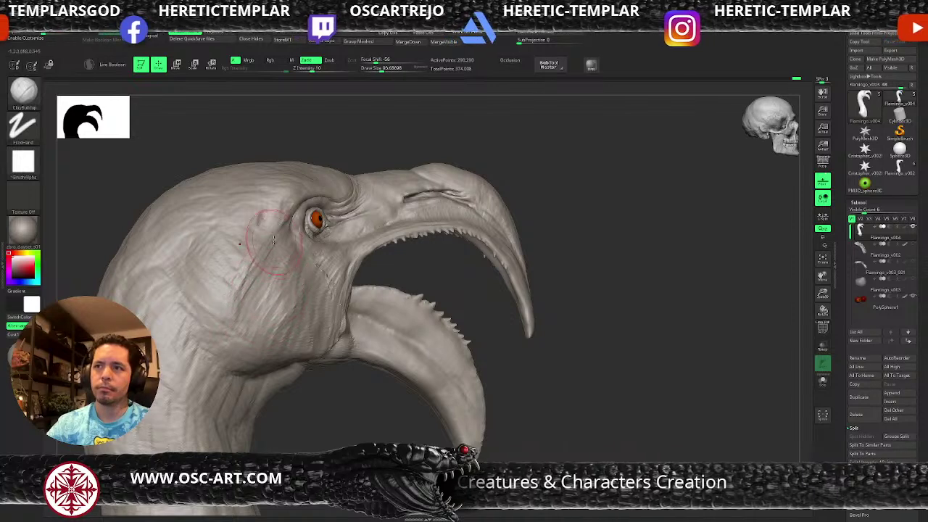
Build up the skin folds just behind the eye socket with short ClayBuildup strokes.
key("s")
mouse_move(352, 123)
left_mouse_down("alt")
mouse_move(358, 217)
mouse_move(344, 239)
left_mouse_up("alt")
key("s")
left_click_drag(317, 297, 313, 297)
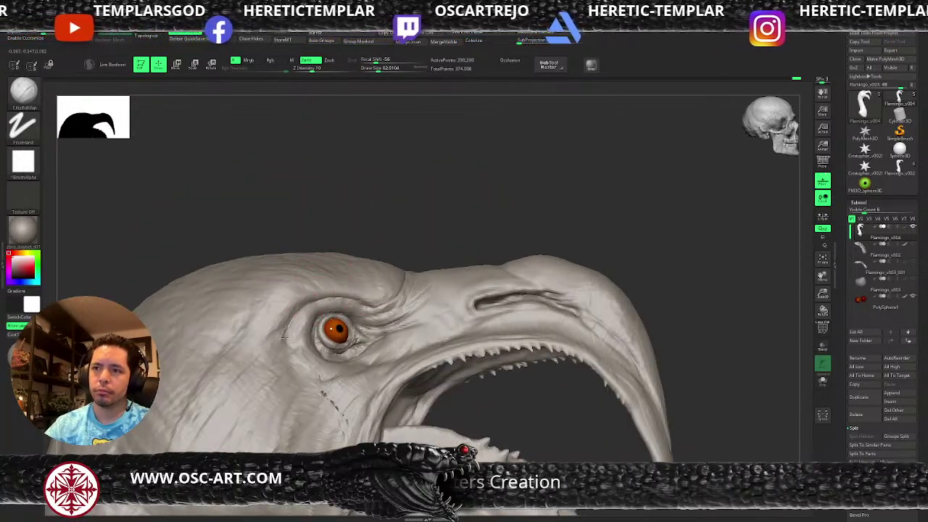
key("s")
left_click_drag(270, 324, 282, 326)
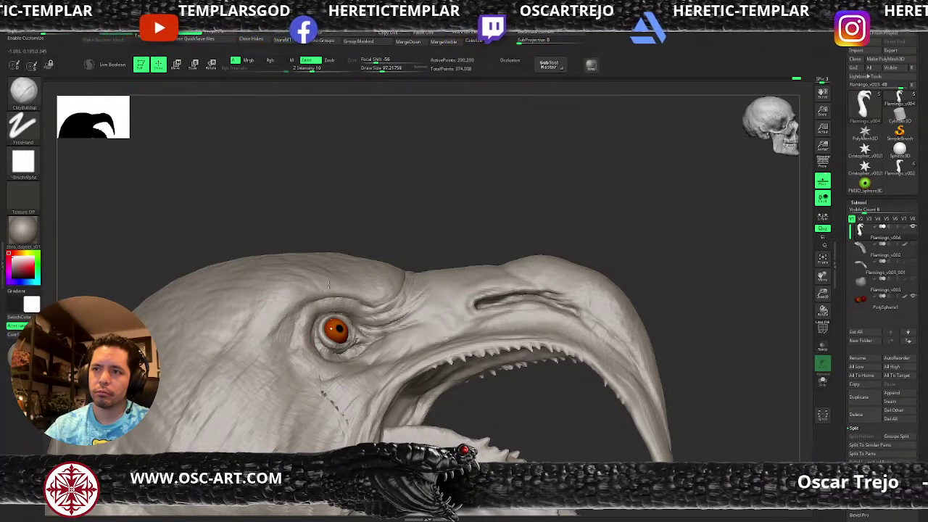
Reshape the brow ridge above the eye with the Move brush, working from a low angle.
left_click_drag(394, 233, 388, 215)
key("b")
key("m")
key("v")
left_click_drag(345, 328, 338, 317)
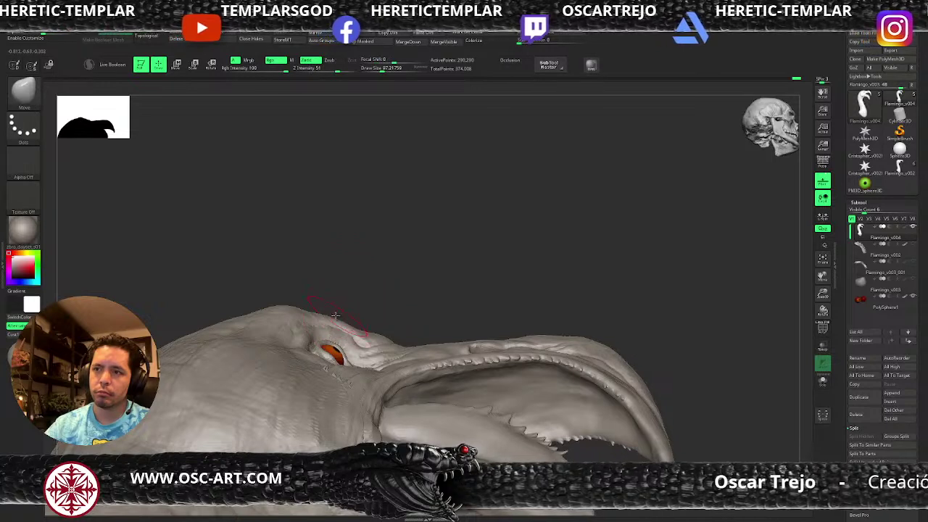
key("ctrl")
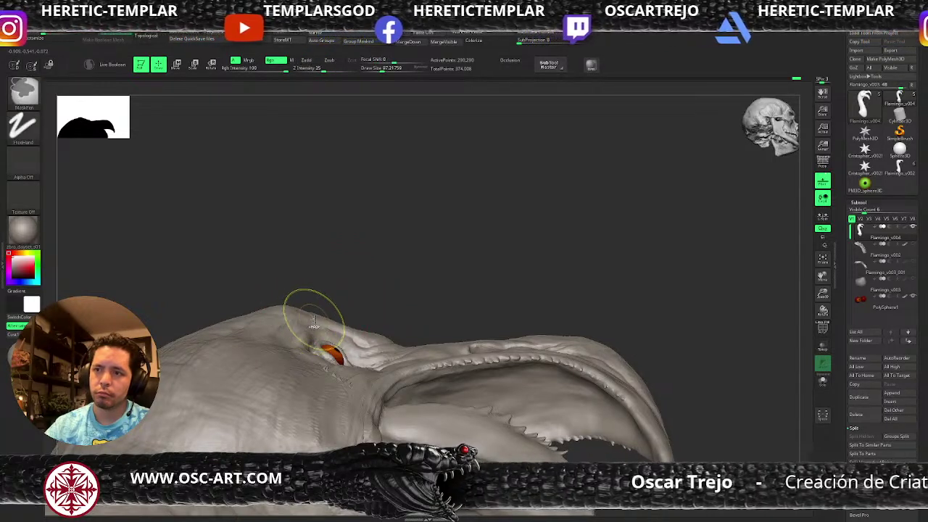
left_click_drag(332, 324, 352, 330)
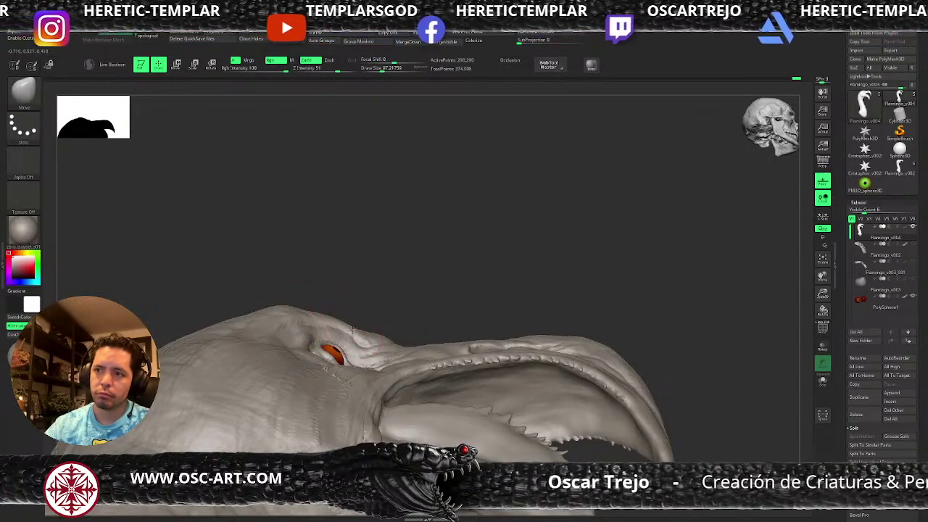
Build up the cheek beside the mouth corner with a large ClayBuildup brush and smooth the area.
mouse_move(402, 301)
left_mouse_down()
mouse_move(384, 269)
mouse_move(516, 228)
mouse_move(536, 284)
mouse_move(465, 259)
mouse_move(461, 297)
left_mouse_up()
key("b")
key("d")
key("s")
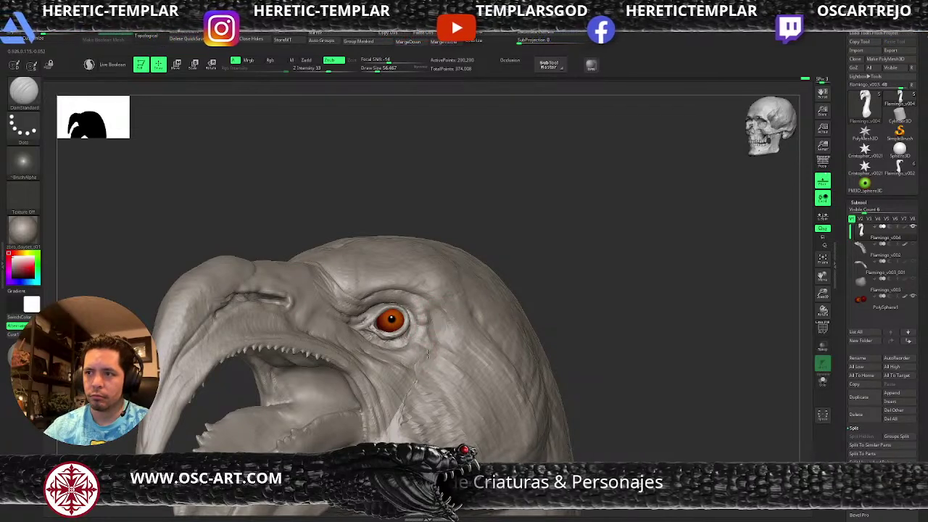
key("b")
key("c")
key("b")
key("bracketright")
left_click_drag(390, 382, 404, 435)
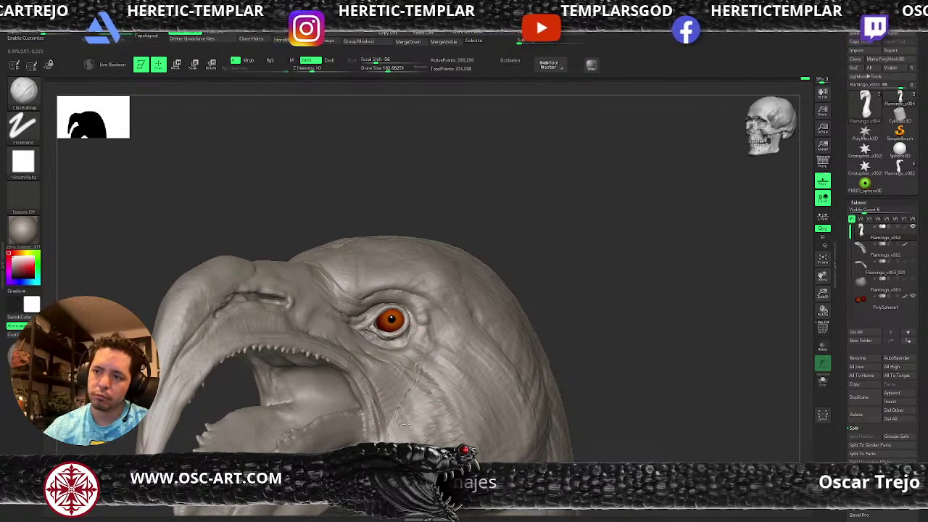
left_click_drag(548, 366, 533, 334, "alt")
mouse_move(458, 387)
left_mouse_down("shift")
mouse_move(475, 358)
mouse_move(472, 400)
left_mouse_up("shift")
Adjust the cheek's side contour with the Move brush, checking the head from the front.
key("b")
key("m")
key("v")
key("s")
left_click_drag(415, 399, 433, 387)
key("s")
mouse_move(441, 349)
left_mouse_down()
mouse_move(417, 403)
mouse_move(417, 375)
left_mouse_up()
key("s")
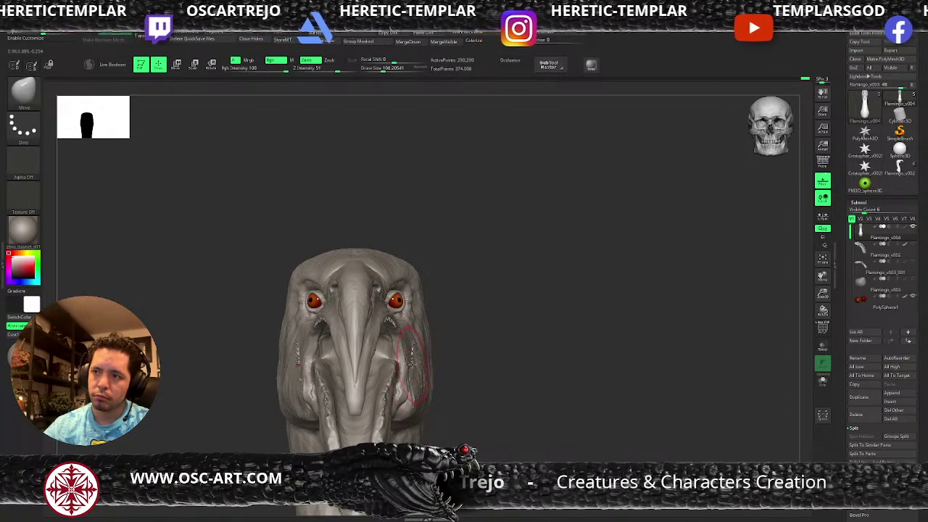
Raise the skin fold along the underside of the jaw with the Standard brush.
right_click_drag(411, 360, 479, 357)
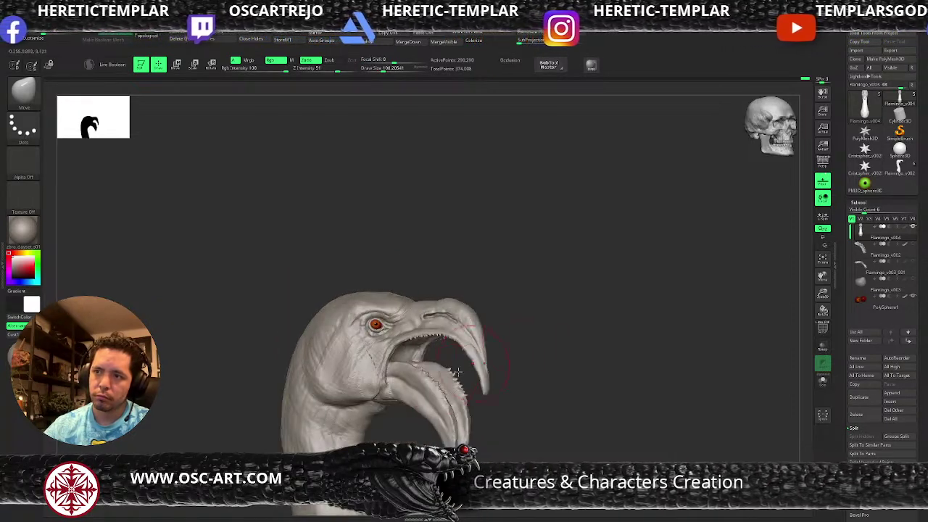
right_click_drag(394, 440, 398, 377, "alt")
key("b")
key("c")
key("b")
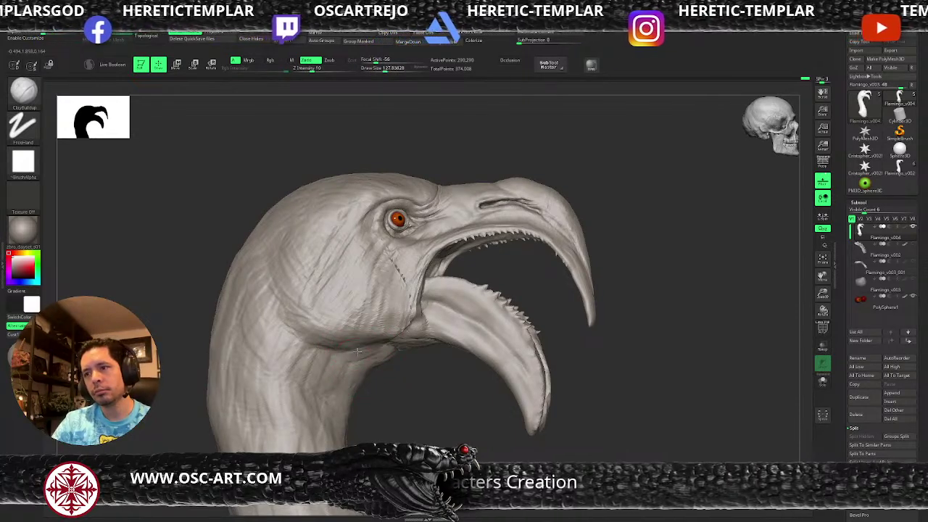
key("b")
key("s")
key("t")
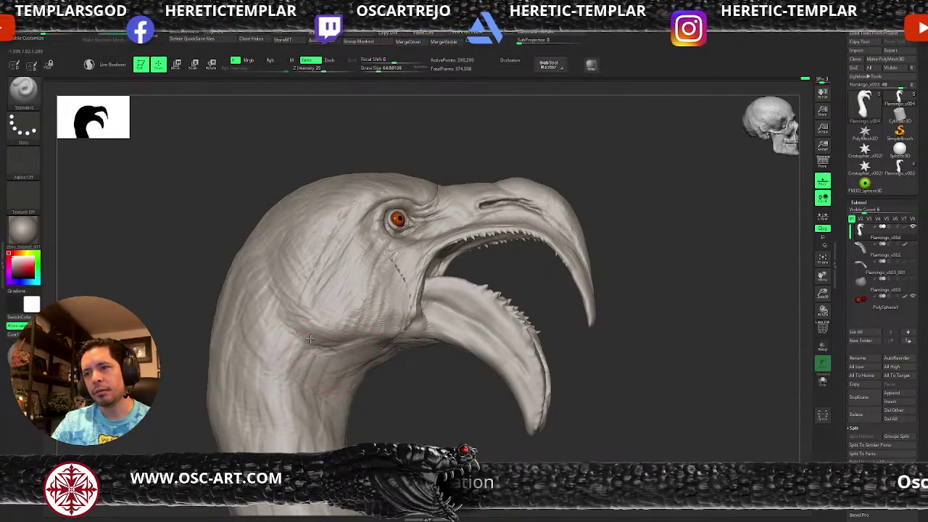
mouse_move(343, 343)
left_mouse_down()
mouse_move(384, 335)
mouse_move(325, 344)
mouse_move(279, 335)
left_mouse_up()
Carve a crease beneath the jaw toward the mouth corner with the DamStandard brush.
mouse_move(363, 384)
right_mouse_down()
mouse_move(372, 384)
mouse_move(347, 357)
right_mouse_up()
key("b")
key("d")
key("s")
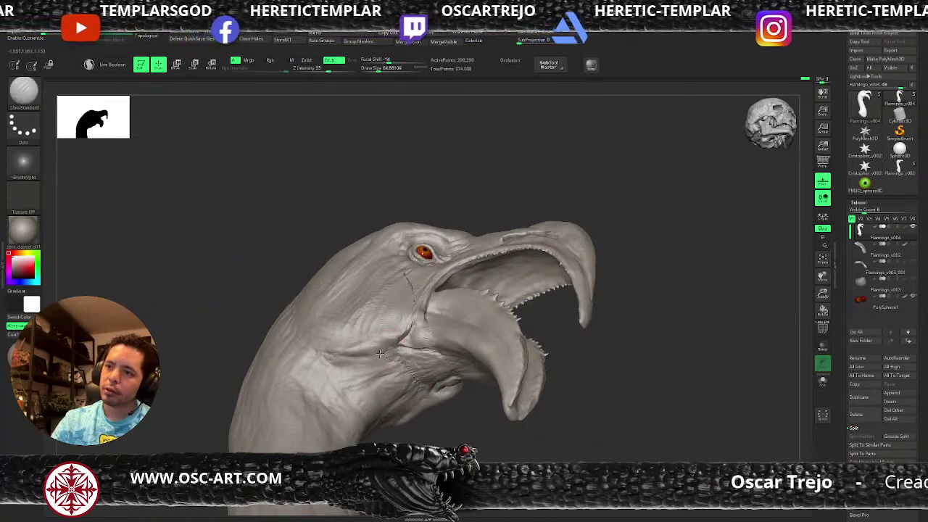
left_click_drag(322, 349, 390, 343)
right_click_drag(427, 399, 406, 377)
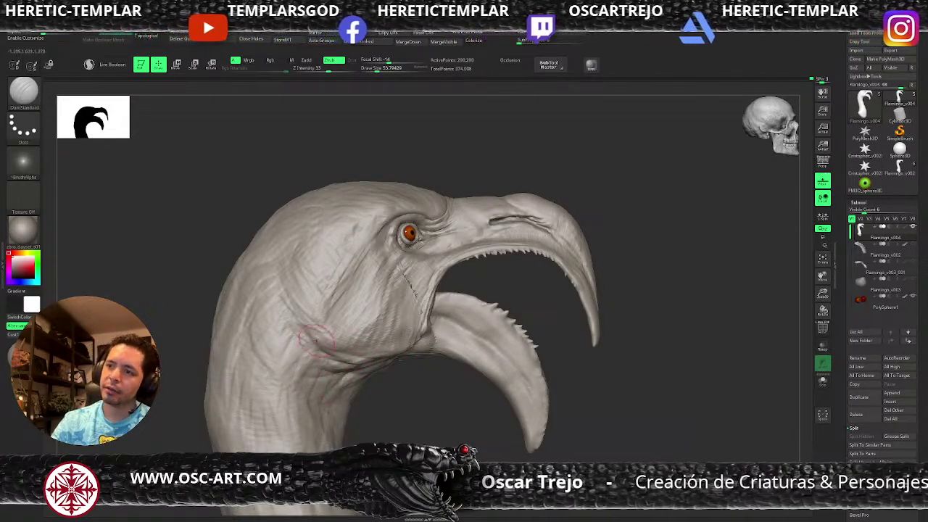
Smooth out the jagged seam running from below the eye to the mouth corner with Sculptris Pro enabled.
key("s")
left_click_drag(381, 309, 385, 309)
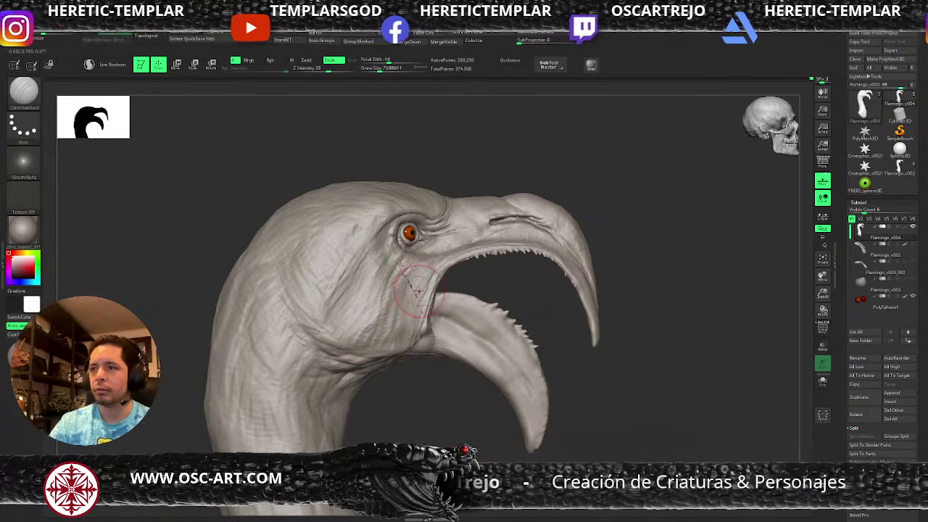
left_click_drag(410, 275, 420, 300)
key("shift")
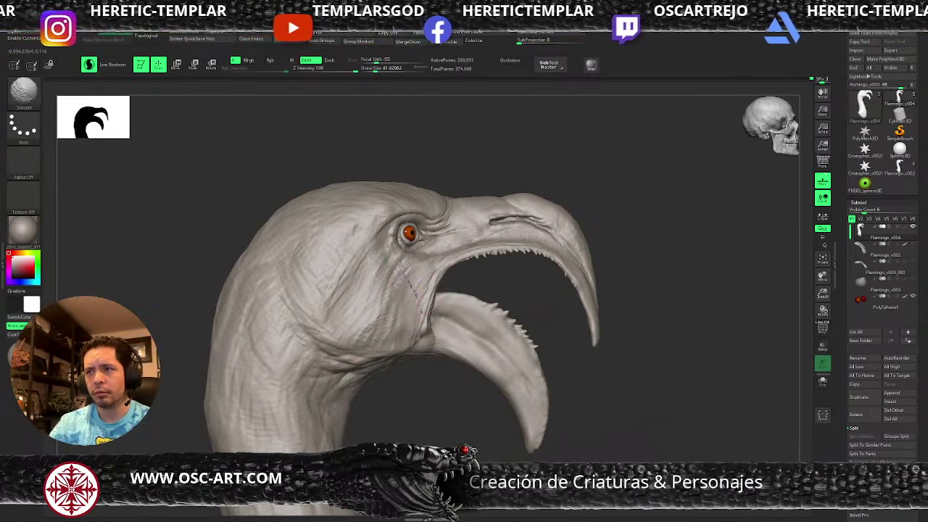
left_click_drag(421, 331, 408, 293)
key("shift")
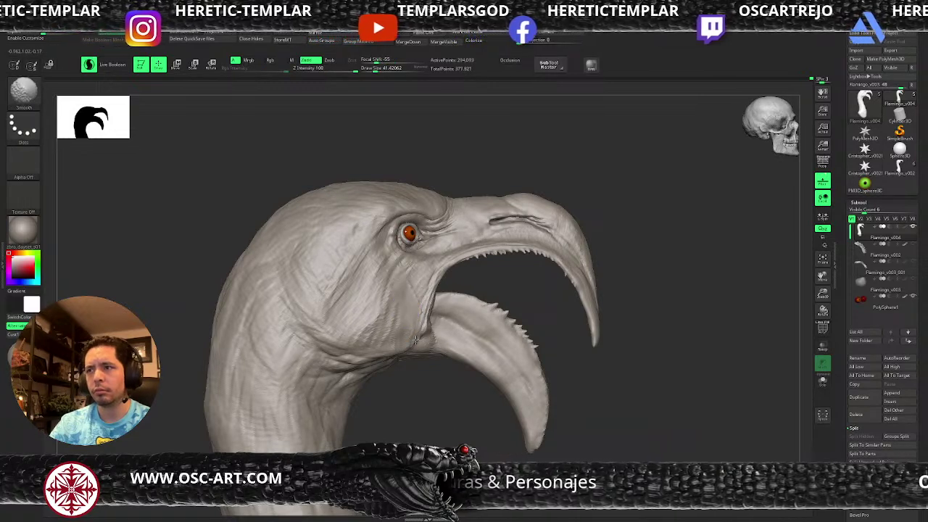
left_click_drag(454, 323, 472, 288, "shift")
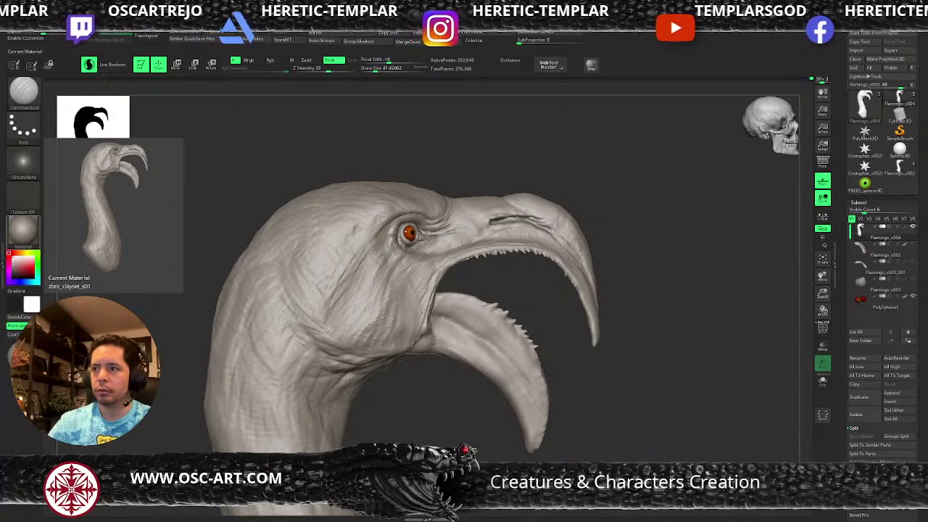
Layer wrinkled skin strokes from the mouth corner across the lower cheek with the ClayBuildup brush.
left_click_drag(455, 390, 429, 388)
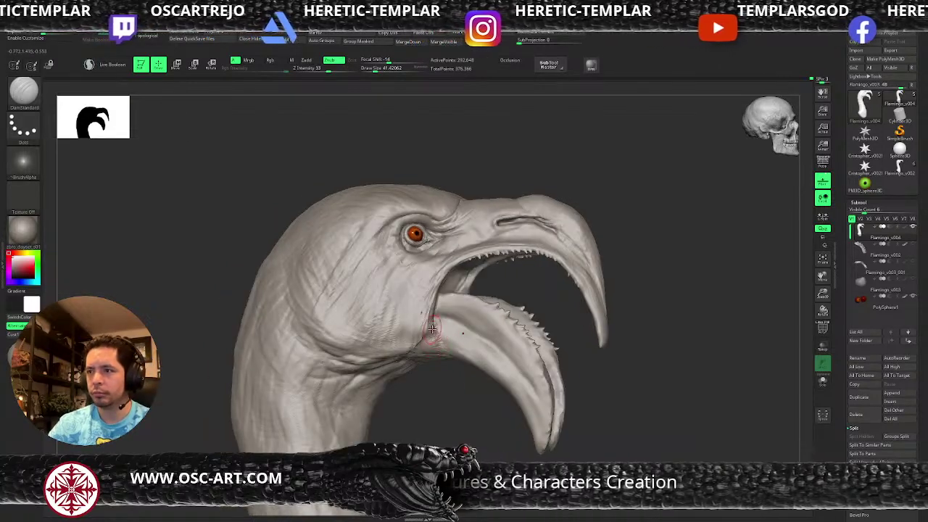
key("b")
key("c")
key("b")
mouse_move(432, 327)
left_mouse_down()
mouse_move(421, 326)
mouse_move(422, 335)
mouse_move(435, 322)
mouse_move(428, 305)
mouse_move(439, 334)
mouse_move(450, 324)
mouse_move(429, 298)
mouse_move(457, 337)
mouse_move(403, 335)
mouse_move(392, 346)
mouse_move(399, 316)
left_mouse_up()
key("s")
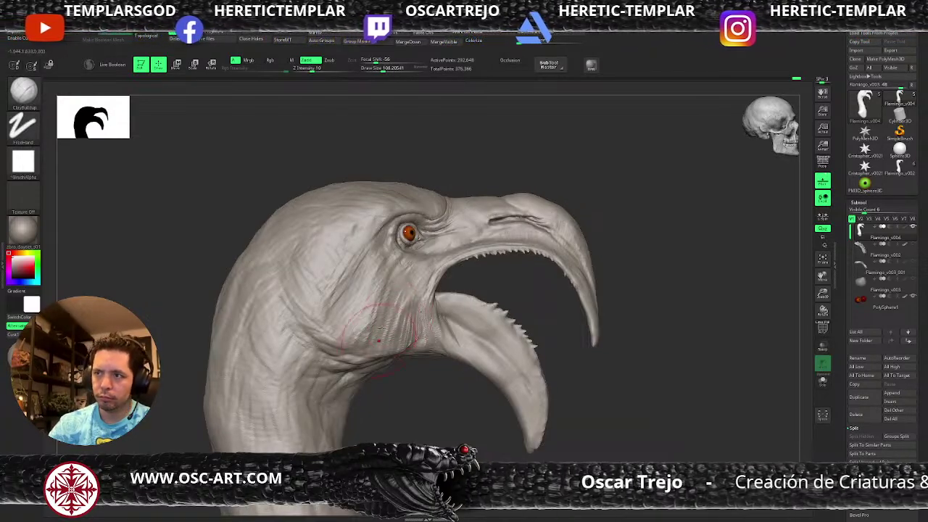
Raise a diagonal fold from the upper mouth corner back across the cheek with the Standard brush.
key("b")
key("s")
key("t")
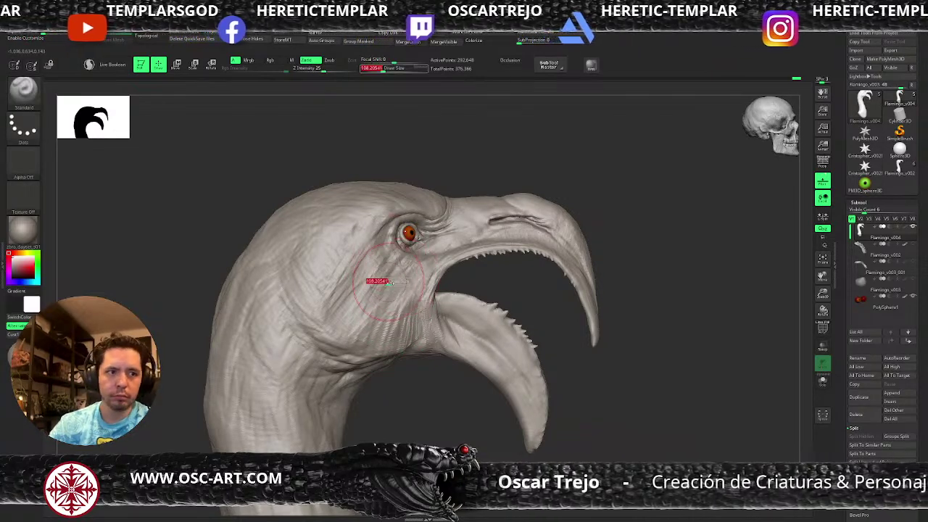
key("s")
left_click_drag(451, 264, 419, 284)
key("s")
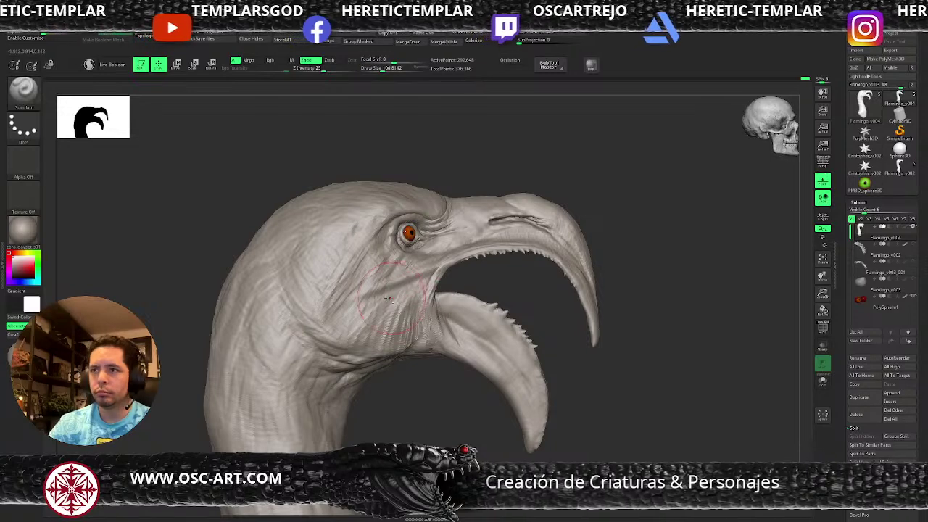
mouse_move(377, 309)
left_mouse_down()
mouse_move(413, 320)
mouse_move(393, 302)
left_mouse_up()
key("s")
key("s")
Reshape the mouth corner and the cheek's front silhouette with the Move brush.
key("b")
key("m")
key("v")
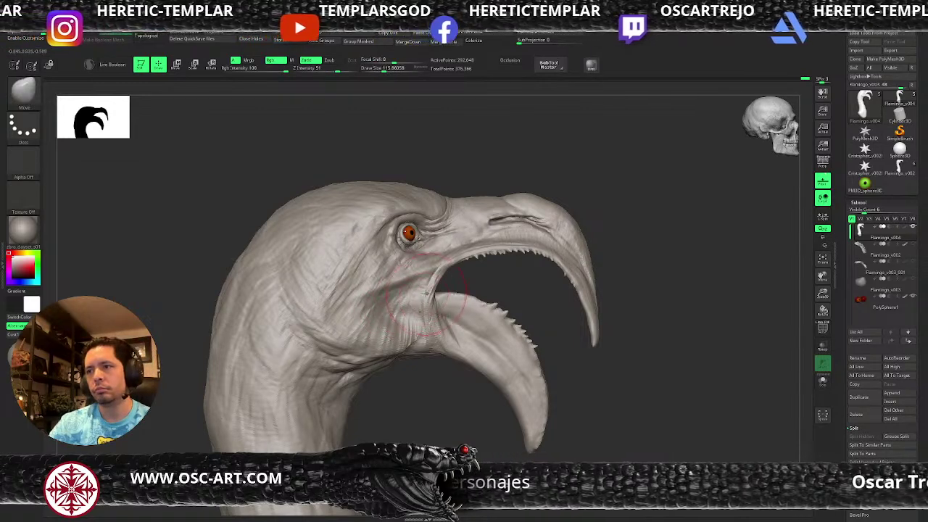
right_click_drag(435, 387, 478, 387, "shift")
right_click_drag(536, 290, 570, 297, "shift")
key("s")
mouse_move(525, 298)
left_mouse_down()
mouse_move(519, 303)
mouse_move(536, 305)
left_mouse_up()
key("s")
key("s")
key("s")
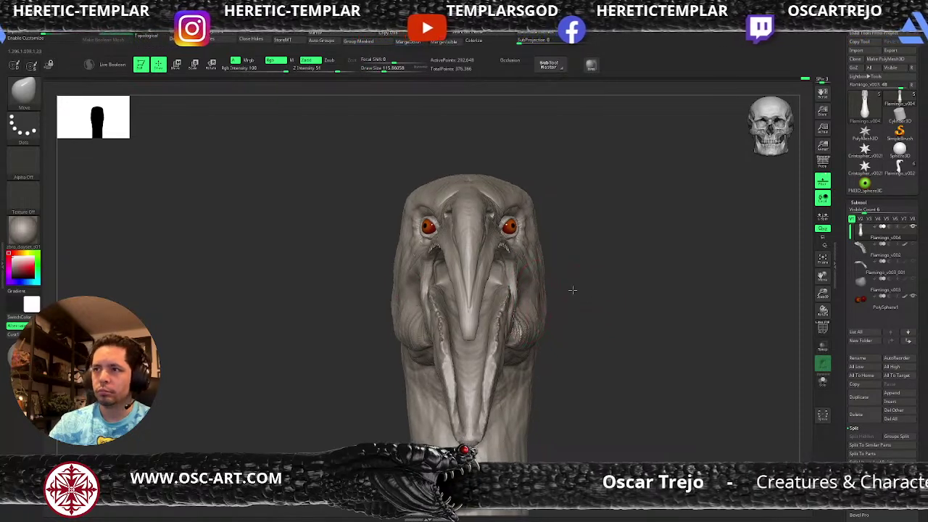
right_click_drag(585, 297, 674, 303)
key("s")
left_click_drag(675, 303, 686, 304)
Detail the stretched skin at the mouth corner with fine DamStandard and ClayBuildup strokes.
mouse_move(686, 305)
right_mouse_down("alt")
mouse_move(585, 279)
mouse_move(622, 290)
right_mouse_up("alt")
key("b")
key("d")
key("s")
key("s")
left_click_drag(509, 259, 503, 258)
key("b")
key("c")
key("b")
mouse_move(491, 276)
left_mouse_down()
mouse_move(491, 263)
mouse_move(469, 299)
mouse_move(466, 289)
left_mouse_up()
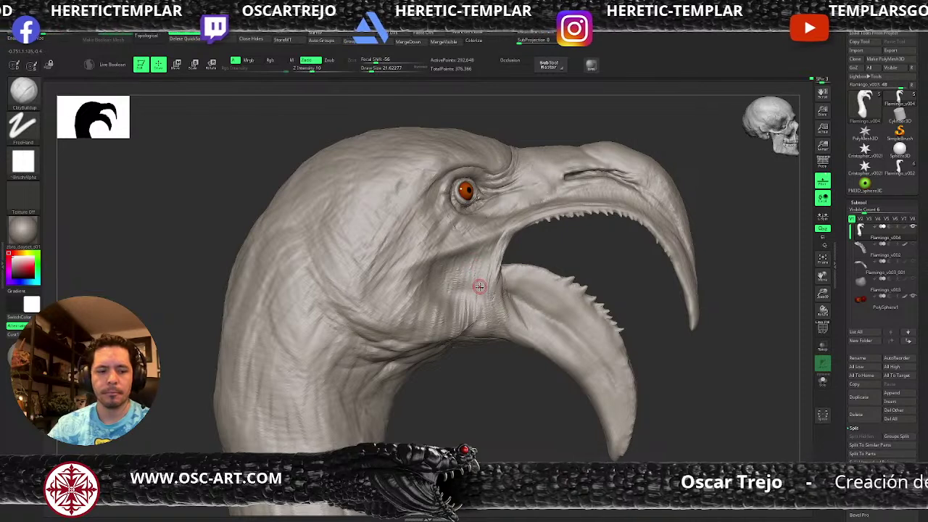
Smooth the skin where the lower beak joins the cheek, using Sculptris Pro to refine the mesh.
key("b")
key("d")
key("s")
key("shift")
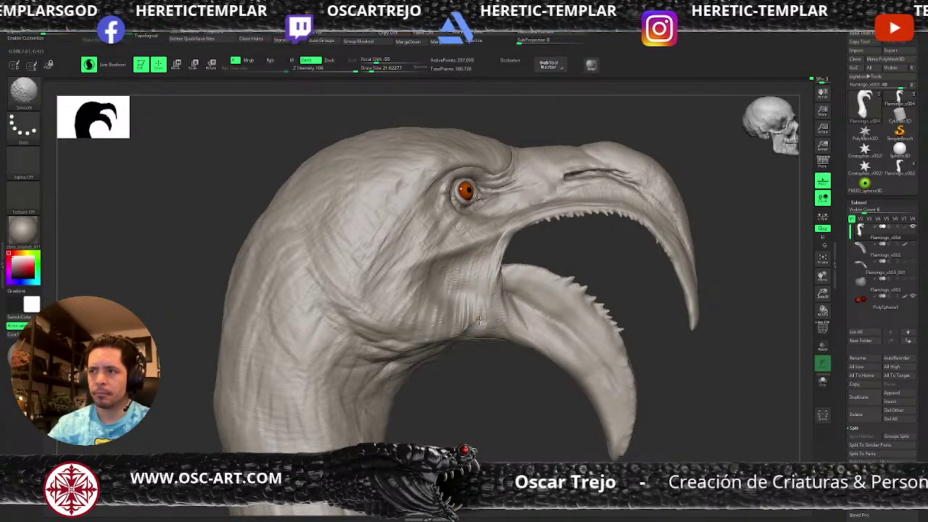
left_click_drag(461, 333, 518, 316, "shift")
key("backslash")
Sculpt fine ridges and creases at the lower beak's base with the ClayBuildup and DamStandard brushes.
key("s")
key("b")
key("c")
key("b")
key("s")
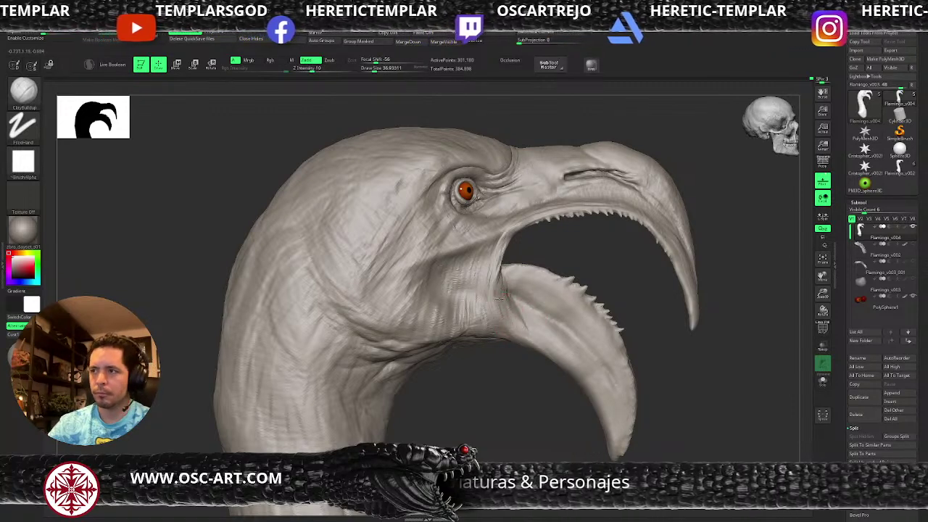
key("b")
key("d")
key("s")
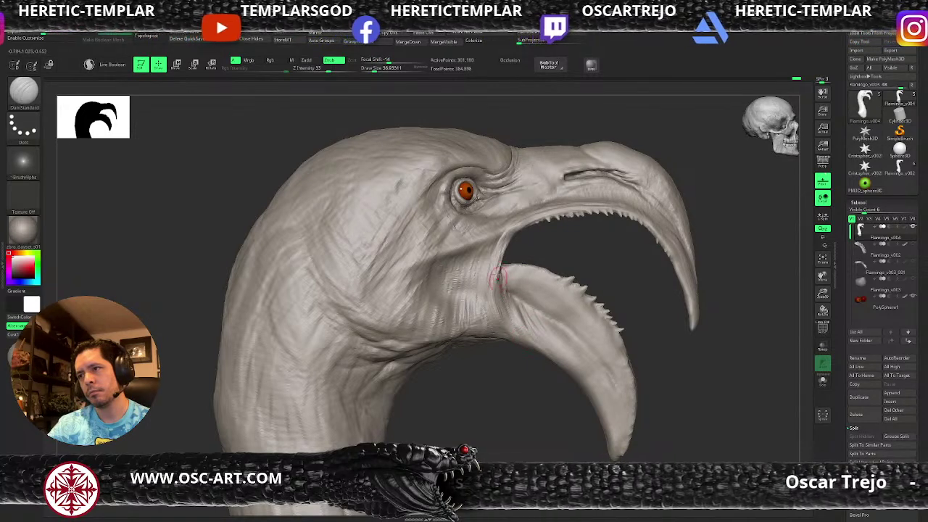
Refine the skin folds behind the jaw and on the upper neck with the Move and Standard brushes.
key("b")
key("m")
key("v")
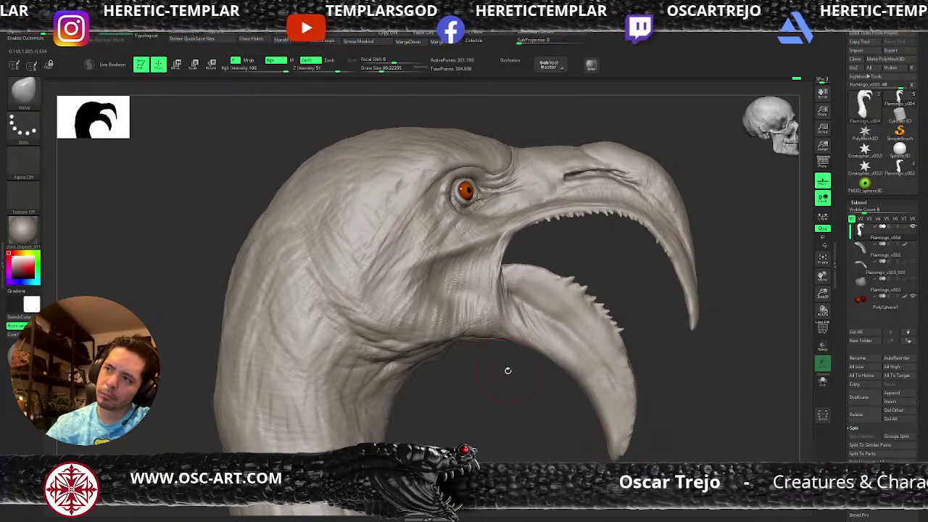
right_click_drag(507, 371, 494, 269, "ctrl")
mouse_move(643, 272)
right_mouse_down()
mouse_move(626, 269)
mouse_move(646, 269)
mouse_move(629, 338)
right_mouse_up()
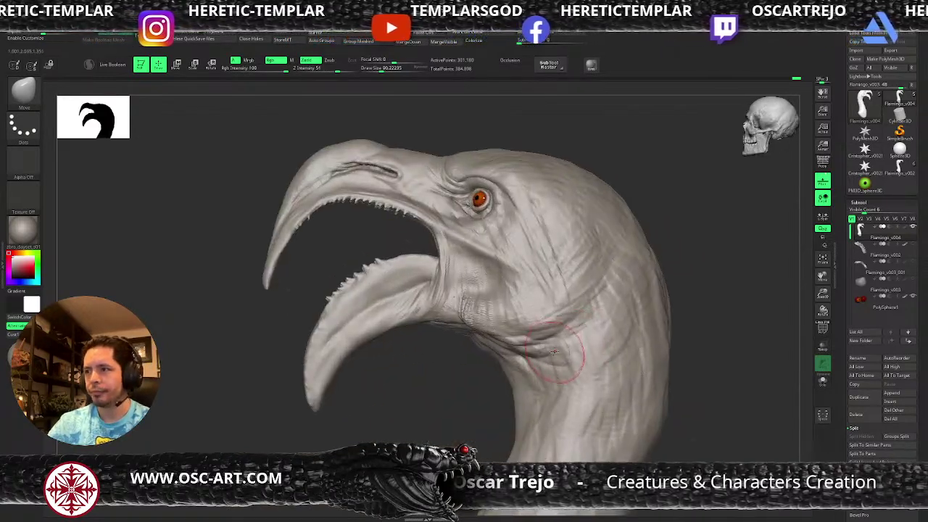
key("b")
key("s")
key("t")
key("s")
left_click_drag(540, 346, 537, 343)
left_click_drag(396, 397, 600, 423)
right_click_drag(600, 424, 519, 359, "ctrl")
Reshape the overall silhouette of the head and upper neck with a large Move brush.
key("b")
key("m")
key("v")
key("s")
left_click_drag(480, 310, 486, 310)
mouse_move(367, 294)
left_mouse_down()
mouse_move(453, 290)
mouse_move(498, 302)
left_mouse_up()
key("s")
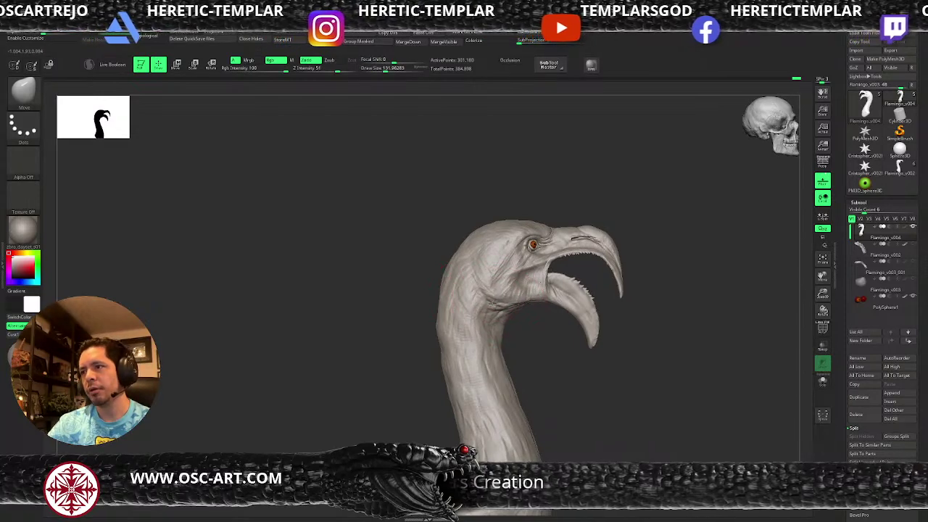
key("s")
mouse_move(478, 231)
left_mouse_down()
mouse_move(483, 256)
mouse_move(462, 271)
left_mouse_up()
Adjust the curve of the nape and the back of the head with the Move brush at varying sizes.
key("s")
key("s")
mouse_move(485, 314)
left_mouse_down()
mouse_move(452, 318)
mouse_move(436, 282)
left_mouse_up()
key("s")
right_click_drag(435, 282, 314, 297, "alt")
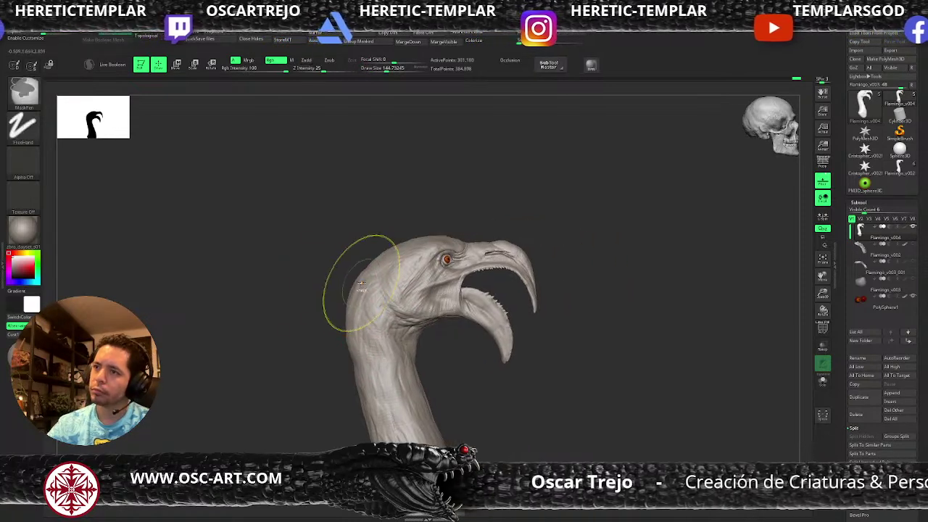
left_click_drag(350, 319, 343, 310)
key("s")
left_click_drag(436, 337, 430, 338)
right_click_drag(562, 339, 622, 282, "alt")
Smooth the upper beak and reshape its top profile around the nostril with the Move brush.
key("shift")
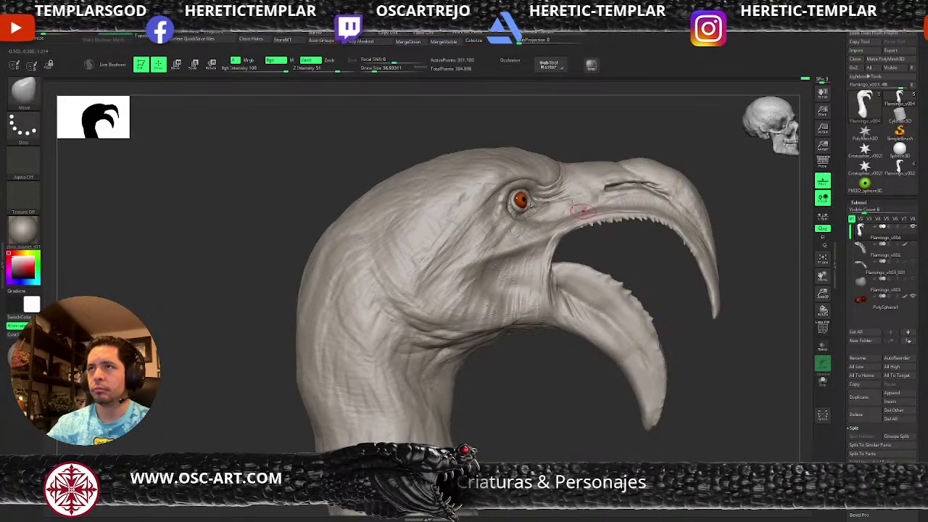
key("shift")
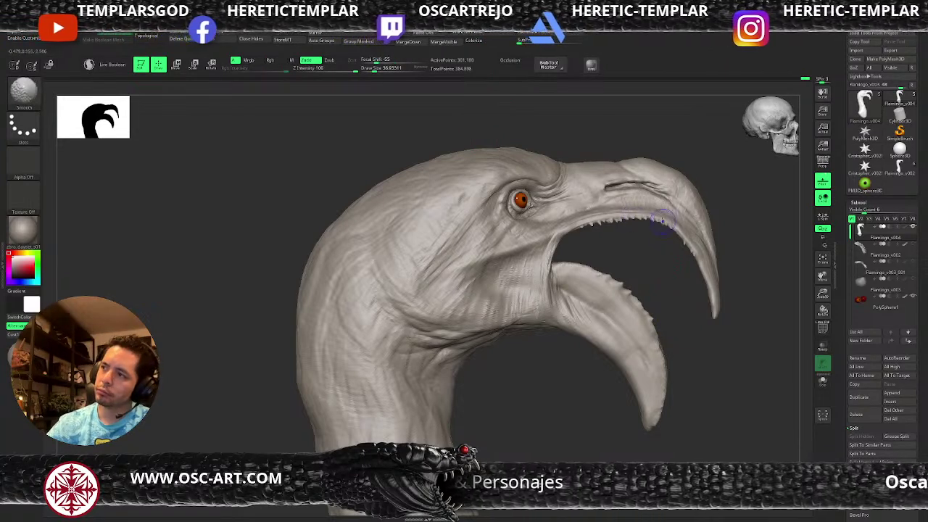
mouse_move(636, 259)
left_mouse_down("alt")
mouse_move(671, 317)
mouse_move(704, 329)
mouse_move(575, 340)
mouse_move(367, 326)
mouse_move(364, 300)
mouse_move(373, 391)
mouse_move(428, 383)
left_mouse_up("alt")
key("s")
left_click(458, 297)
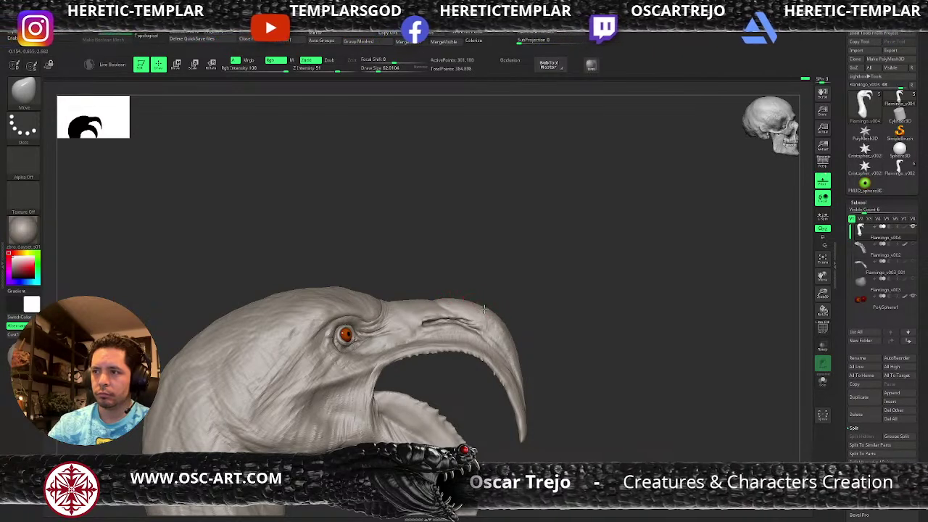
mouse_move(554, 302)
left_mouse_down()
mouse_move(541, 275)
mouse_move(549, 288)
mouse_move(577, 284)
mouse_move(581, 348)
left_mouse_up()
Detail the upper beak and the inner surface of the lower beak with the DamStandard and ClayBuildup brushes.
key("b")
key("d")
key("s")
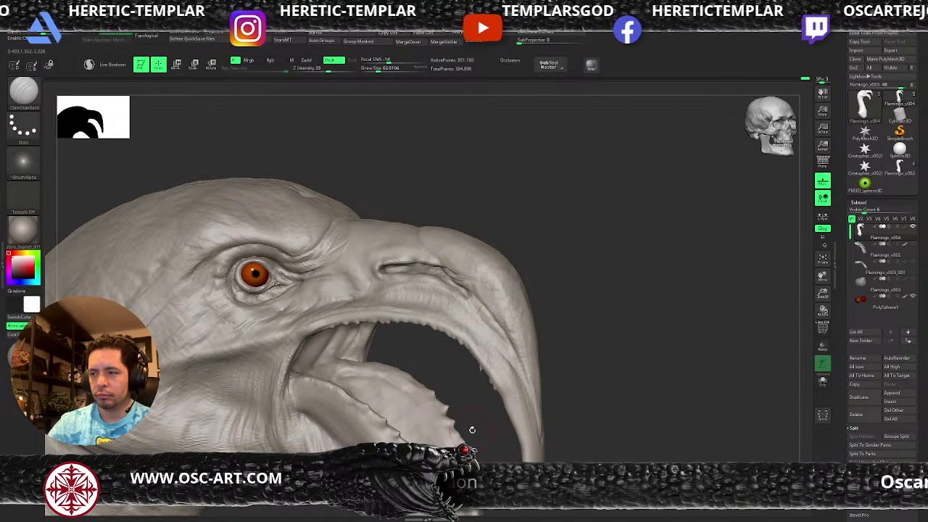
left_click_drag(472, 428, 405, 433)
key("b")
key("c")
key("b")
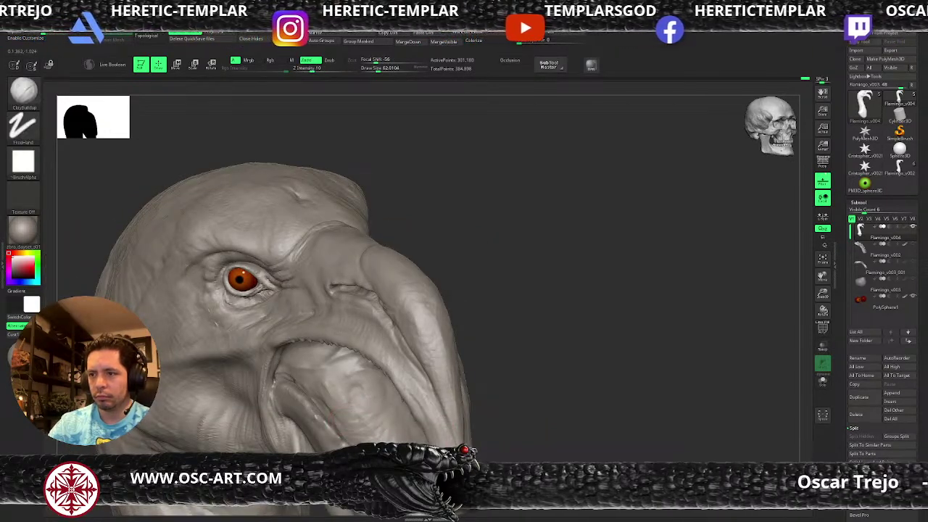
left_click_drag(406, 507, 404, 359, "alt")
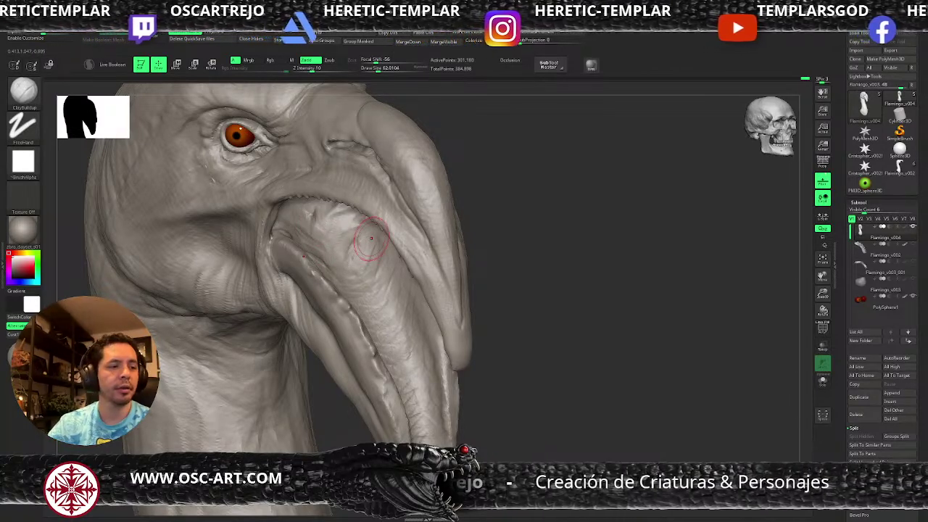
left_click_drag(599, 338, 585, 295)
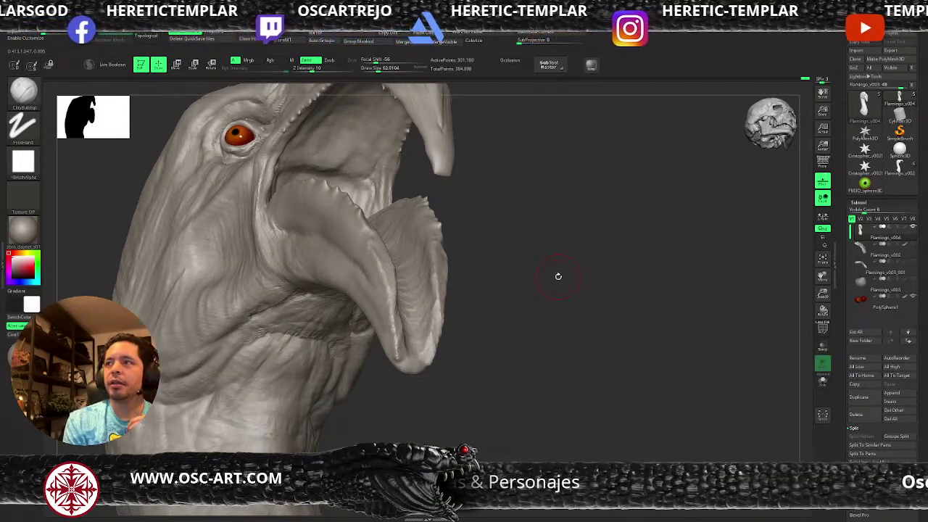
Try to reshape the tip of the upper beak with the Move brush, and undo the last stroke.
mouse_move(580, 285)
left_mouse_down()
mouse_move(566, 293)
mouse_move(560, 267)
left_mouse_up()
key("b")
key("m")
key("v")
key("s")
left_click(508, 201)
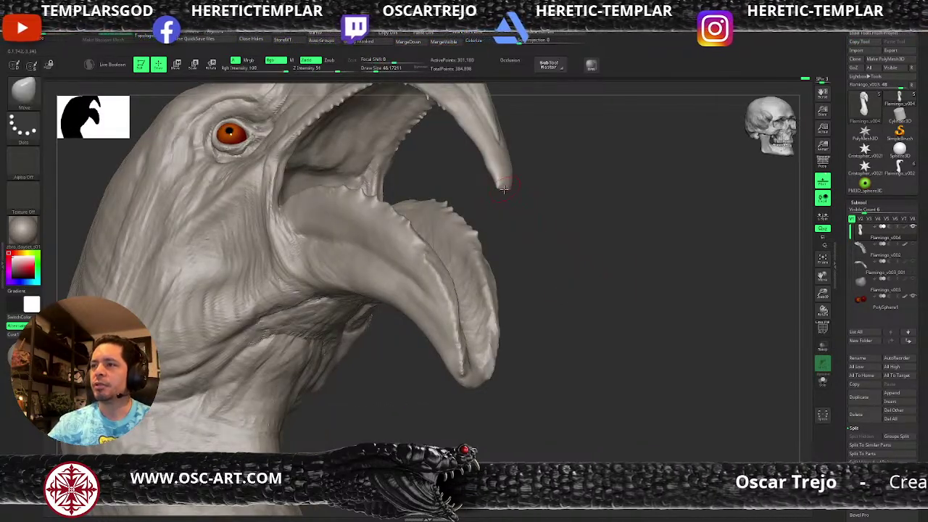
key("shift")
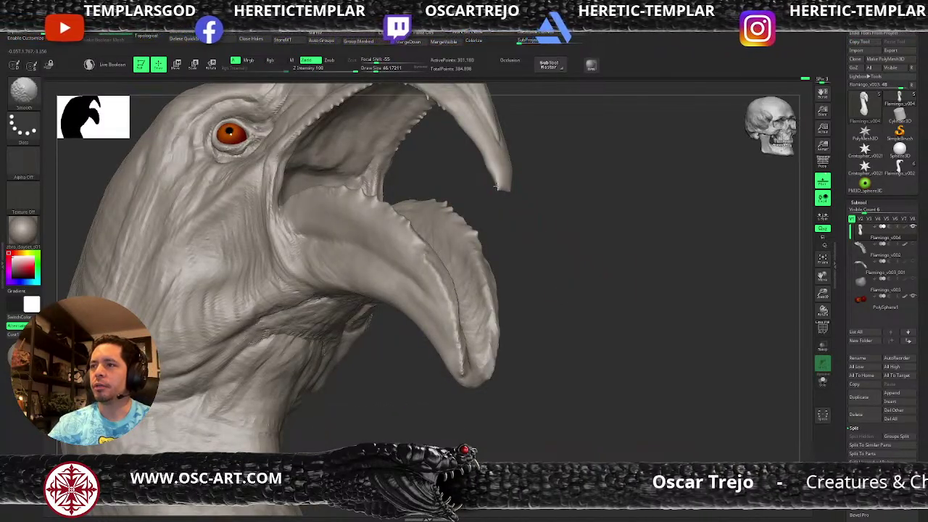
key("ctrl+z")
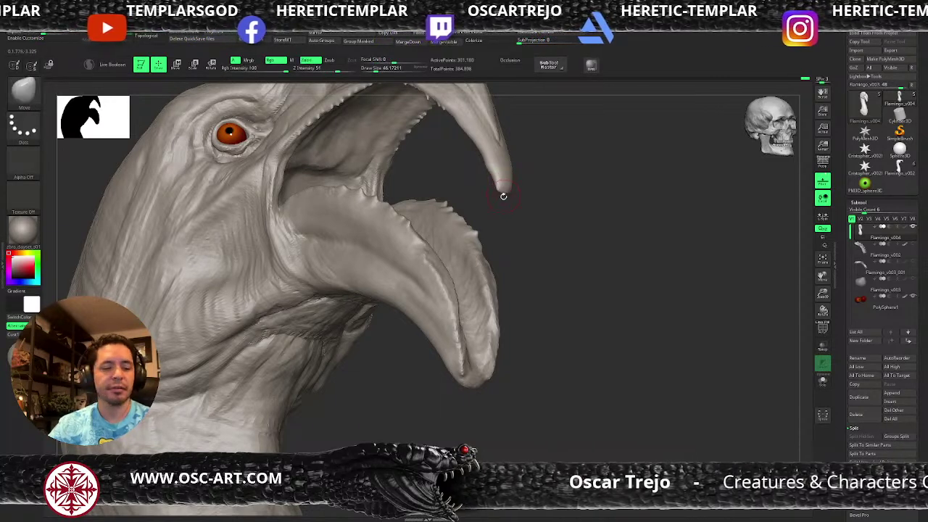
Refine the upper beak's tip with the DamStandard and Smooth brushes.
key("b")
key("d")
key("s")
key("shift")
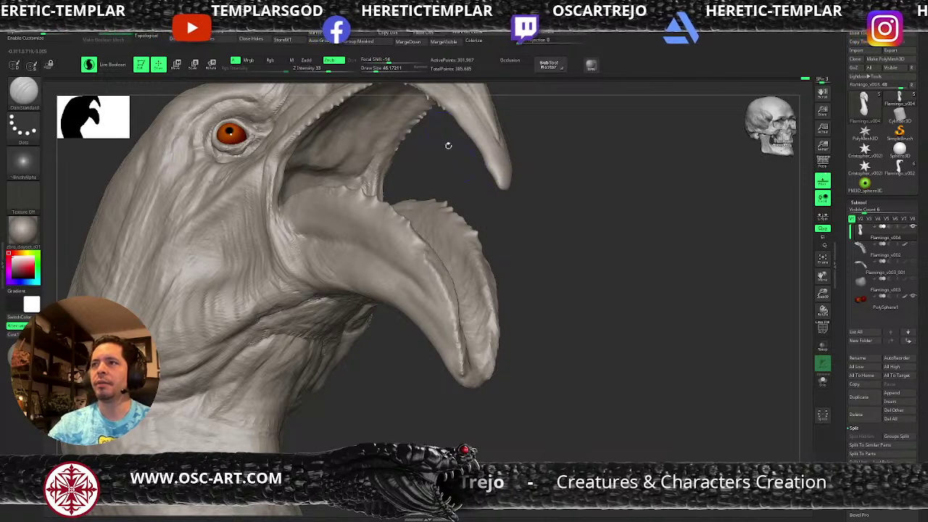
left_click_drag(549, 245, 545, 241, "shift")
left_click_drag(646, 227, 618, 283, "alt")
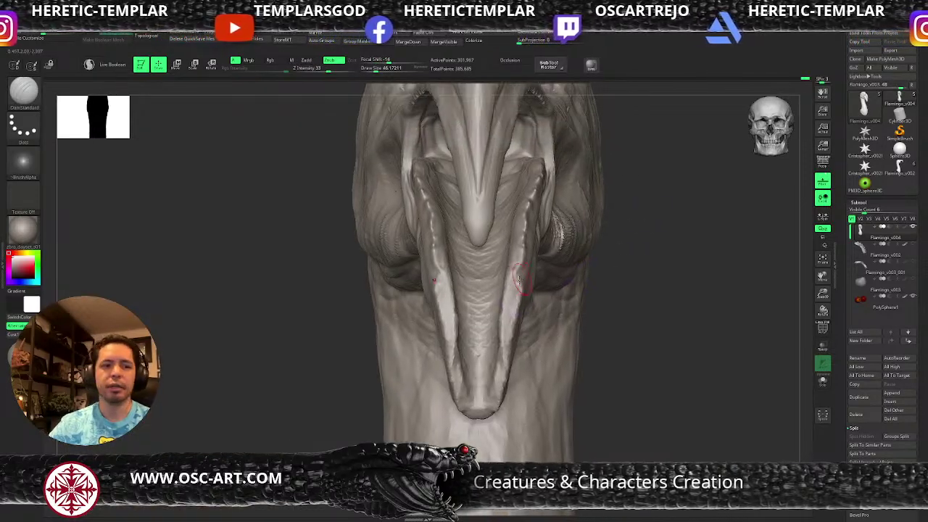
Adjust the width of the upper beak's tip symmetrically in front view with the Move brush.
key("b")
key("m")
key("v")
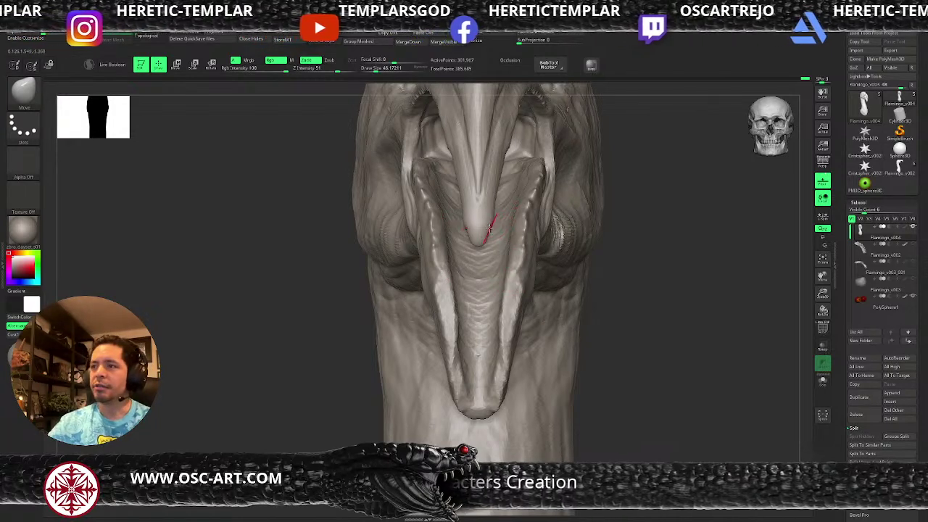
key("s")
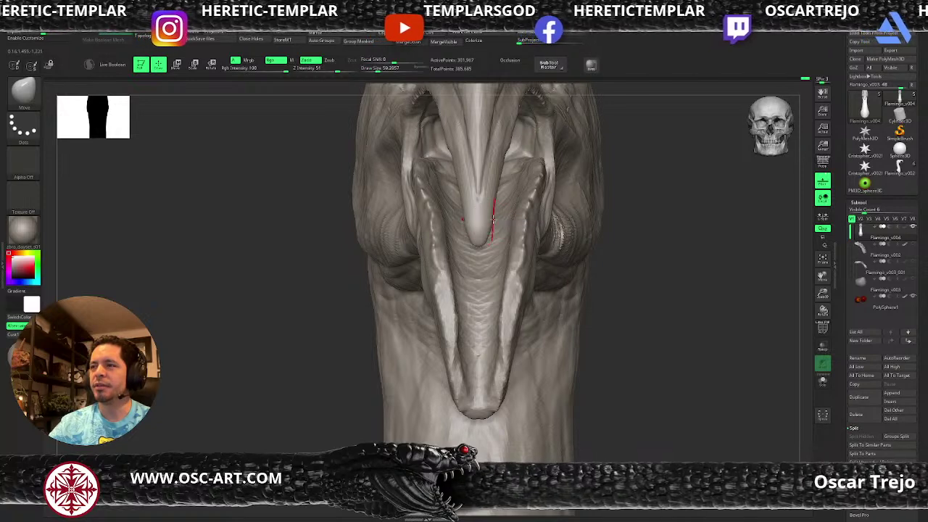
left_click_drag(611, 251, 582, 258, "alt")
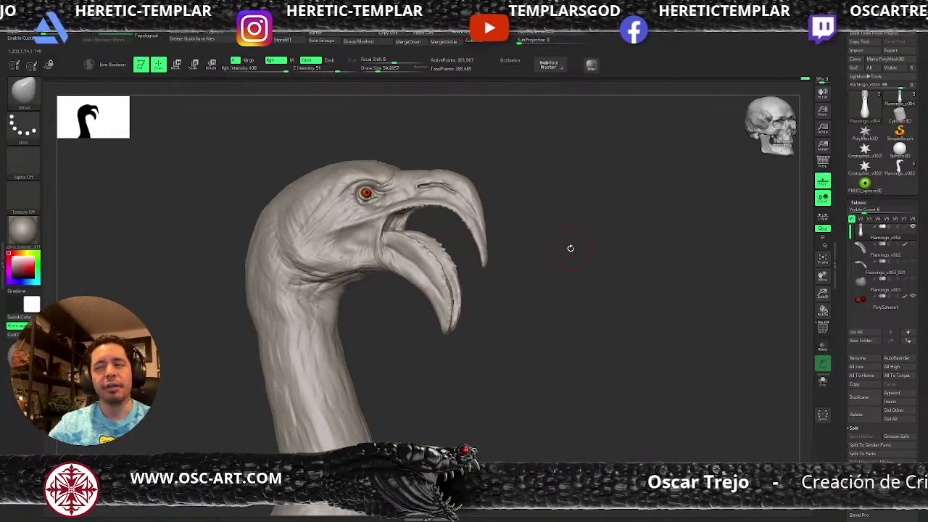
mouse_move(511, 275)
left_mouse_down("alt")
mouse_move(569, 379)
mouse_move(549, 321)
left_mouse_up("alt")
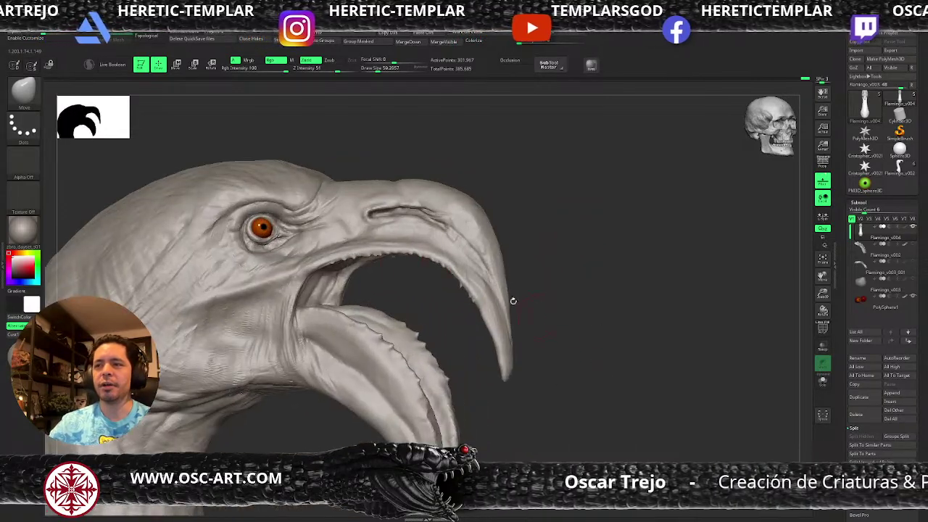
Define the cheek folds between the eye and the mouth corner with the Standard, DamStandard and ClayBuildup brushes.
key("b")
key("s")
key("t")
key("s")
key("b")
key("d")
key("s")
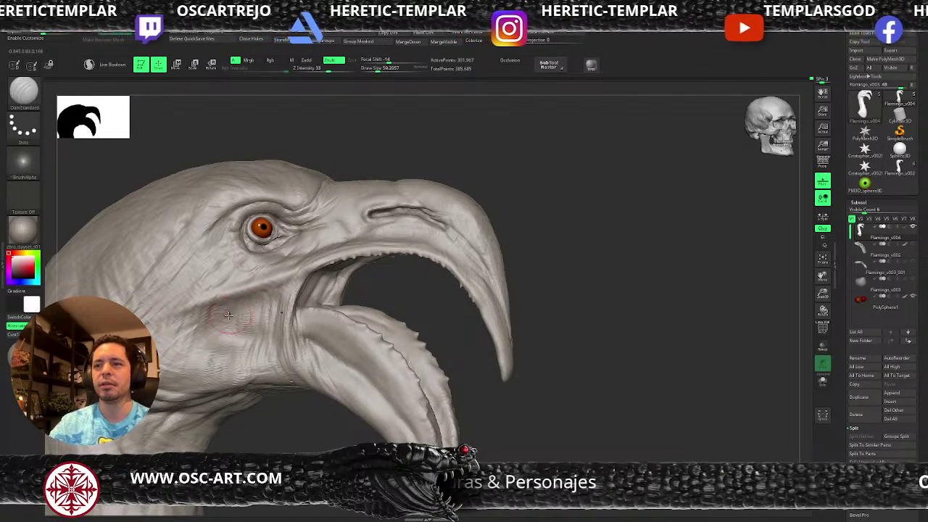
key("b")
key("c")
key("b")
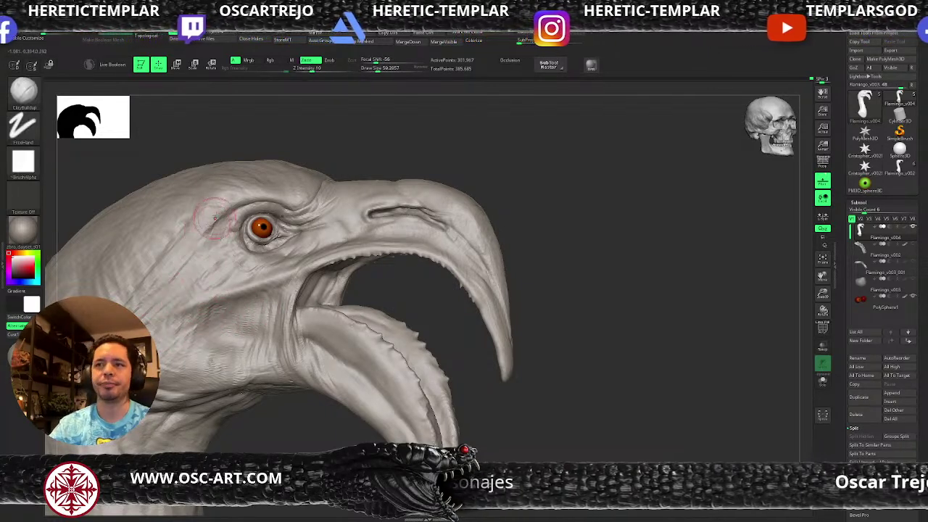
Sculpt the brow above the eye and its edge toward the beak with the Standard brush.
key("b")
key("s")
key("t")
key("bracketright")
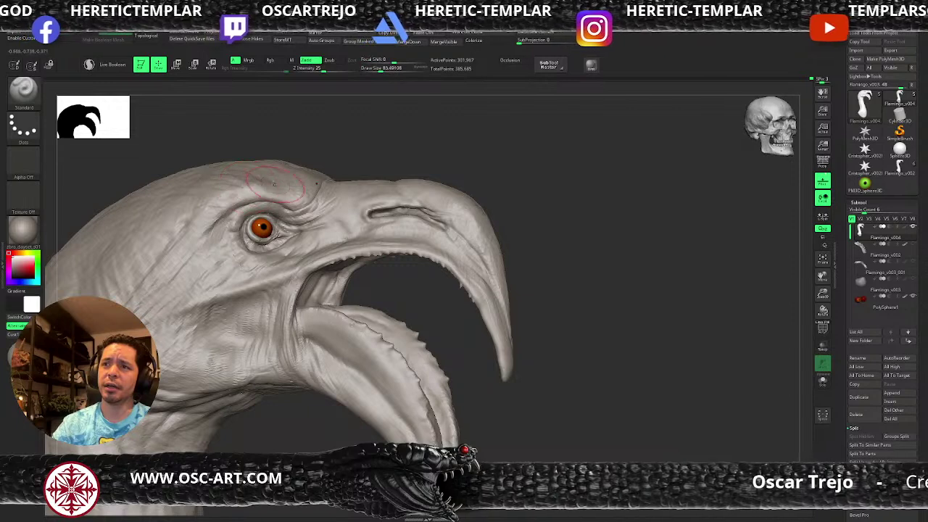
key("bracketleft")
key("bracketleft")
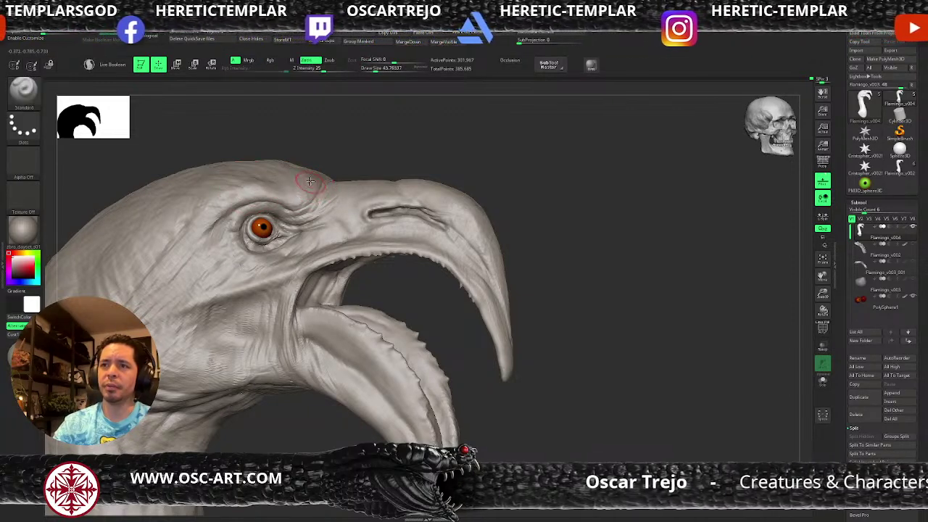
Build up the form behind the eye and along the beak's bridge with the ClayBuildup brush.
key("b")
key("c")
key("b")
key("bracketright")
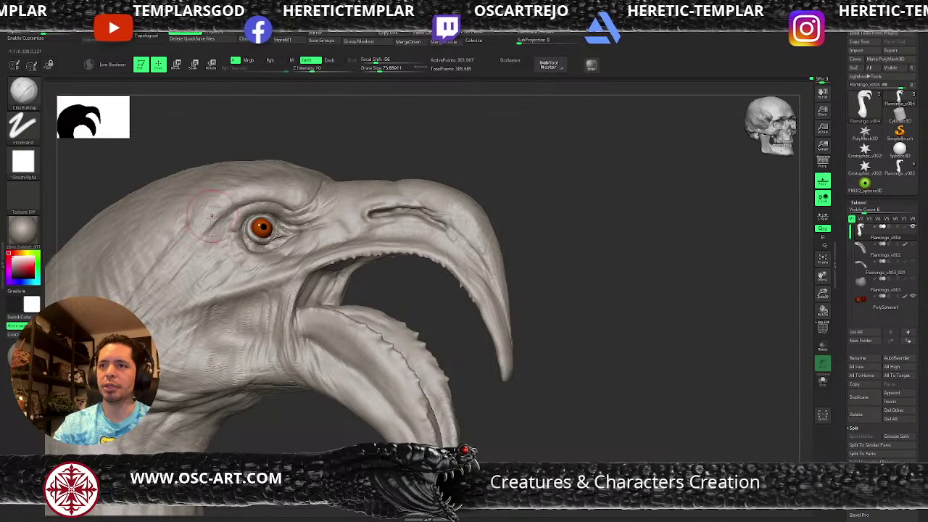
mouse_move(425, 161)
left_mouse_down()
mouse_move(522, 166)
mouse_move(464, 181)
left_mouse_up()
key("s")
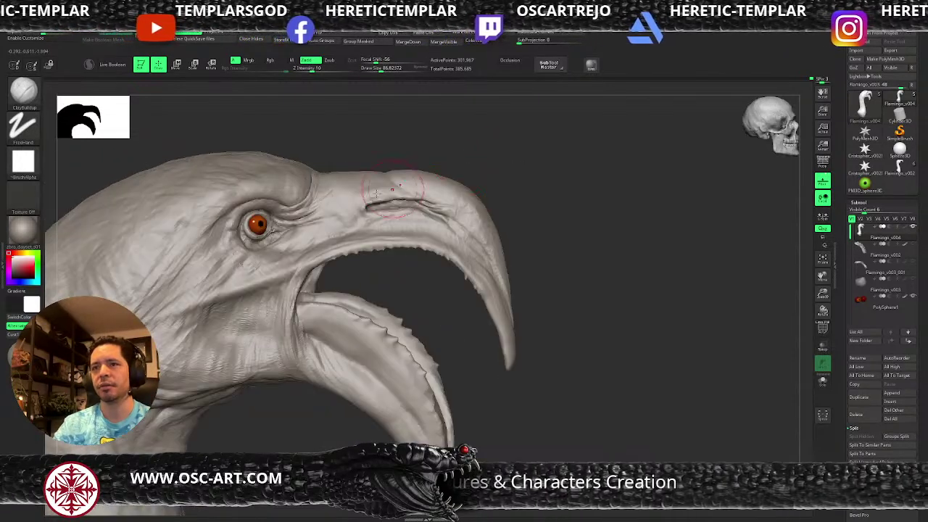
Sculpt the fold above the eyelid with a small Standard brush and soften it with the Smooth brush.
key("b")
key("s")
key("t")
key("bracketleft")
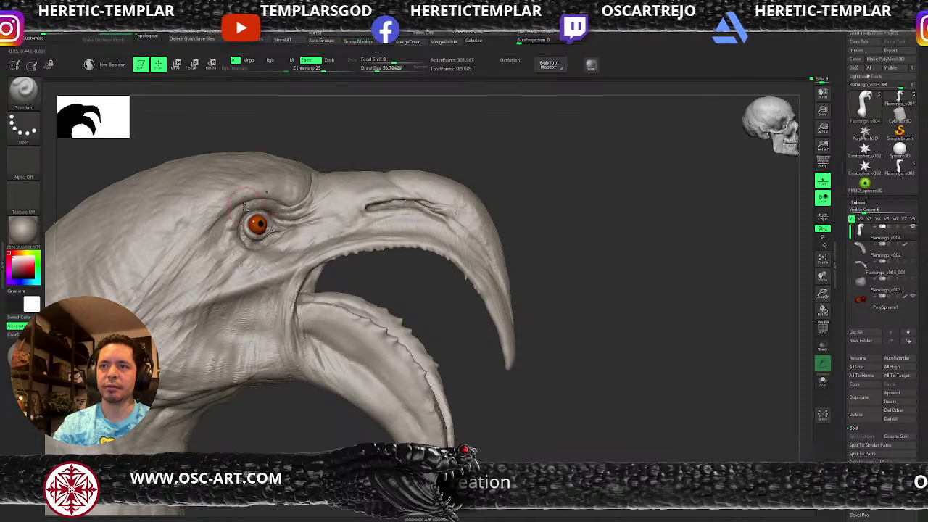
key("bracketleft")
key("bracketleft")
key("bracketleft")
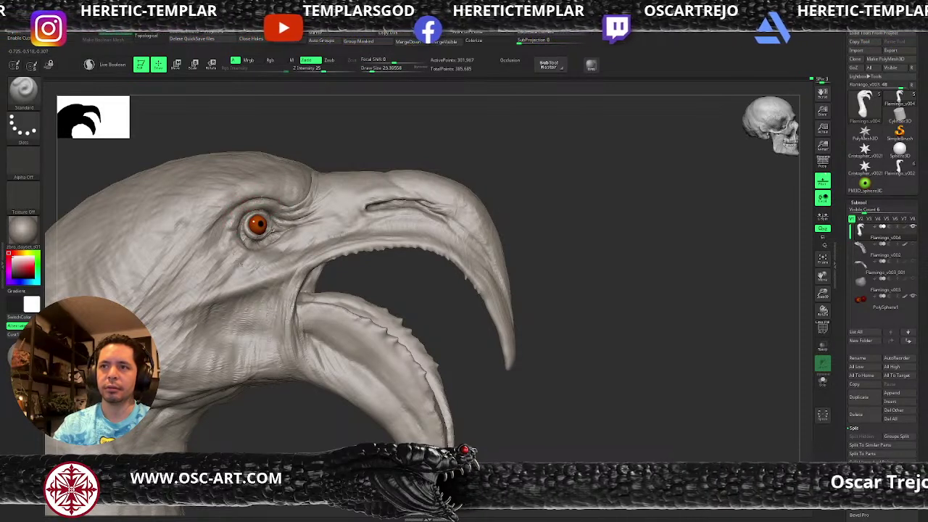
key("bracketright")
key("bracketright")
key("shift")
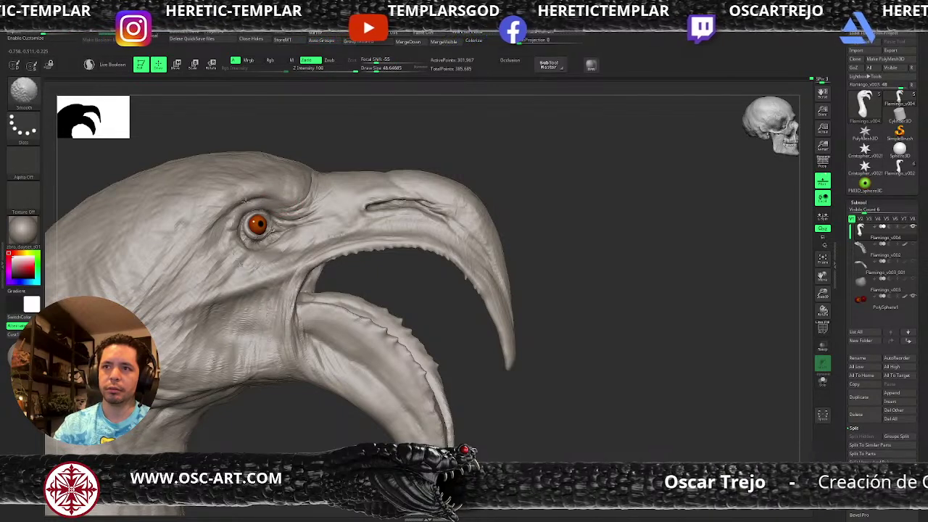
key("bracketleft")
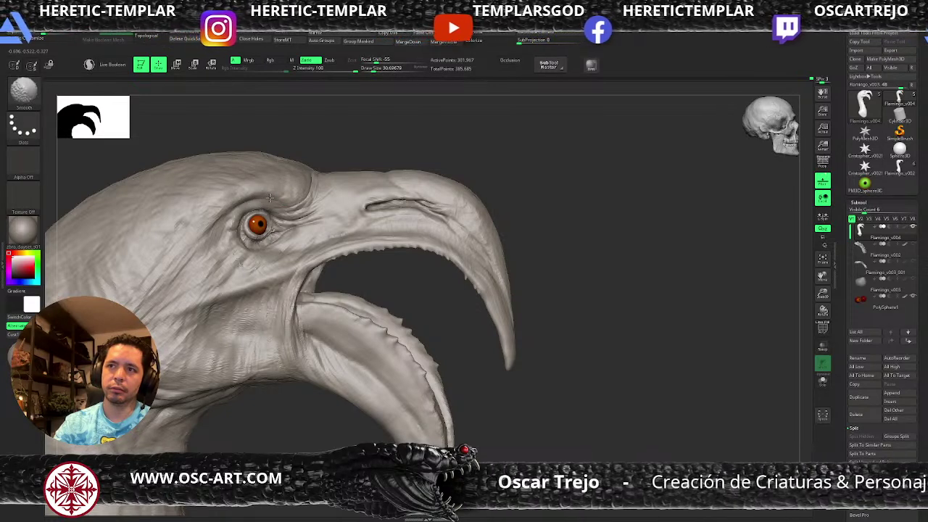
Mask the skin around the eye and pull the brow over it with a large Move brush.
mouse_move(357, 133)
left_mouse_down("alt")
mouse_move(340, 163)
mouse_move(323, 145)
left_mouse_up("alt")
mouse_move(278, 223)
left_mouse_down("ctrl")
mouse_move(239, 246)
mouse_move(274, 220)
mouse_move(264, 226)
mouse_move(274, 230)
left_mouse_up("ctrl")
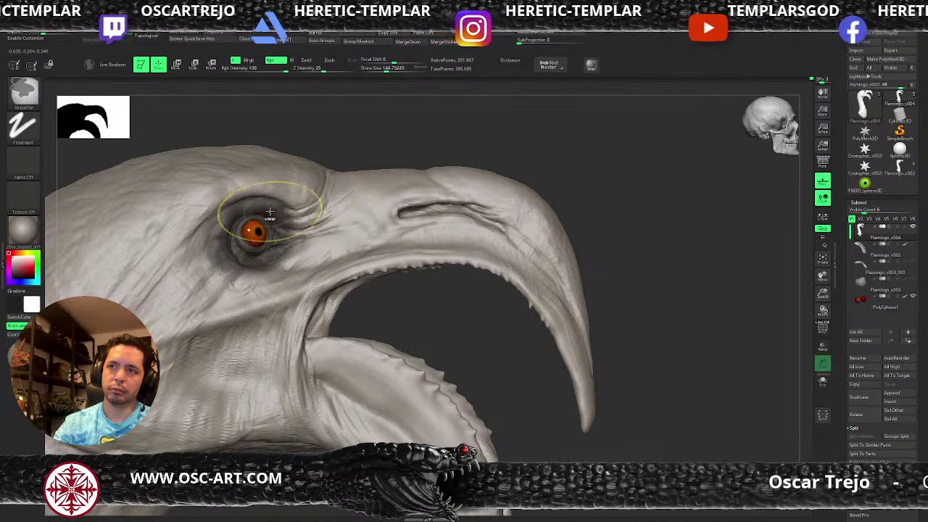
key("s")
left_click_drag(272, 210, 273, 207)
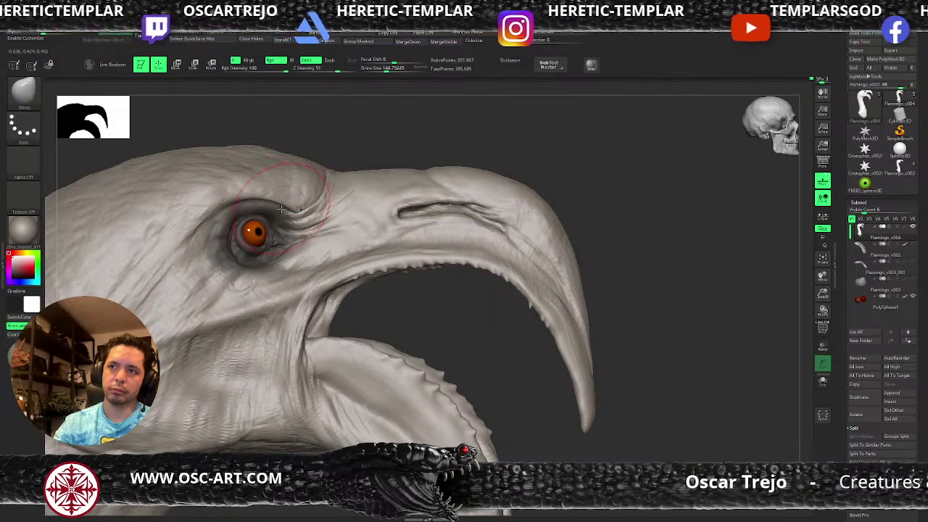
mouse_move(349, 135)
left_mouse_down()
mouse_move(358, 128)
mouse_move(352, 132)
left_mouse_up()
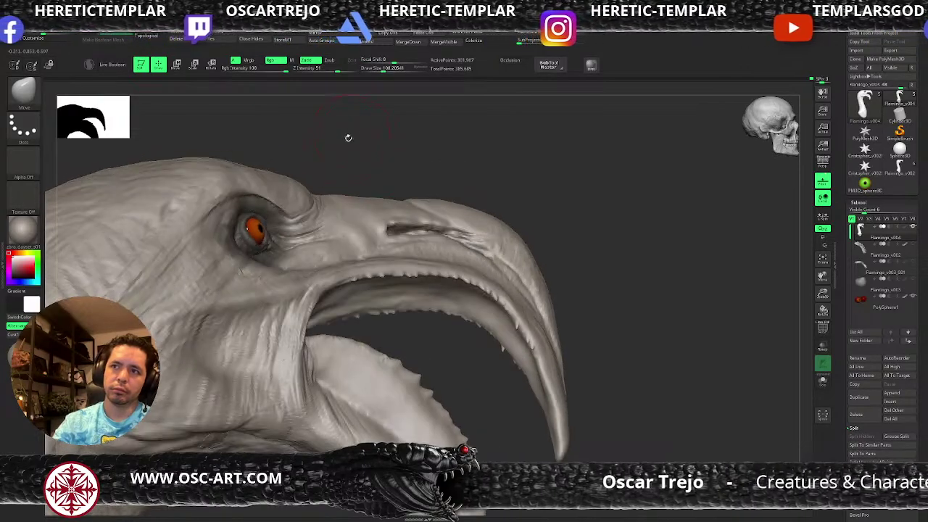
Add volume to the brow ridge over the masked eye with the Inflat brush and smooth its surface.
key("b")
key("i")
key("n")
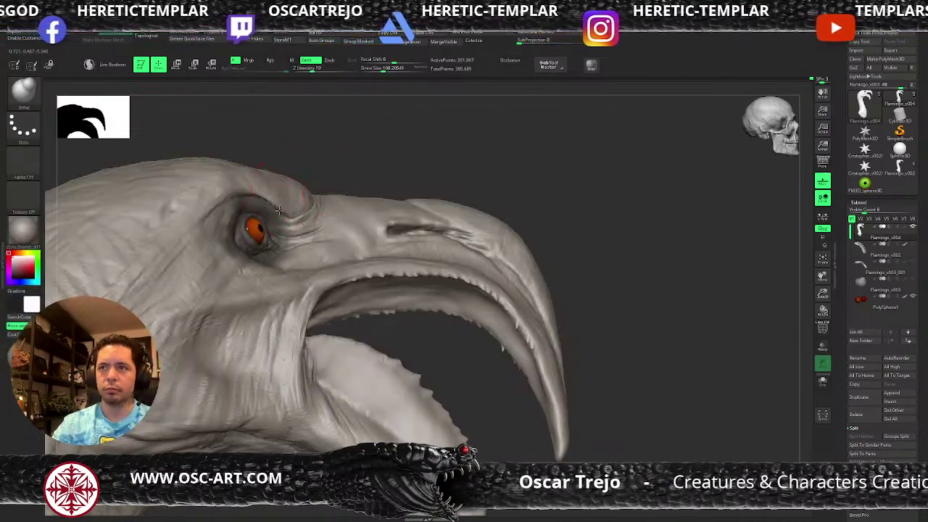
left_click_drag(342, 159, 351, 157)
left_click_drag(292, 183, 274, 190, "shift")
left_click_drag(380, 140, 362, 144, "alt")
key("ctrl")
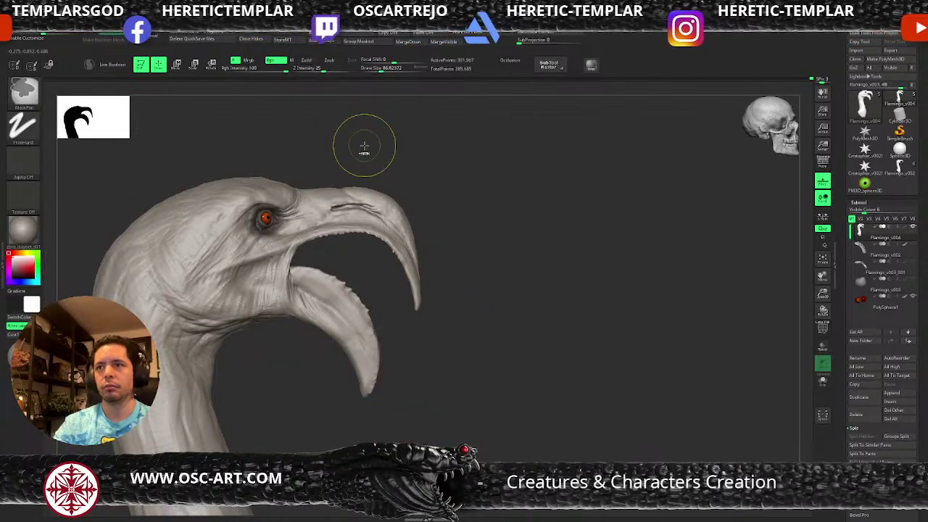
Carve the crease above the upper eyelid with a small DamStandard brush and soften it with the Smooth brush.
key("bracketleft")
key("bracketleft")
key("bracketleft")
key("bracketleft")
key("bracketleft")
key("bracketleft")
mouse_move(333, 147)
left_mouse_down("alt")
mouse_move(379, 146)
mouse_move(369, 133)
mouse_move(271, 190)
left_mouse_up("alt")
key("shift")
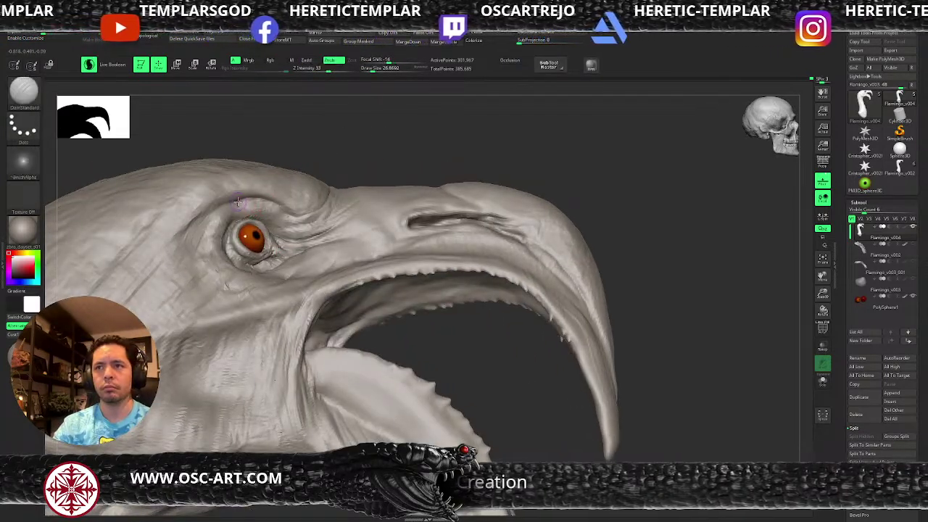
key("shift")
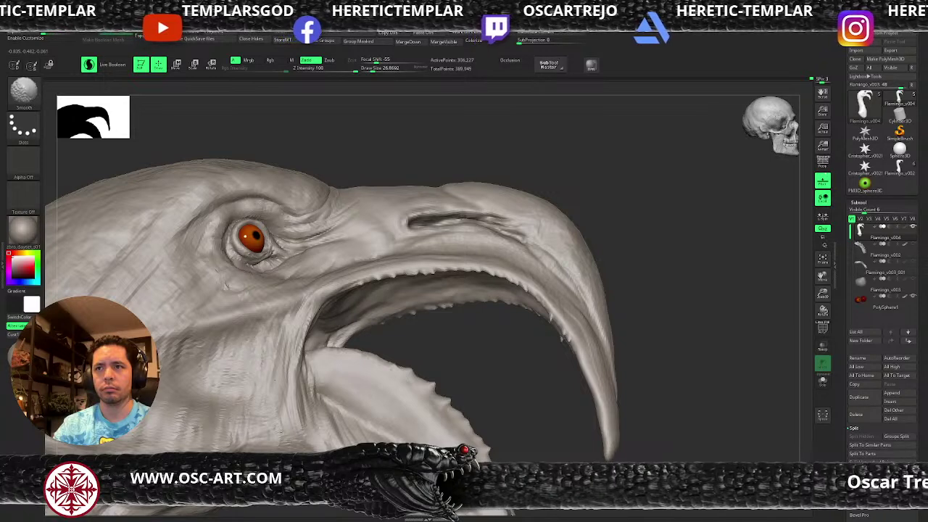
key("shift")
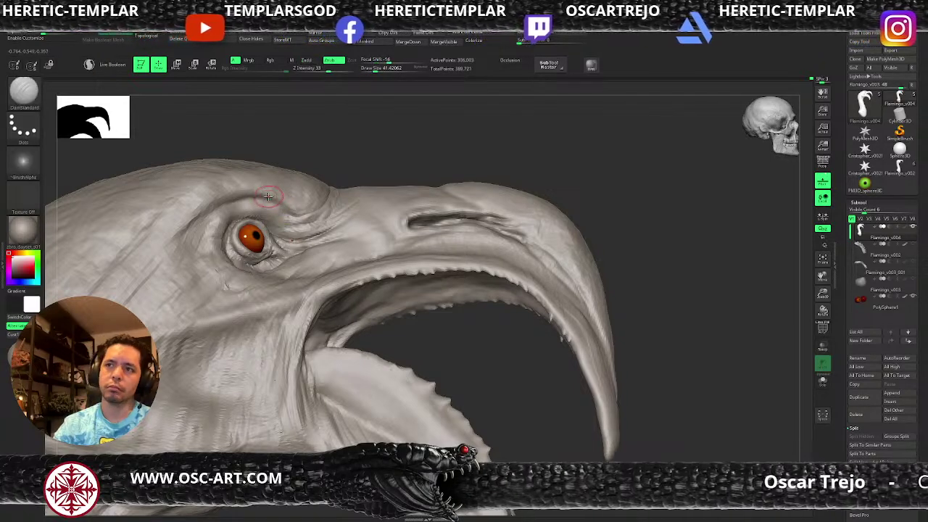
mouse_move(268, 196)
left_mouse_down()
mouse_move(315, 145)
mouse_move(307, 209)
left_mouse_up()
Build up the brow fold between the eye and the base of the beak with the ClayBuildup brush.
key("b")
key("c")
key("b")
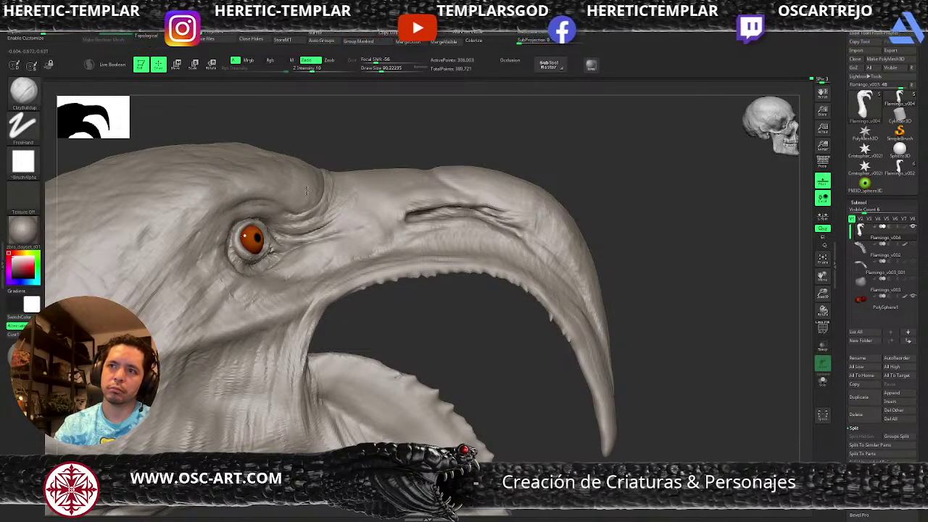
Try to adjust the cheek and jaw with the Move brush and undo the last stroke.
mouse_move(354, 149)
left_mouse_down("alt")
mouse_move(309, 155)
mouse_move(298, 179)
mouse_move(338, 153)
mouse_move(406, 172)
left_mouse_up("alt")
key("b")
key("m")
key("v")
key("s")
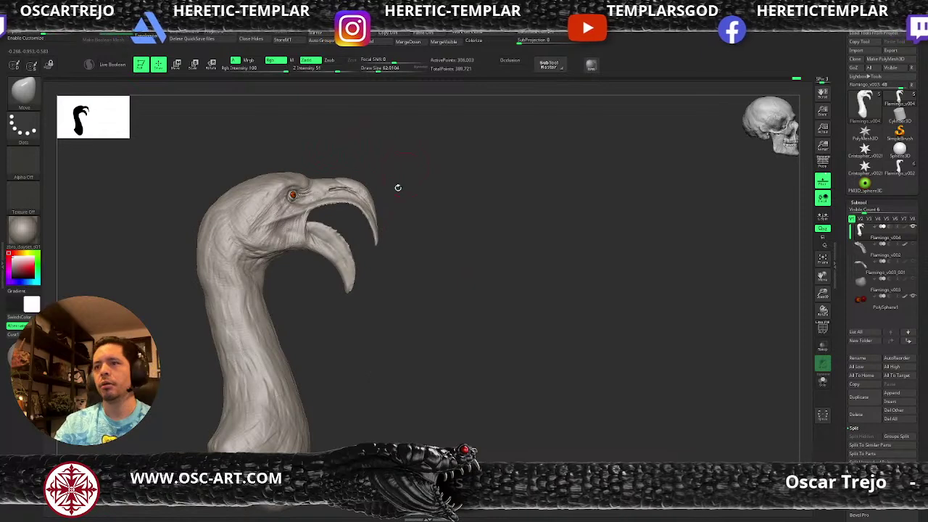
mouse_move(447, 335)
left_mouse_down()
mouse_move(437, 340)
mouse_move(435, 326)
mouse_move(460, 315)
mouse_move(511, 332)
mouse_move(493, 330)
left_mouse_up()
left_click_drag(354, 267, 336, 260)
key("ctrl+z")
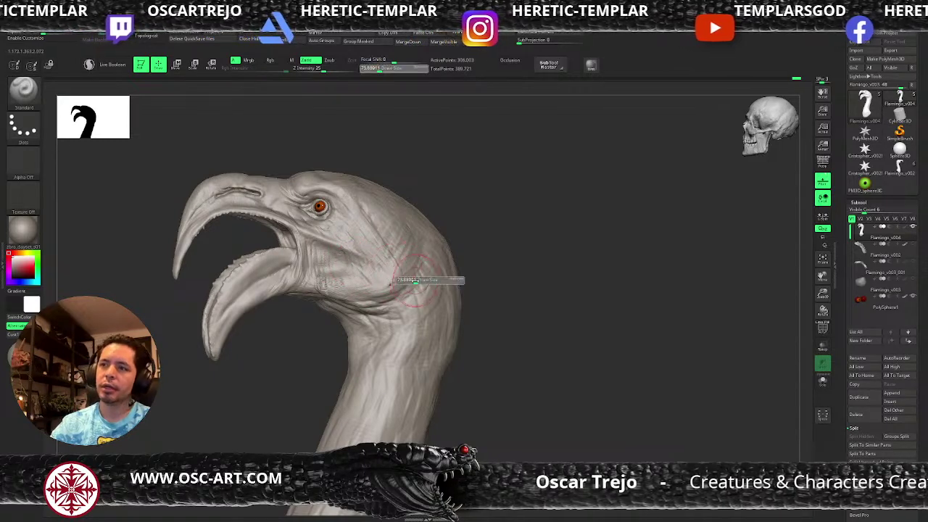
Carve skin creases along the underside of the jaw with the DamStandard brush.
key("b")
key("d")
key("s")
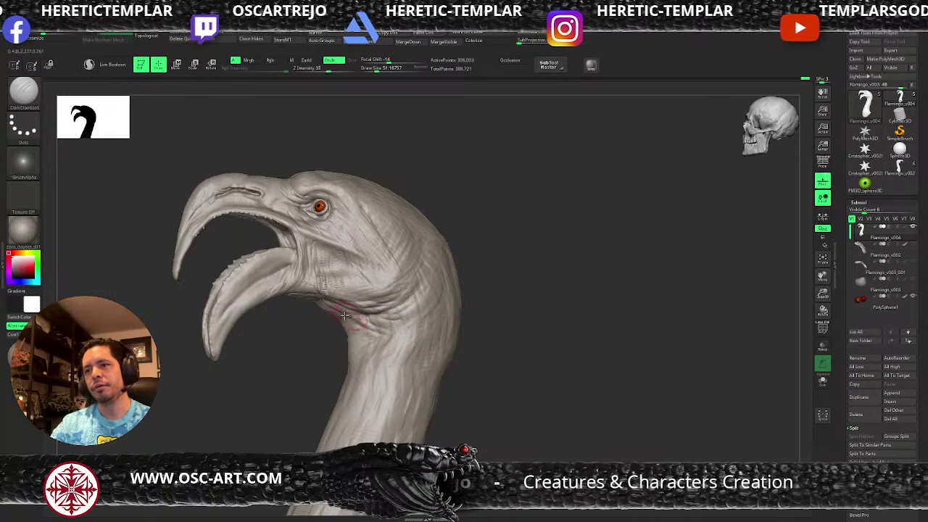
mouse_move(358, 325)
right_mouse_down()
mouse_move(394, 352)
mouse_move(343, 329)
right_mouse_up()
Adjust the throat contour below the jaw with the Move brush.
key("b")
key("m")
key("v")
key("s")
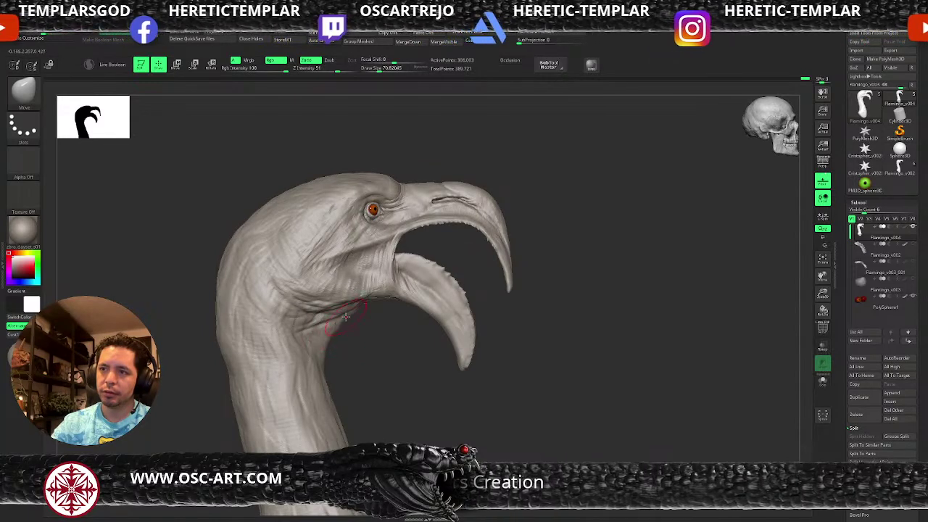
Turn on the polypaint display of the head and check its colors from several angles.
left_click(490, 41)
left_click_drag(546, 168, 532, 196)
left_click_drag(519, 266, 573, 218)
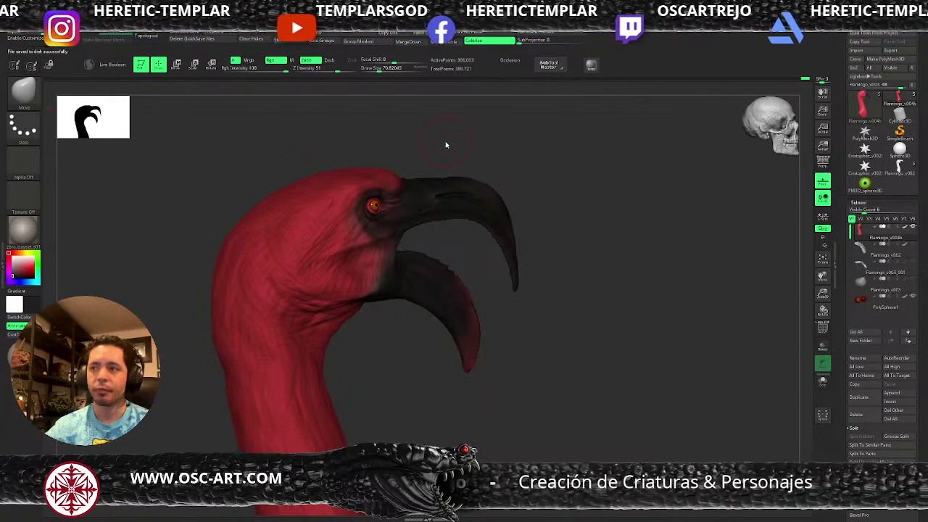
left_click_drag(577, 203, 542, 204)
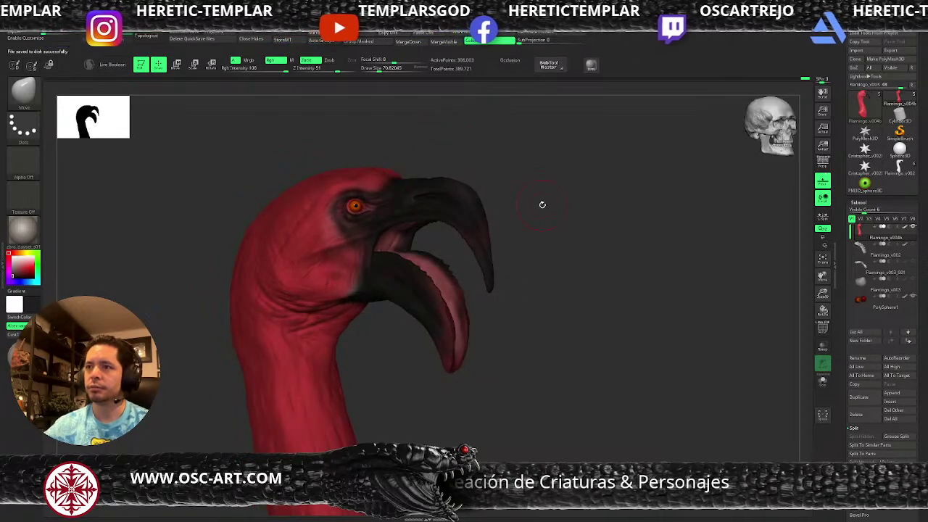
left_click_drag(534, 292, 524, 287)
Paint black from the eye and beak base across the cheek with the Paint brush, varying the brush size.
key("b")
key("p")
key("a")
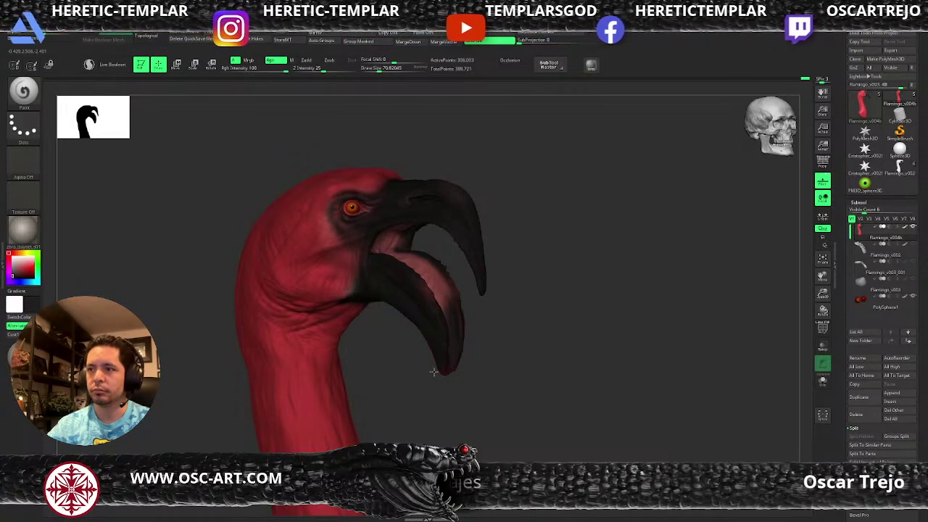
left_click_drag(473, 359, 503, 344)
mouse_move(433, 362)
left_mouse_down()
mouse_move(446, 320)
mouse_move(493, 330)
mouse_move(555, 283)
mouse_move(390, 258)
left_mouse_up()
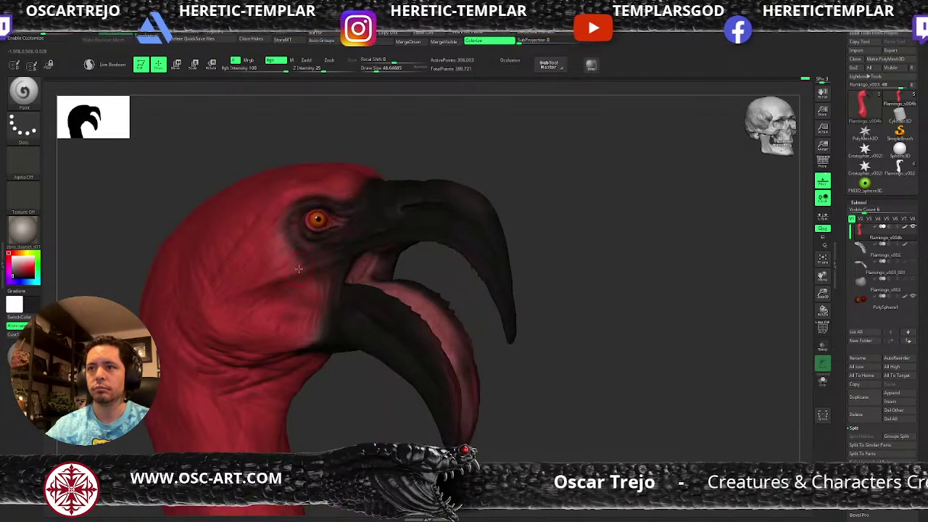
key("v")
mouse_move(295, 271)
left_mouse_down()
mouse_move(321, 261)
mouse_move(306, 264)
left_mouse_up()
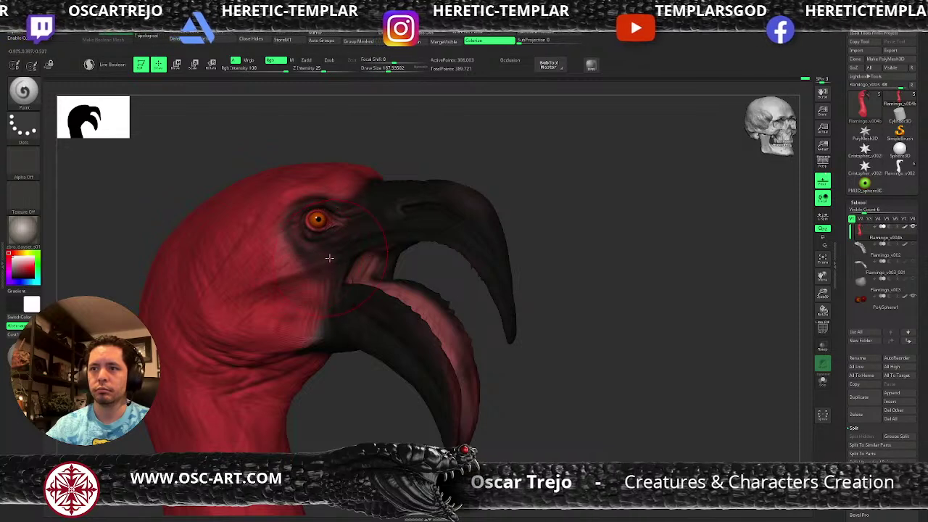
key("s")
left_click_drag(285, 293, 286, 294)
mouse_move(287, 310)
left_mouse_down()
mouse_move(302, 319)
mouse_move(296, 332)
mouse_move(294, 314)
left_mouse_up()
key("s")
mouse_move(293, 274)
left_mouse_down()
mouse_move(277, 249)
mouse_move(250, 277)
mouse_move(285, 289)
left_mouse_up()
key("s")
left_click_drag(250, 314, 231, 325)
Extend the dark shading over the lower cheek and jaw with a large Paint brush.
left_click_drag(551, 298, 485, 280, "alt")
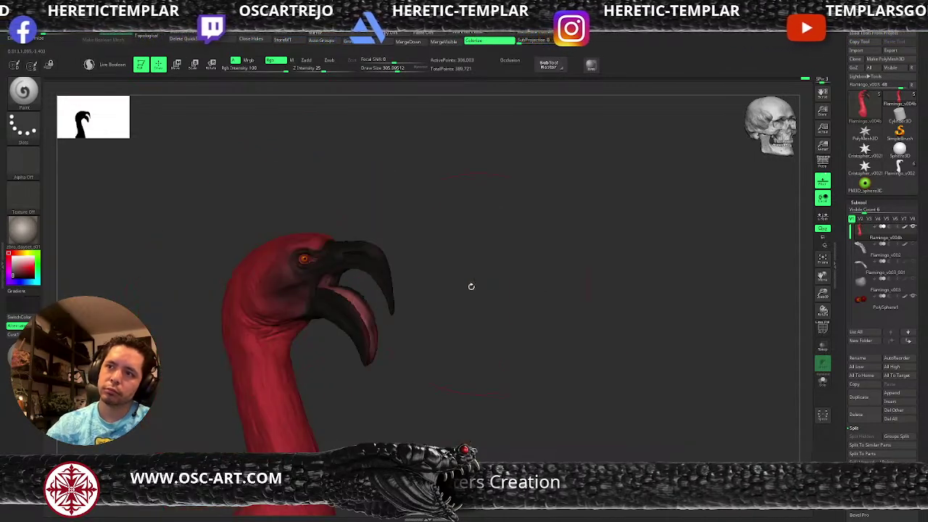
key("s")
left_click_drag(336, 341, 311, 365)
mouse_move(274, 337)
left_mouse_down()
mouse_move(263, 386)
mouse_move(256, 364)
mouse_move(270, 323)
left_mouse_up()
key("s")
key("s")
key("s")
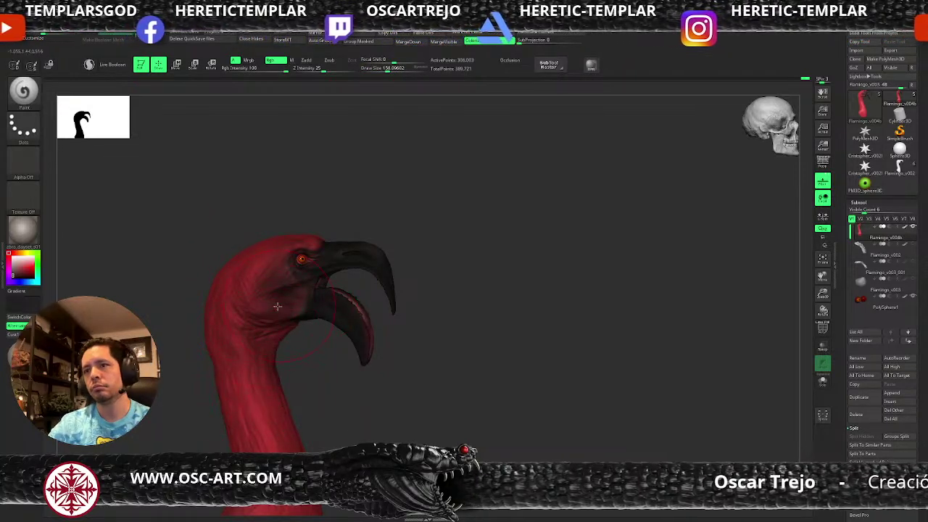
Sample the red skin color and paint it back over the darkened cheek and jaw.
right_click_drag(359, 259, 351, 301, "ctrl")
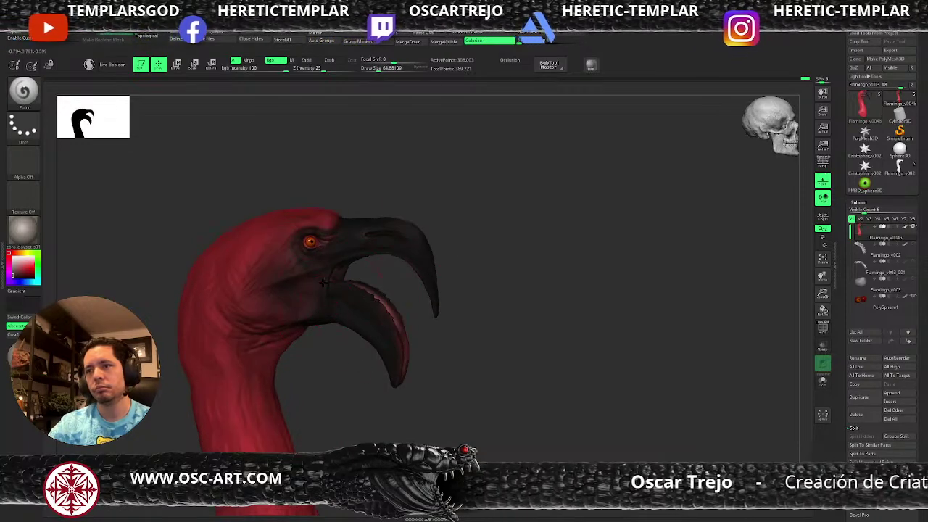
key("c")
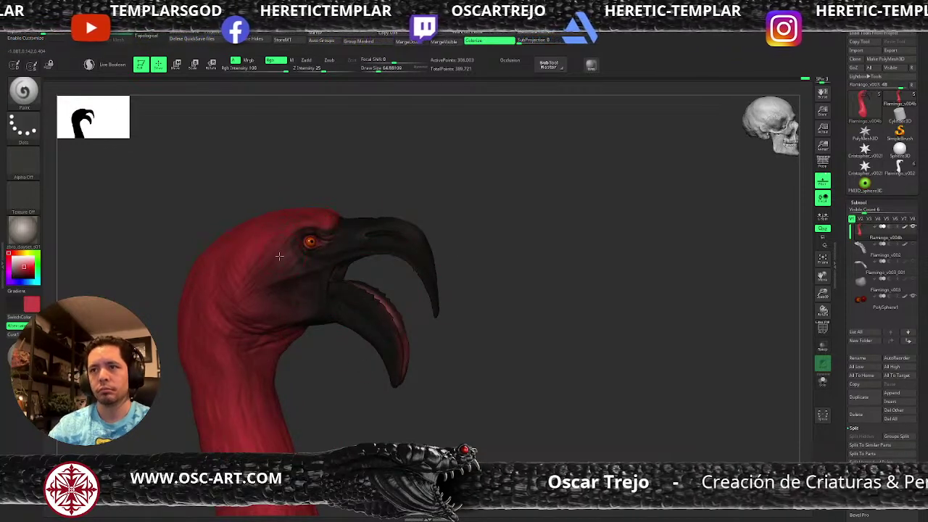
key("s")
left_click_drag(249, 298, 269, 311)
key("s")
key("s")
left_click(334, 319)
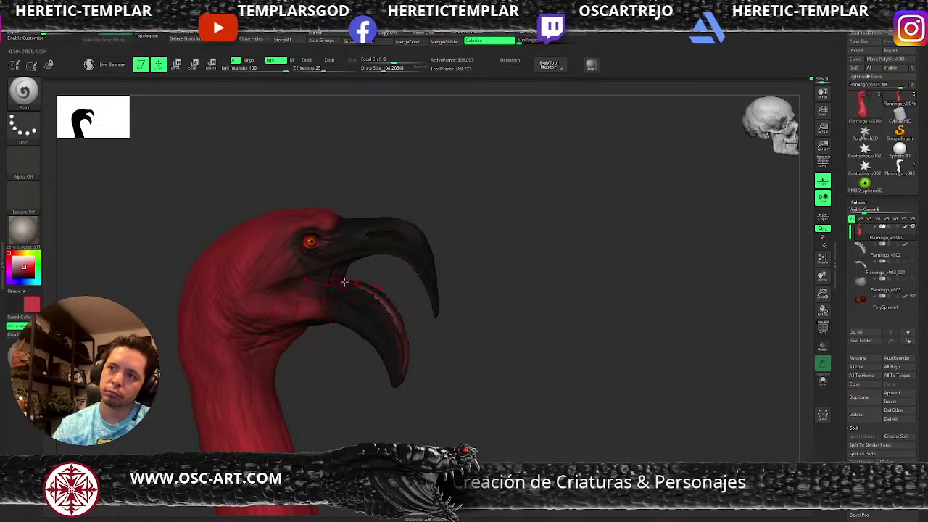
Paint black over the upper beak around the nostril and along its bridge, varying the brush size.
mouse_move(486, 201)
left_mouse_down("alt")
mouse_move(383, 326)
mouse_move(331, 276)
left_mouse_up("alt")
key("s")
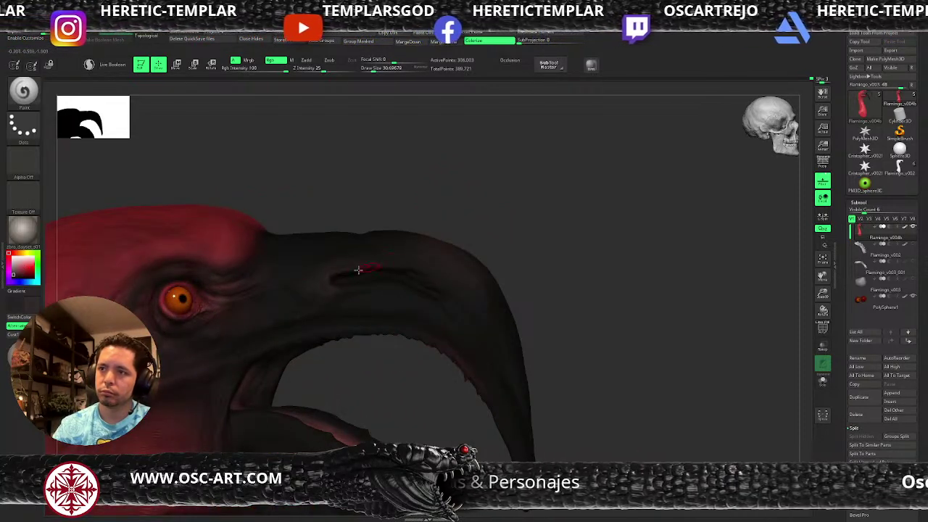
key("s")
left_click_drag(432, 290, 418, 260)
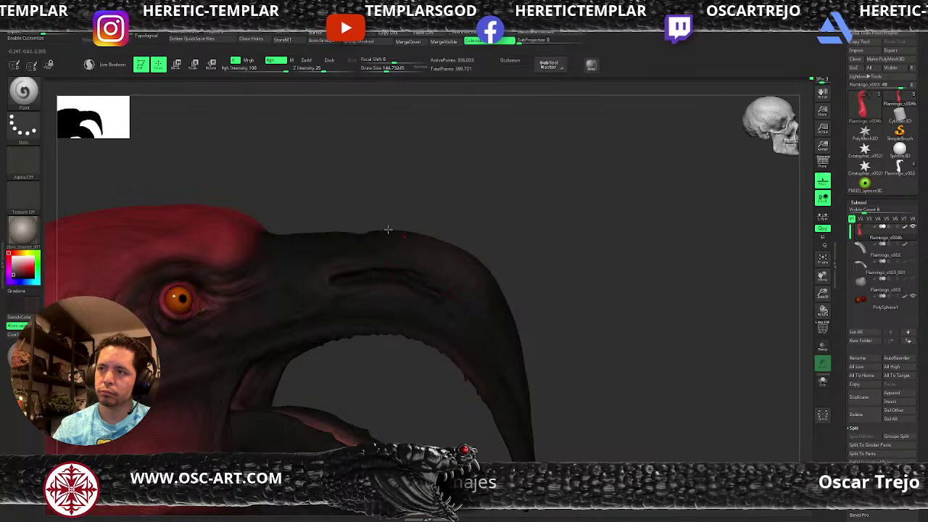
left_click_drag(567, 391, 544, 283, "alt")
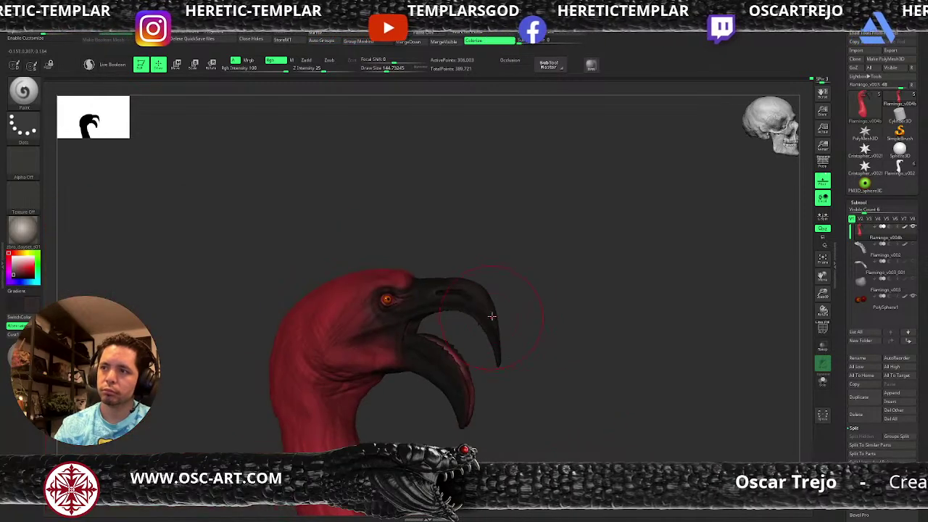
mouse_move(507, 414)
left_mouse_down("shift")
mouse_move(460, 387)
mouse_move(553, 354)
left_mouse_up("shift")
key("s")
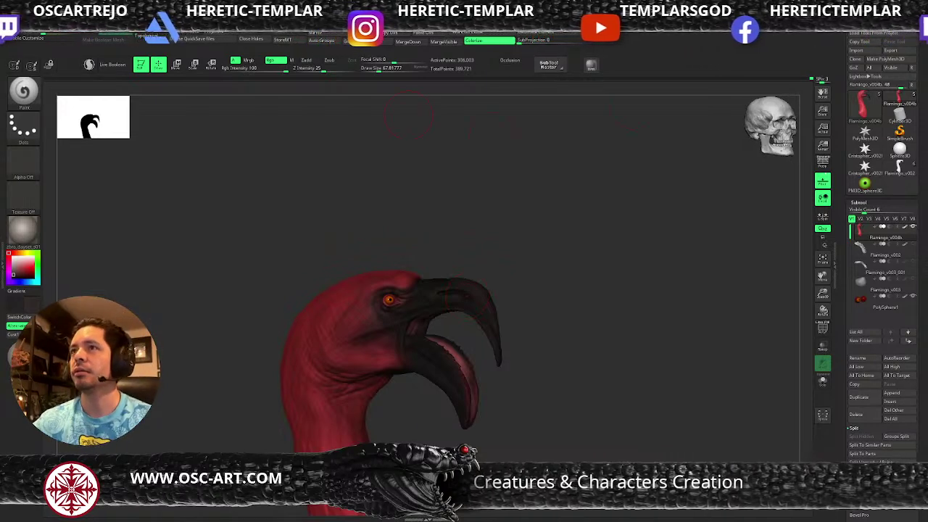
Send the flamingo to the external renderer and frame its head and beak.
mouse_move(368, 51)
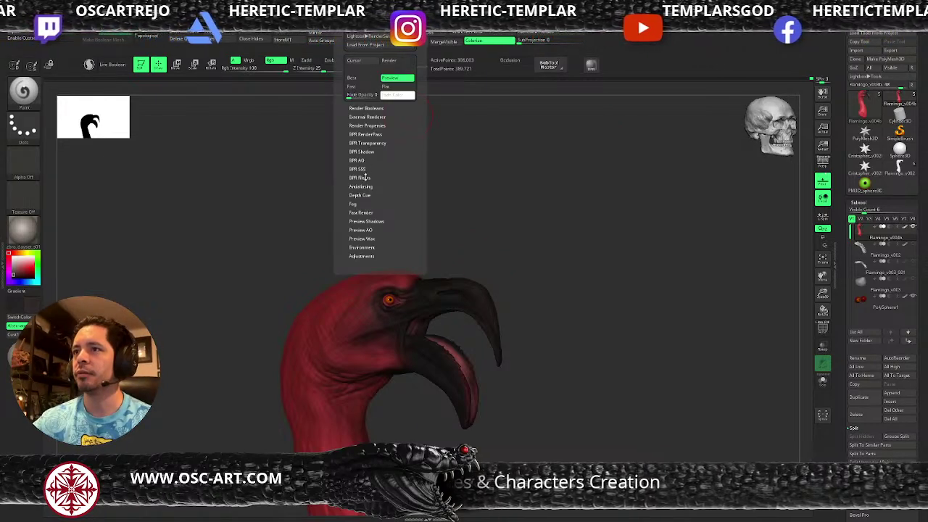
left_click(377, 116)
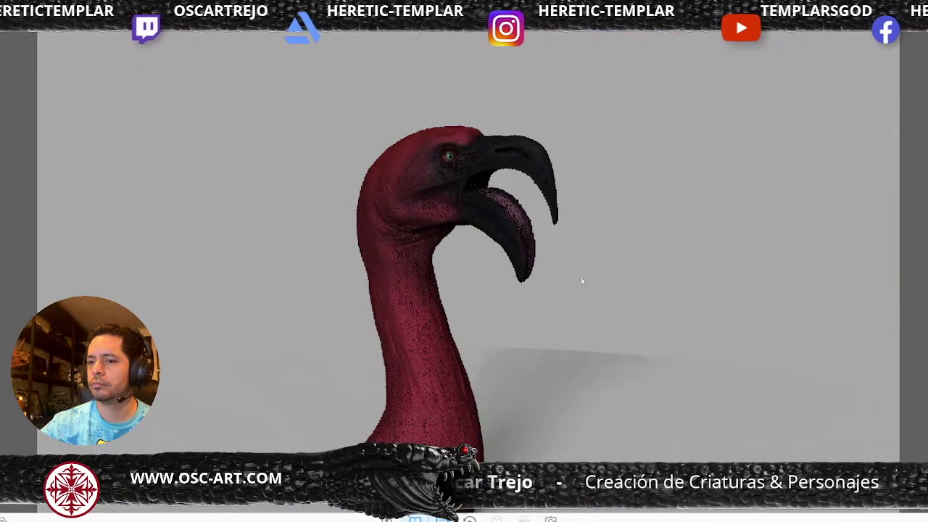
scroll(417, 297, "up", 3)
middle_click_drag(428, 304, 514, 364)
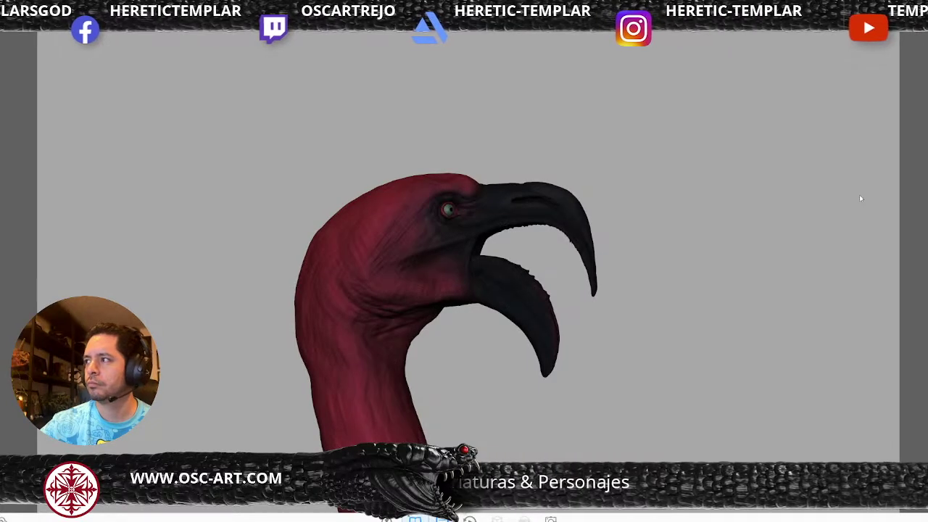
Test different material finishes on the head and rotate the environment lighting around it.
left_click_drag(783, 322, 743, 311, "ctrl")
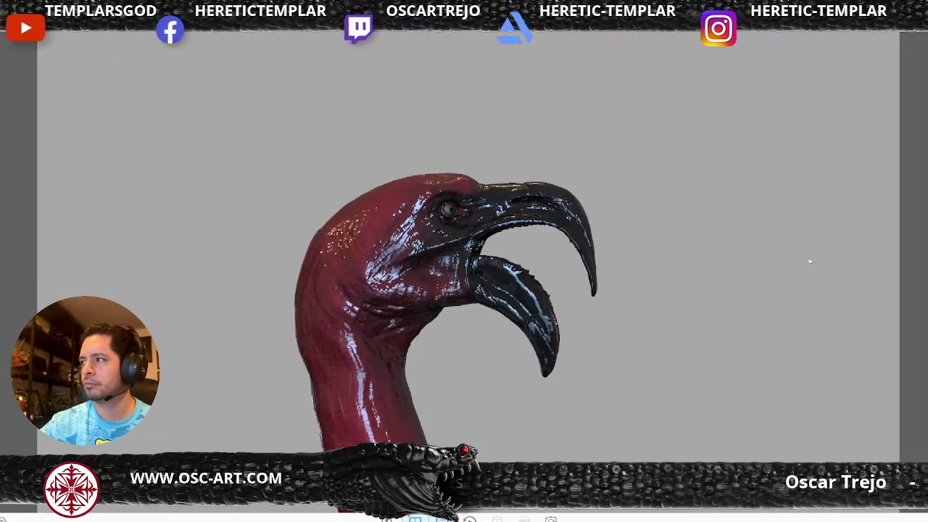
left_click(847, 222)
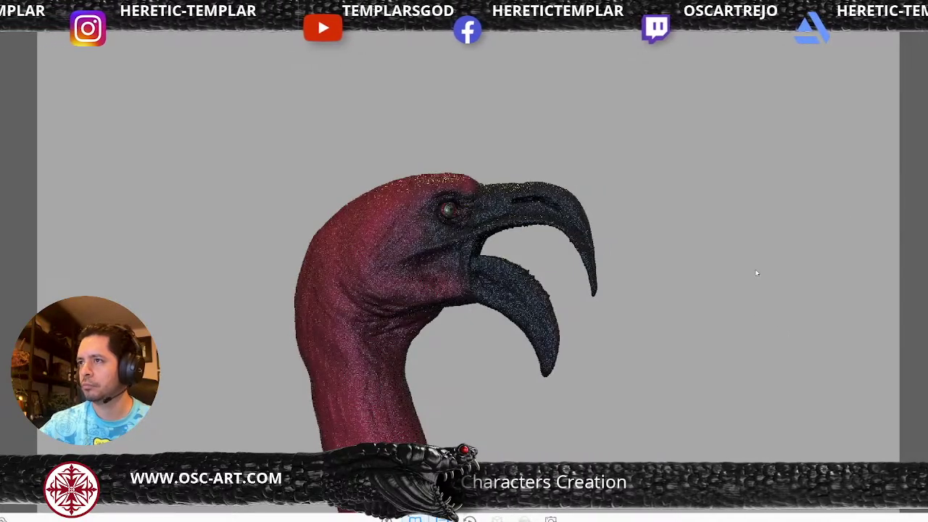
left_click_drag(534, 299, 474, 305)
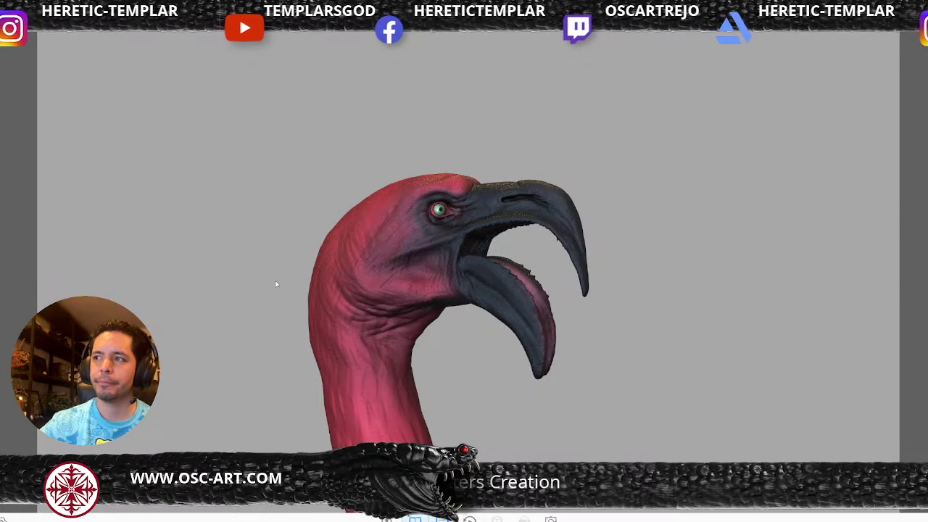
left_click_drag(299, 296, 308, 296)
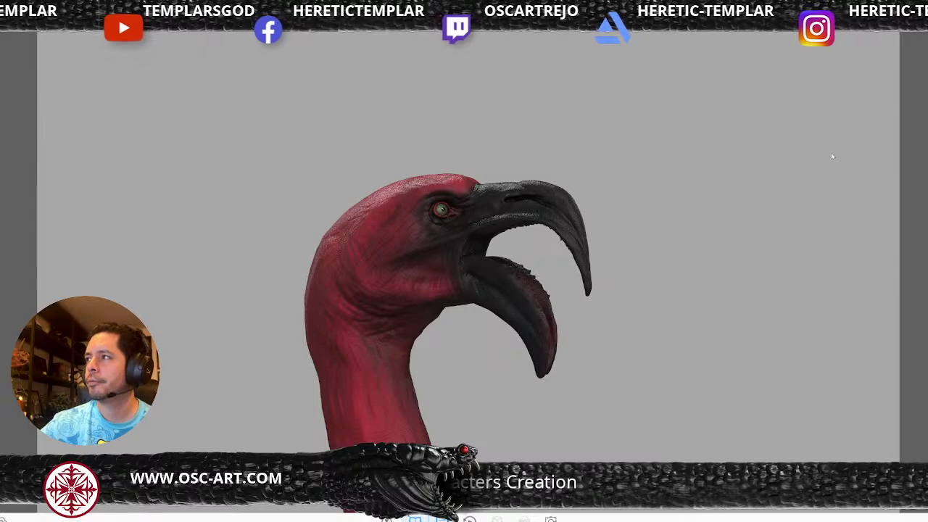
left_click_drag(813, 332, 762, 331, "ctrl")
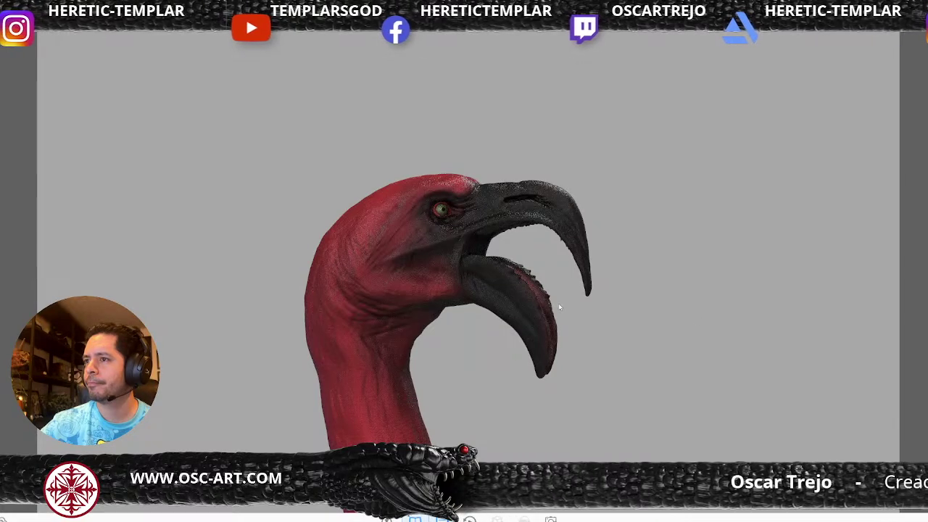
Light the back of the neck with a cool rim light and orient the head in a three-quarter view.
left_click_drag(541, 258, 538, 295)
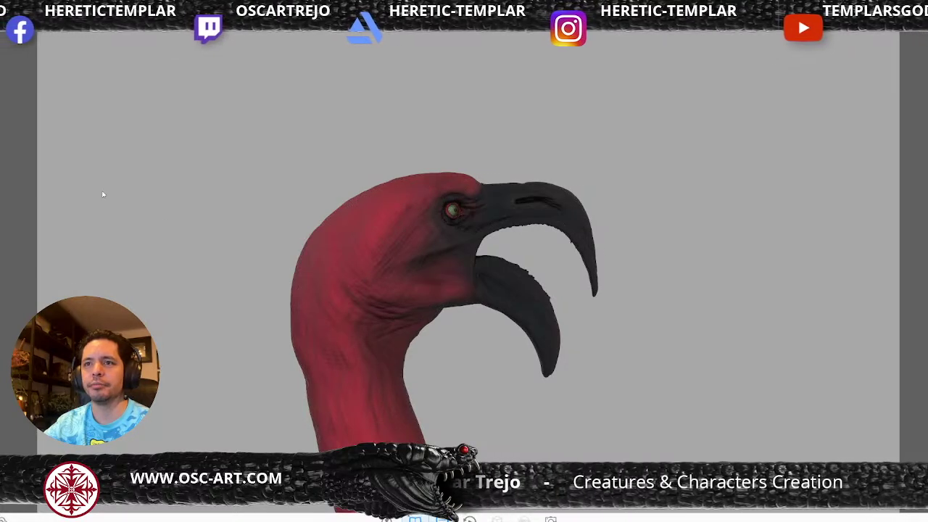
left_click_drag(593, 303, 236, 286)
scroll(258, 301, "up", 1)
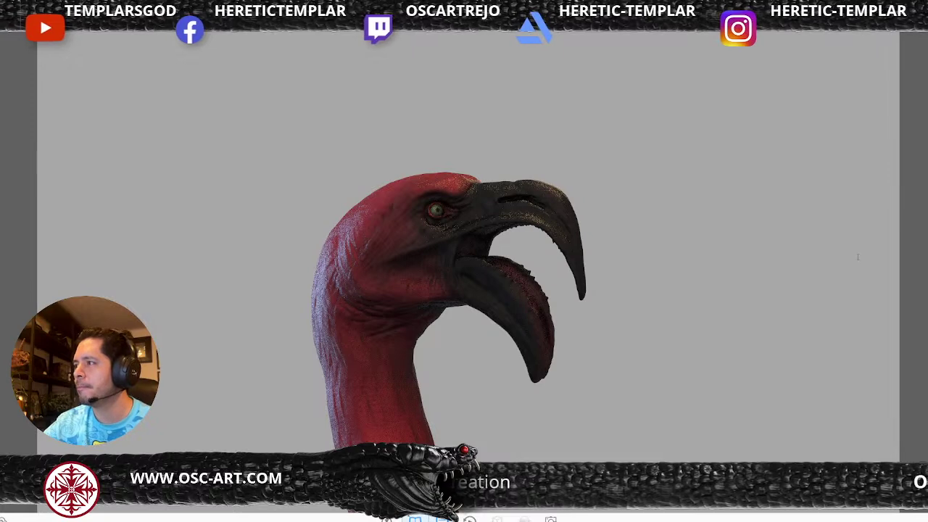
key("Return")
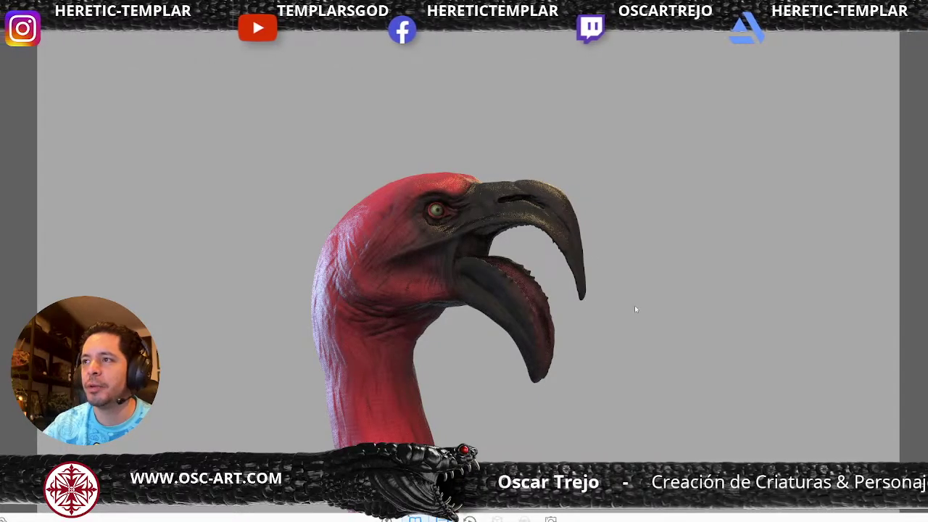
left_click_drag(210, 309, 245, 311)
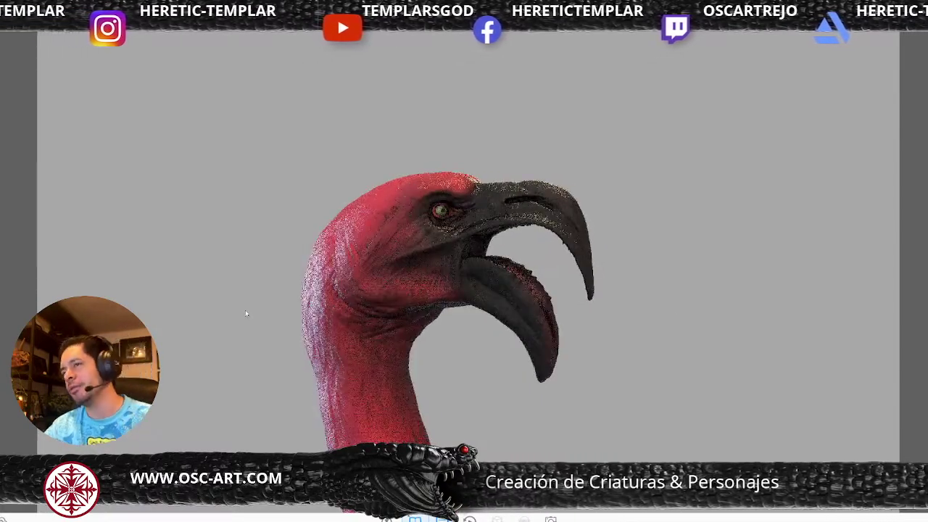